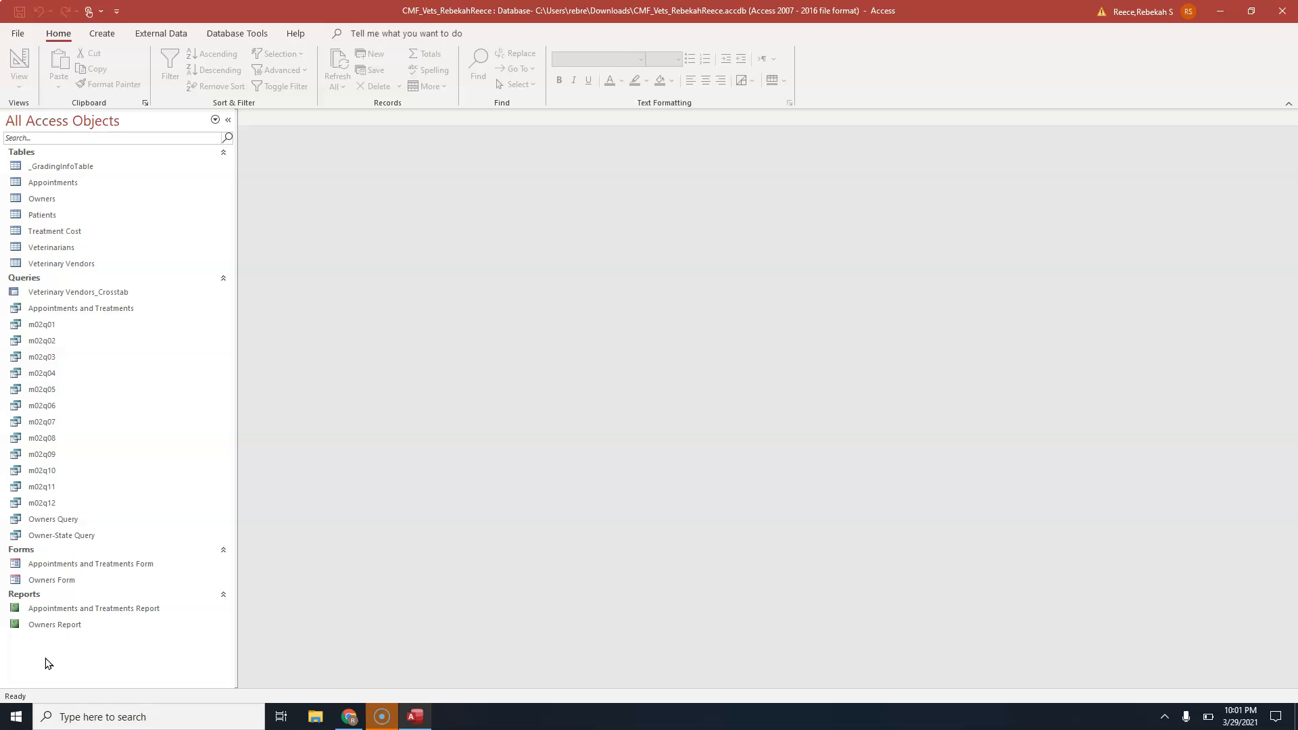
pyautogui.click(41, 715)
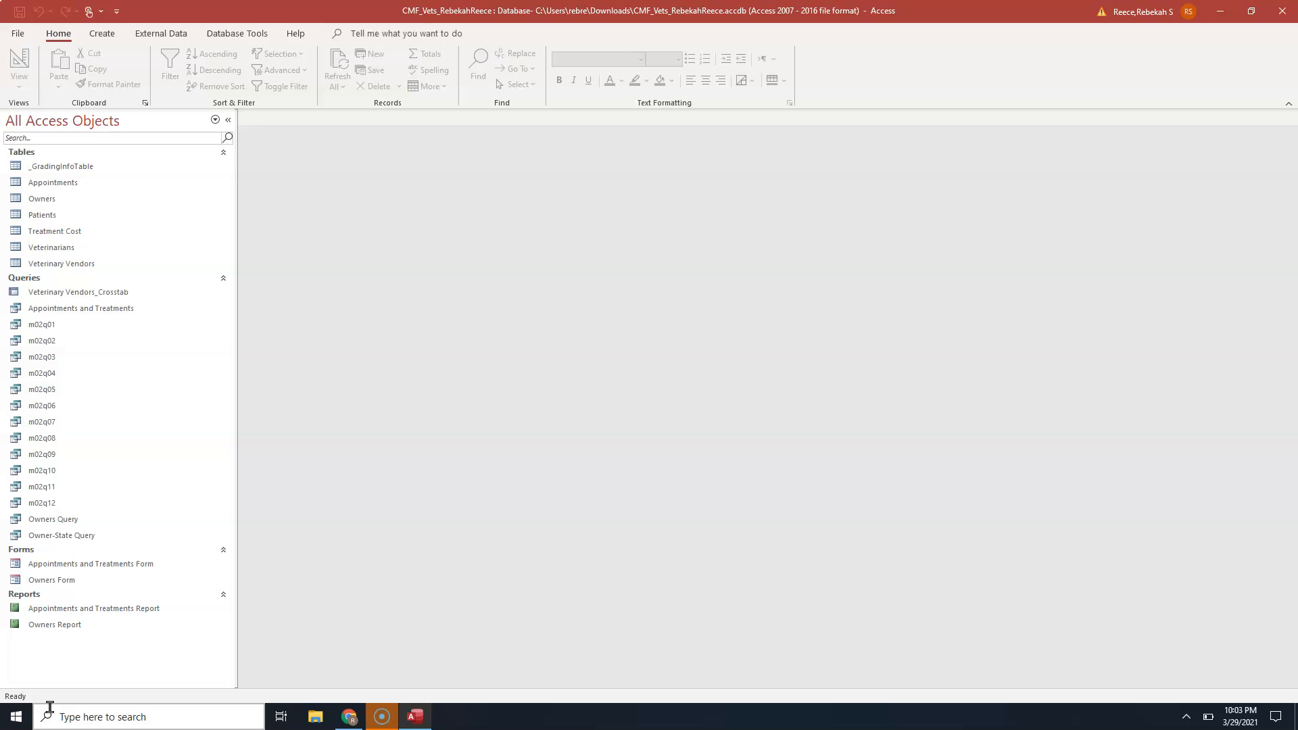
pyautogui.click(105, 709)
pyautogui.click(115, 708)
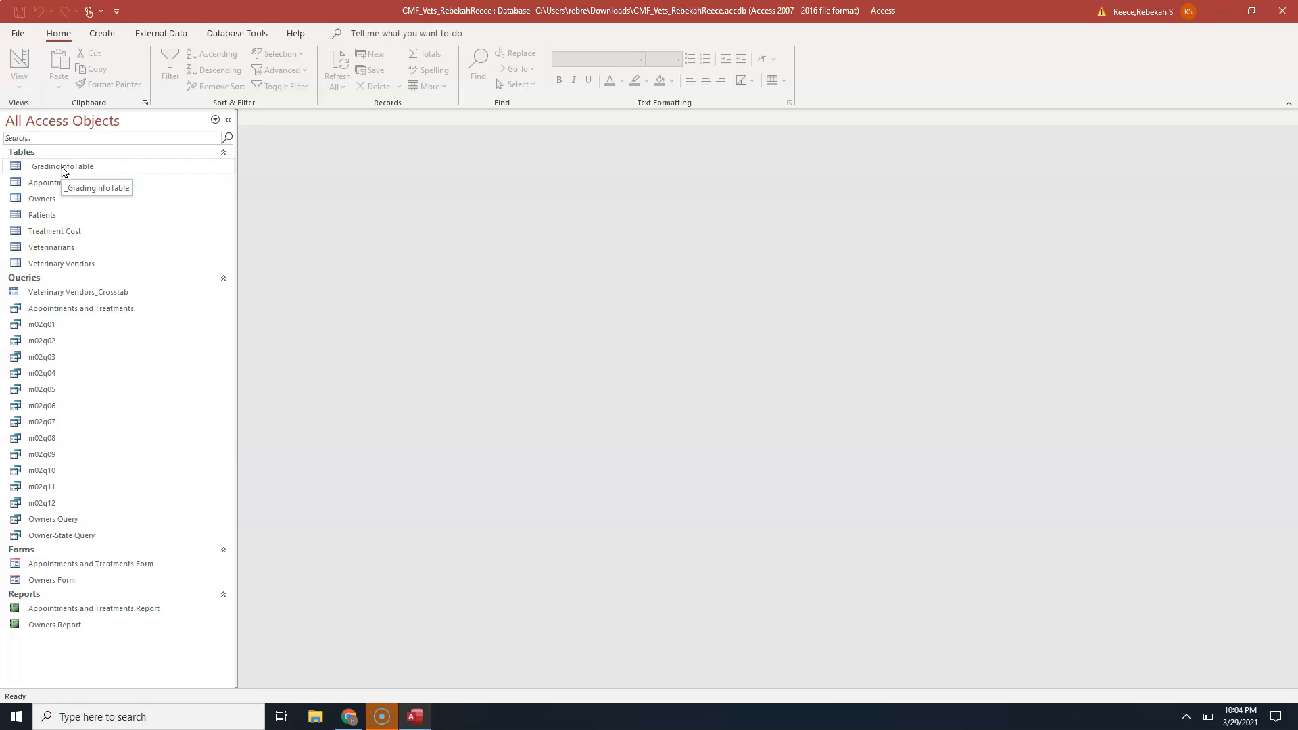
pyautogui.click(31, 191)
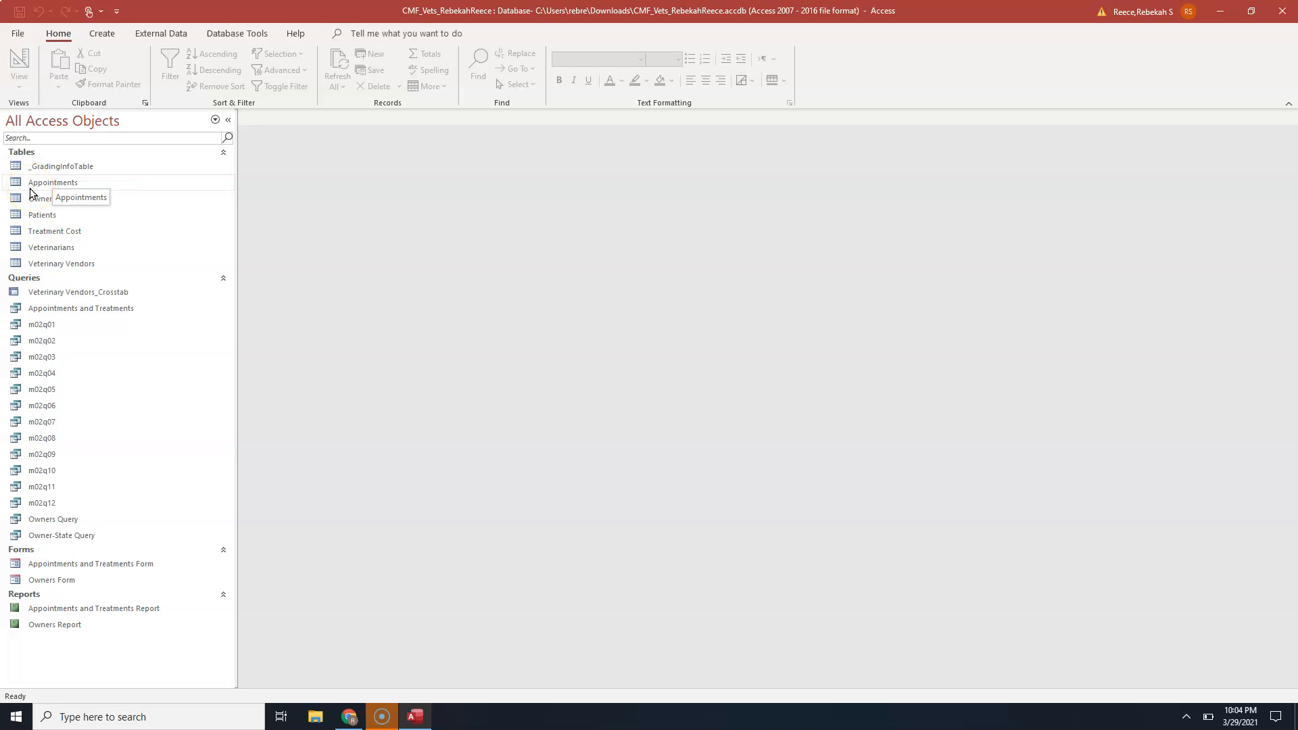
pyautogui.click(39, 186)
pyautogui.click(42, 181)
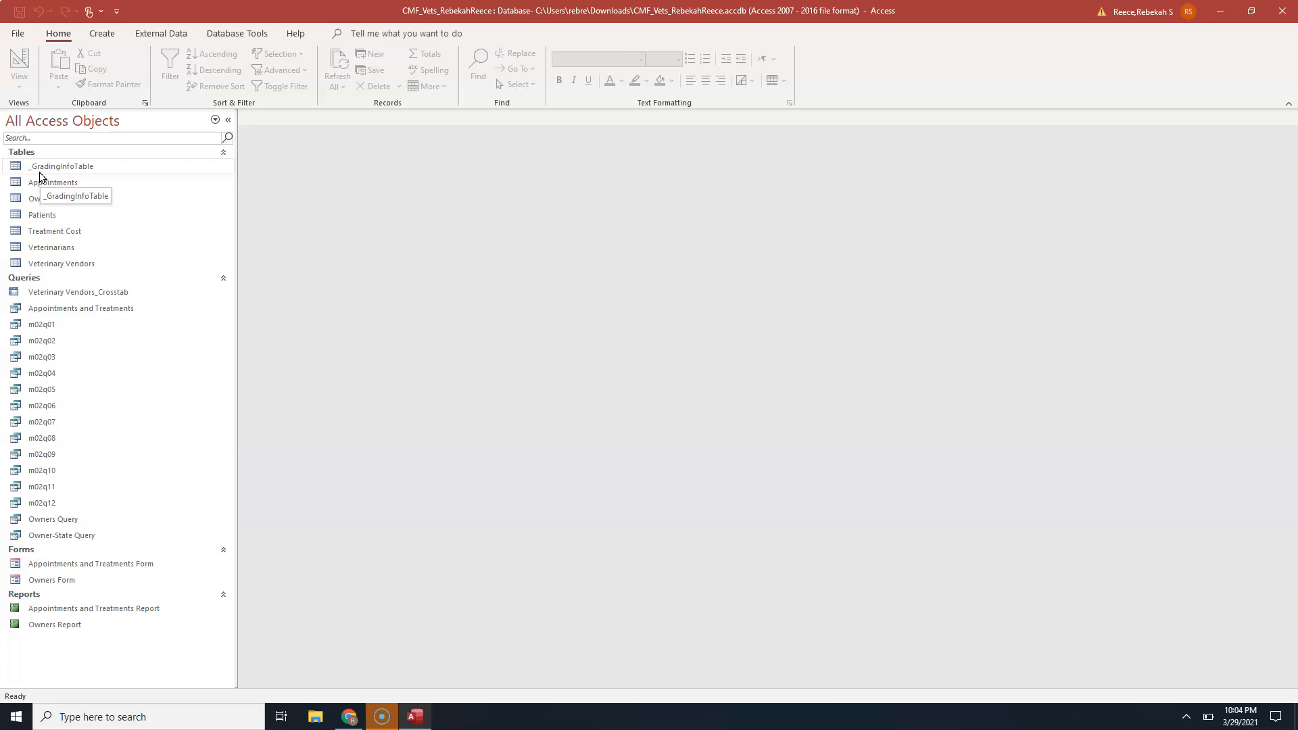
pyautogui.click(33, 187)
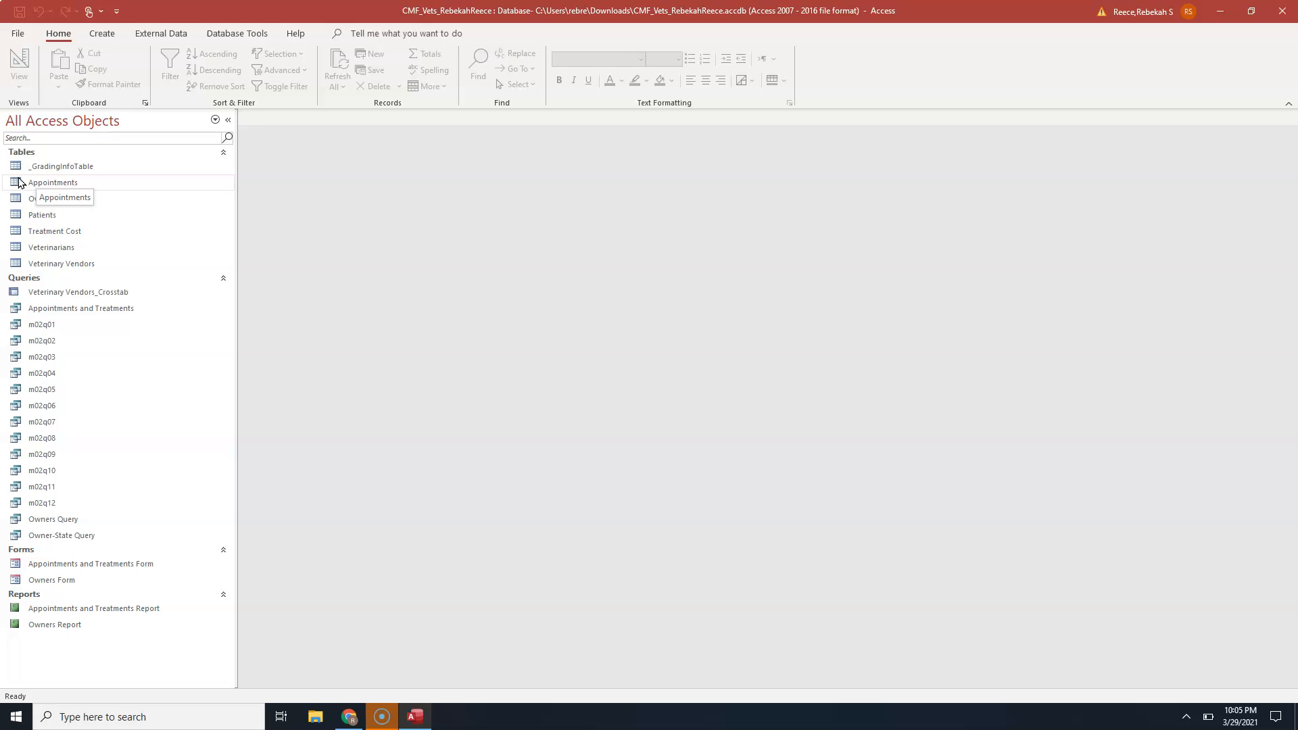
# Create a split form based on the Veterinary Vendors table.
pyautogui.click(59, 263)
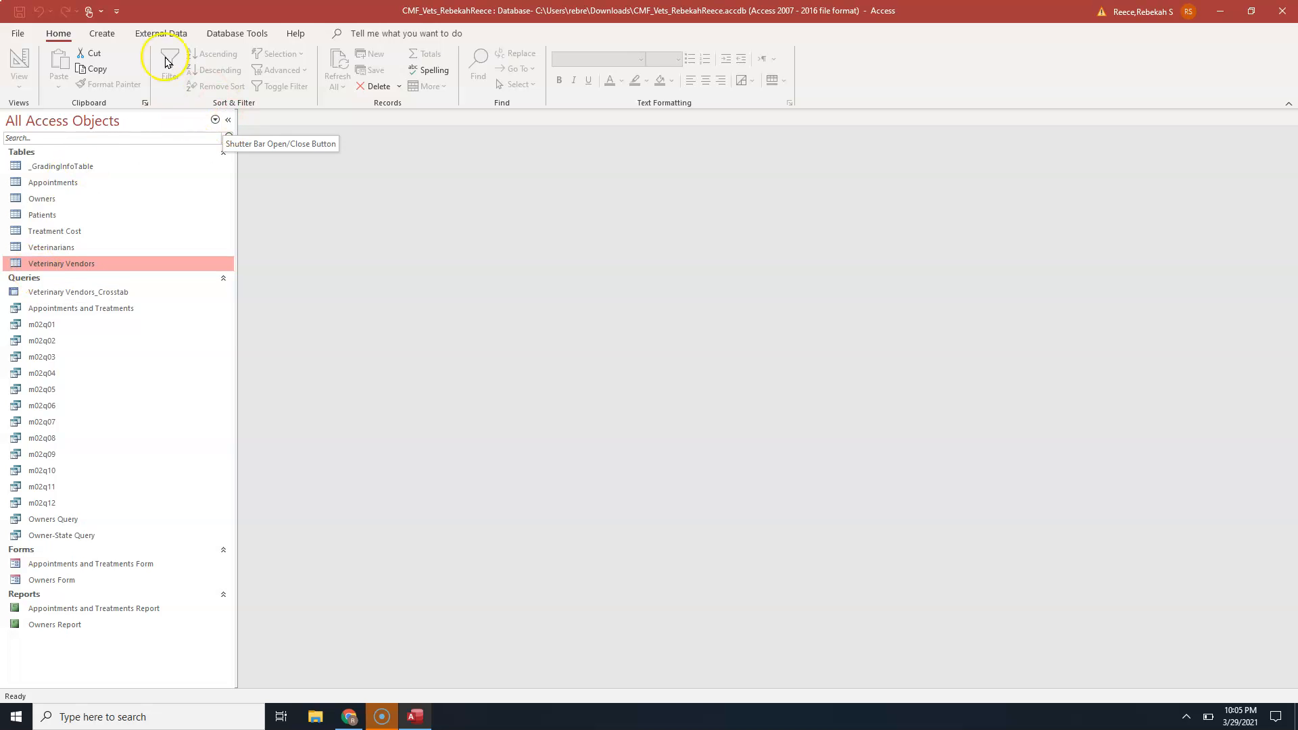
pyautogui.click(108, 34)
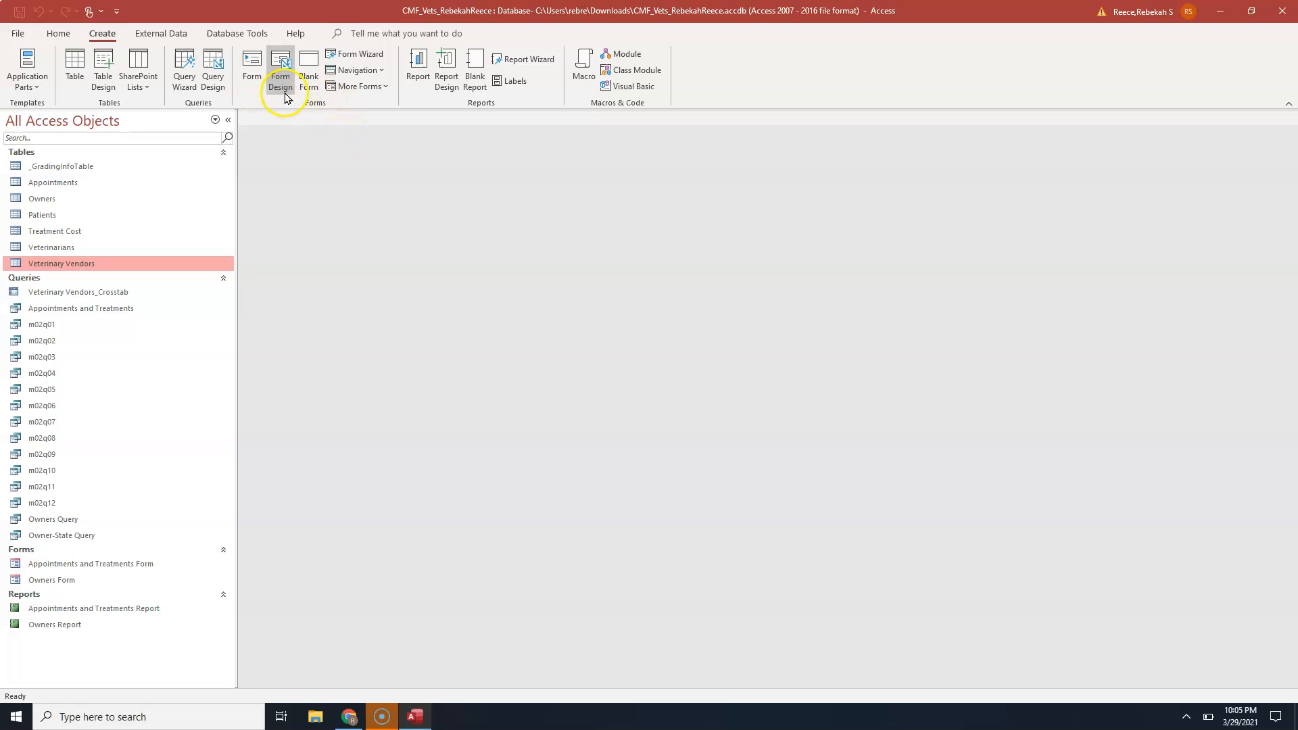
pyautogui.click(370, 93)
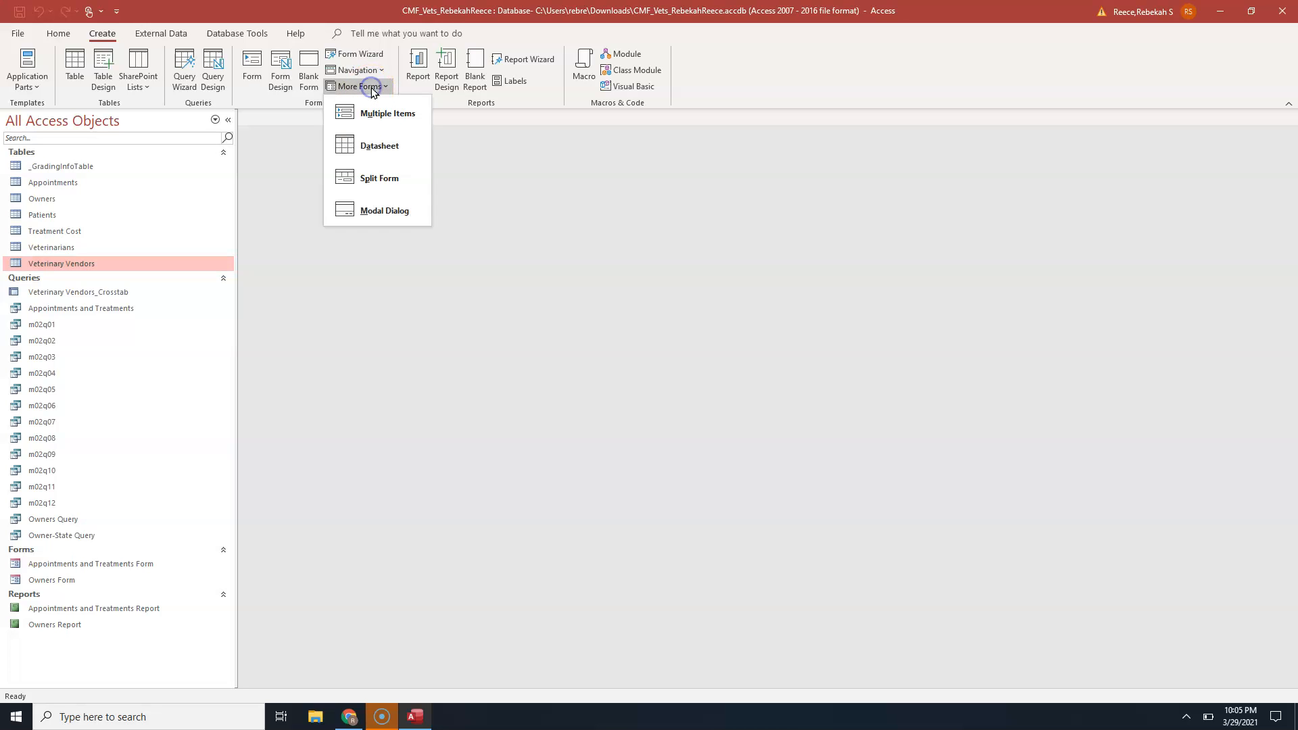
pyautogui.click(380, 179)
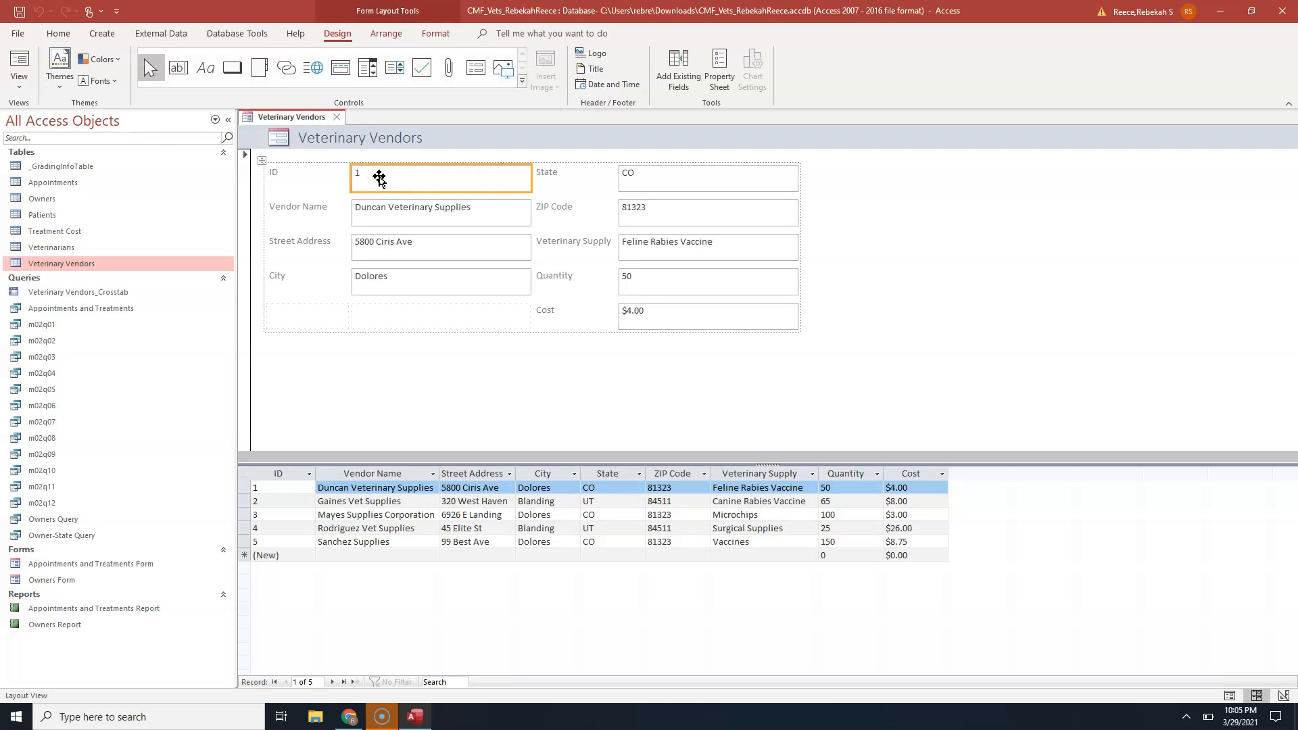
pyautogui.click(375, 187)
# Save the new form under the name Veterinary Vendors Split Form.
pyautogui.click(19, 12)
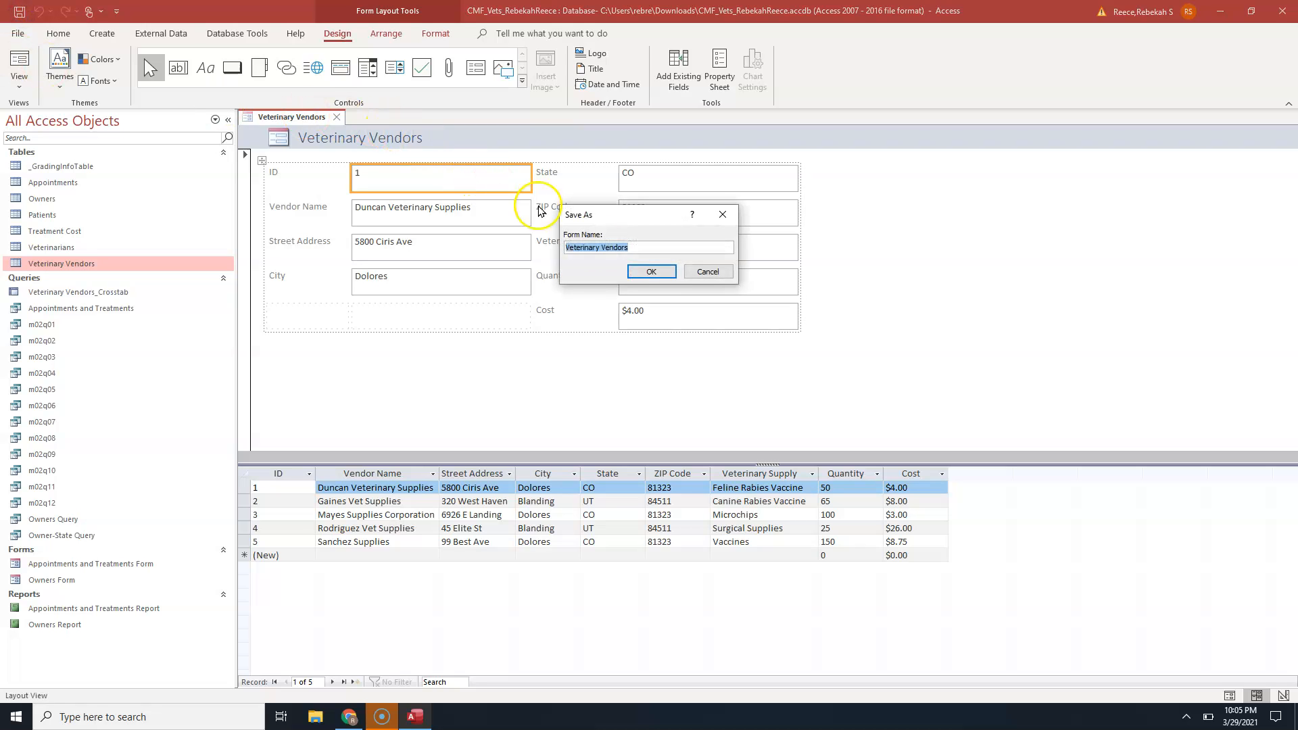
pyautogui.click(652, 245)
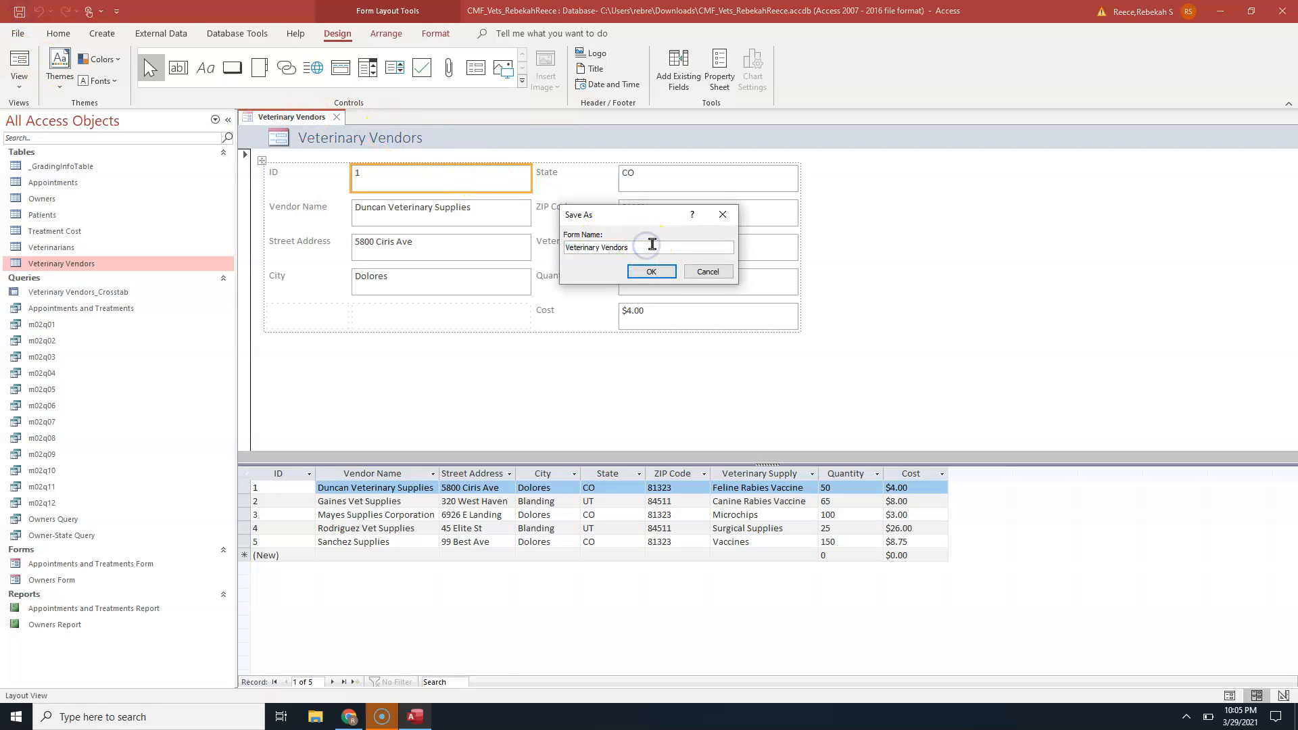
pyautogui.write('Split Form')
pyautogui.click(668, 271)
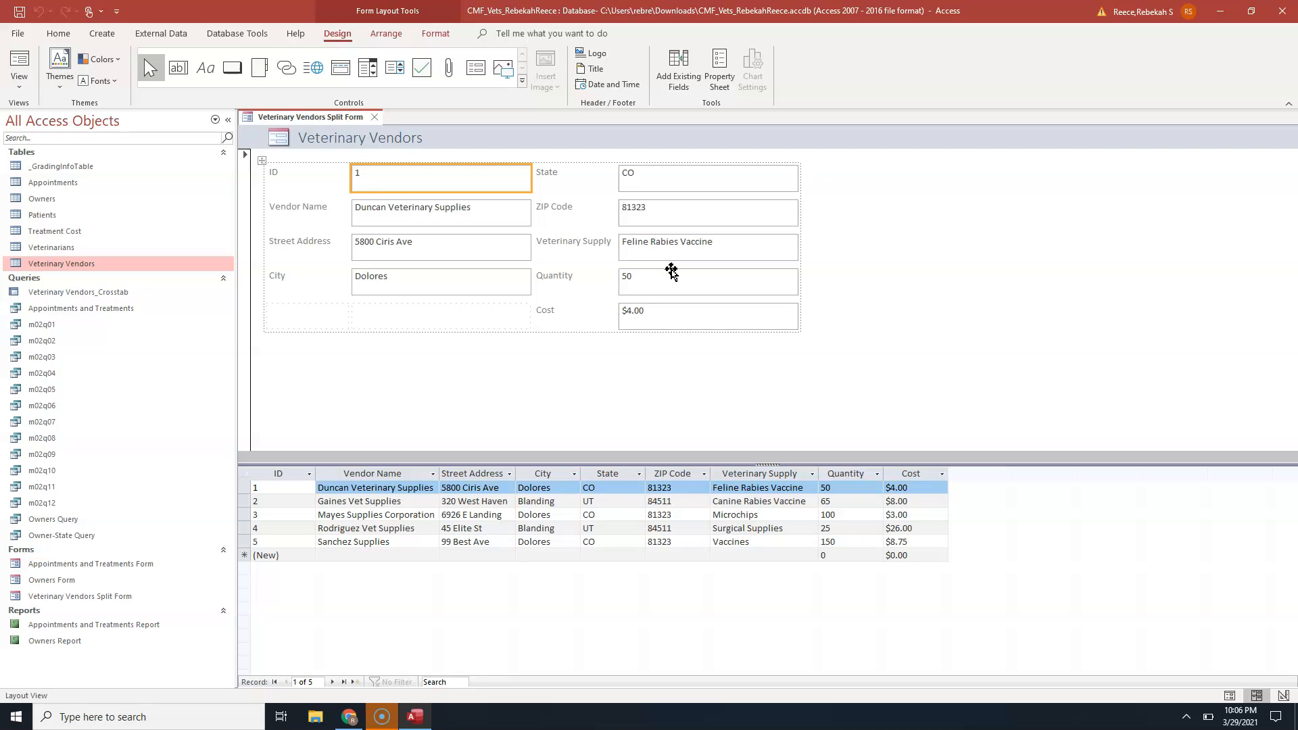
# Browse forward through the split form's records to the third vendor.
pyautogui.click(741, 321)
pyautogui.click(332, 683)
pyautogui.click(333, 683)
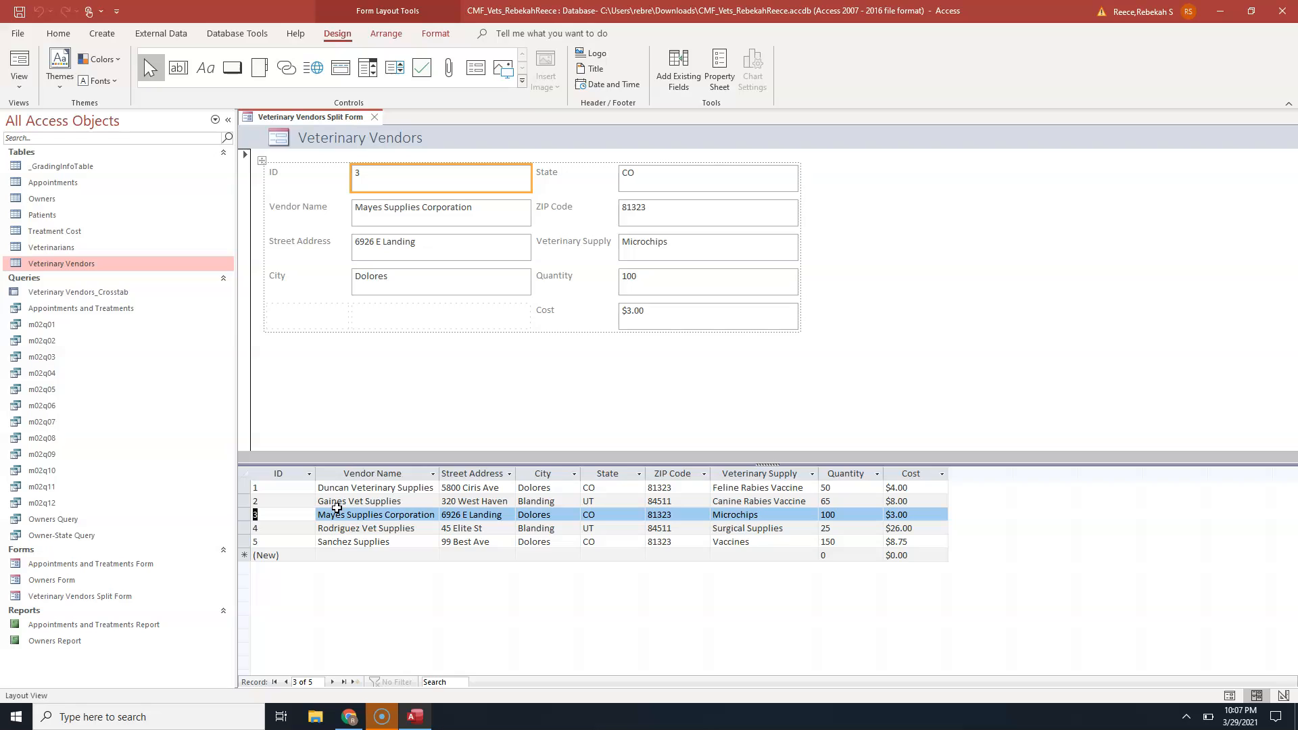
pyautogui.click(466, 576)
pyautogui.click(464, 578)
pyautogui.click(456, 626)
pyautogui.click(337, 35)
pyautogui.click(390, 34)
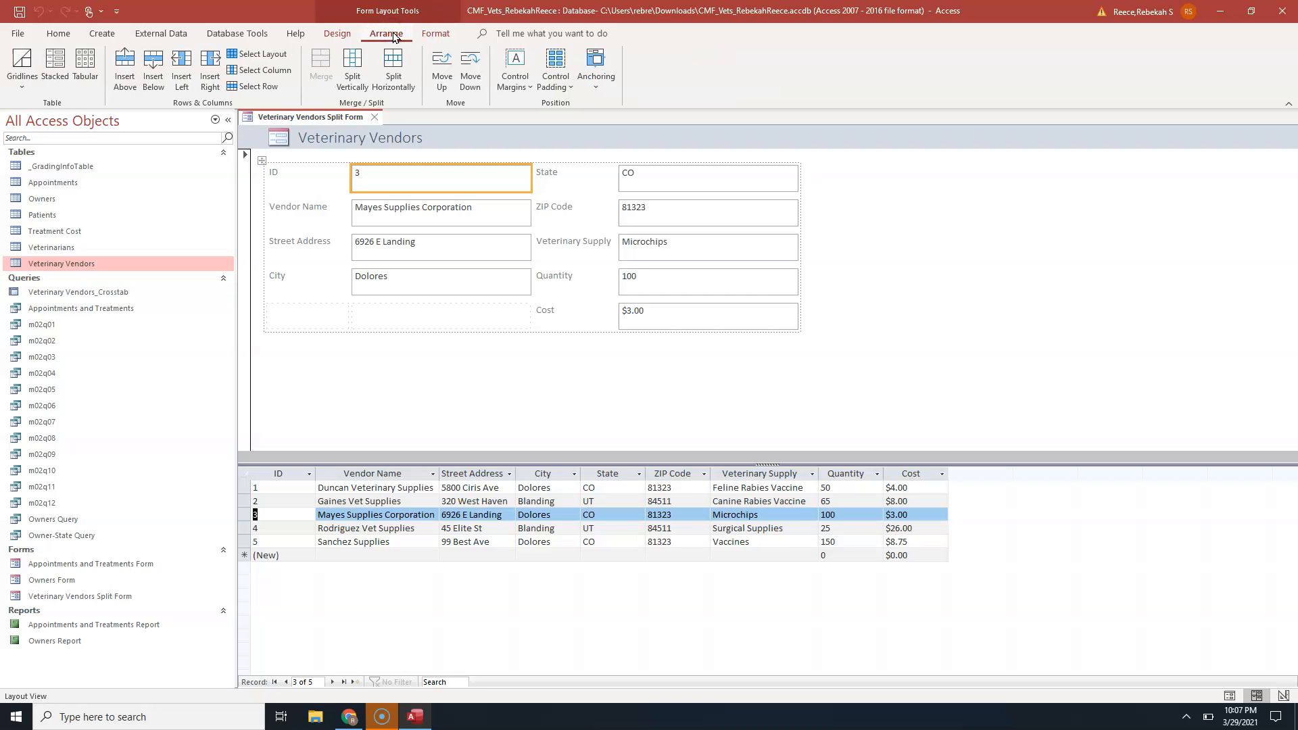
pyautogui.click(430, 35)
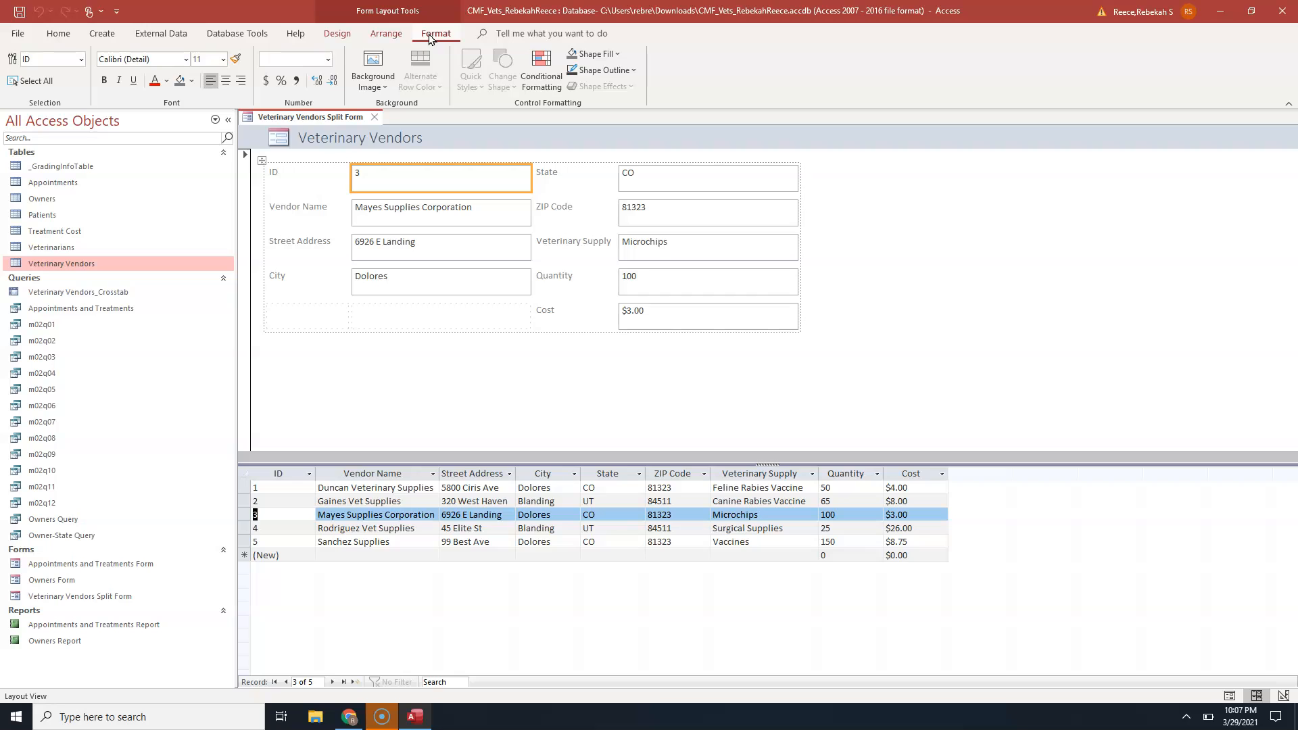
pyautogui.click(58, 35)
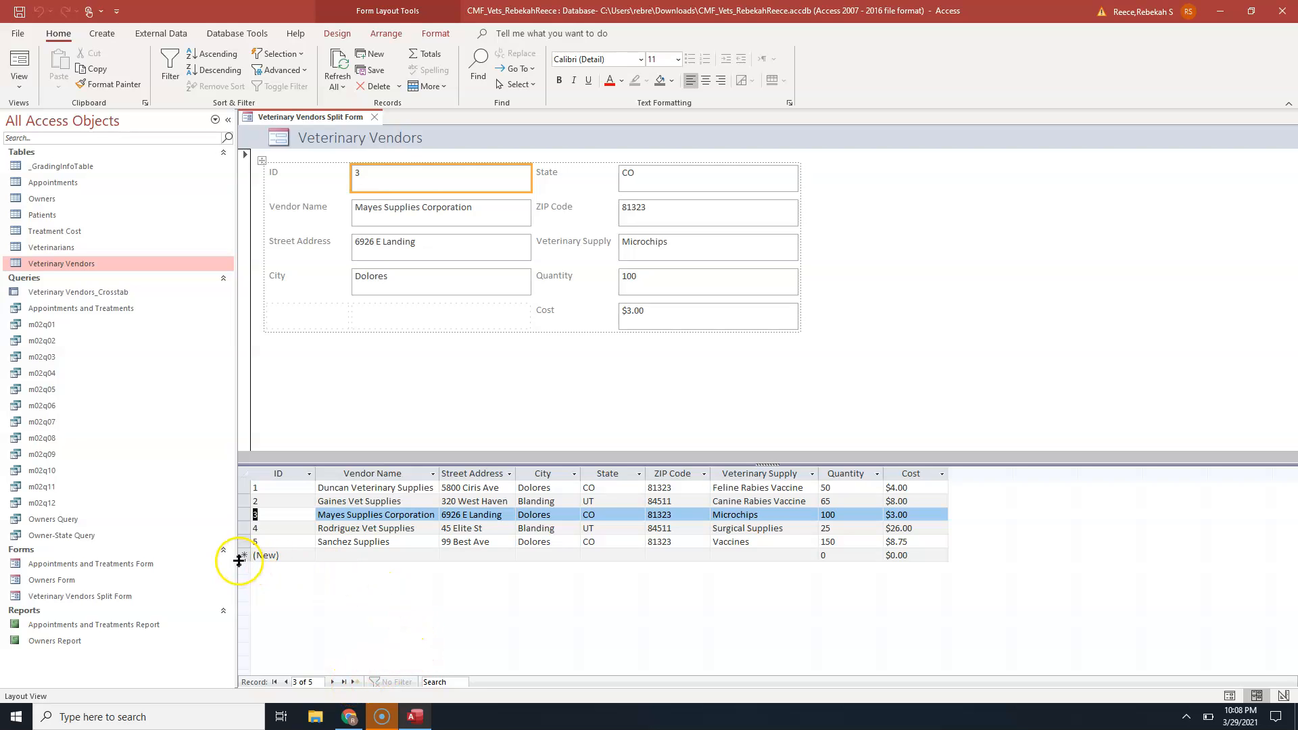
# Start a new vendor record in the form's datasheet with Glob as the vendor name.
pyautogui.click(330, 557)
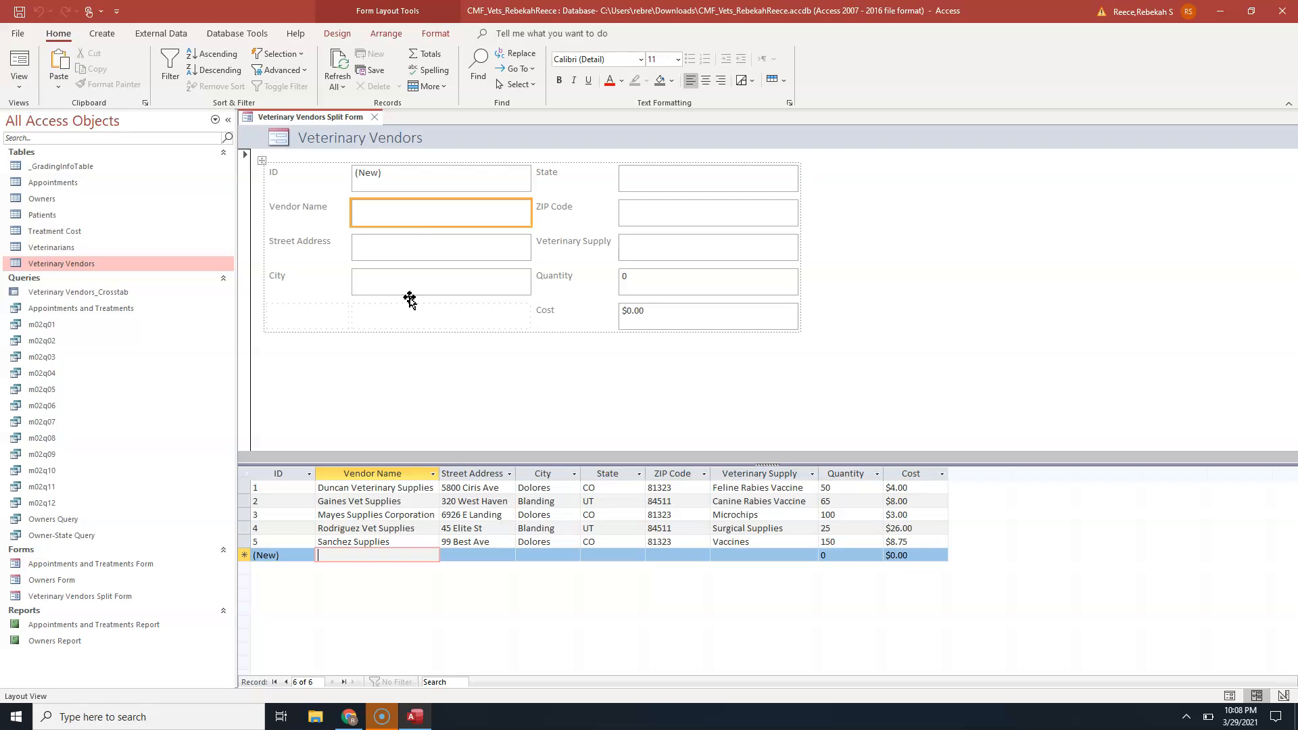
pyautogui.write('Glo')
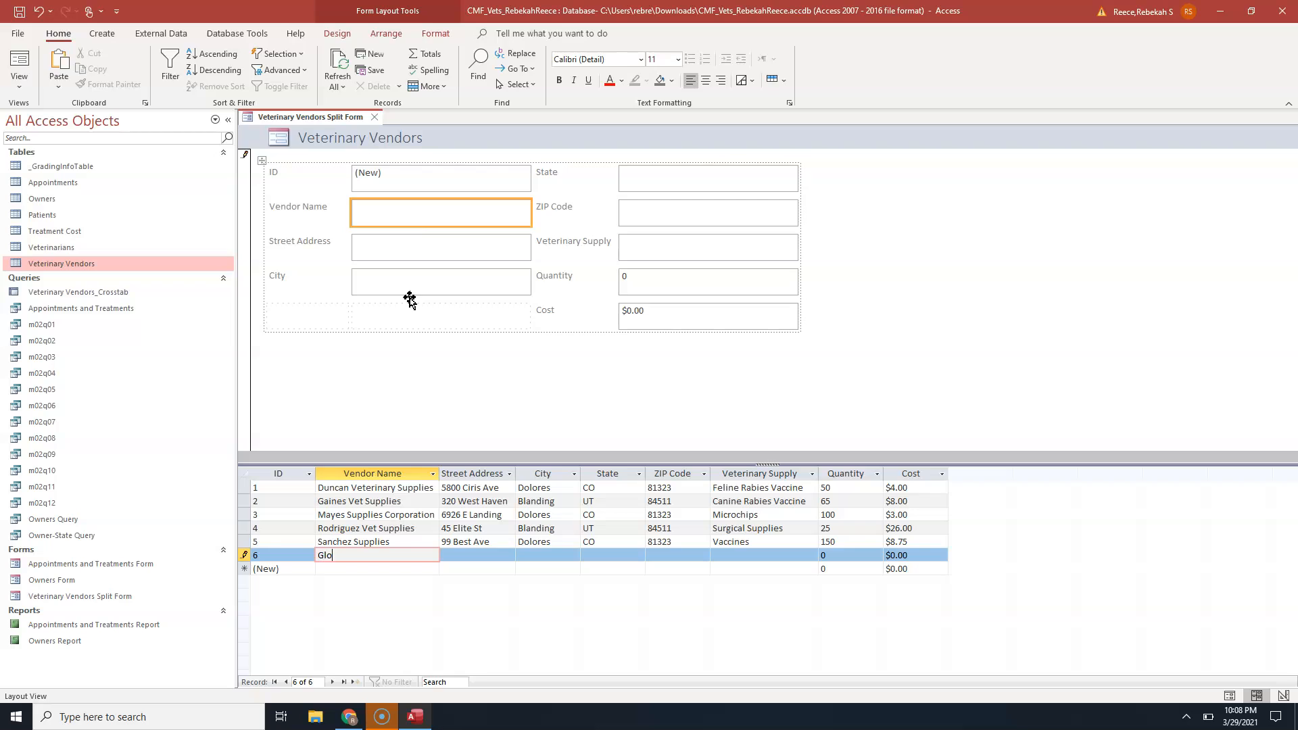
pyautogui.write('b')
pyautogui.click(431, 208)
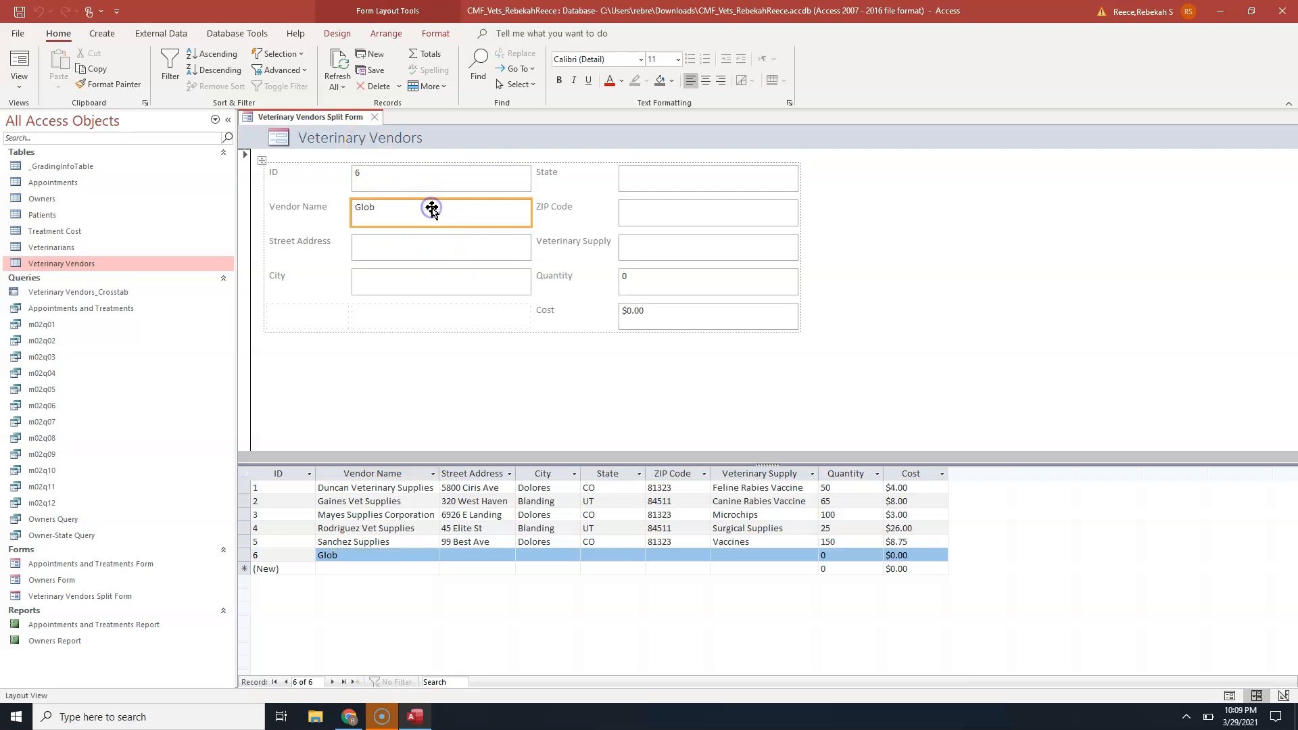
pyautogui.click(432, 209)
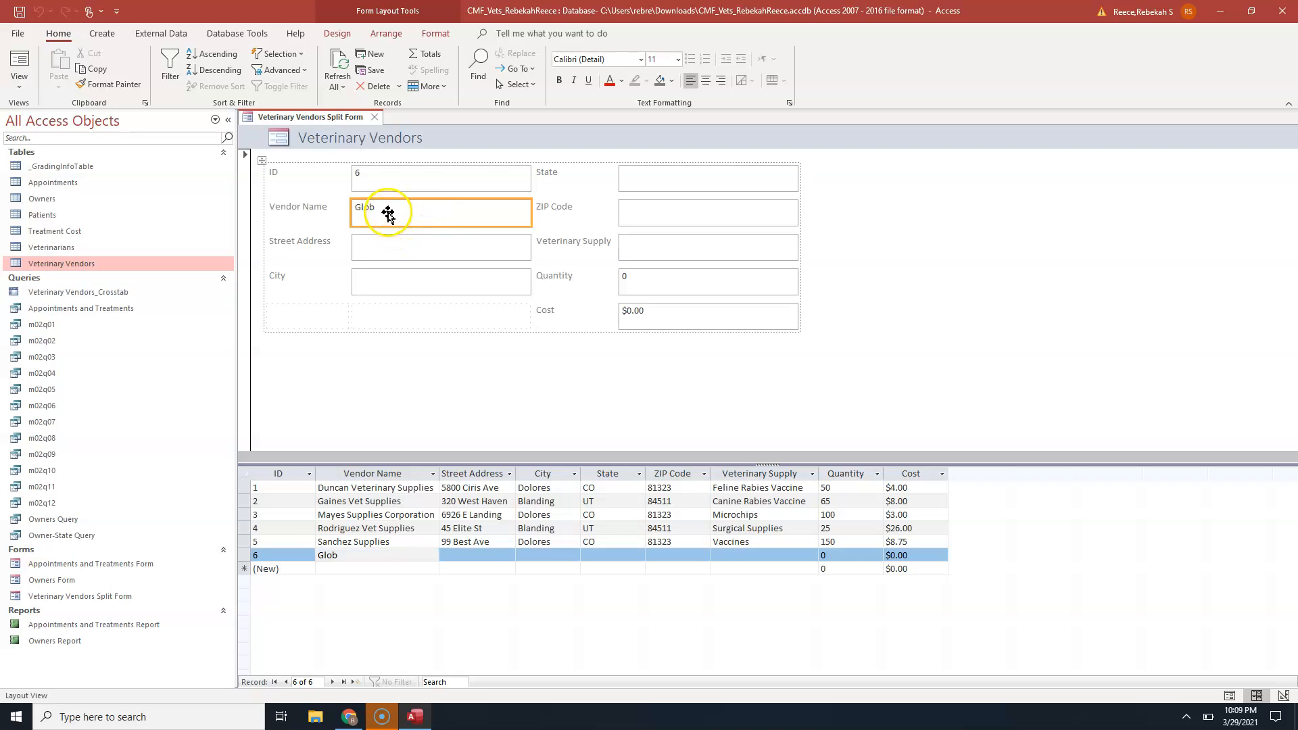
# Switch the split form from Layout View to Design View and on to Form View.
pyautogui.click(16, 84)
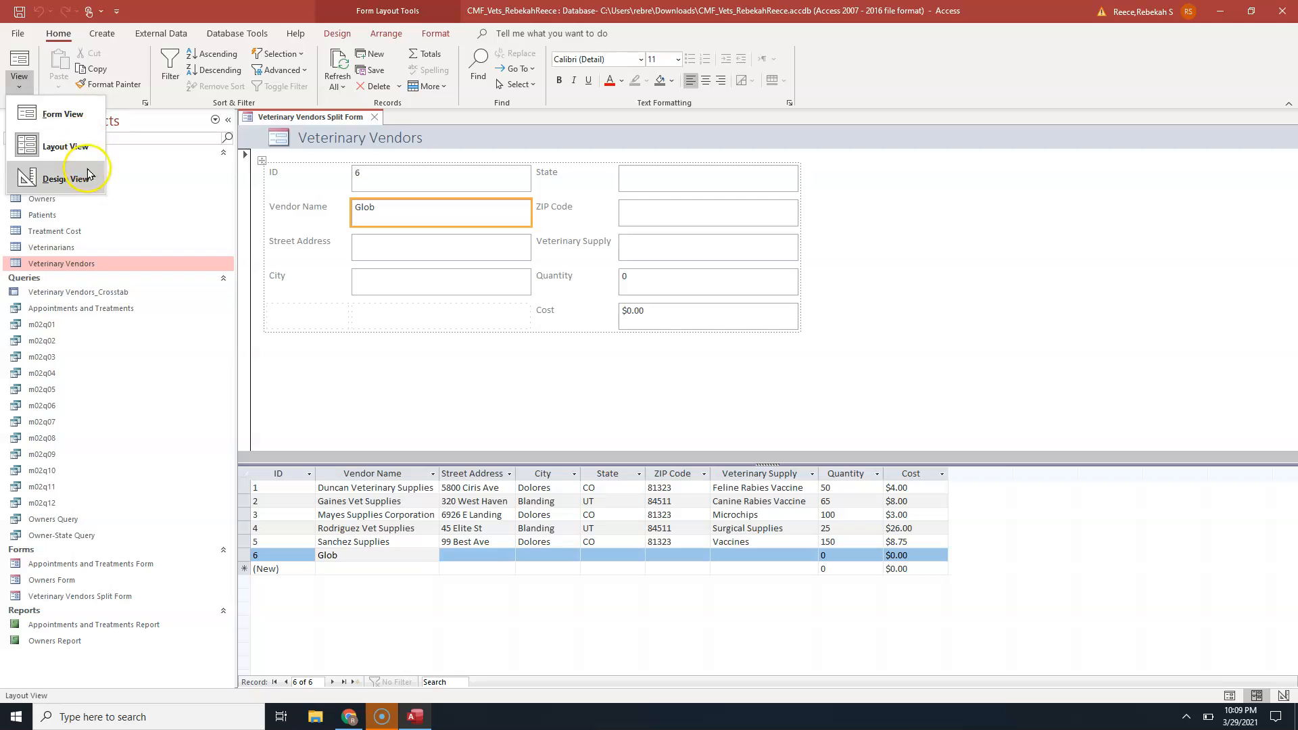
pyautogui.click(79, 172)
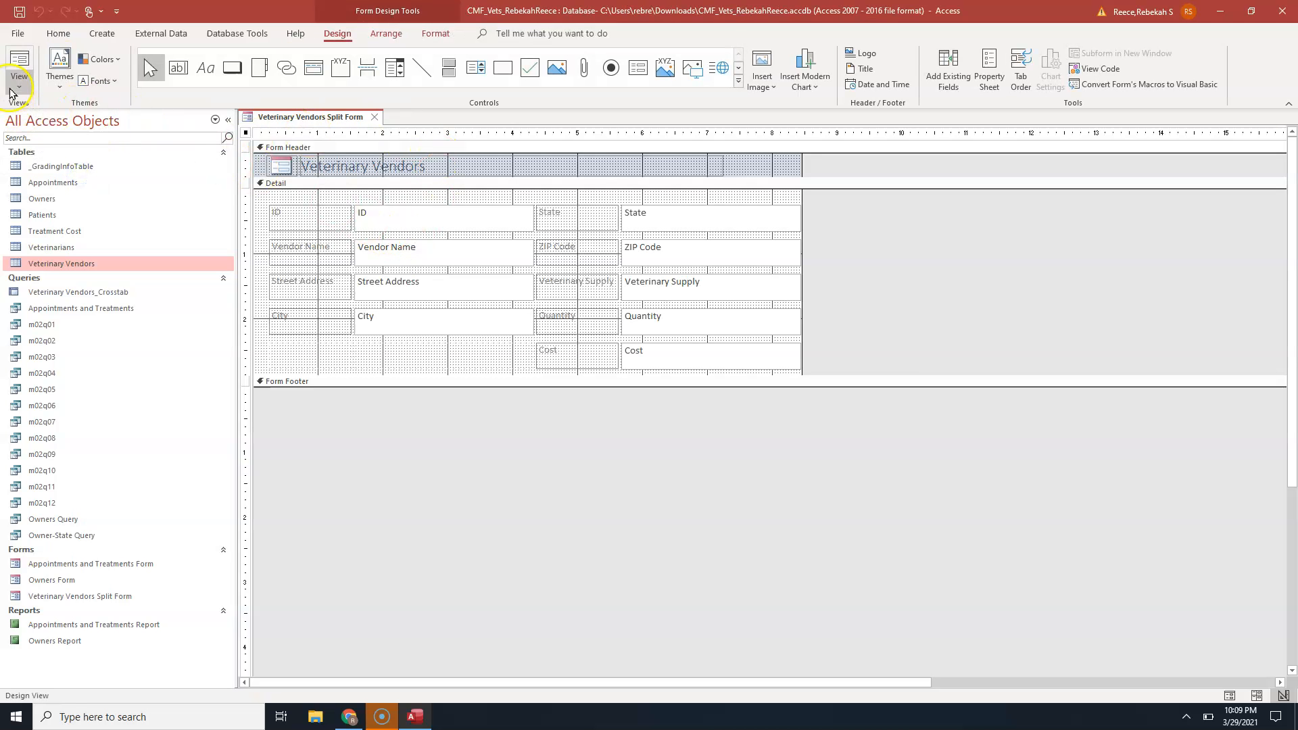
pyautogui.click(17, 81)
pyautogui.click(61, 114)
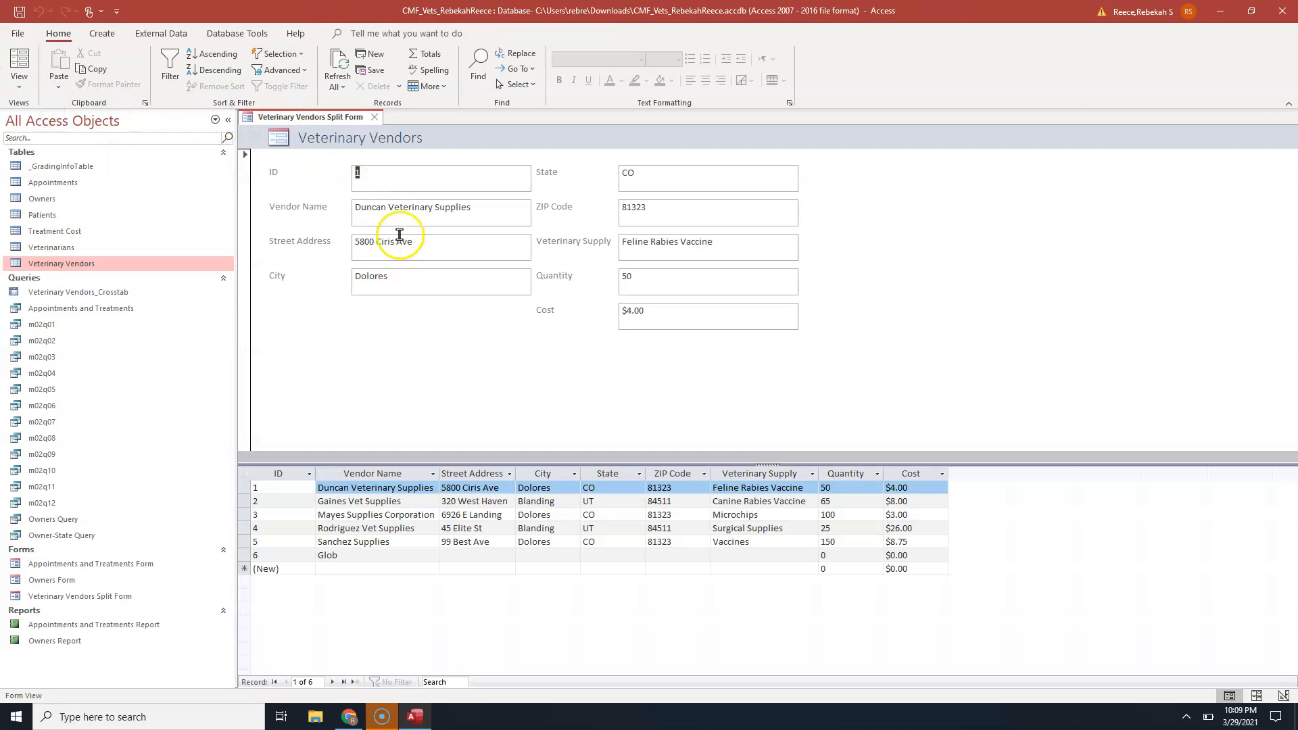
# Complete the vendor name of the newly added record as Global Pet Supply.
pyautogui.click(352, 554)
pyautogui.click(406, 207)
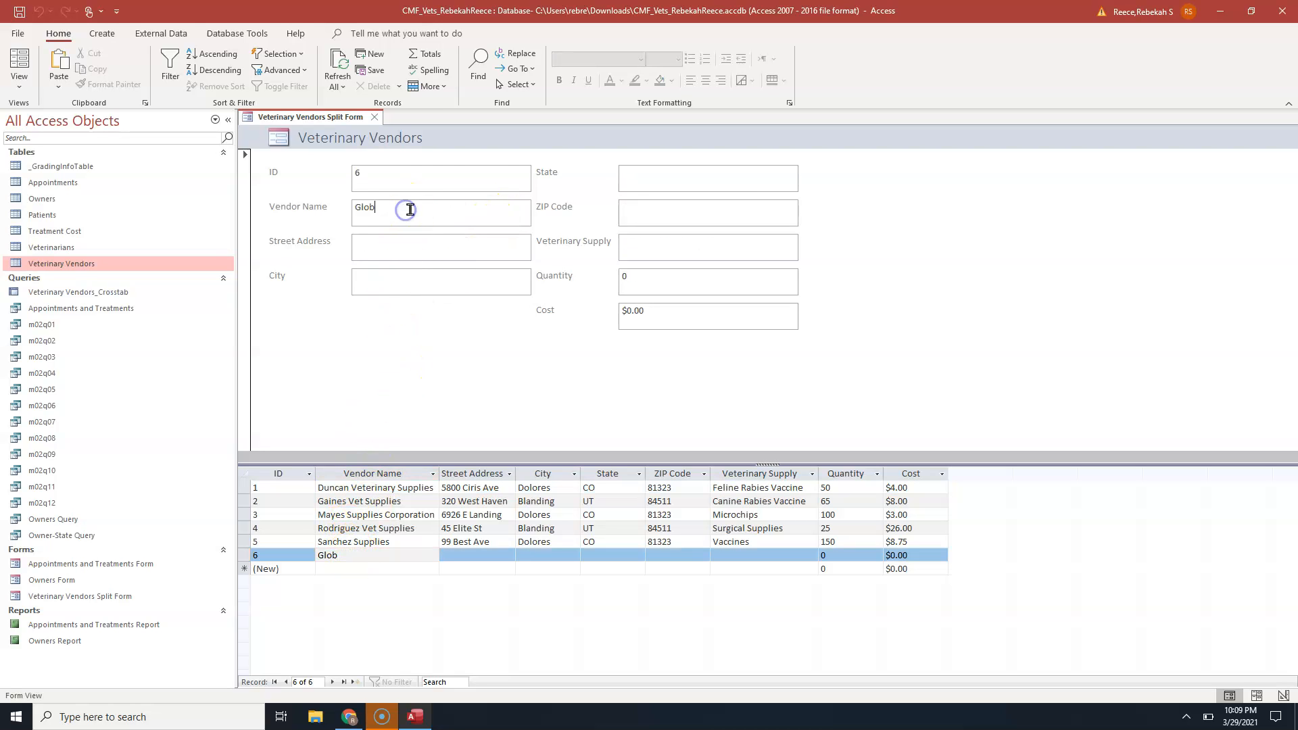
pyautogui.write('al Pet Supply')
pyautogui.press('Tab')
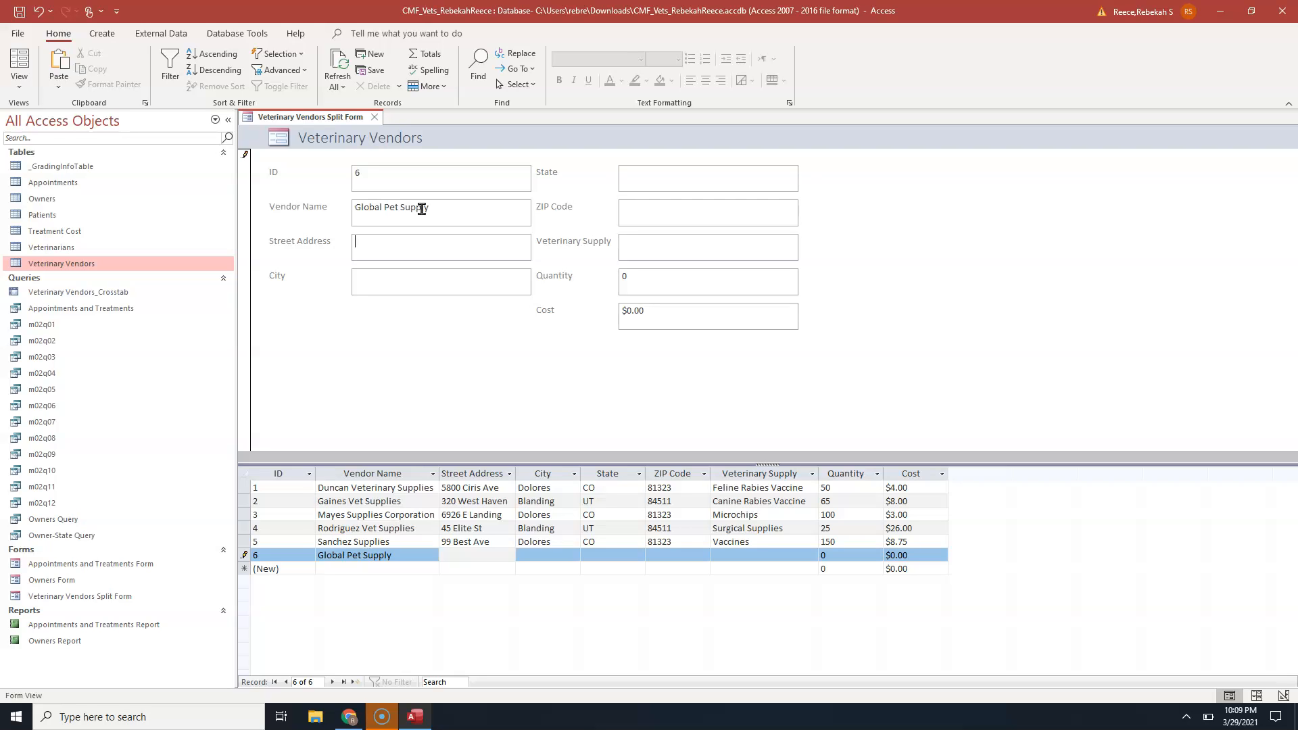
# Enter the vendor's street address and set the city to Dallas in the new record.
pyautogui.write('10')
pyautogui.write('01')
pyautogui.write(' Wetern W')
pyautogui.write('ay')
pyautogui.write('Dallas')
pyautogui.press('Tab')
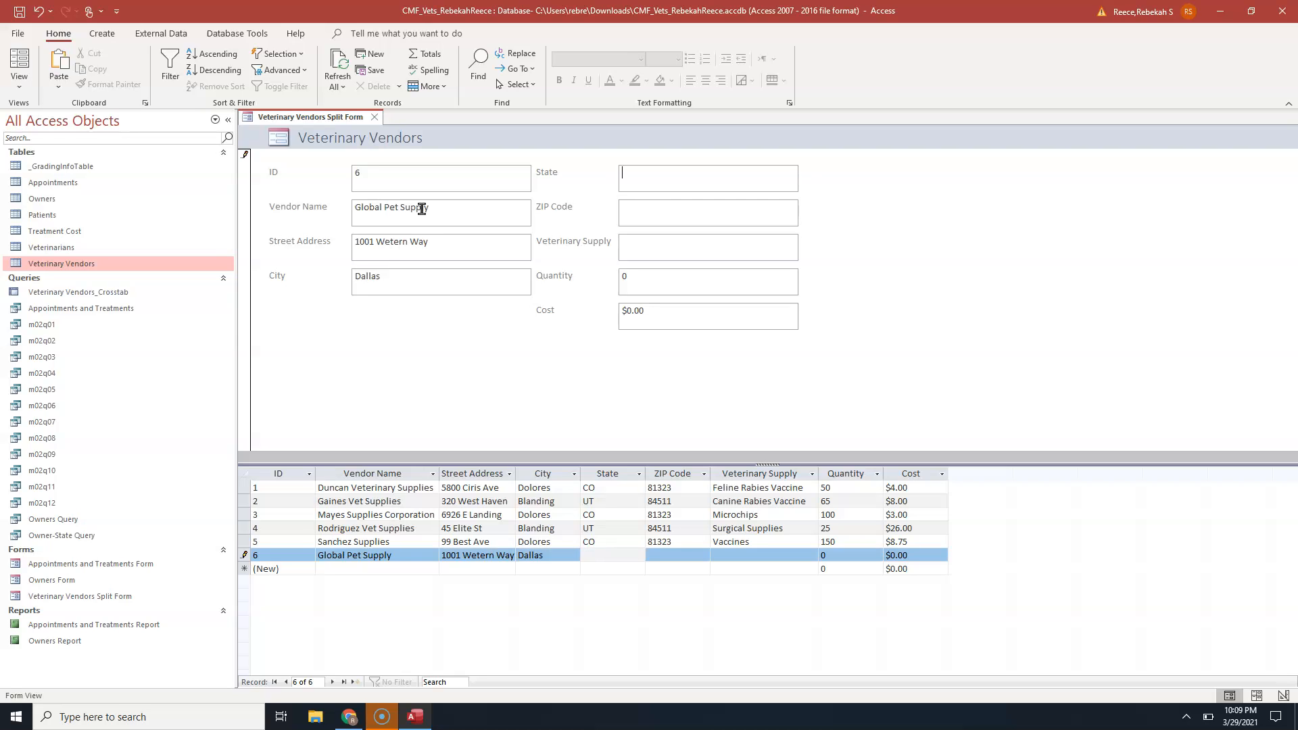
# Set the new vendor's state to TX and enter its ZIP code in the separate ZIP Code field.
pyautogui.write('TX')
pyautogui.write(' 700')
pyautogui.write('01')
pyautogui.press('BackSpace')
pyautogui.press('BackSpace')
pyautogui.press('BackSpace')
pyautogui.press('BackSpace')
pyautogui.press('BackSpace')
pyautogui.press('BackSpace')
pyautogui.write('70001')
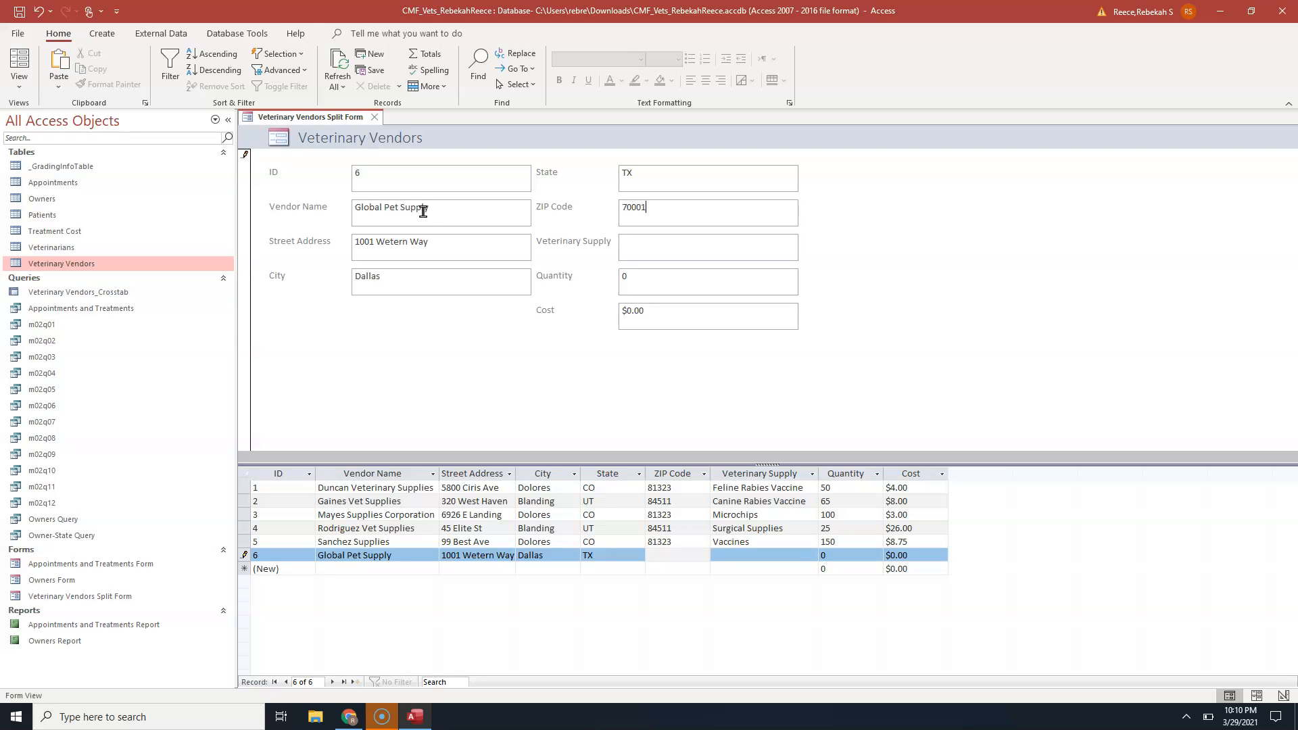
pyautogui.press('Tab')
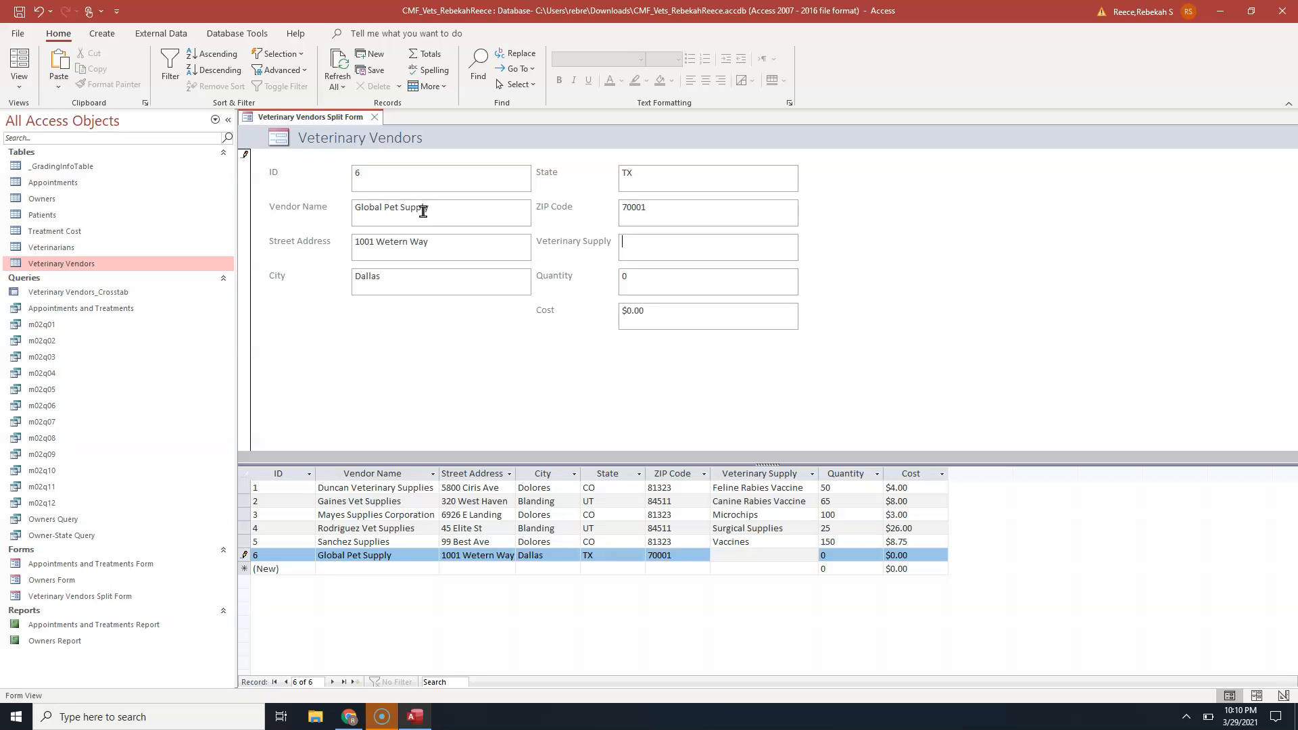
# Enter Feline Leukemia Vaccine as the veterinary supply with quantity 50 and cost 9.75, committing the new vendor record.
pyautogui.write('Feline Leukemia Vaccine')
pyautogui.press('Tab')
pyautogui.write('50')
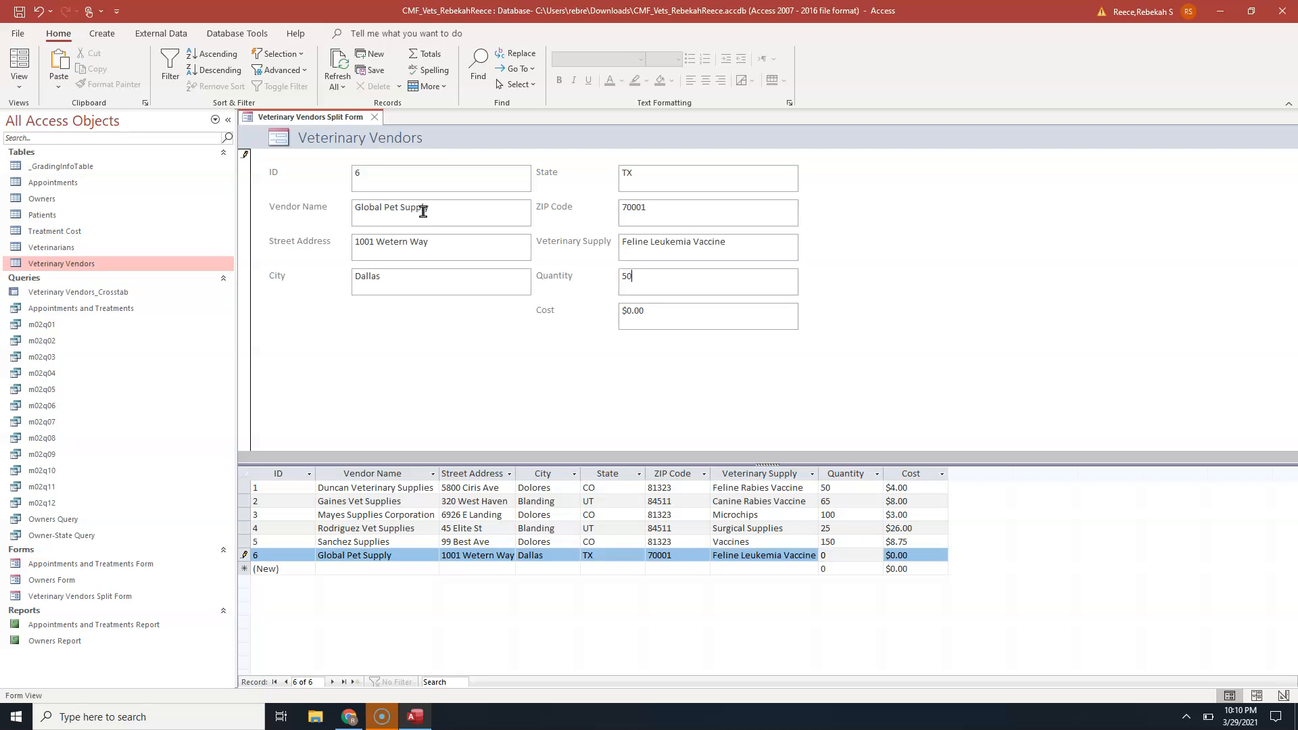
pyautogui.press('Tab')
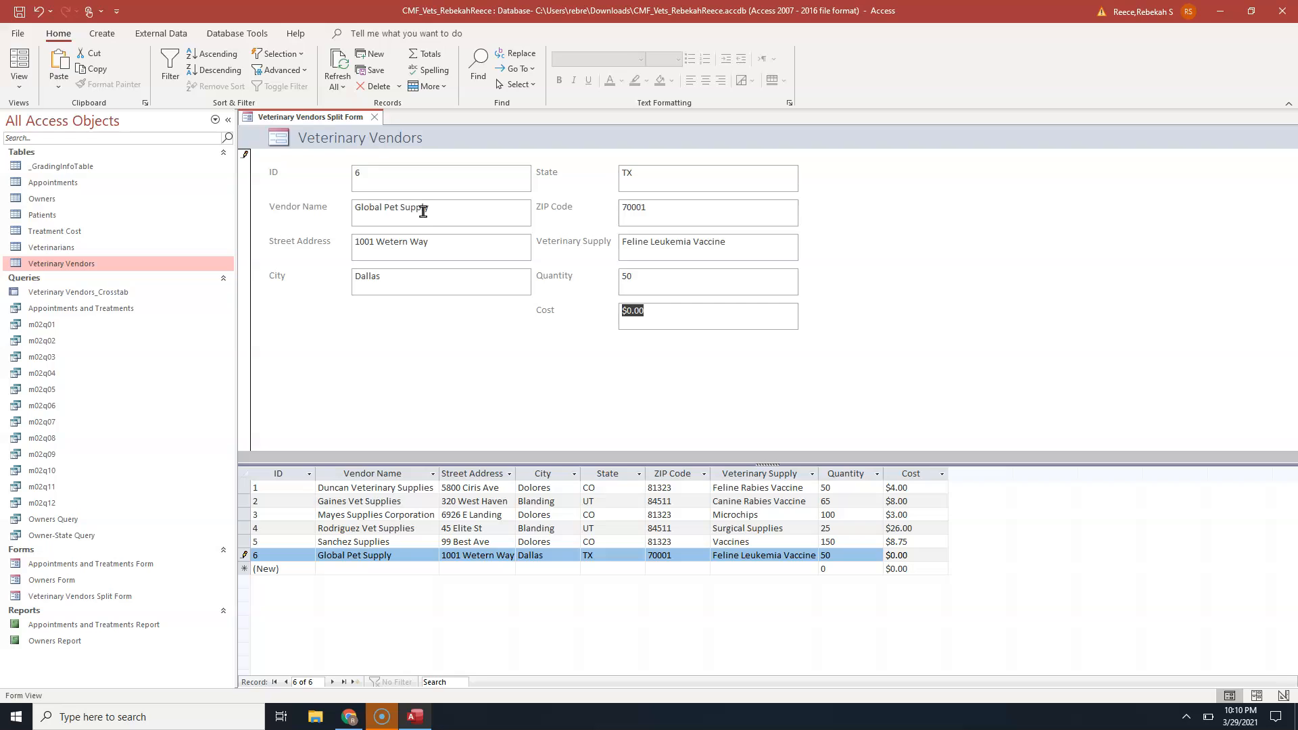
pyautogui.write('9.75')
pyautogui.press('Tab')
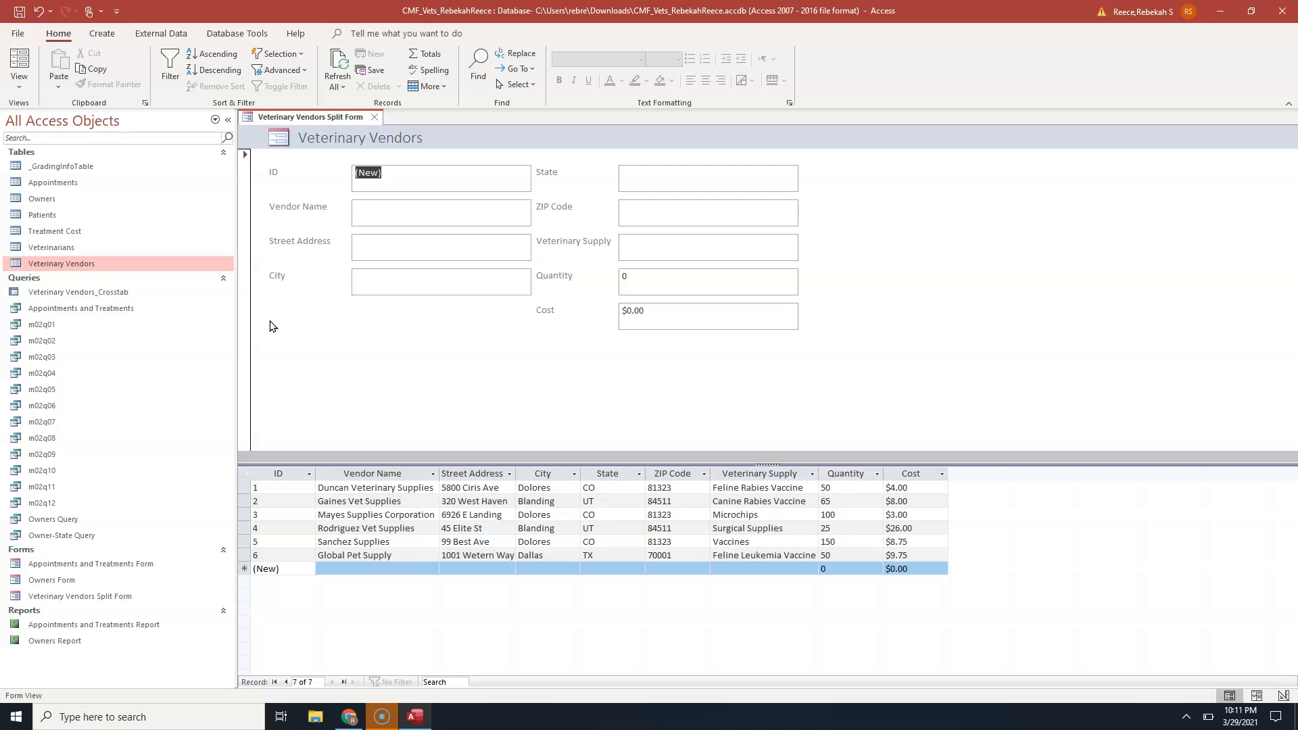
# Go to the first vendor record in the split form and open the Find dialog with the ID field active.
pyautogui.click(274, 682)
pyautogui.click(410, 181)
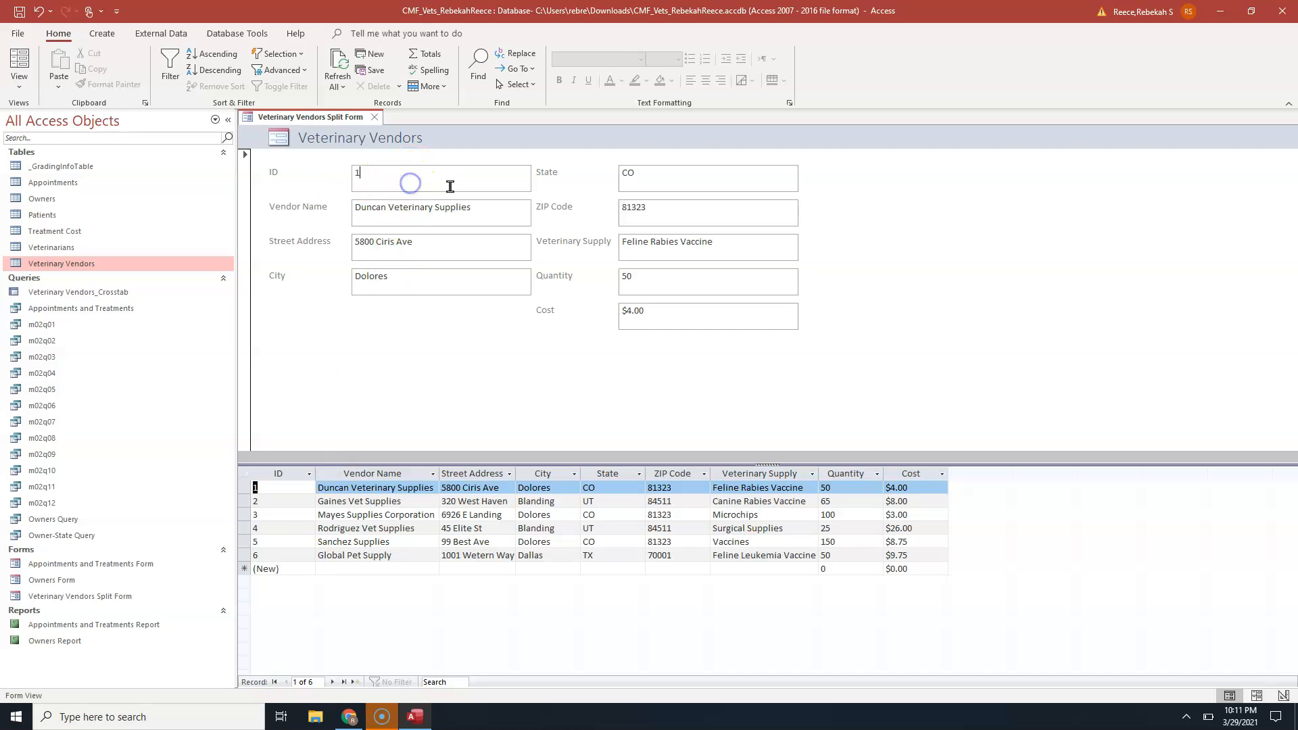
pyautogui.click(359, 205)
pyautogui.click(478, 66)
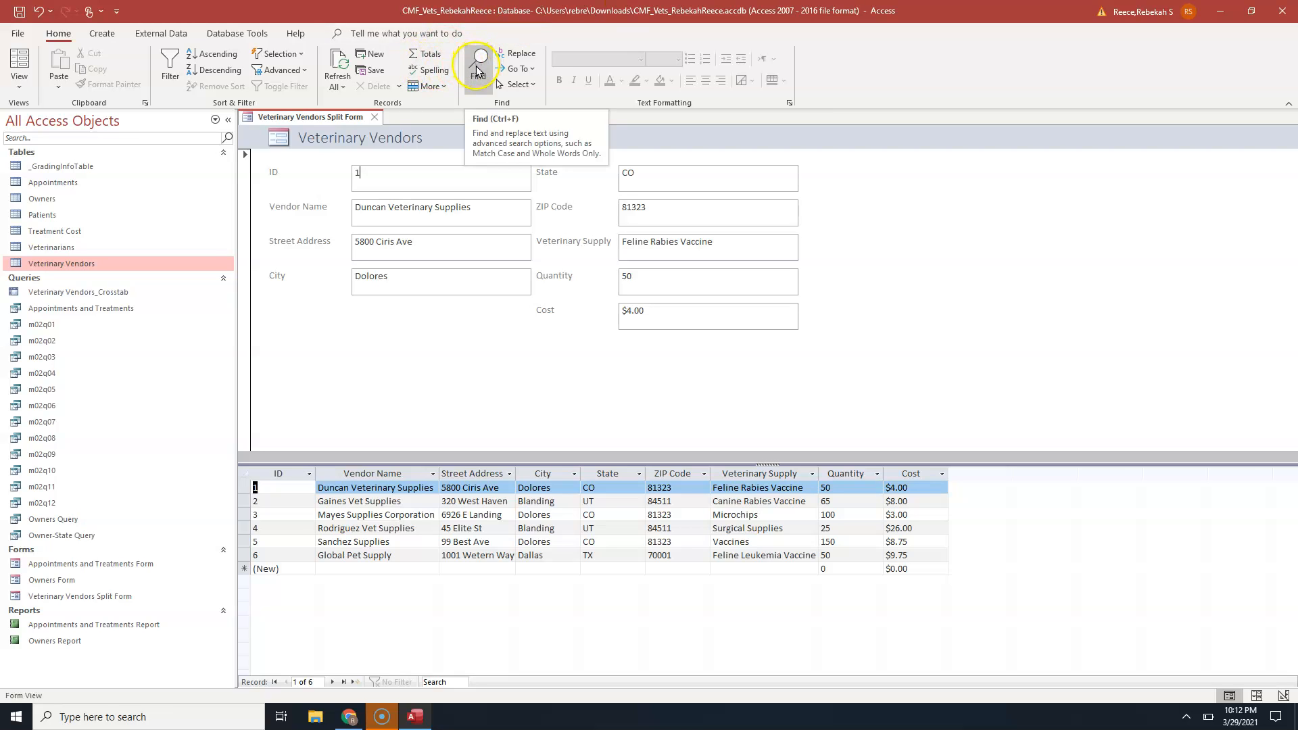
pyautogui.click(61, 41)
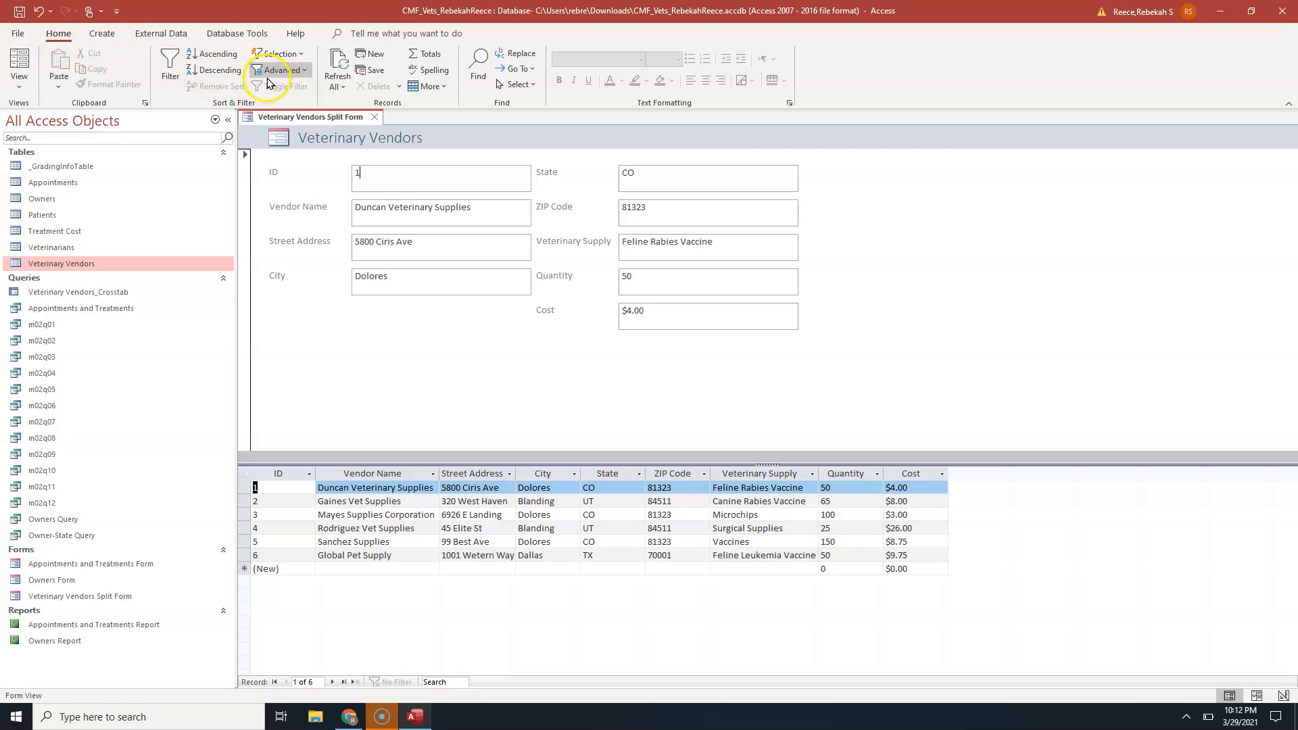
pyautogui.click(482, 65)
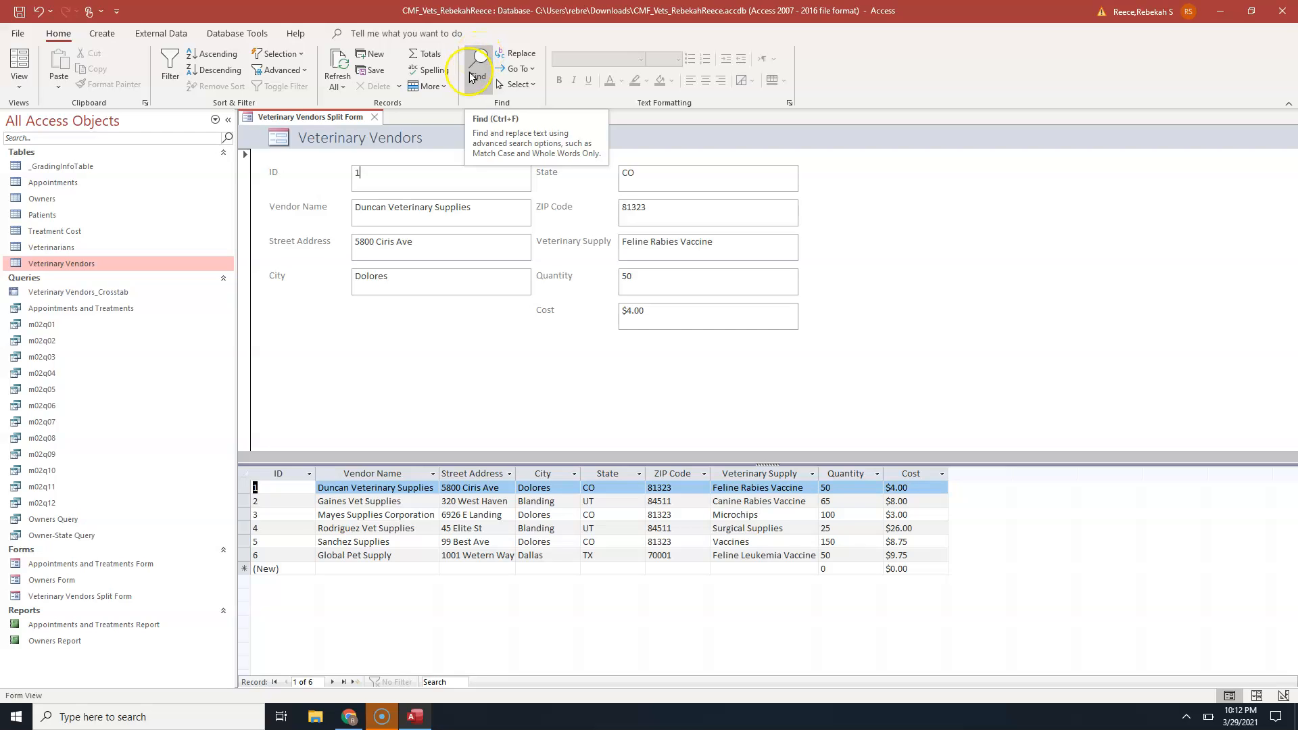
pyautogui.click(474, 81)
pyautogui.click(484, 81)
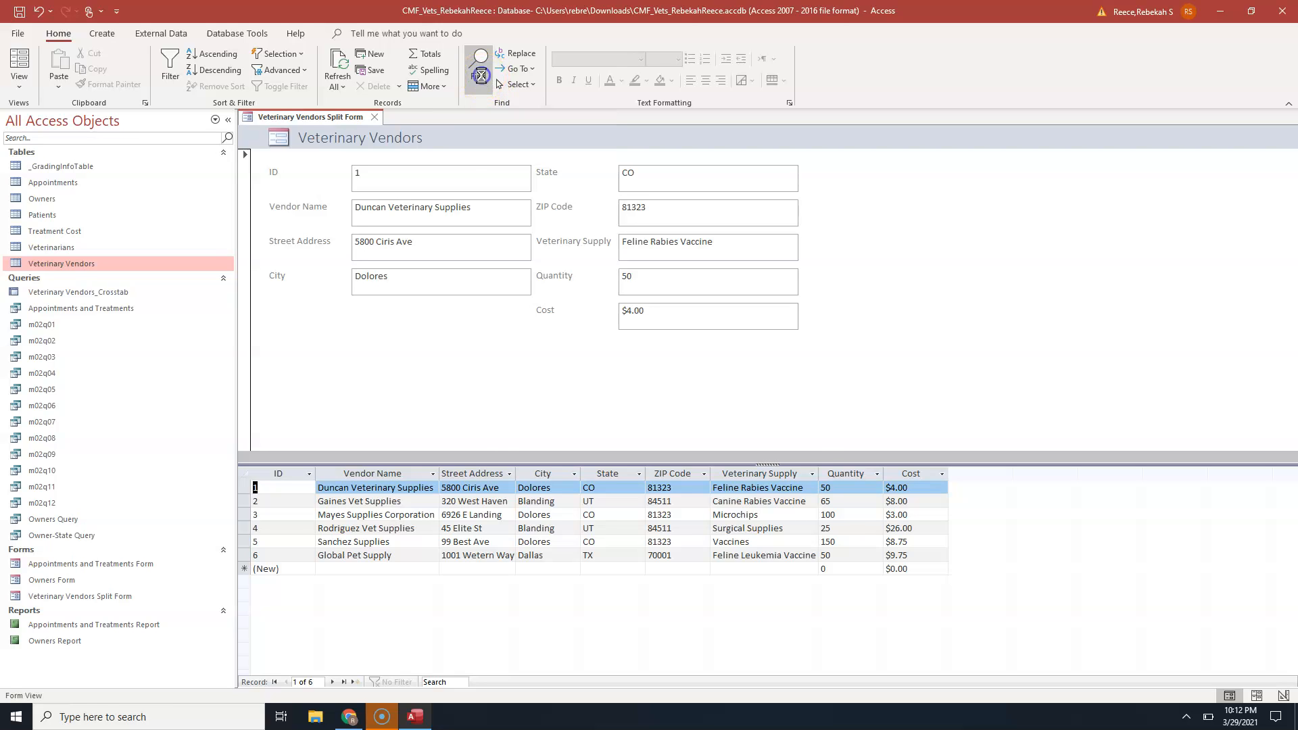
pyautogui.click(633, 319)
pyautogui.moveTo(640, 386); pyautogui.dragTo(404, 316)
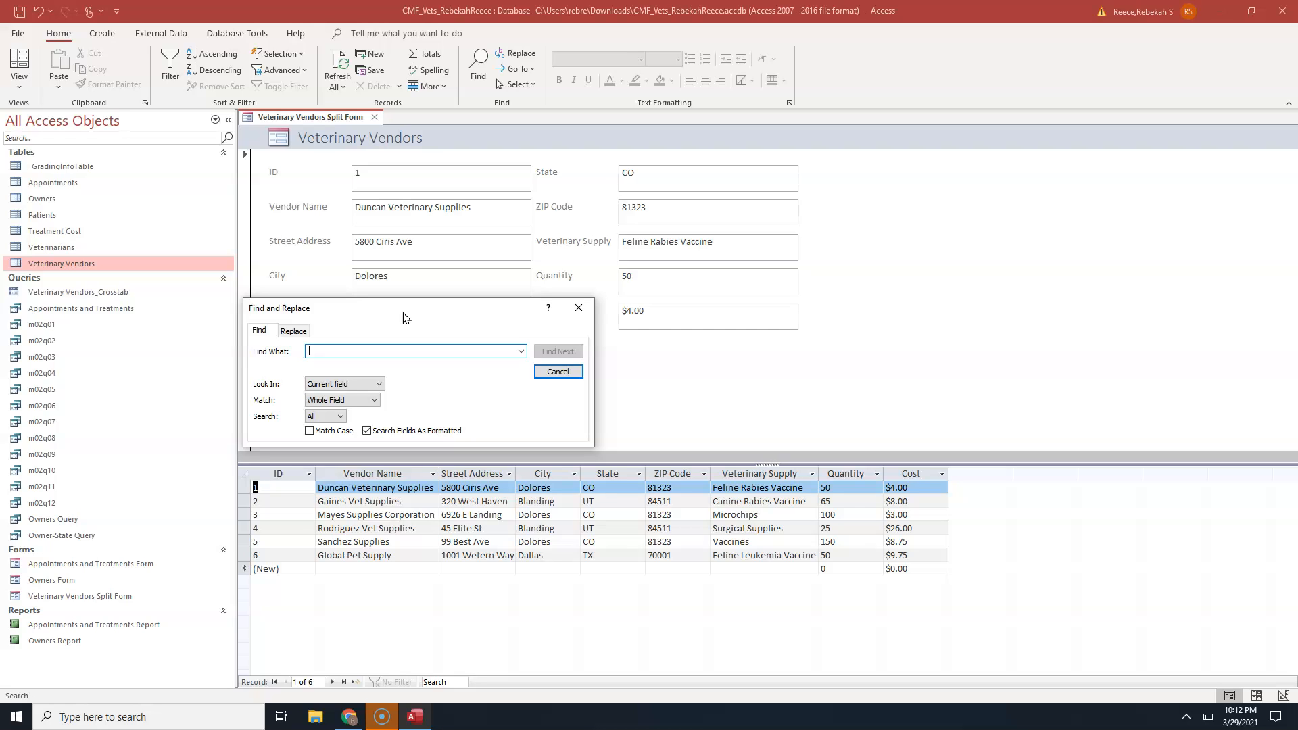
# Try to find Microchips in the current field, matching the whole field across all records.
pyautogui.write('Microchips')
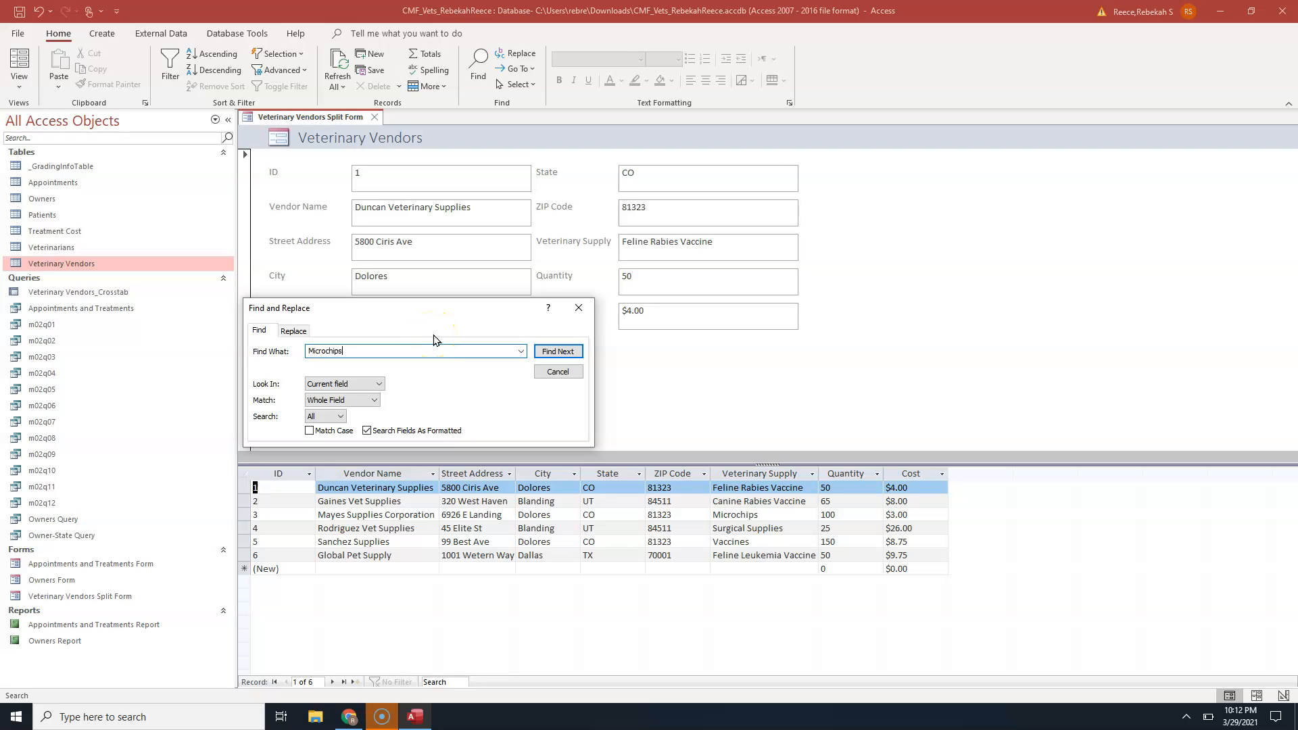
pyautogui.click(293, 333)
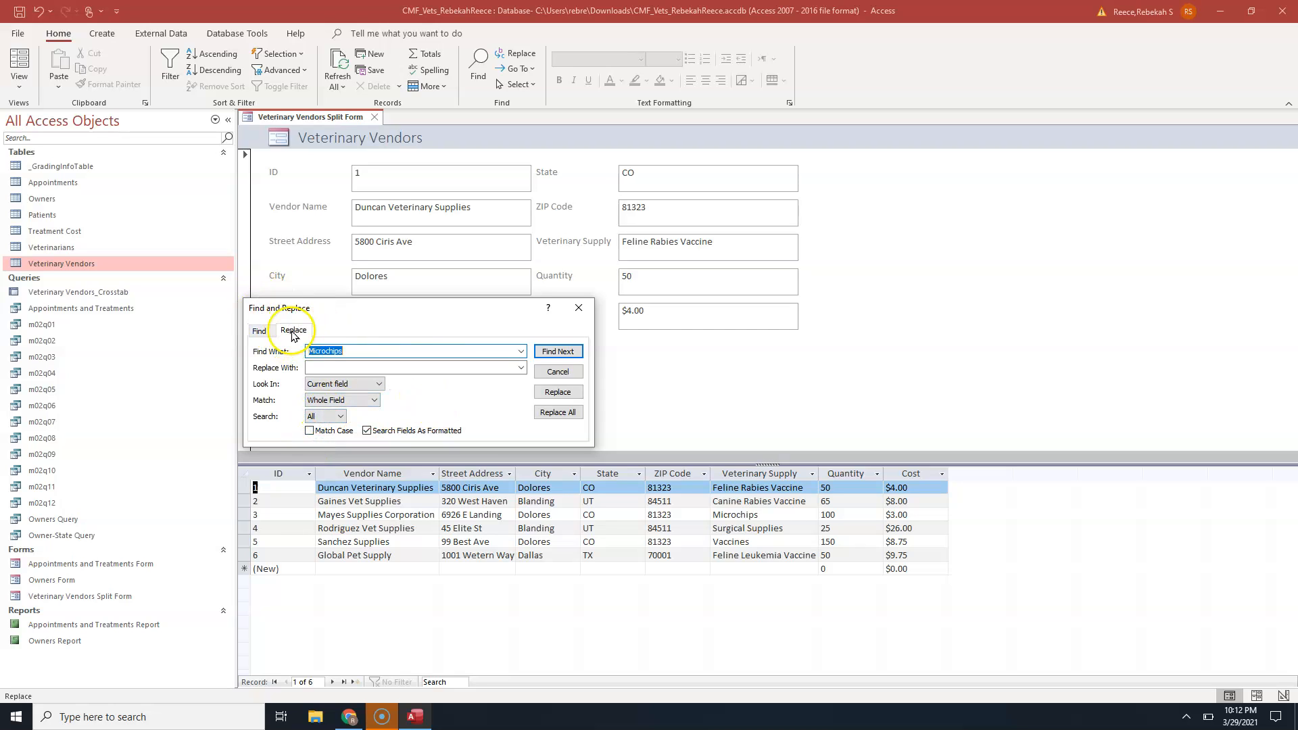
pyautogui.click(346, 369)
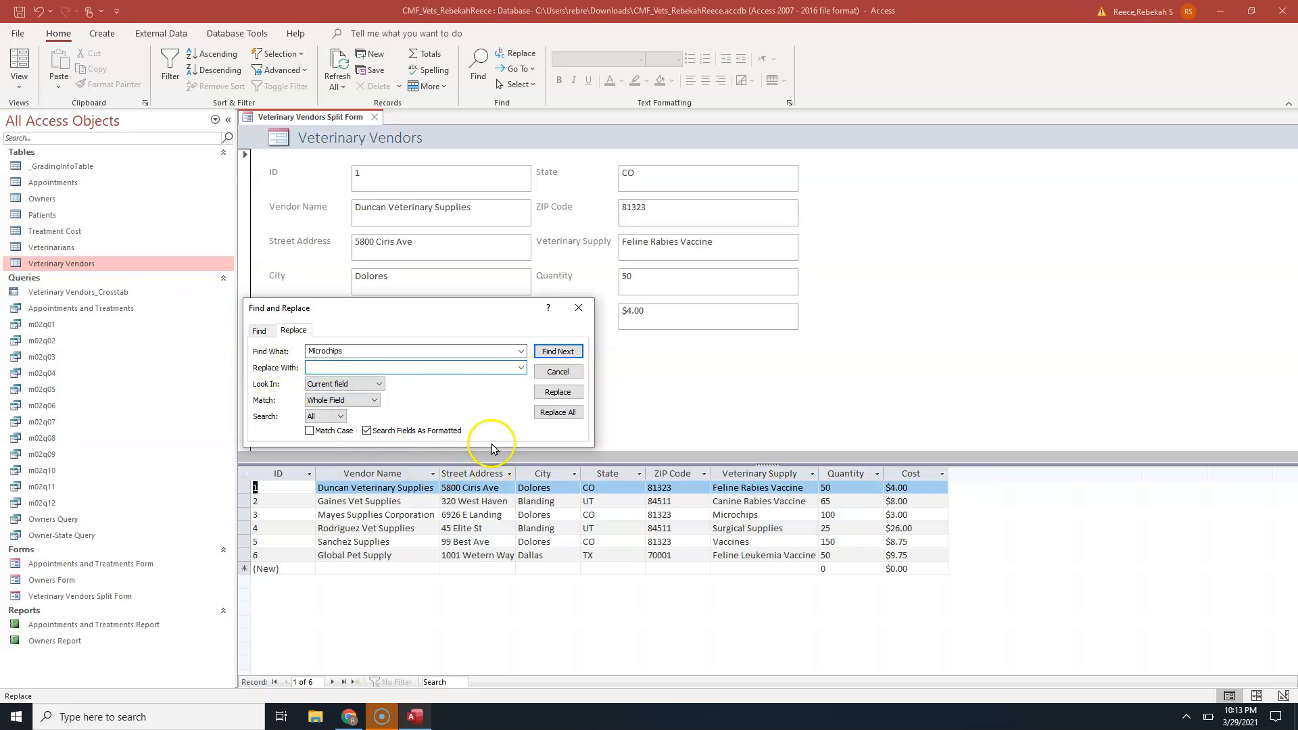
pyautogui.click(259, 330)
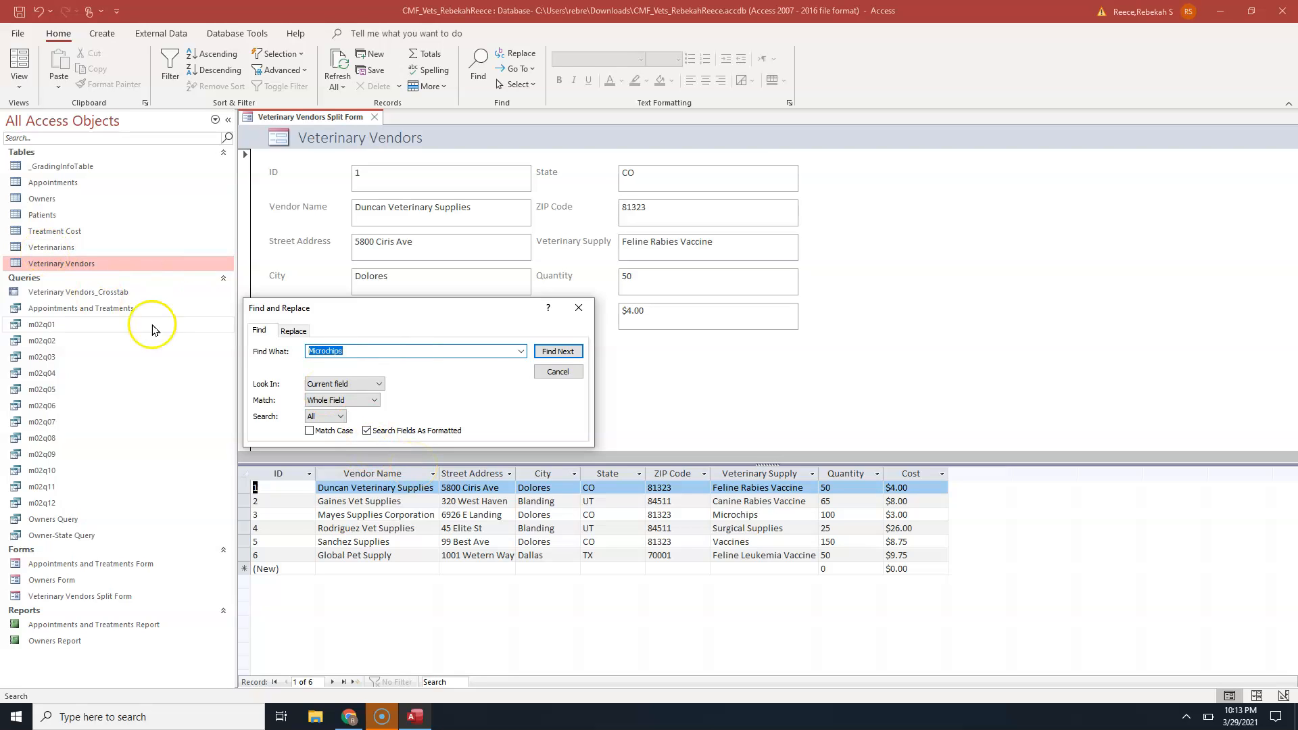
pyautogui.click(568, 352)
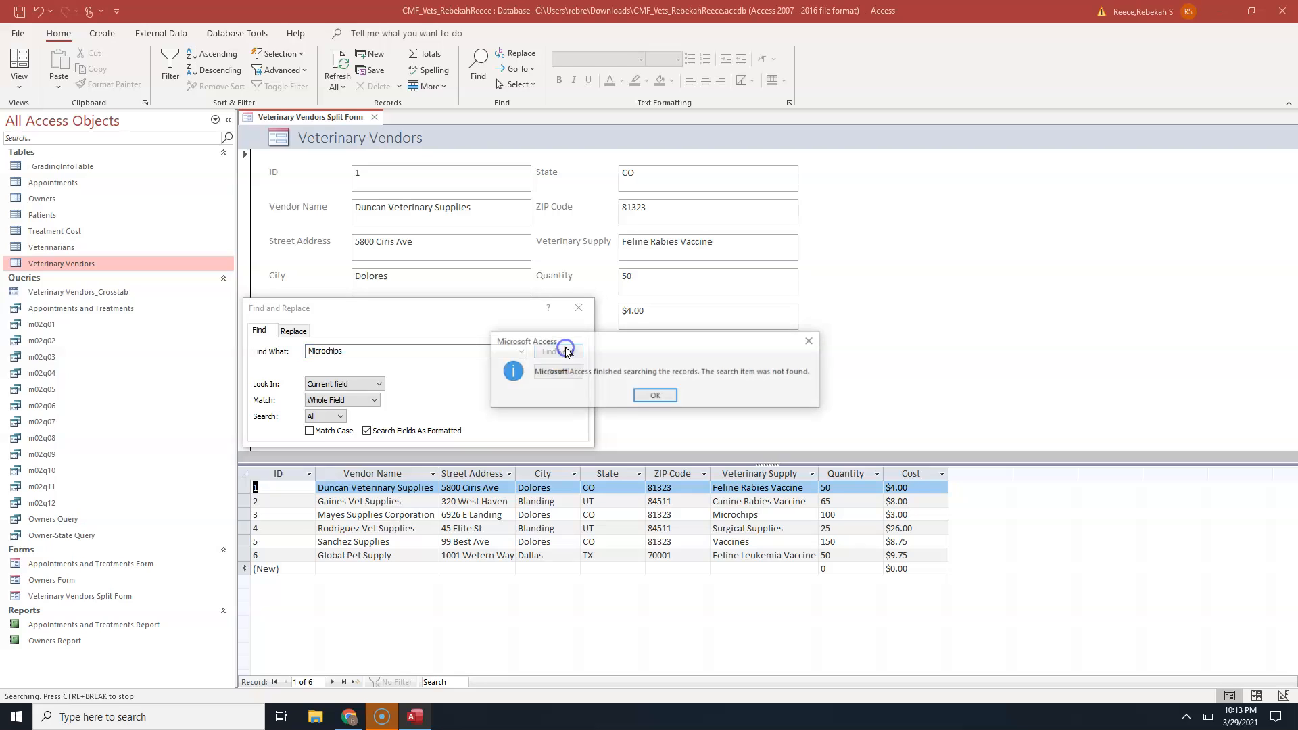
pyautogui.click(651, 397)
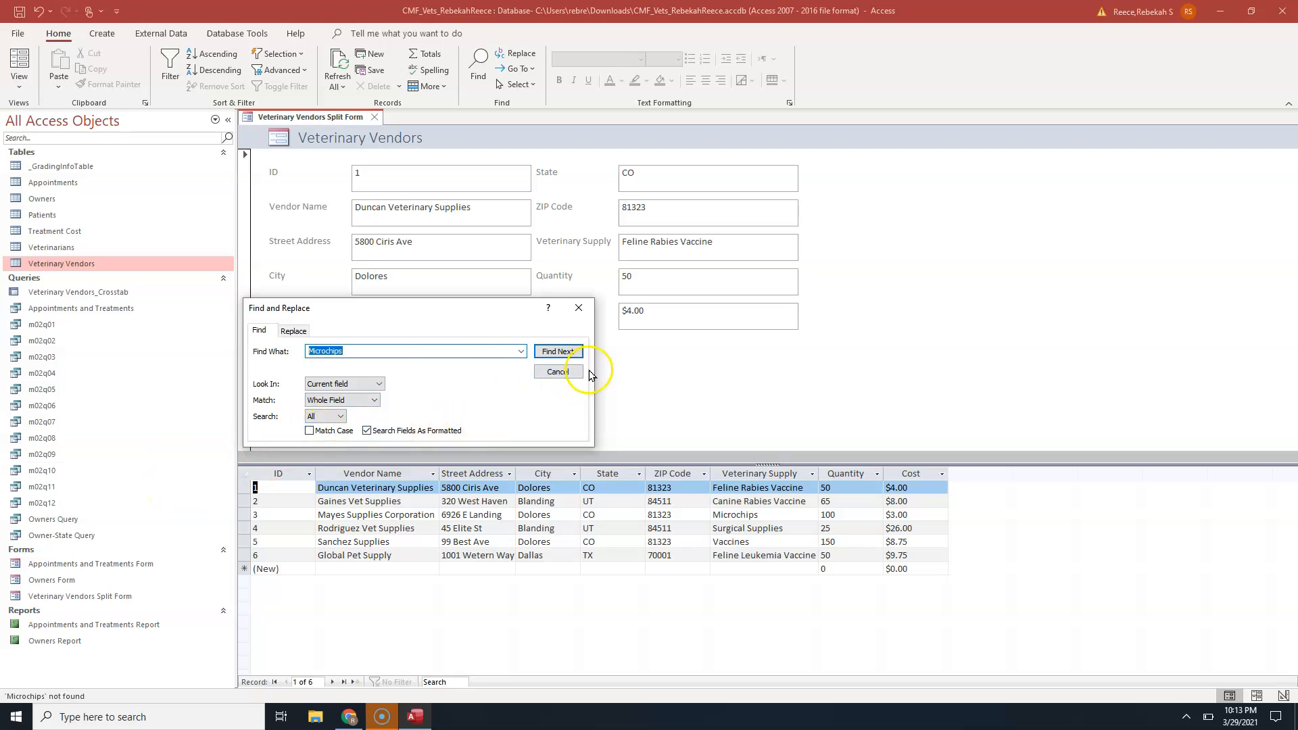
pyautogui.click(567, 353)
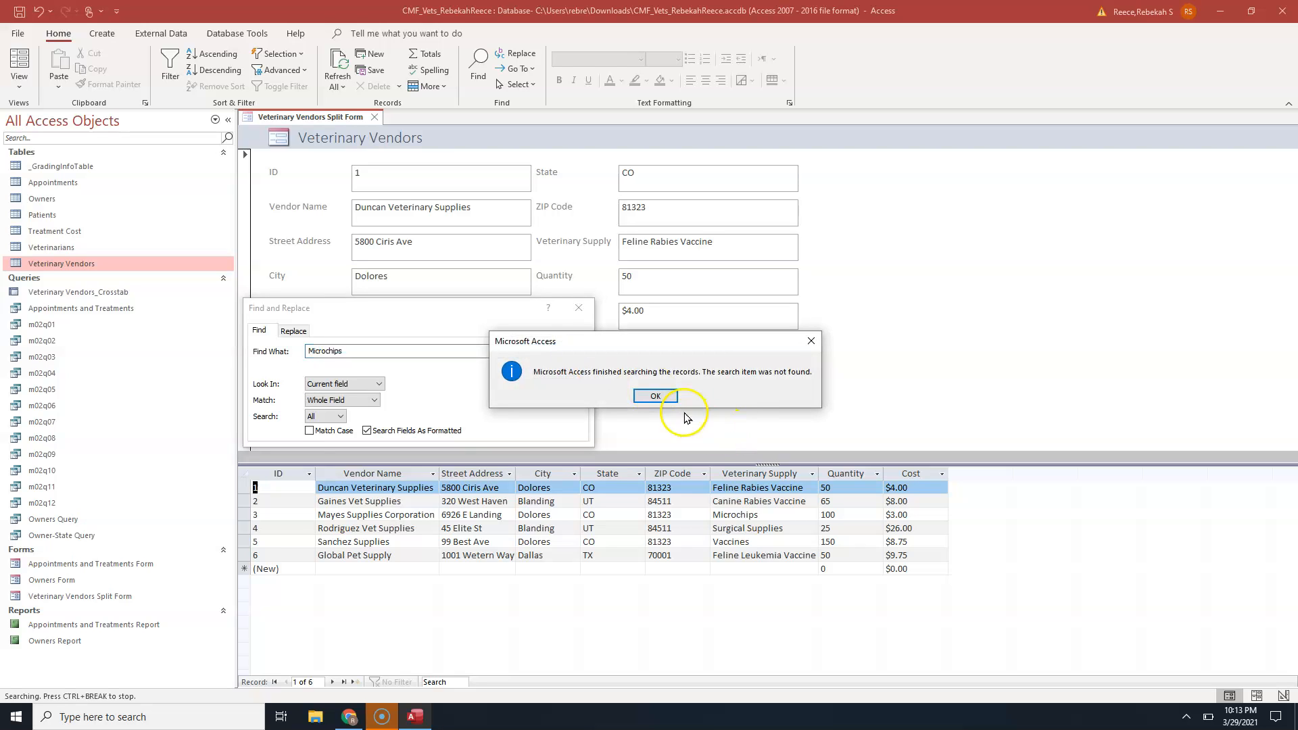
pyautogui.click(655, 396)
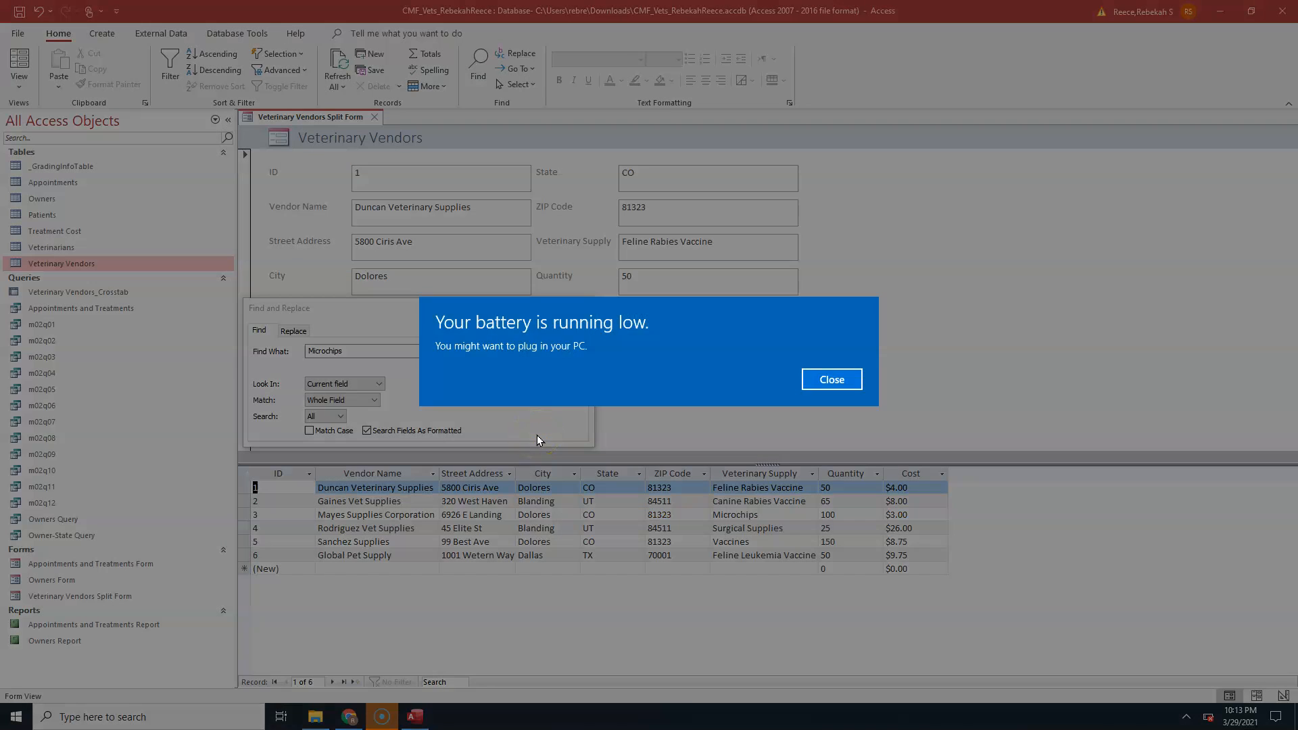
pyautogui.click(812, 382)
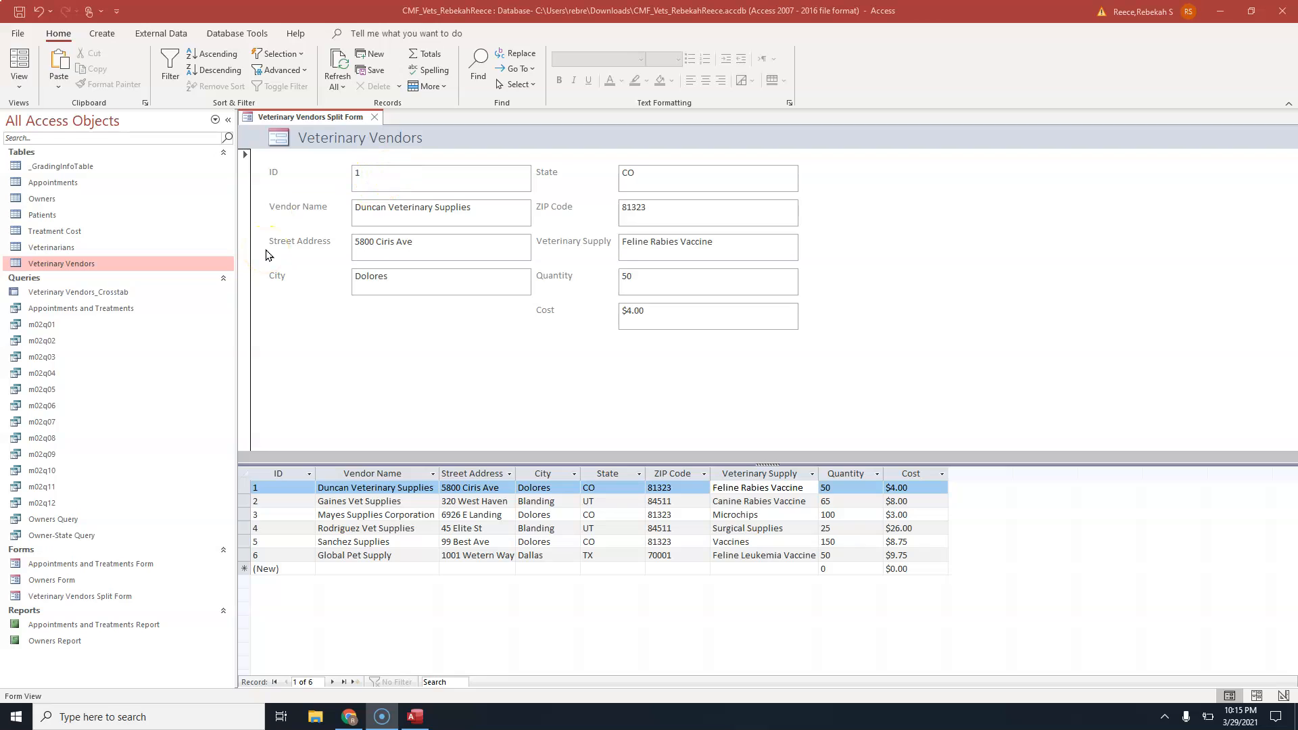
# Find the record containing Microchips in the Veterinary Supply field and close the Find dialog.
pyautogui.click(689, 242)
pyautogui.click(739, 248)
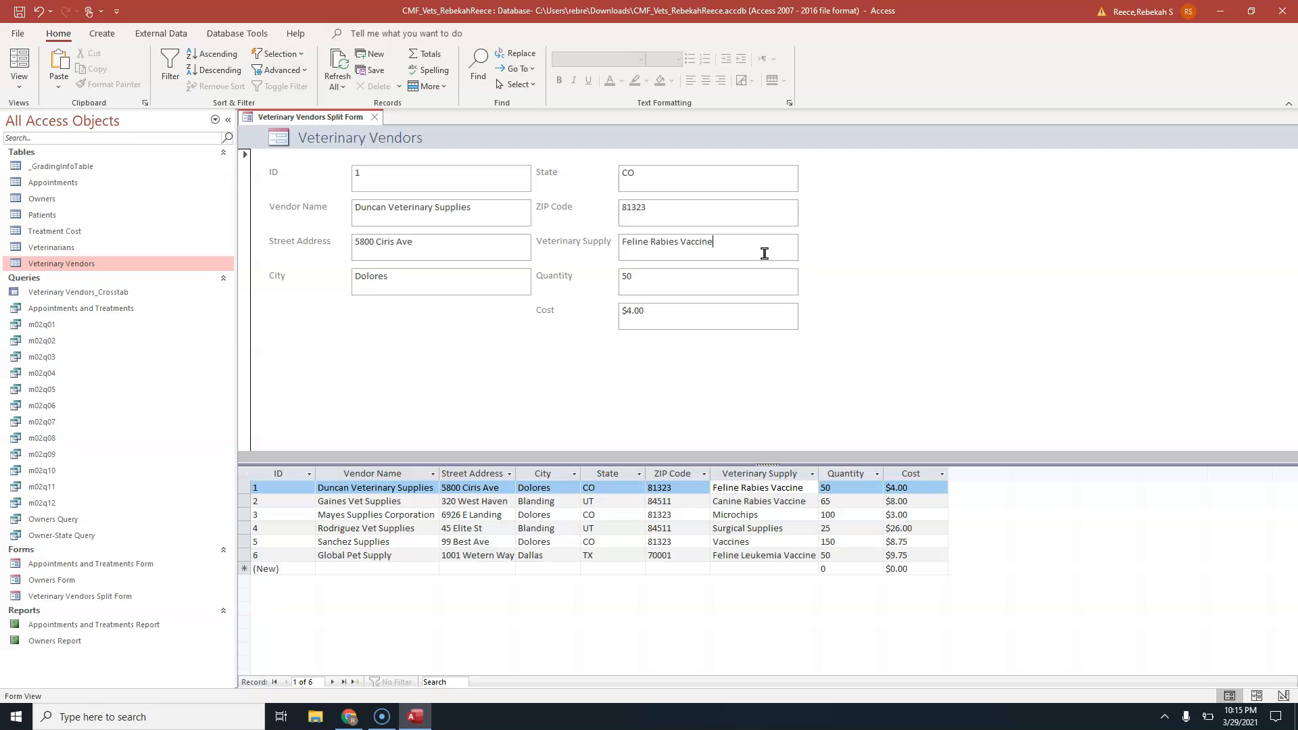
pyautogui.click(477, 66)
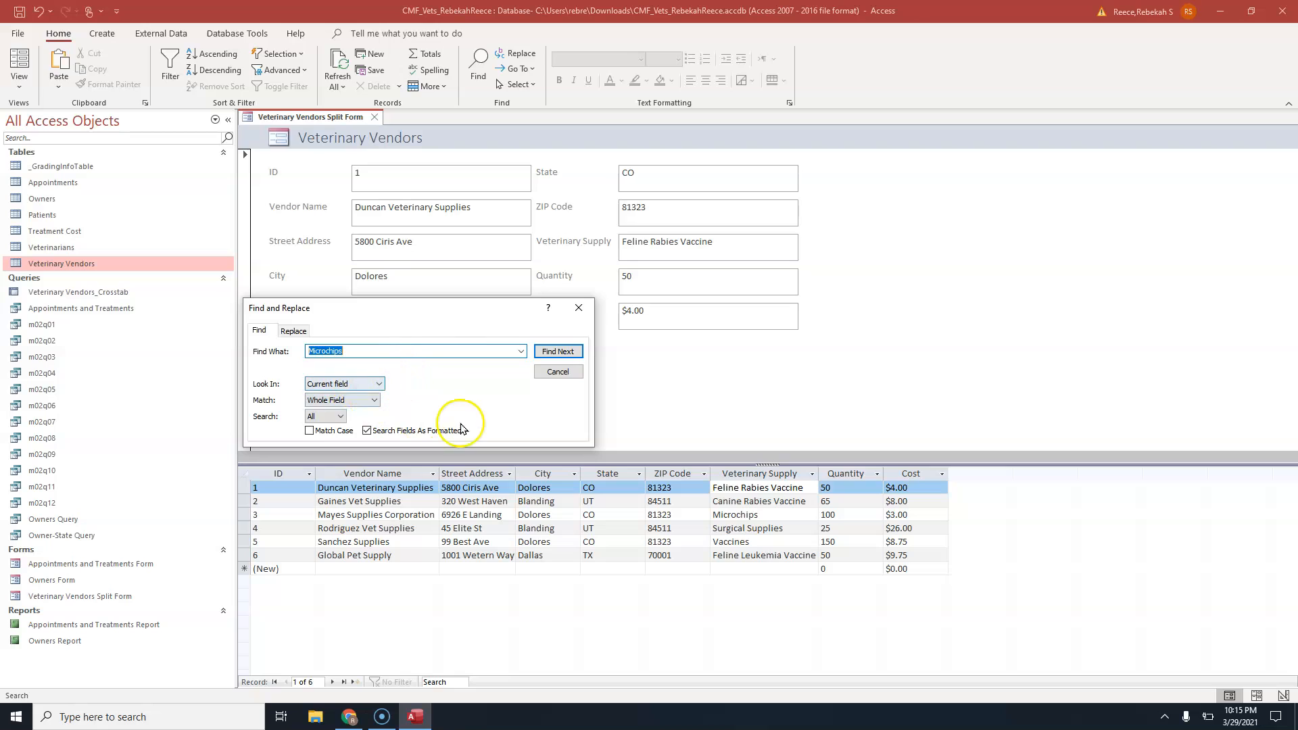
pyautogui.click(559, 352)
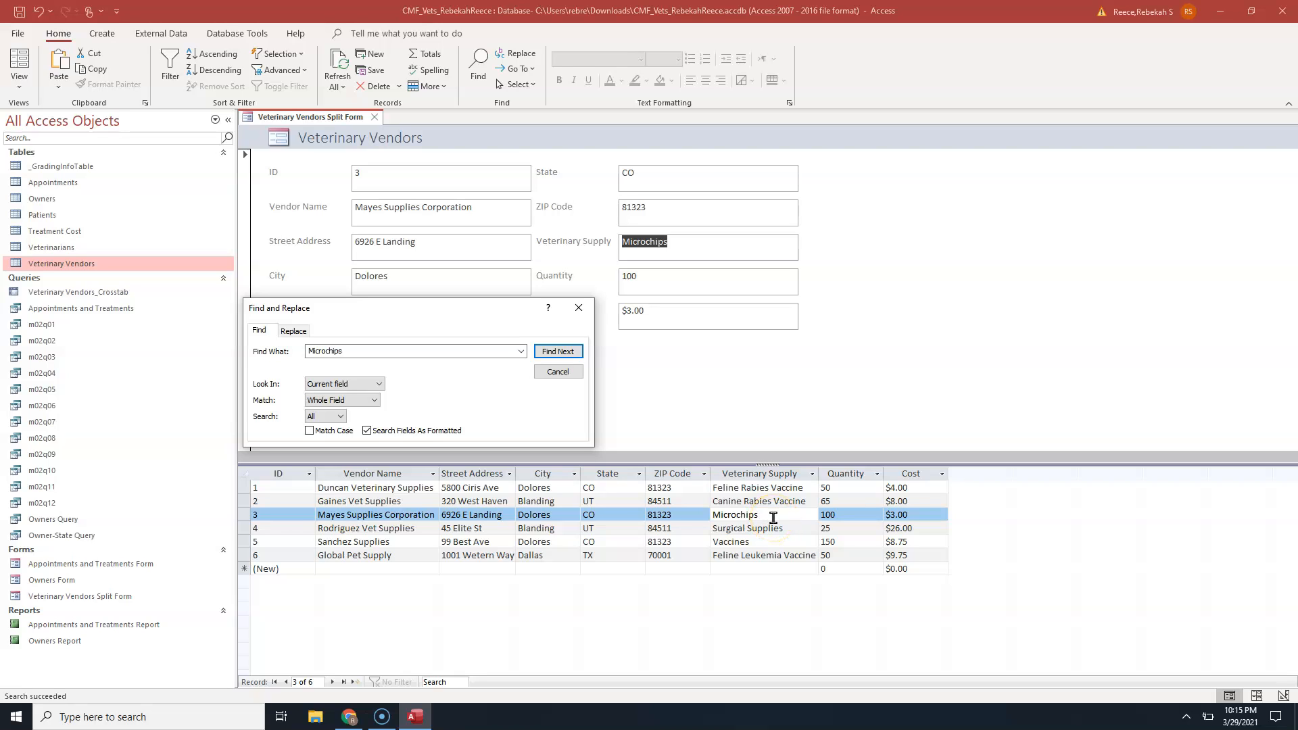
pyautogui.click(557, 371)
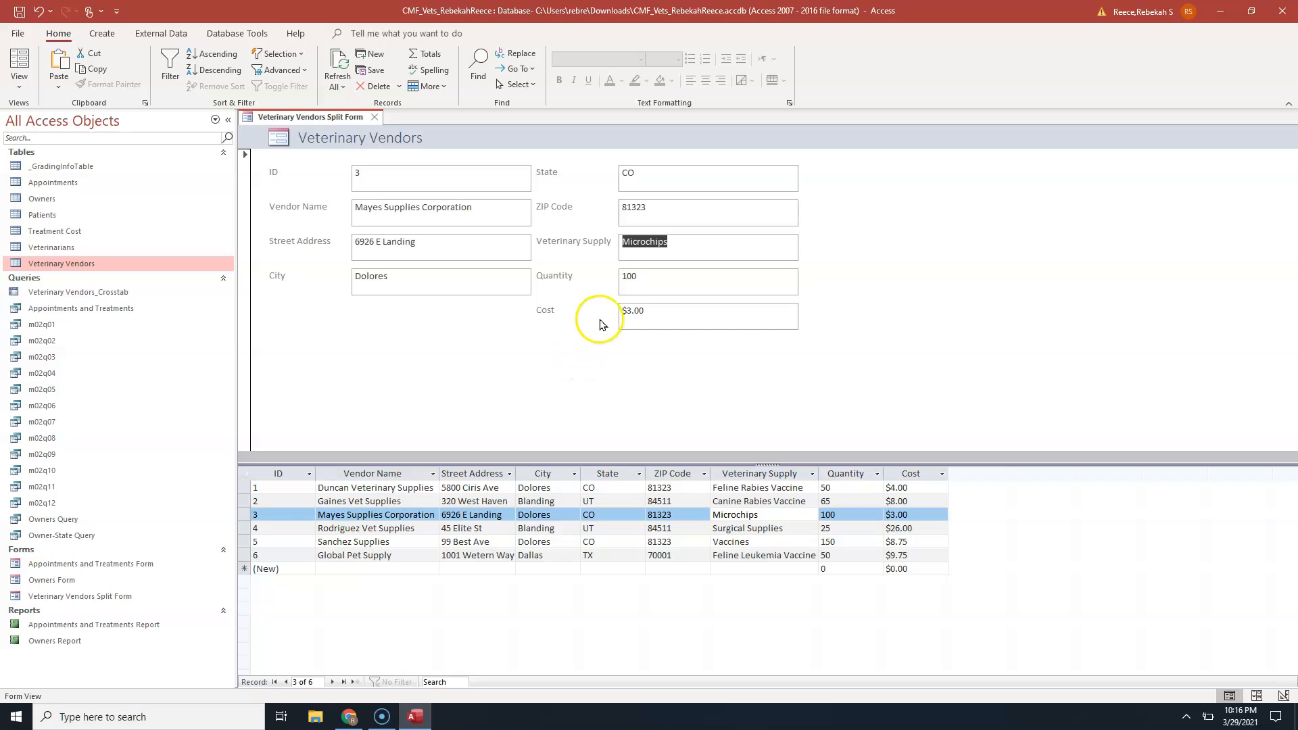
# Change the vendor name in the Microchips record to Mayes Supplies LLC.
pyautogui.click(390, 171)
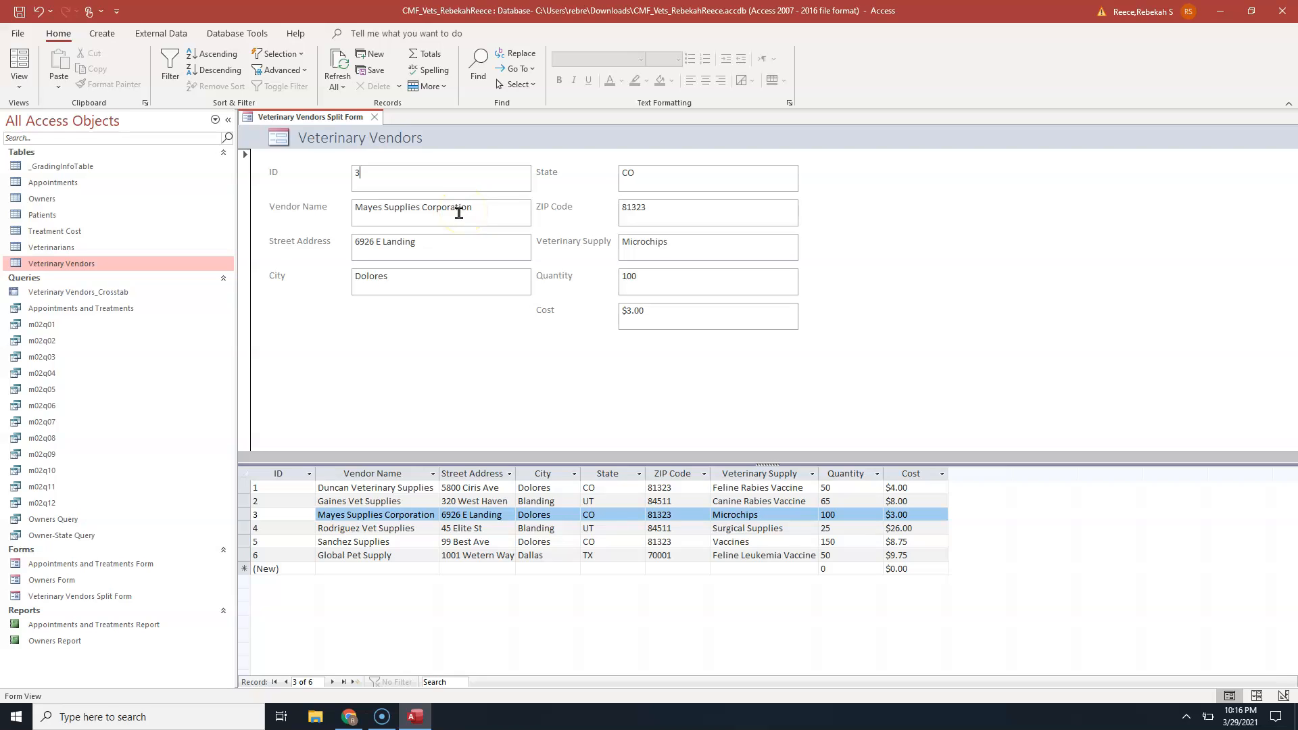
pyautogui.click(487, 205)
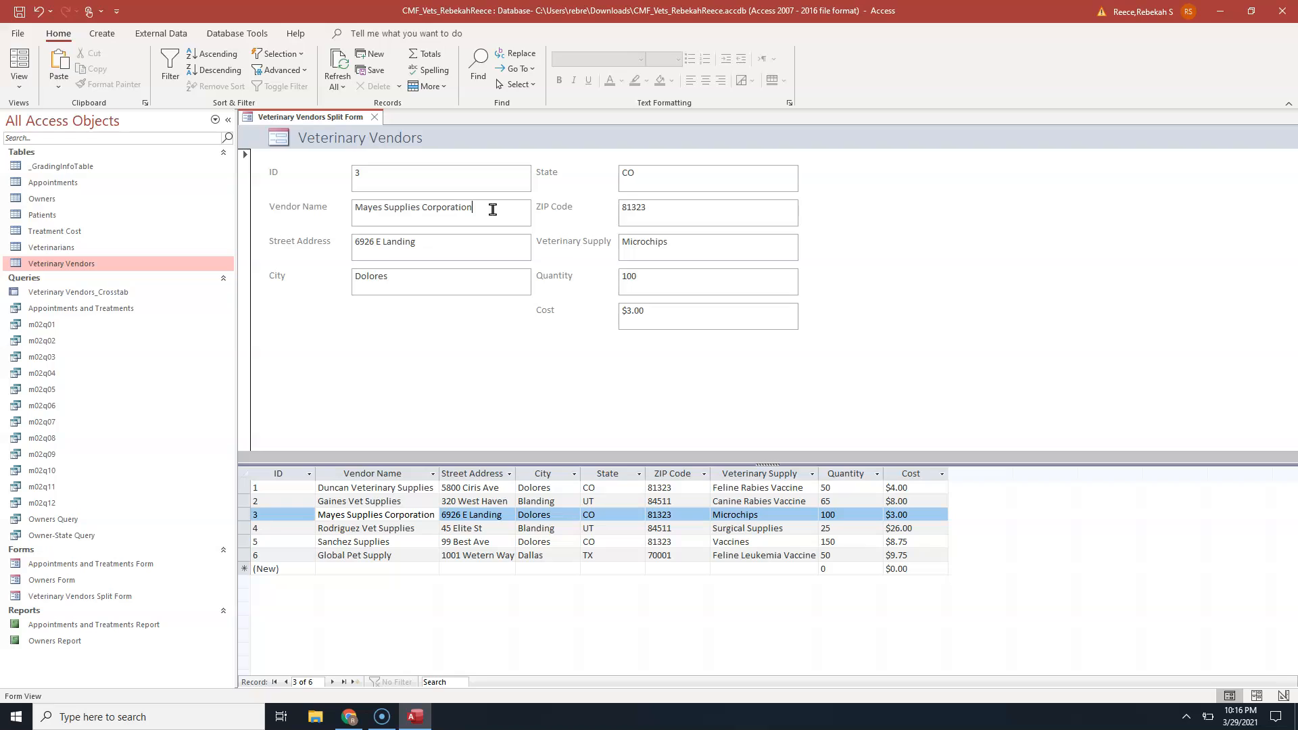
pyautogui.press('BackSpace')
pyautogui.press('BackSpace')
pyautogui.press('BackSpace')
pyautogui.press('BackSpace')
pyautogui.press('BackSpace')
pyautogui.press('BackSpace')
pyautogui.press('BackSpace')
pyautogui.press('BackSpace')
pyautogui.press('BackSpace')
pyautogui.press('BackSpace')
pyautogui.press('BackSpace')
pyautogui.write('LL')
pyautogui.press('Tab')
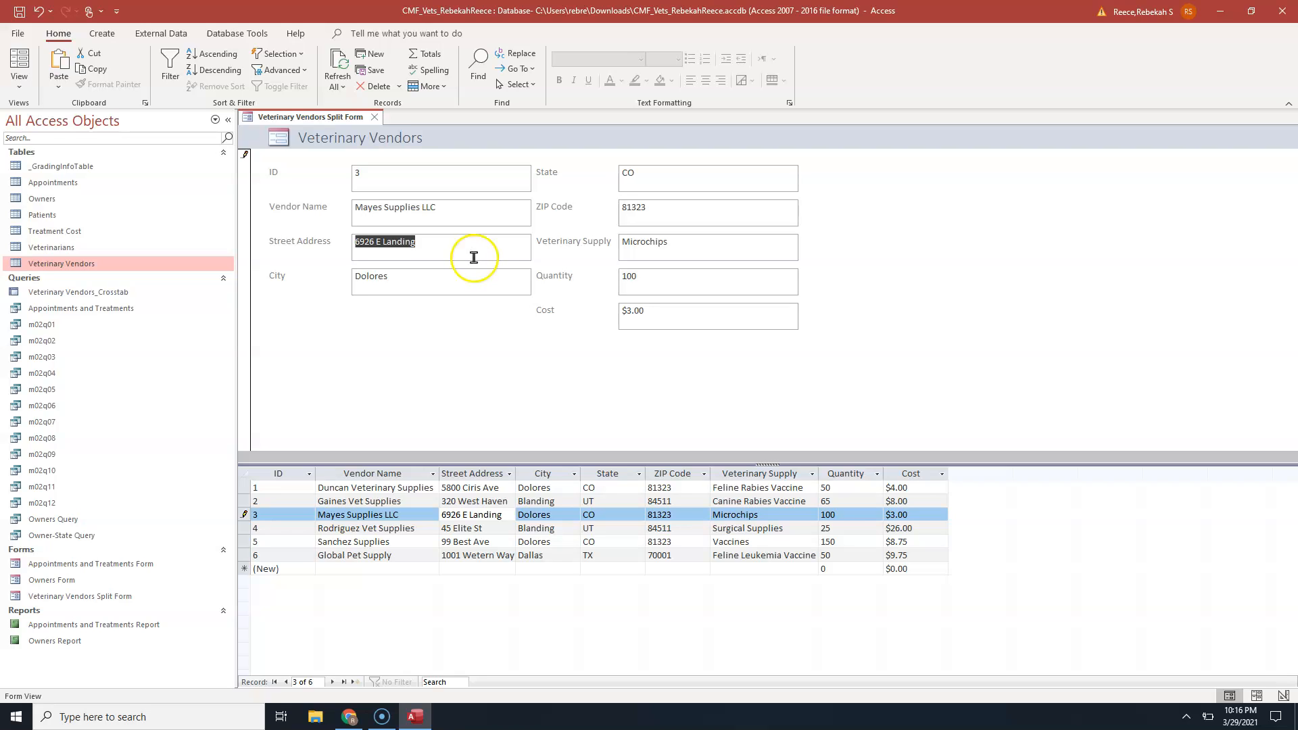
pyautogui.click(424, 294)
pyautogui.click(395, 284)
# Delete the Sanchez Supplies record from the split form's datasheet and confirm the deletion.
pyautogui.click(244, 541)
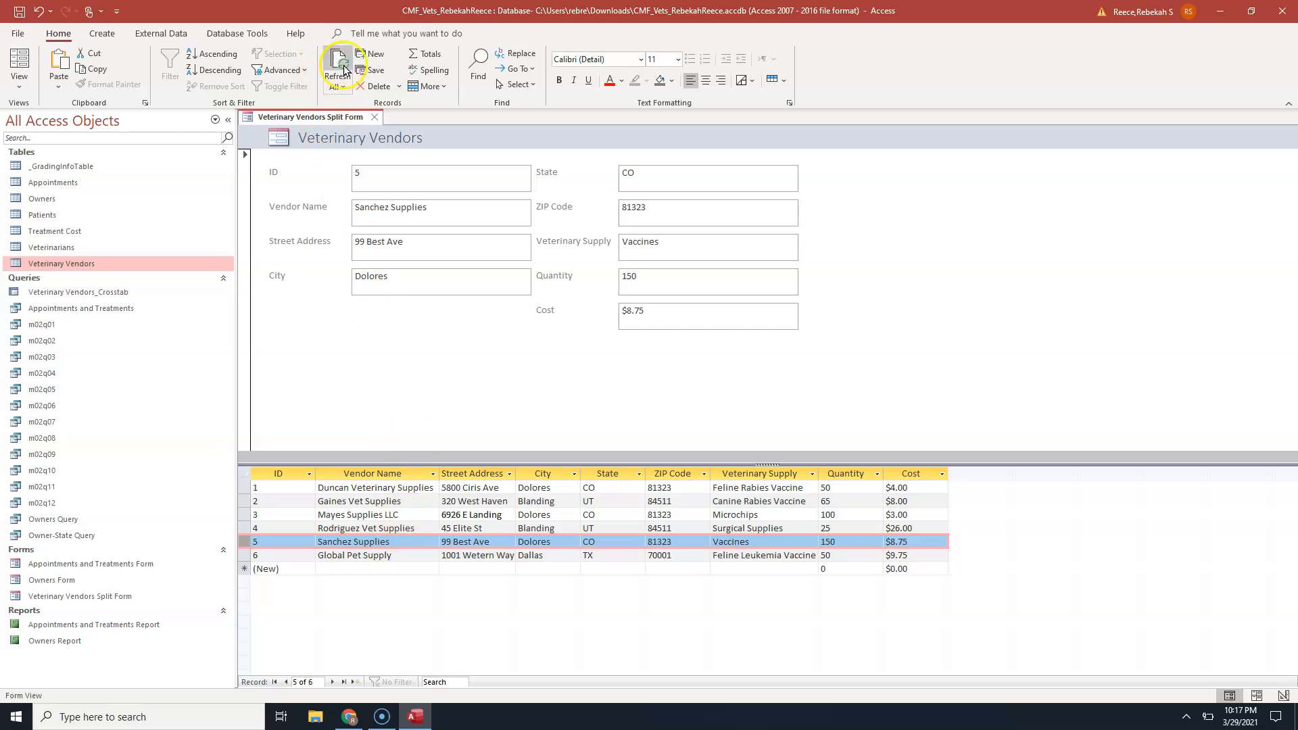
pyautogui.click(369, 91)
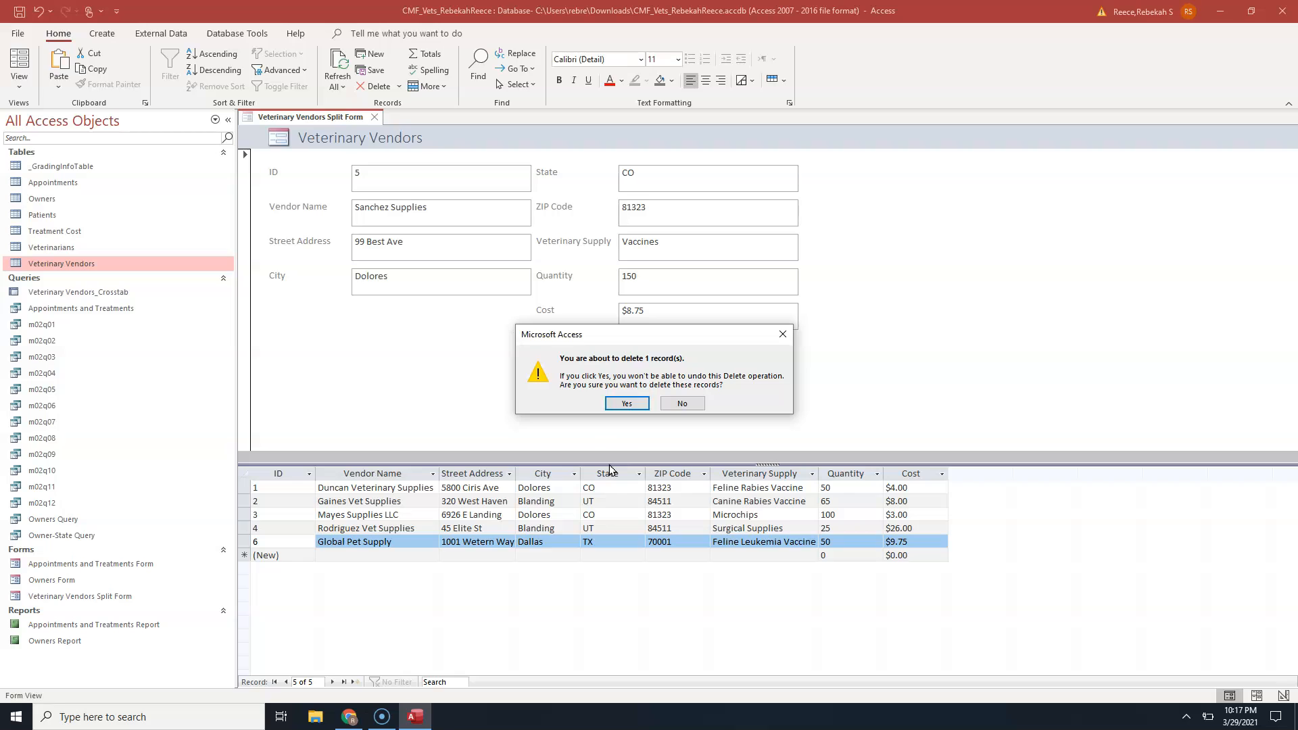
pyautogui.click(625, 404)
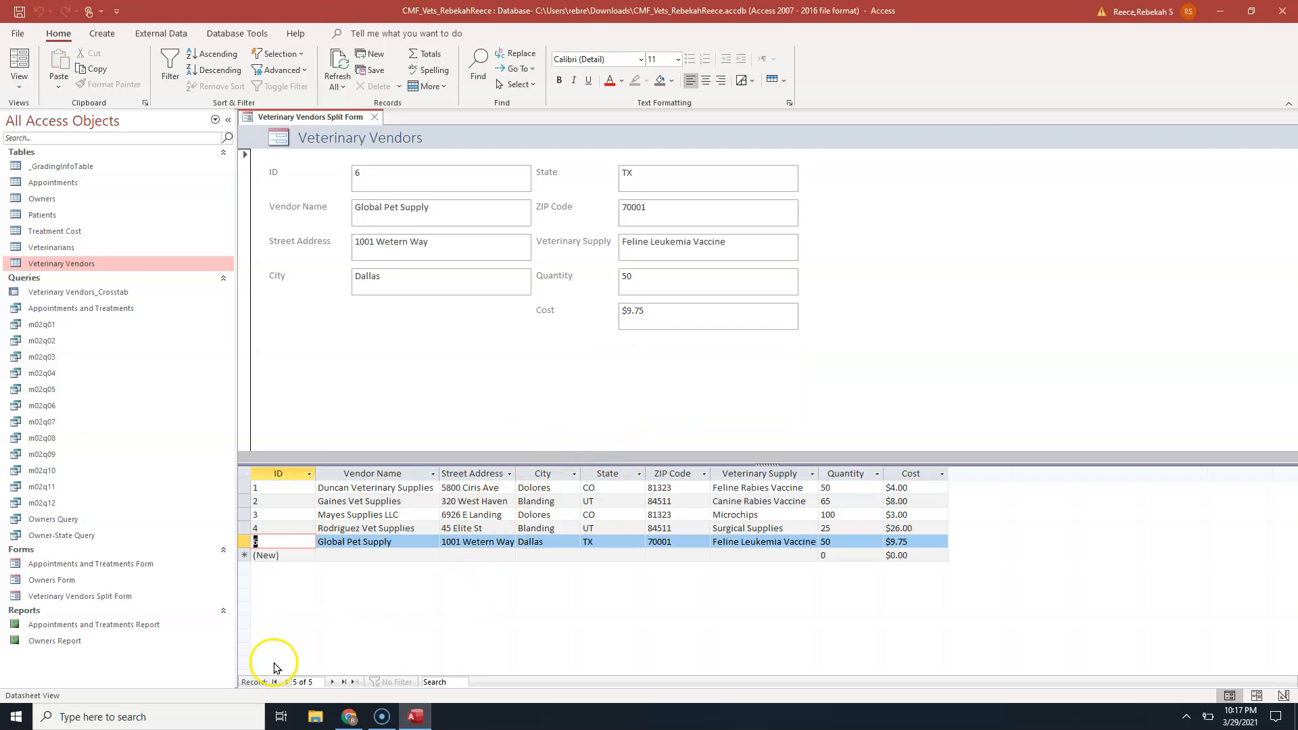
# Close the Veterinary Vendors Split Form, saving its design changes.
pyautogui.click(387, 556)
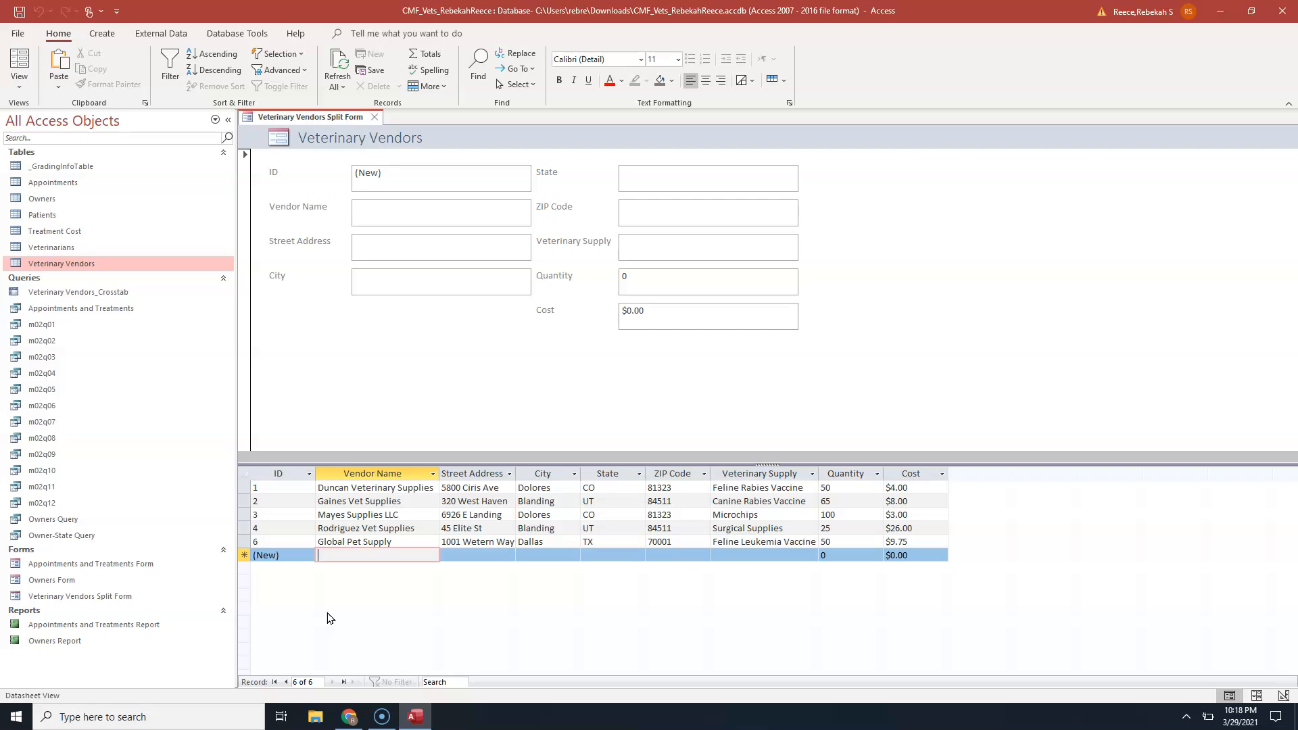
pyautogui.click(374, 117)
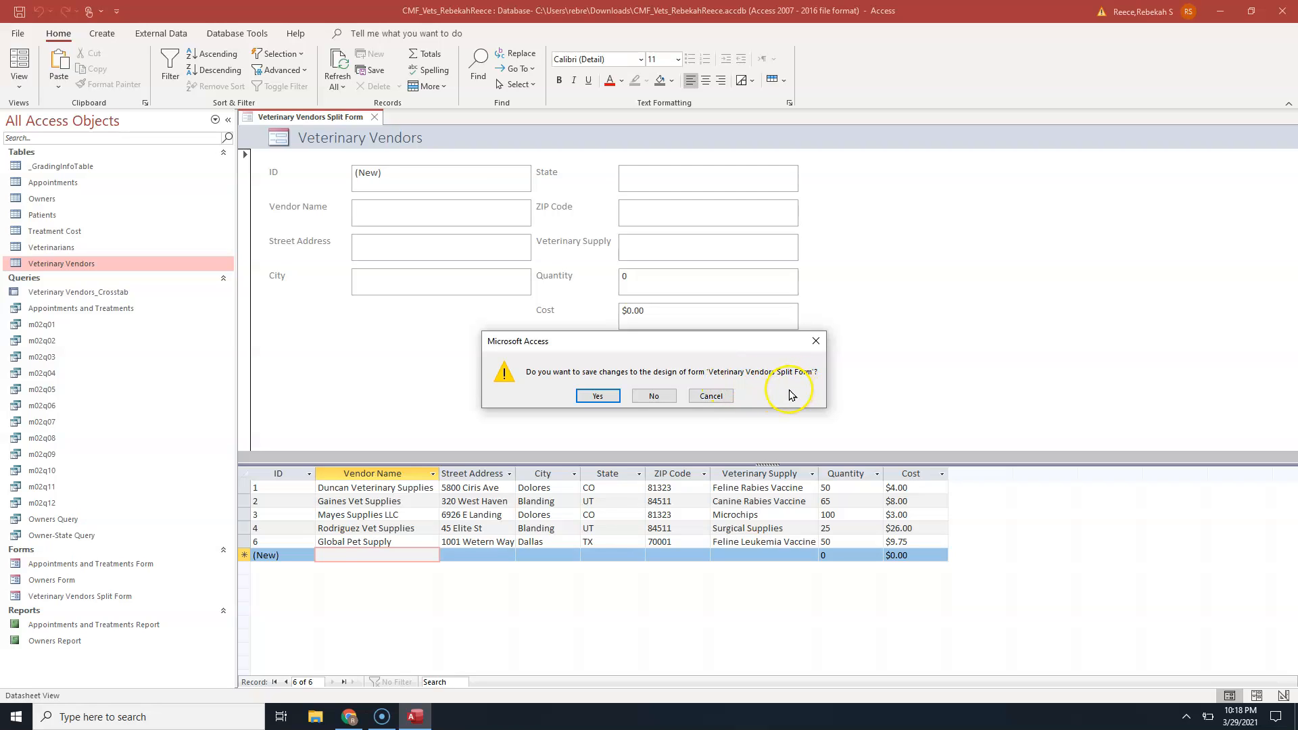
pyautogui.click(603, 396)
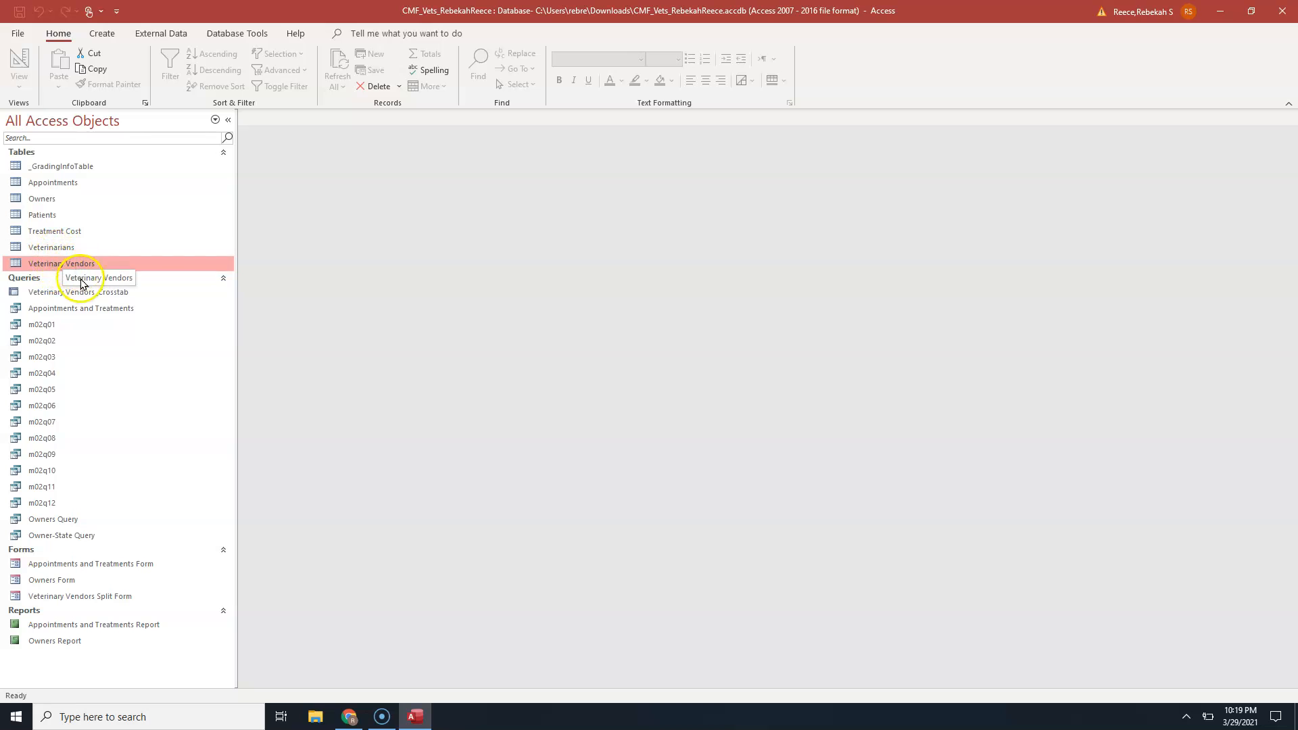
# Open the Veterinary Vendors table in Datasheet View and collapse the Navigation Pane.
pyautogui.doubleClick(48, 264)
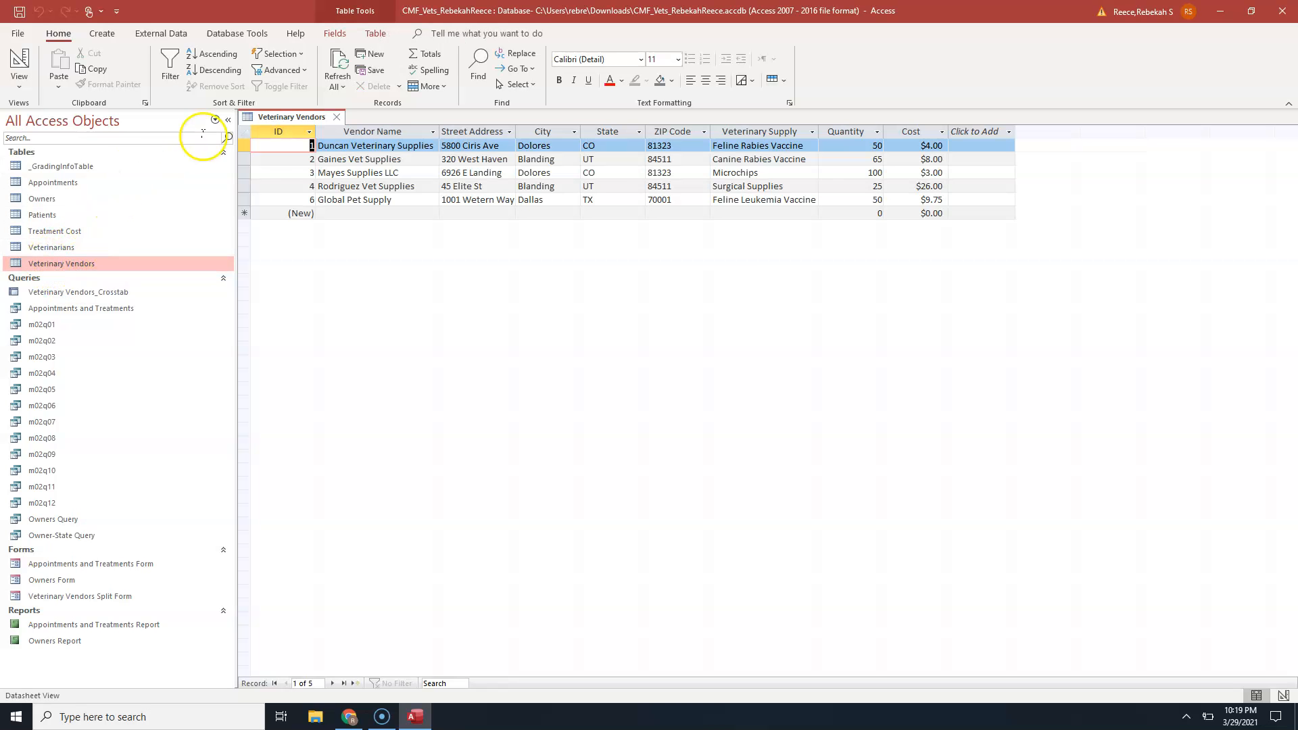
pyautogui.click(228, 120)
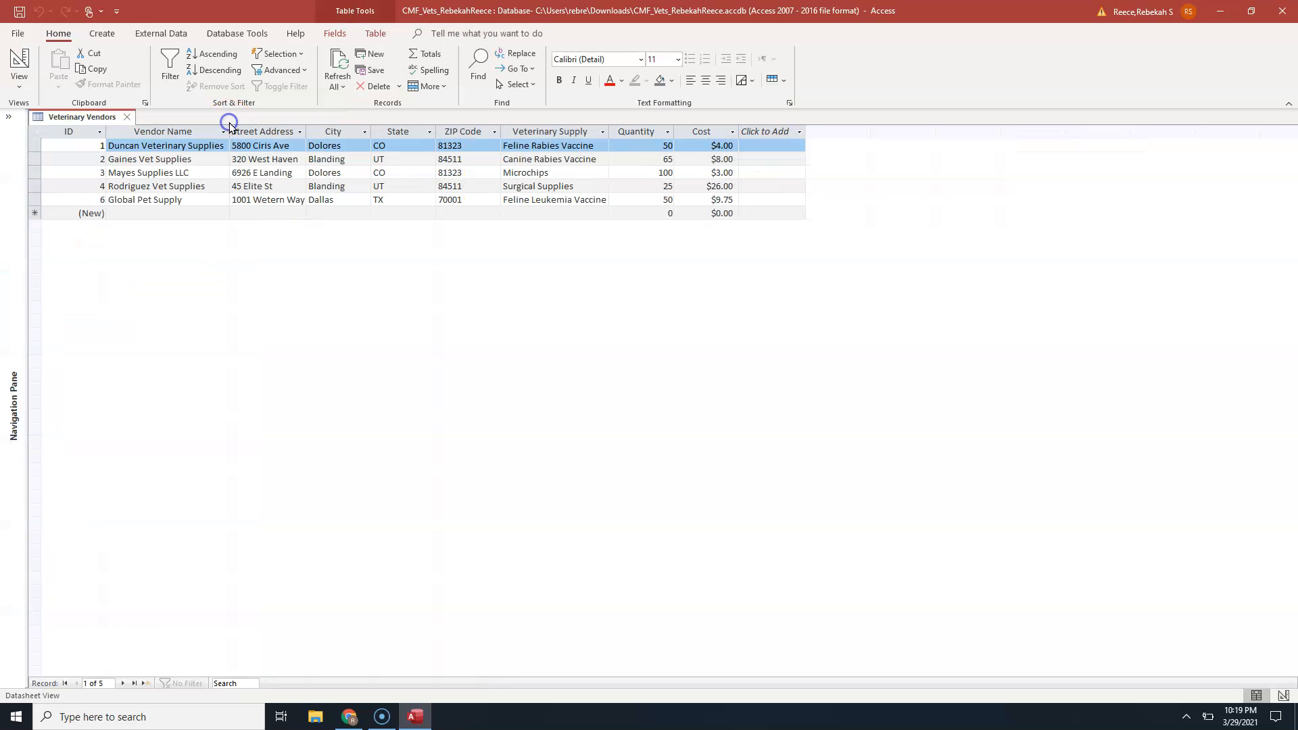
pyautogui.click(181, 212)
# Filter the Veterinary Vendors table by selection to City equals Blanding, and toggle the filter off again.
pyautogui.click(344, 159)
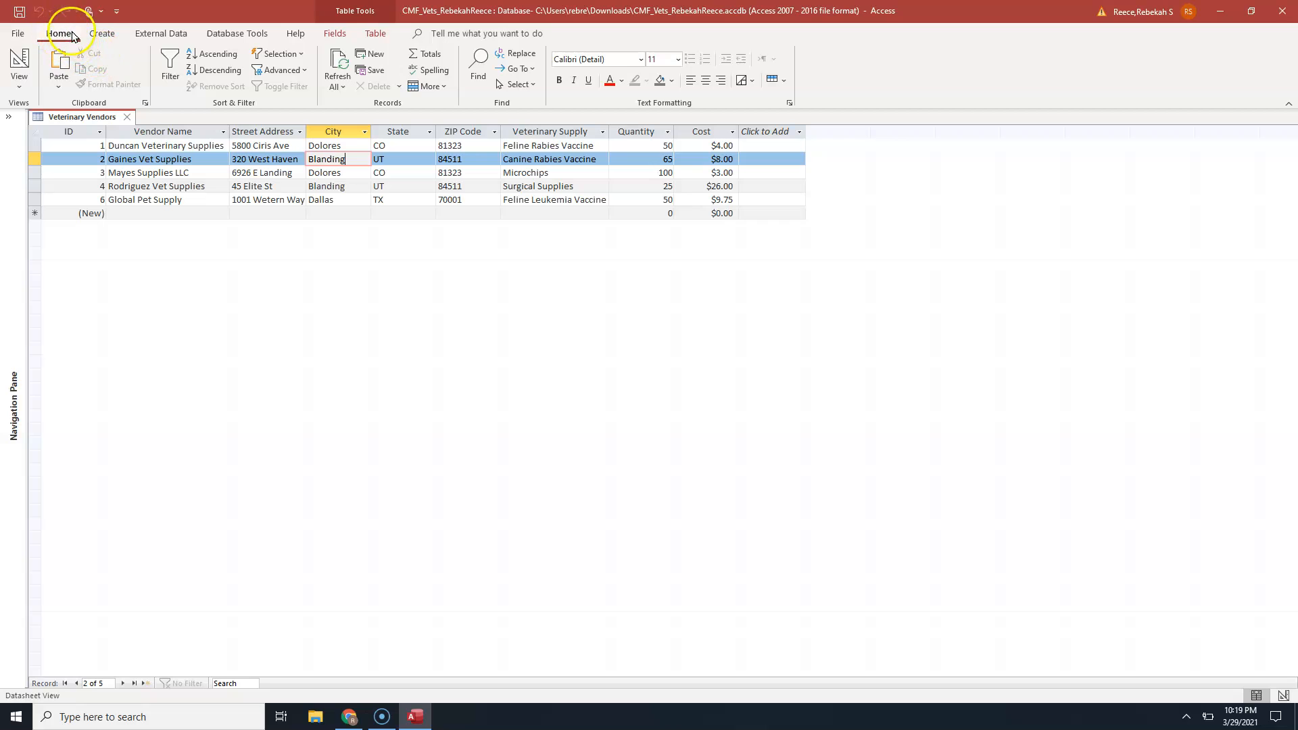
pyautogui.click(277, 54)
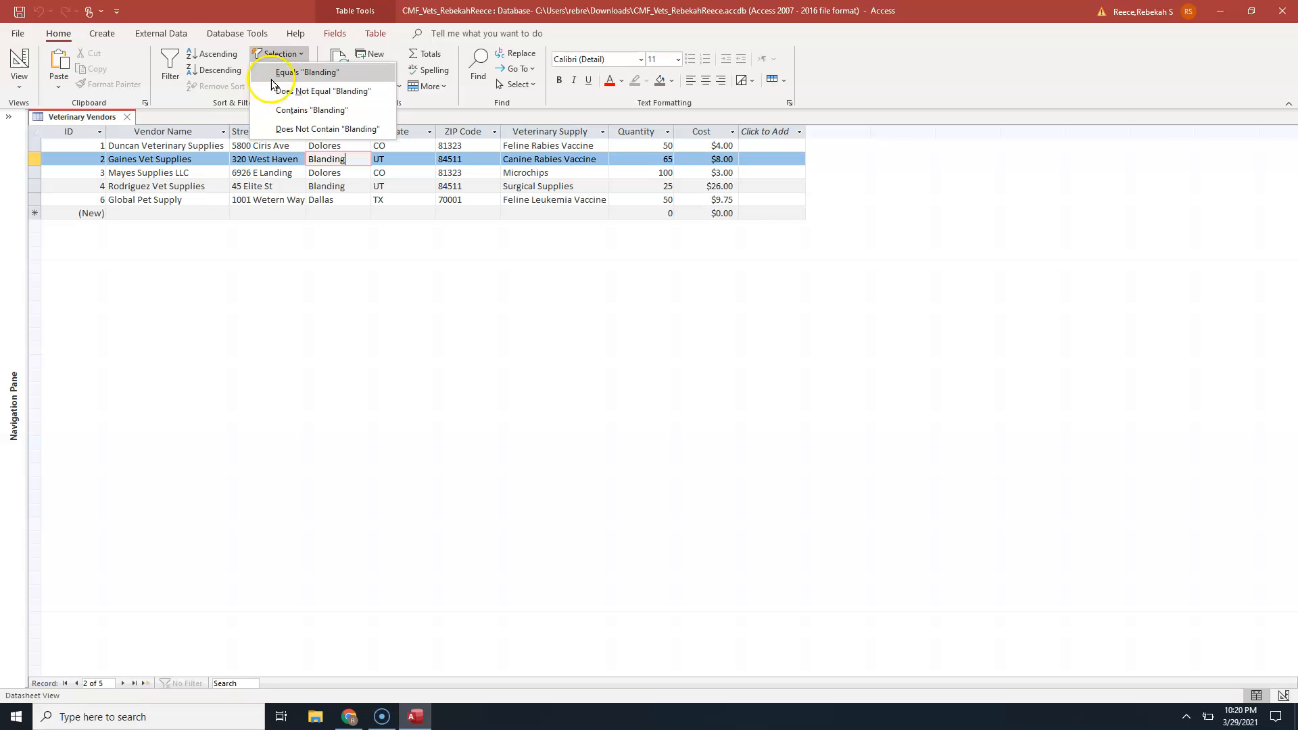
pyautogui.click(277, 73)
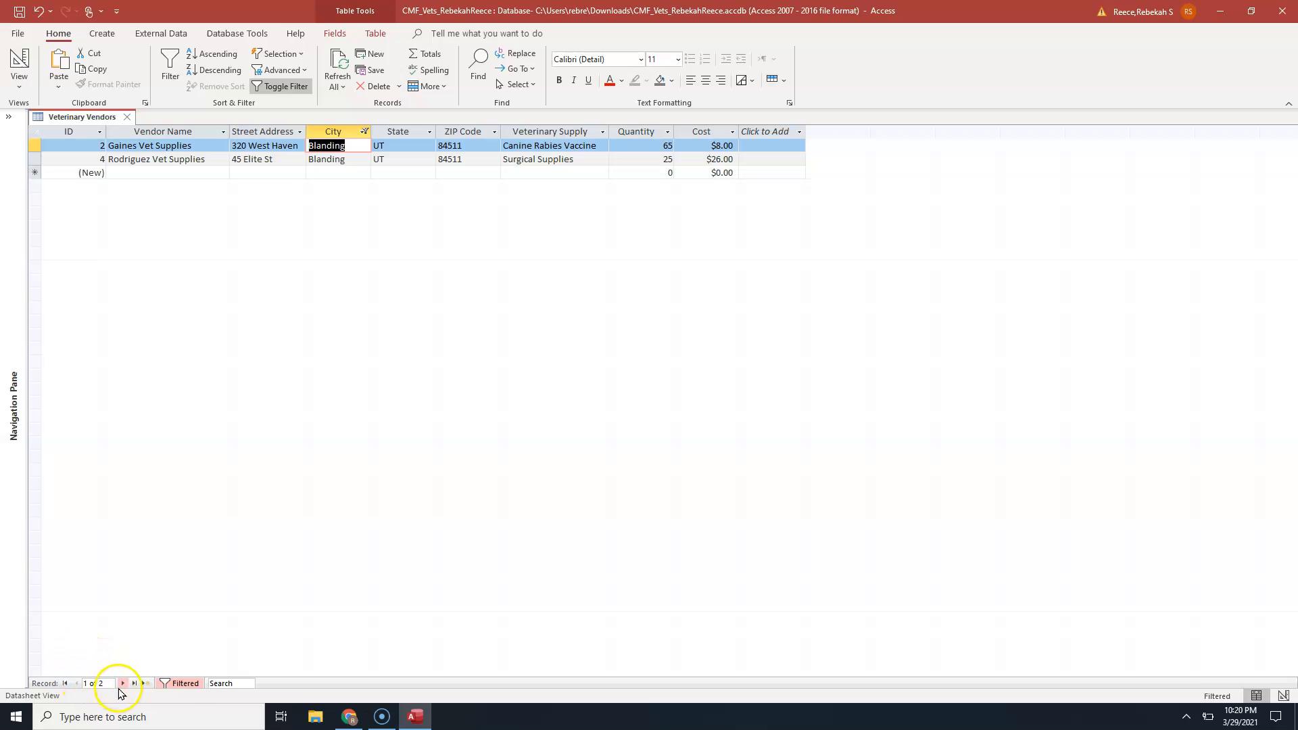
pyautogui.click(200, 688)
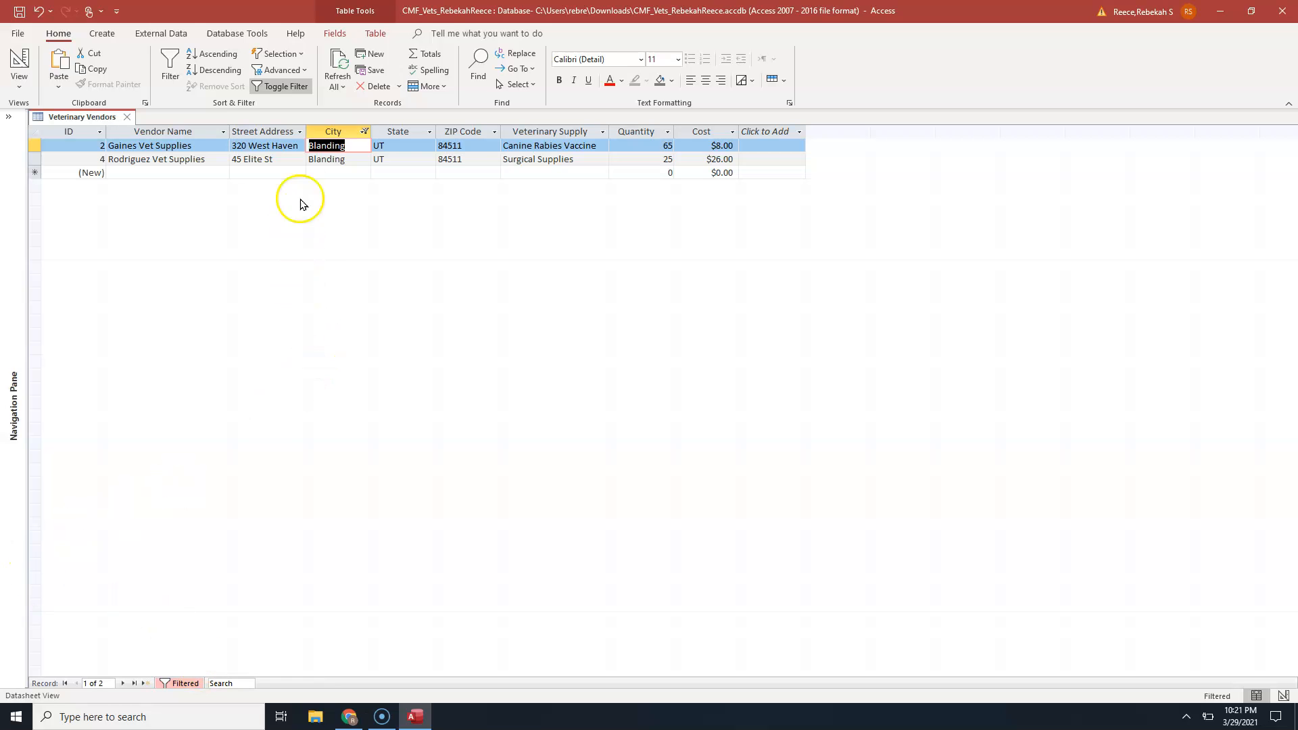
pyautogui.click(284, 86)
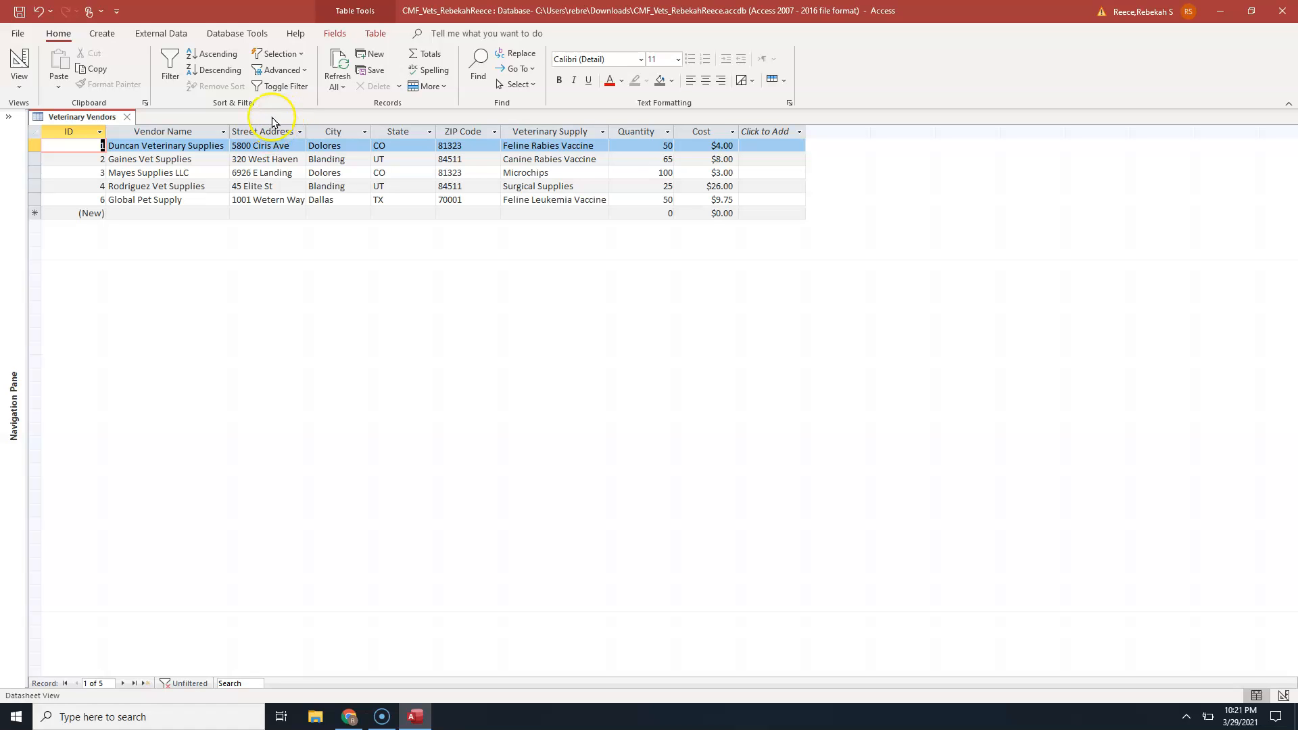
# Toggle the City filter on and off again, and clear all filters from the Veterinary Vendors table.
pyautogui.click(280, 86)
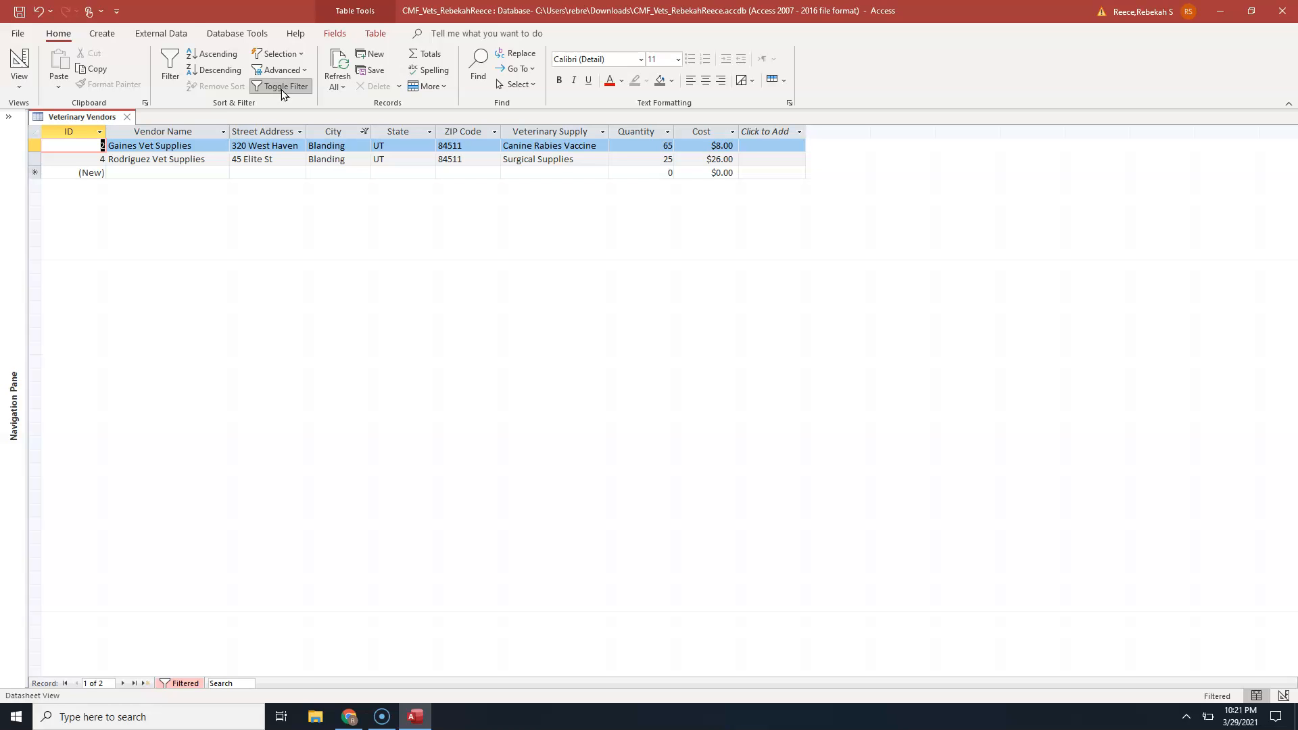
pyautogui.click(283, 88)
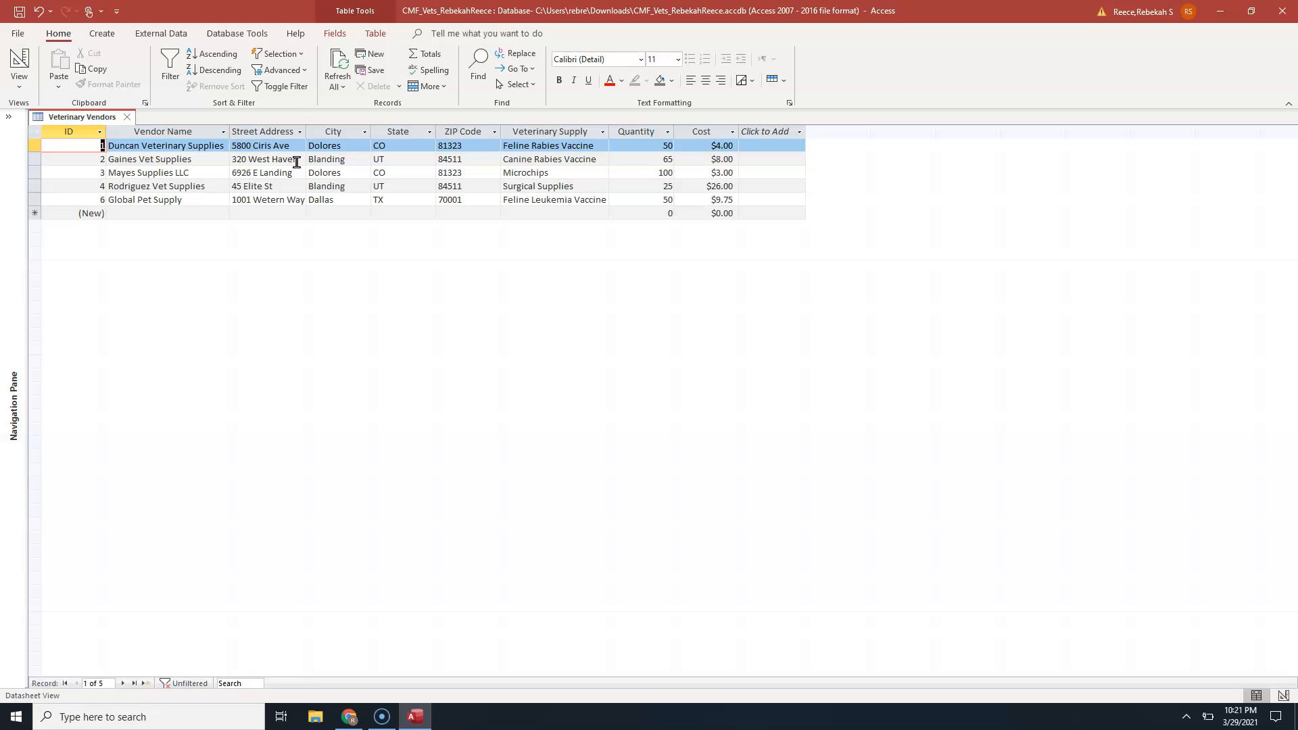
pyautogui.click(293, 70)
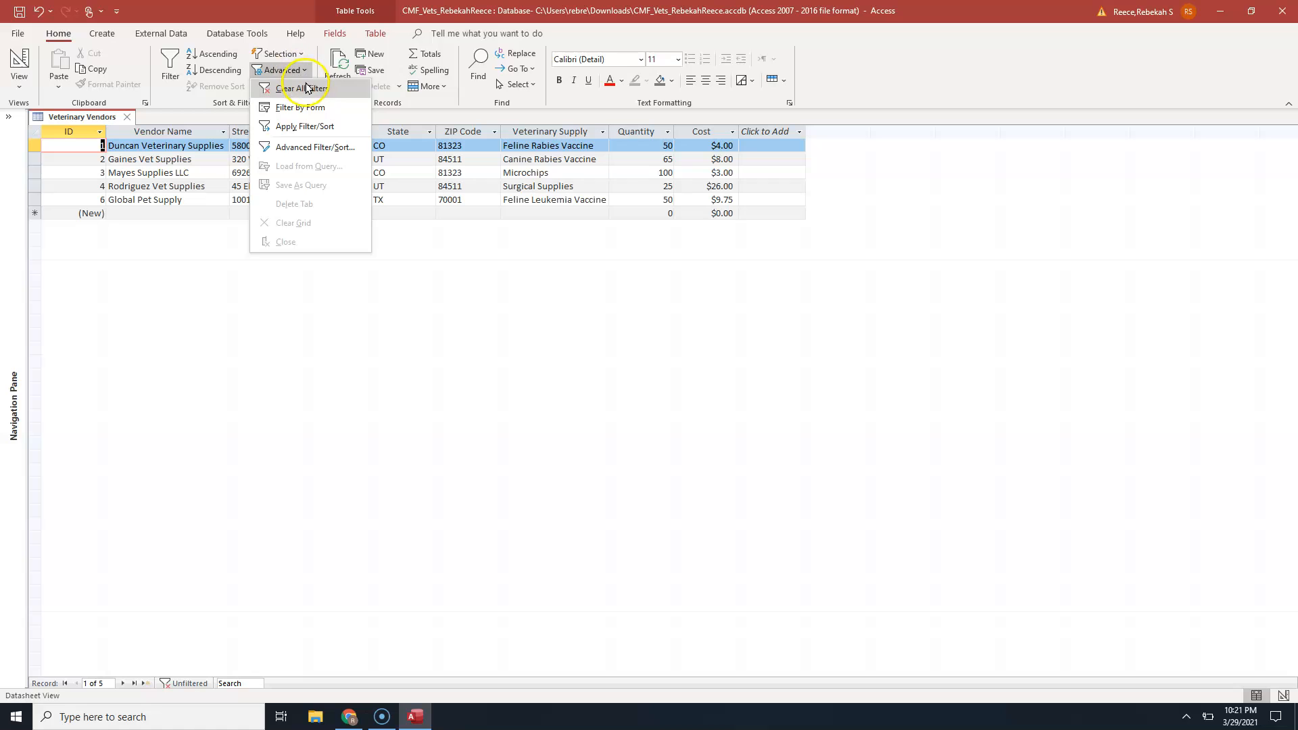
pyautogui.click(296, 89)
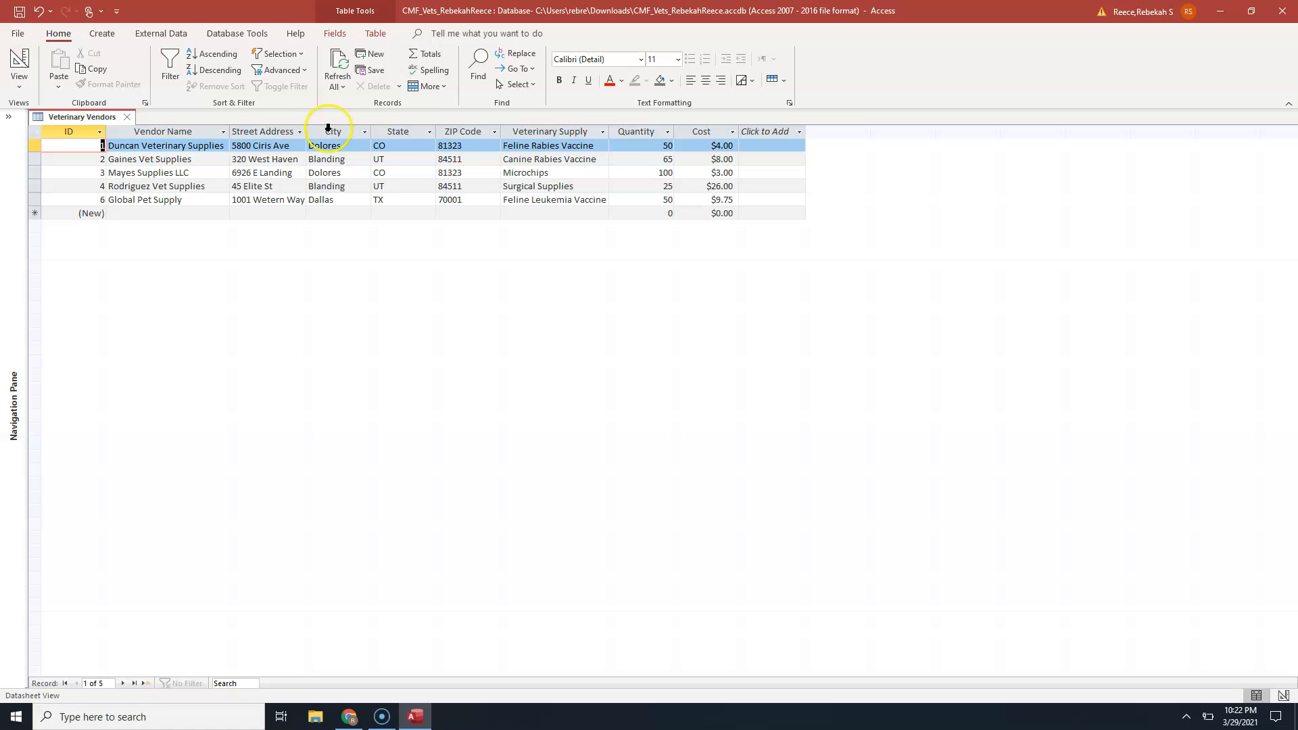
# Open the City column's filter list, try selecting only Blanding, and reselect all values.
pyautogui.click(364, 137)
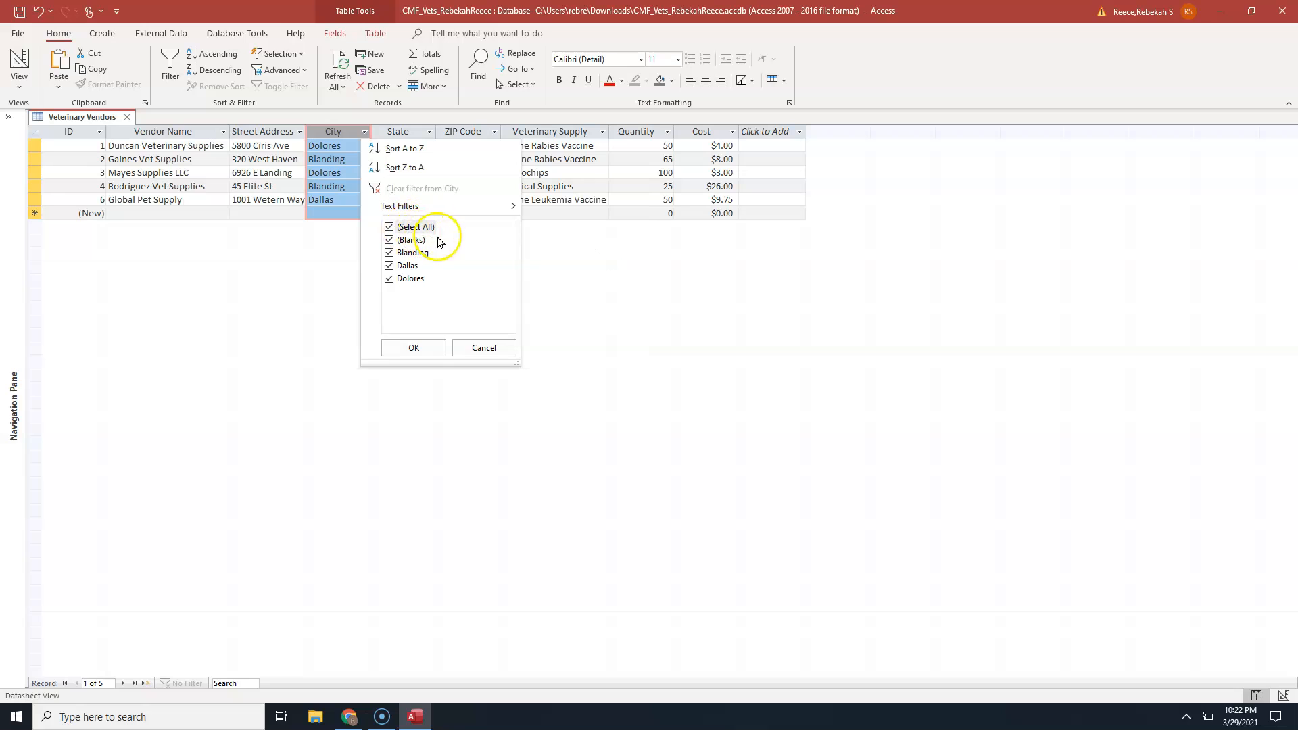
pyautogui.click(389, 227)
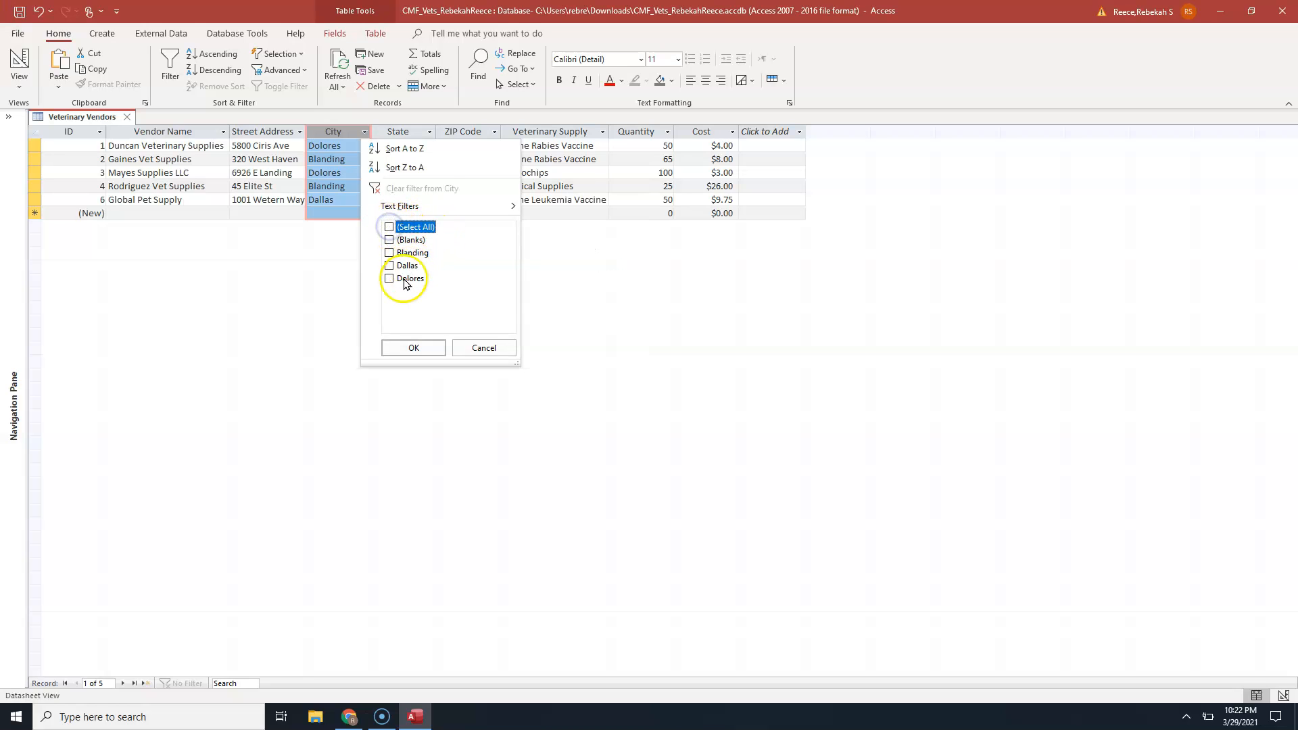
pyautogui.click(389, 253)
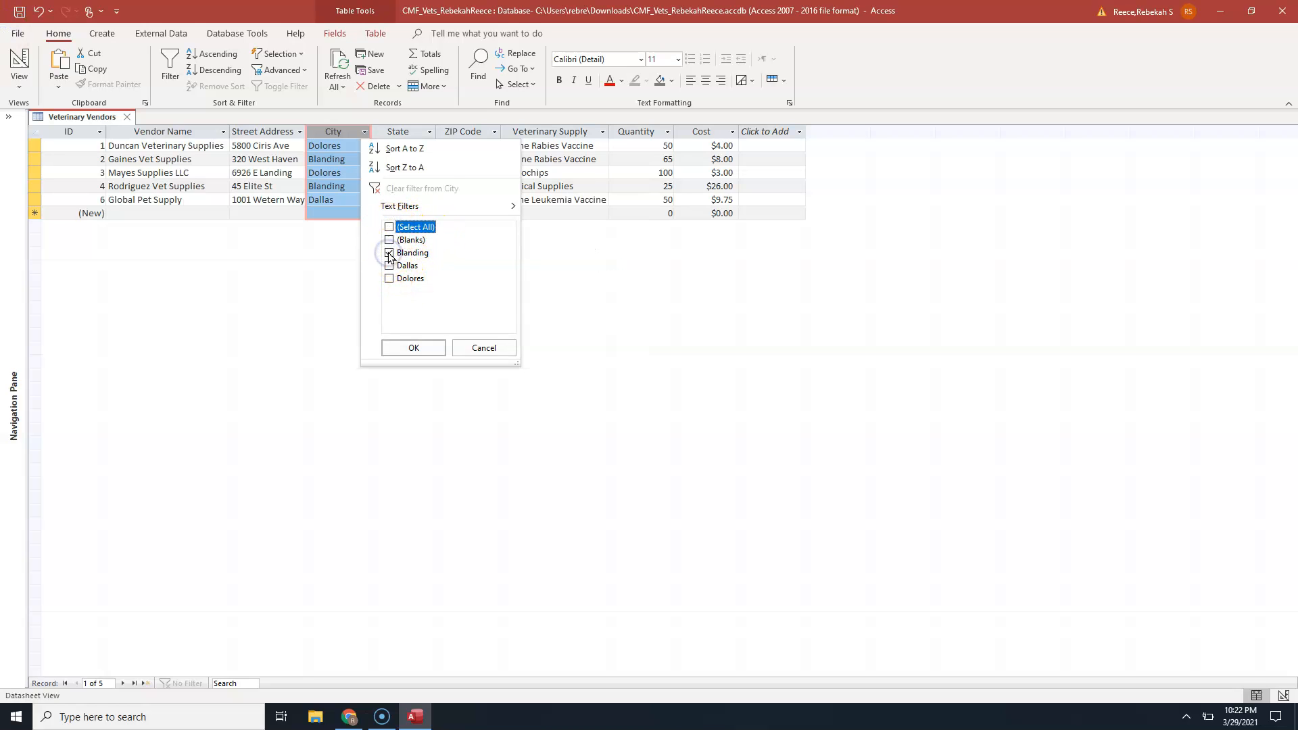
pyautogui.click(389, 253)
pyautogui.click(389, 227)
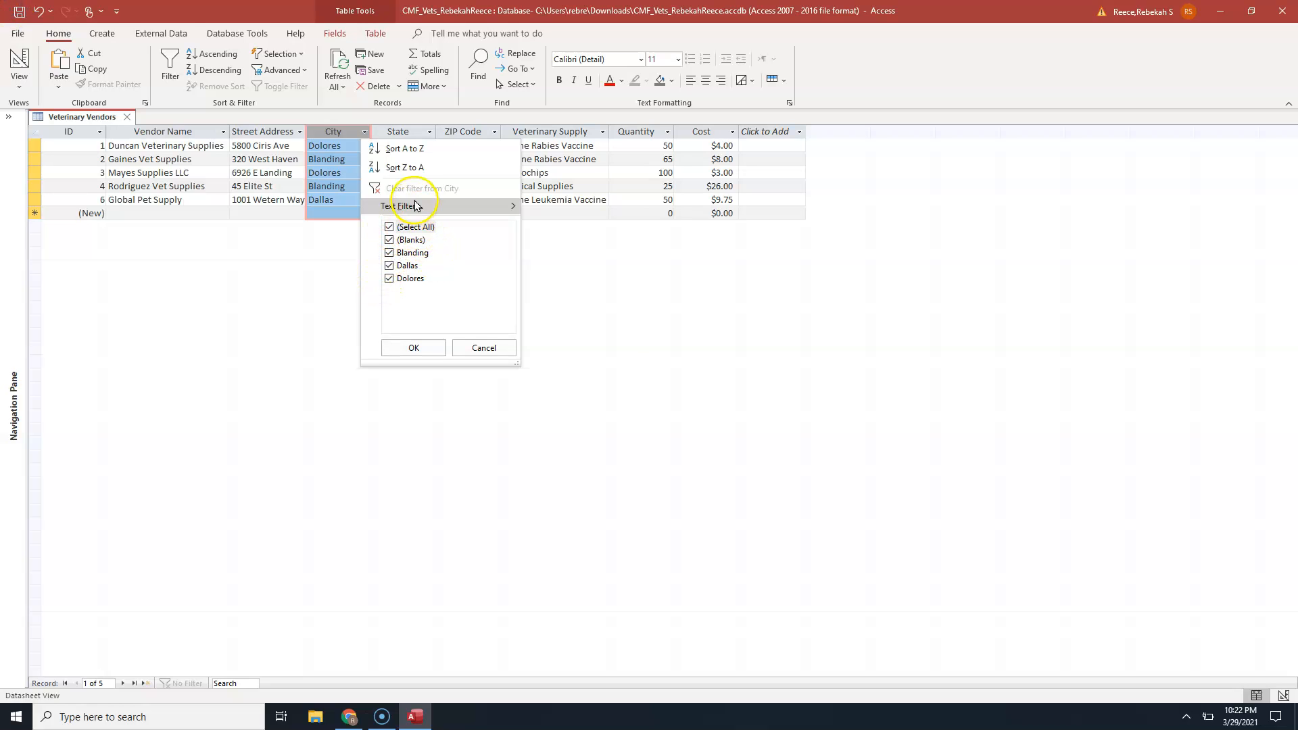
# Apply a text filter to the City column for values beginning with "b".
pyautogui.moveTo(418, 207)
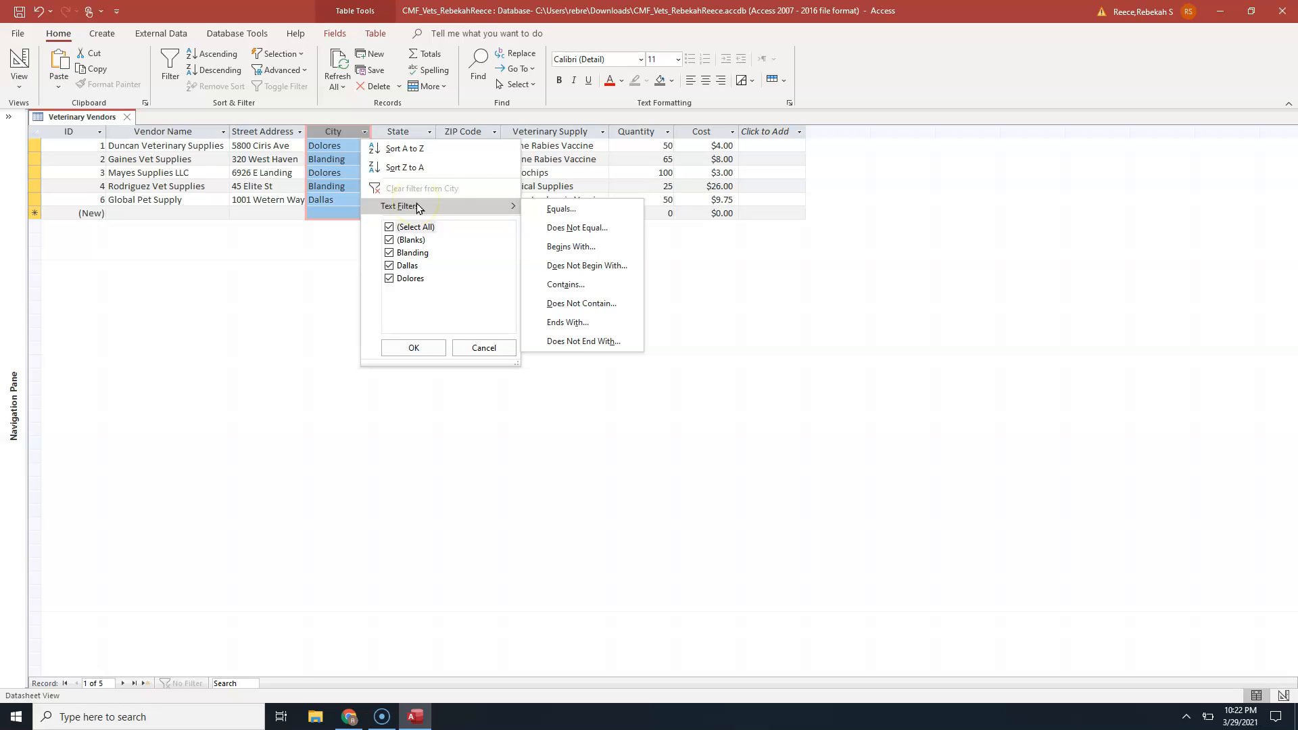
pyautogui.click(586, 247)
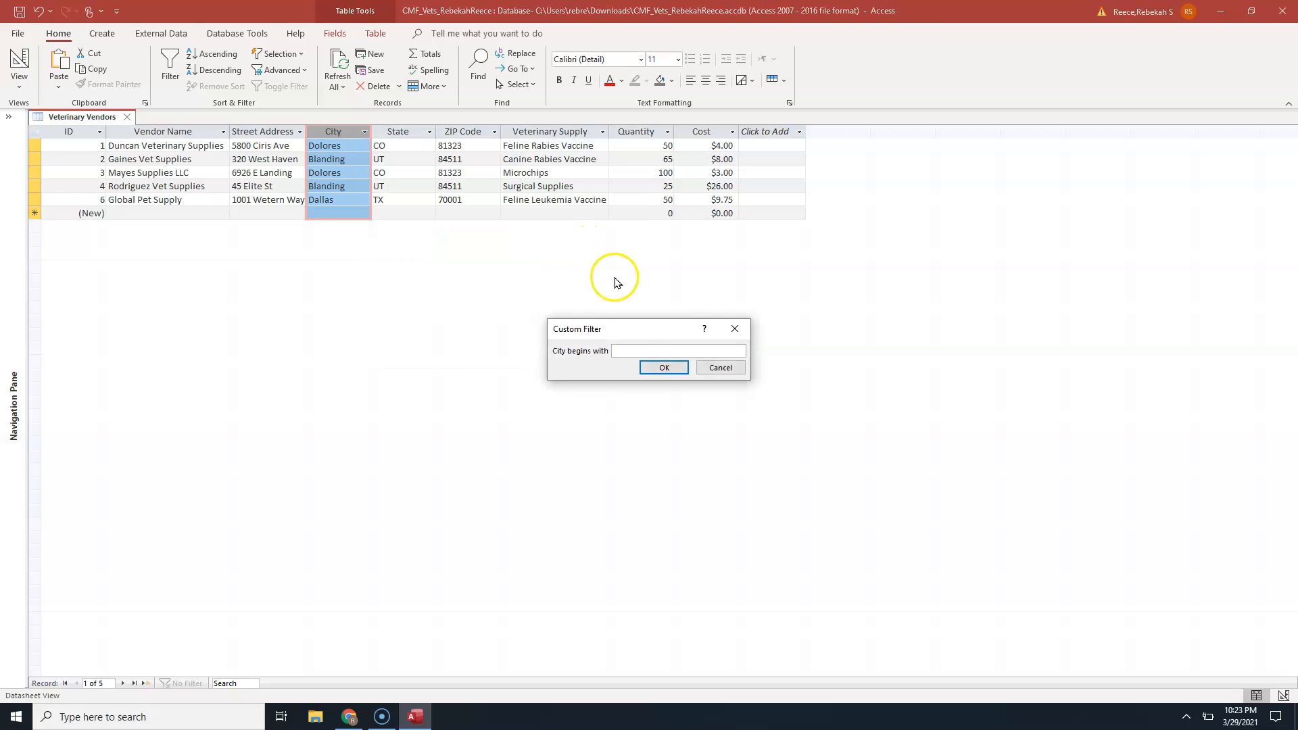
pyautogui.write('b')
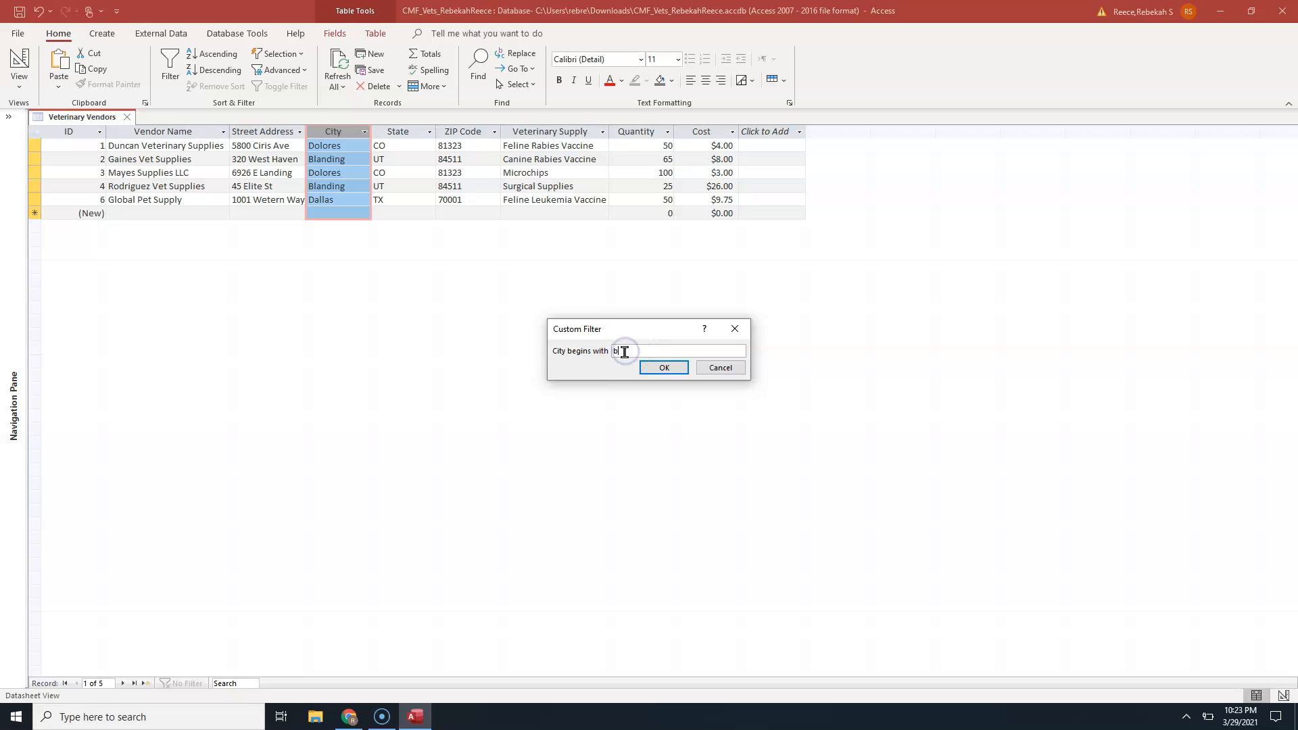
pyautogui.click(672, 369)
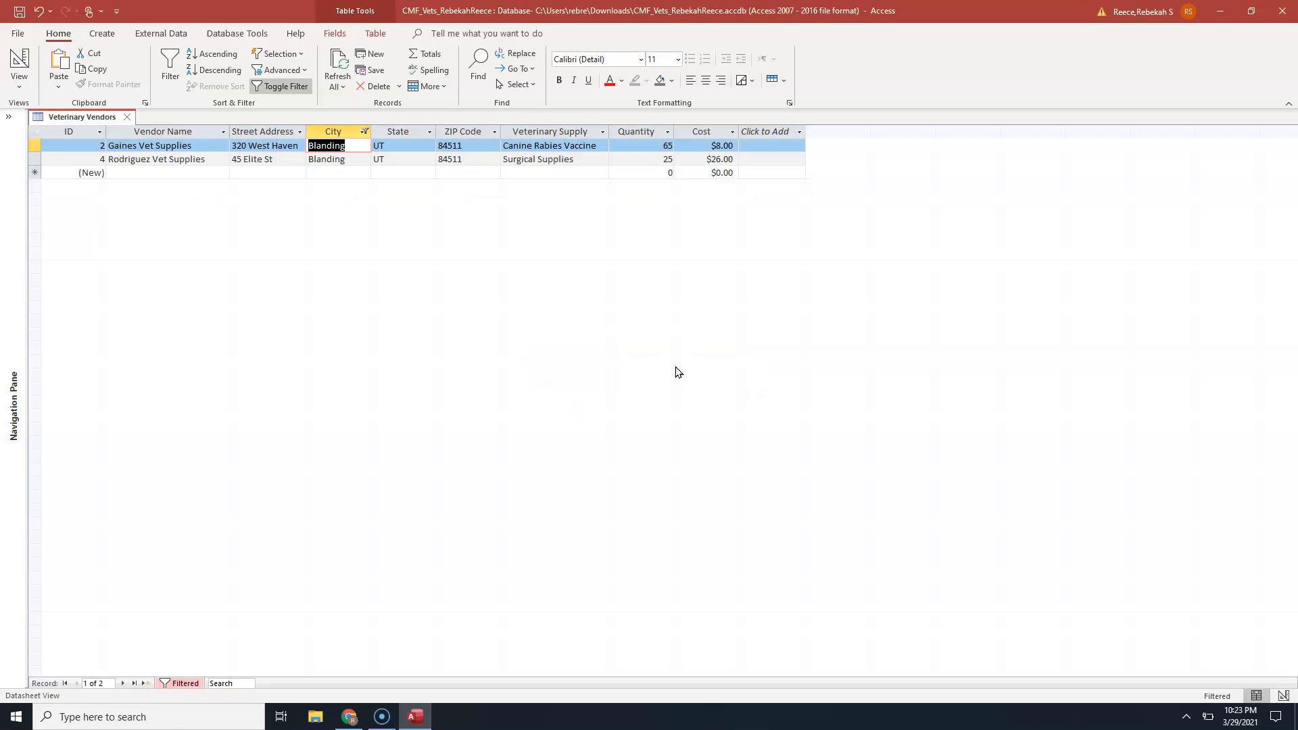
pyautogui.click(642, 369)
# Toggle off the City text filter and clear all filters from the table.
pyautogui.click(286, 87)
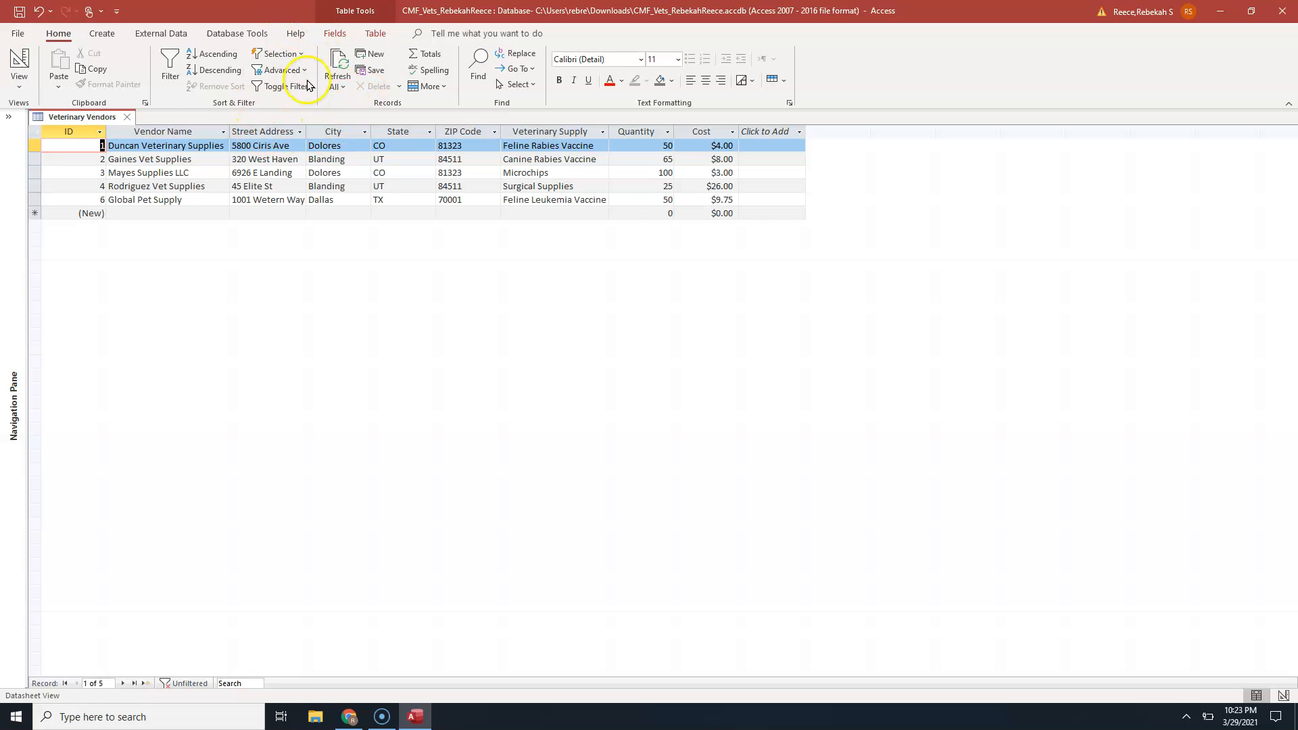
pyautogui.click(285, 71)
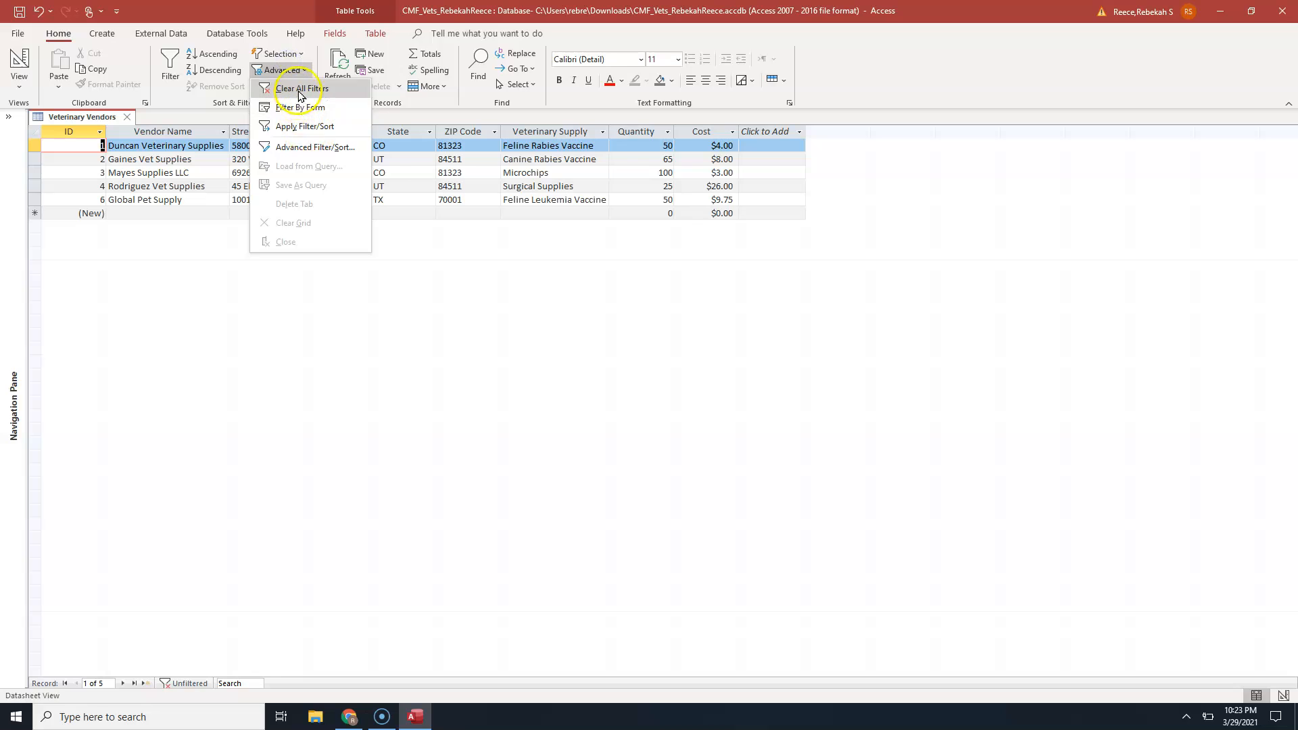
pyautogui.click(299, 91)
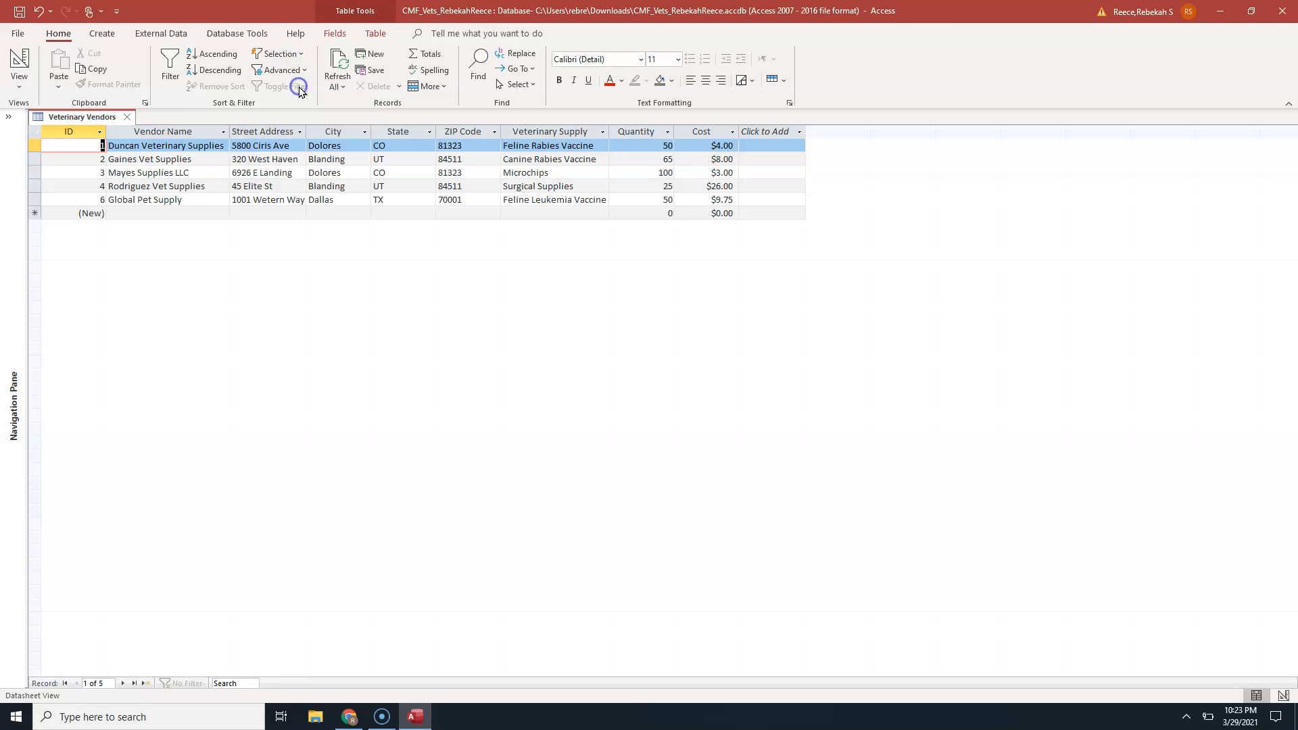
pyautogui.click(323, 123)
# Use Filter By Form to filter the table for State "CO" and Quantity >75, and apply the filter.
pyautogui.click(282, 71)
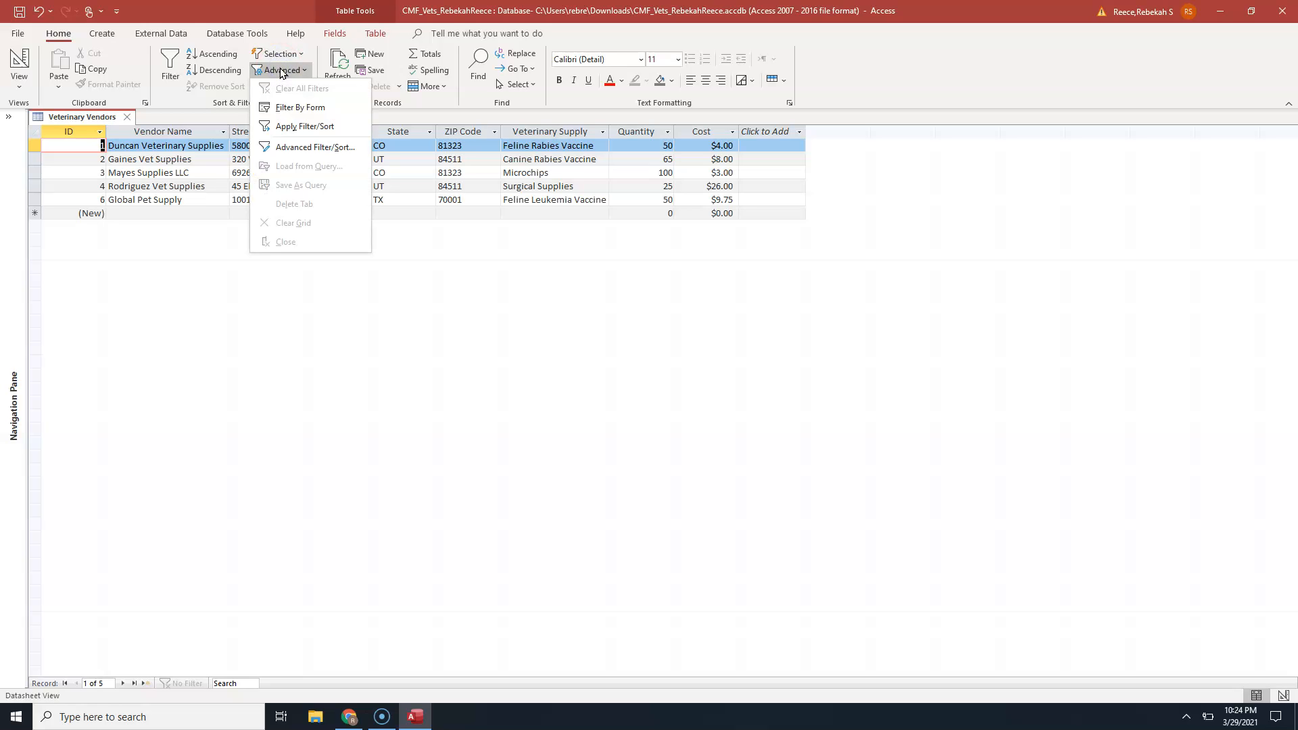
pyautogui.click(312, 112)
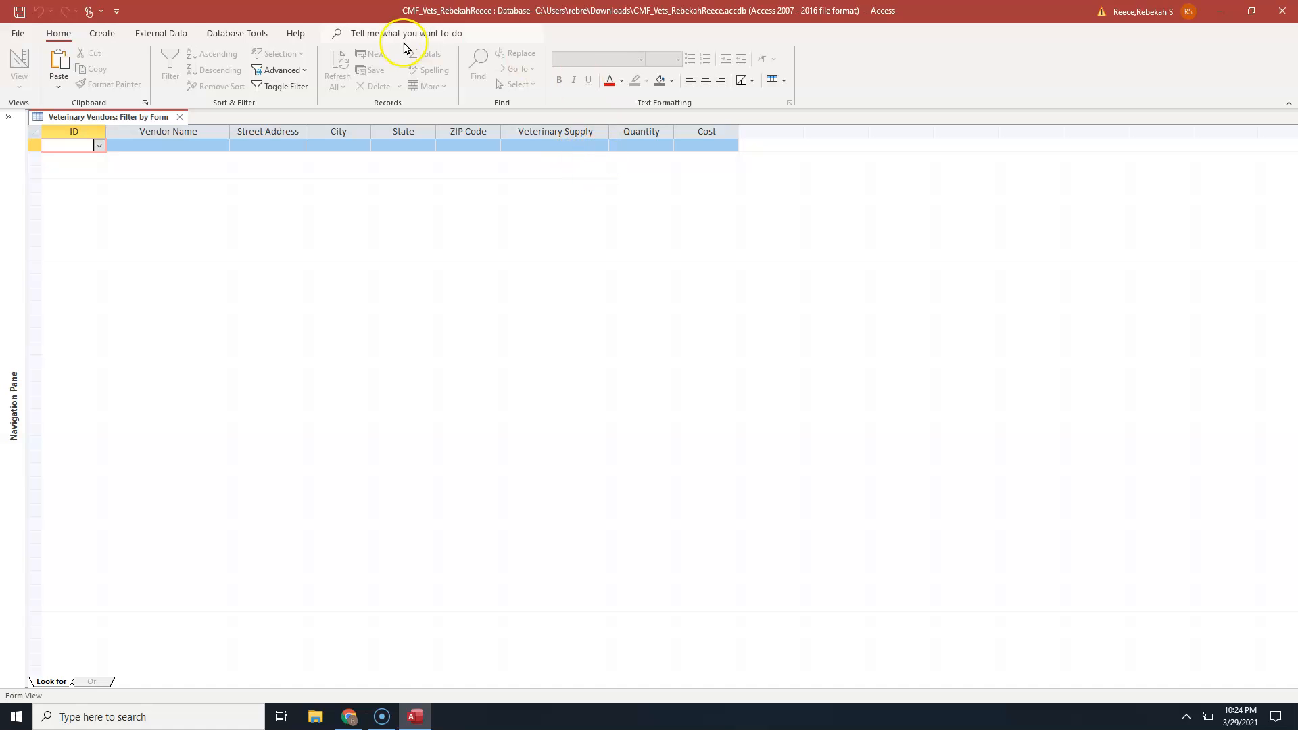
pyautogui.click(402, 145)
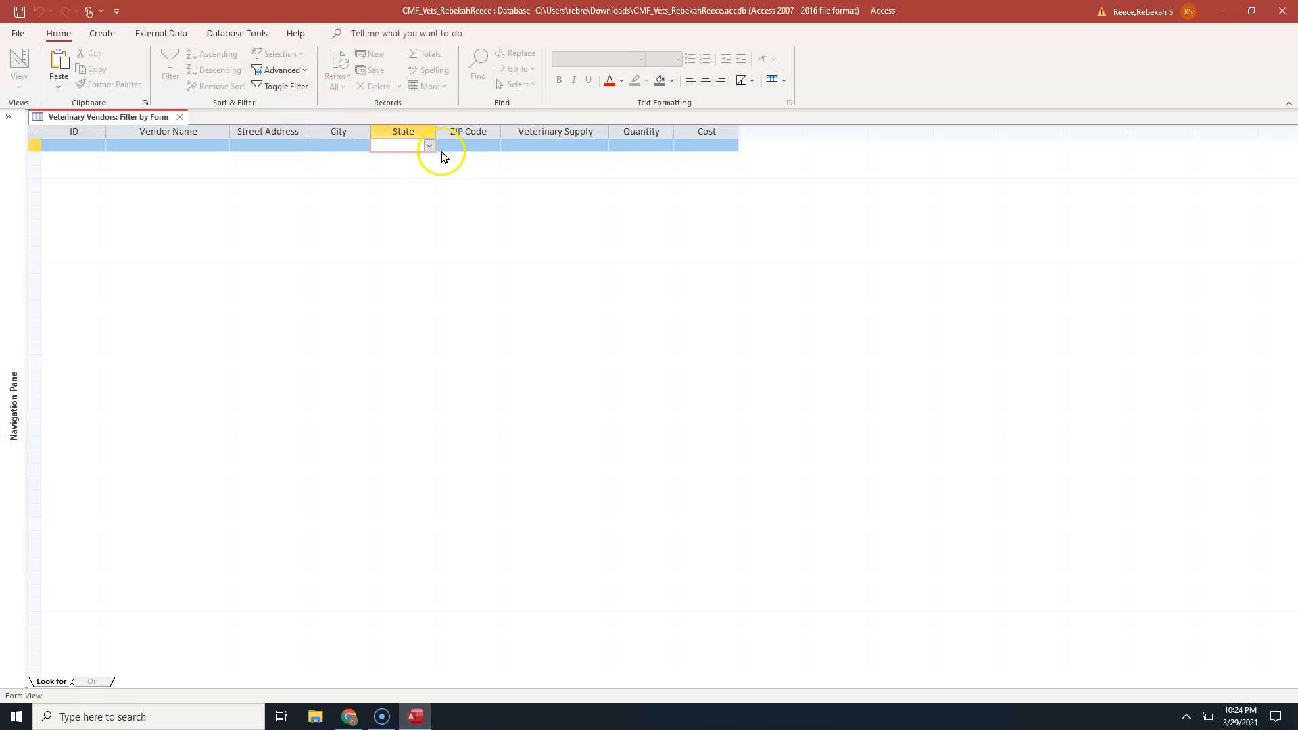
pyautogui.click(429, 146)
pyautogui.click(399, 158)
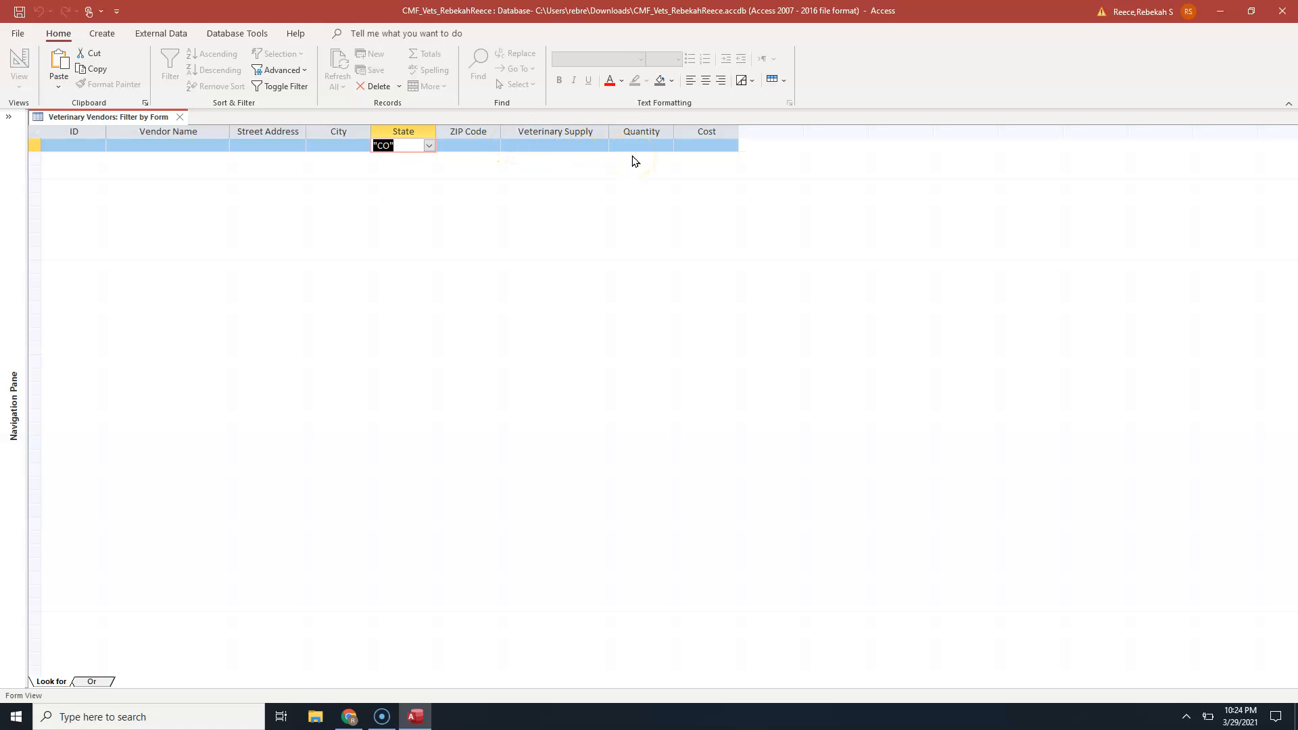
pyautogui.click(634, 147)
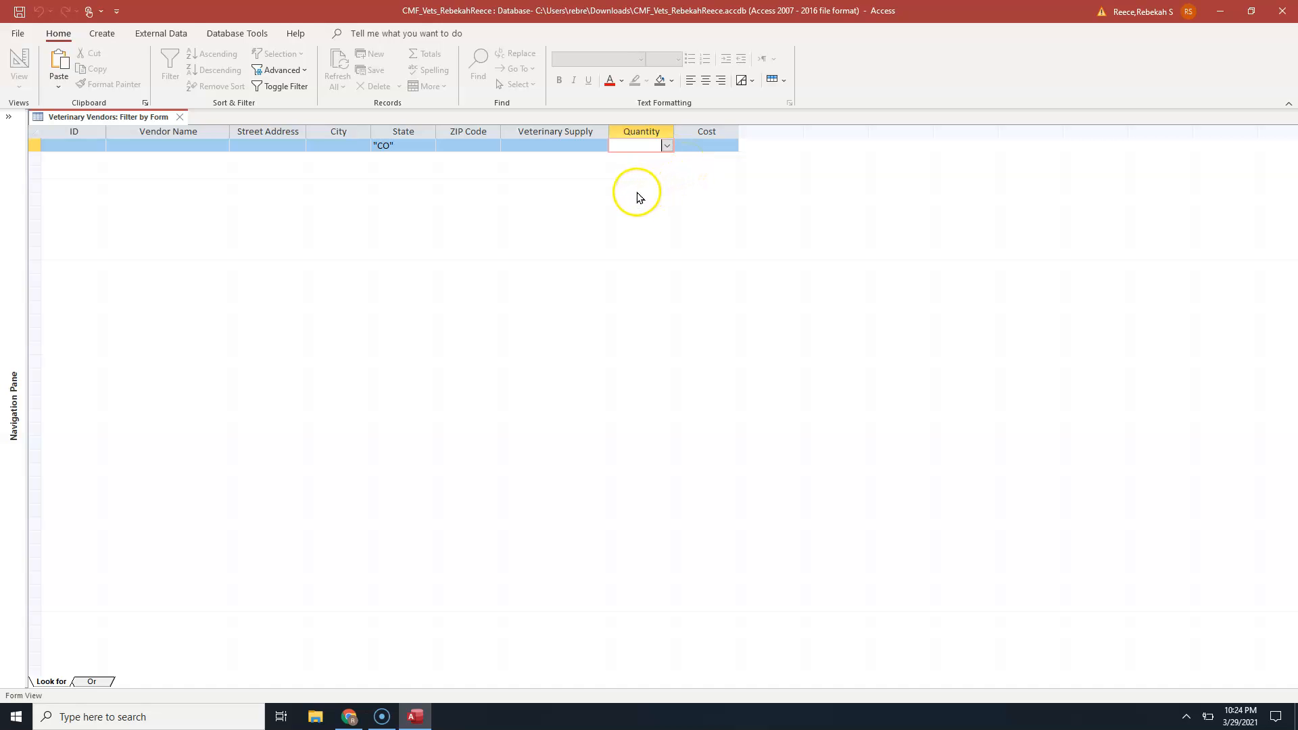
pyautogui.write('>75')
pyautogui.click(624, 213)
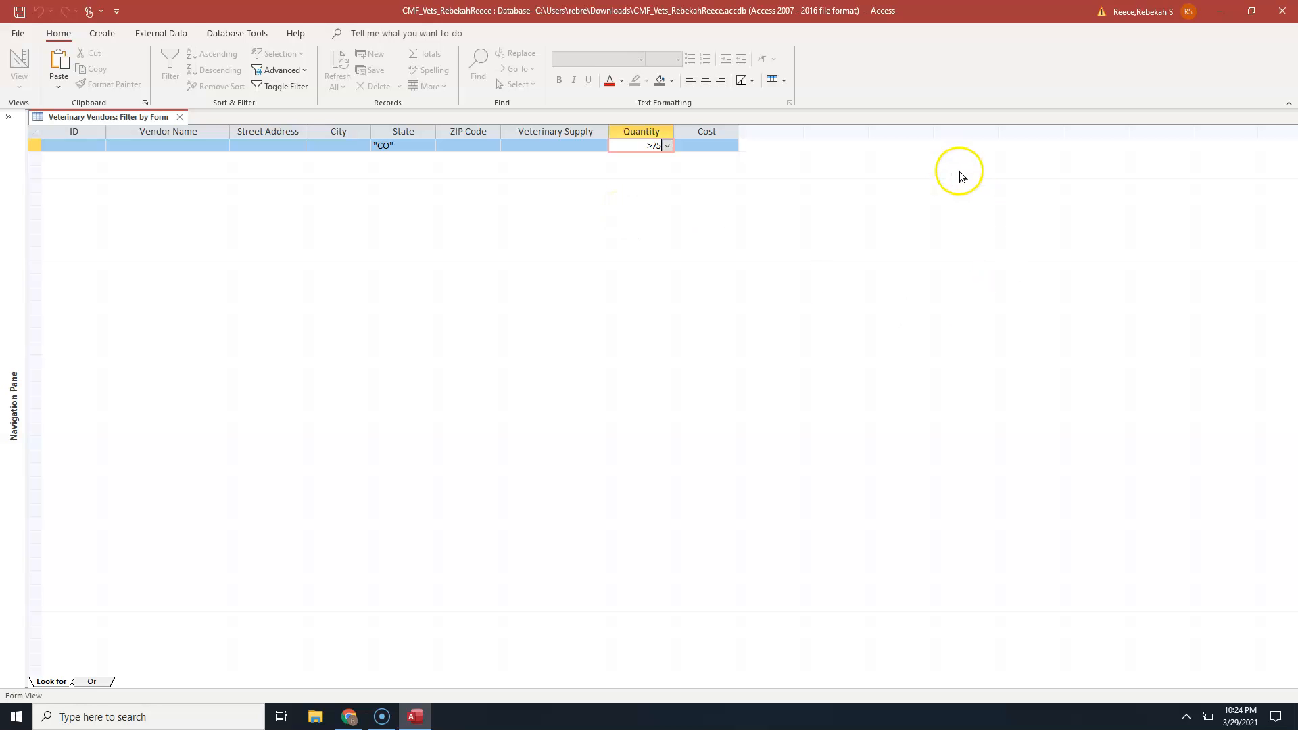
pyautogui.click(286, 87)
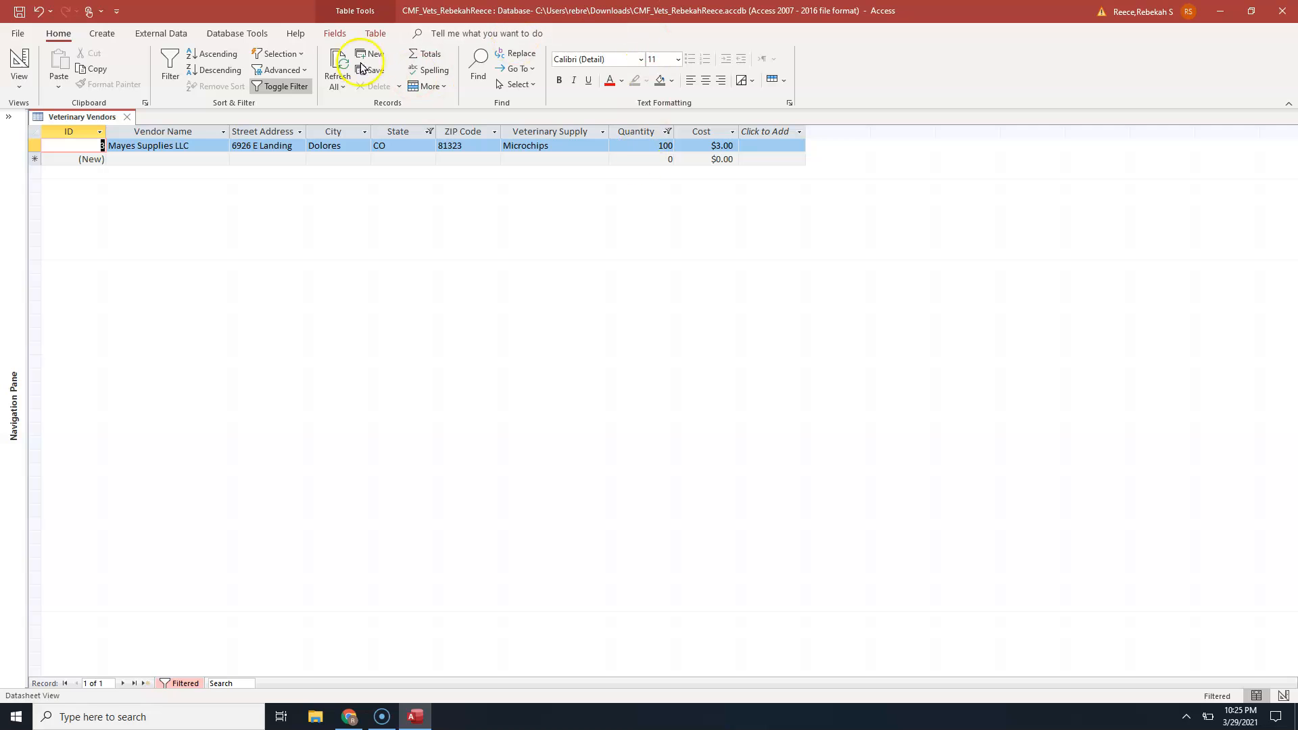
# Toggle off the State and Quantity filter and clear all filters.
pyautogui.click(273, 87)
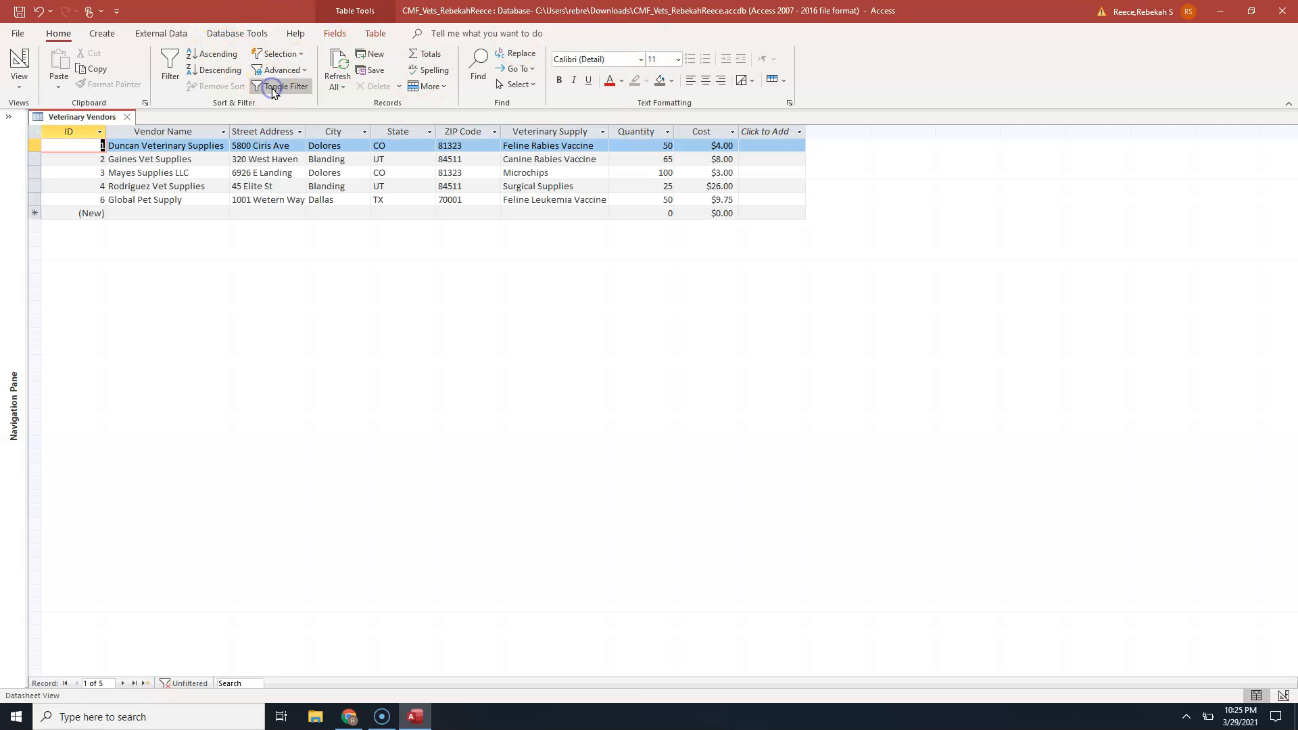
pyautogui.click(268, 71)
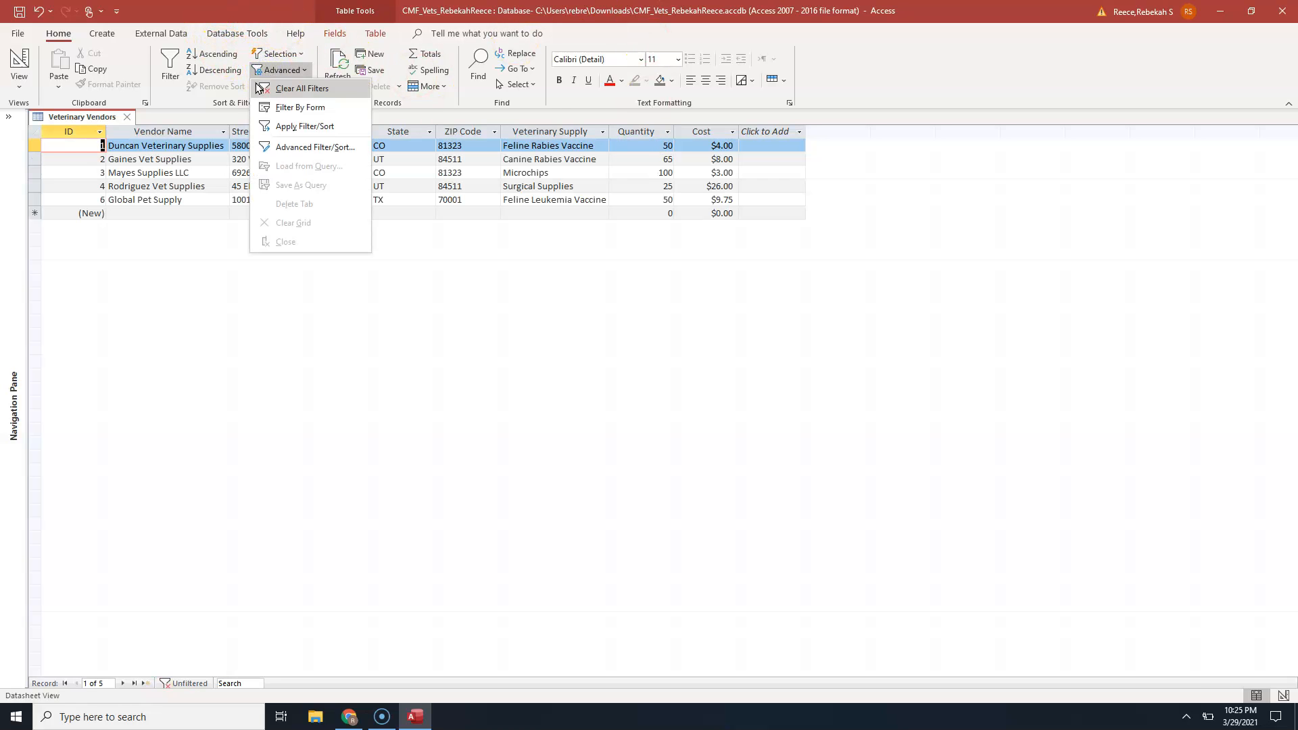
pyautogui.click(301, 90)
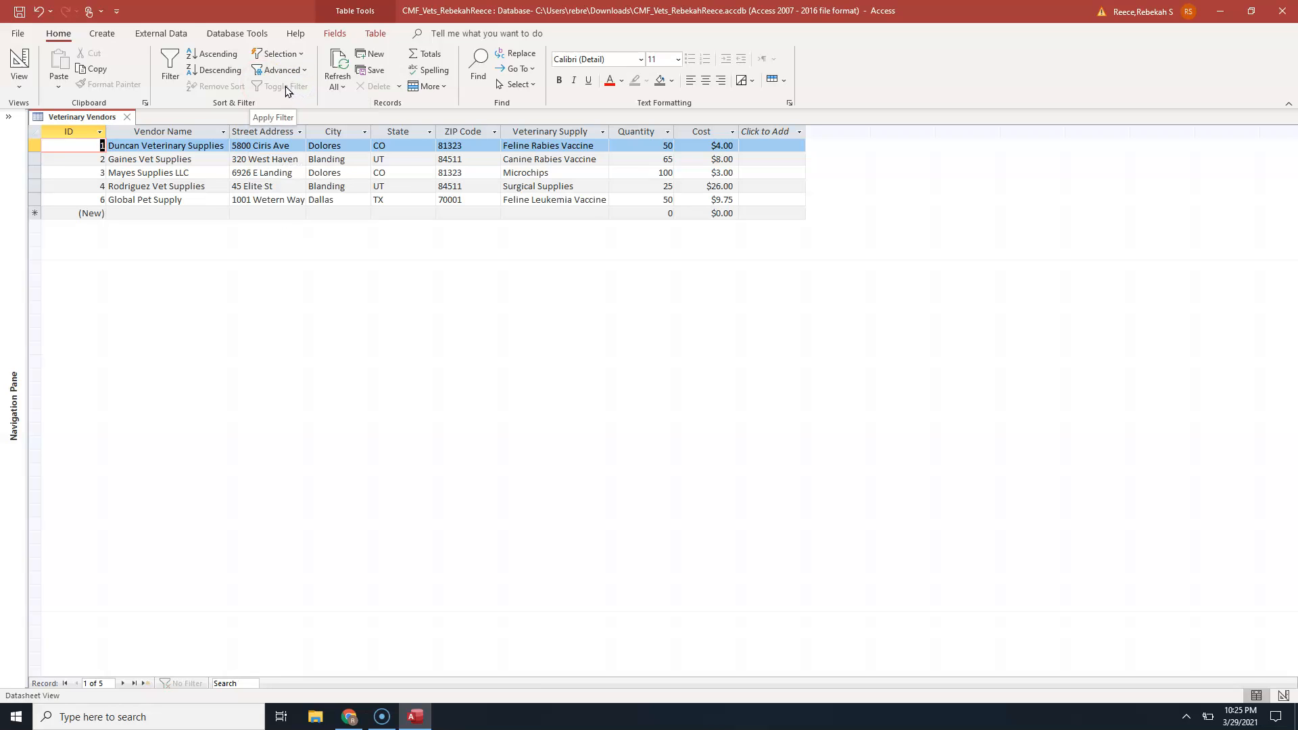
pyautogui.click(292, 92)
# Start an Advanced Filter/Sort and add the Vendor Name, State and Quantity fields to the design grid.
pyautogui.click(270, 71)
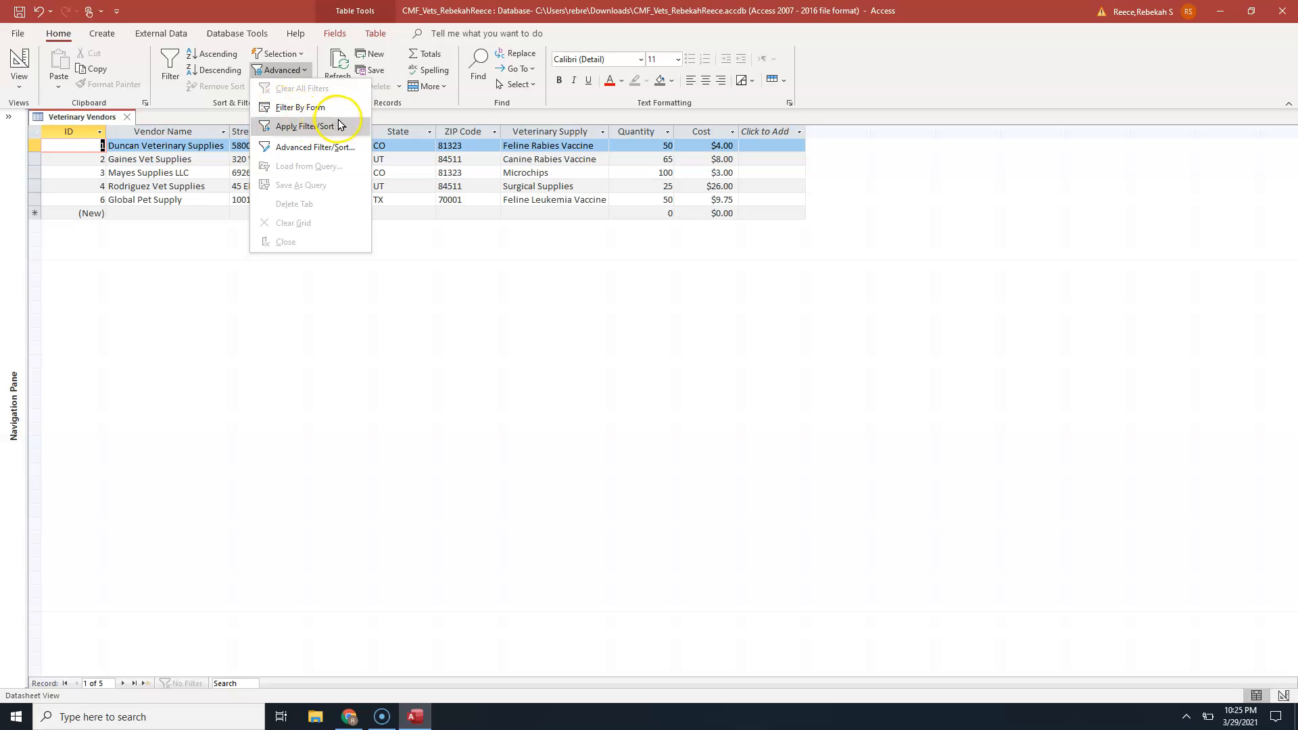
pyautogui.click(305, 148)
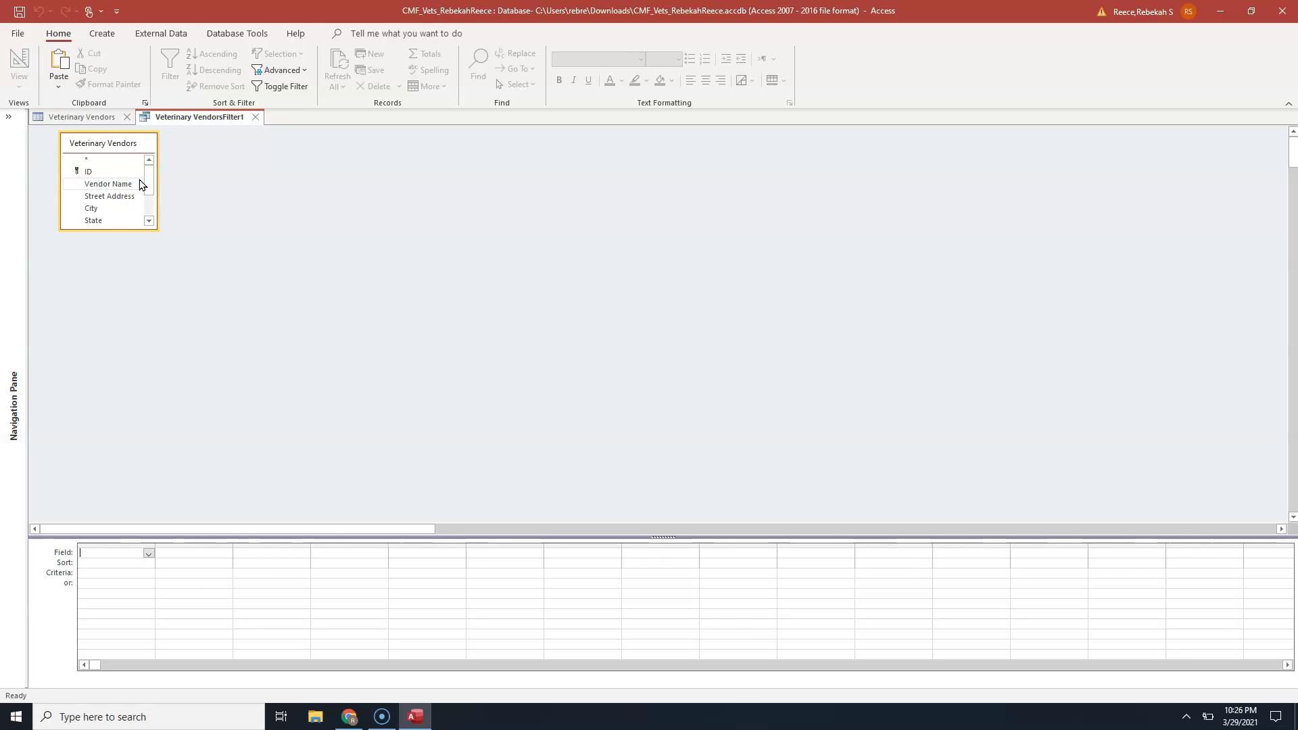
pyautogui.doubleClick(122, 184)
pyautogui.moveTo(90, 220); pyautogui.dragTo(203, 555)
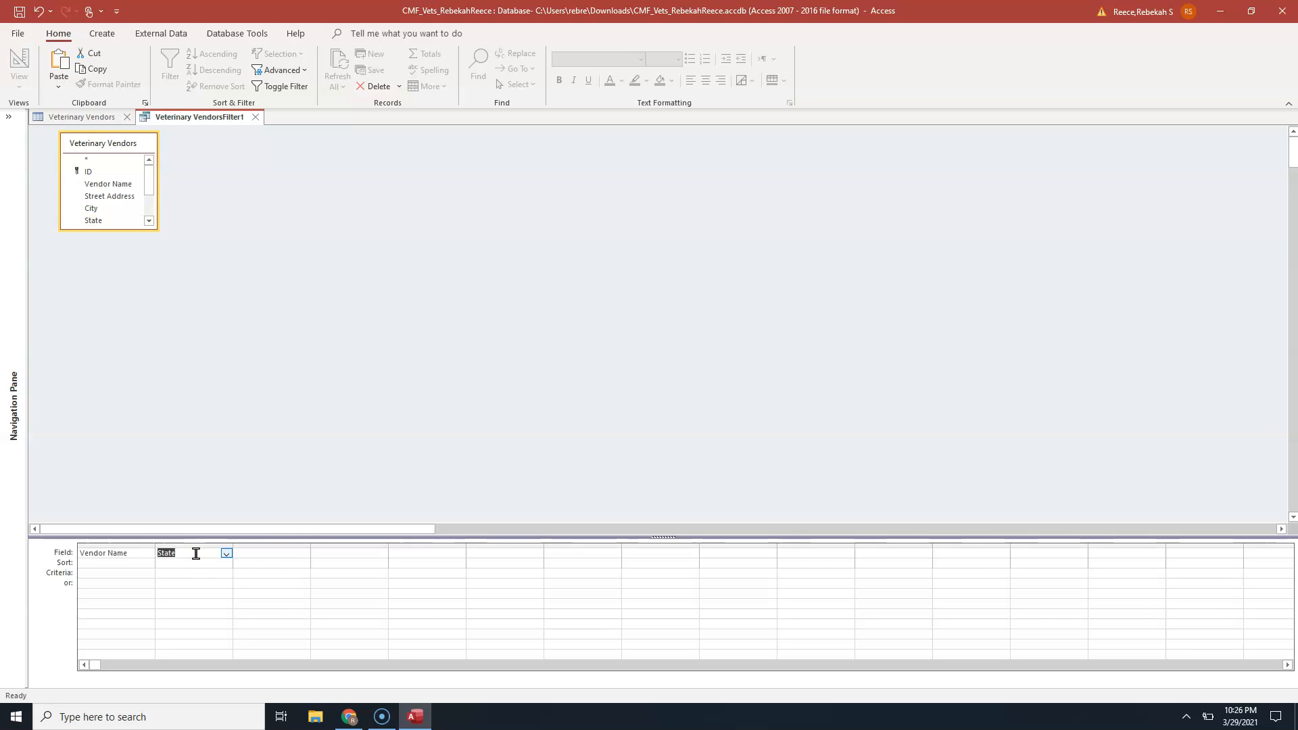
pyautogui.click(286, 553)
pyautogui.click(304, 553)
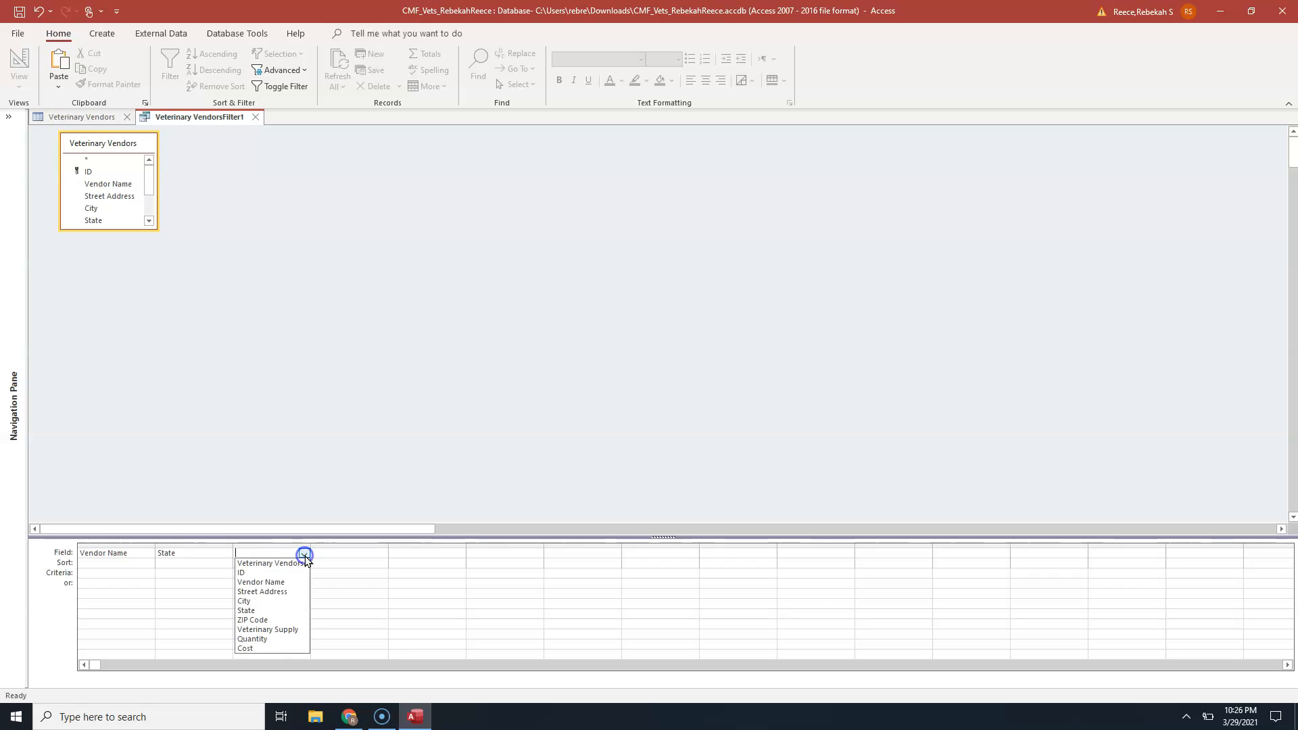
pyautogui.click(252, 639)
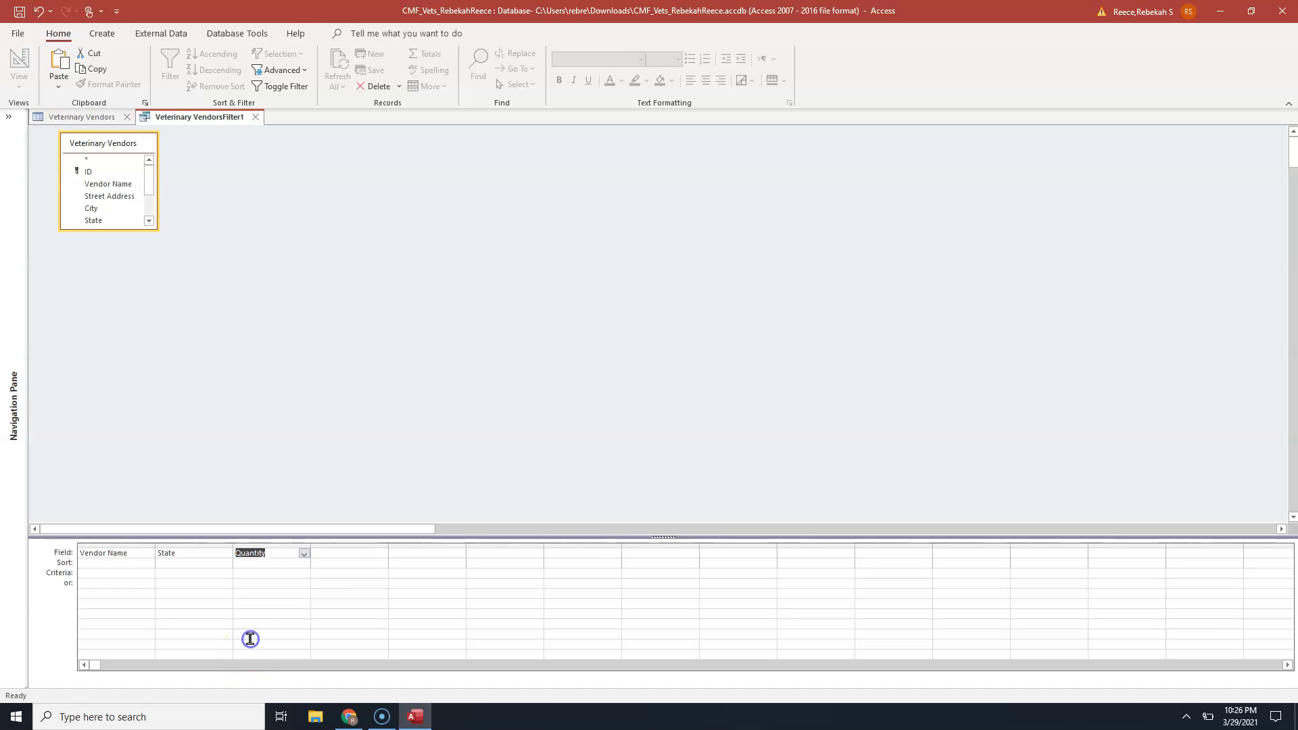
# Set an Ascending sort on Vendor Name and enter CO as the State criterion in the design grid.
pyautogui.click(141, 565)
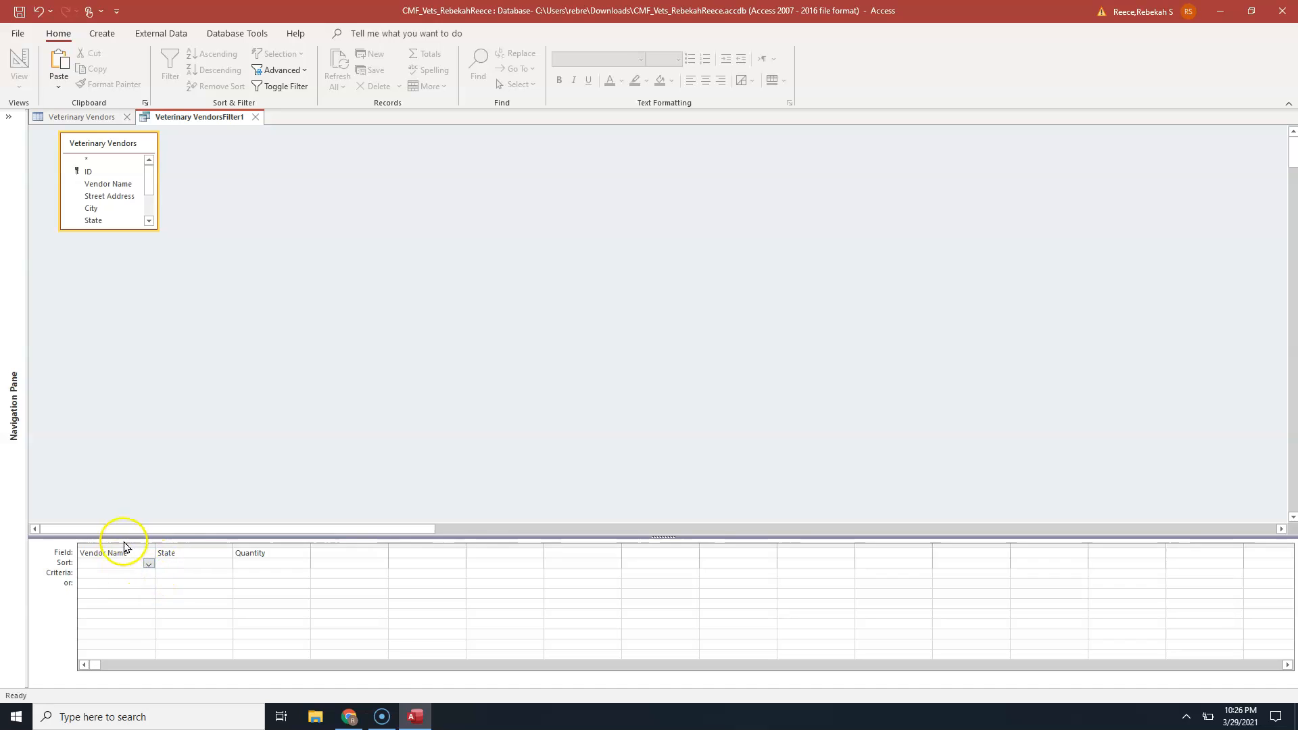
pyautogui.click(149, 562)
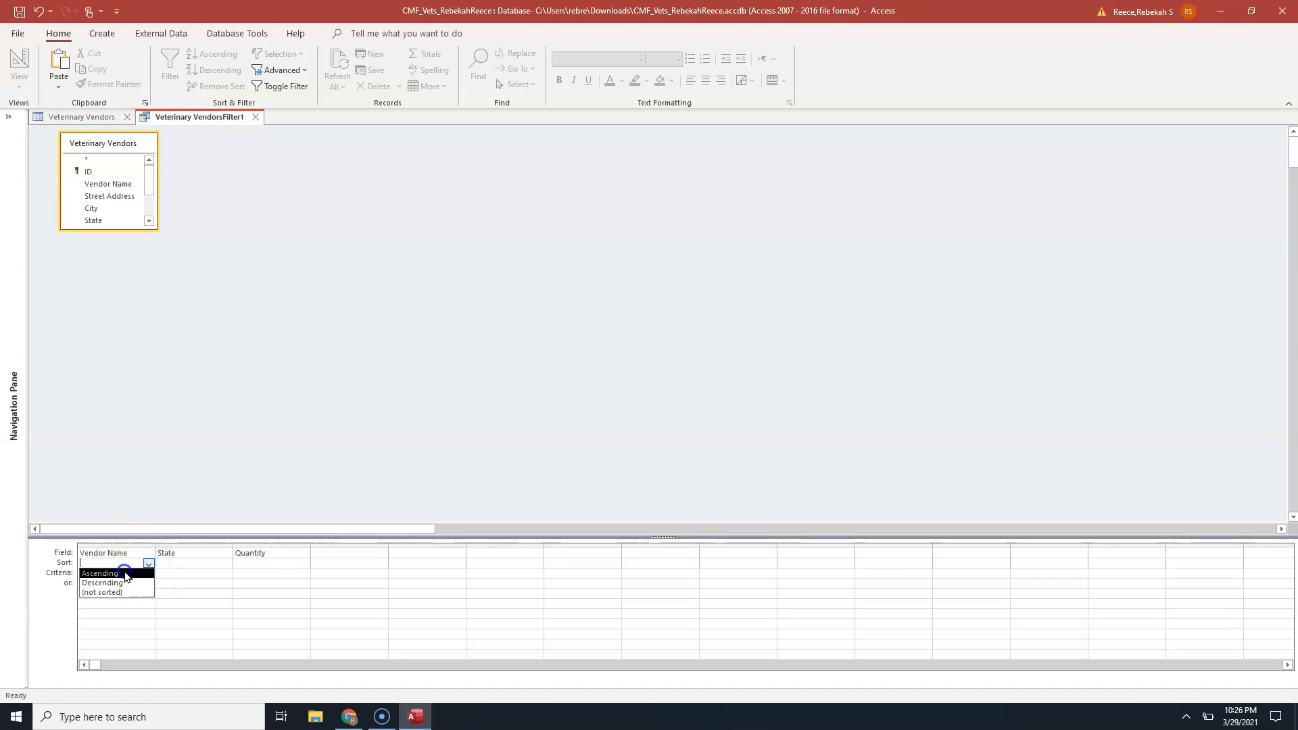
pyautogui.click(132, 573)
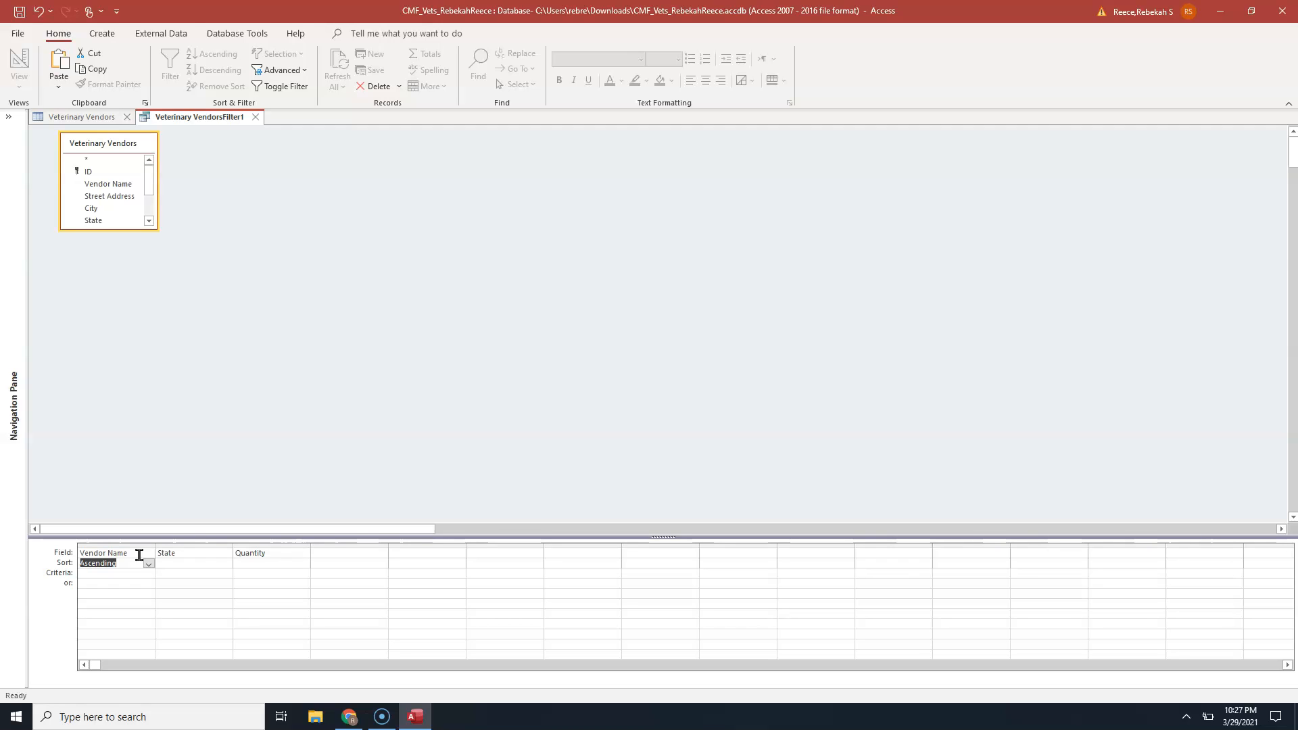
pyautogui.click(180, 564)
pyautogui.click(179, 574)
pyautogui.write('CO')
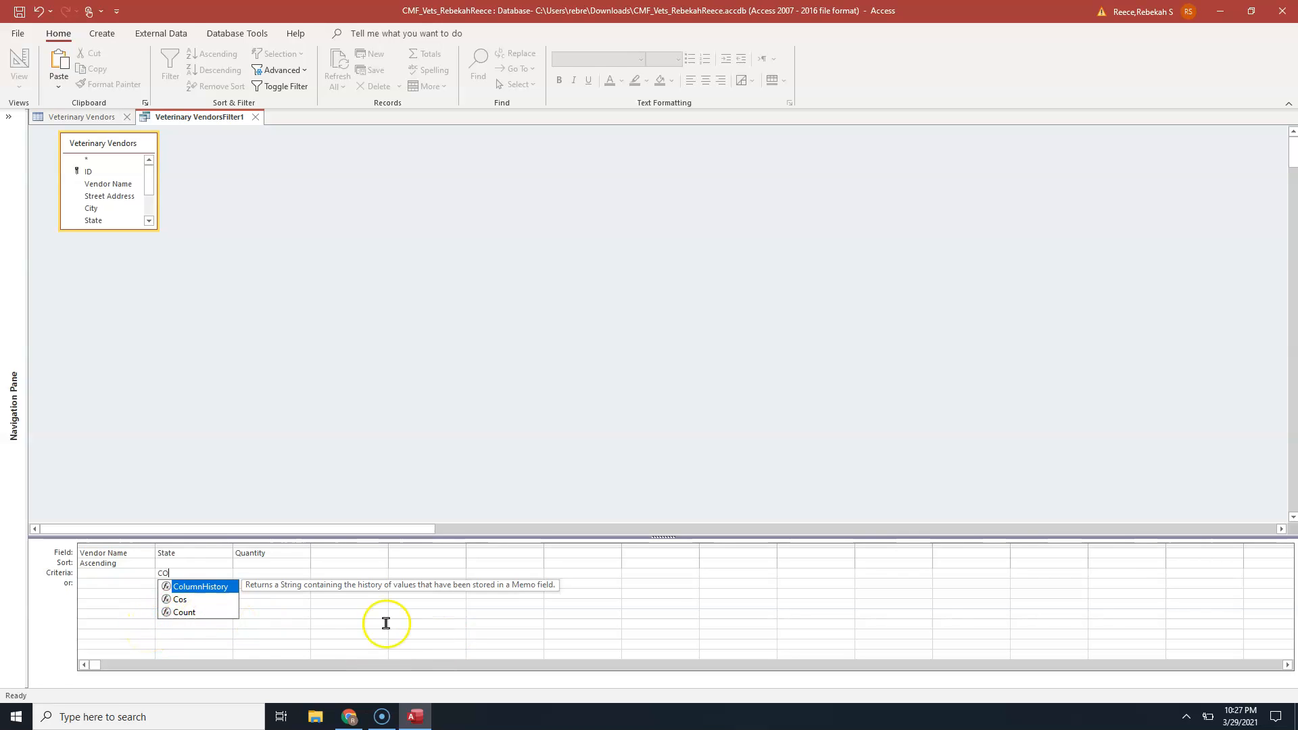
pyautogui.click(274, 563)
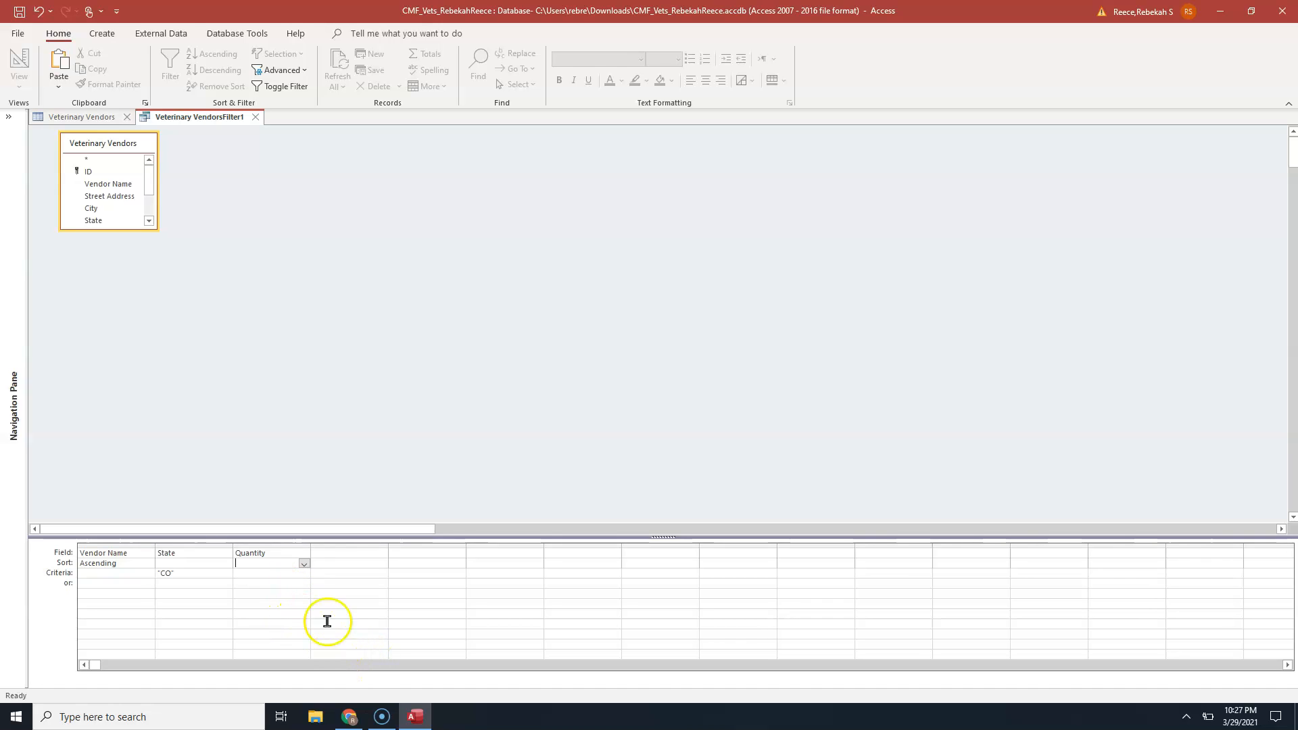
# Enter >75 as the Quantity criterion with <40 as its alternative in the "or" row, and apply the filter.
pyautogui.click(252, 576)
pyautogui.write('>75')
pyautogui.click(282, 583)
pyautogui.write('<40')
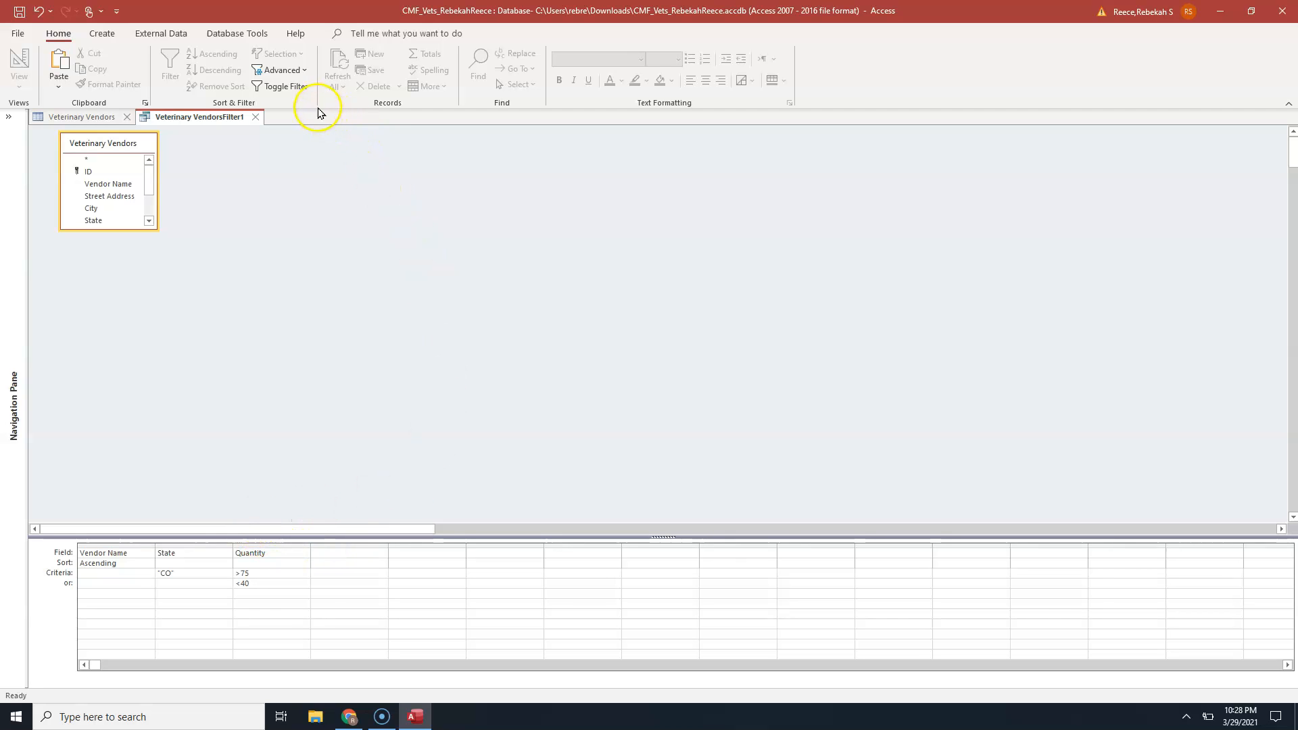
pyautogui.click(297, 86)
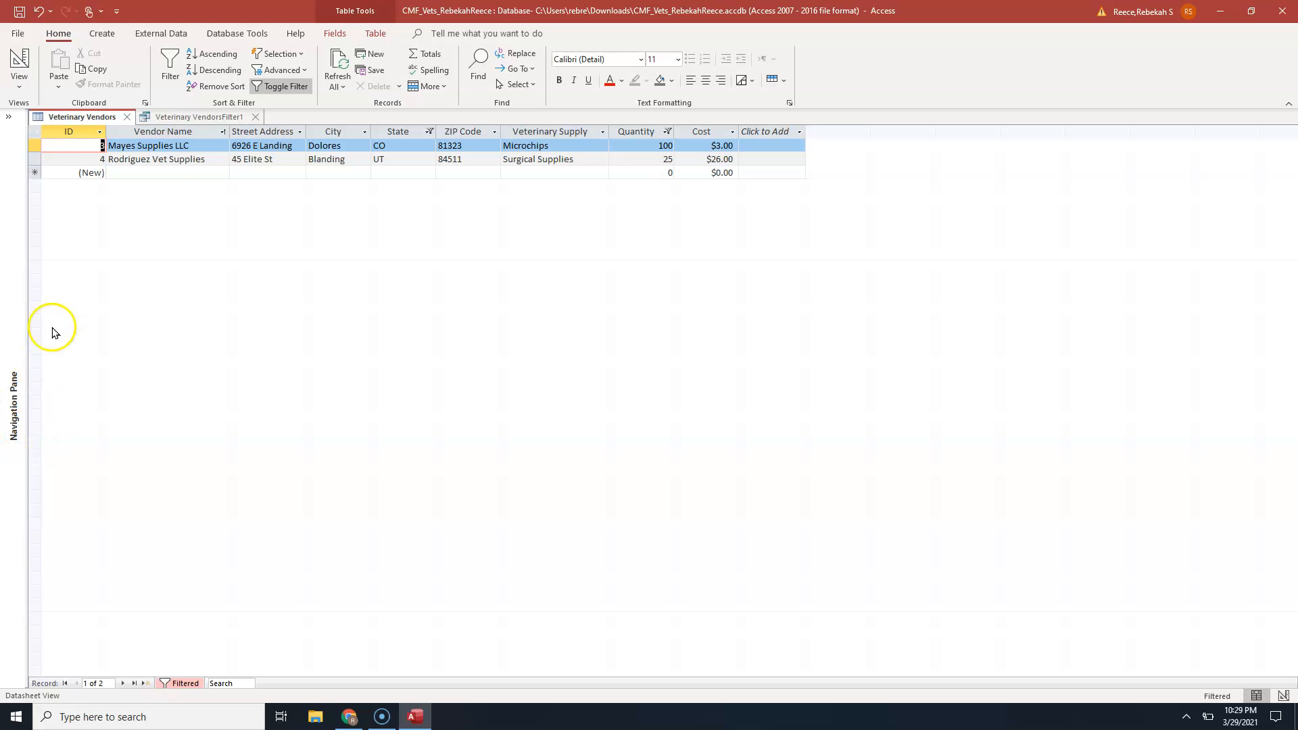
# Toggle off and clear all filters on the Veterinary Vendors table, and close it without saving the design changes.
pyautogui.click(280, 89)
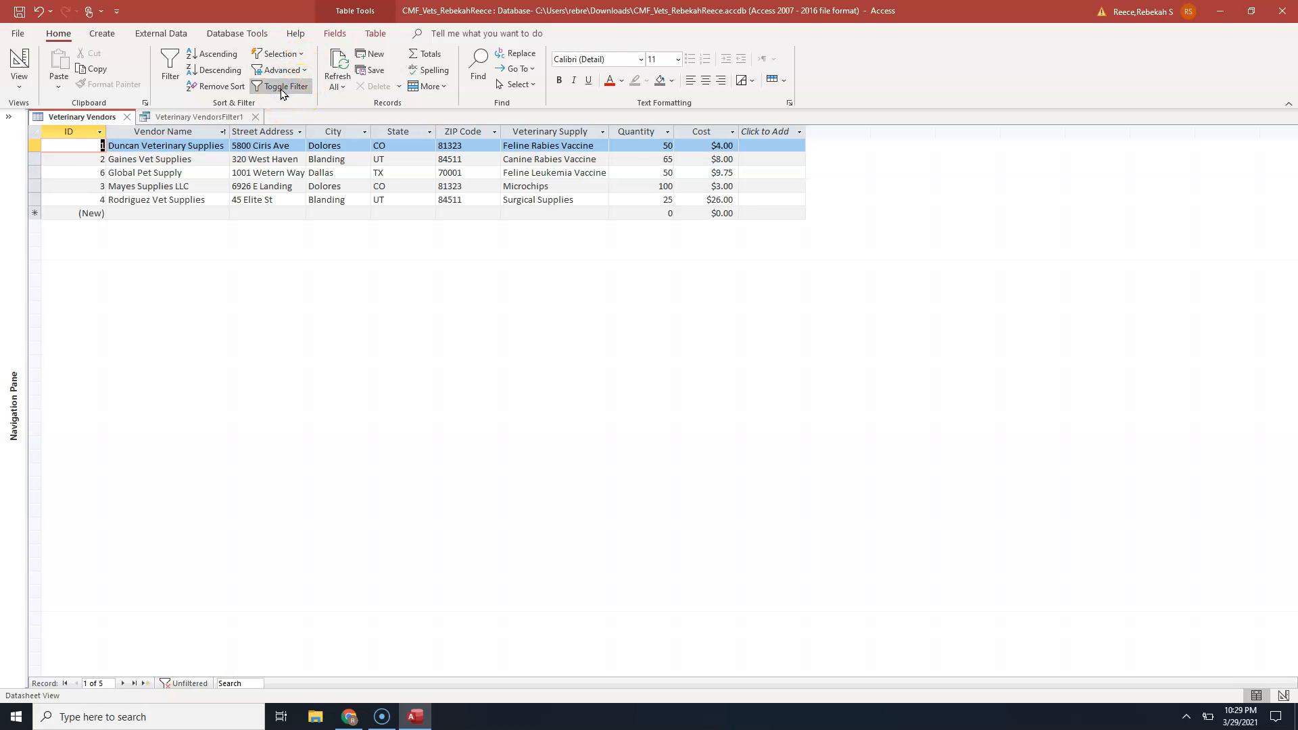
pyautogui.click(314, 106)
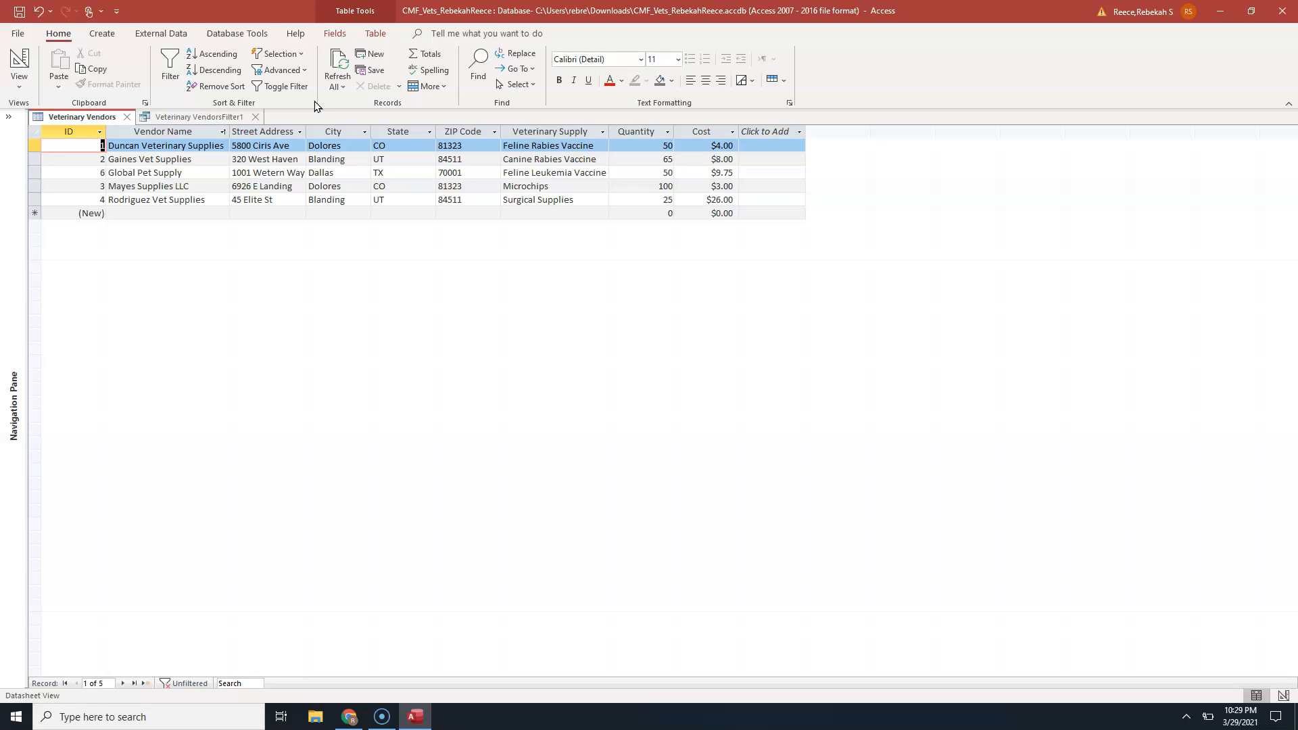
pyautogui.click(279, 70)
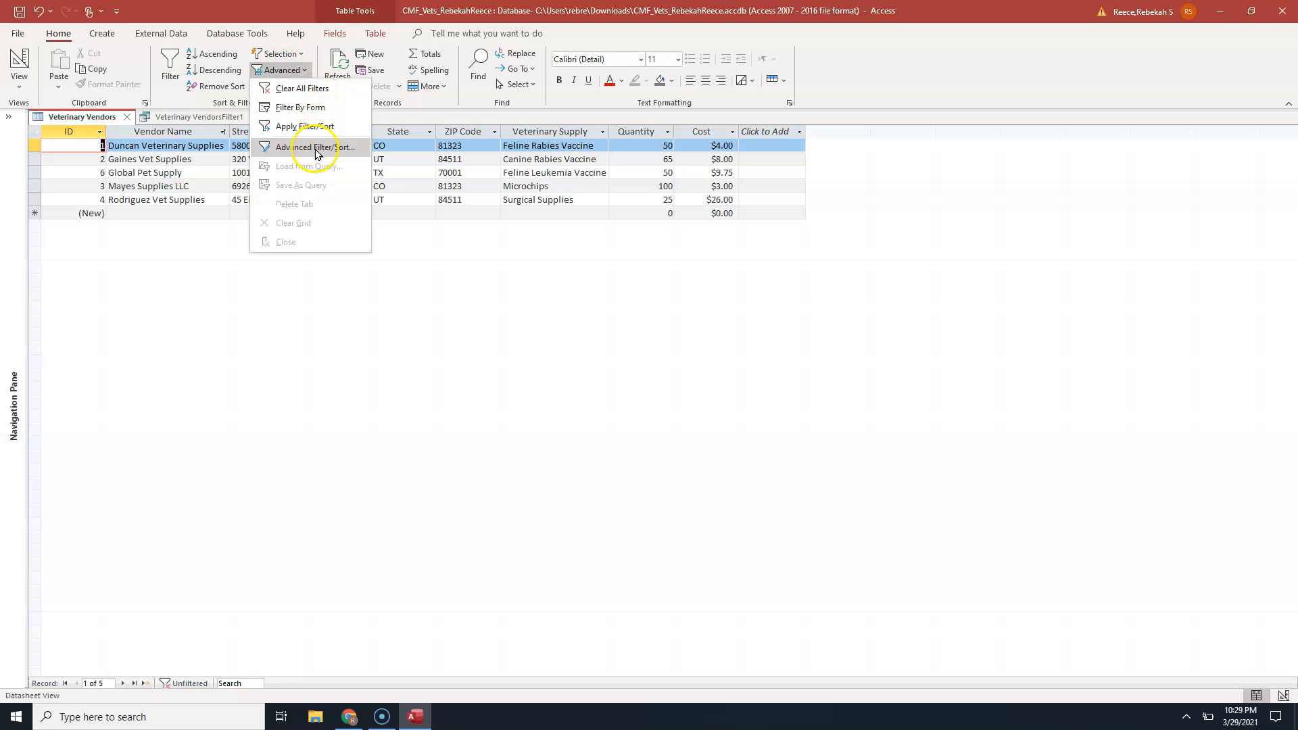
pyautogui.click(301, 89)
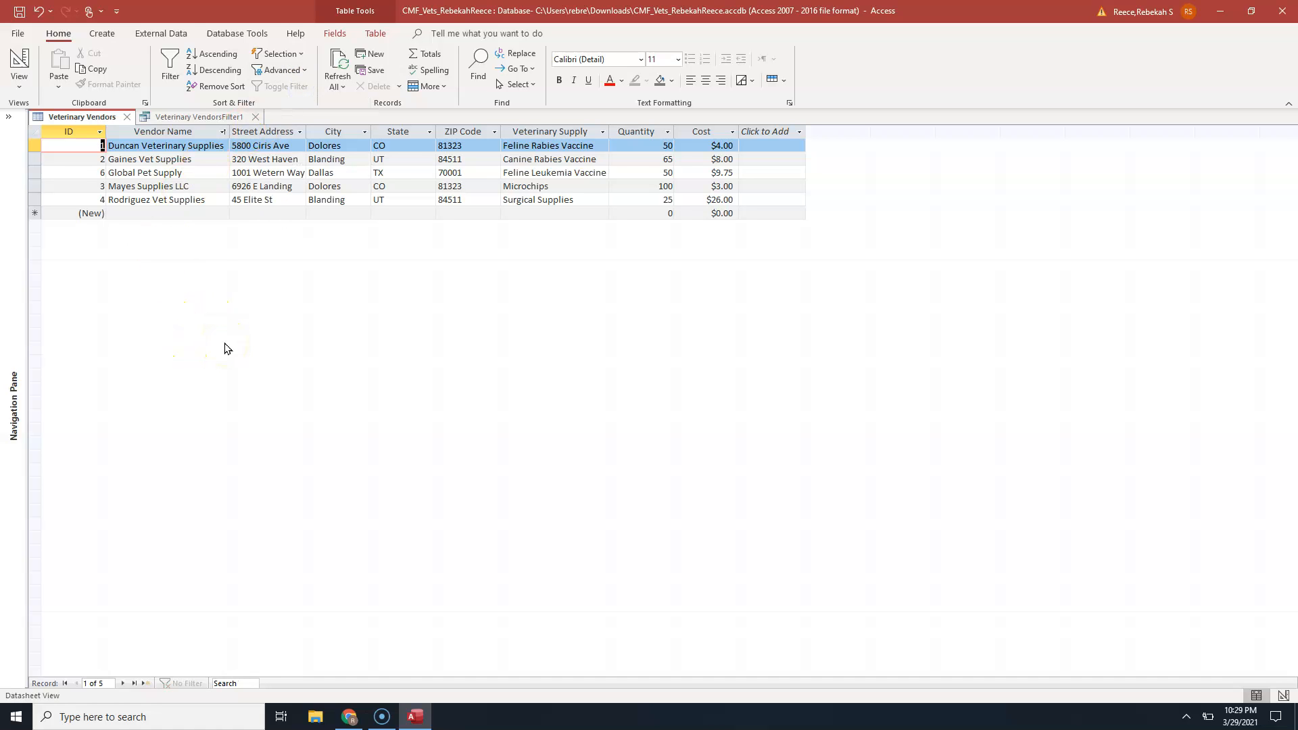
pyautogui.click(126, 118)
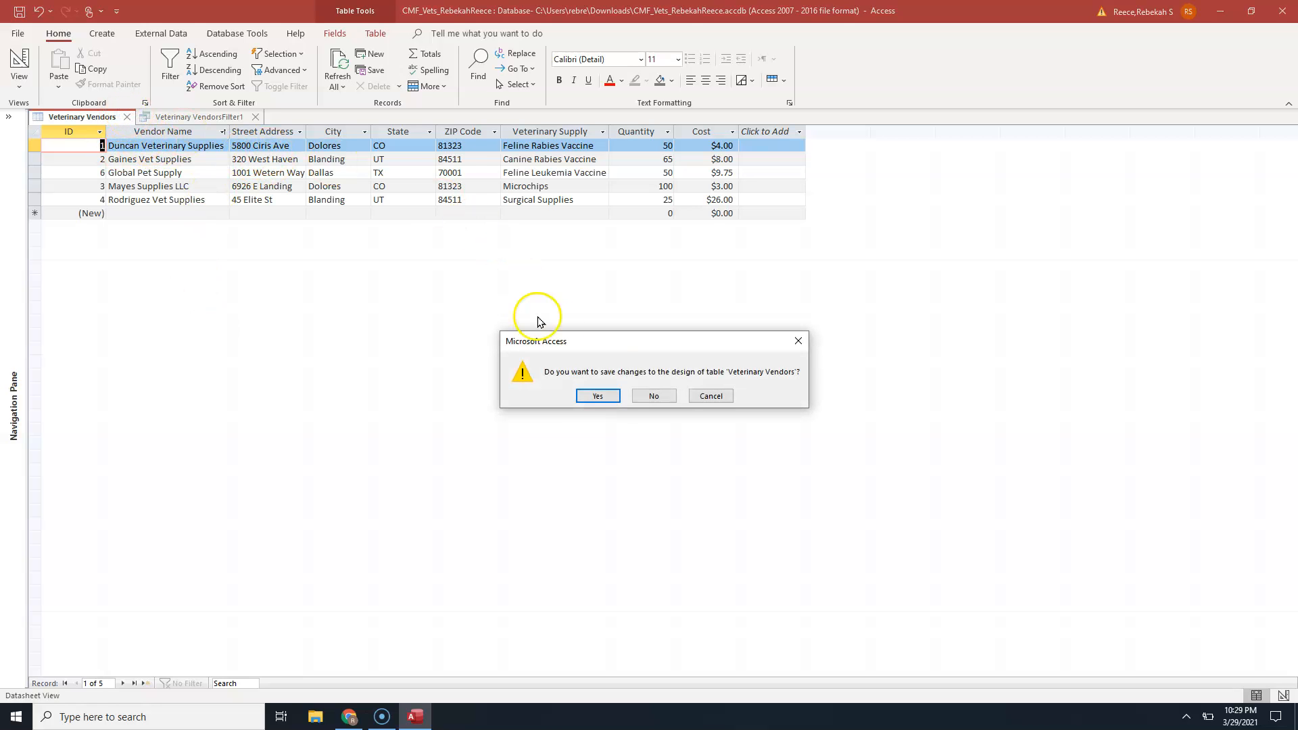
pyautogui.click(654, 397)
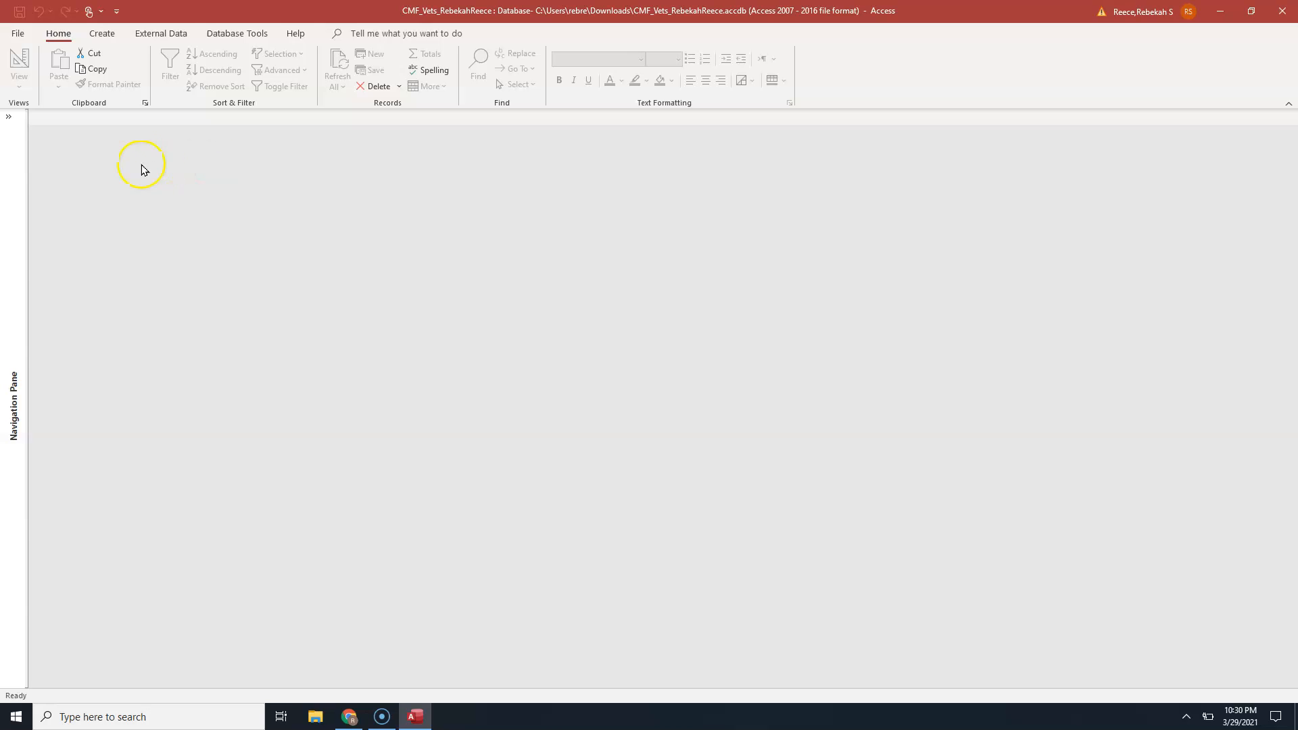
# Open the Veterinary Vendors table in Design View and collapse the list of database objects.
pyautogui.click(11, 119)
pyautogui.click(117, 263)
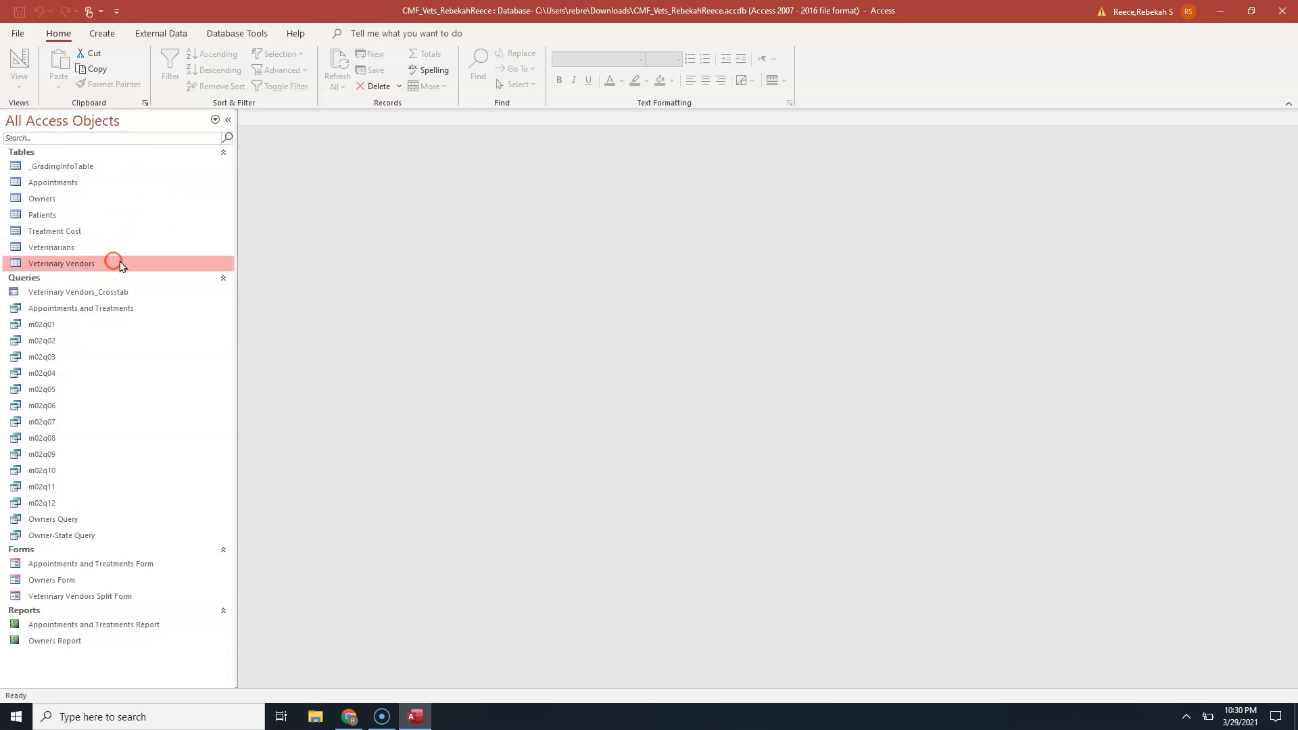
pyautogui.rightClick(76, 266)
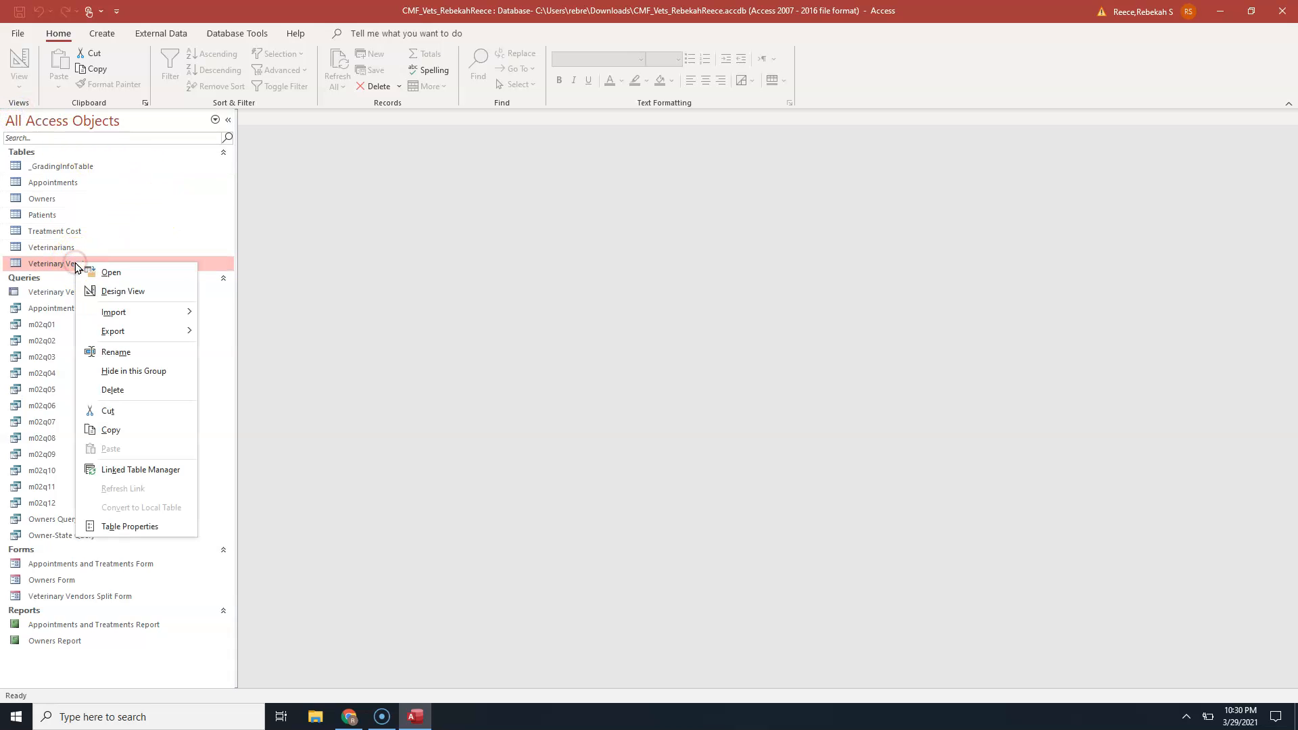
pyautogui.click(126, 291)
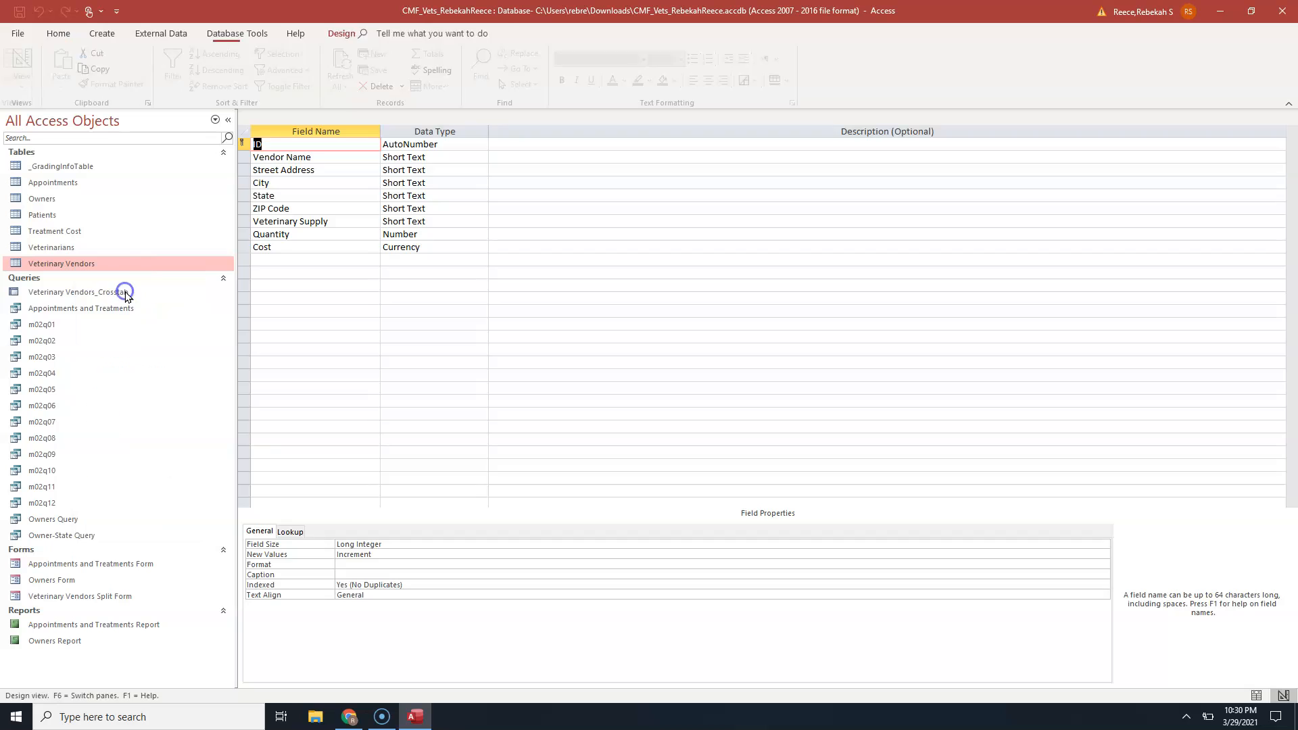
pyautogui.click(228, 122)
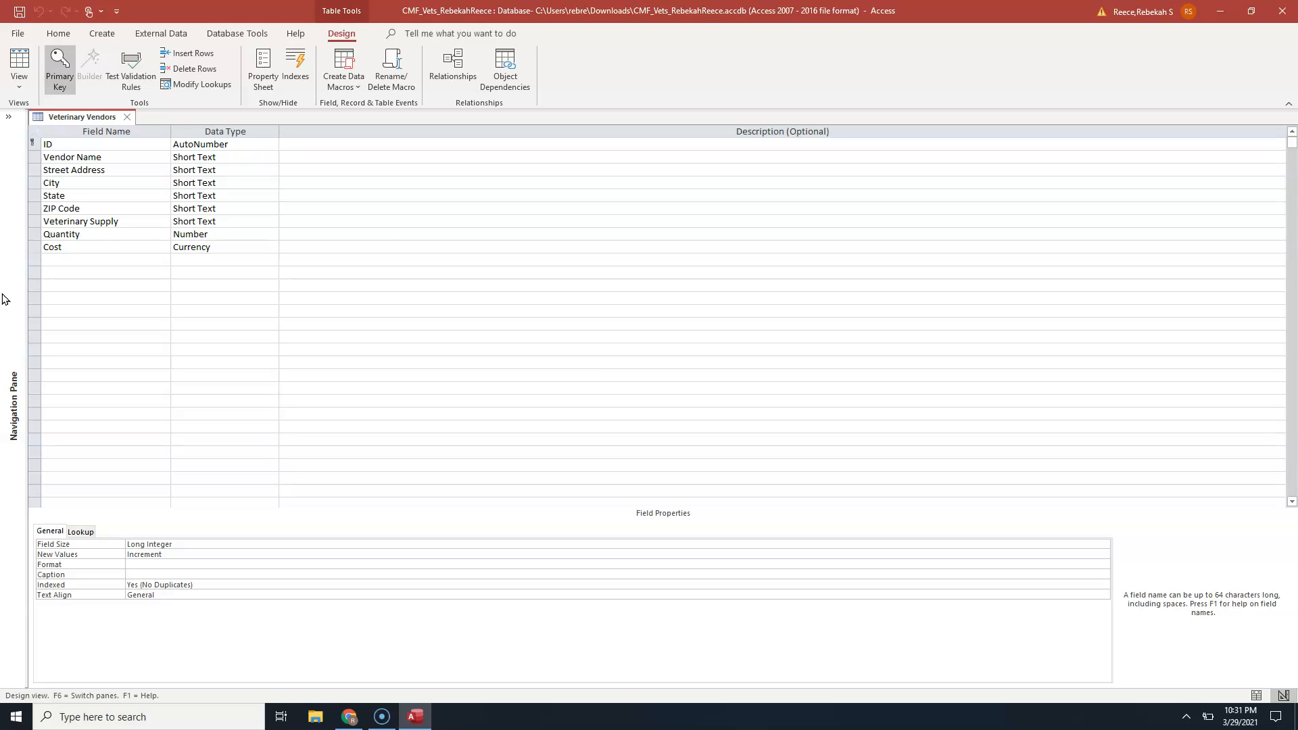
# Set the Quantity field's Field Size to Single and its Format to Fixed.
pyautogui.click(81, 236)
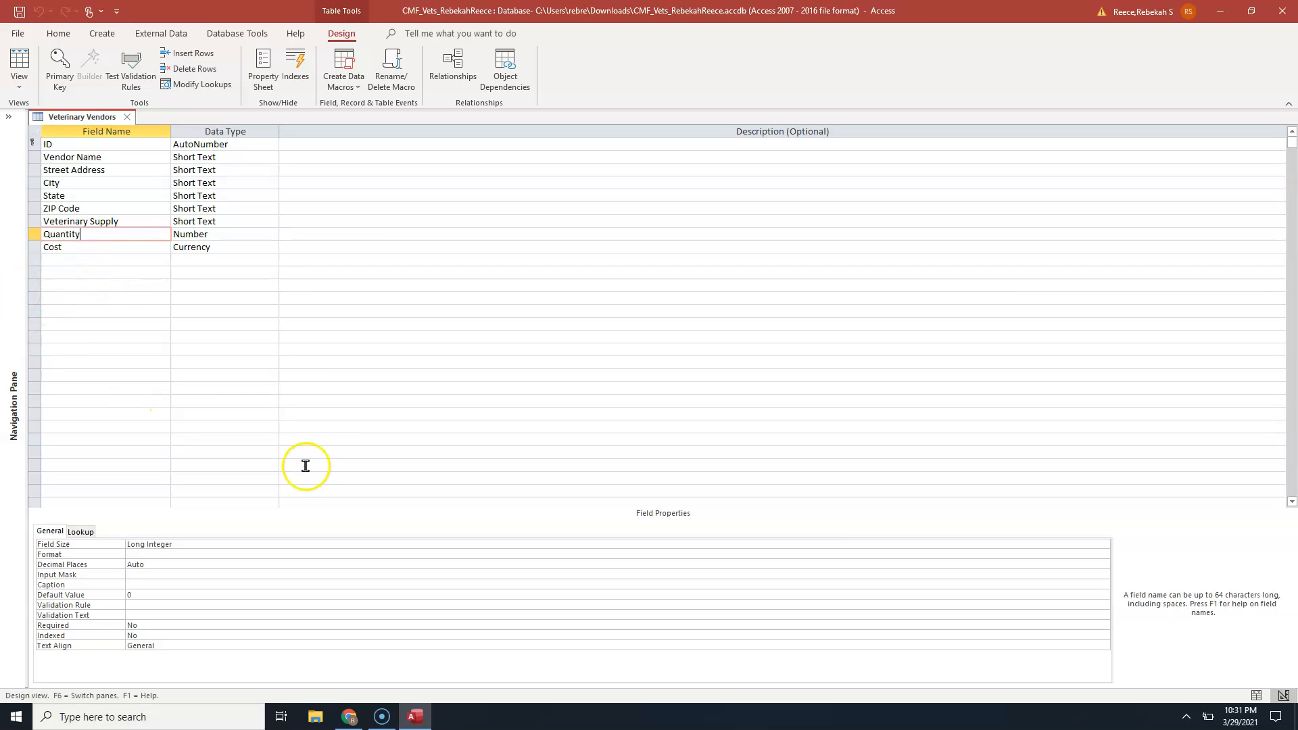
pyautogui.click(238, 544)
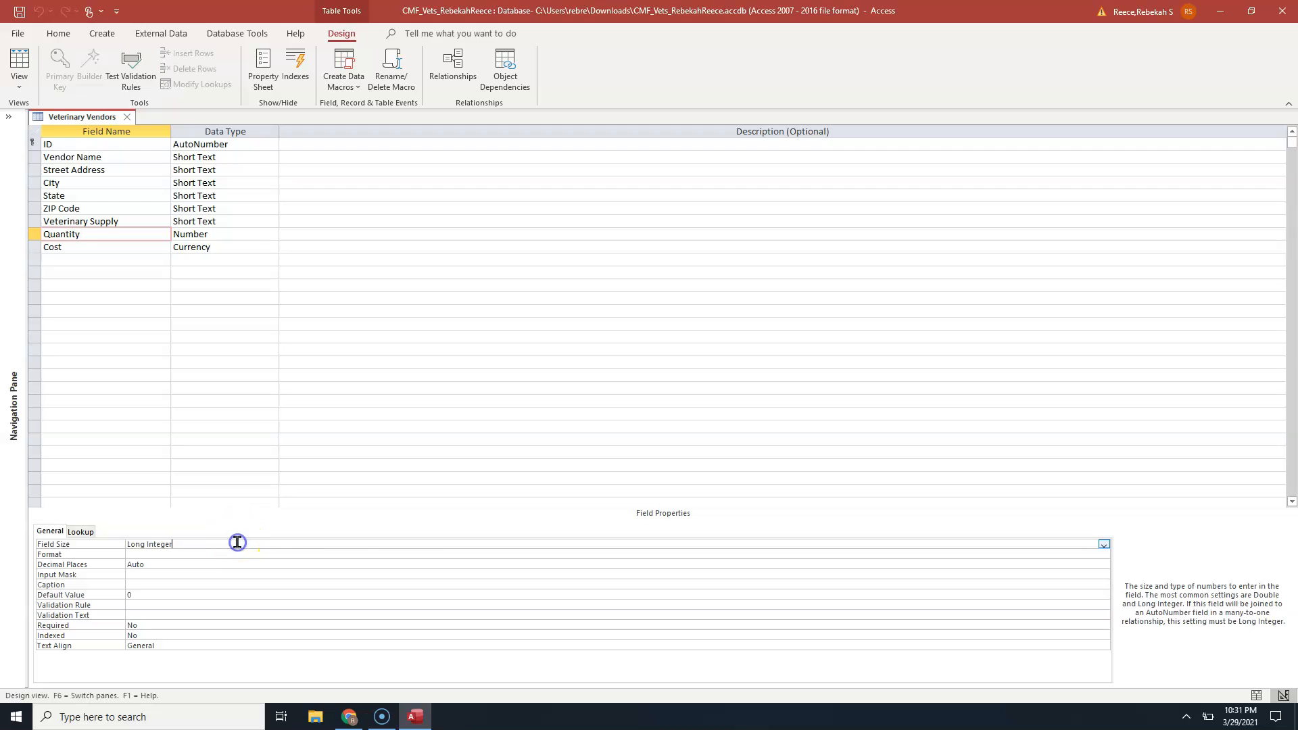
pyautogui.click(1103, 545)
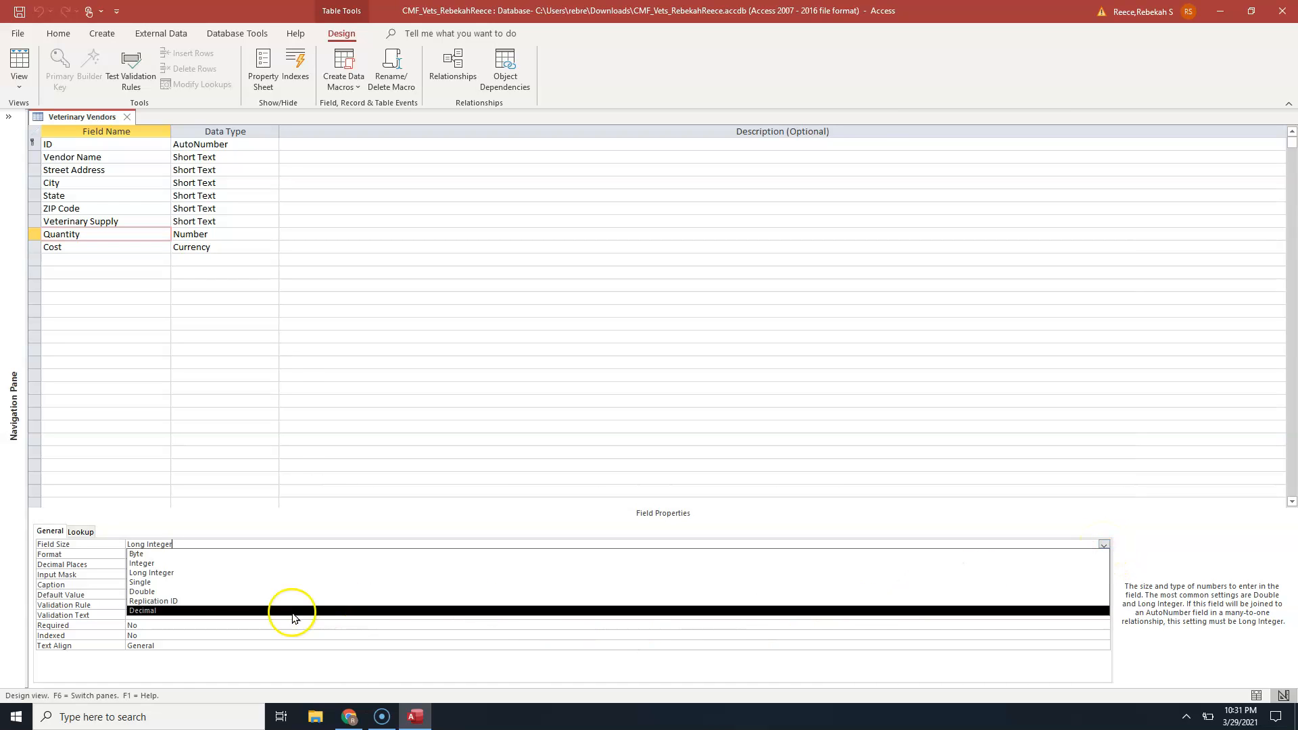
pyautogui.click(180, 583)
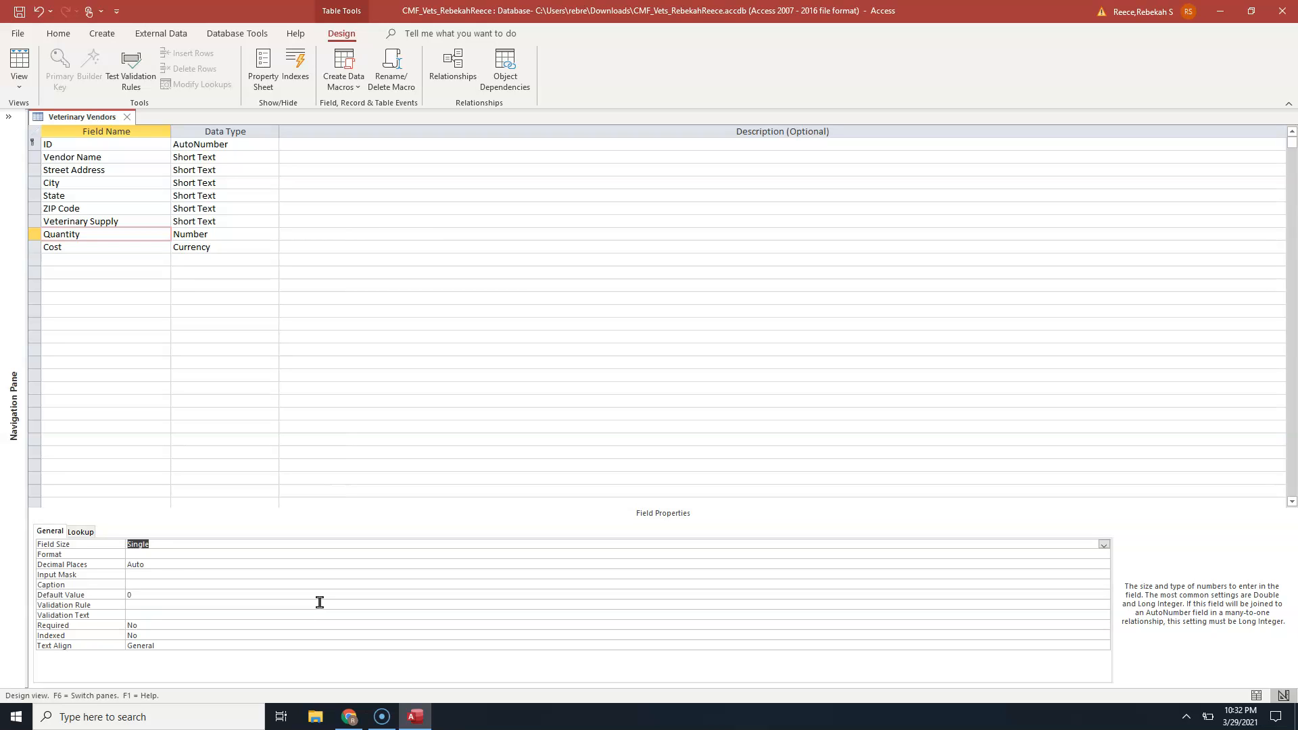
pyautogui.click(70, 556)
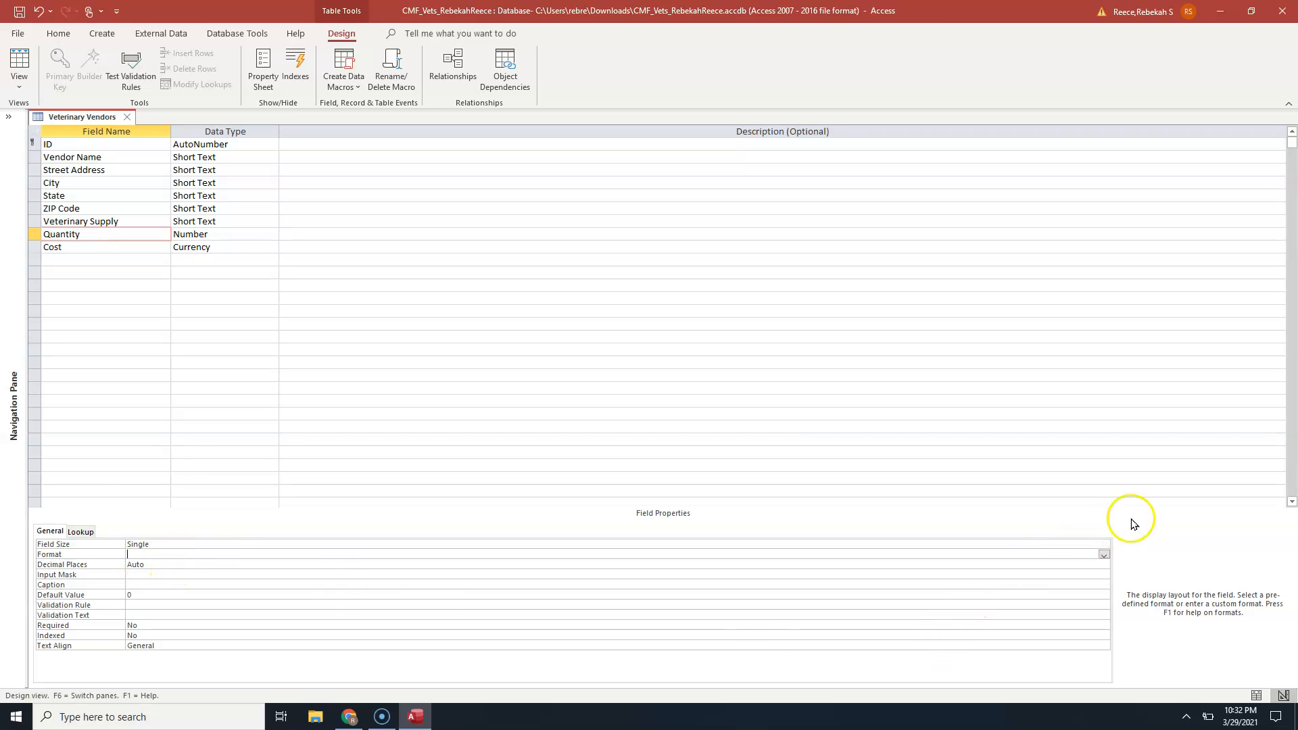
pyautogui.click(1104, 555)
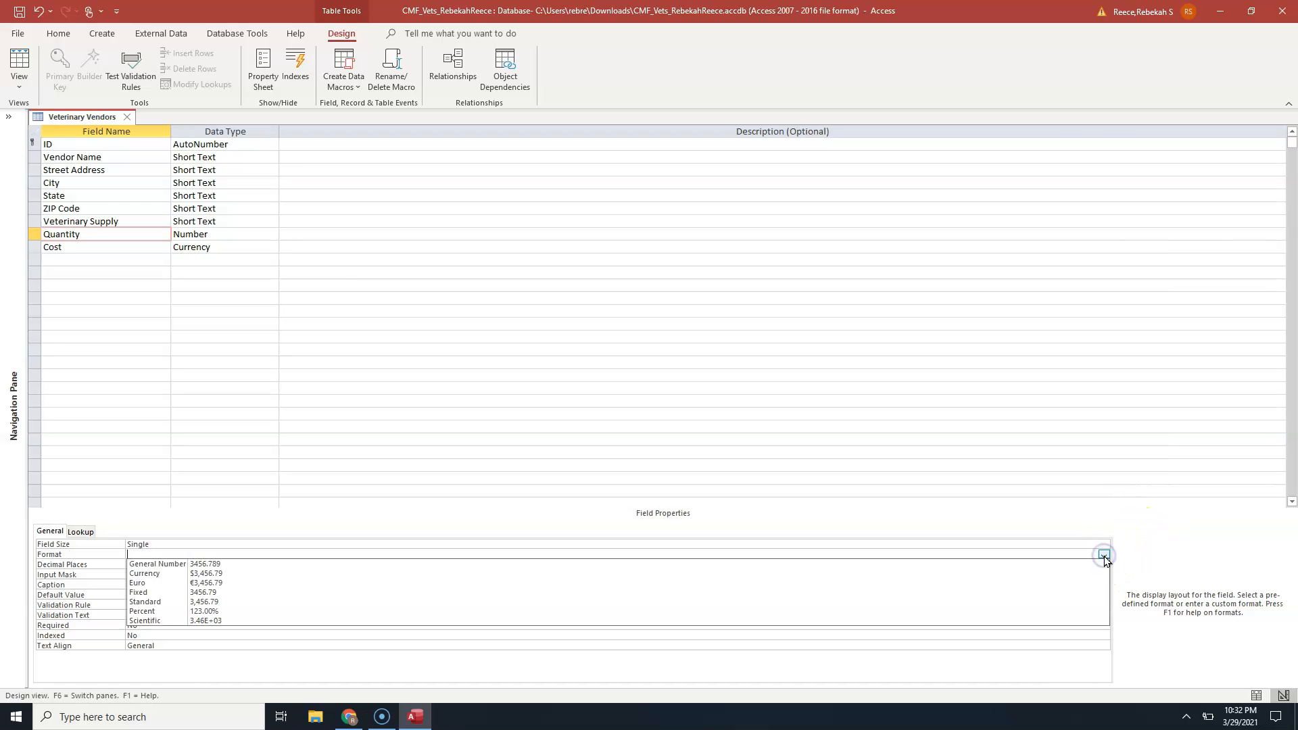
pyautogui.click(148, 596)
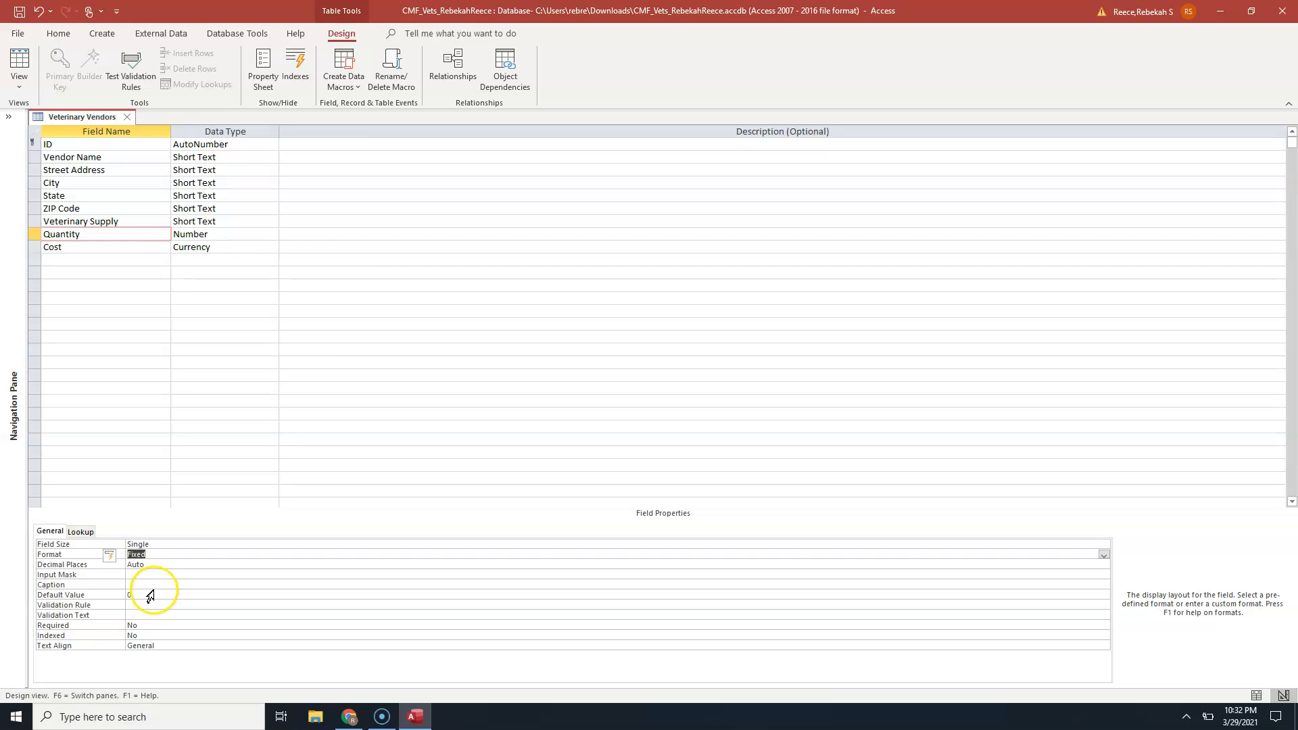
# Set the Quantity field's Decimal Places to 2 and save the table design.
pyautogui.click(157, 566)
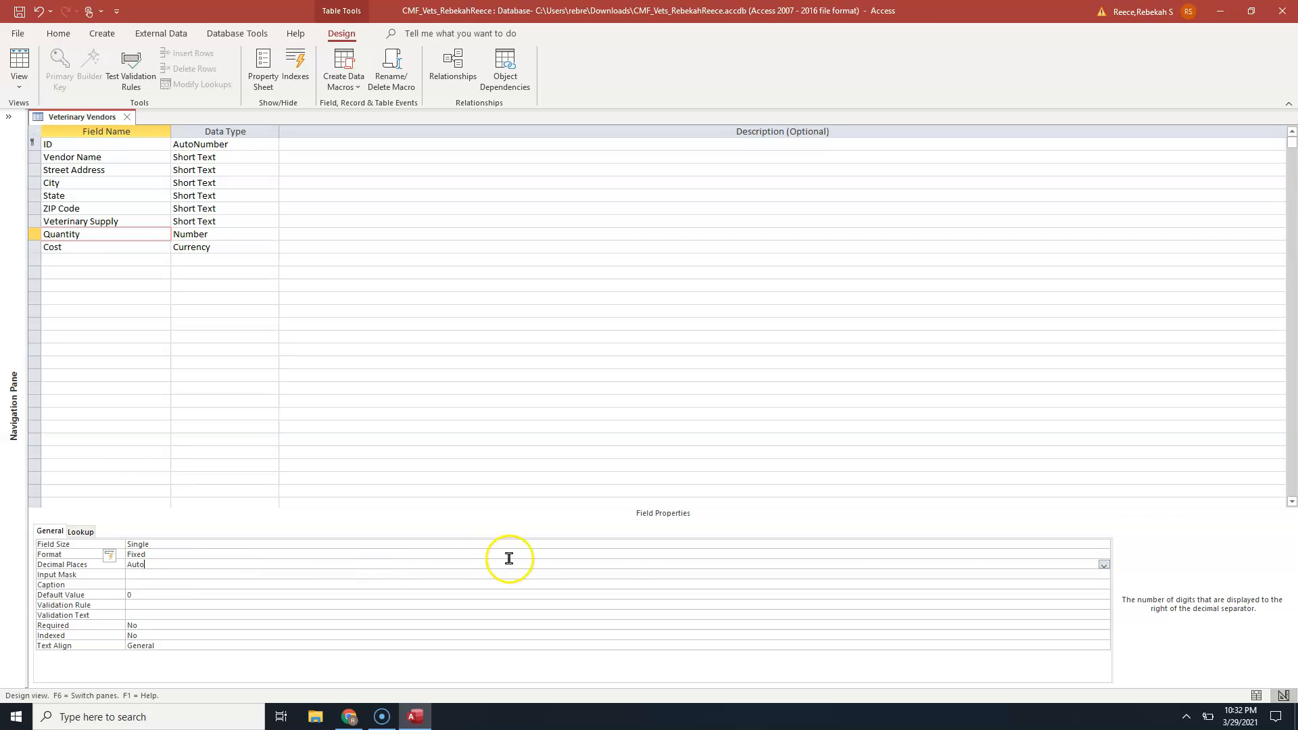
pyautogui.click(1104, 565)
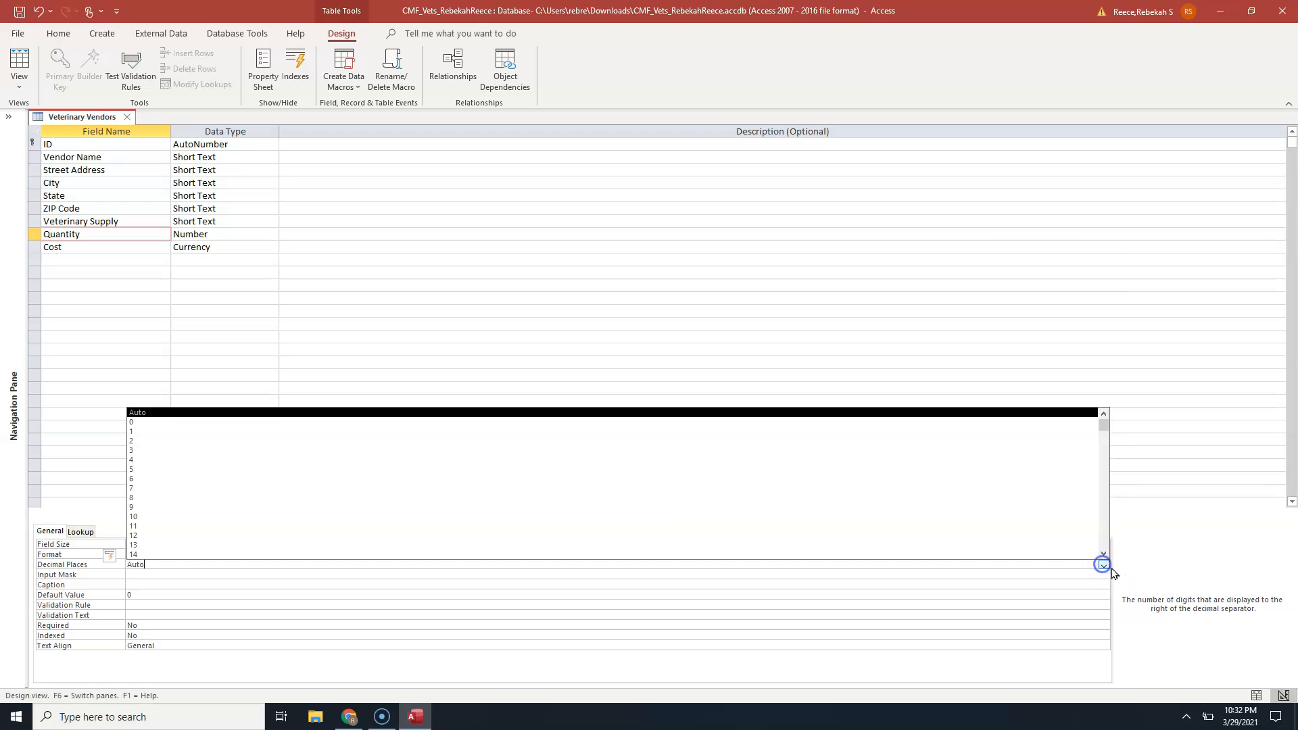
pyautogui.click(185, 441)
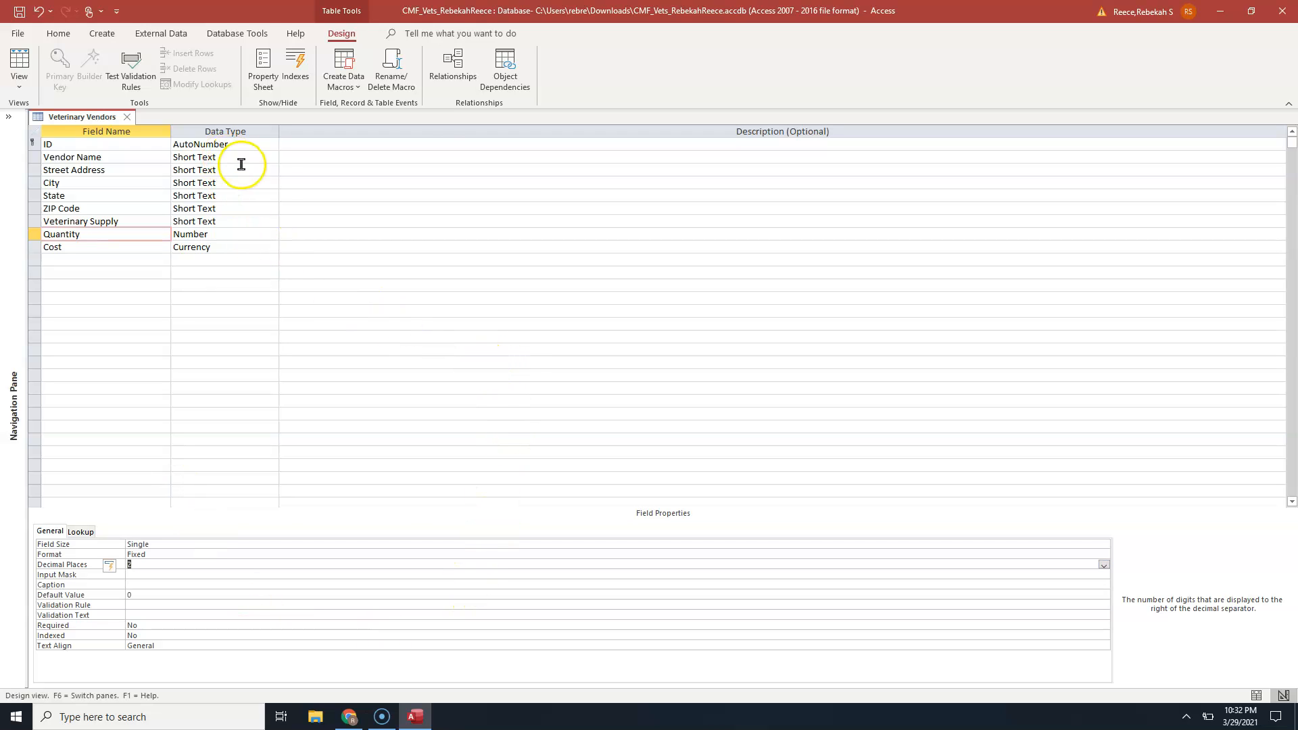
pyautogui.click(19, 12)
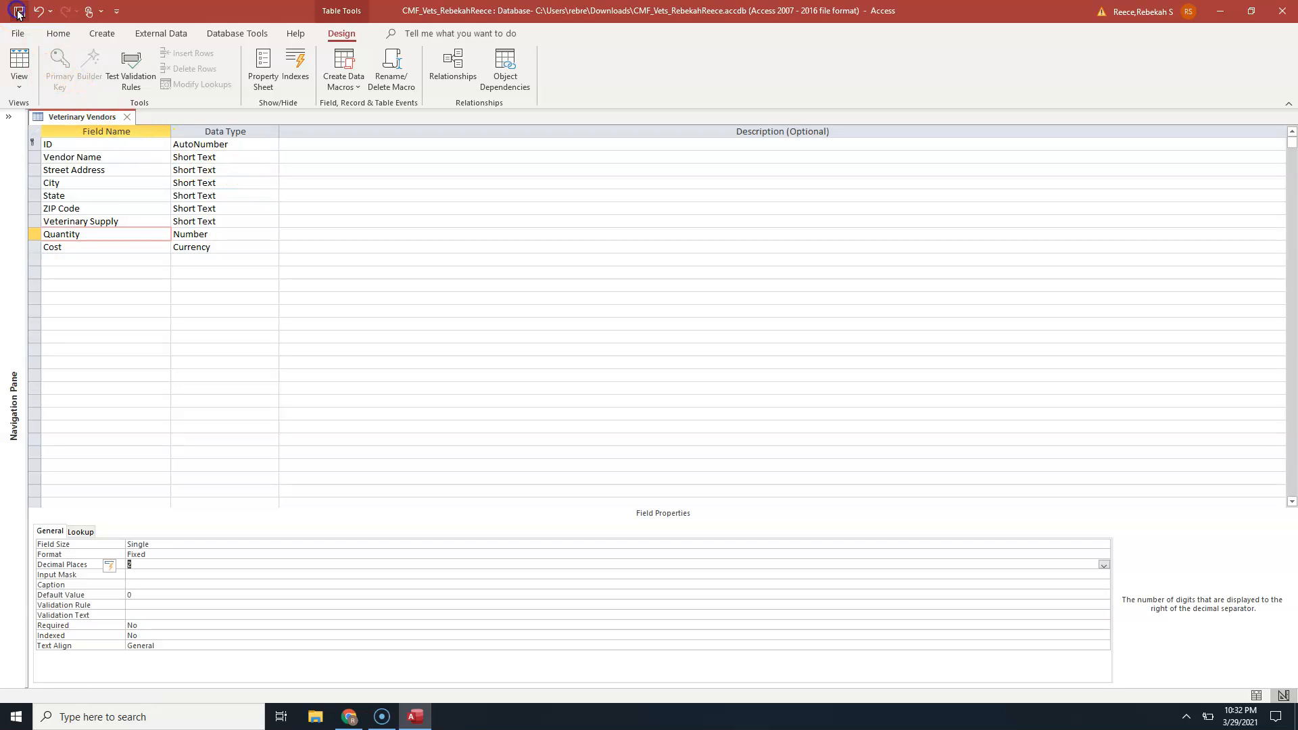
pyautogui.click(19, 15)
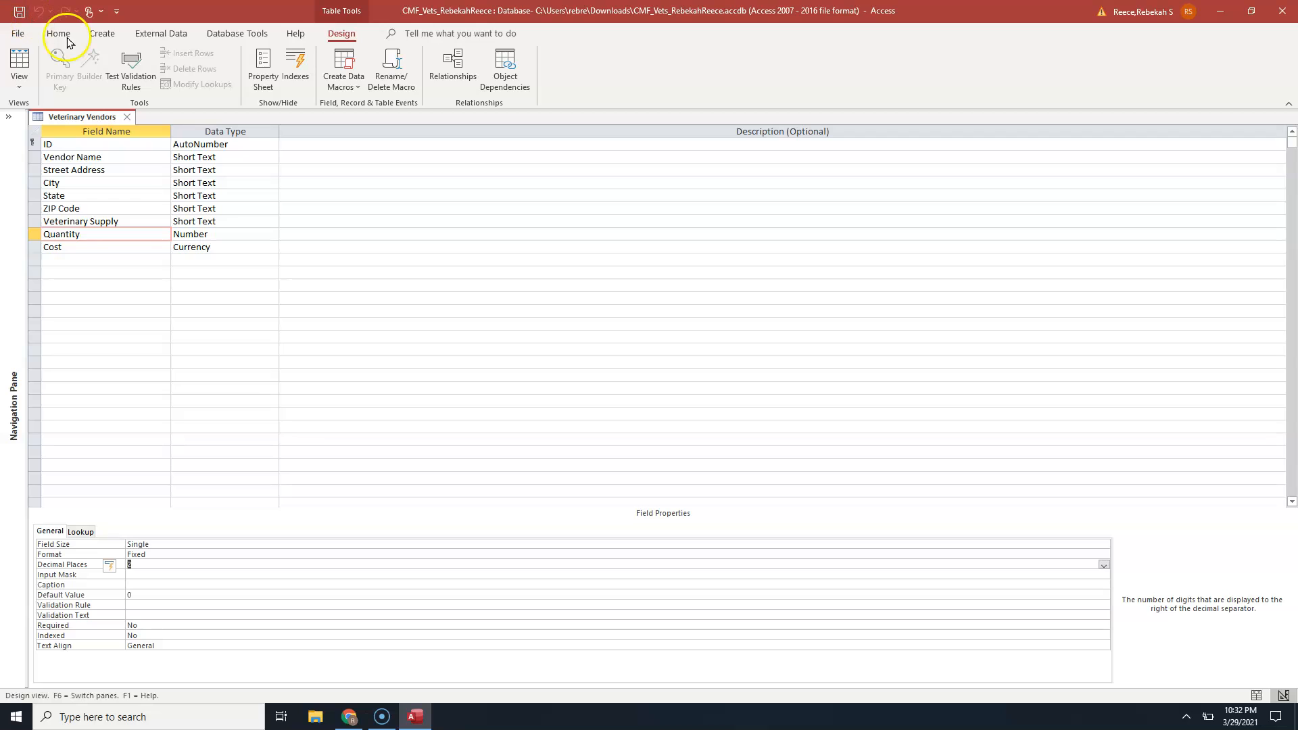
pyautogui.click(8, 56)
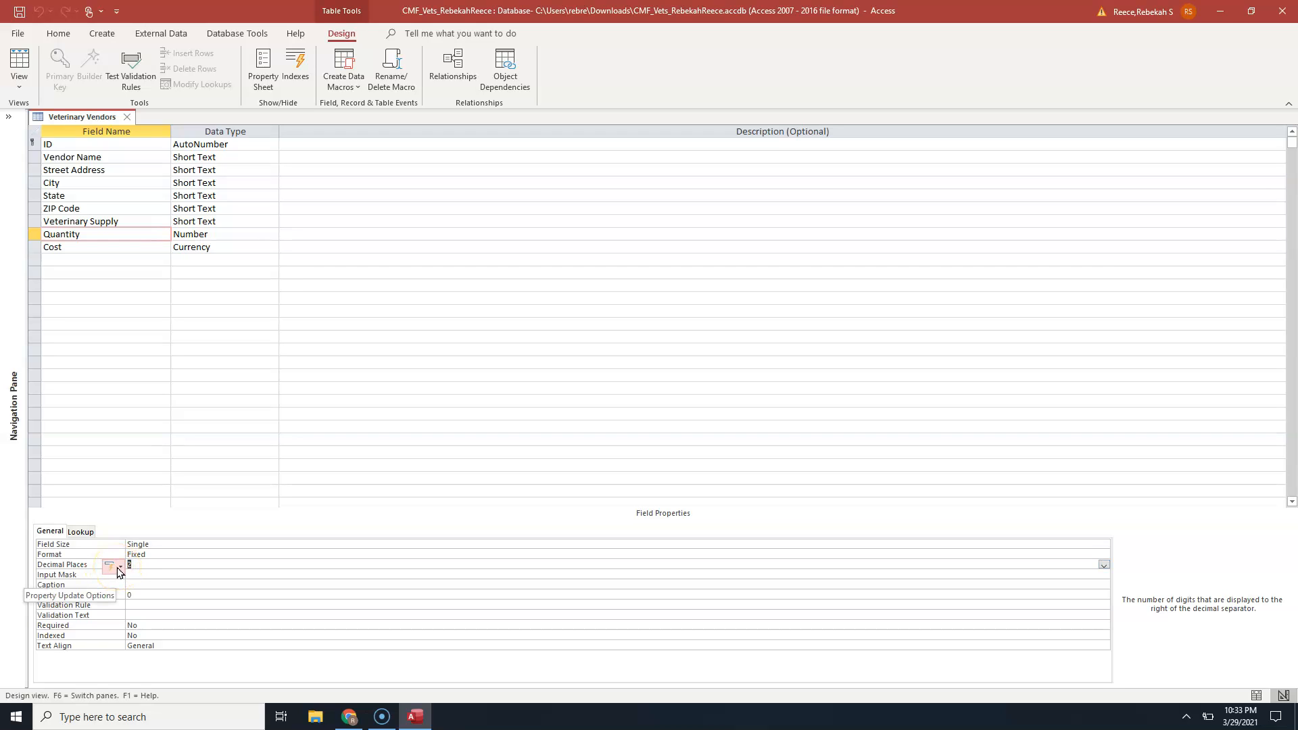
# Update Decimal Places everywhere Quantity is used, applying the change to the Veterinary Vendors Split Form.
pyautogui.click(119, 570)
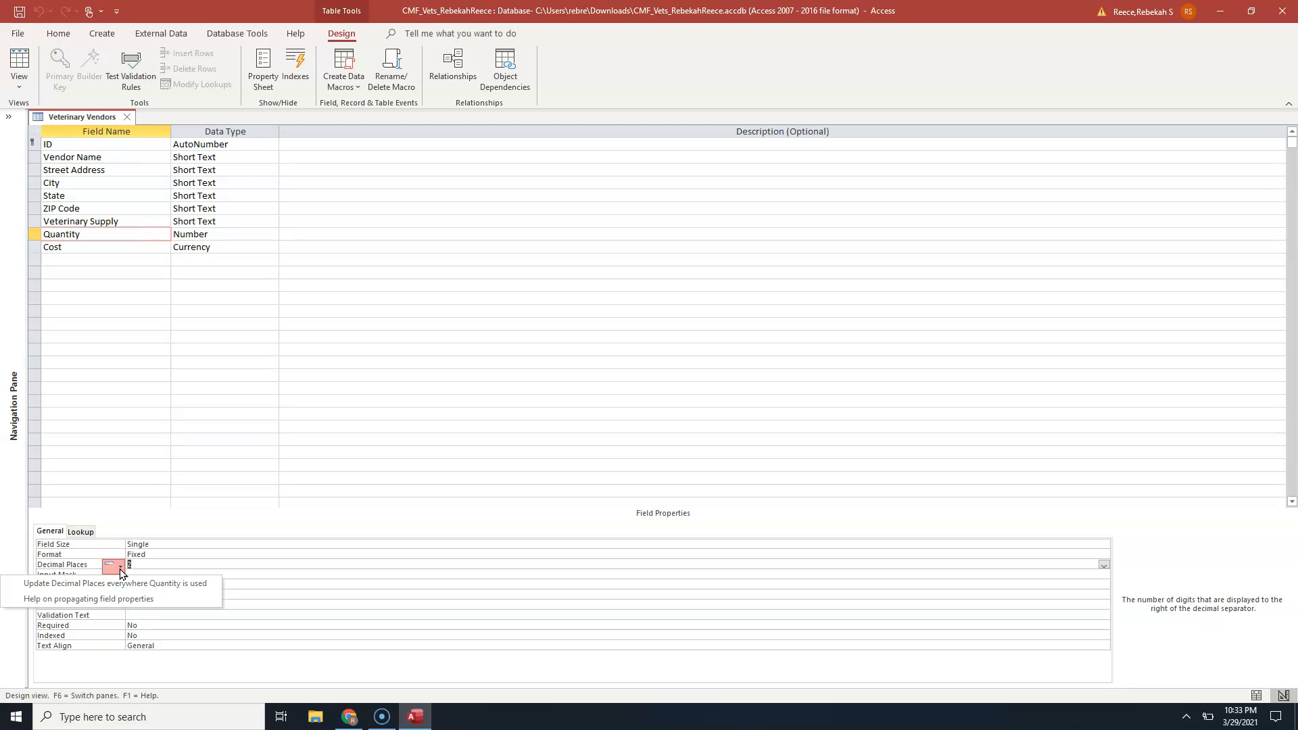
pyautogui.click(158, 597)
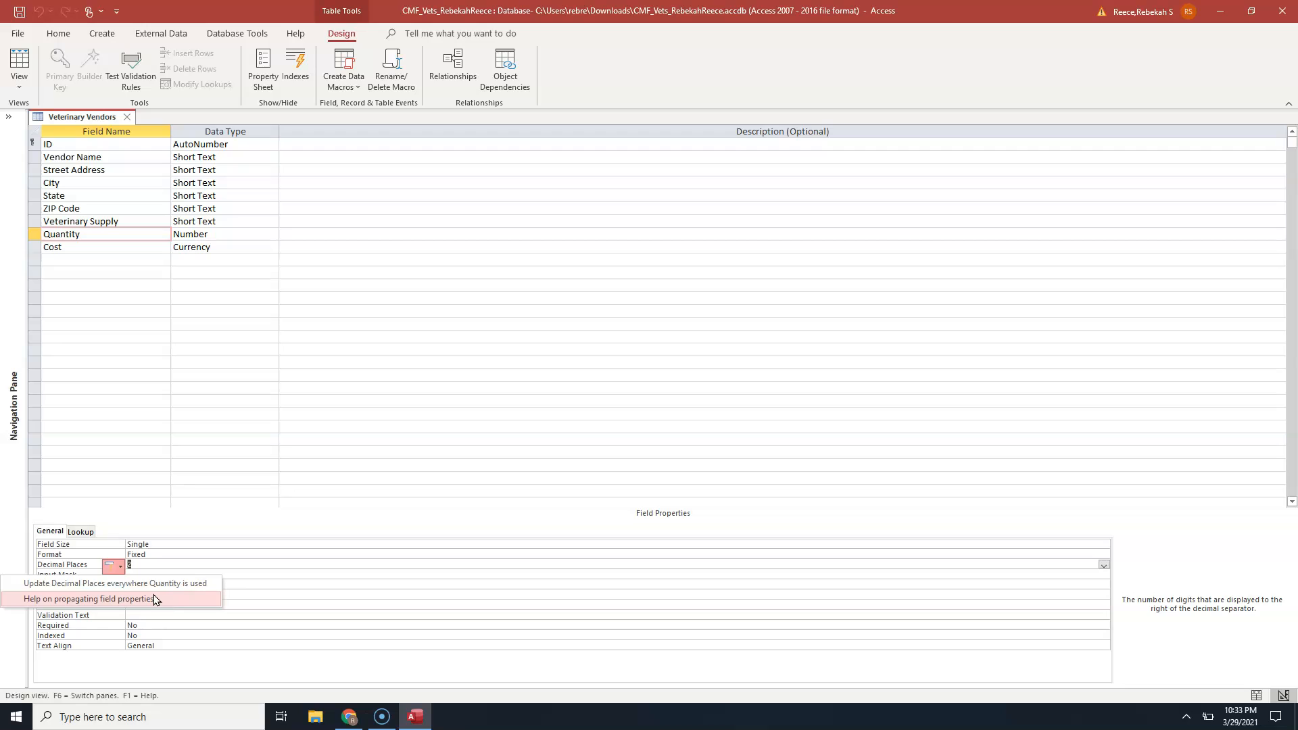
pyautogui.click(146, 589)
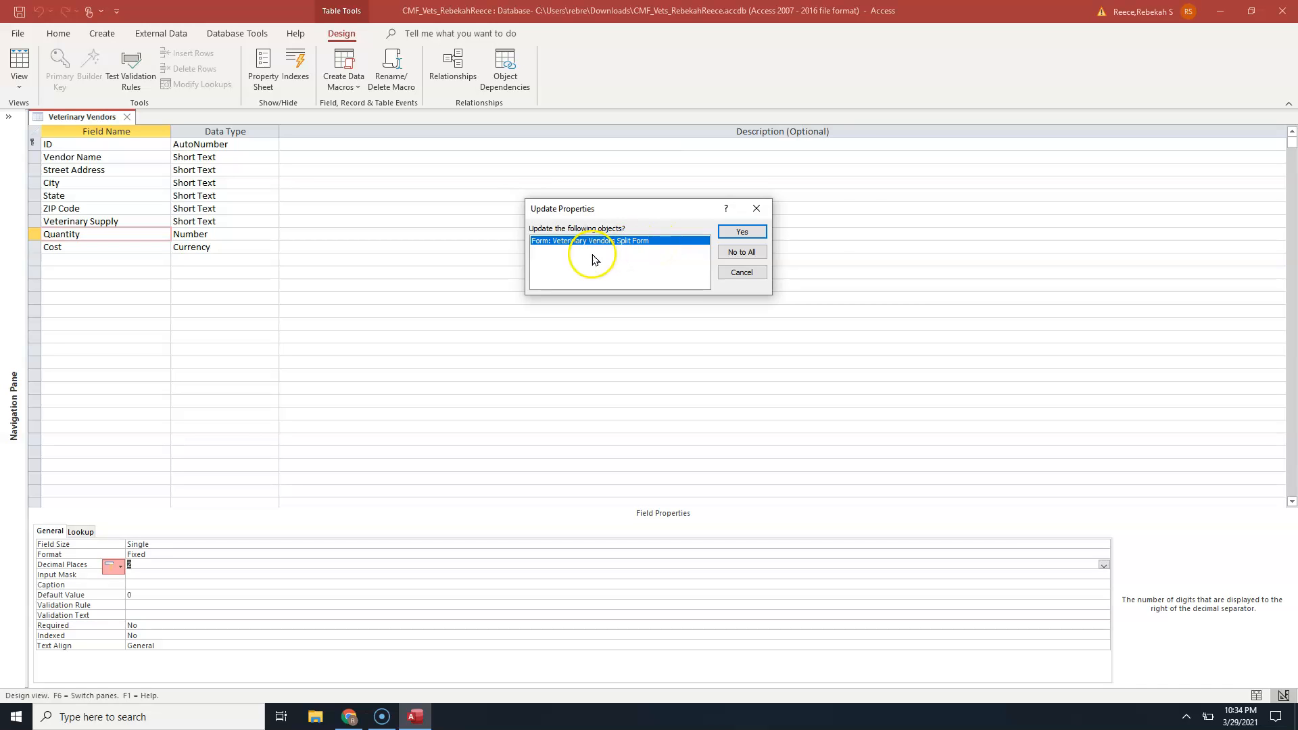
pyautogui.click(753, 229)
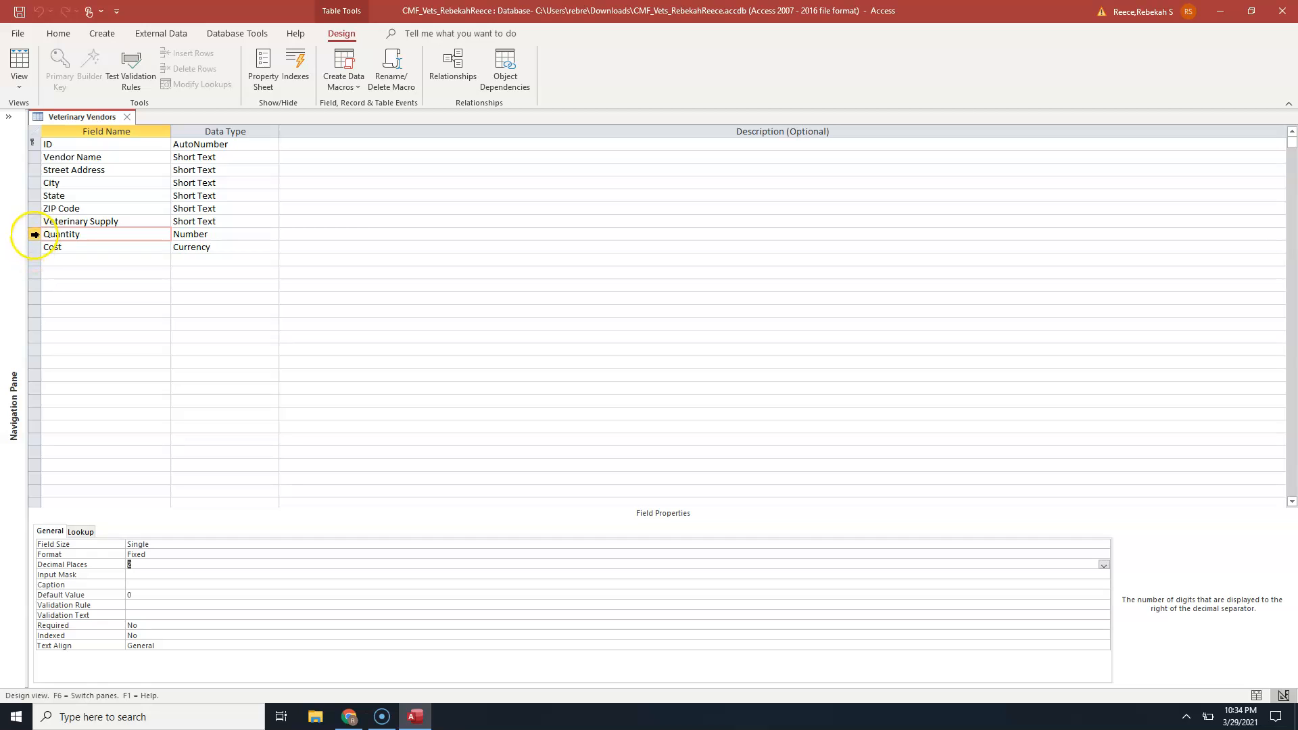
# Insert a new row above the Quantity field and name the new field Product Type.
pyautogui.rightClick(34, 235)
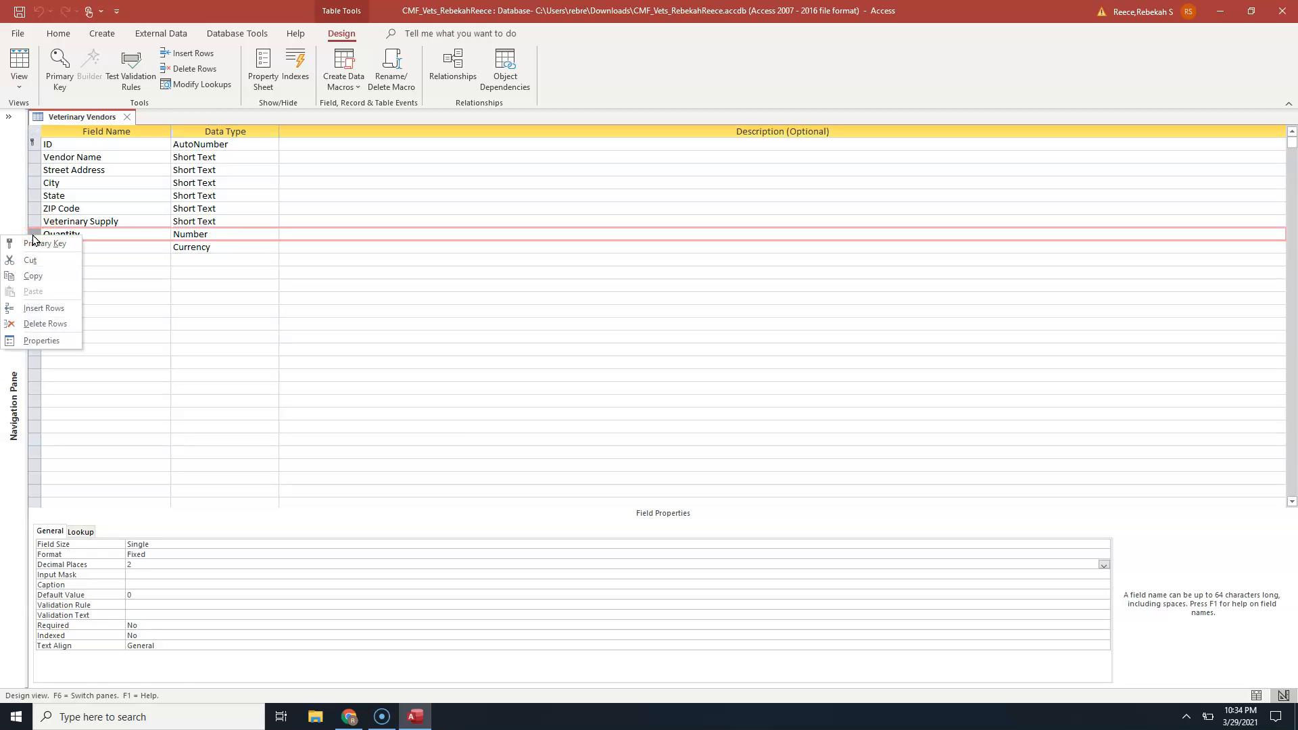
pyautogui.click(63, 308)
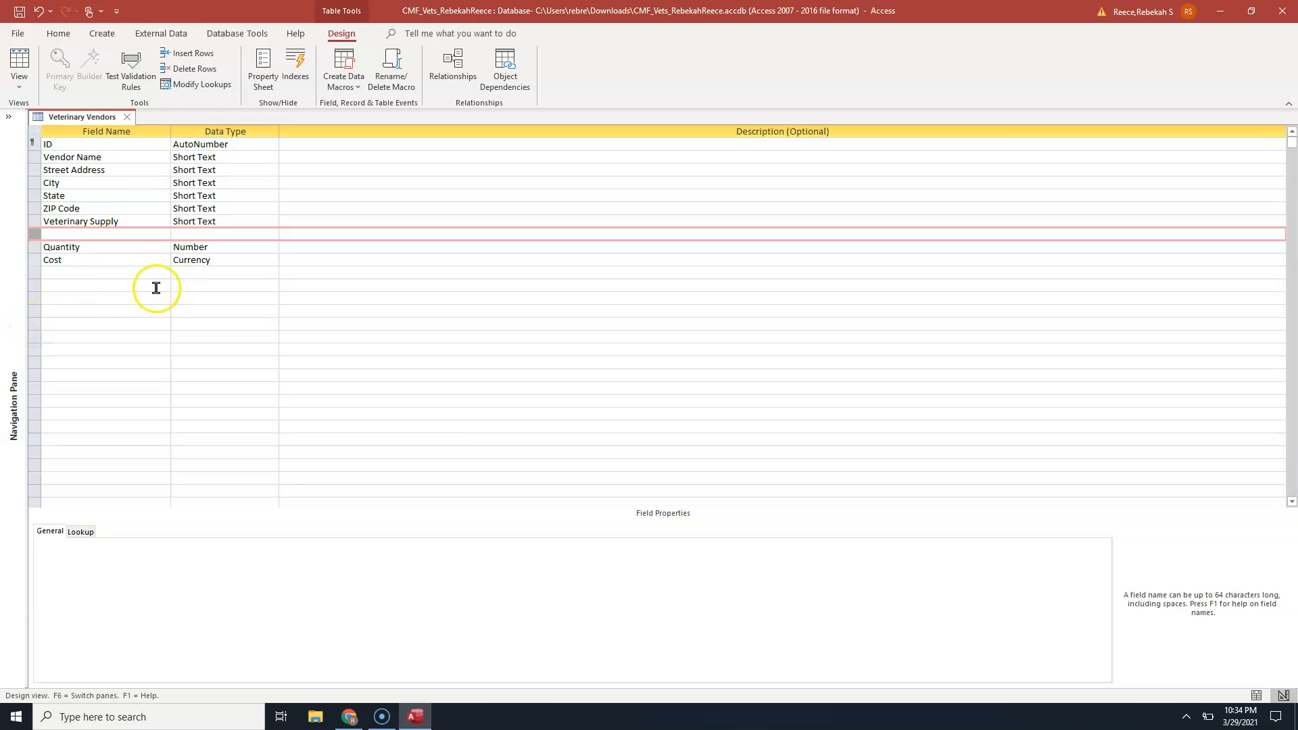
pyautogui.click(154, 231)
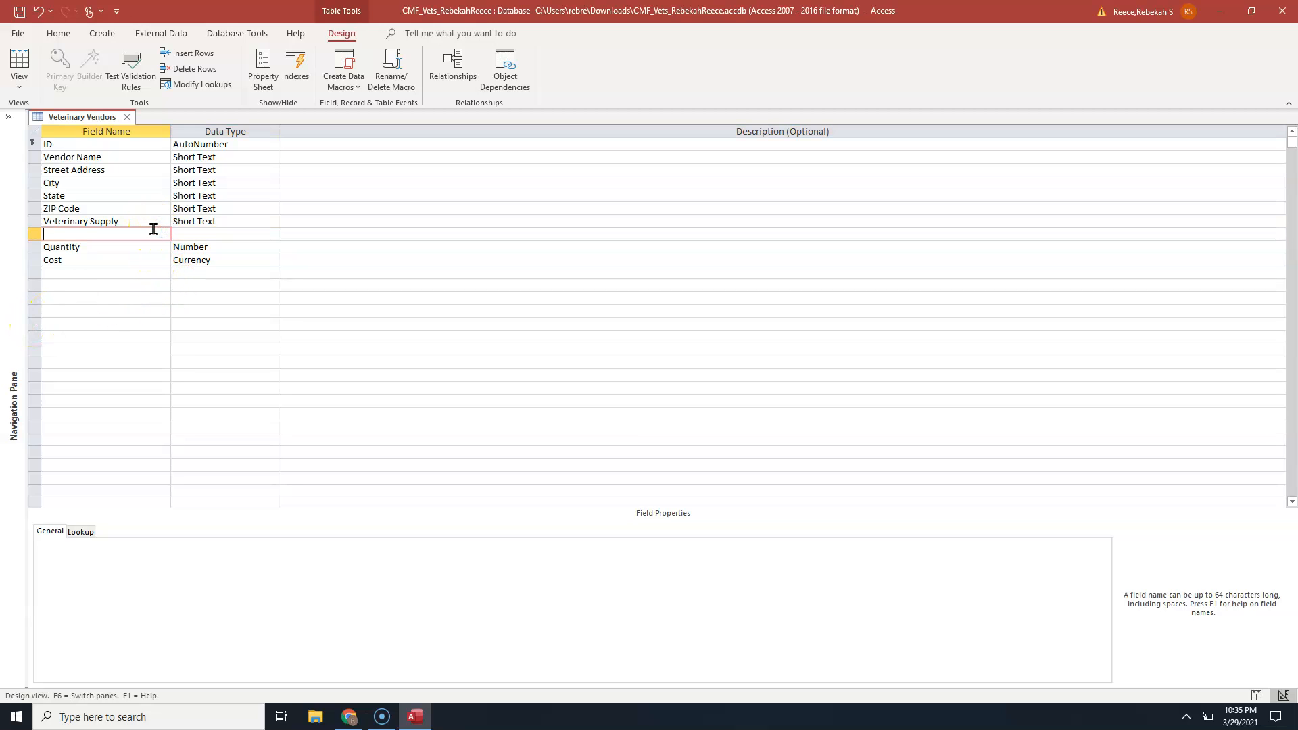
pyautogui.write('Product Type')
pyautogui.press('Tab')
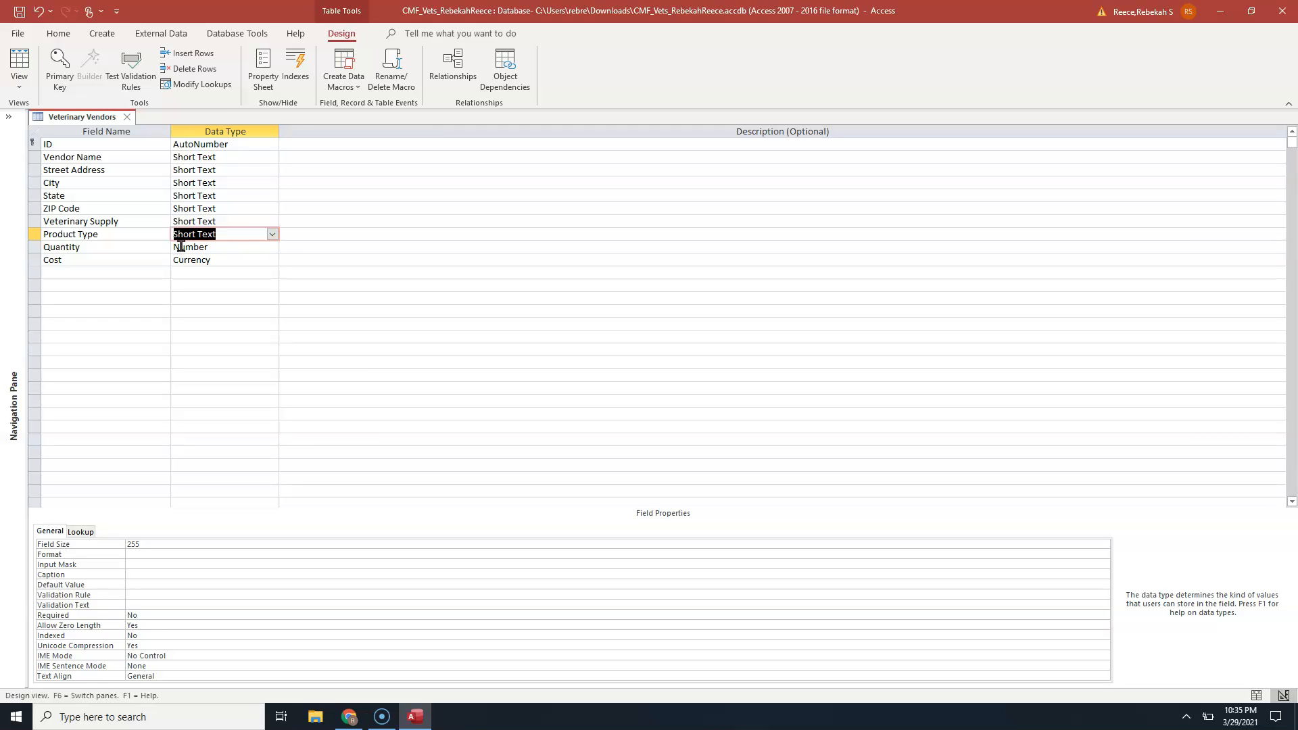
pyautogui.click(273, 235)
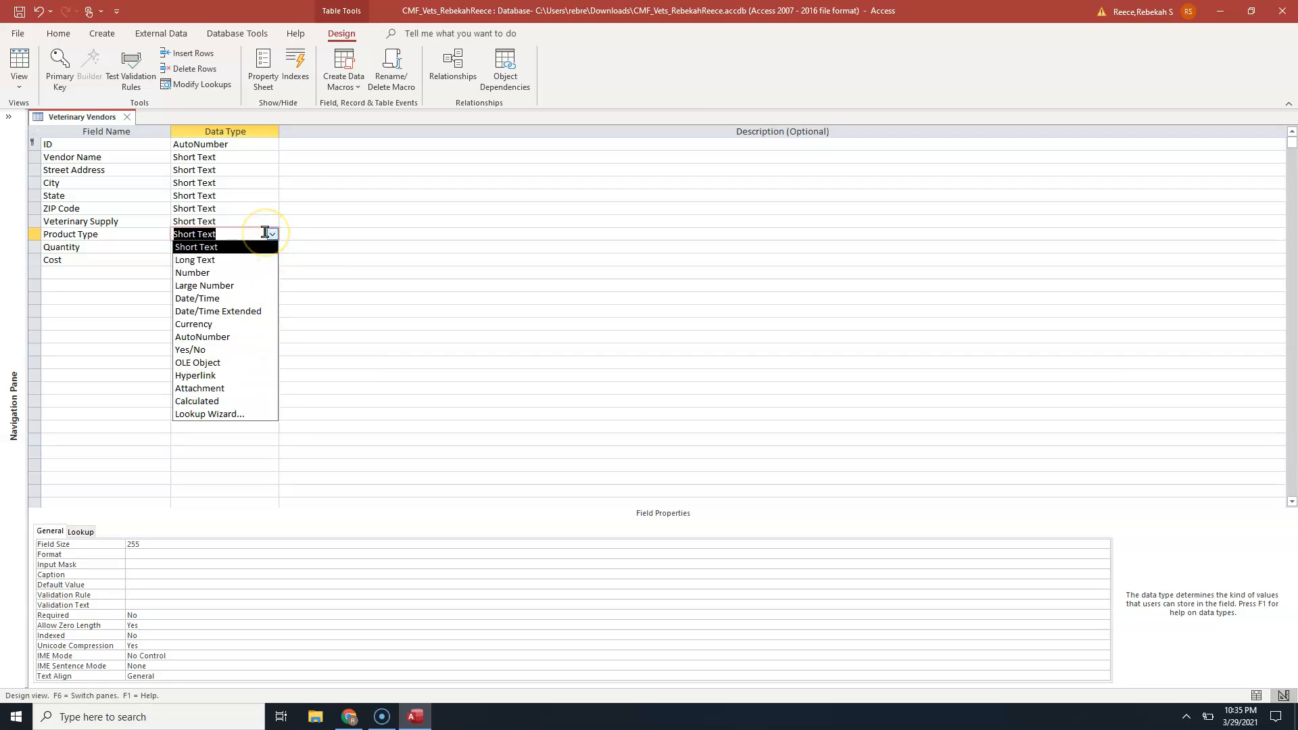
pyautogui.click(238, 413)
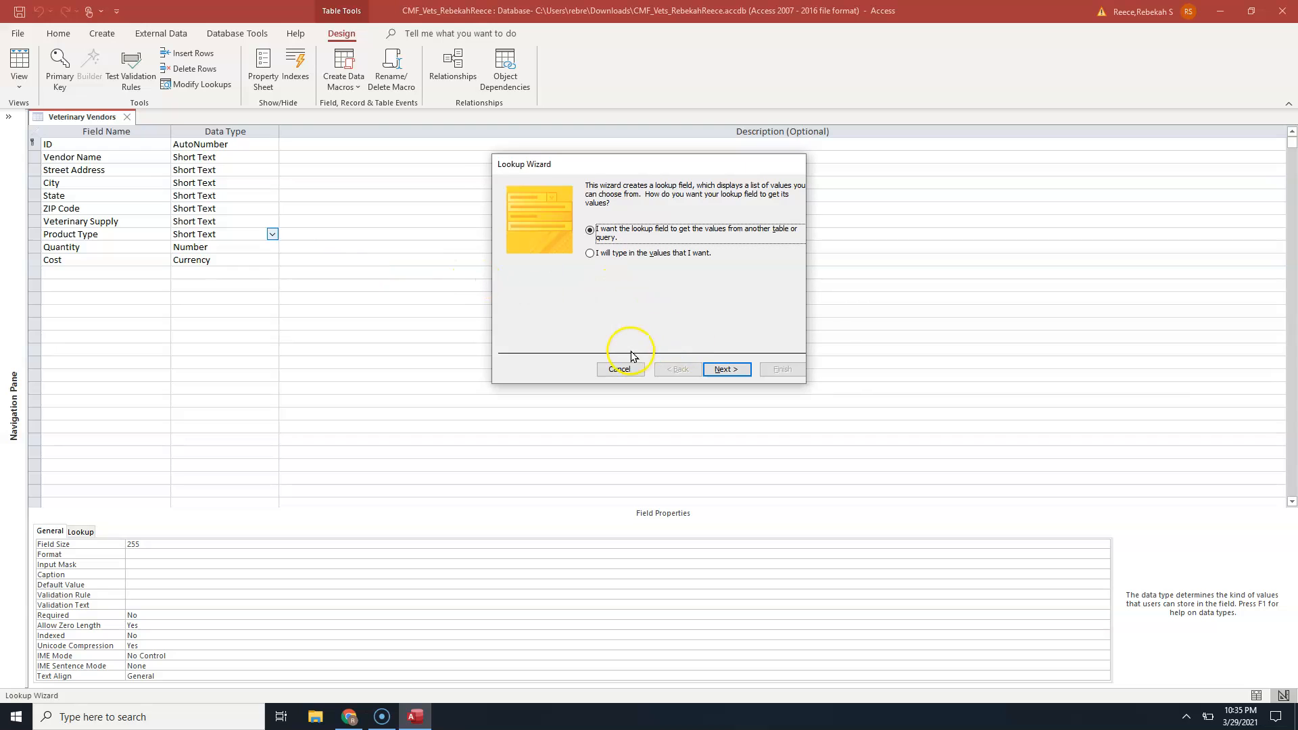
pyautogui.click(619, 368)
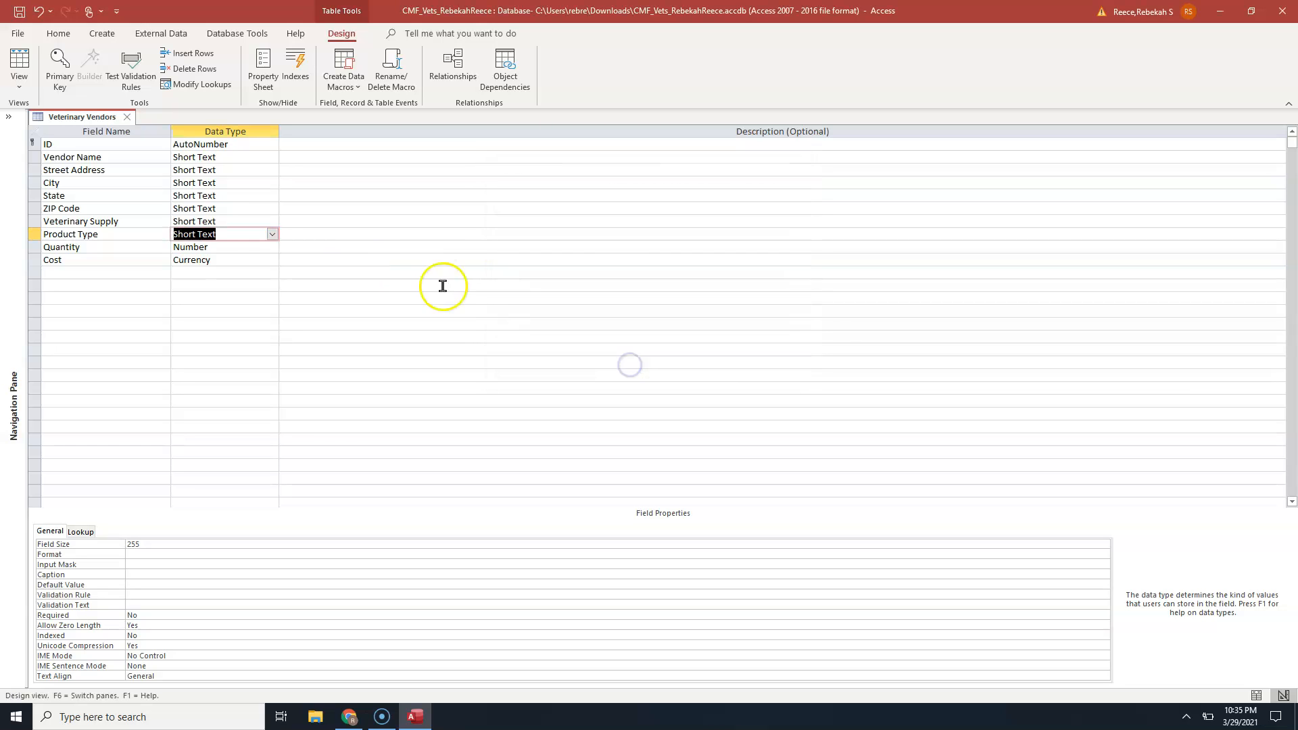
# Start the Lookup Wizard for the Product Type field and choose to type in the lookup values.
pyautogui.click(272, 234)
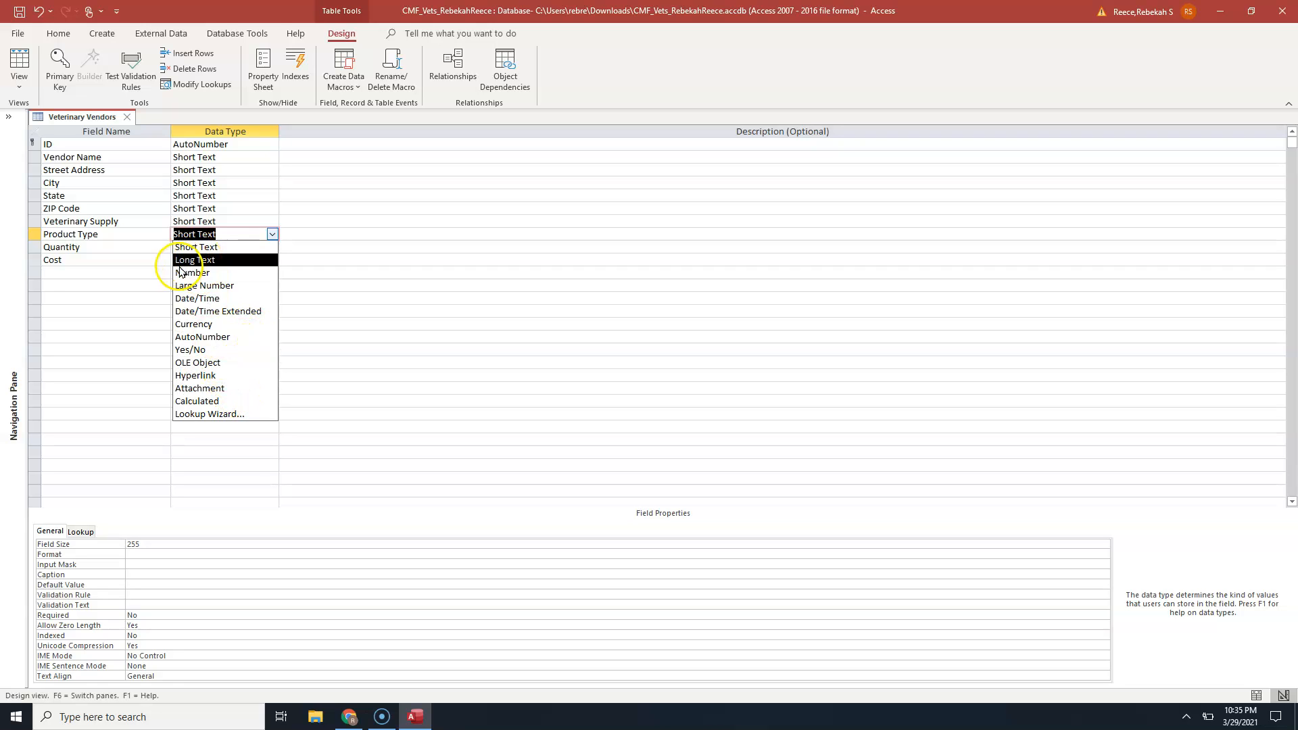
pyautogui.click(207, 415)
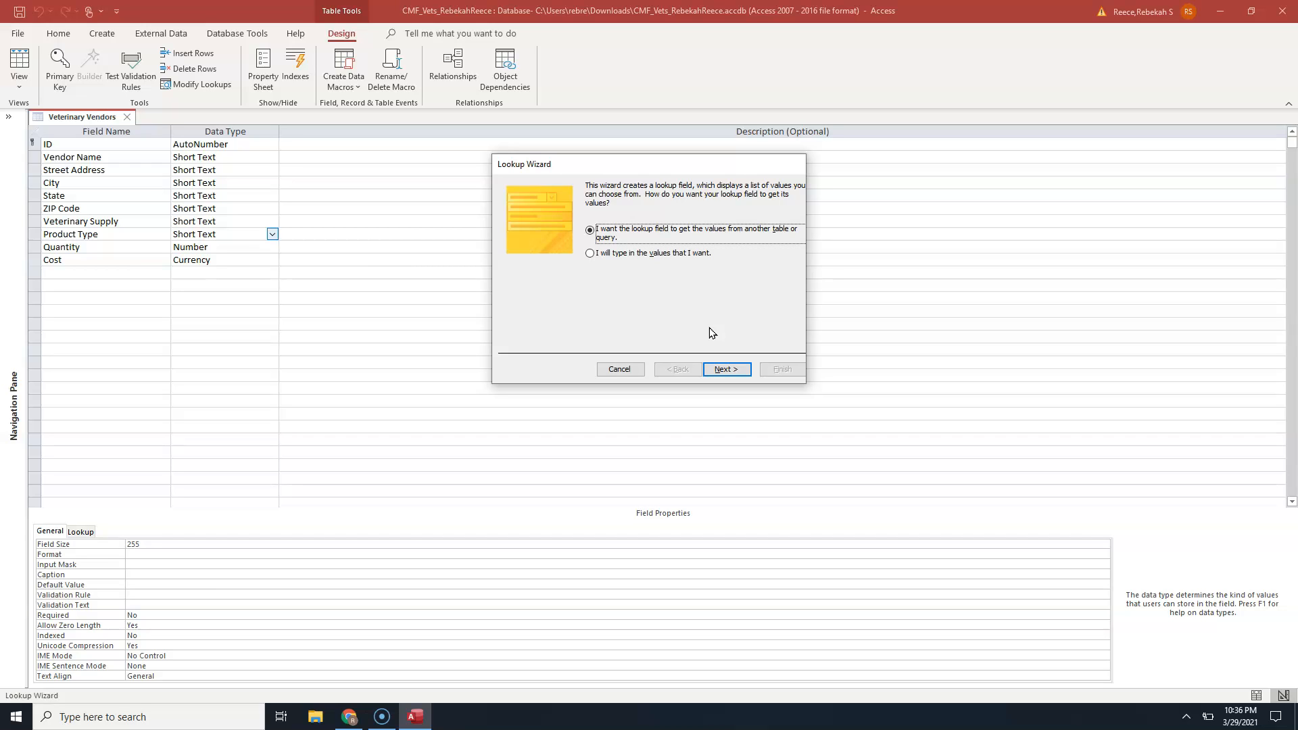
pyautogui.click(589, 254)
pyautogui.click(745, 370)
# Enter VAC, MC and SUP as the lookup values, one per row in the single column.
pyautogui.click(556, 265)
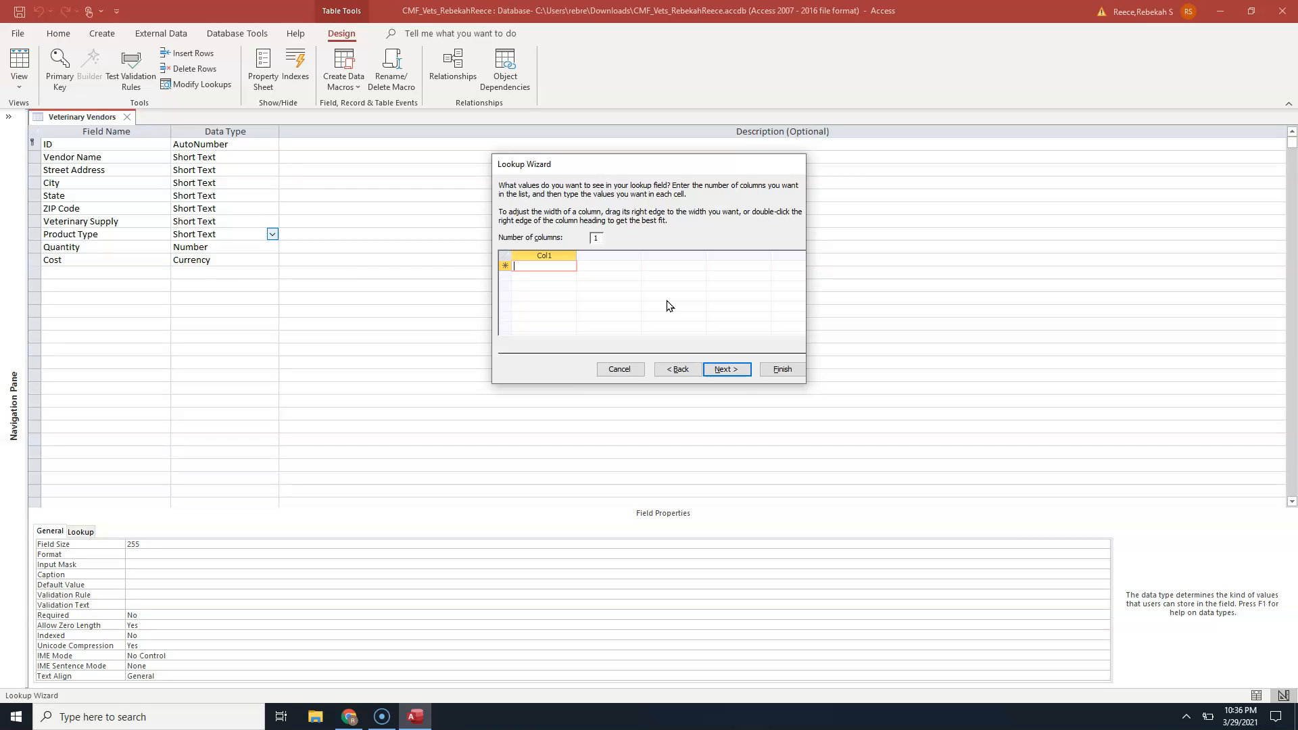
pyautogui.write('VAC')
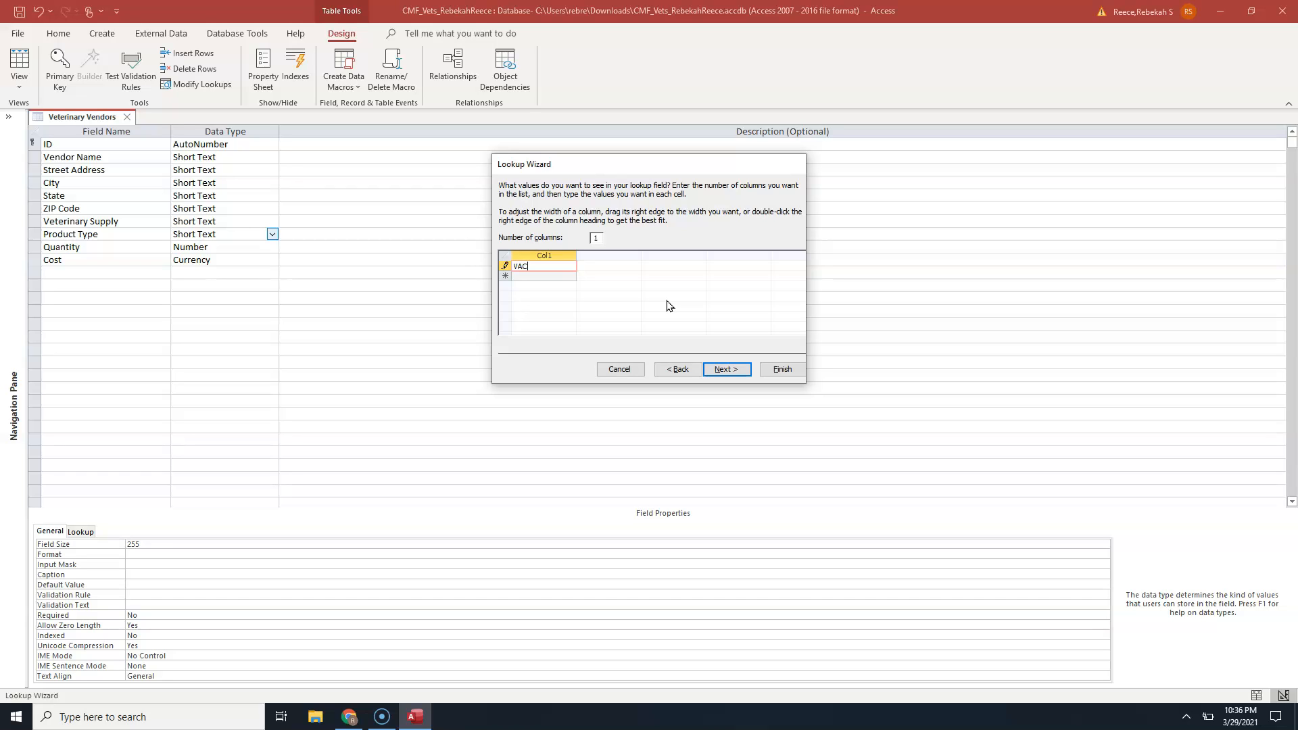
pyautogui.press('Down')
pyautogui.write('MC')
pyautogui.press('Down')
pyautogui.write('S')
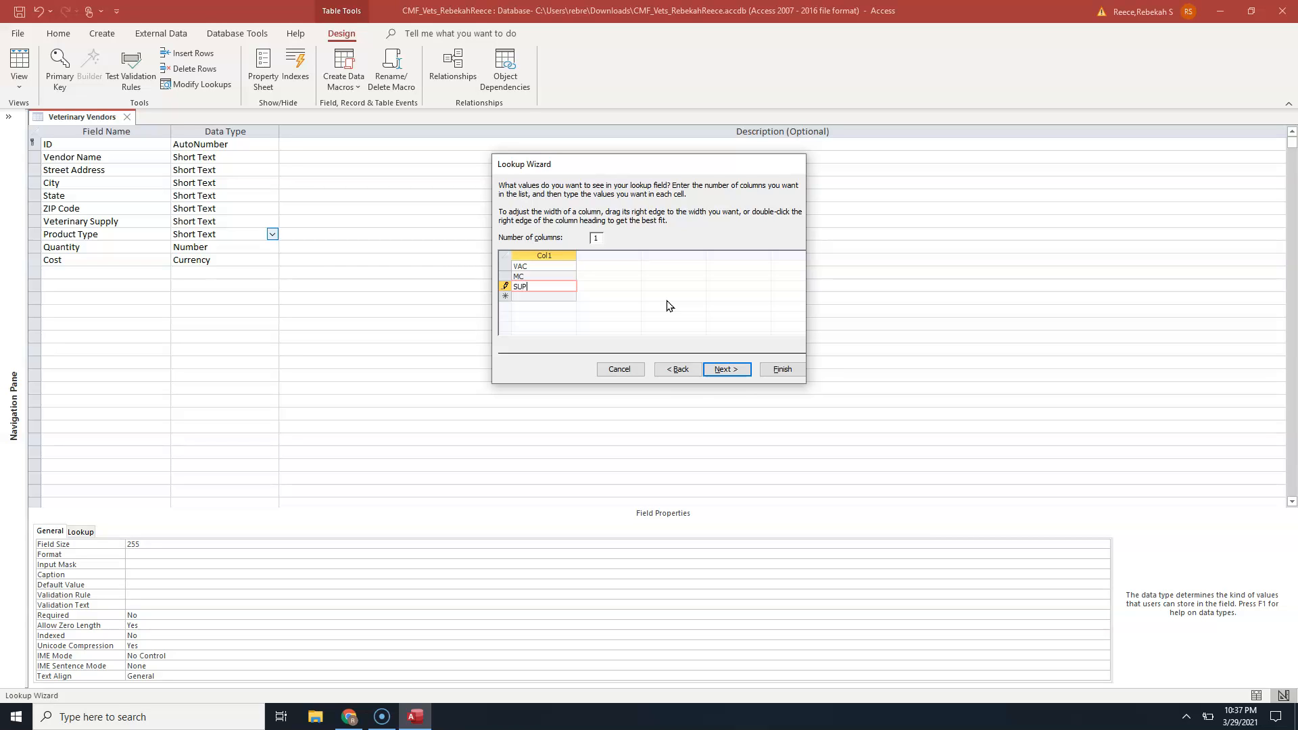
pyautogui.press('Down')
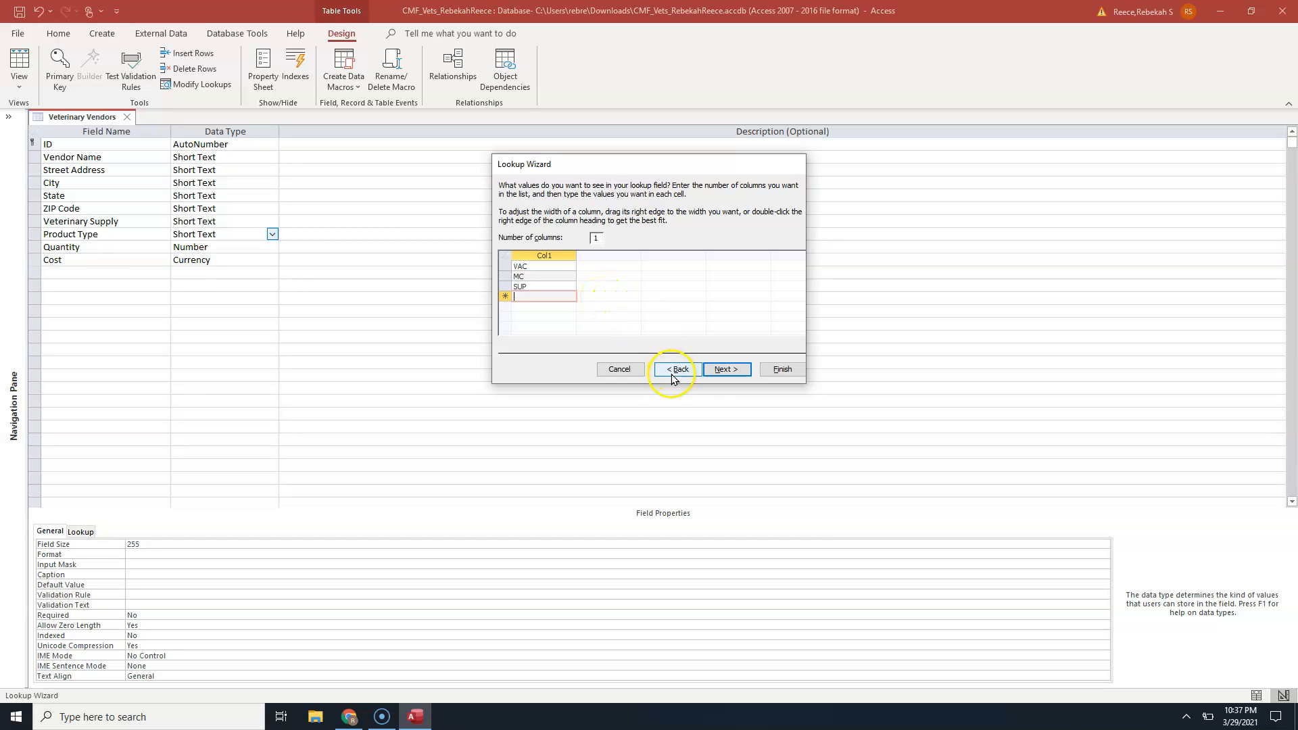
# Finish the Lookup Wizard, keeping Product Type as the lookup field's label.
pyautogui.click(718, 370)
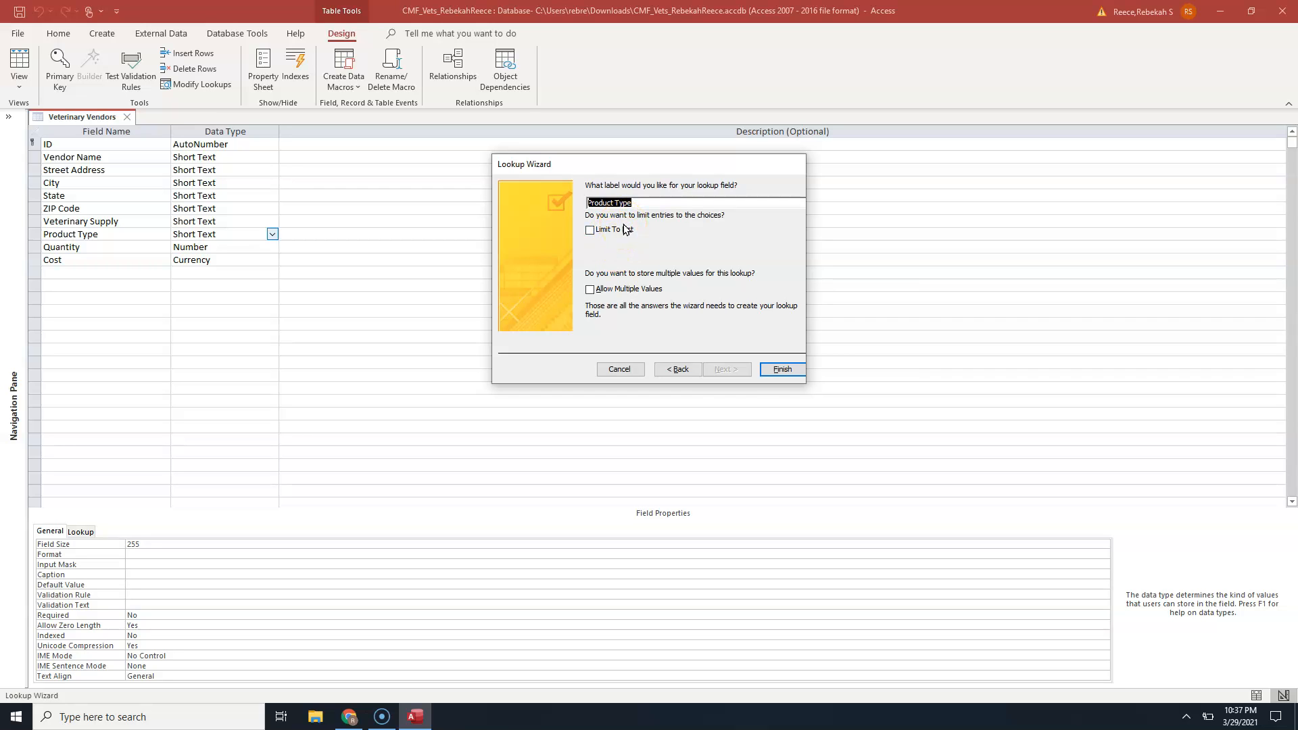
pyautogui.click(646, 205)
pyautogui.click(779, 366)
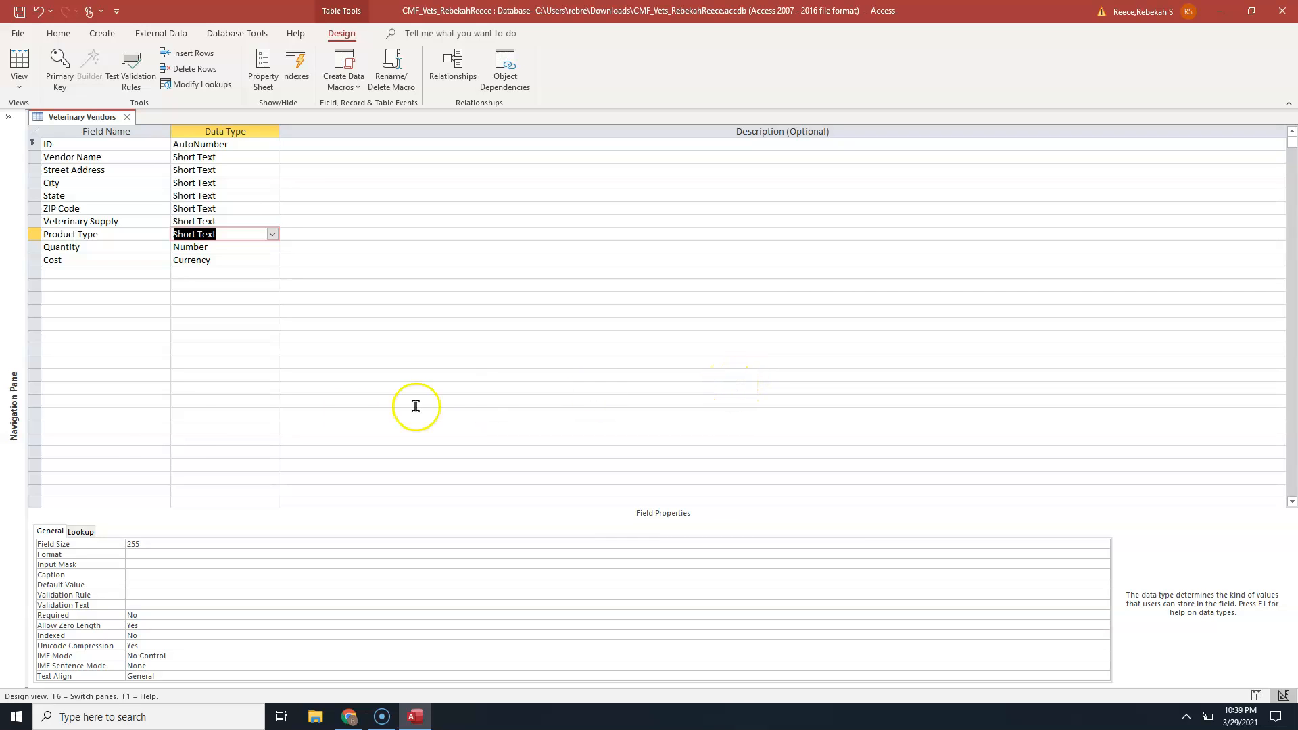
# Save the table while switching to Datasheet View and widen the Product Type column to fit its heading.
pyautogui.click(19, 58)
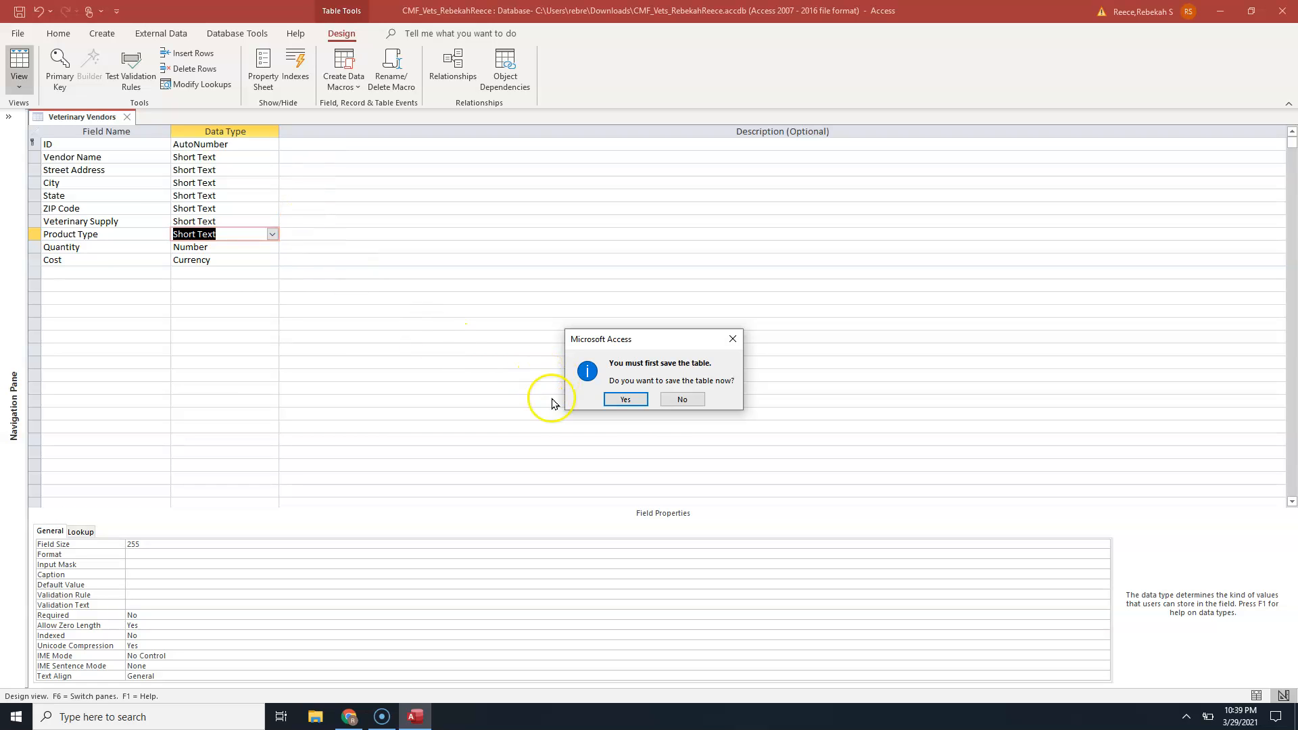
pyautogui.click(626, 401)
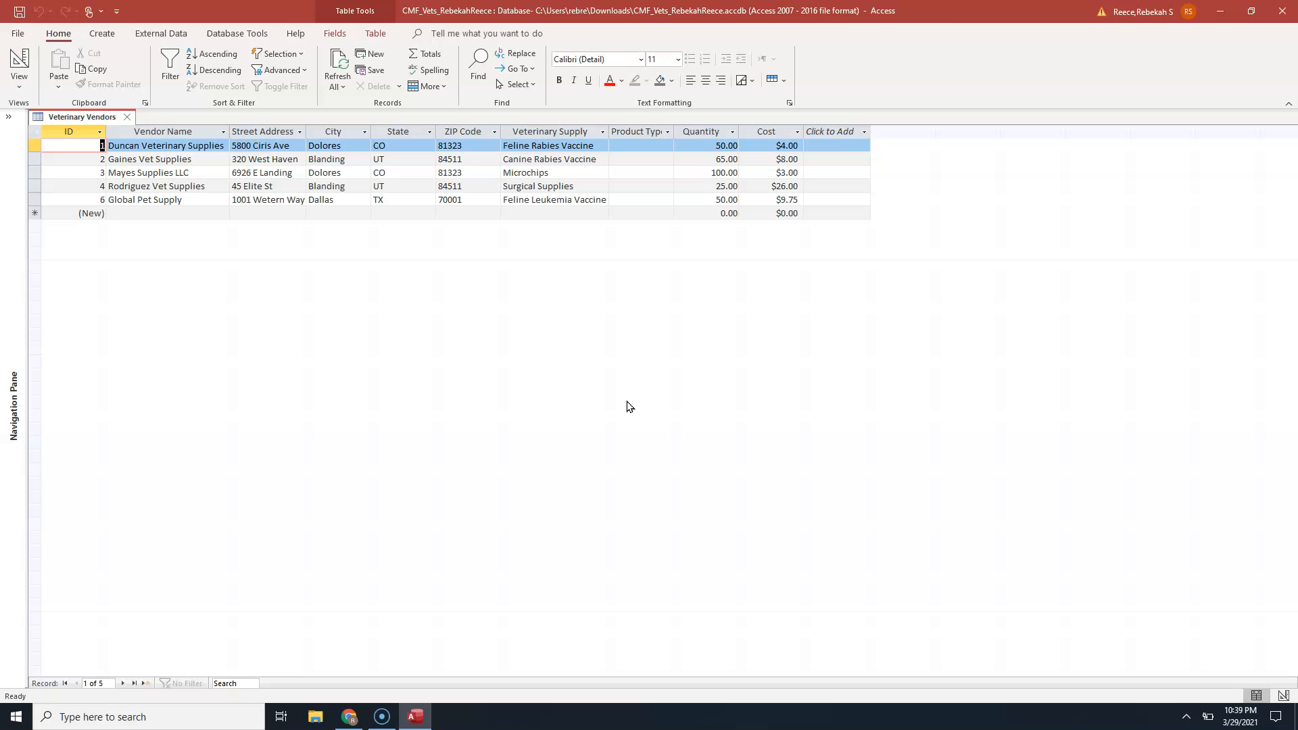
pyautogui.doubleClick(673, 131)
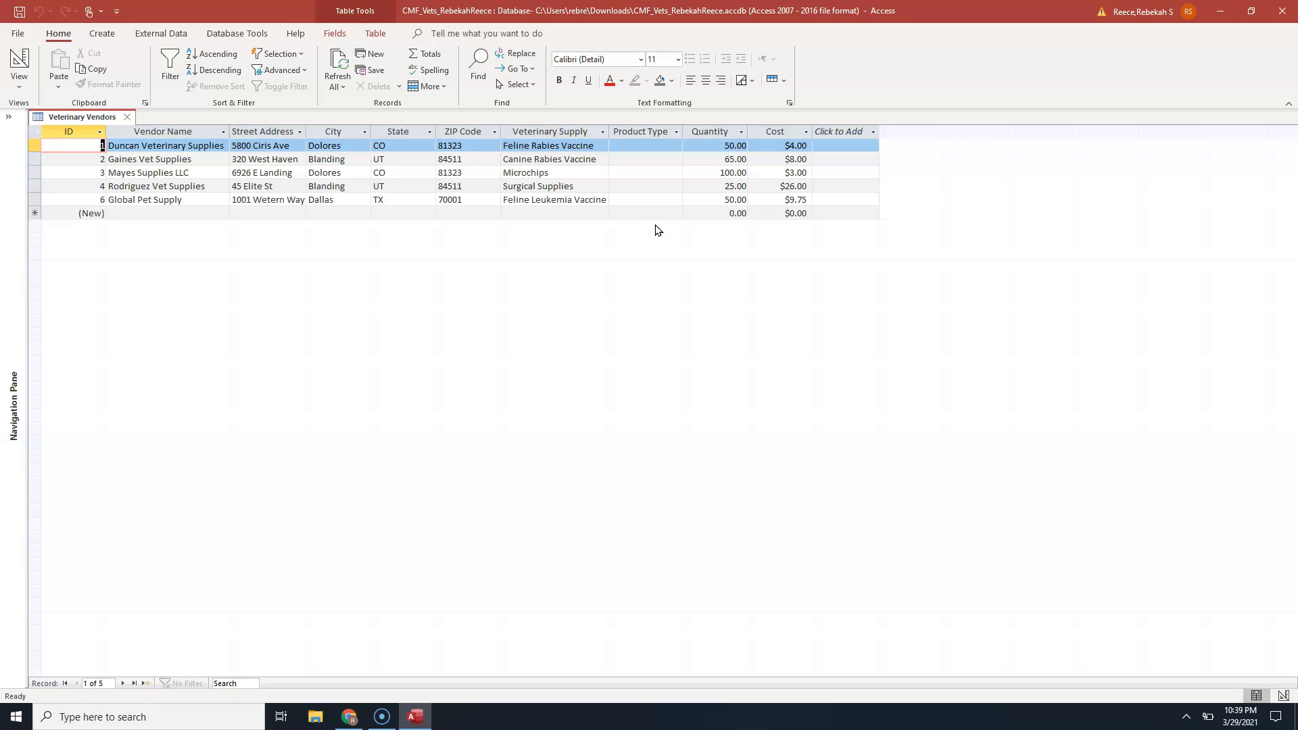
# Close the Veterinary Vendors table with its layout changes saved, and open the Appointments table in Design View.
pyautogui.click(128, 117)
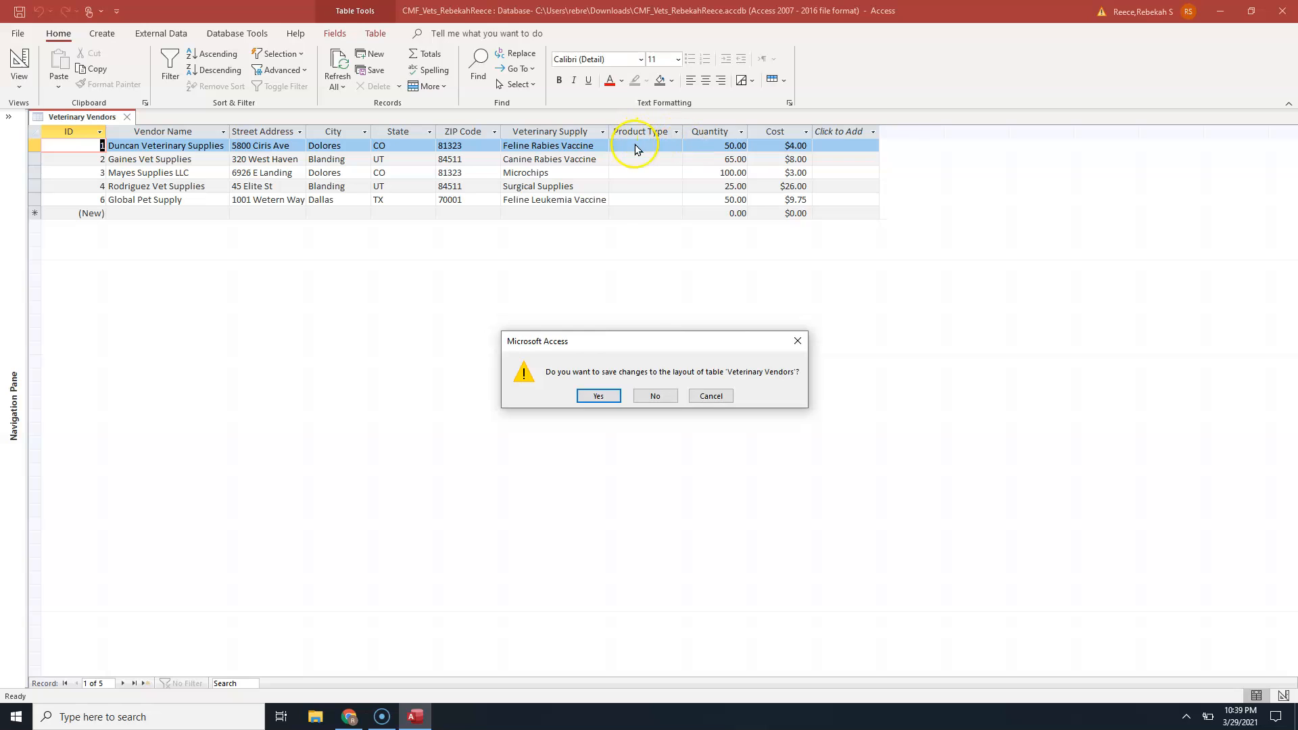
pyautogui.click(599, 396)
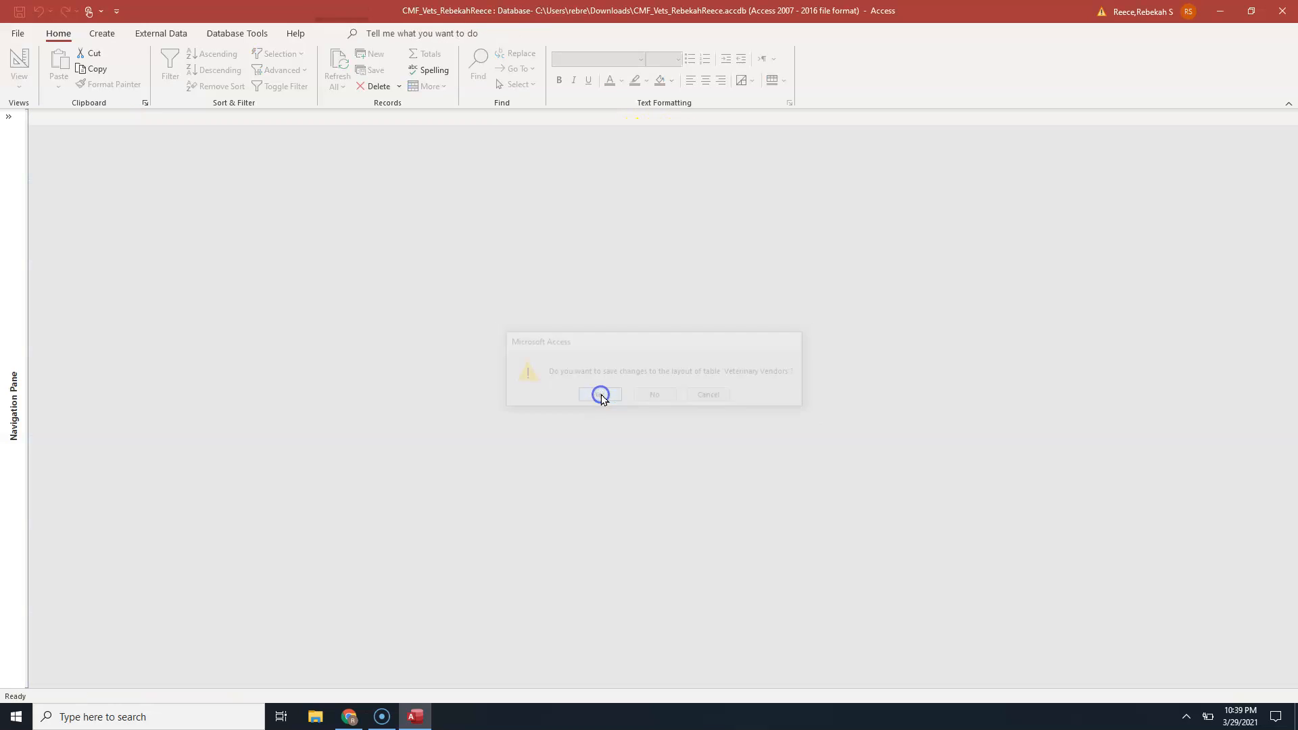
pyautogui.click(9, 117)
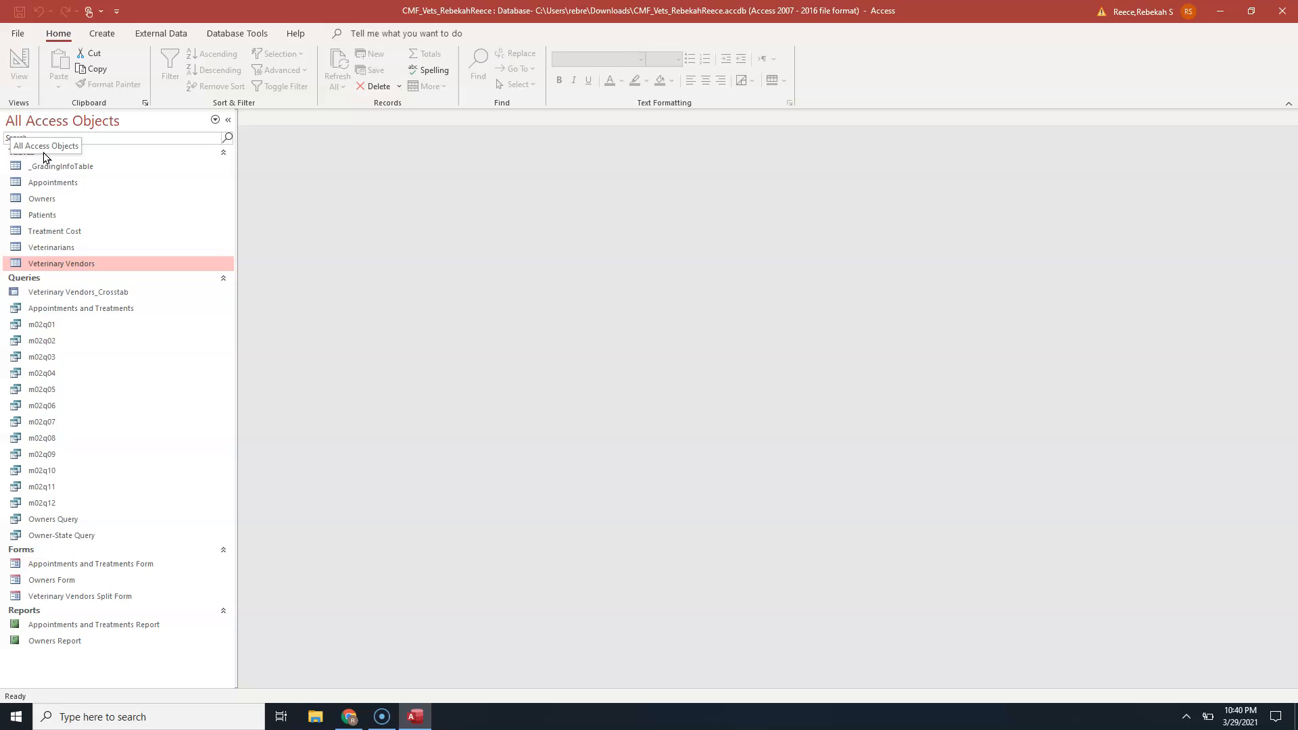
pyautogui.rightClick(69, 183)
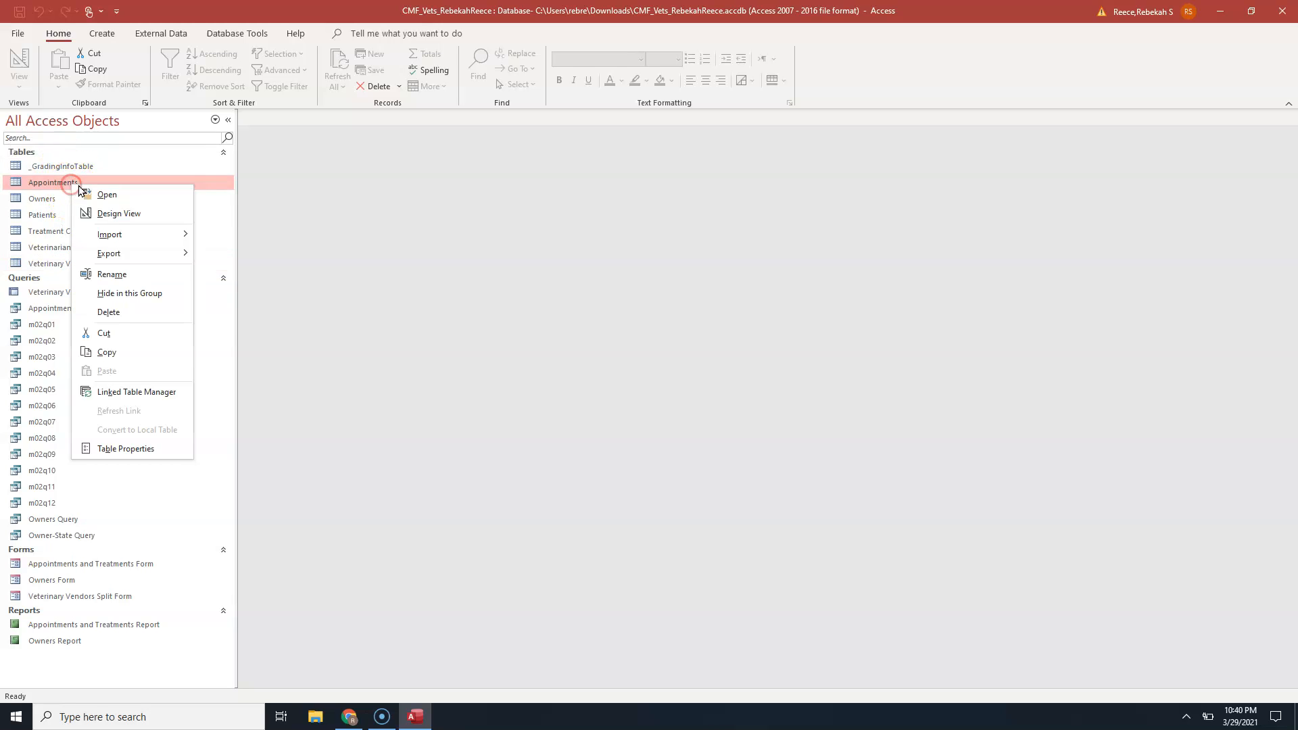
pyautogui.click(131, 215)
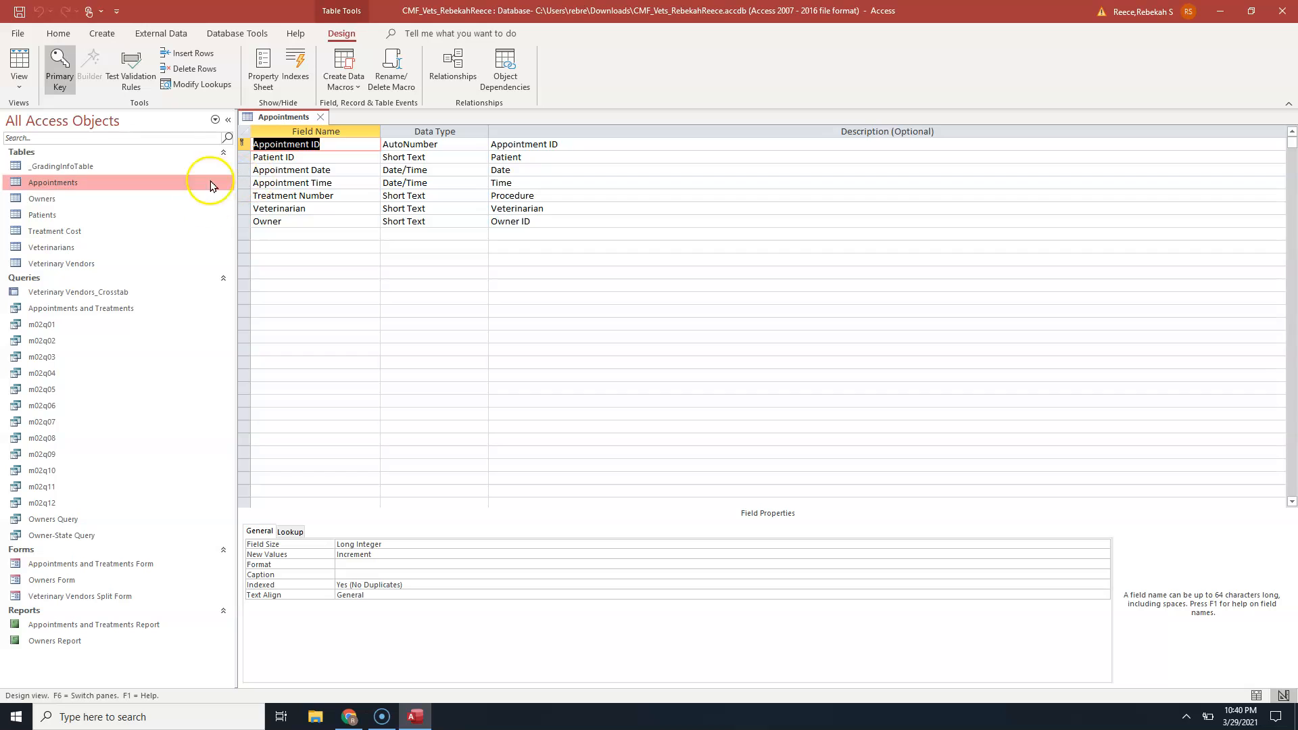
# Insert a blank row above the Treatment Number field in the Appointments table.
pyautogui.click(245, 197)
pyautogui.rightClick(247, 196)
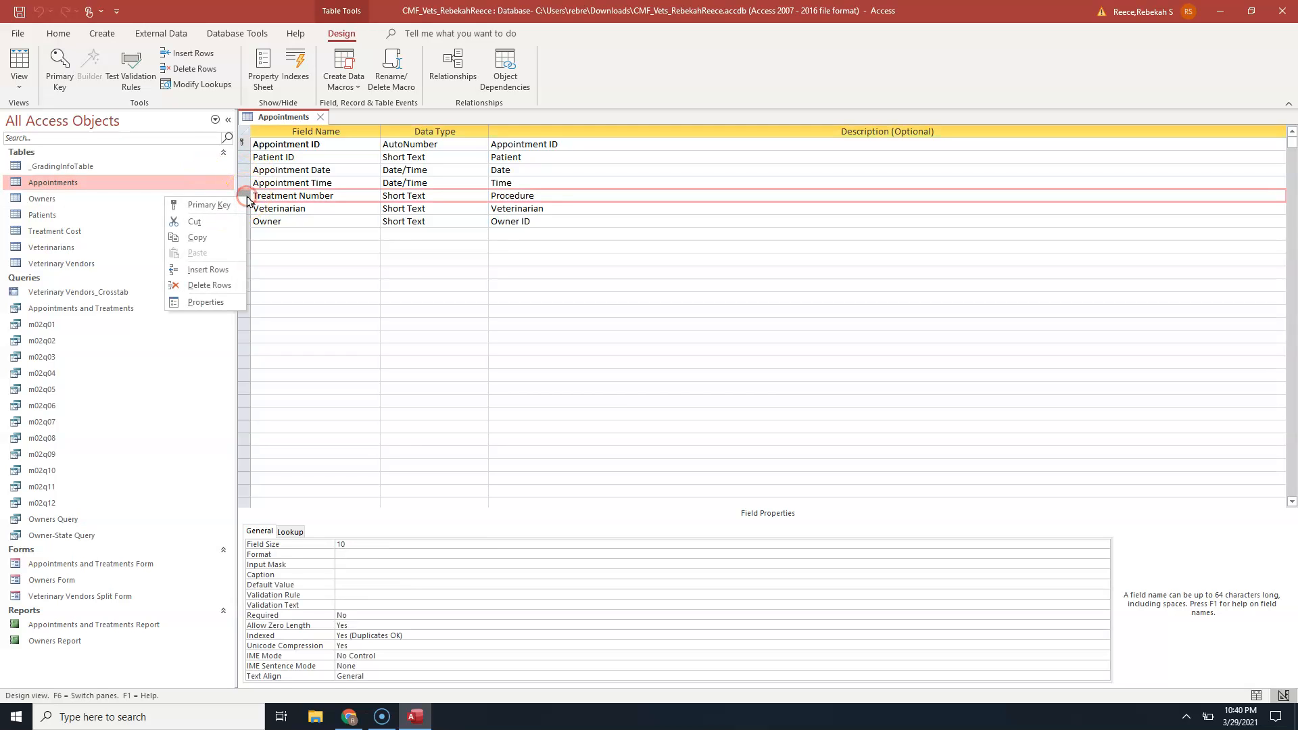
pyautogui.click(223, 269)
pyautogui.click(270, 196)
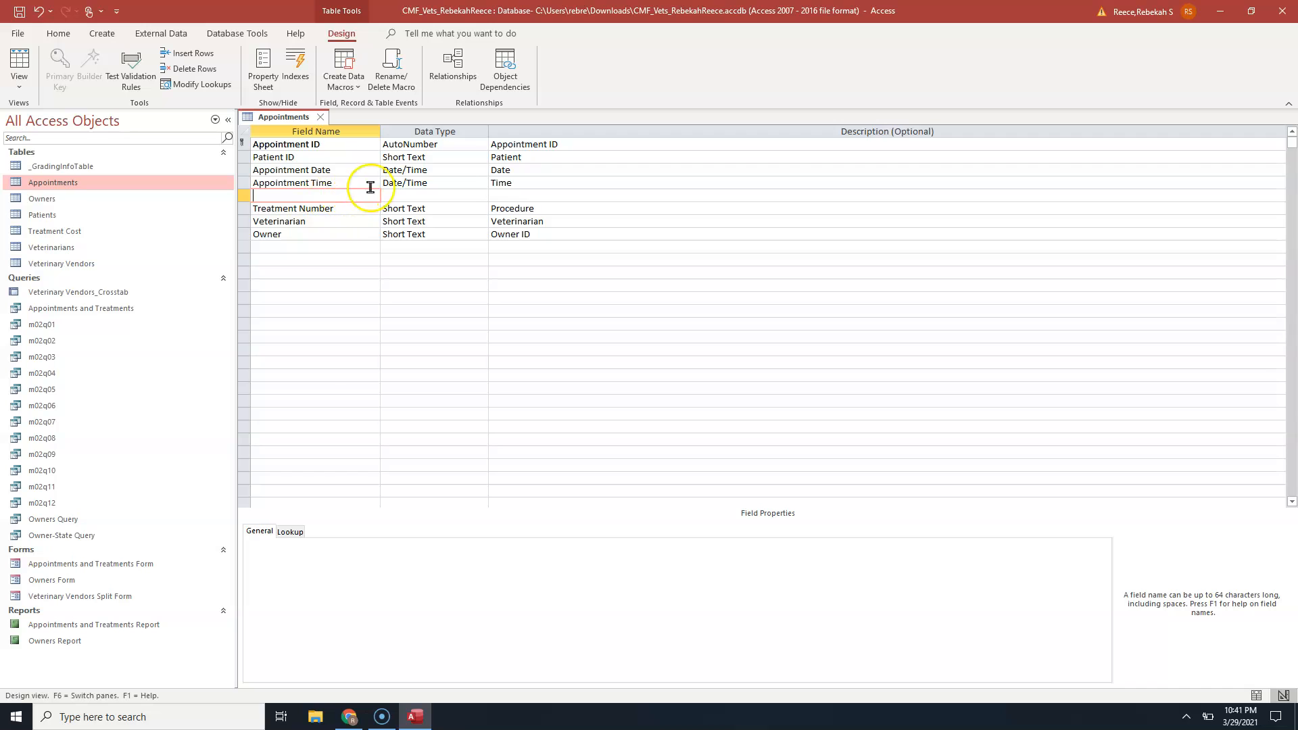
# Start the Lookup Wizard for the Treatment Number field and choose to type in the lookup values.
pyautogui.click(436, 207)
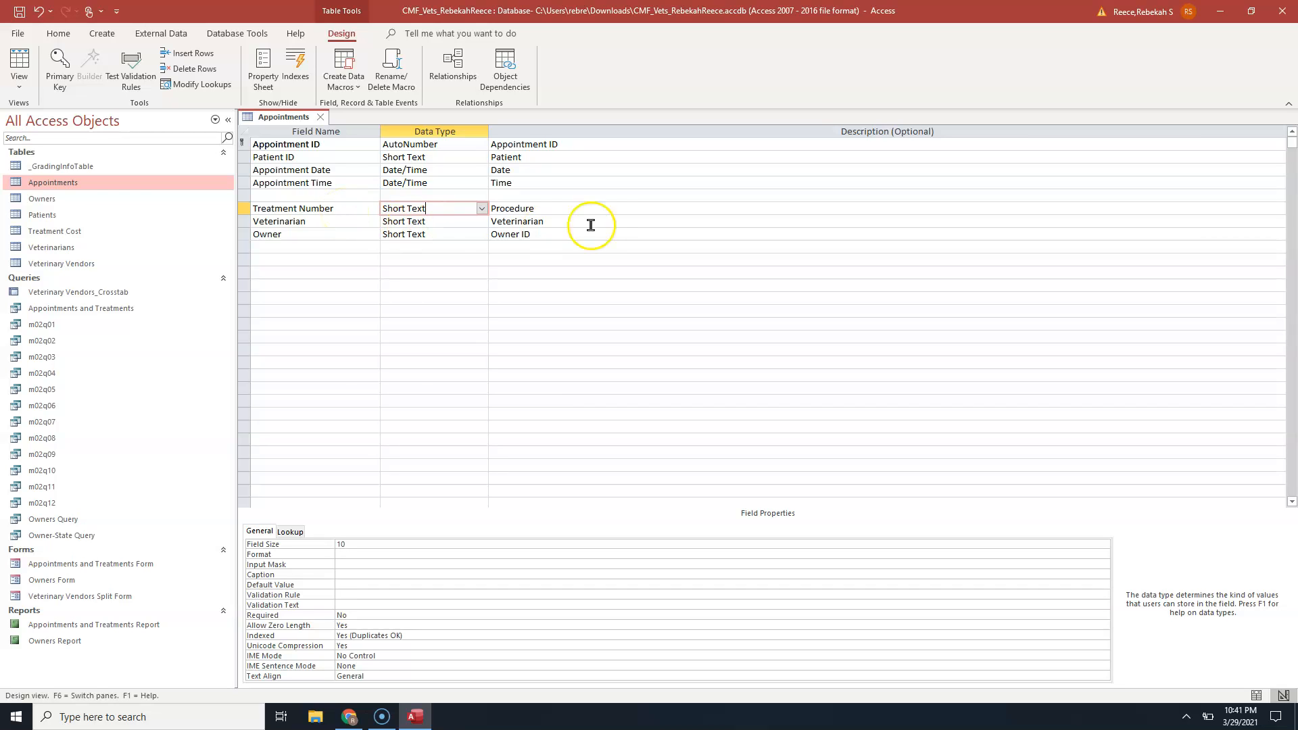
pyautogui.click(482, 210)
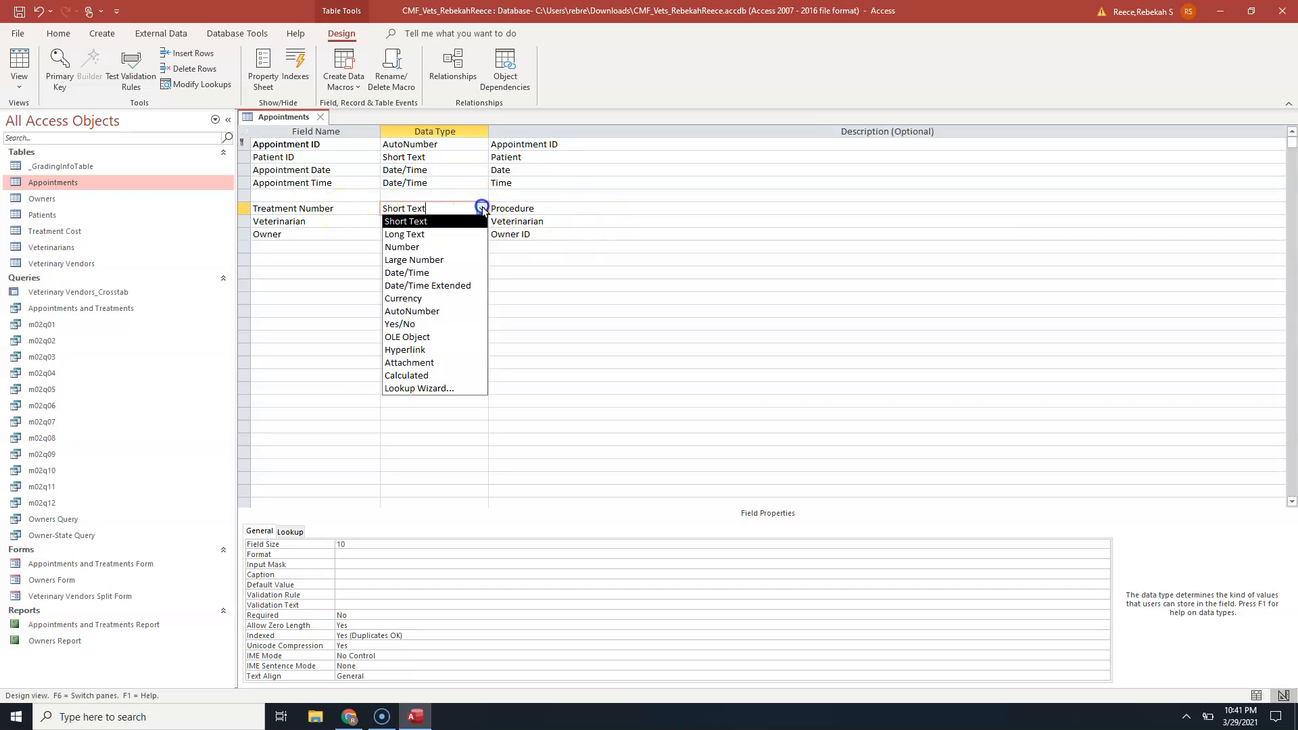
pyautogui.click(460, 380)
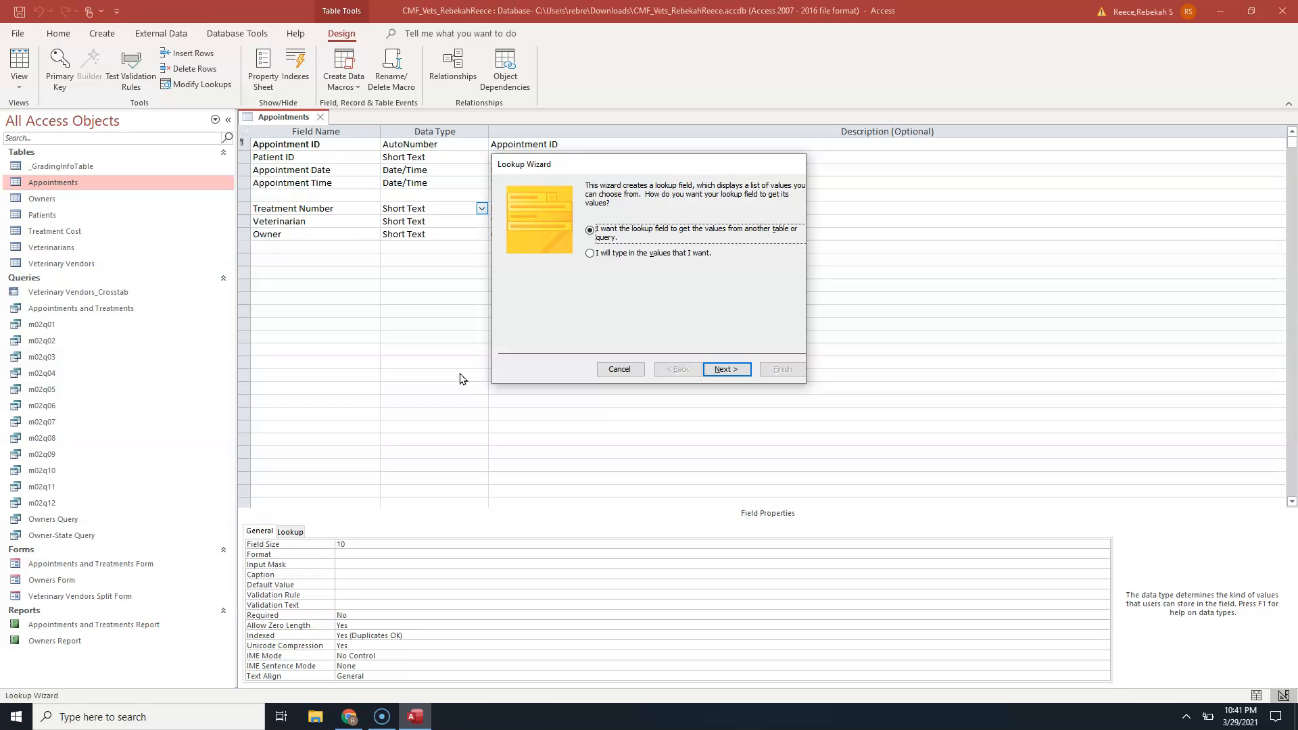
pyautogui.click(590, 253)
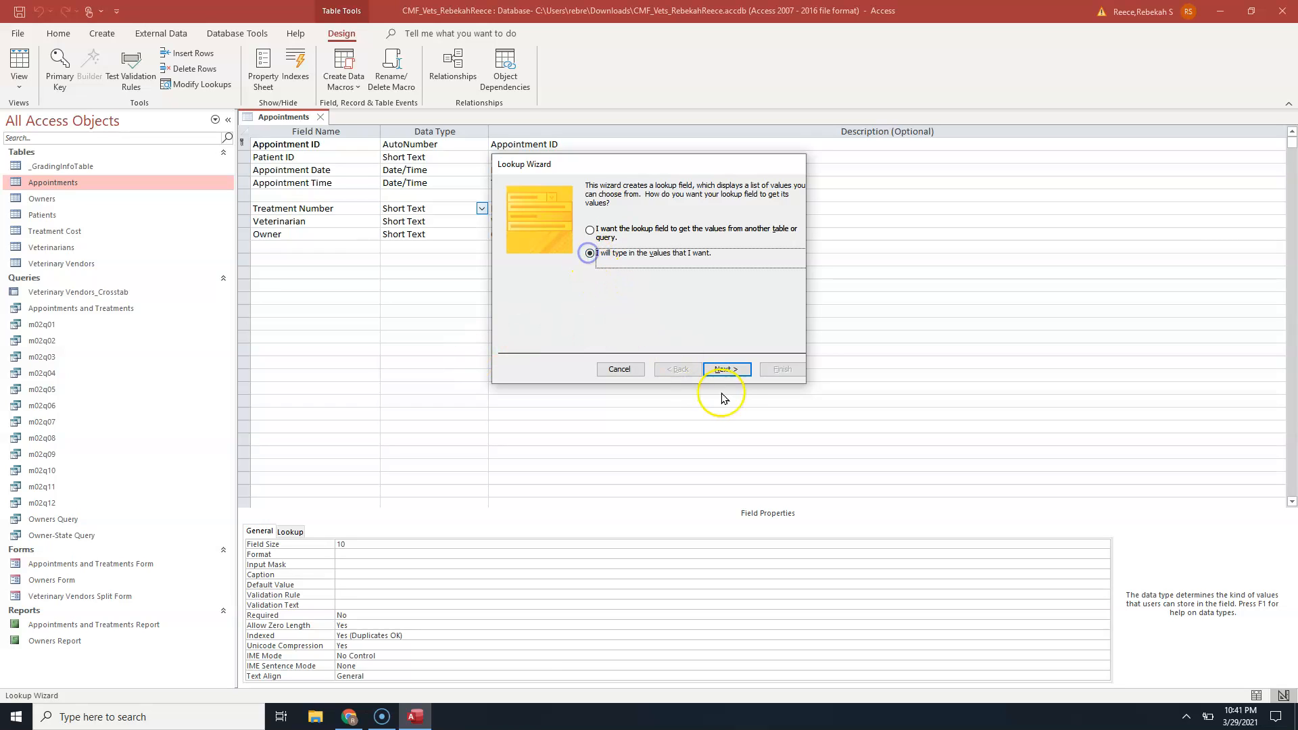
pyautogui.click(724, 369)
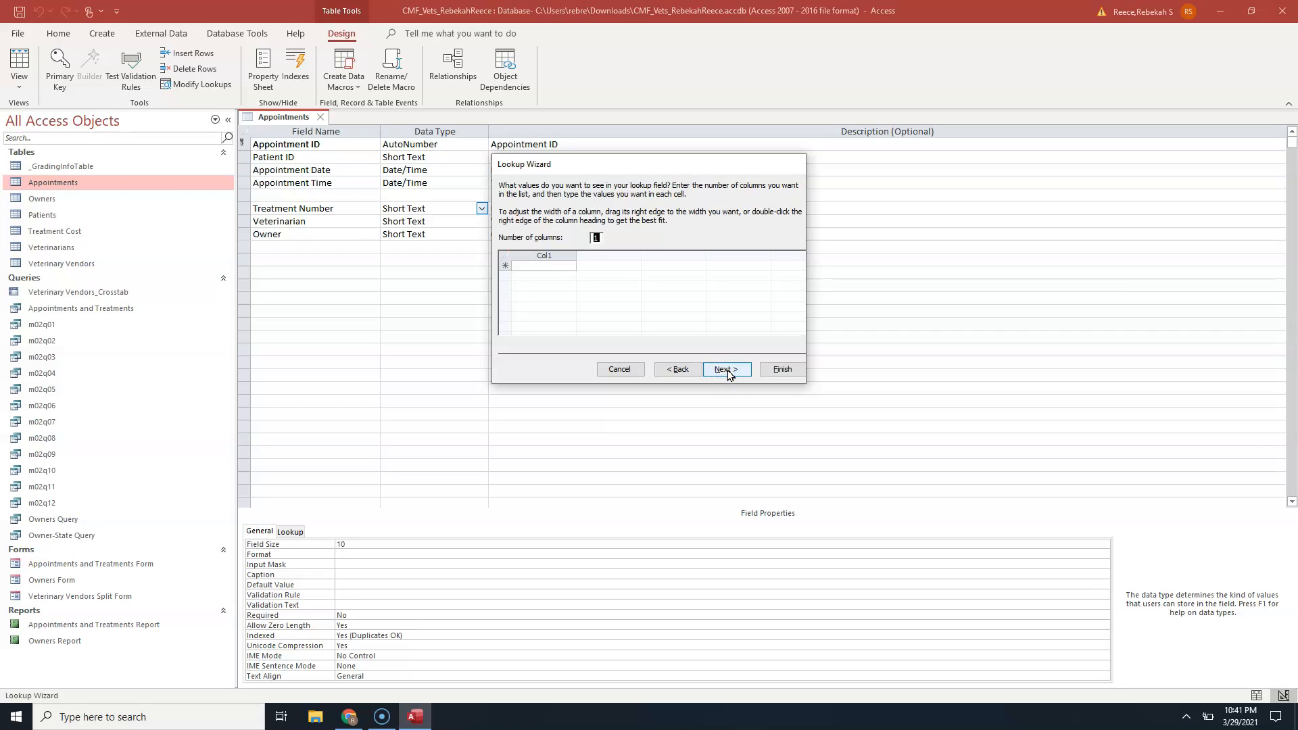
# Enter T-1 through T-14 as the Treatment Number lookup values, one per row, and proceed to the wizard's label settings.
pyautogui.click(530, 265)
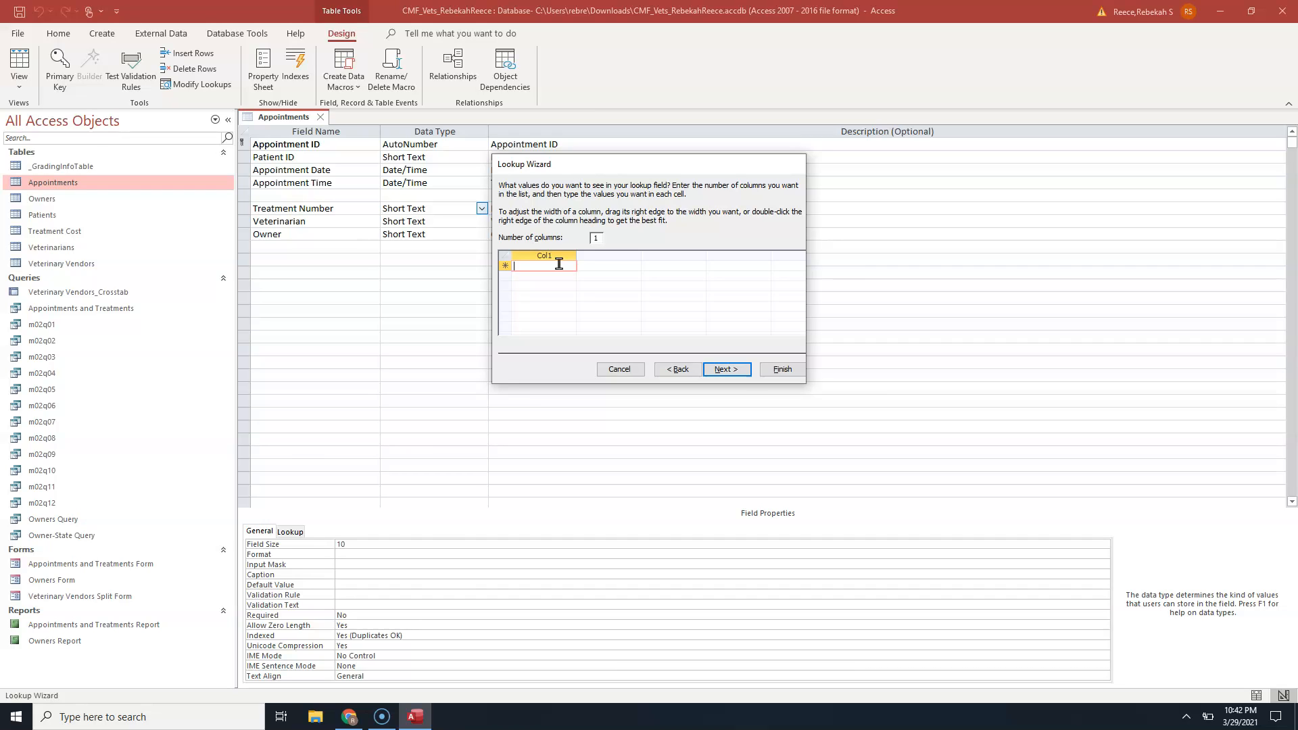
pyautogui.write('T-1')
pyautogui.press('Return')
pyautogui.write('T-2')
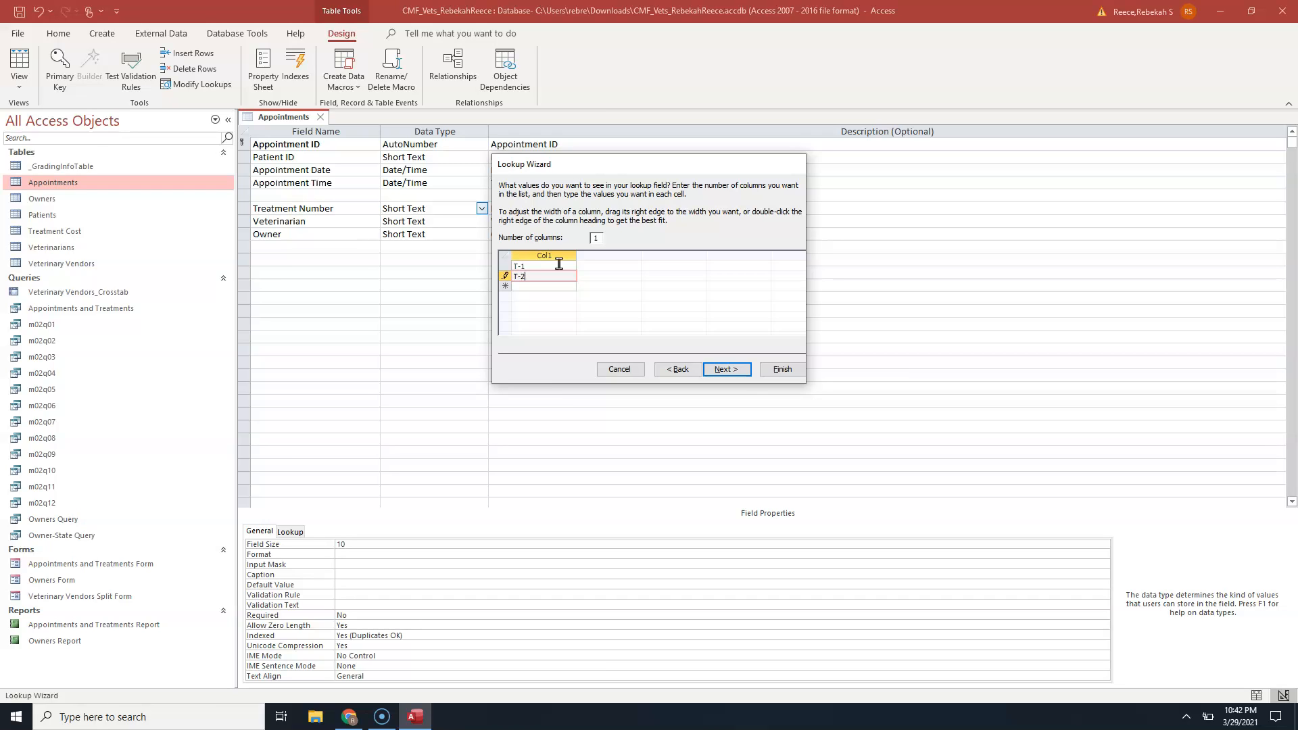
pyautogui.press('Return')
pyautogui.write('T-3')
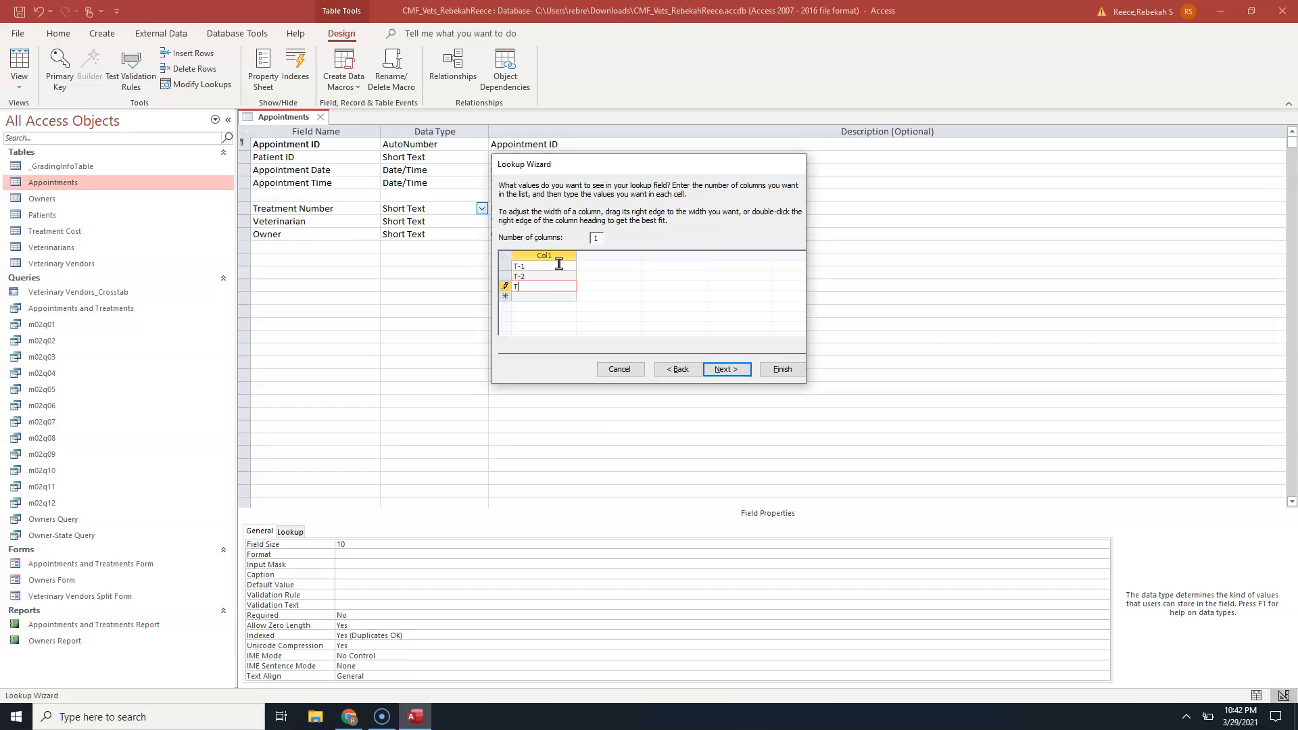
pyautogui.write('T-4')
pyautogui.press('Down')
pyautogui.write('T-5')
pyautogui.press('Down')
pyautogui.write('T')
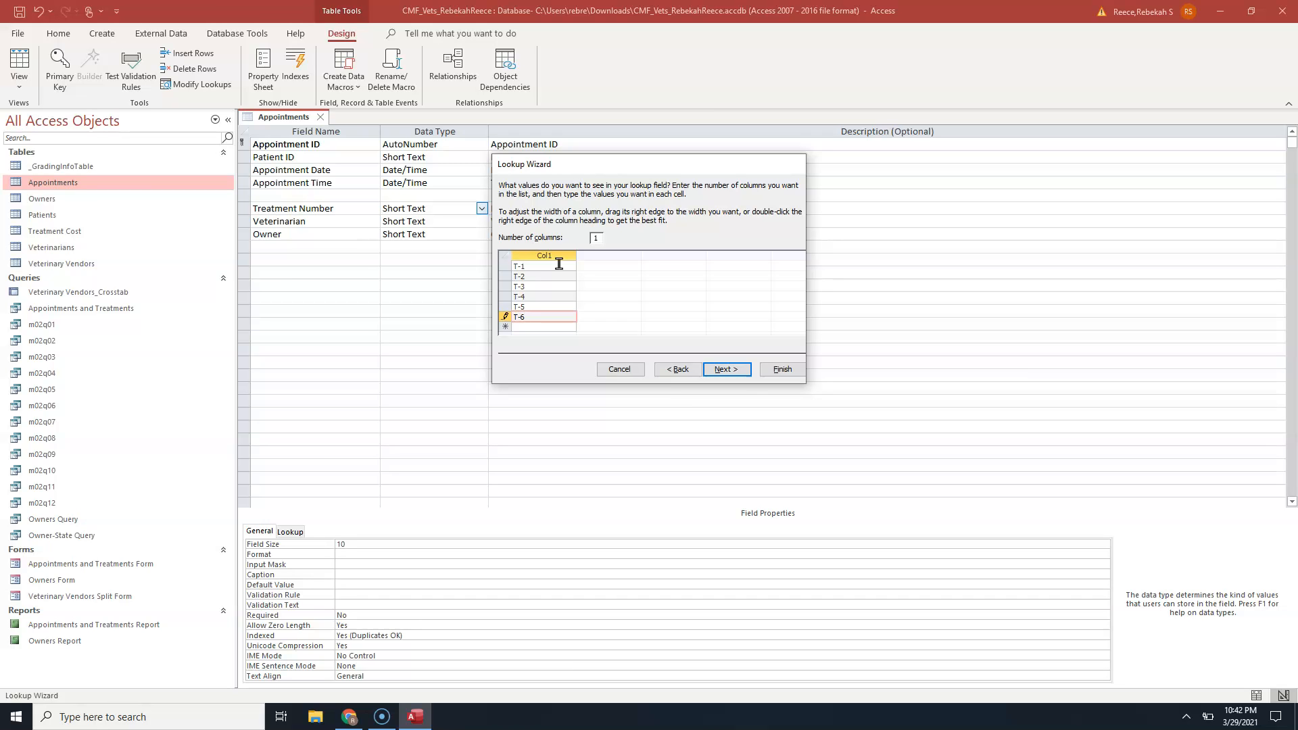
pyautogui.press('Return')
pyautogui.write('T')
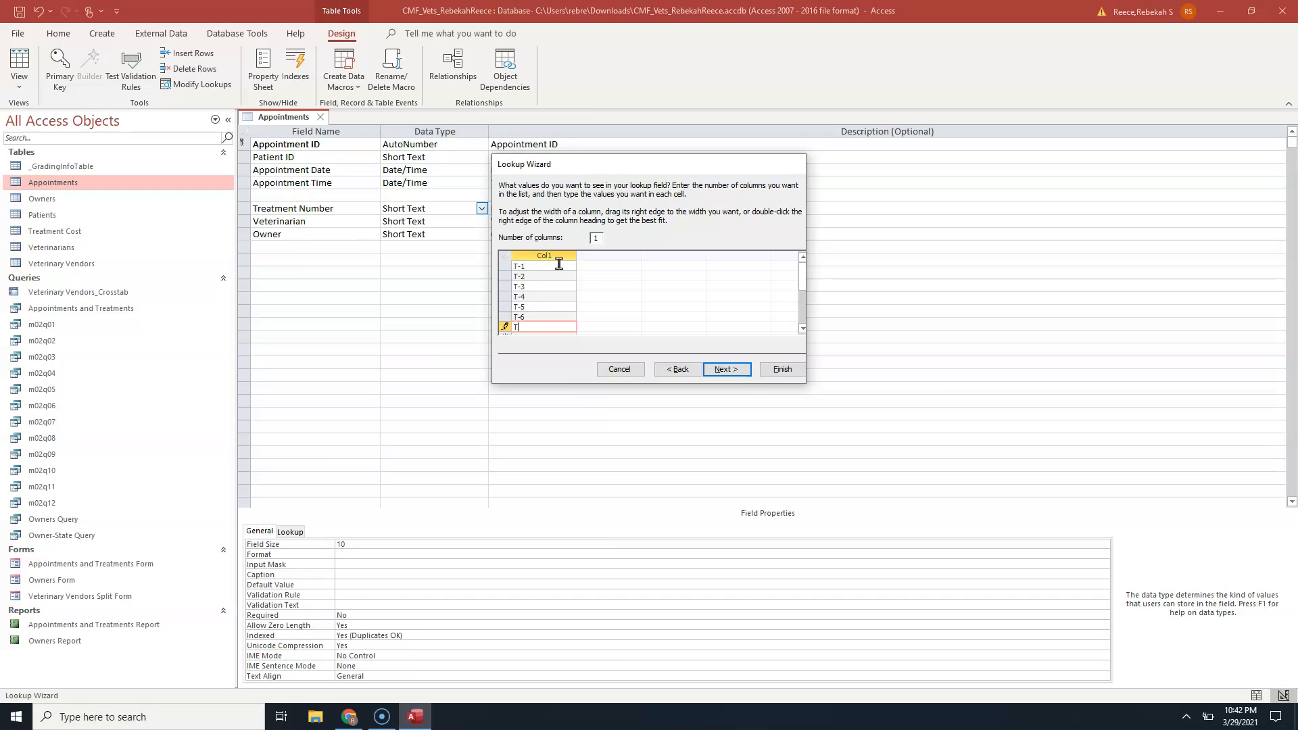
pyautogui.write('-7')
pyautogui.press('capslock')
pyautogui.press('Return')
pyautogui.write('T-8')
pyautogui.press('Return')
pyautogui.write('T-9')
pyautogui.press('Return')
pyautogui.write('T-')
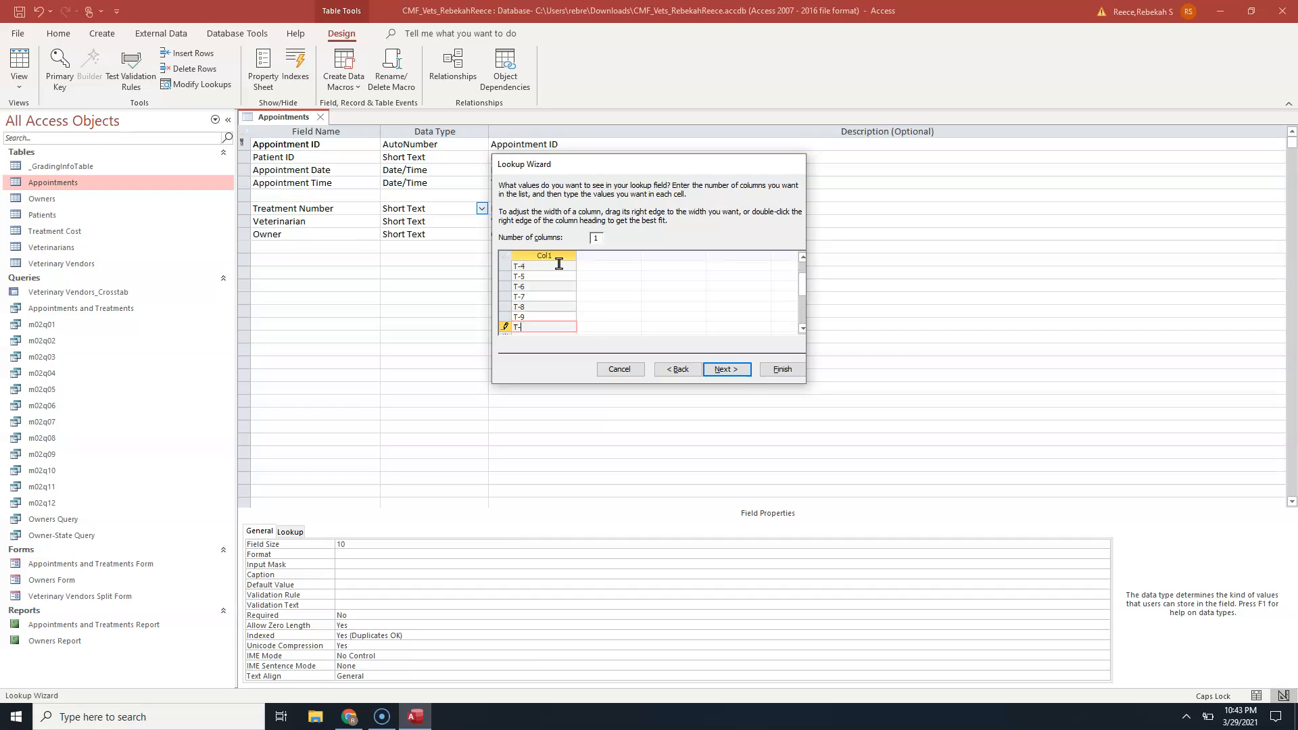
pyautogui.write('10')
pyautogui.press('Return')
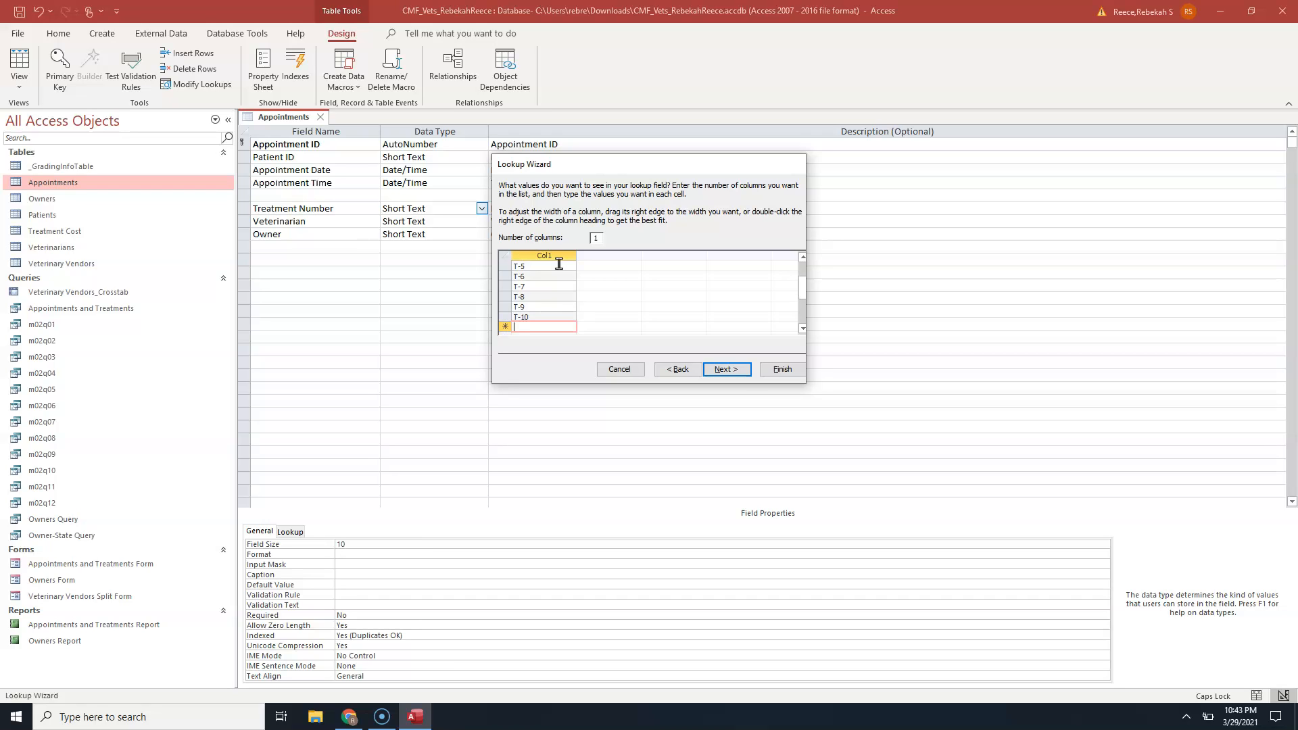
pyautogui.write('T-11')
pyautogui.press('Return')
pyautogui.write('T-12')
pyautogui.press('Return')
pyautogui.write('T-13')
pyautogui.press('Return')
pyautogui.write('T-14')
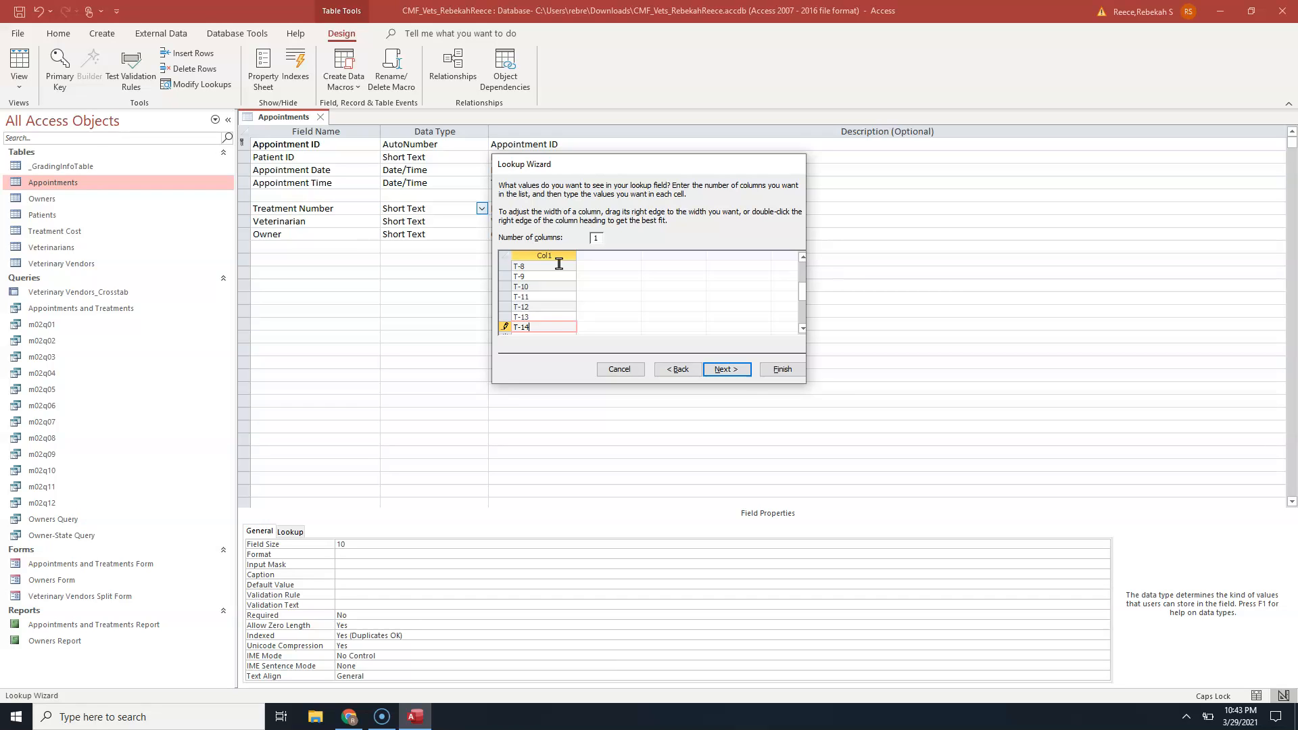
pyautogui.click(730, 368)
pyautogui.click(729, 369)
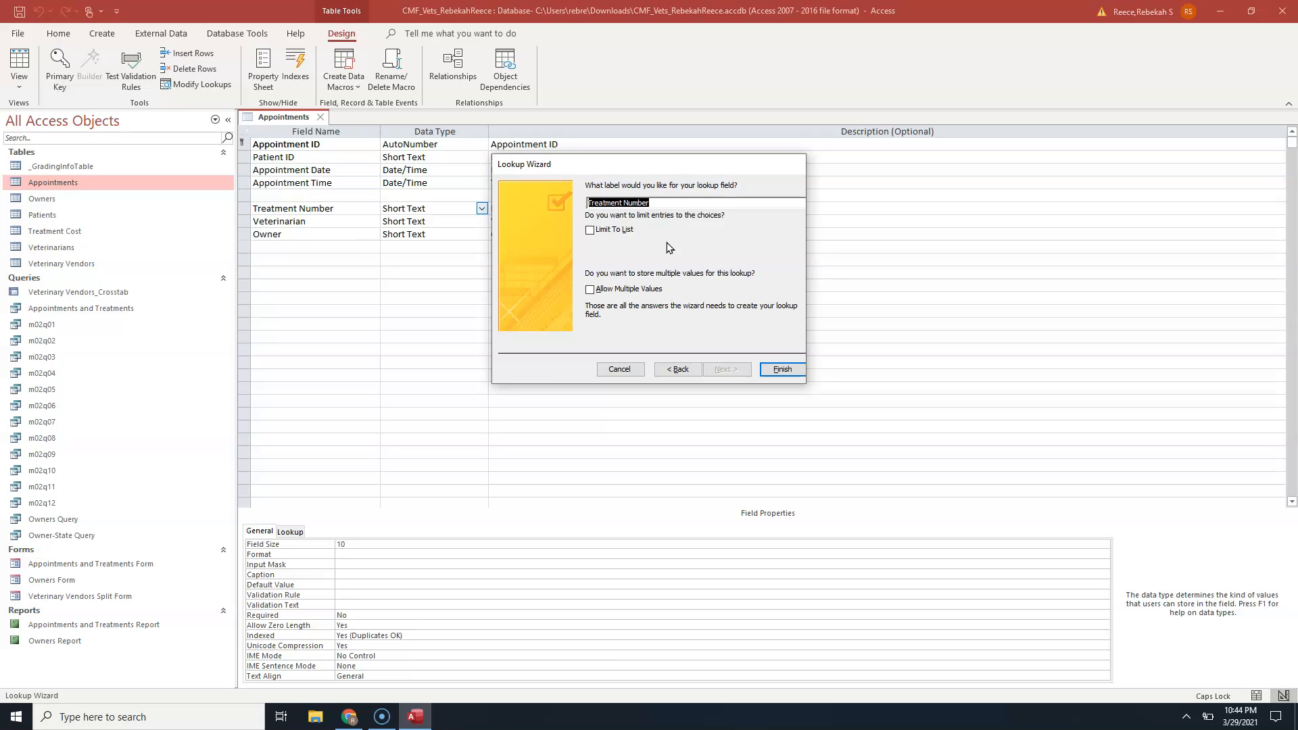
# Allow multiple values for the Treatment Number lookup field, finish the wizard and accept the change to multiple values.
pyautogui.click(590, 290)
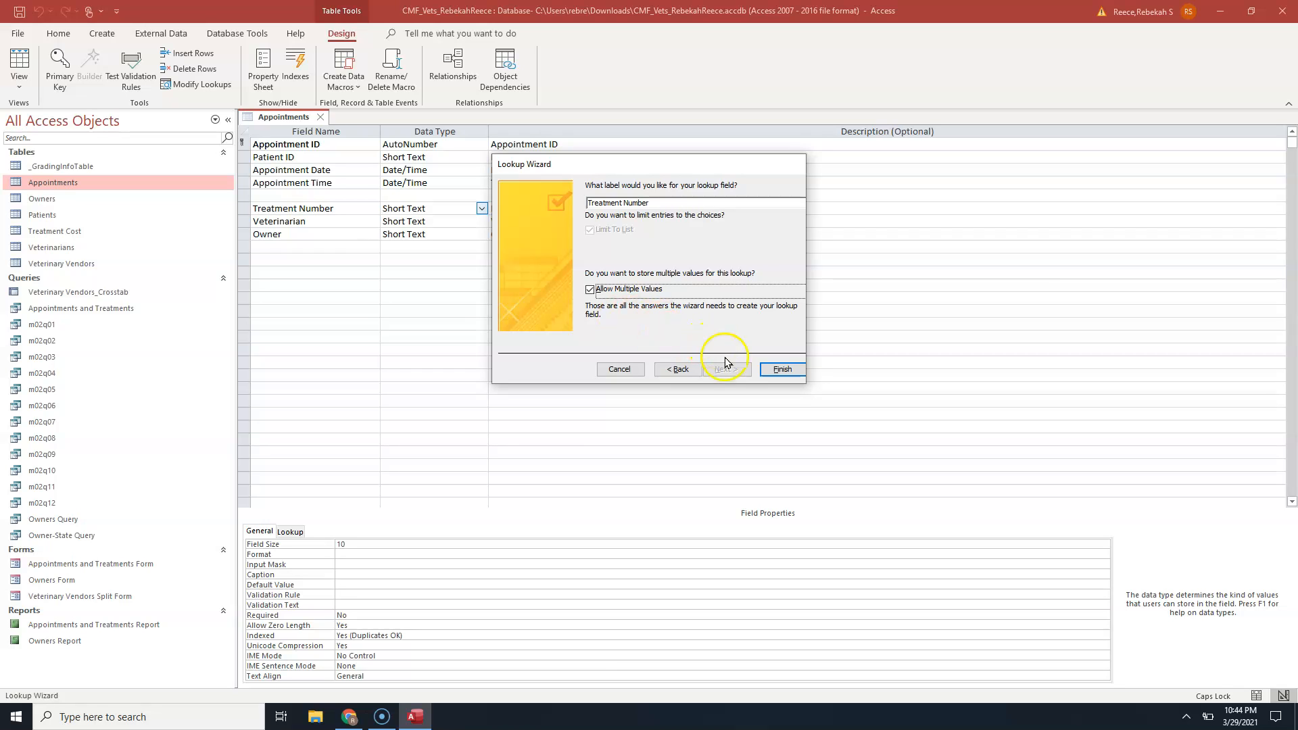
pyautogui.click(783, 369)
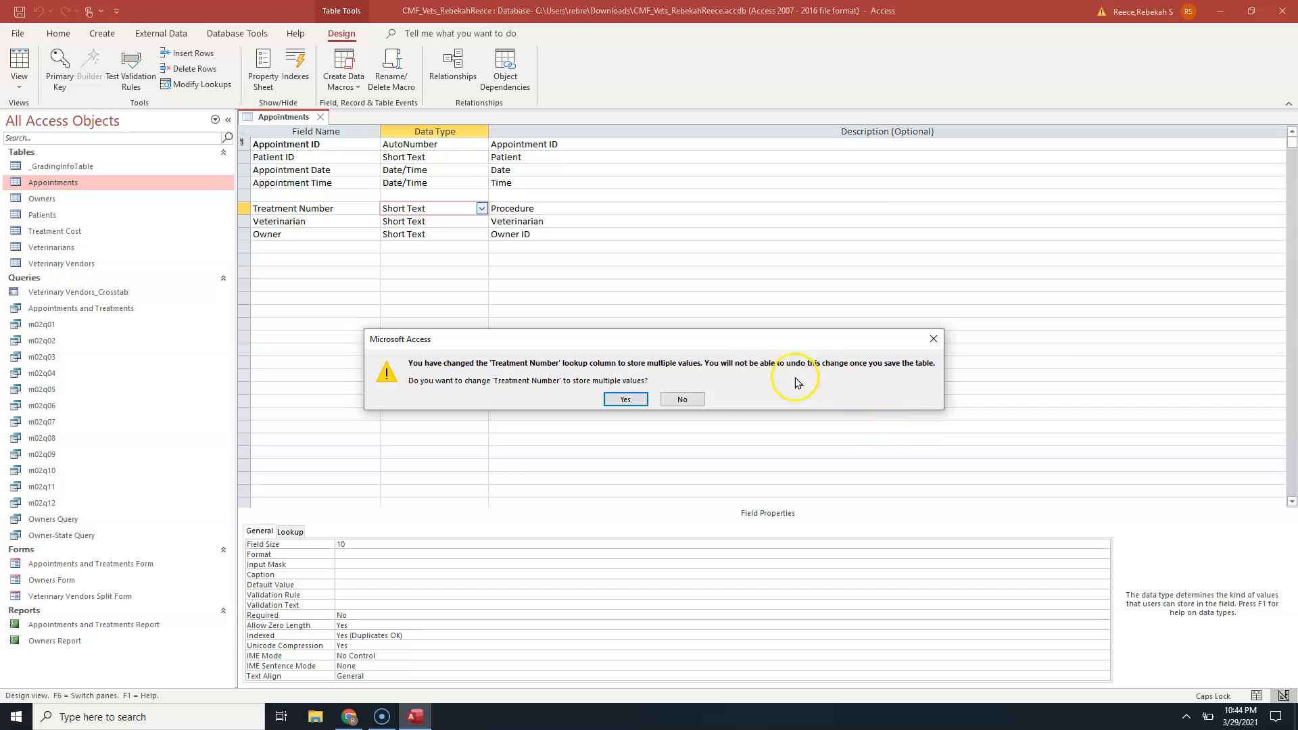
pyautogui.click(623, 400)
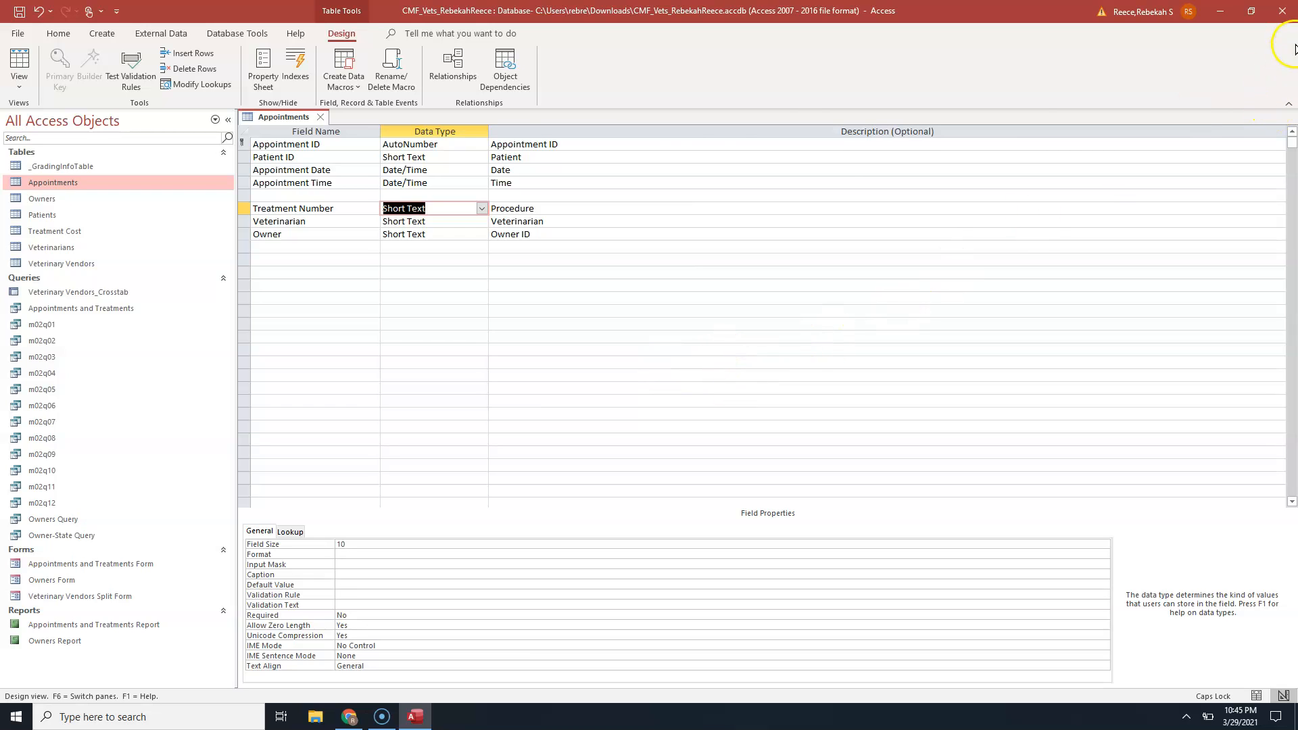
# Close the Appointments table with its design changes saved, and open the Veterinary Vendors table in Design View.
pyautogui.click(320, 117)
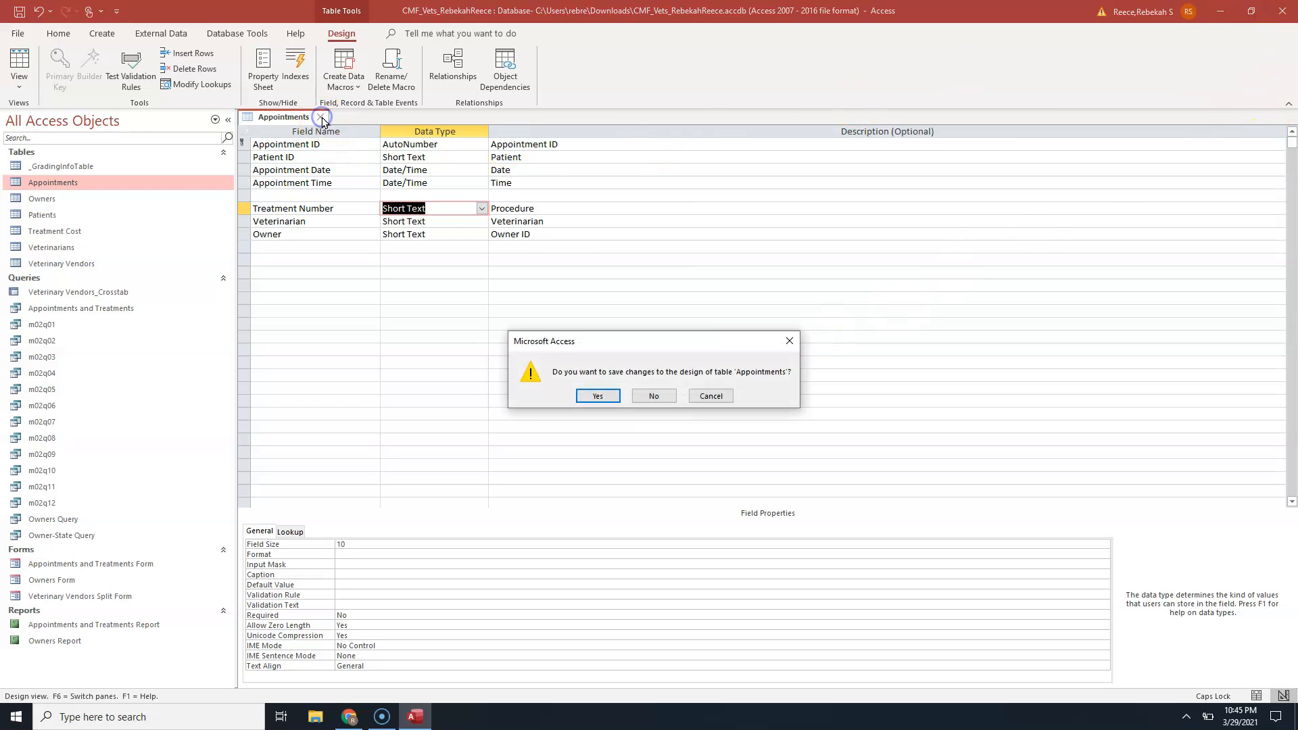
pyautogui.click(612, 398)
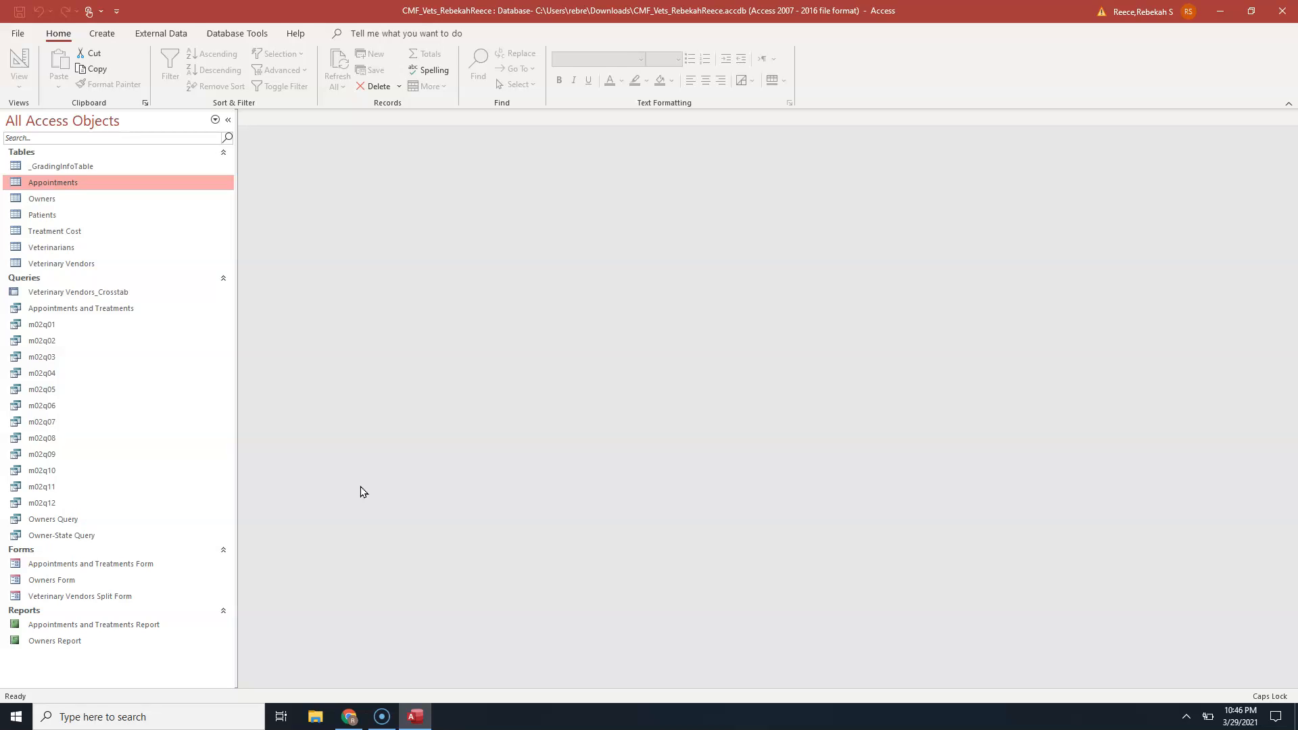
pyautogui.click(384, 556)
pyautogui.rightClick(79, 265)
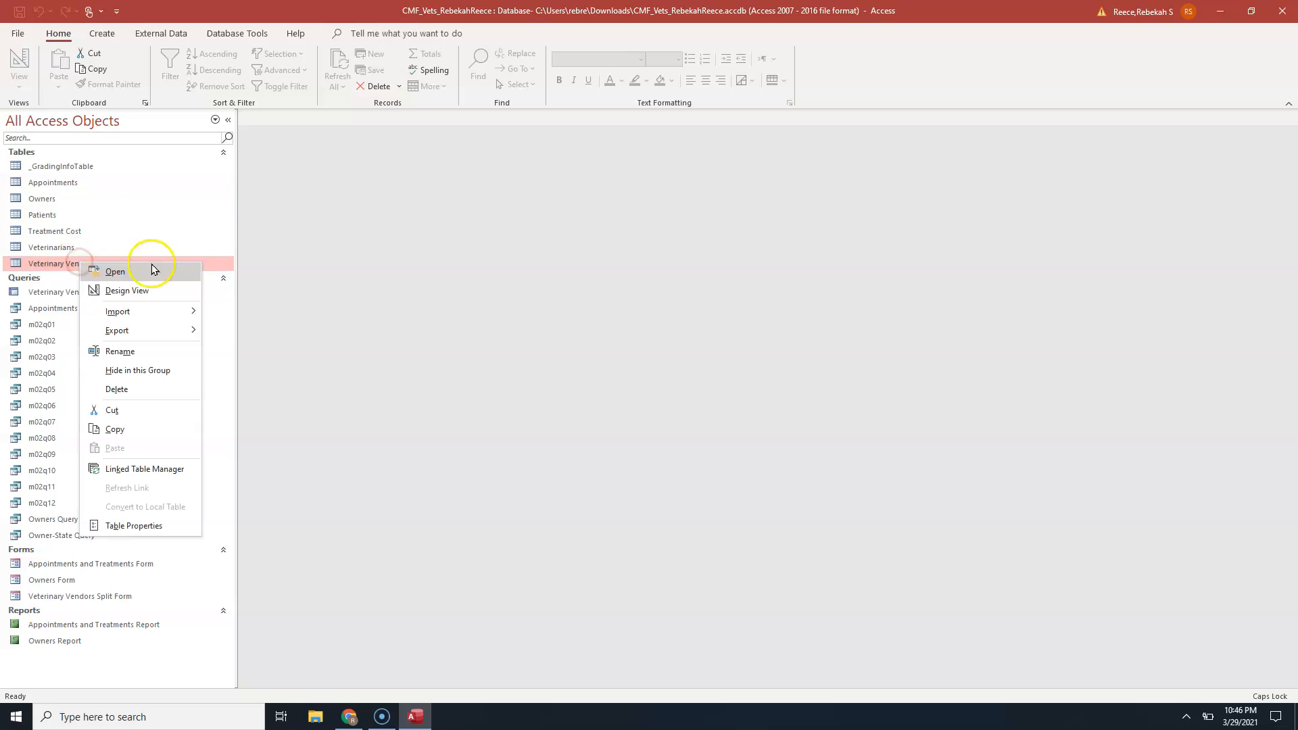
pyautogui.click(140, 291)
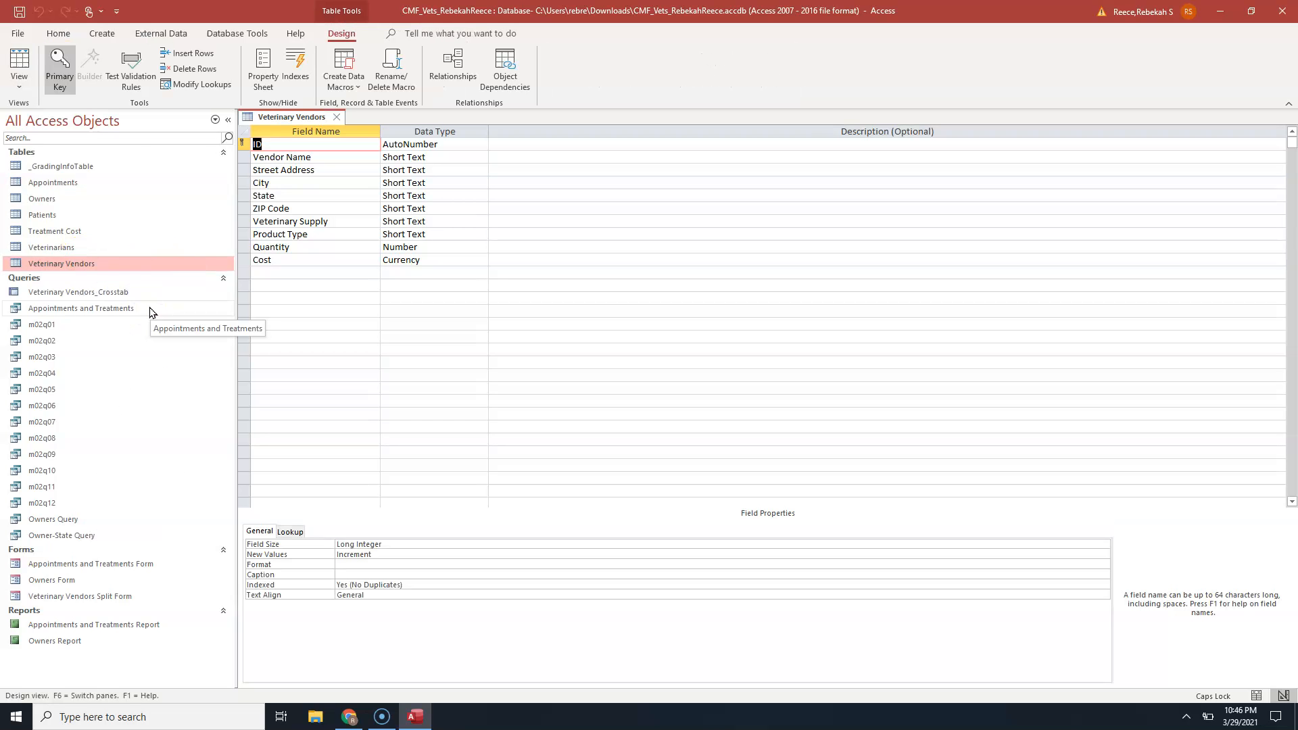
# Add a new field named Total Amount below the Cost field in the Veterinary Vendors table.
pyautogui.click(278, 271)
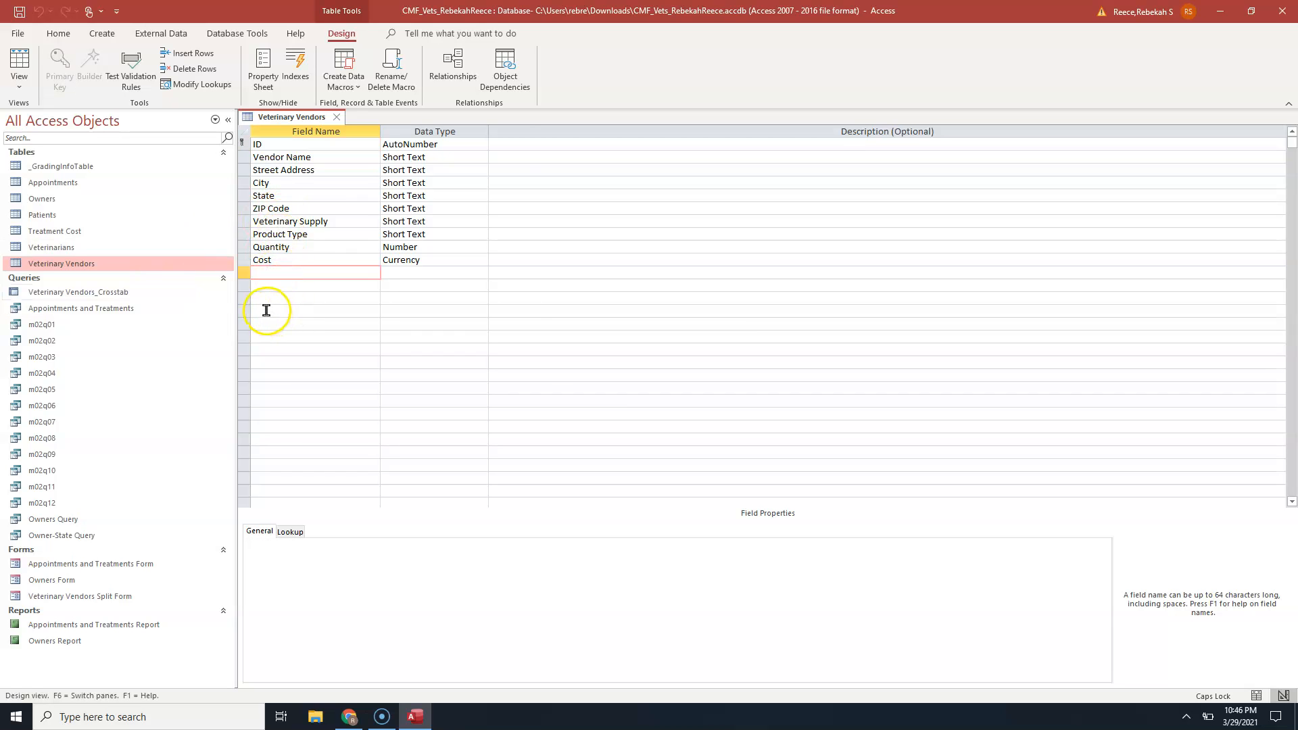
pyautogui.write('tOTAL aMOUNT')
pyautogui.press('capslock')
pyautogui.press('BackSpace')
pyautogui.press('BackSpace')
pyautogui.press('BackSpace')
pyautogui.press('BackSpace')
pyautogui.press('BackSpace')
pyautogui.press('BackSpace')
pyautogui.press('BackSpace')
pyautogui.press('BackSpace')
pyautogui.press('BackSpace')
pyautogui.press('BackSpace')
pyautogui.press('BackSpace')
pyautogui.press('BackSpace')
pyautogui.write('Total Amount')
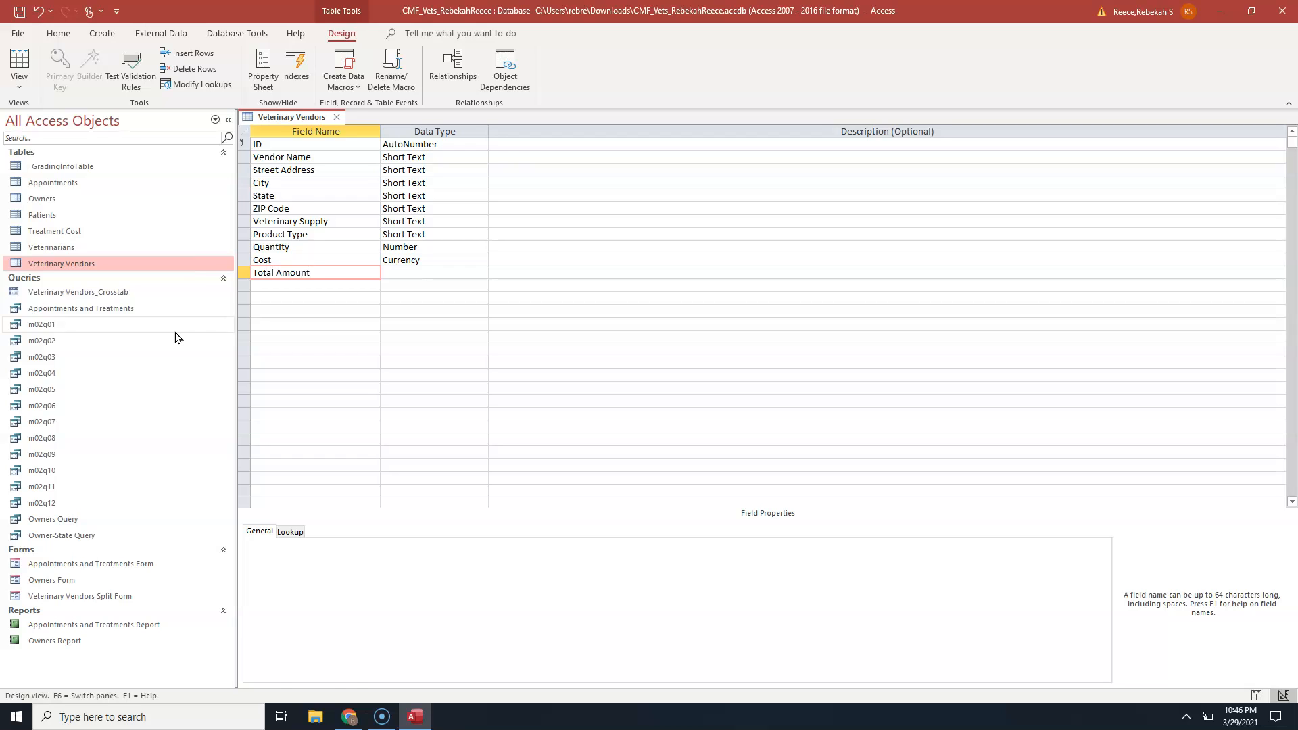
# Set the data type of the Total Amount field to Calculated.
pyautogui.press('Tab')
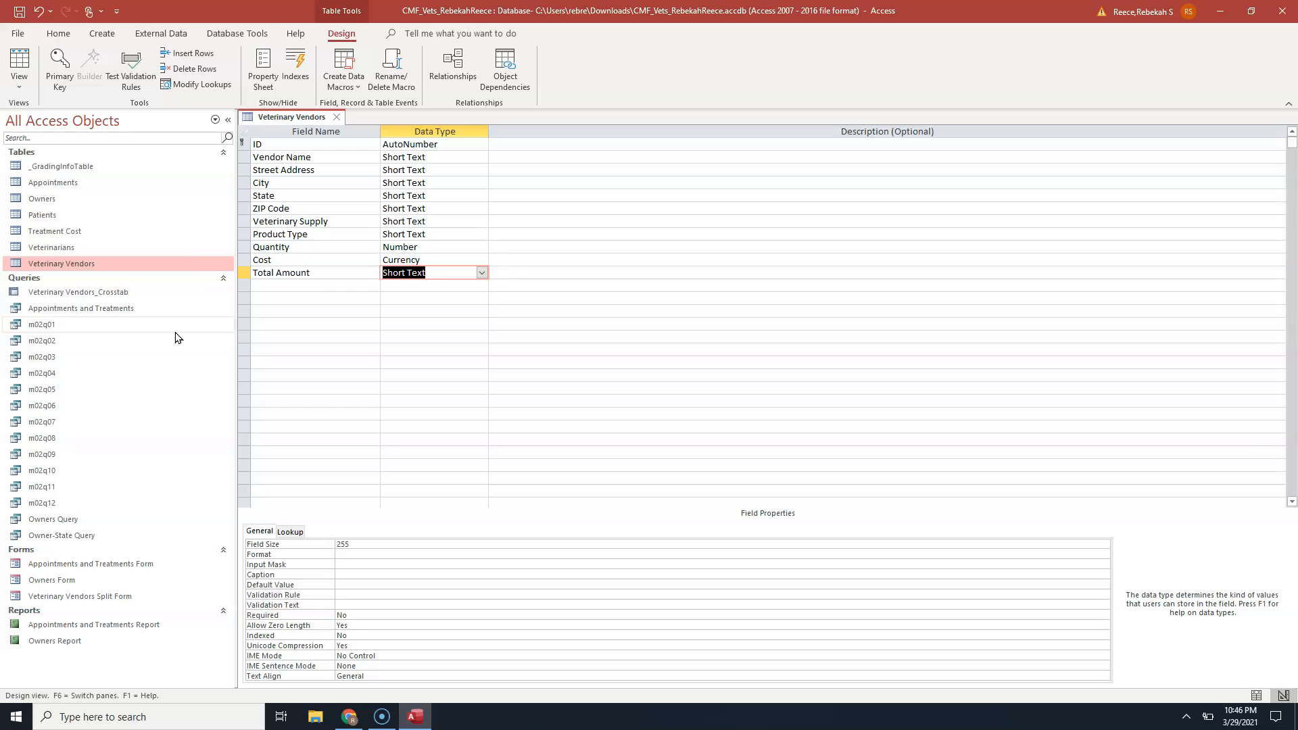
pyautogui.write('calculated')
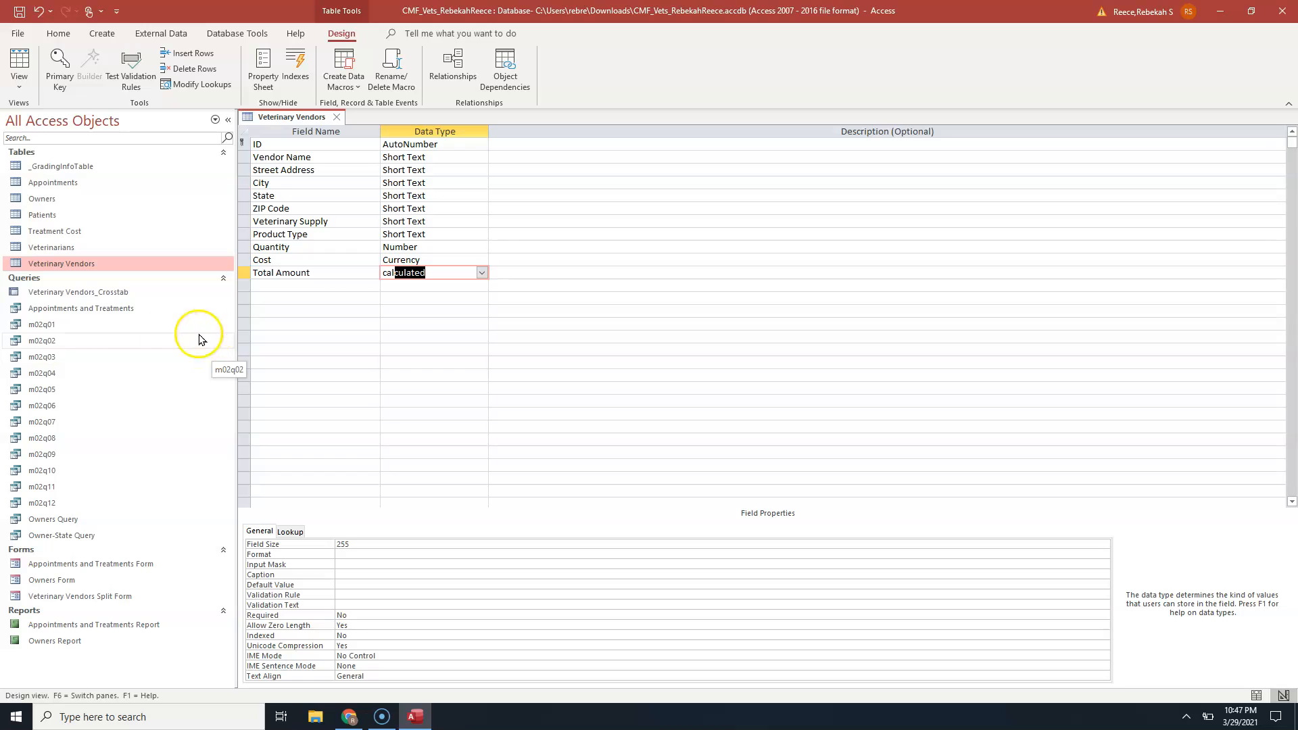
pyautogui.click(481, 273)
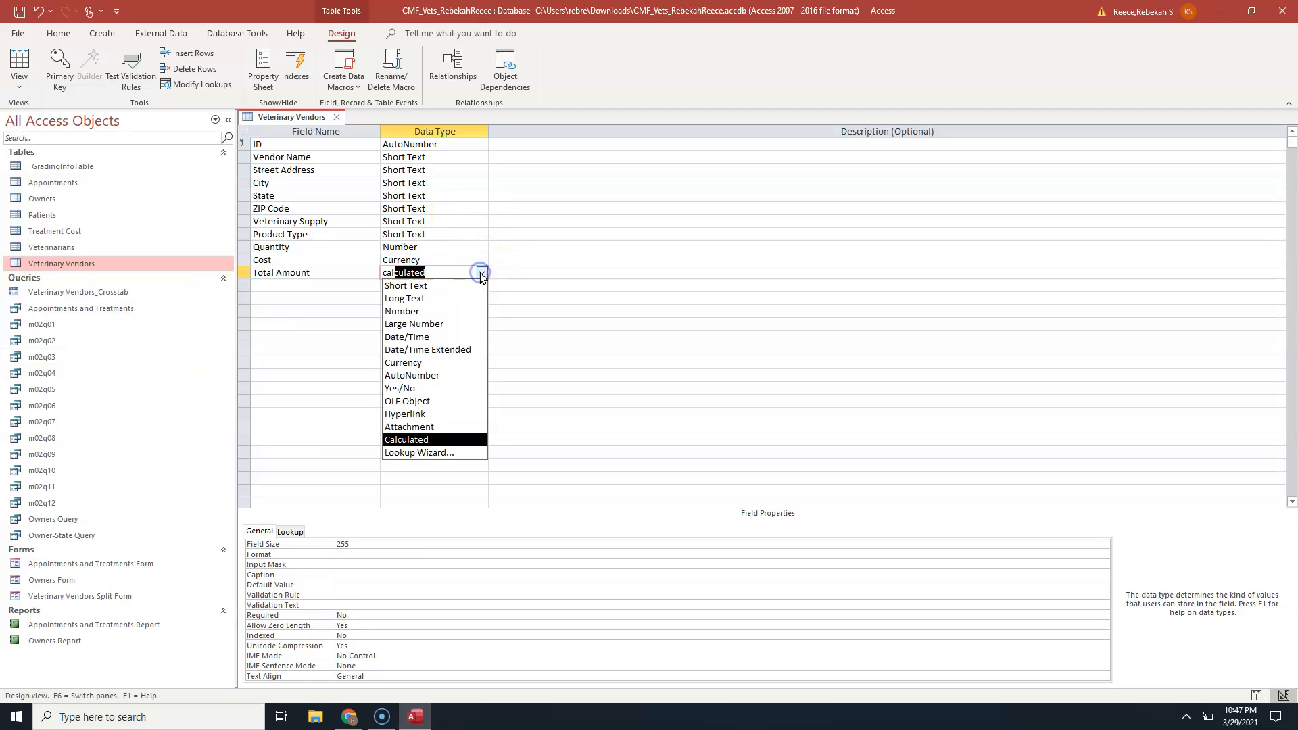
pyautogui.click(426, 438)
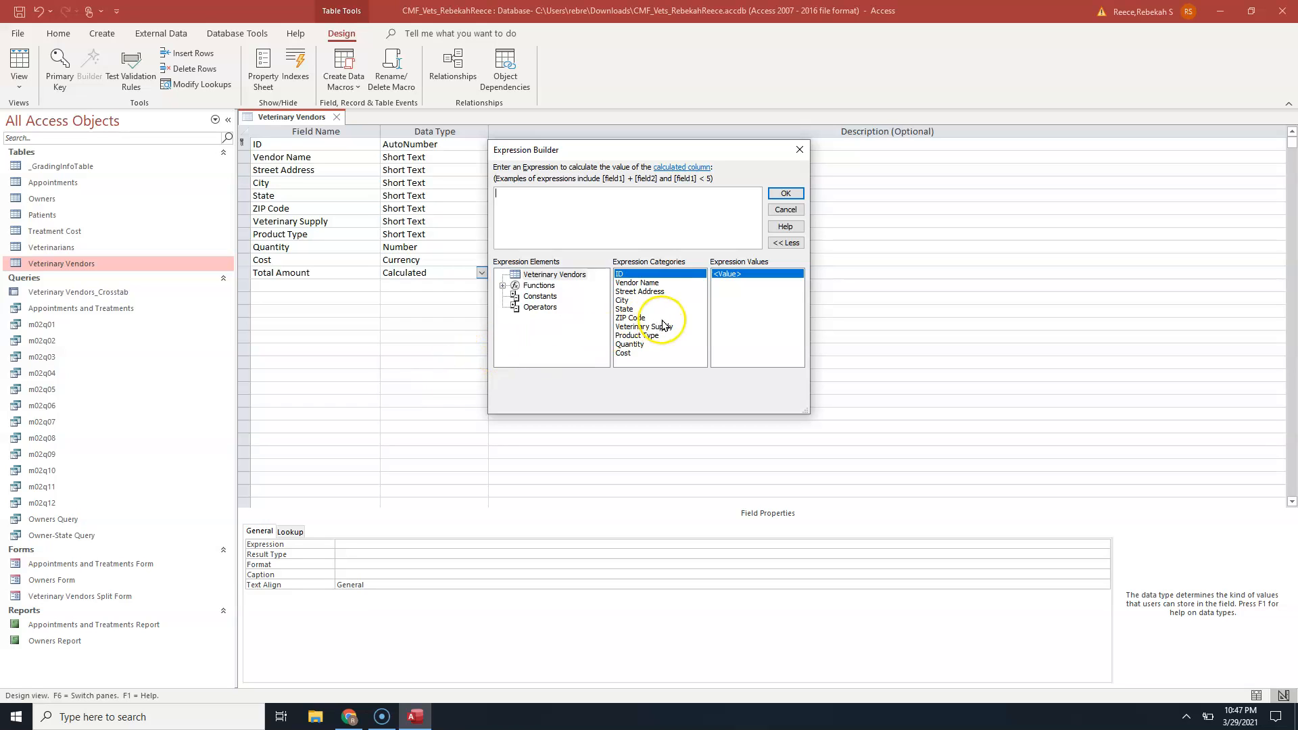
# Build the expression [Quantity] * [Cost] for the Total Amount field and accept it.
pyautogui.doubleClick(634, 345)
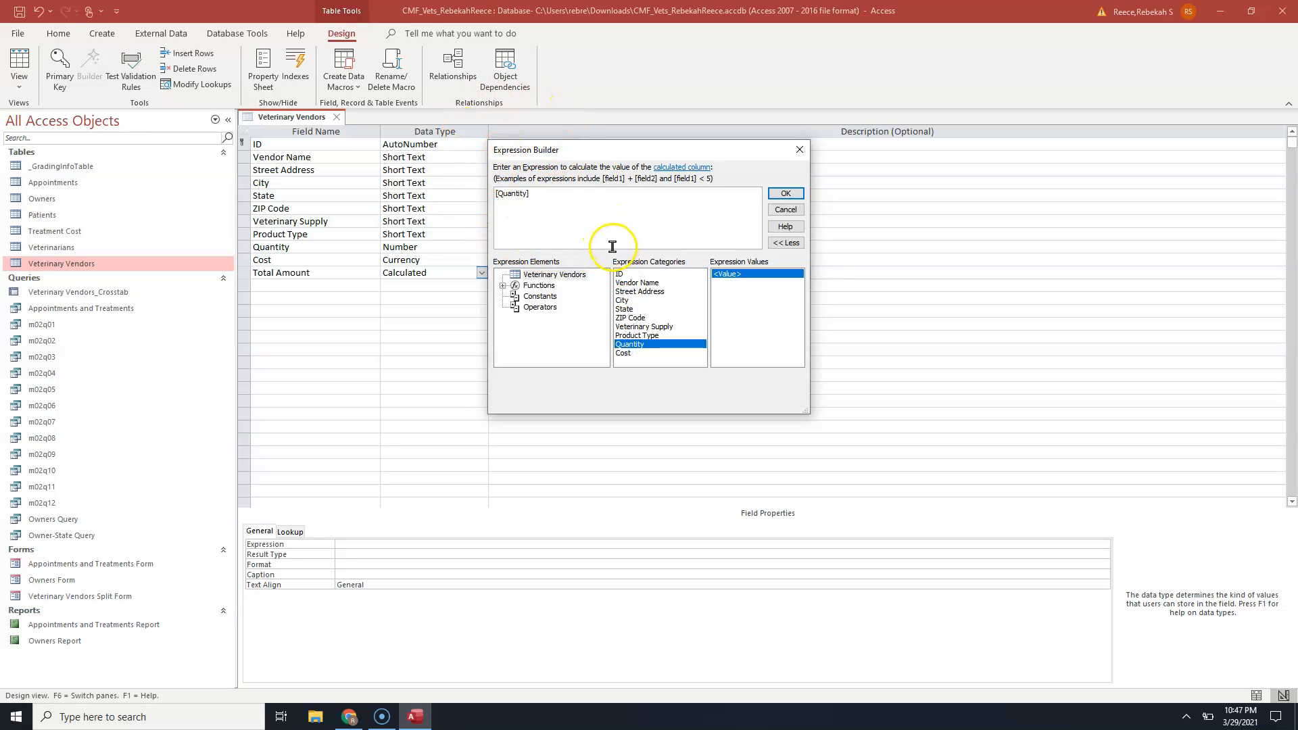
pyautogui.write('*')
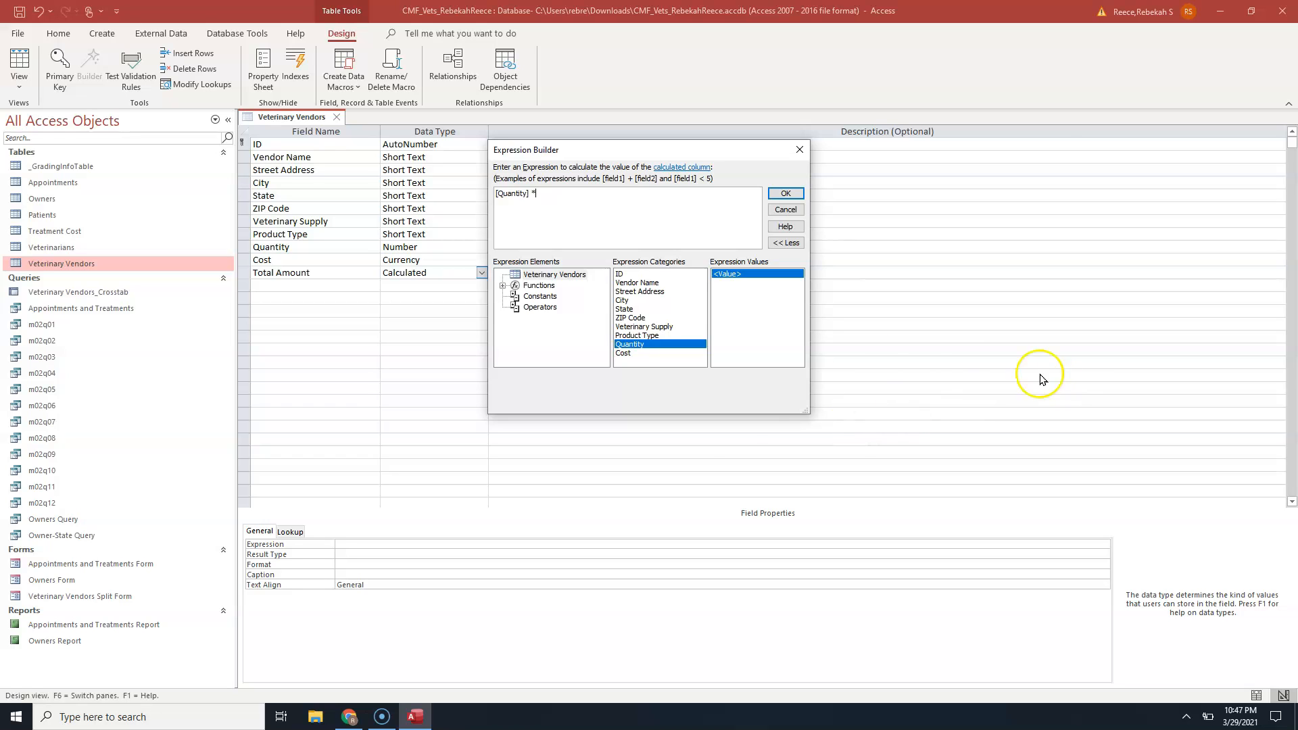
pyautogui.click(624, 353)
pyautogui.doubleClick(624, 353)
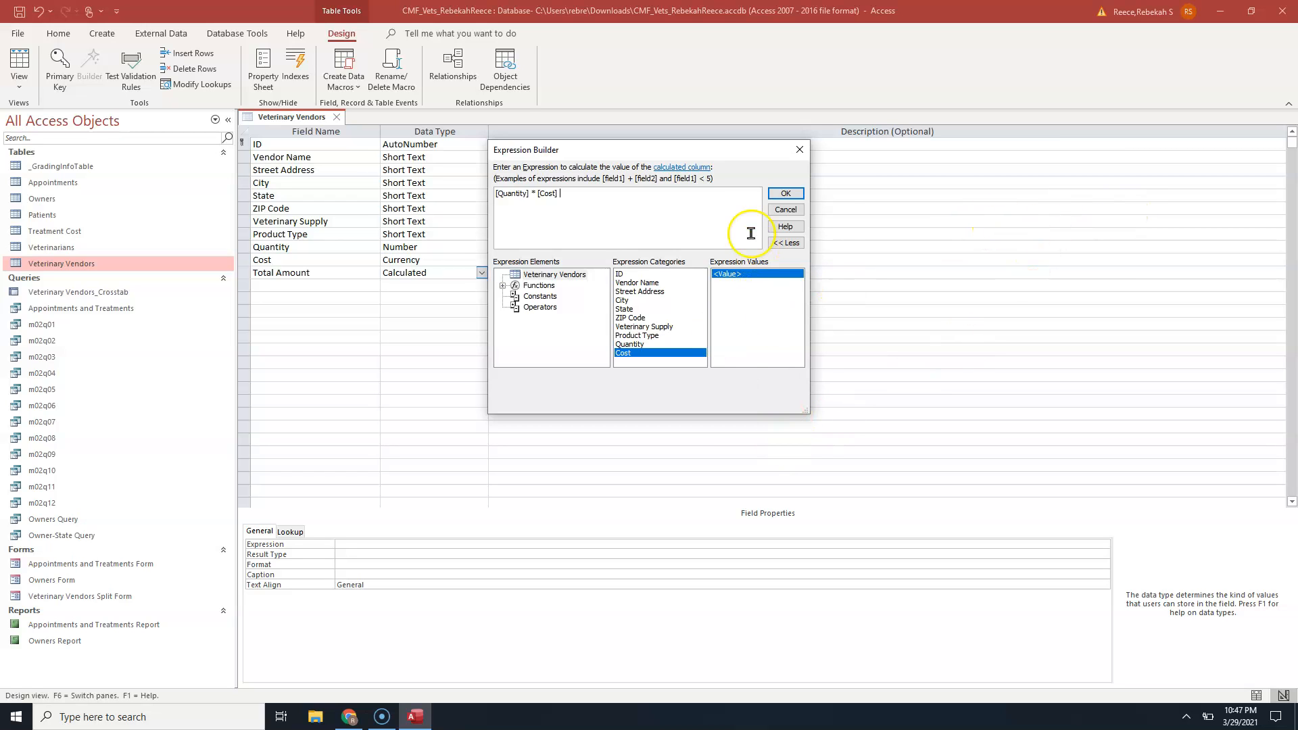
pyautogui.click(784, 195)
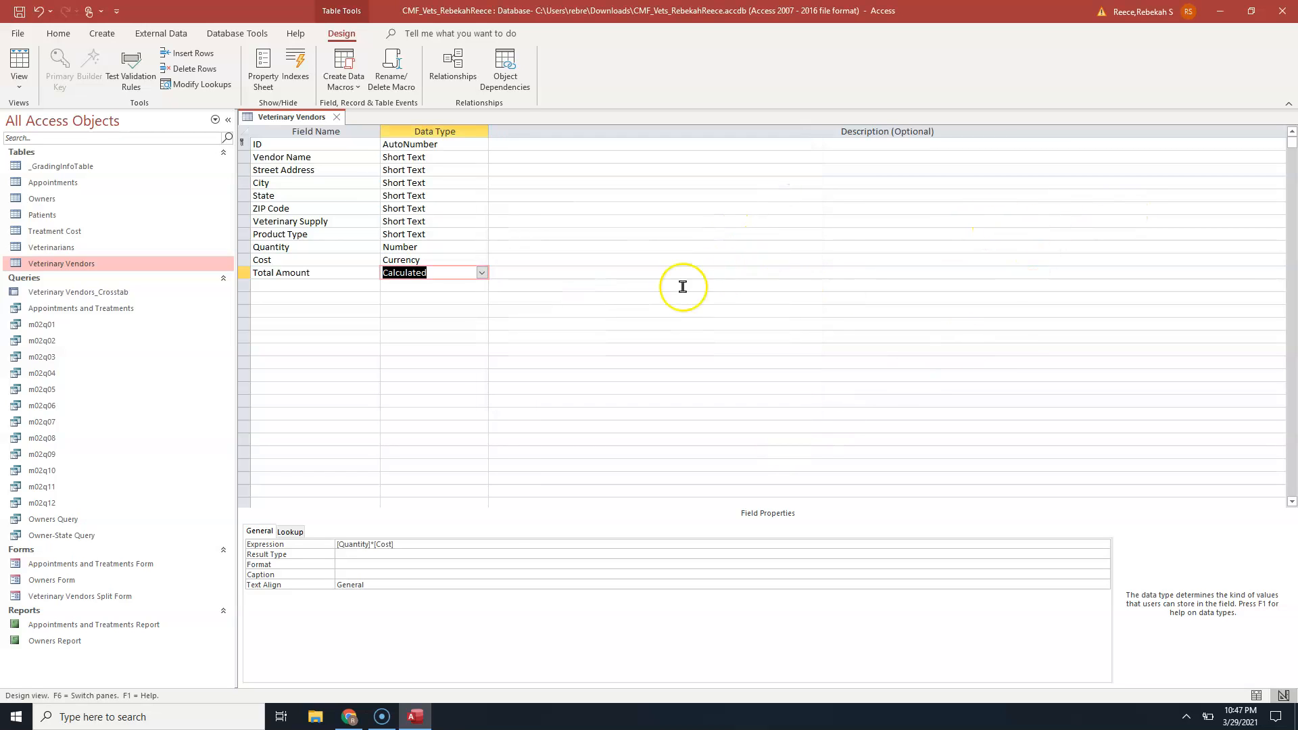
# Save the Veterinary Vendors design, switch to Datasheet View and fit the Total Amount column to its heading.
pyautogui.click(312, 274)
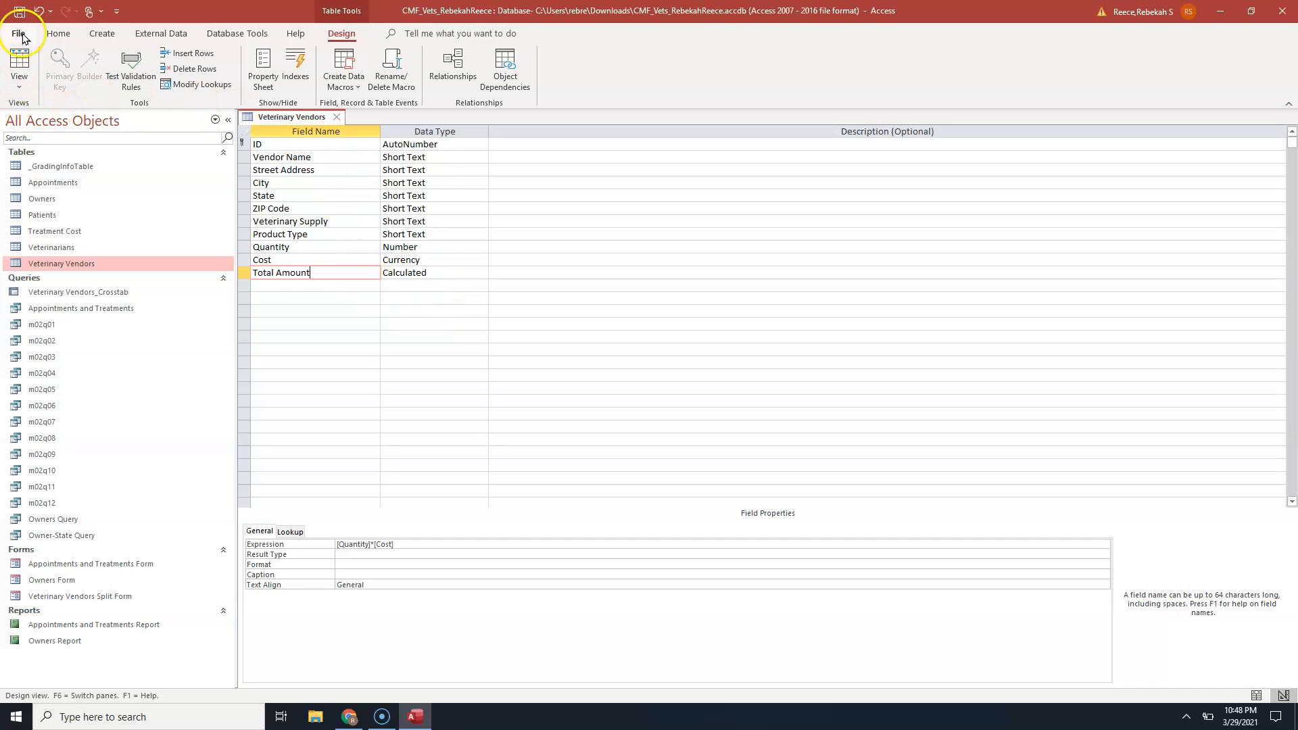
pyautogui.click(20, 11)
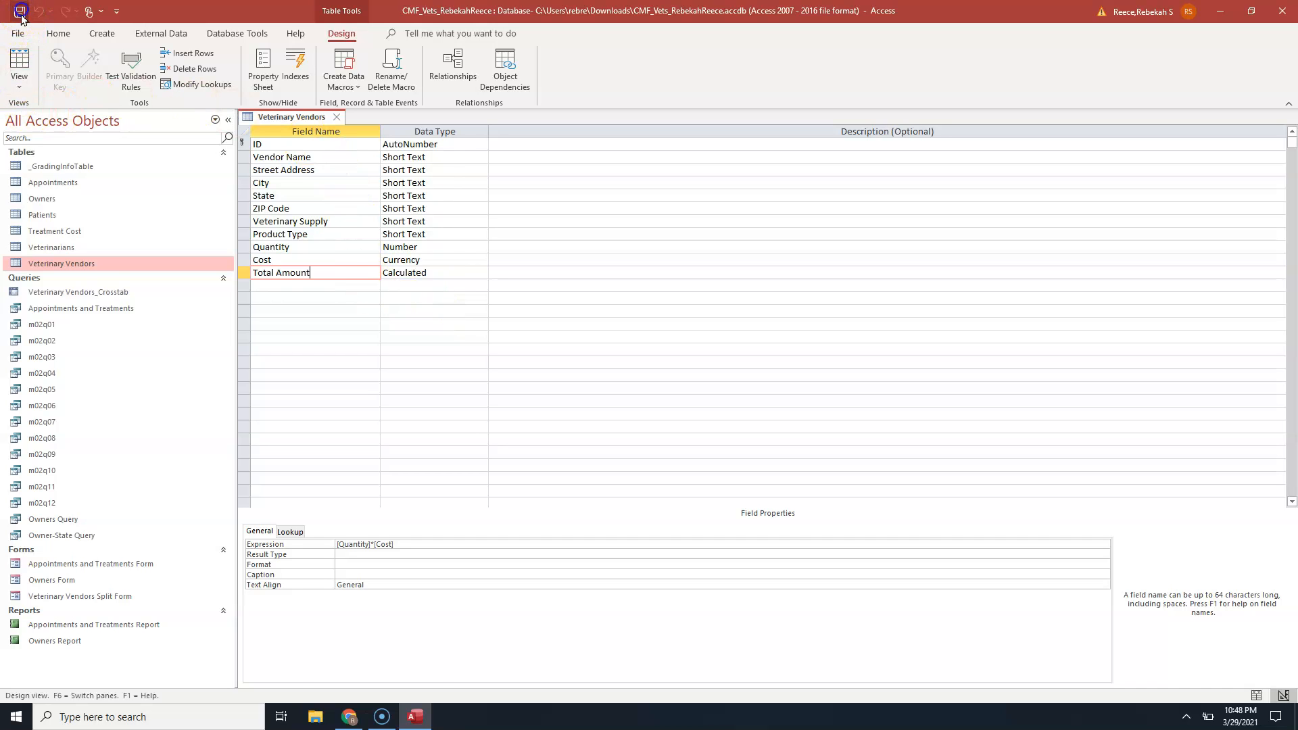
pyautogui.click(19, 64)
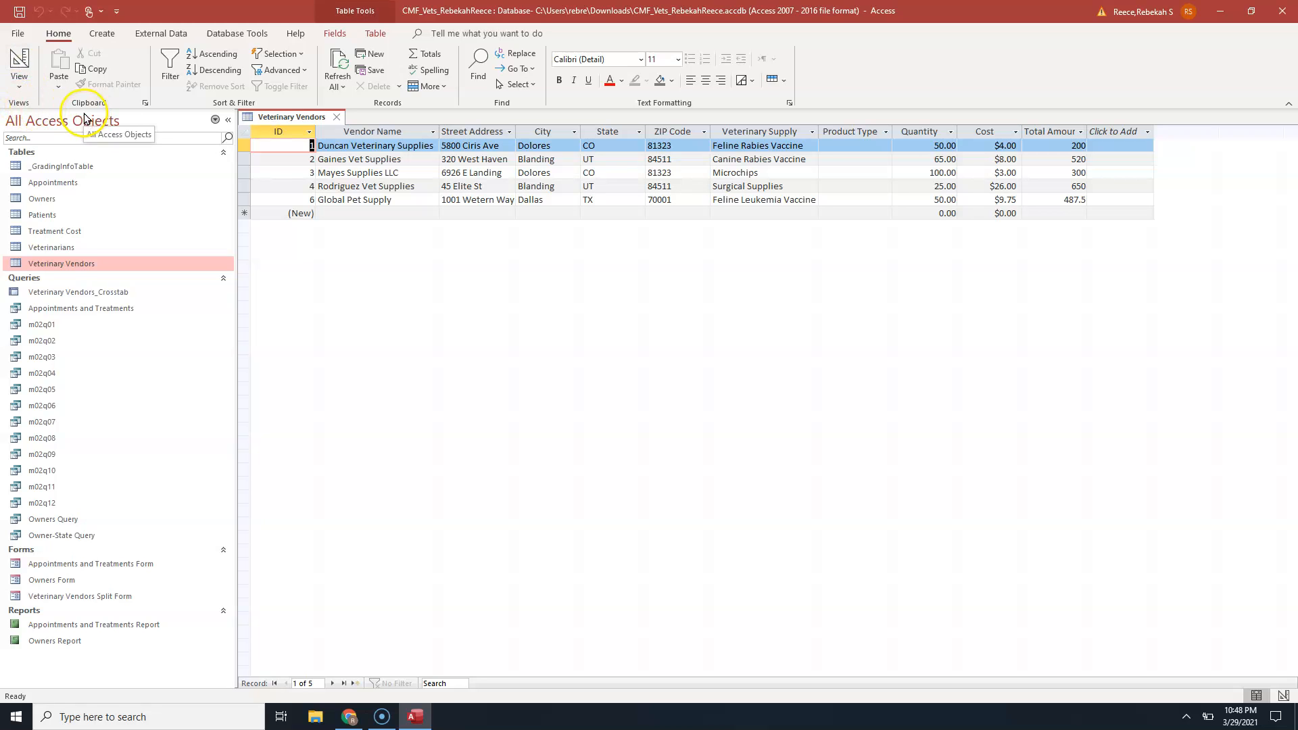
pyautogui.doubleClick(1088, 131)
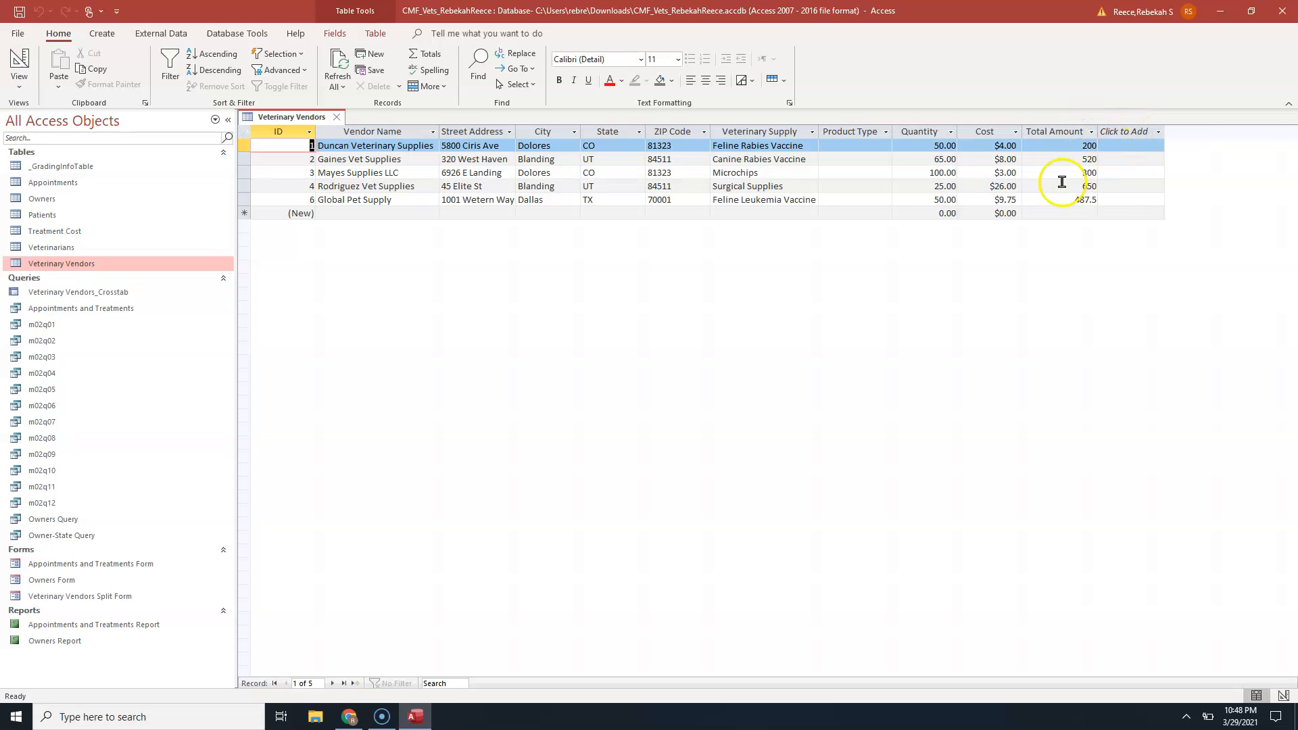
# Check the first record's Quantity, Cost and Total Amount, and close Veterinary Vendors with its layout changes saved.
pyautogui.click(918, 144)
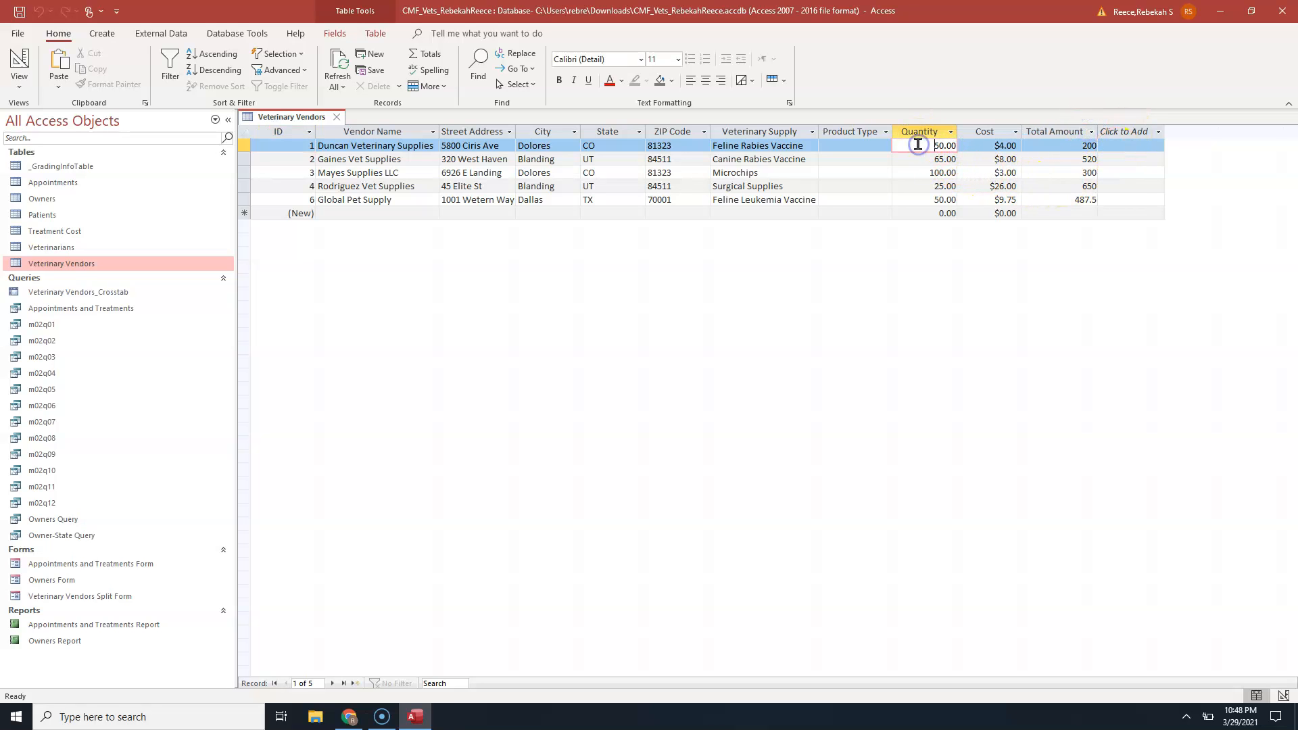
pyautogui.click(987, 139)
pyautogui.click(1058, 145)
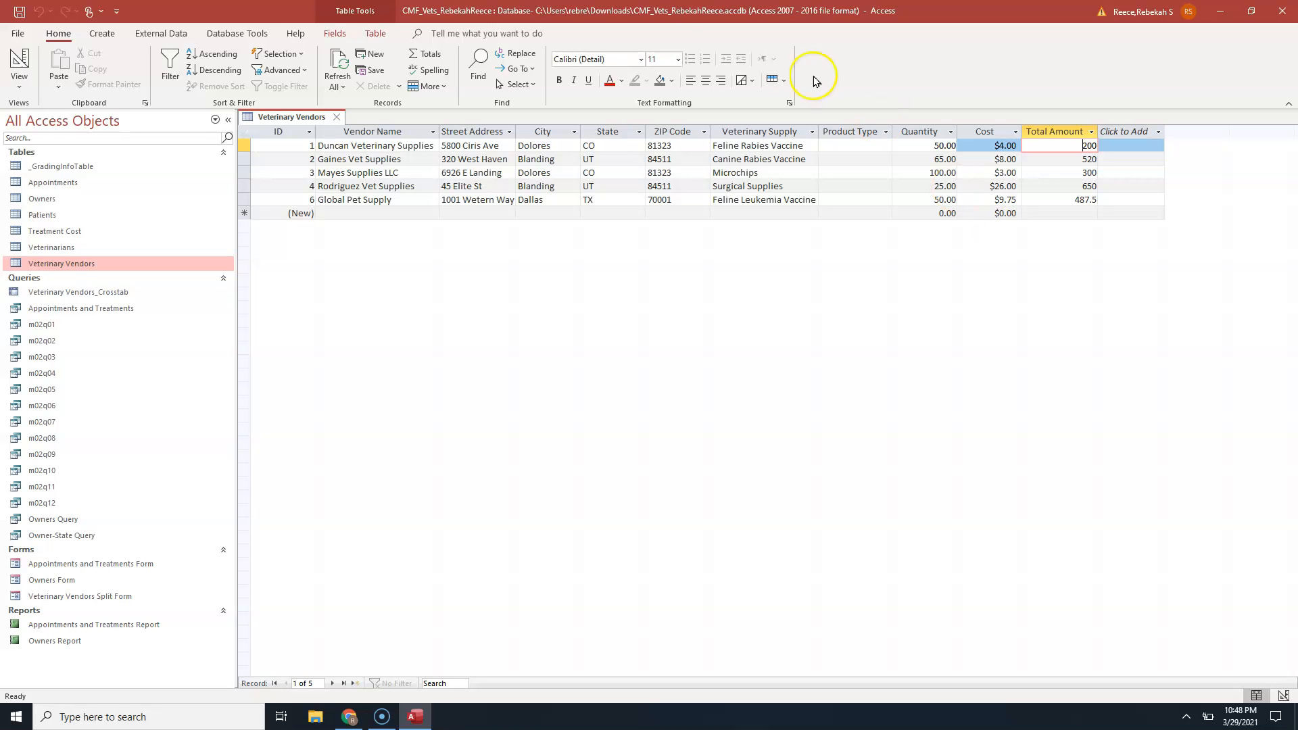
pyautogui.click(336, 116)
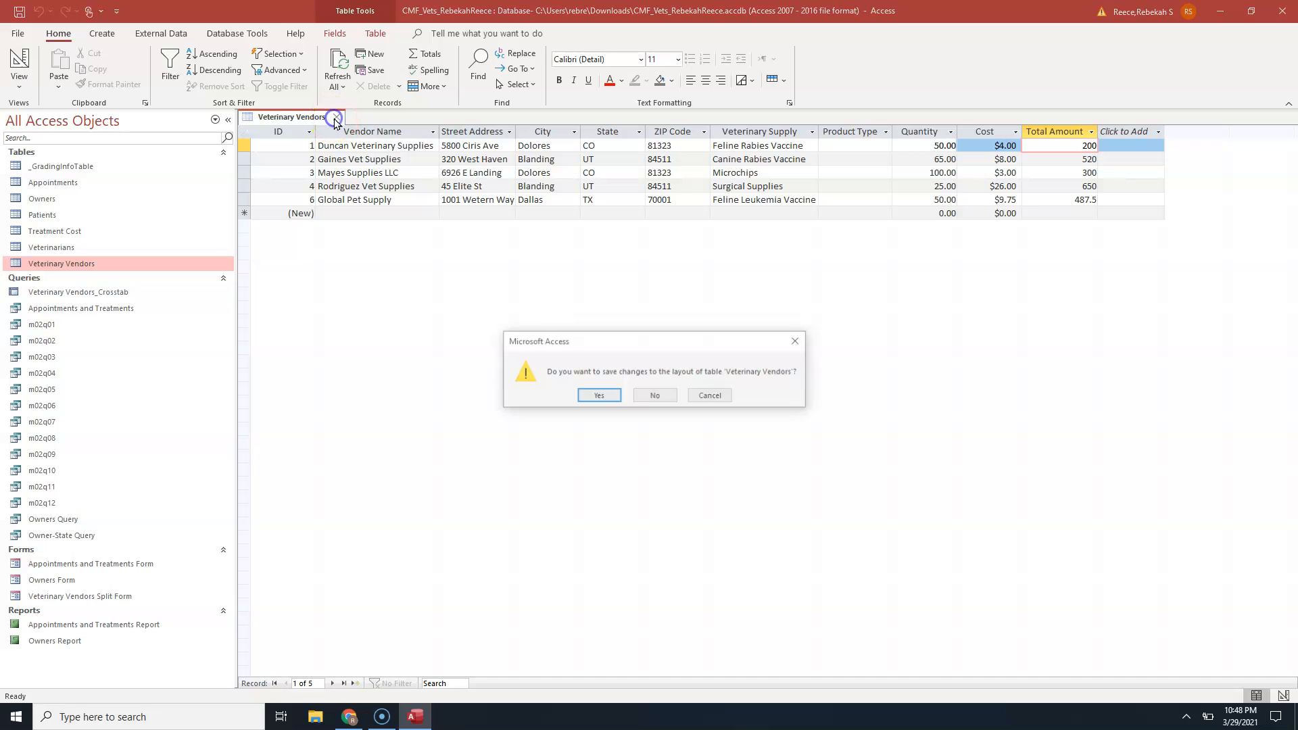
pyautogui.click(600, 397)
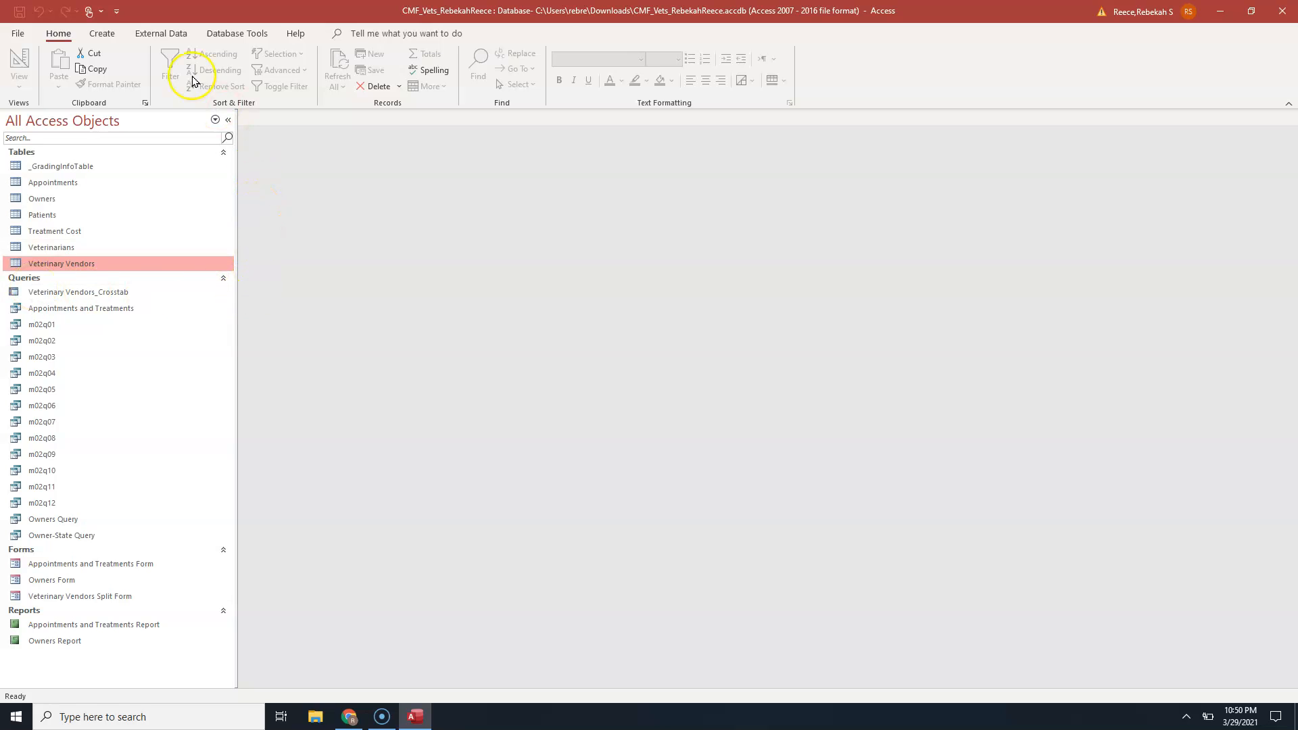
pyautogui.click(104, 35)
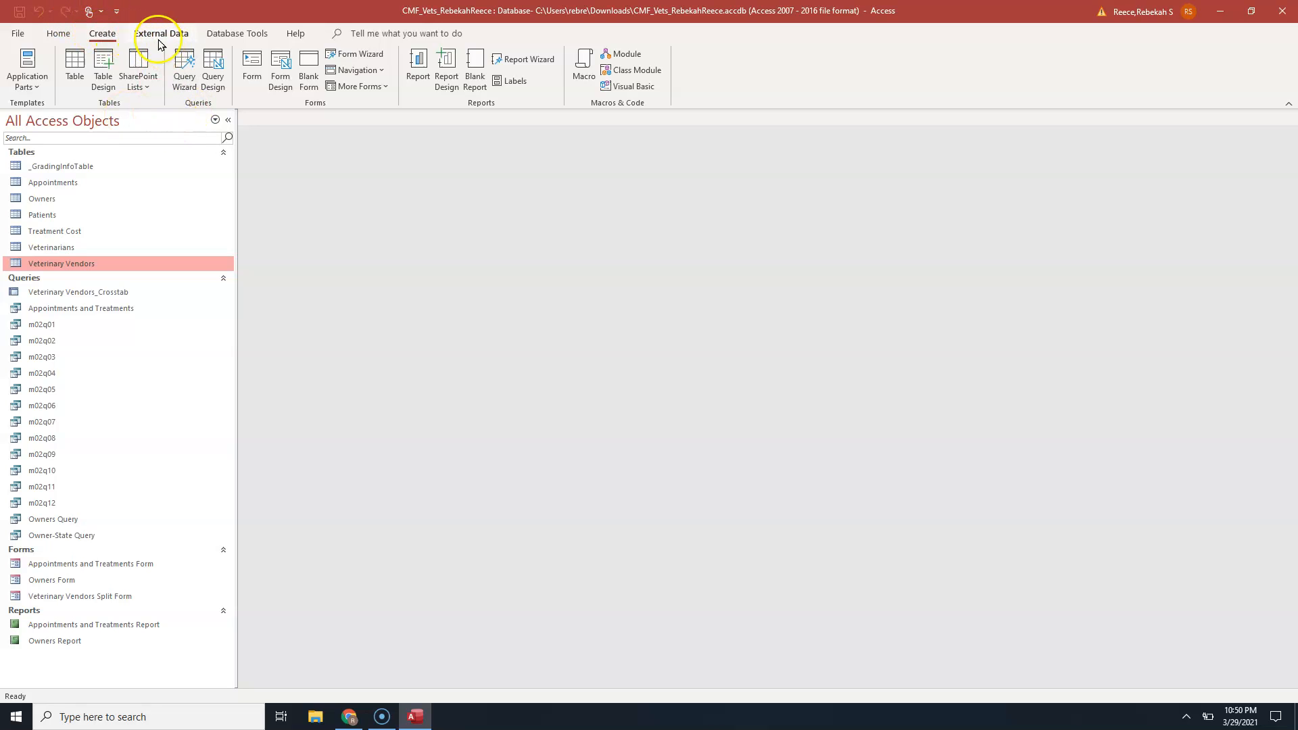
pyautogui.click(216, 62)
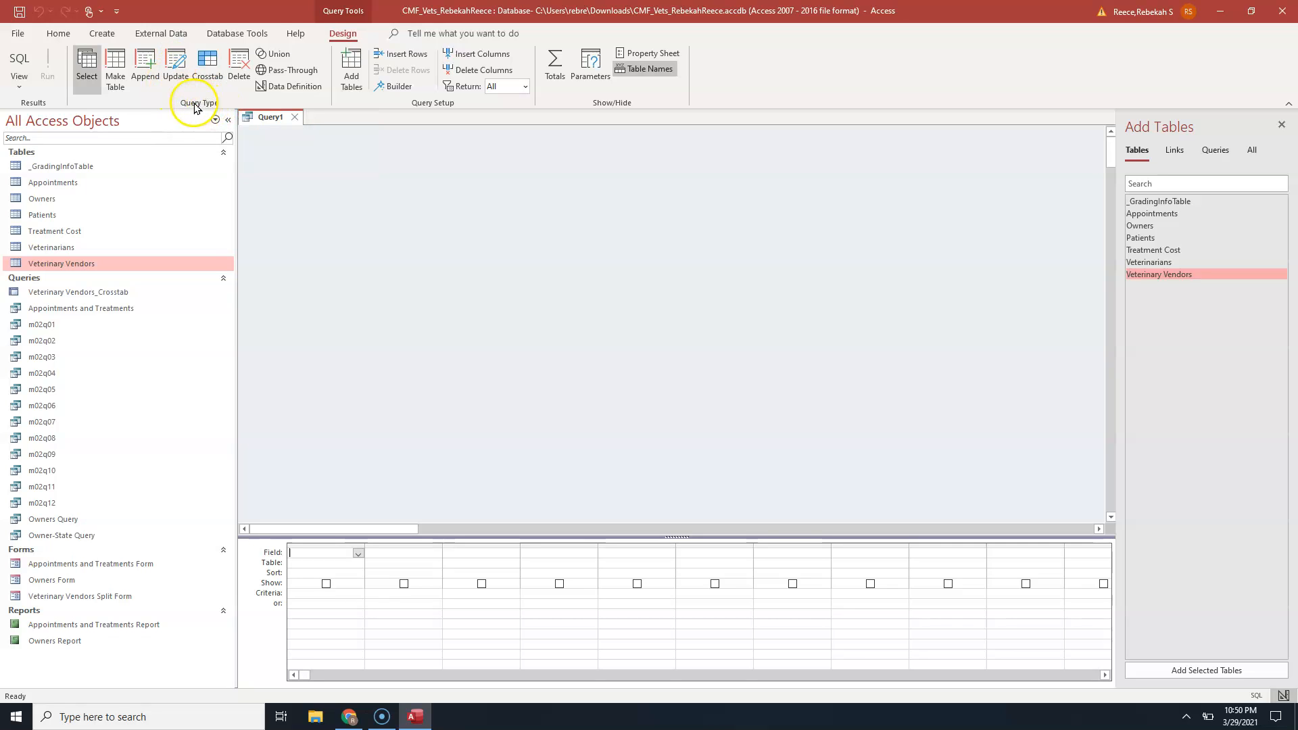
pyautogui.click(176, 70)
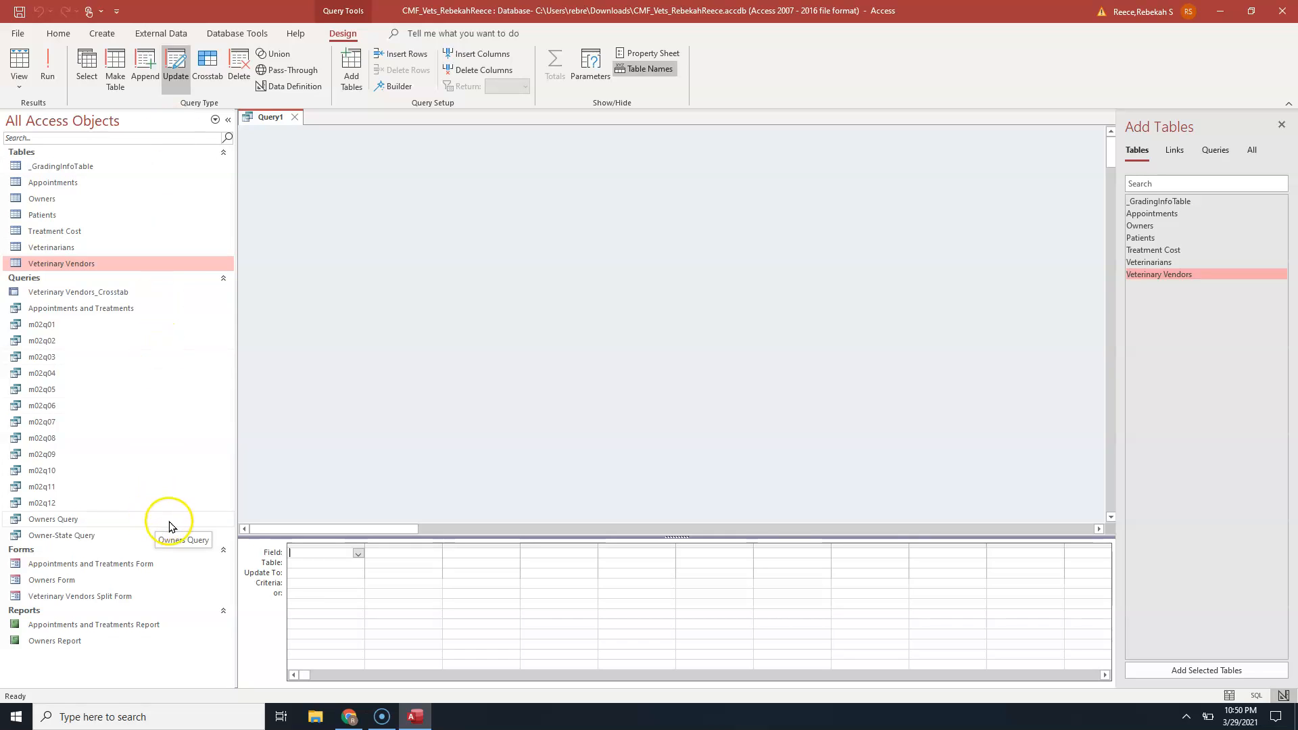
pyautogui.click(526, 289)
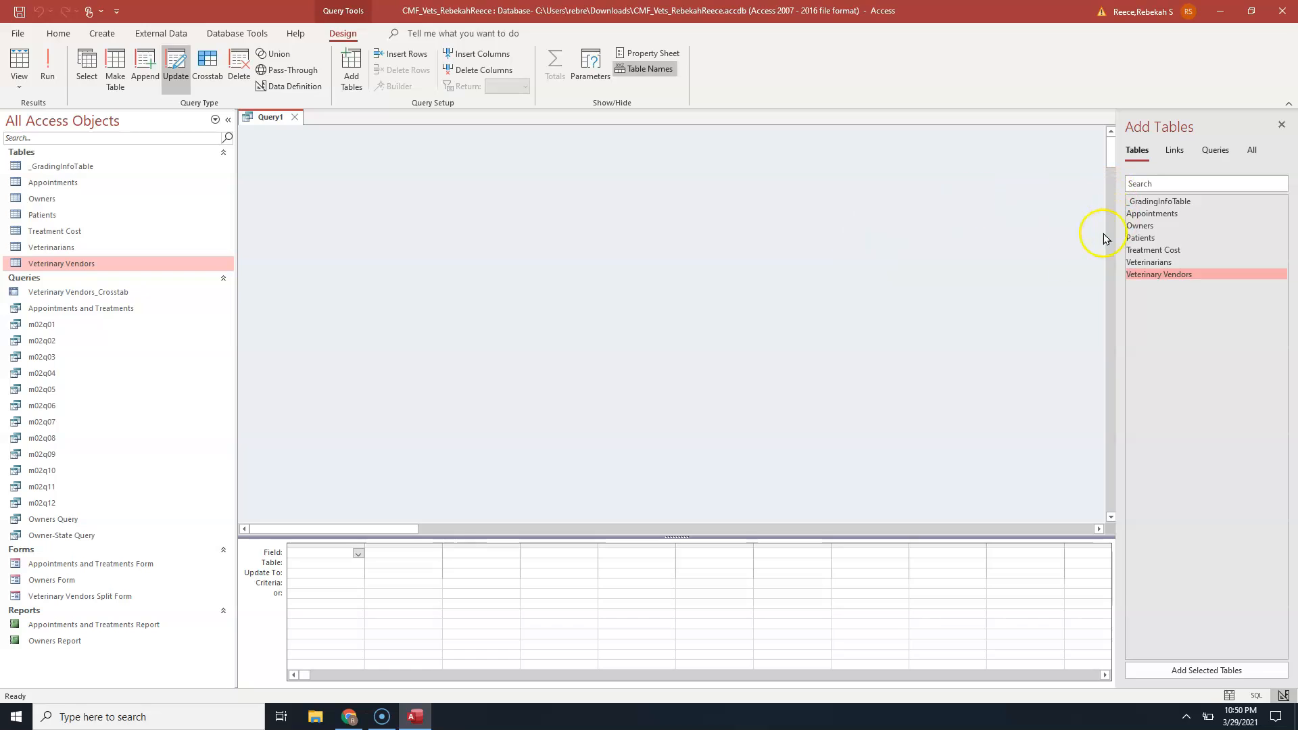
pyautogui.click(1281, 125)
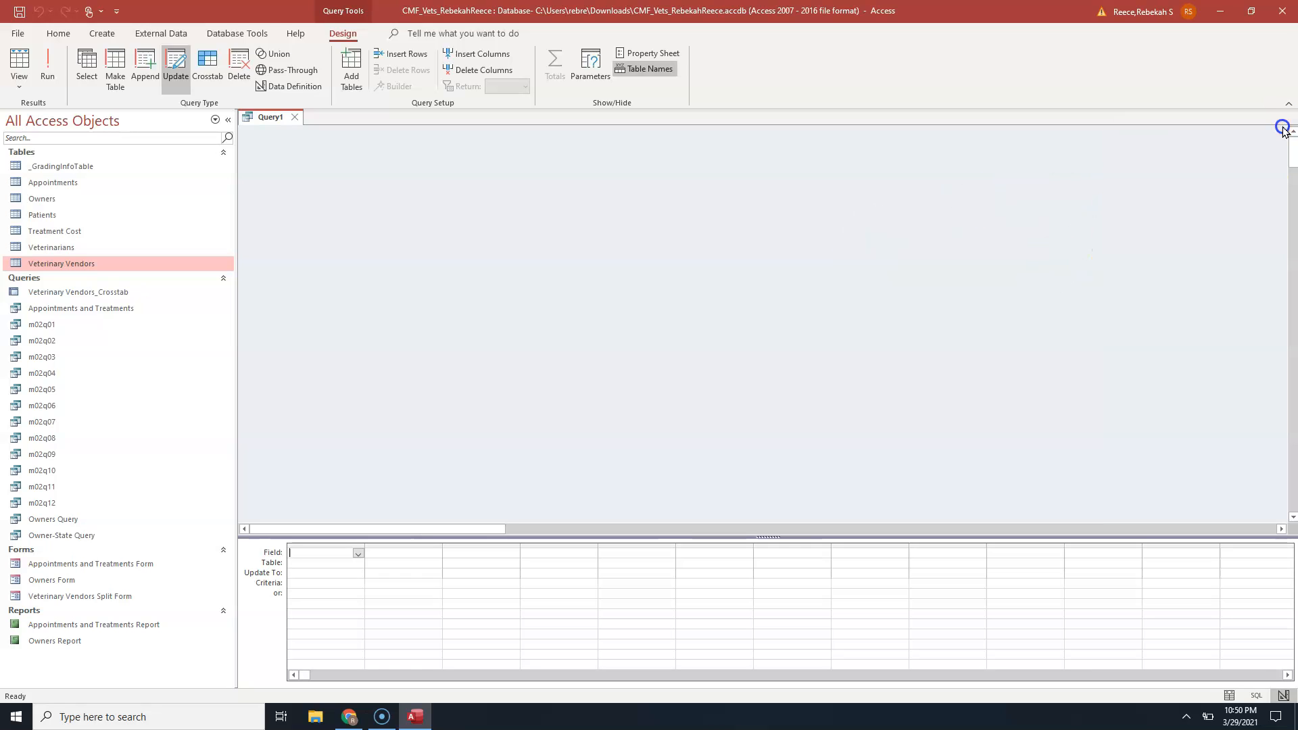
pyautogui.click(293, 118)
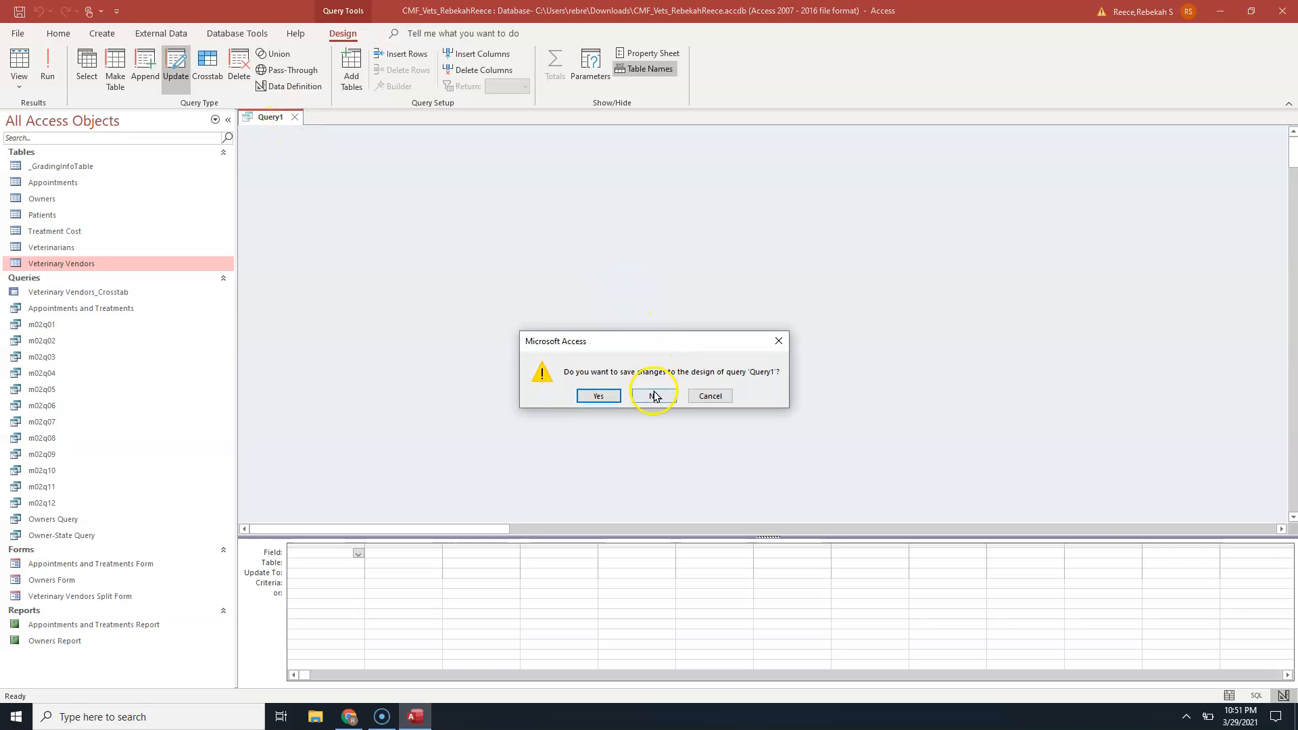
pyautogui.click(653, 397)
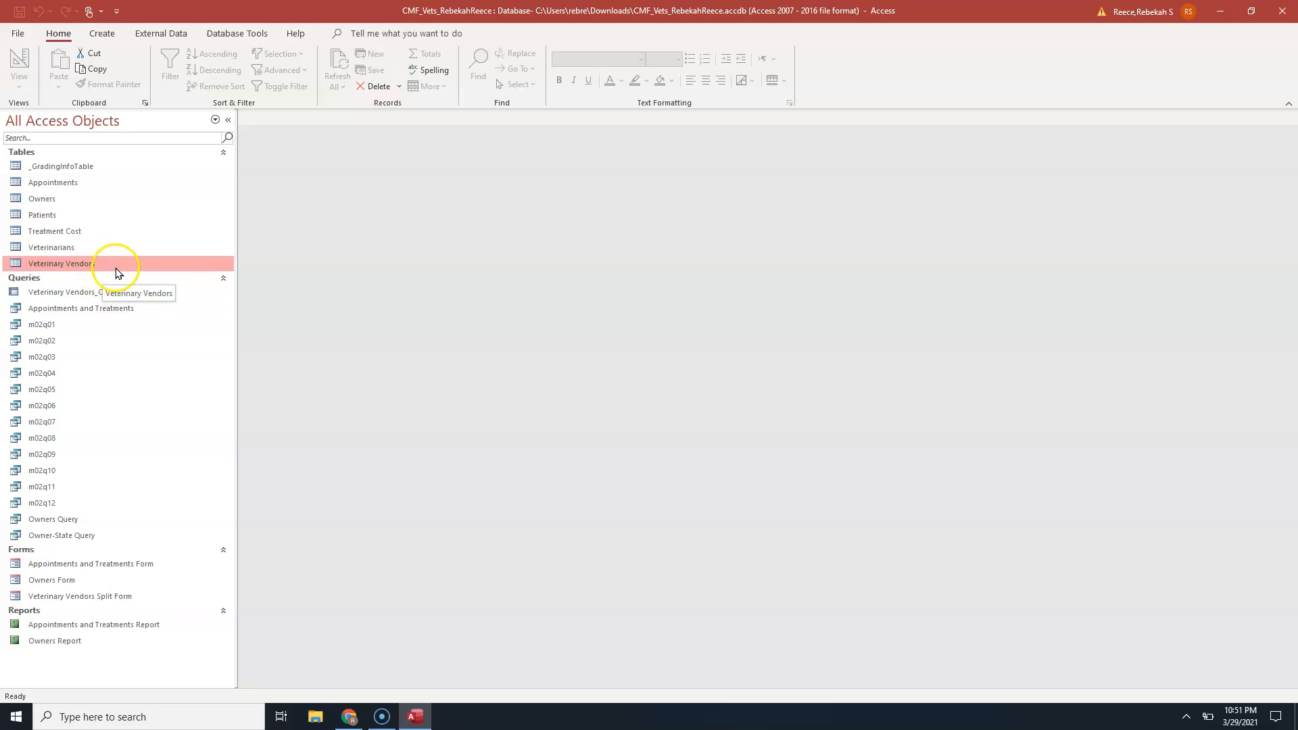
# Create a new query in Design View with the Veterinary Vendors table selected.
pyautogui.click(75, 263)
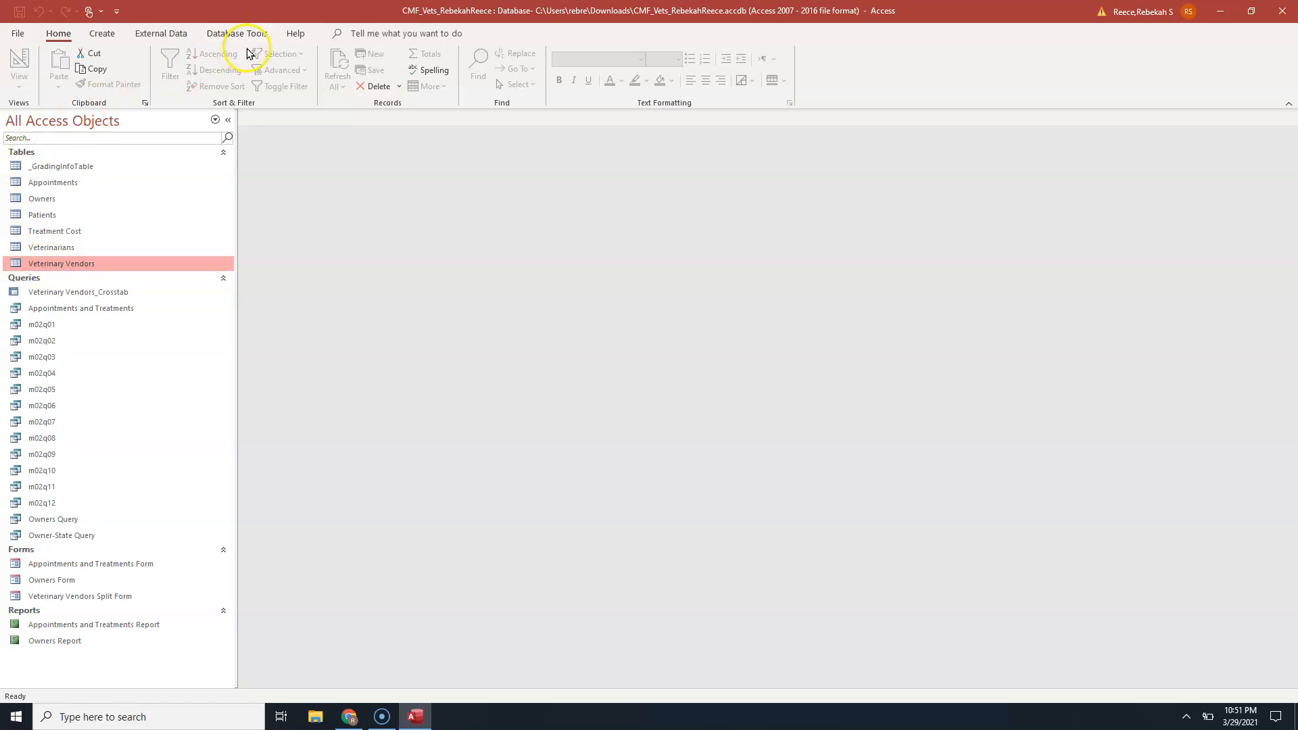
pyautogui.click(100, 37)
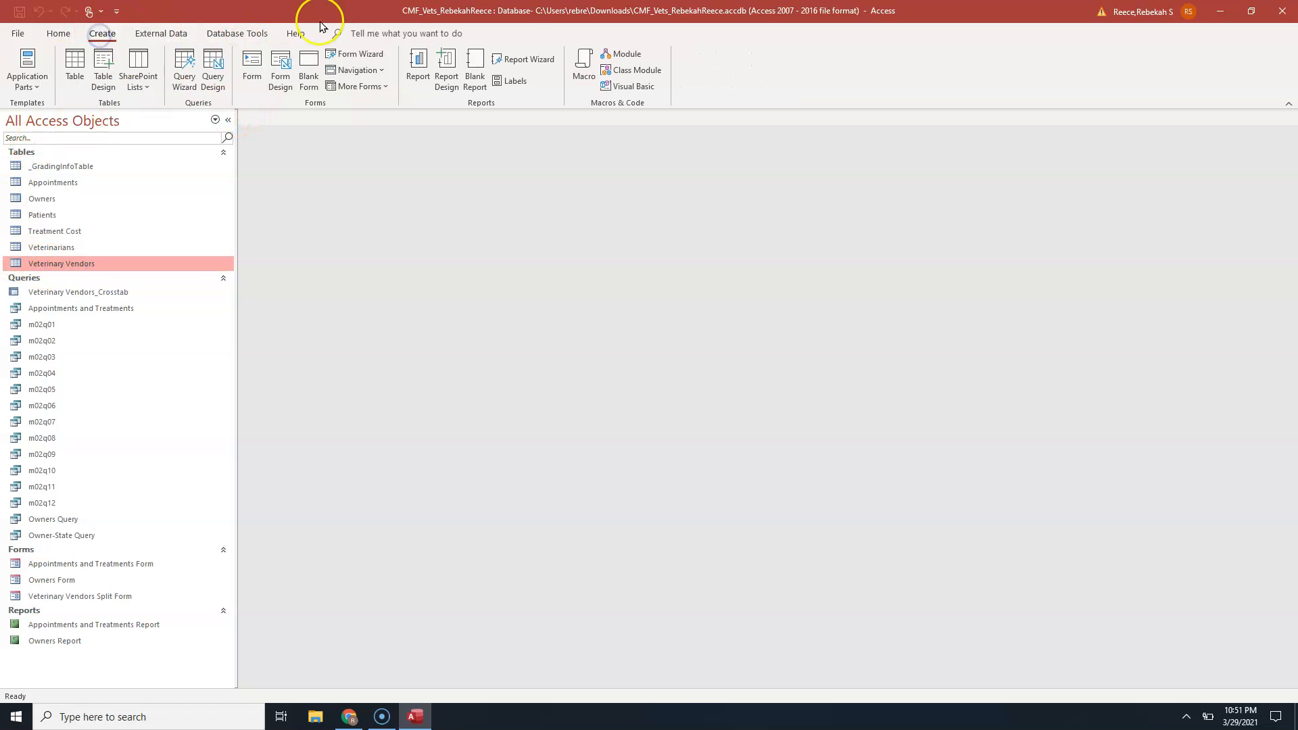
pyautogui.click(209, 67)
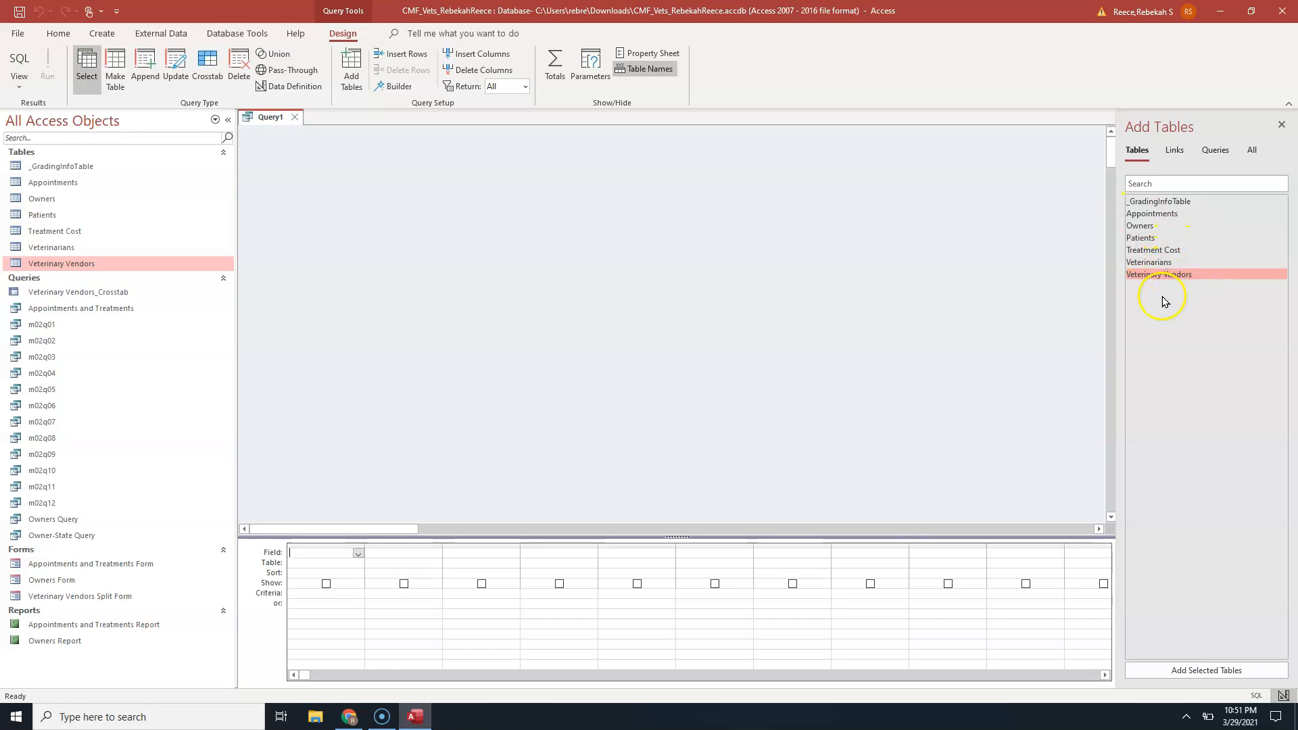
# Add Veterinary Vendors to the query, enlarge its field list and the design grid, and include the Product Type field.
pyautogui.click(1238, 670)
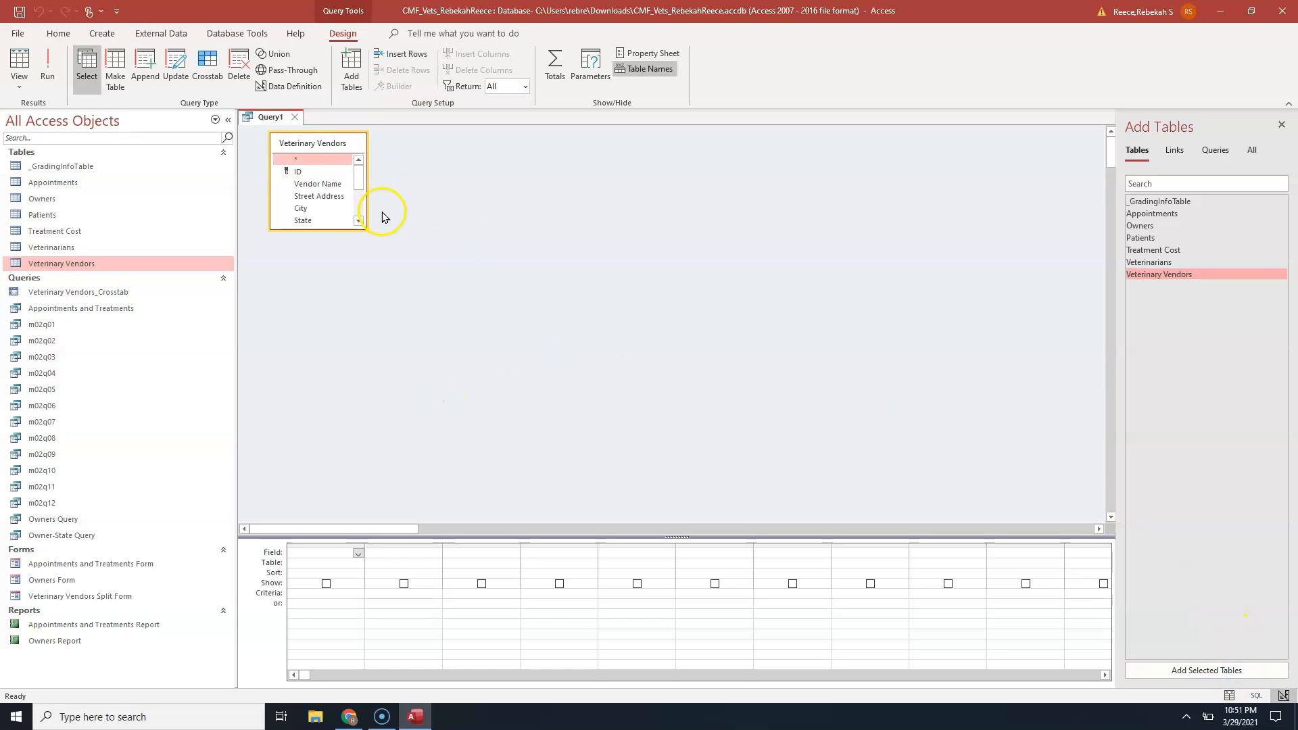
pyautogui.moveTo(364, 230); pyautogui.dragTo(399, 309)
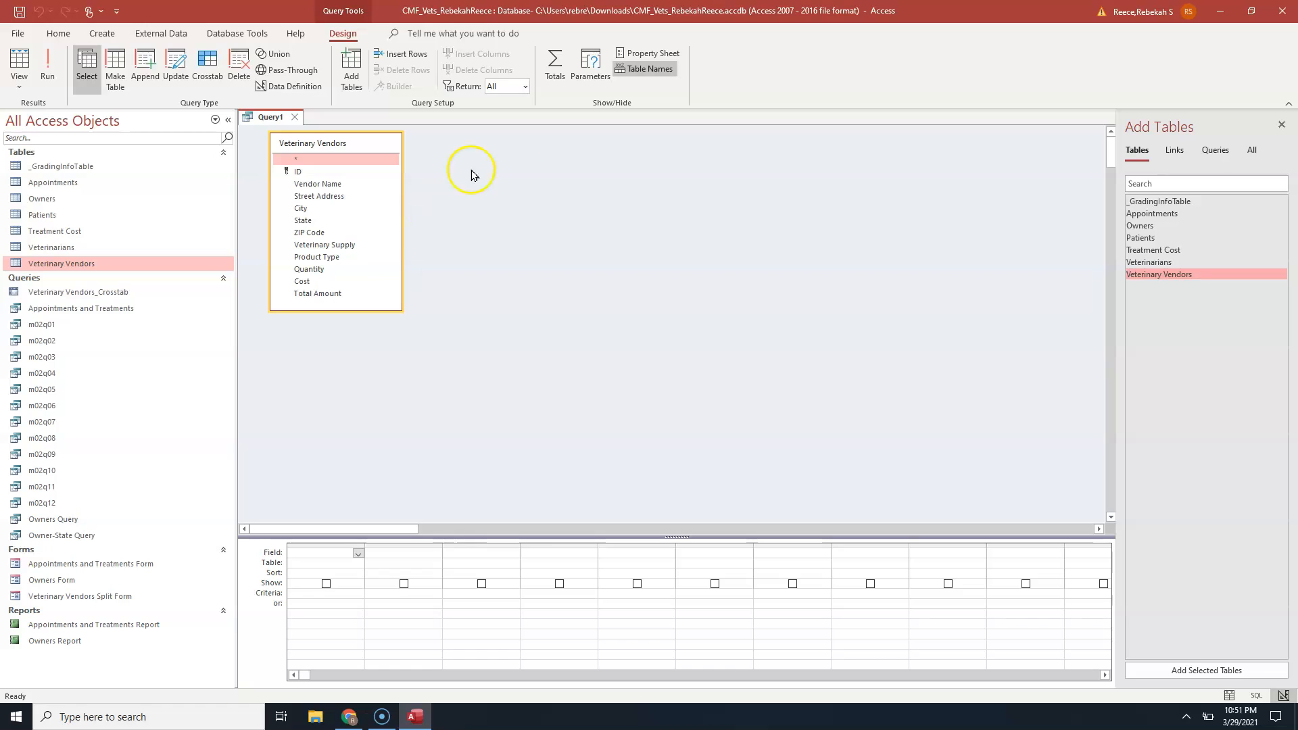
pyautogui.click(329, 258)
pyautogui.doubleClick(329, 258)
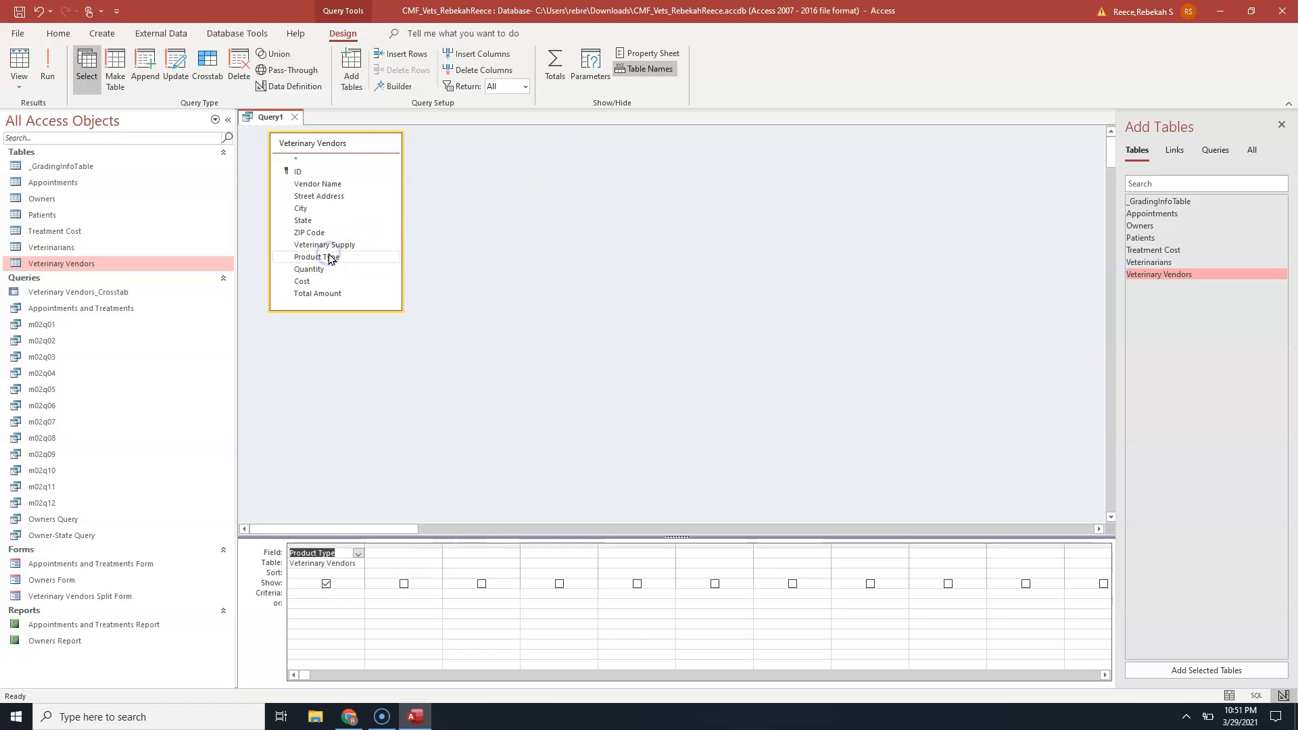
pyautogui.moveTo(430, 539); pyautogui.dragTo(429, 343)
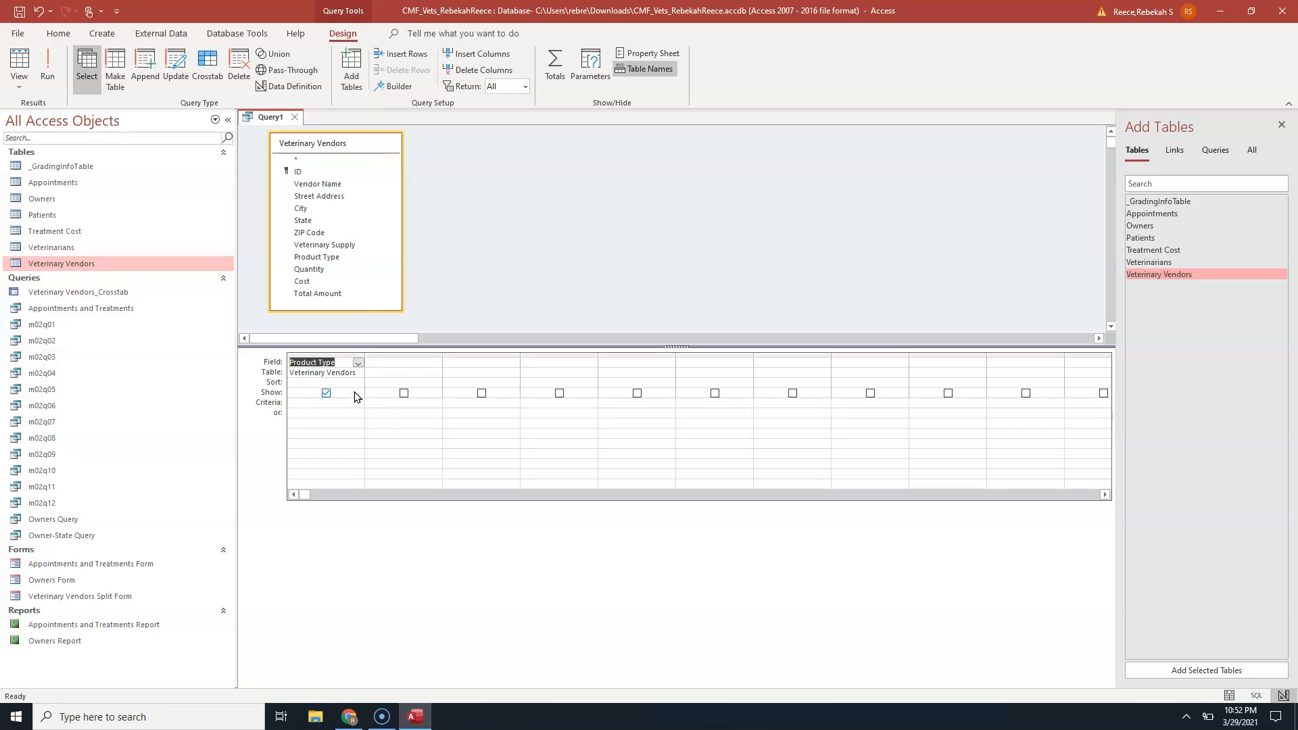
# Set the Product Type criterion to VAC, run the select query and return to Design View.
pyautogui.click(312, 404)
pyautogui.write('VAC')
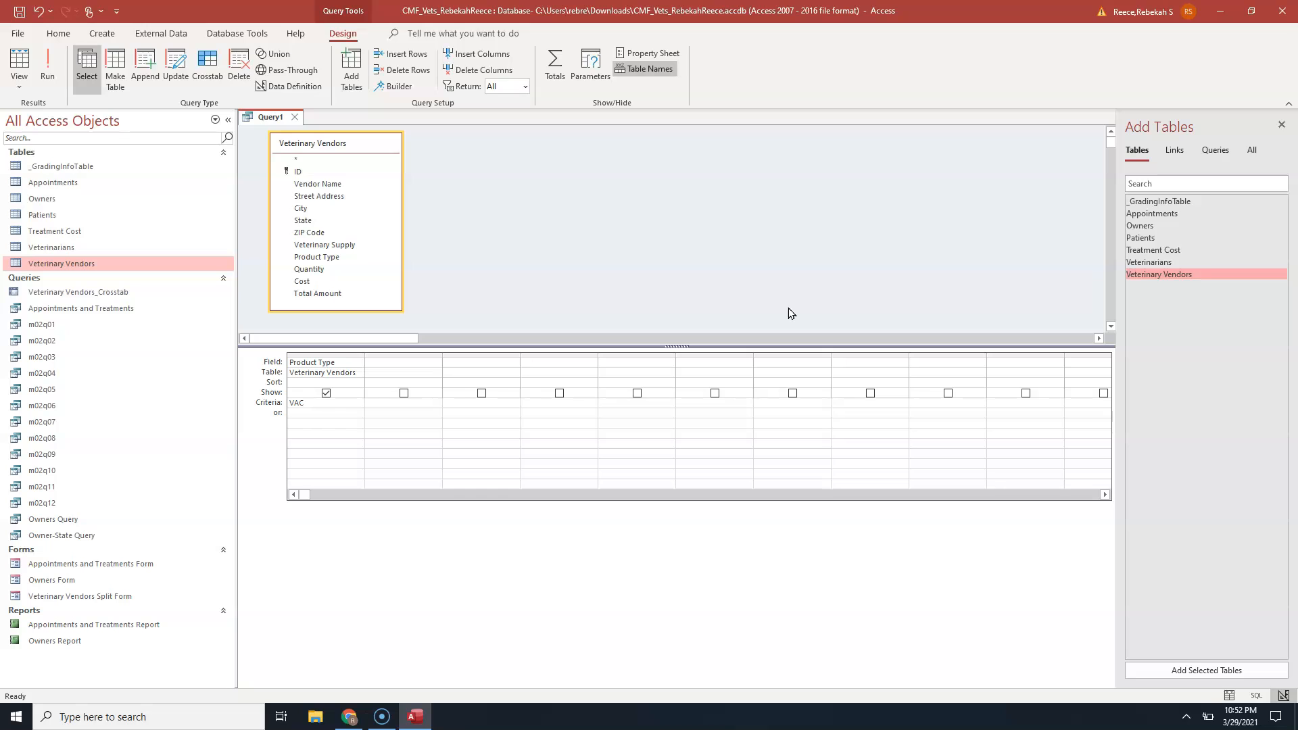
pyautogui.click(47, 68)
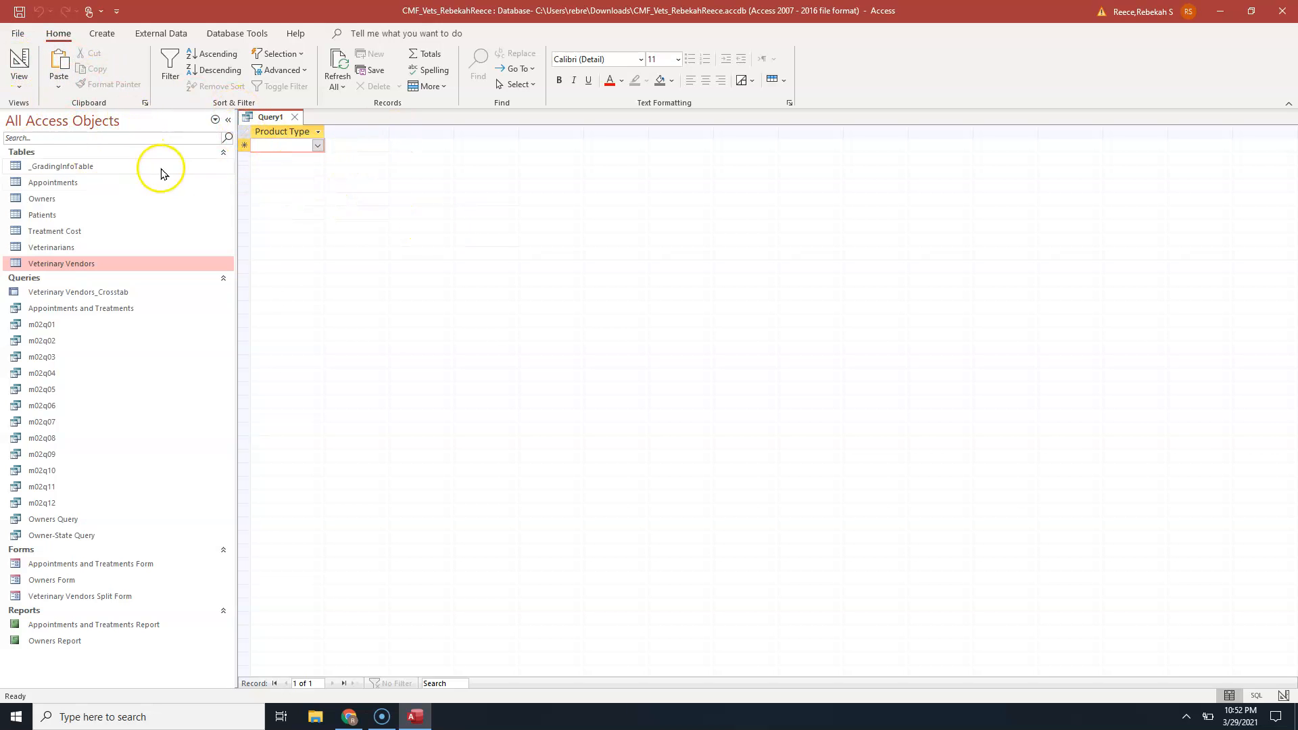
pyautogui.click(16, 68)
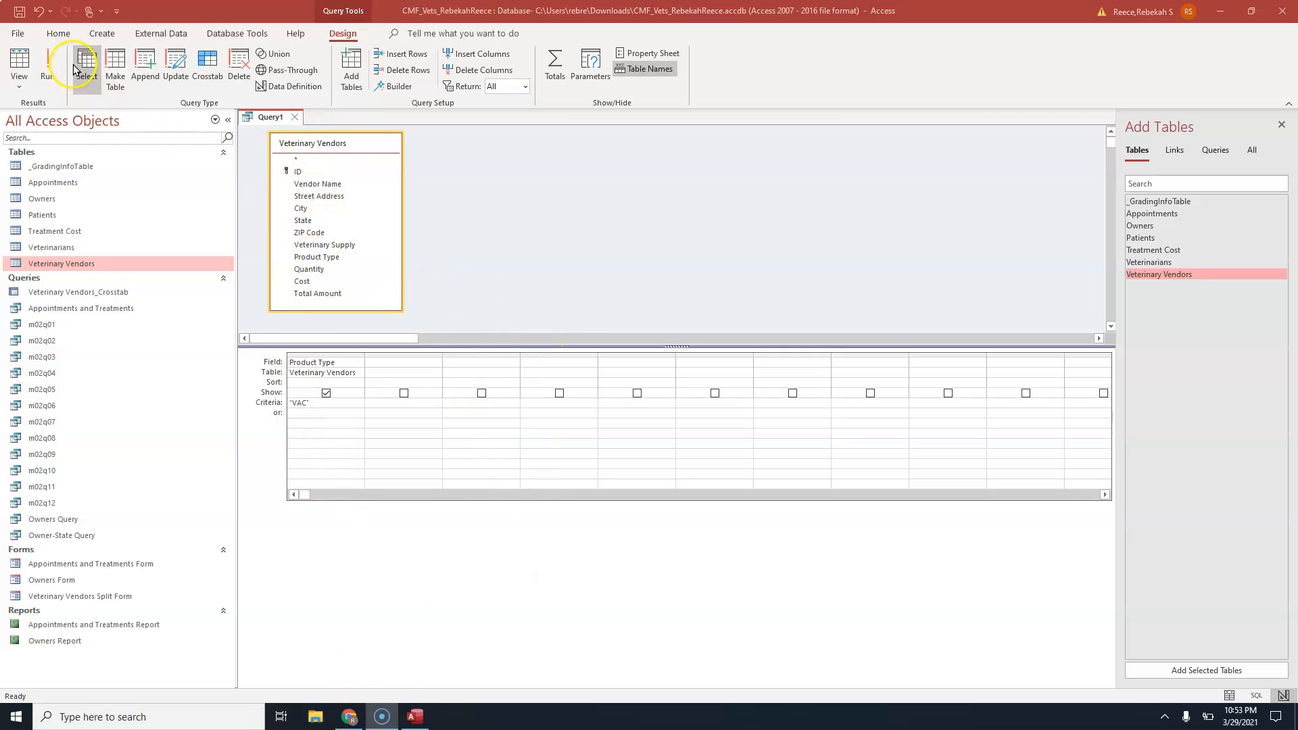
# Convert the query to an update query and set Product Type's Update To value to VAC.
pyautogui.click(177, 60)
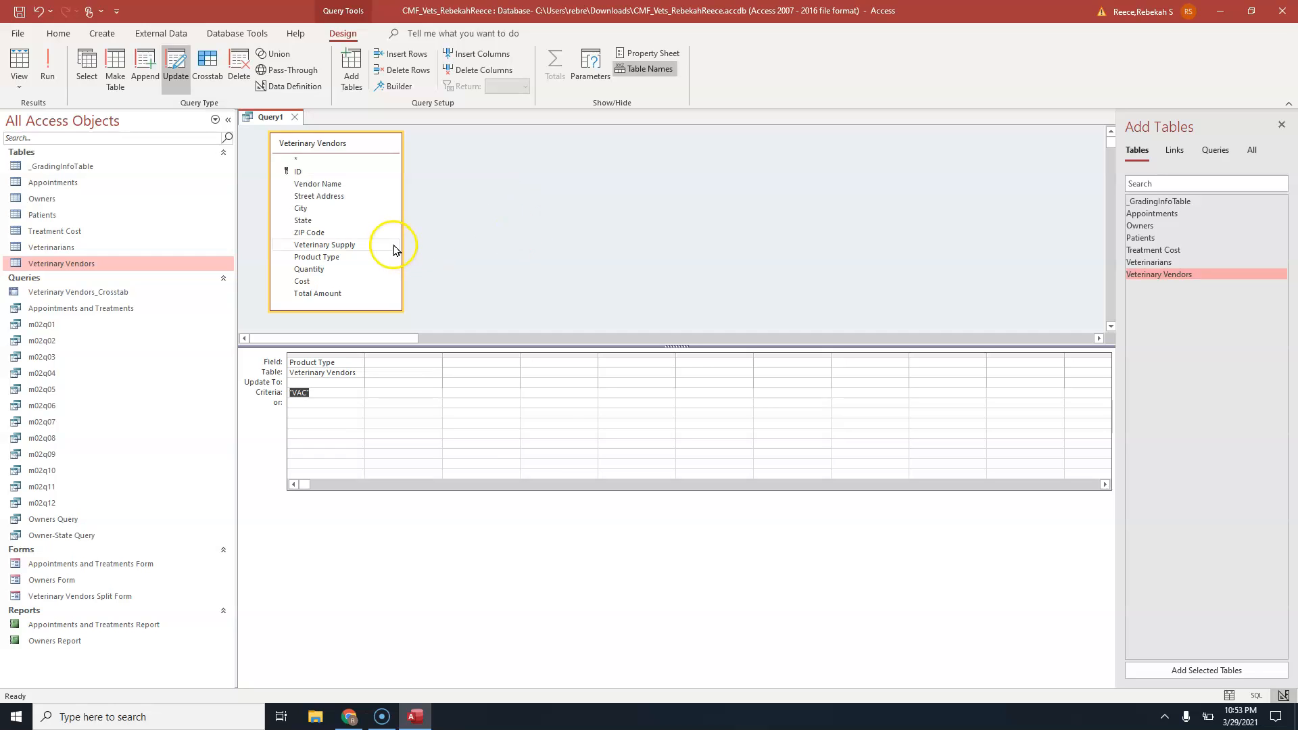
pyautogui.click(346, 382)
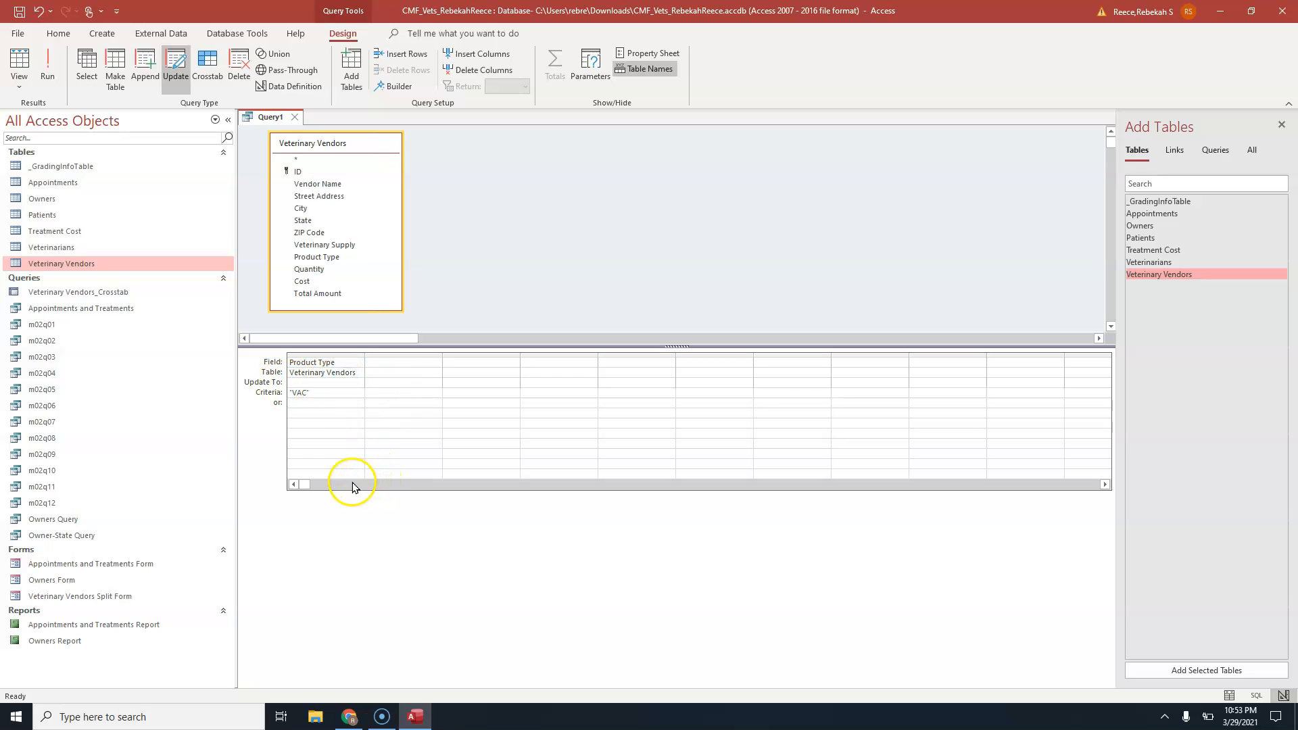
pyautogui.write('VAC')
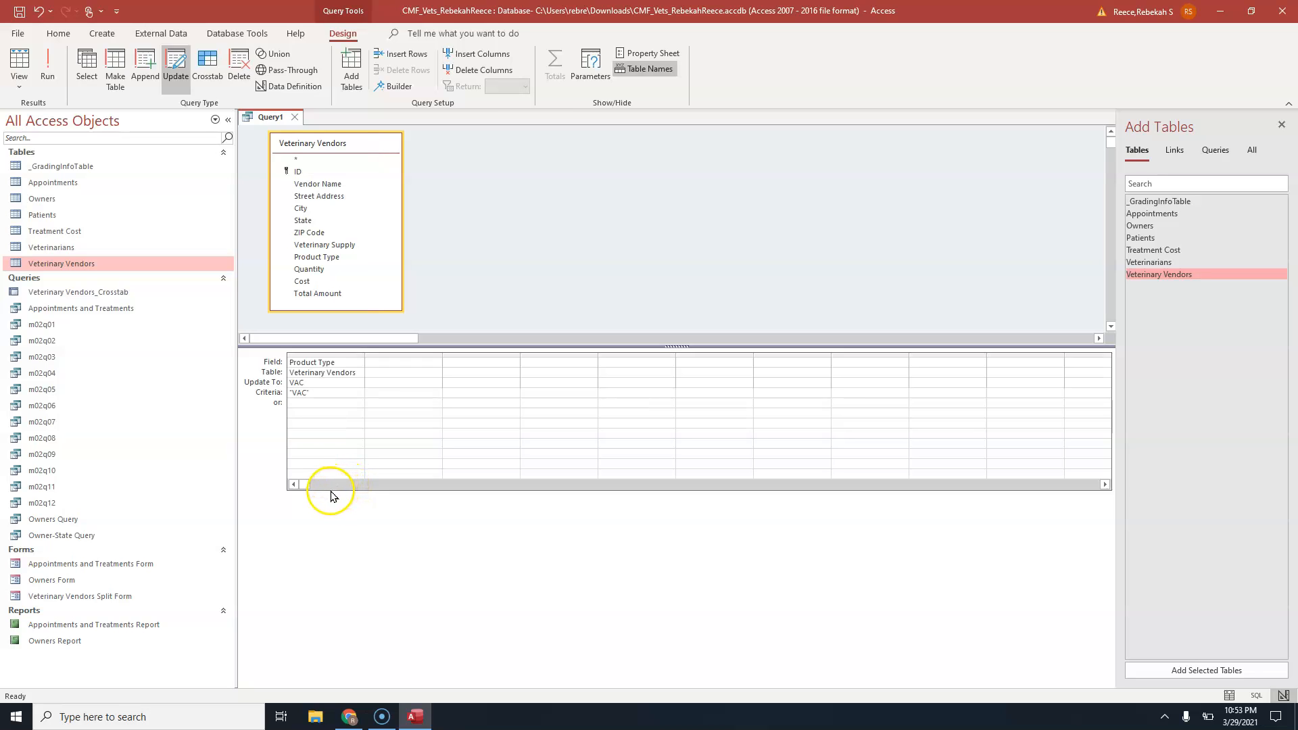
# Clear the Product Type criterion and run the update query, accepting the update of the records.
pyautogui.click(328, 391)
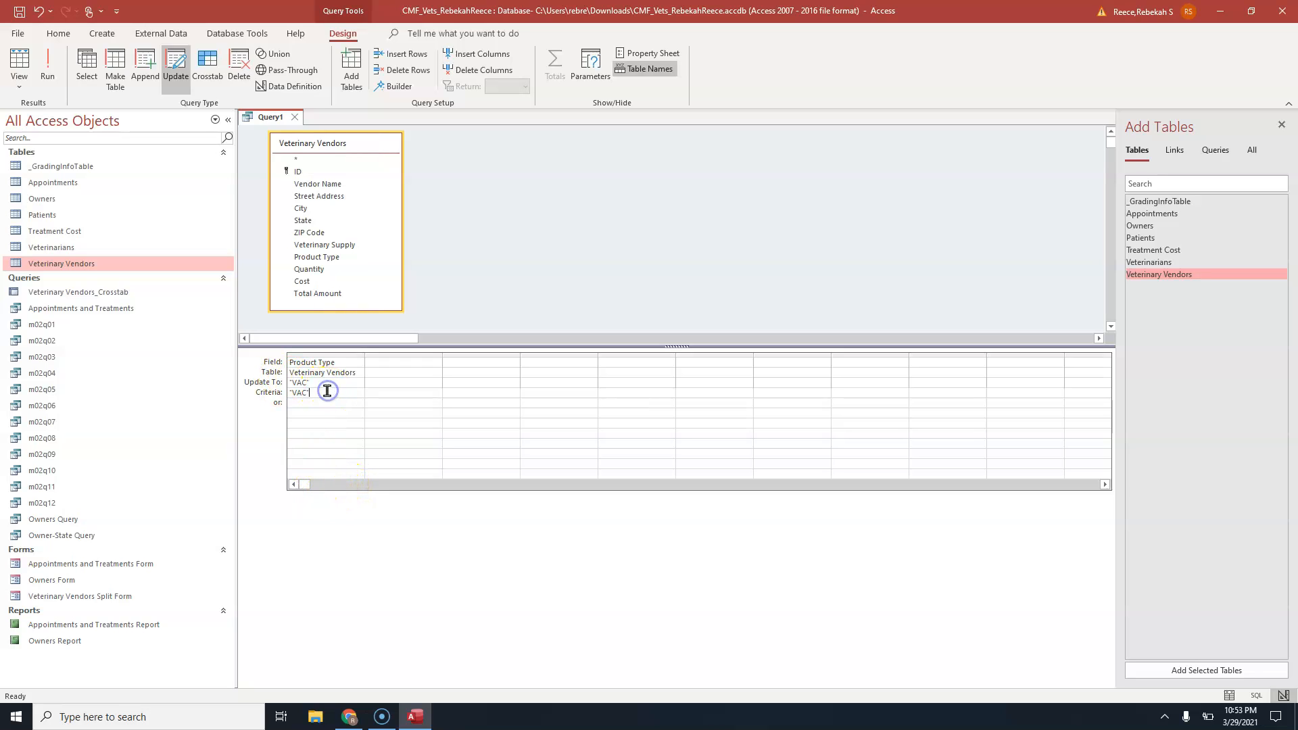
pyautogui.press('BackSpace')
pyautogui.press('BackSpace')
pyautogui.press('BackSpace')
pyautogui.press('BackSpace')
pyautogui.press('BackSpace')
pyautogui.click(375, 414)
pyautogui.click(57, 92)
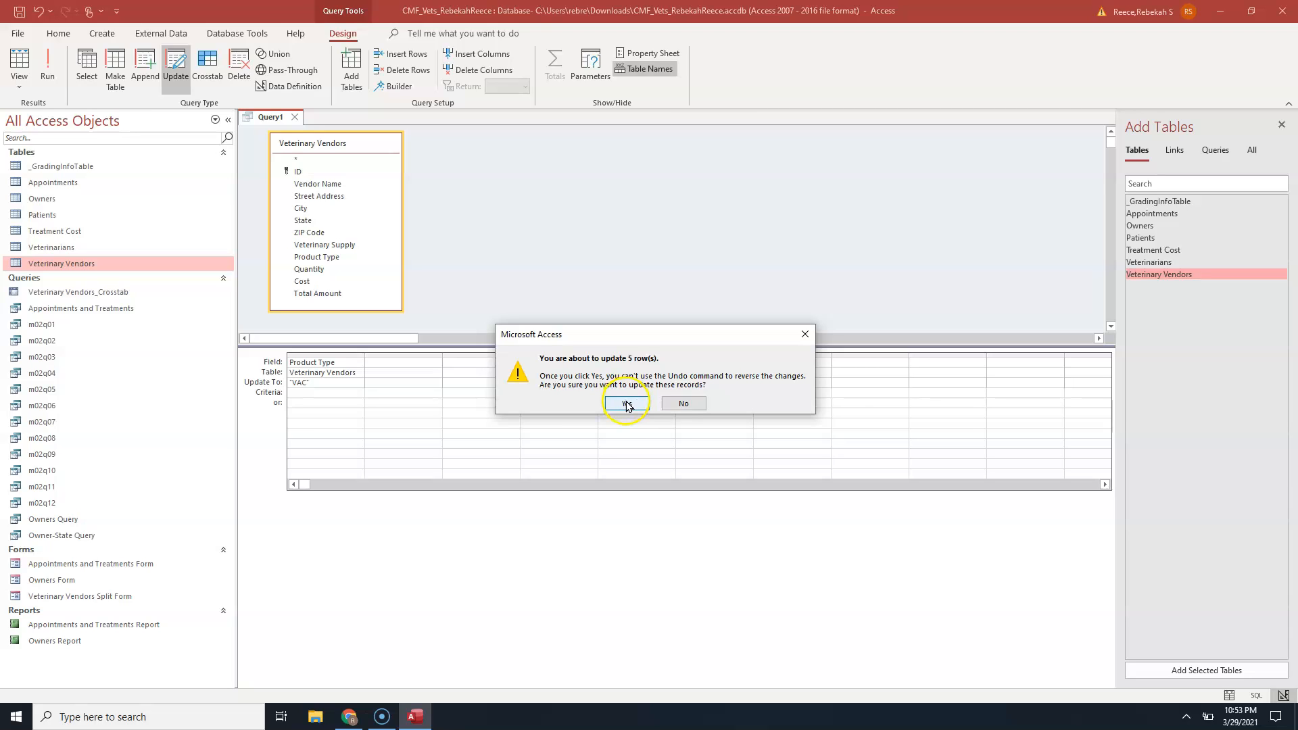
pyautogui.click(626, 401)
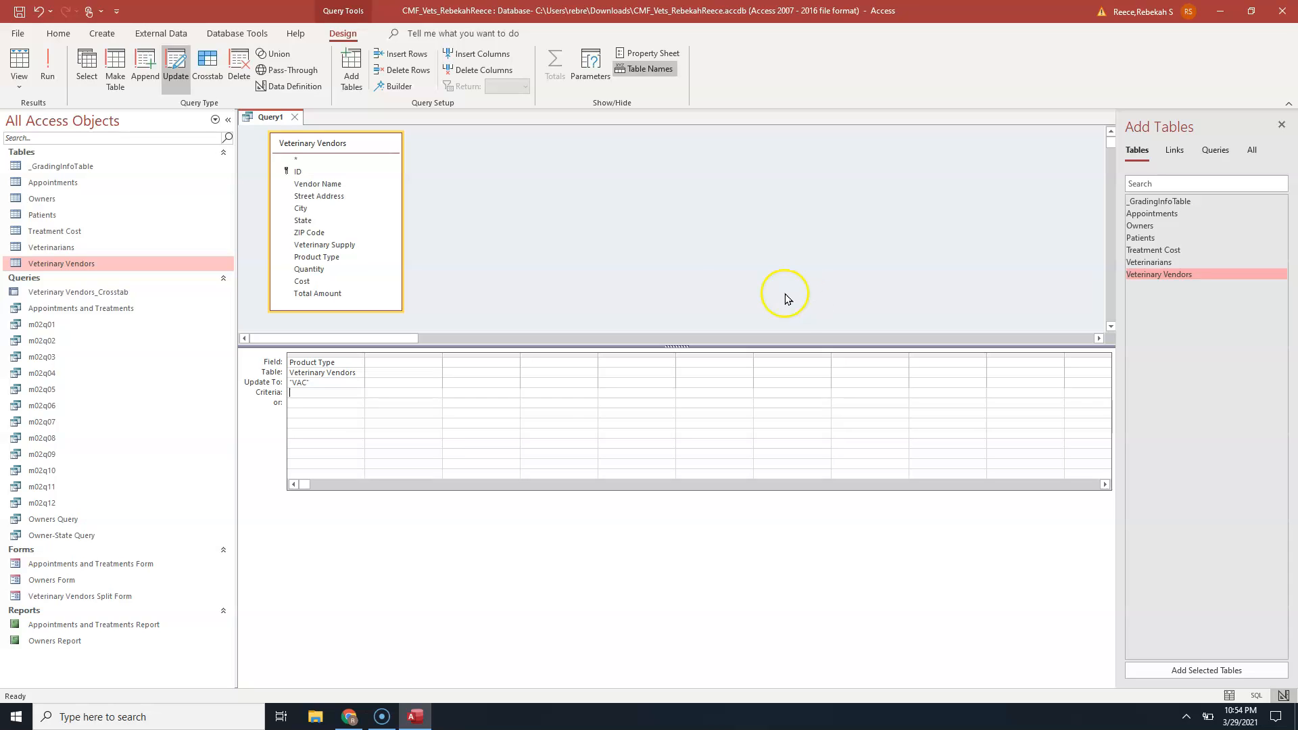
# Close the update query without saving it and open the Veterinary Vendors table to check the Product Type values.
pyautogui.click(331, 283)
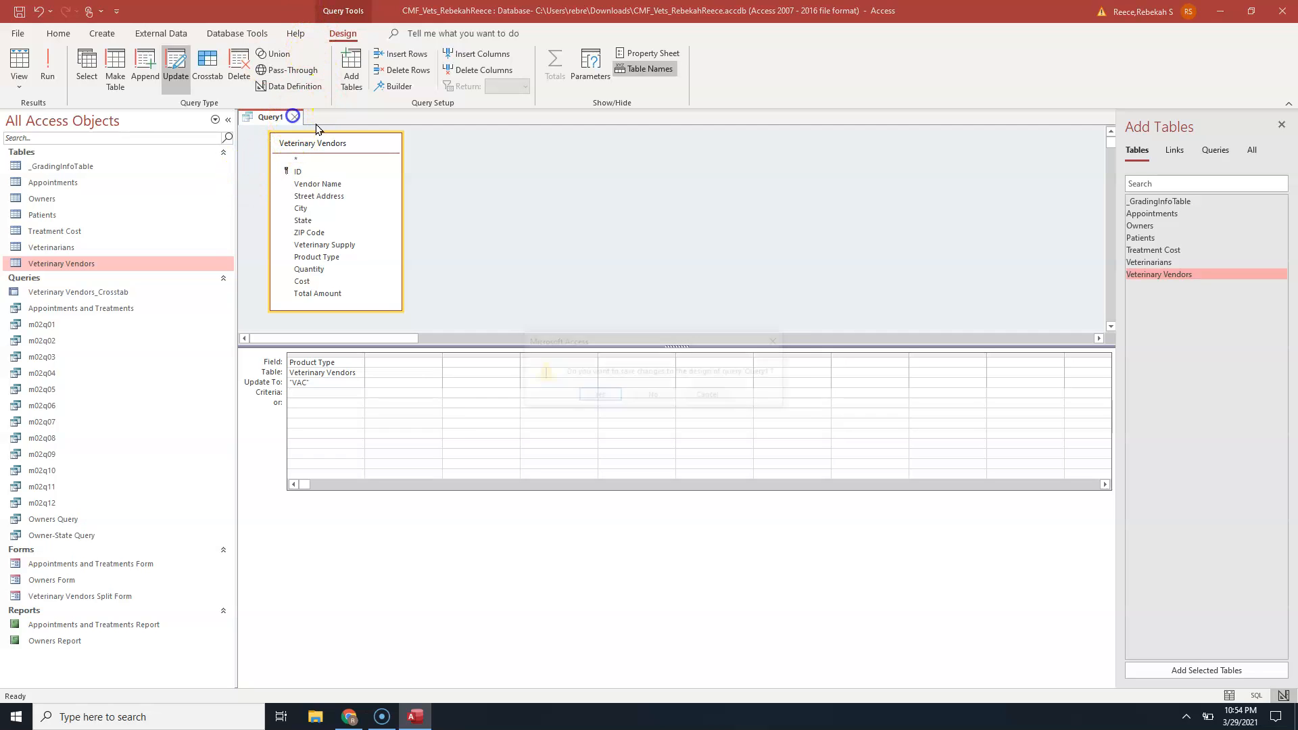
pyautogui.click(294, 117)
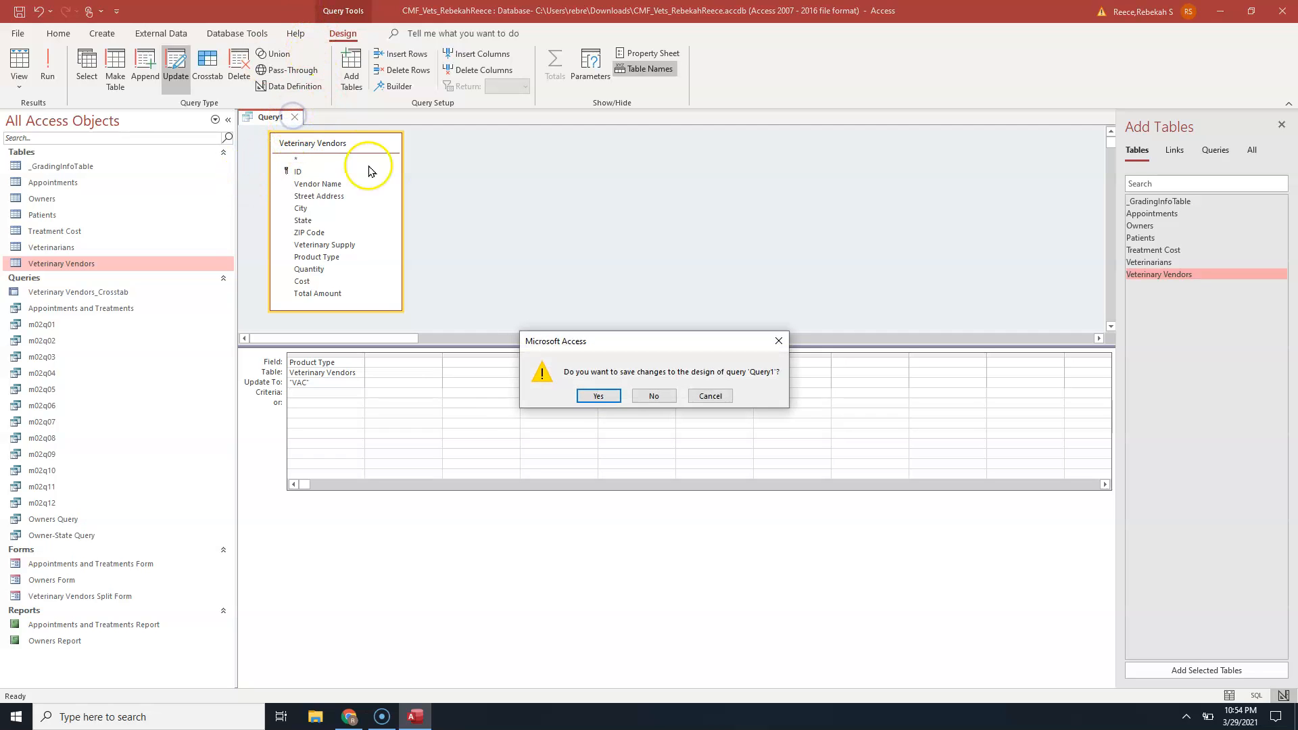
pyautogui.click(648, 400)
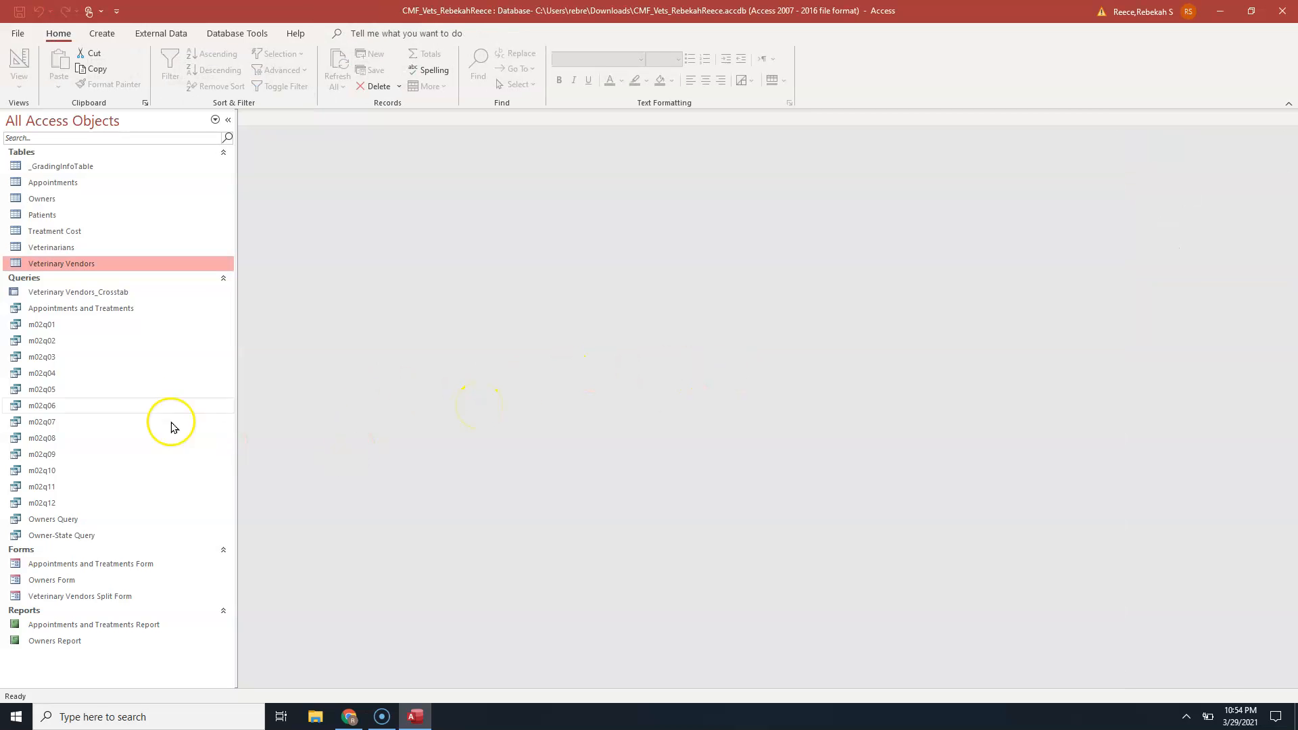
pyautogui.doubleClick(60, 263)
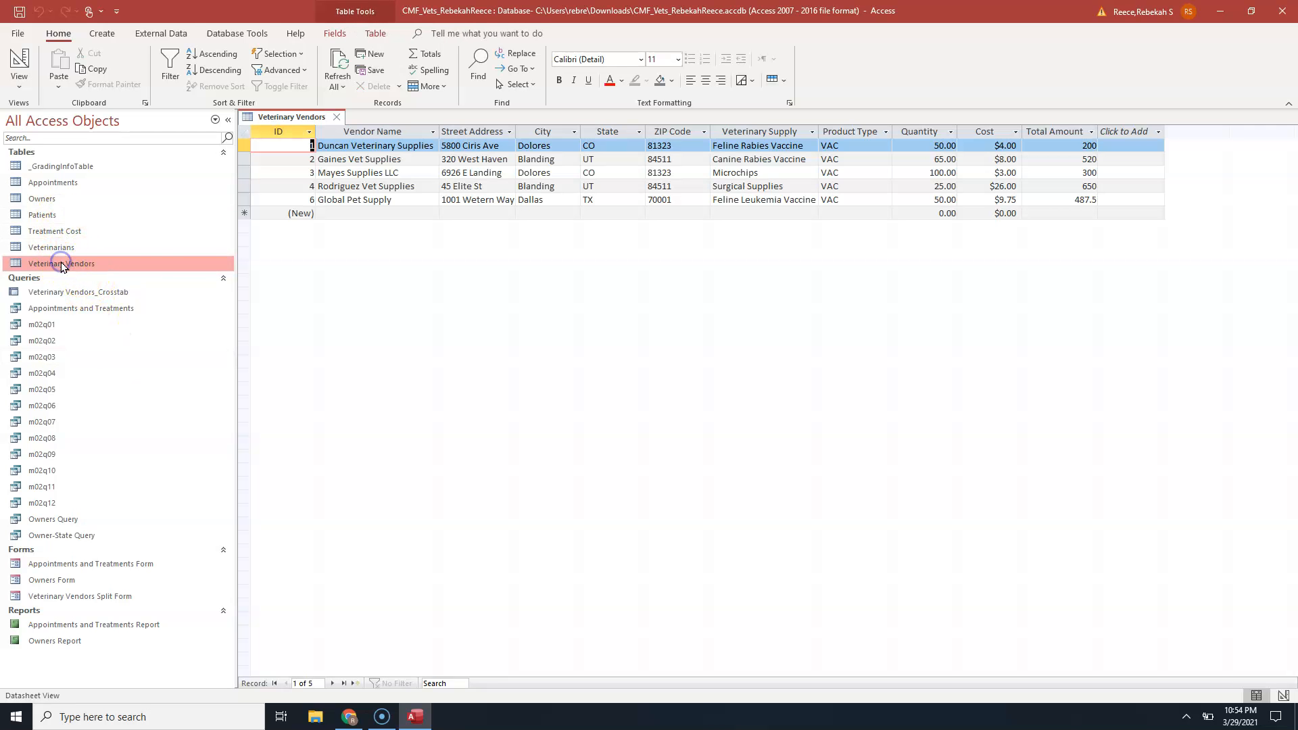
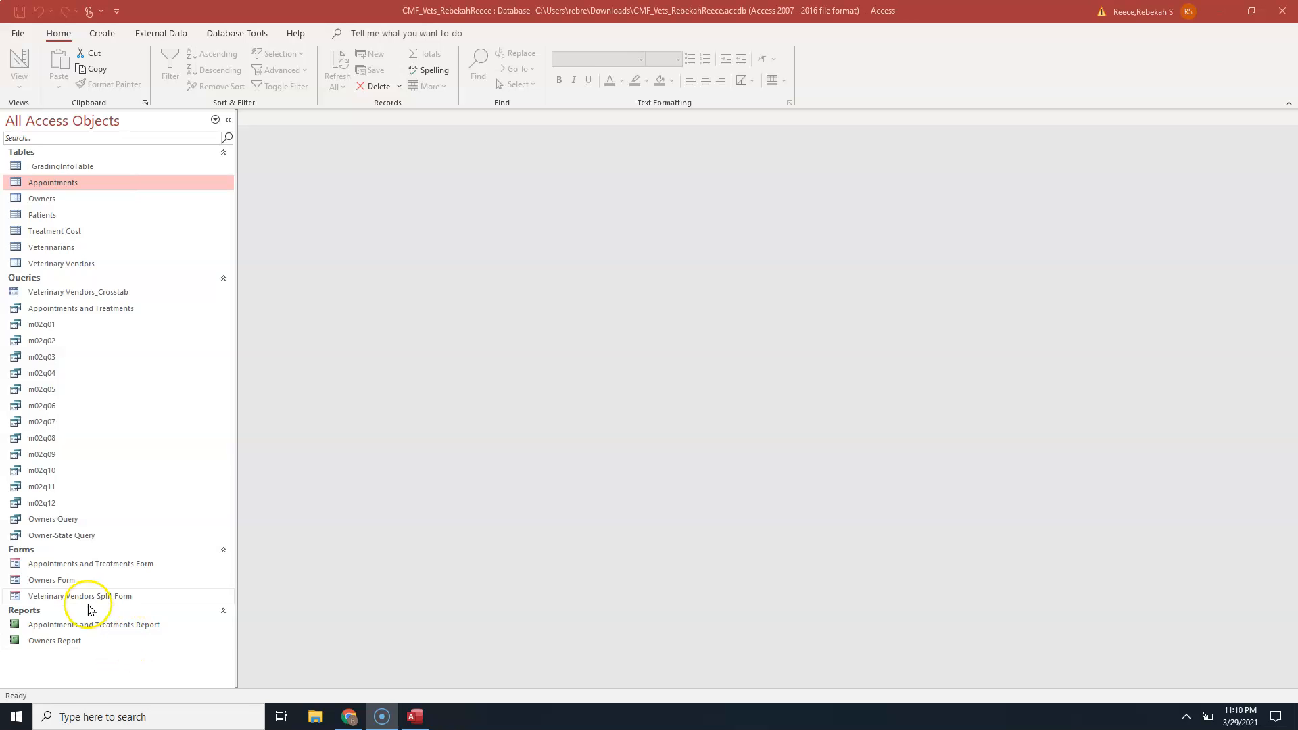
# Open the Veterinary Vendors table in Design View and set the ZIP Code field size to 20.
pyautogui.rightClick(76, 263)
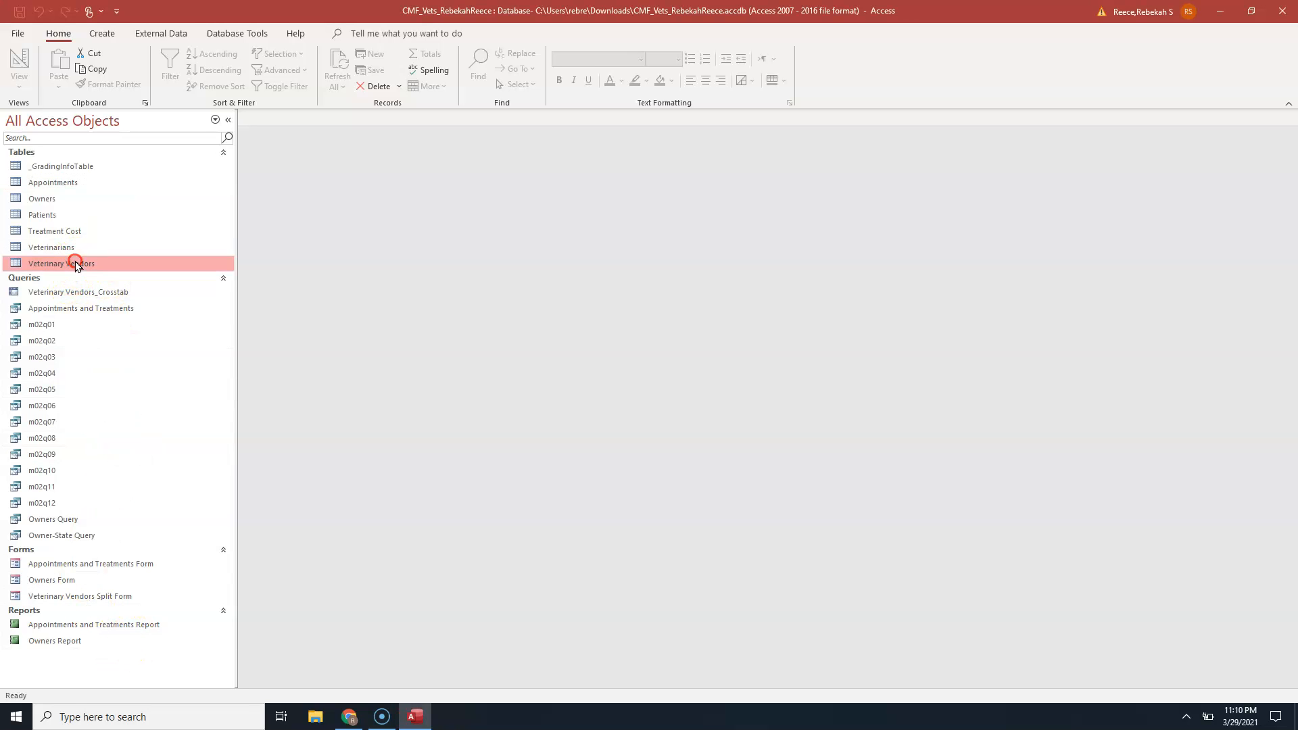
pyautogui.click(126, 290)
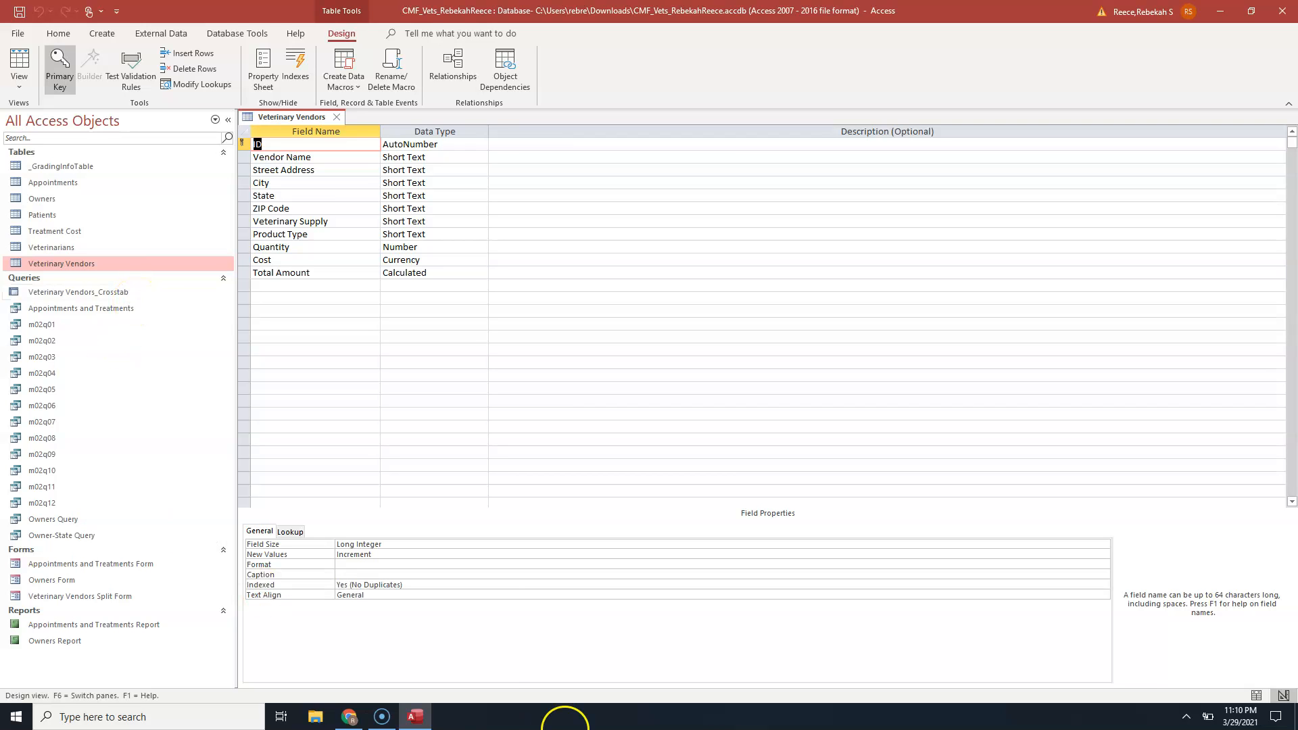
pyautogui.click(270, 209)
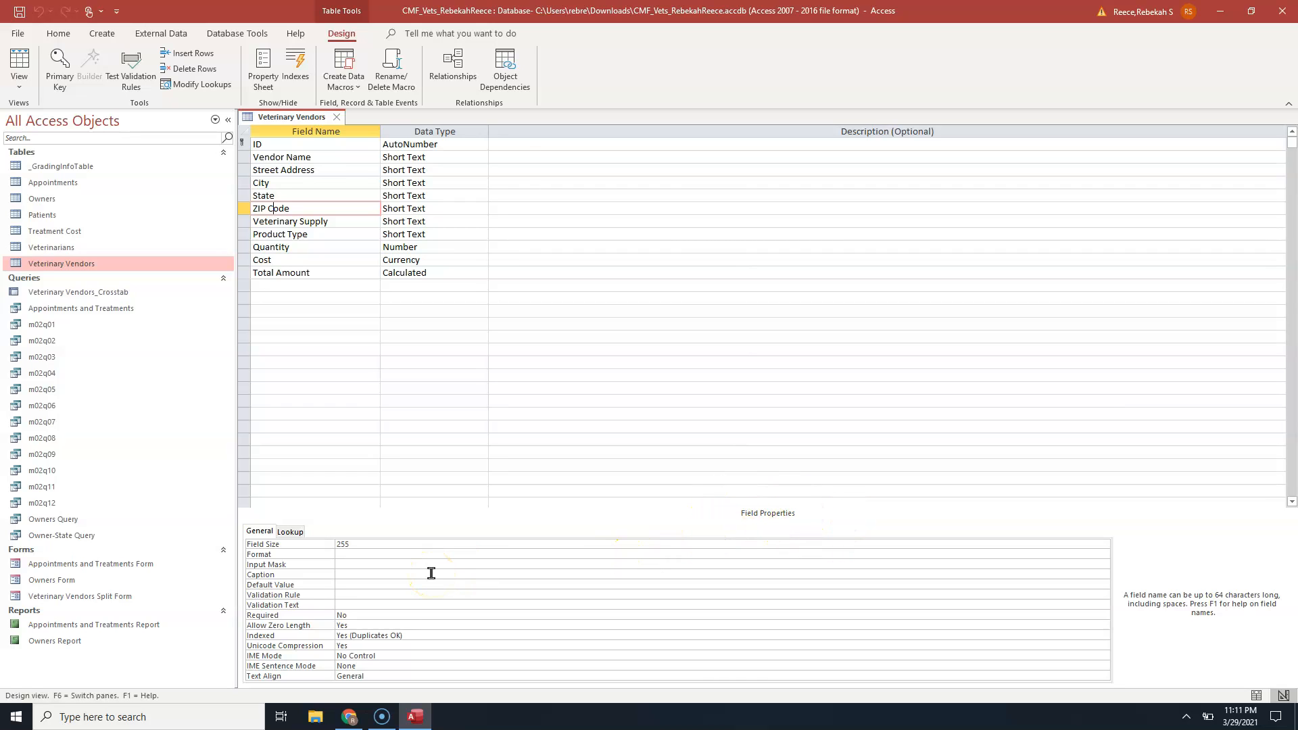
pyautogui.click(374, 544)
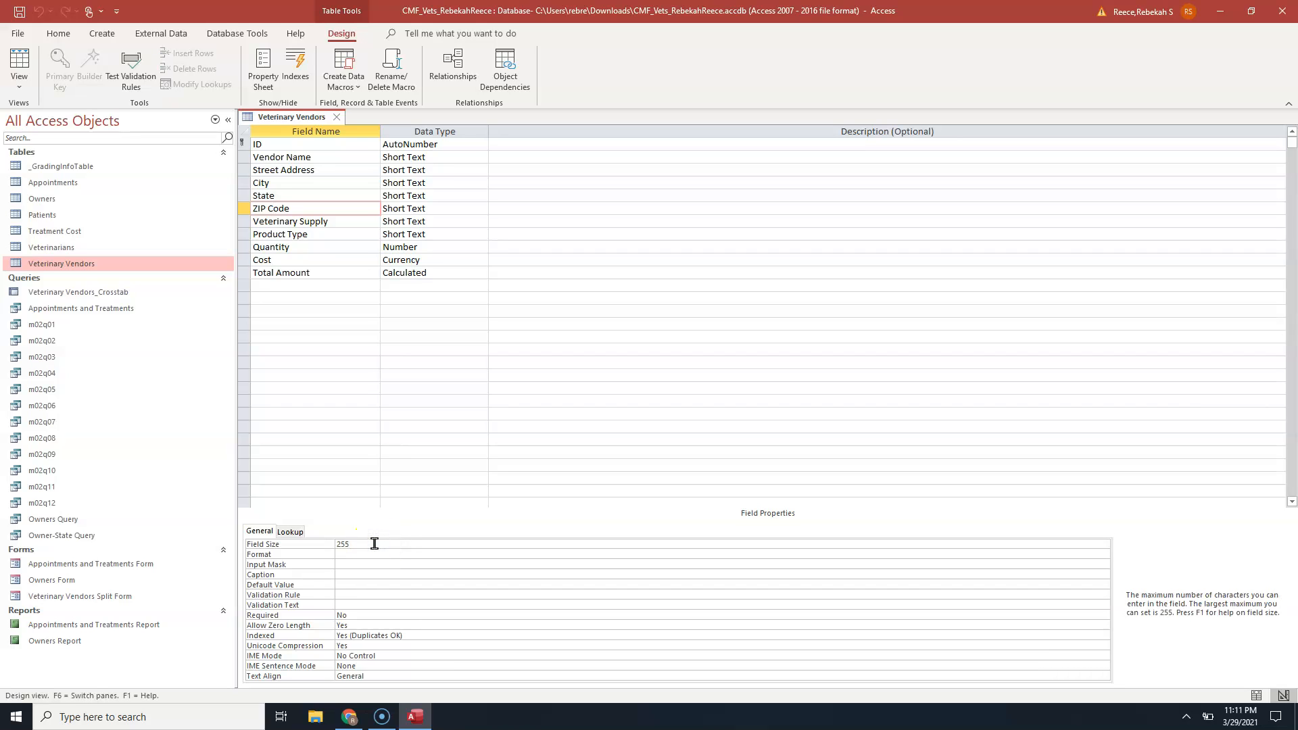
pyautogui.press('BackSpace')
pyautogui.press('BackSpace')
pyautogui.write('20')
# Make the Vendor Name field required by setting its Required property to Yes.
pyautogui.click(288, 159)
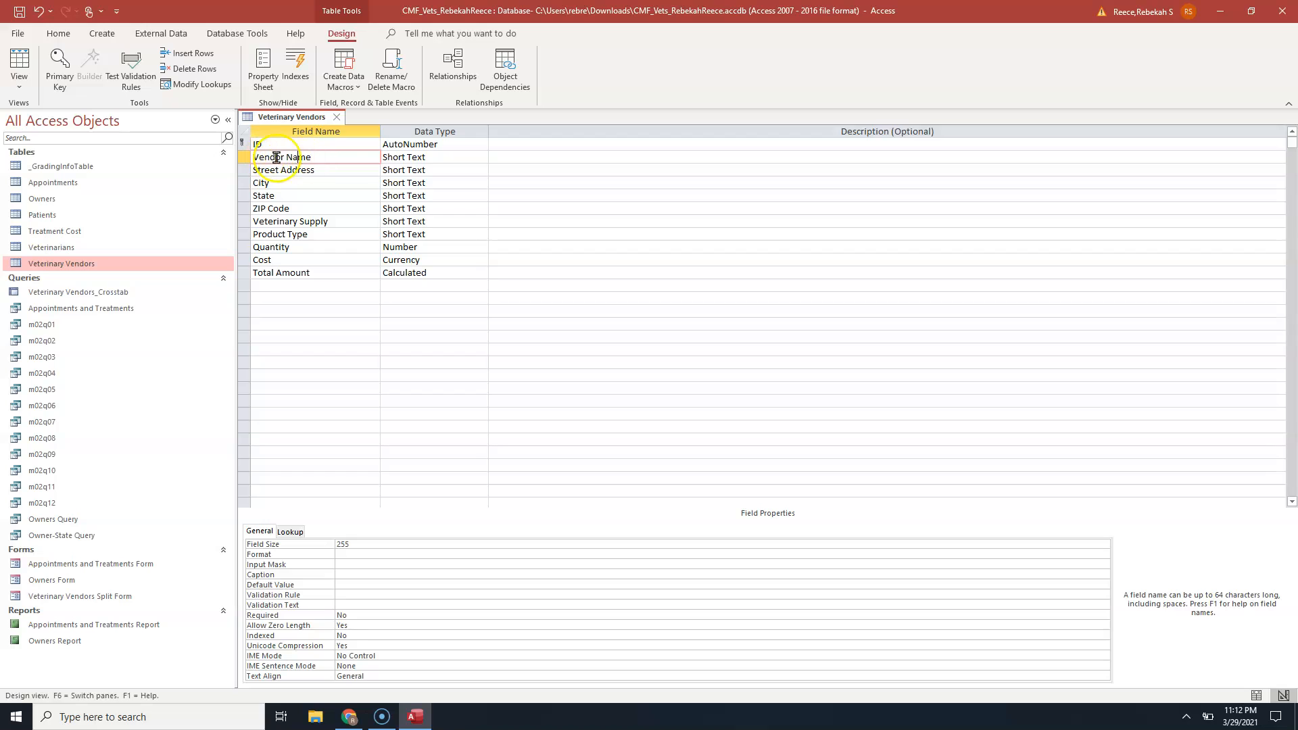
pyautogui.click(312, 145)
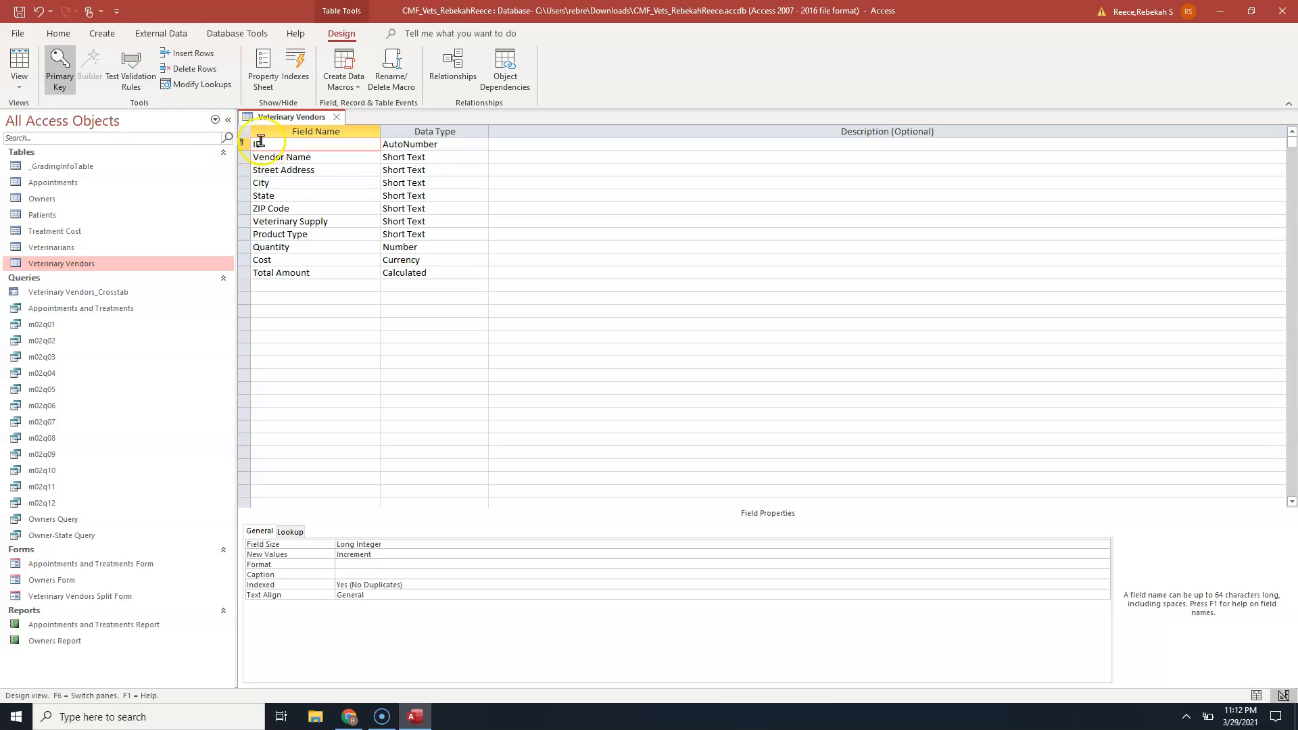
pyautogui.click(298, 157)
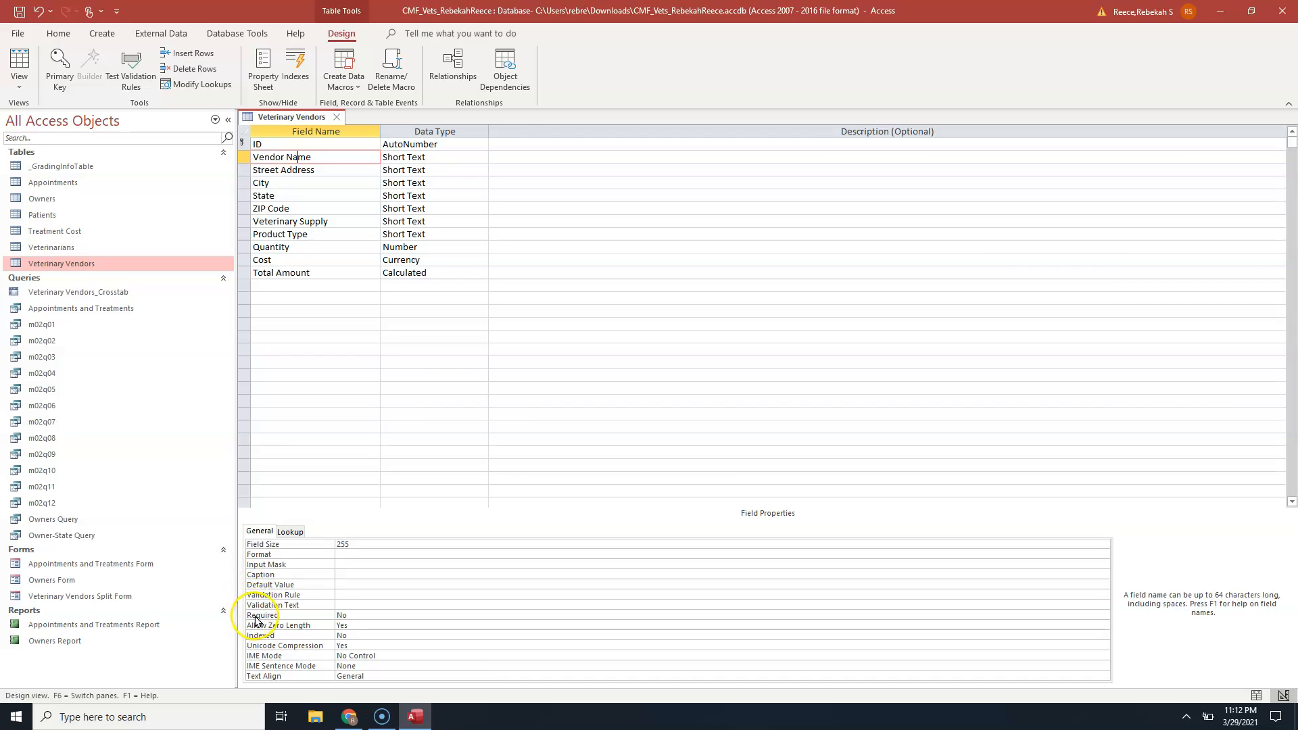
pyautogui.click(347, 616)
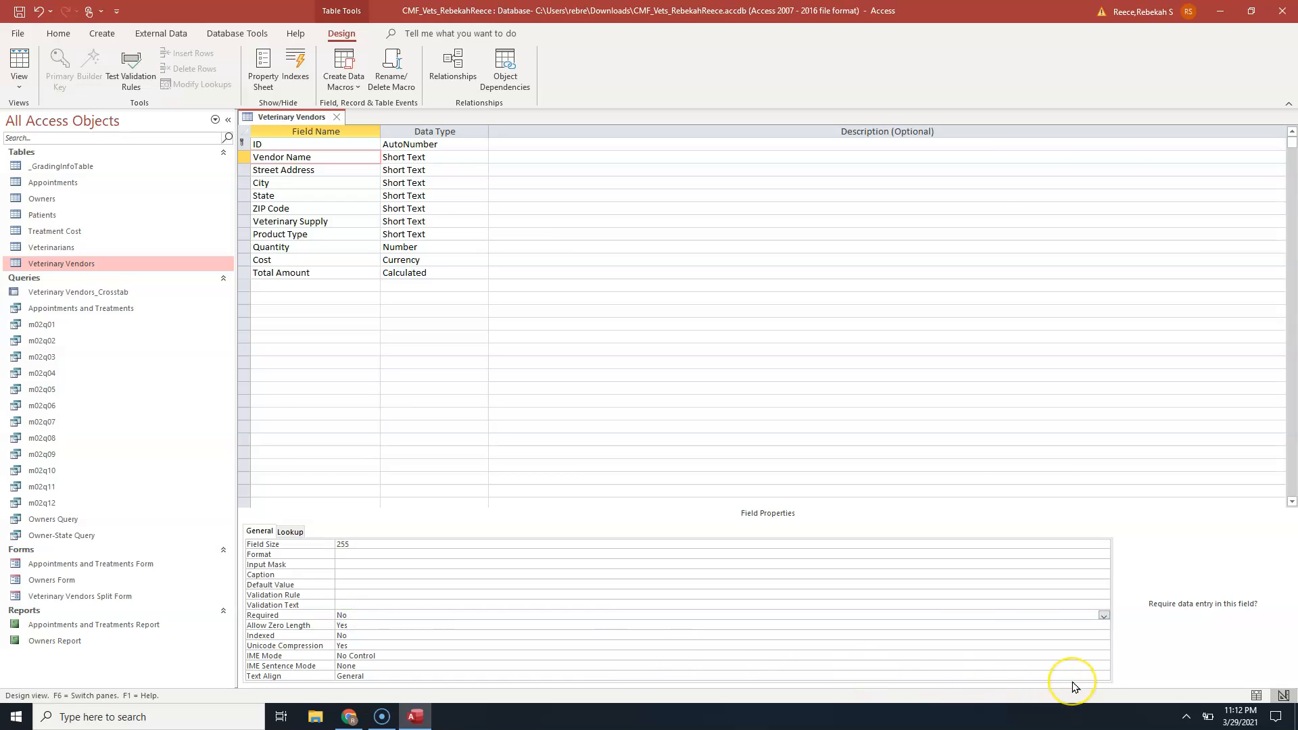
pyautogui.press('BackSpace')
pyautogui.write('yes')
pyautogui.press('Return')
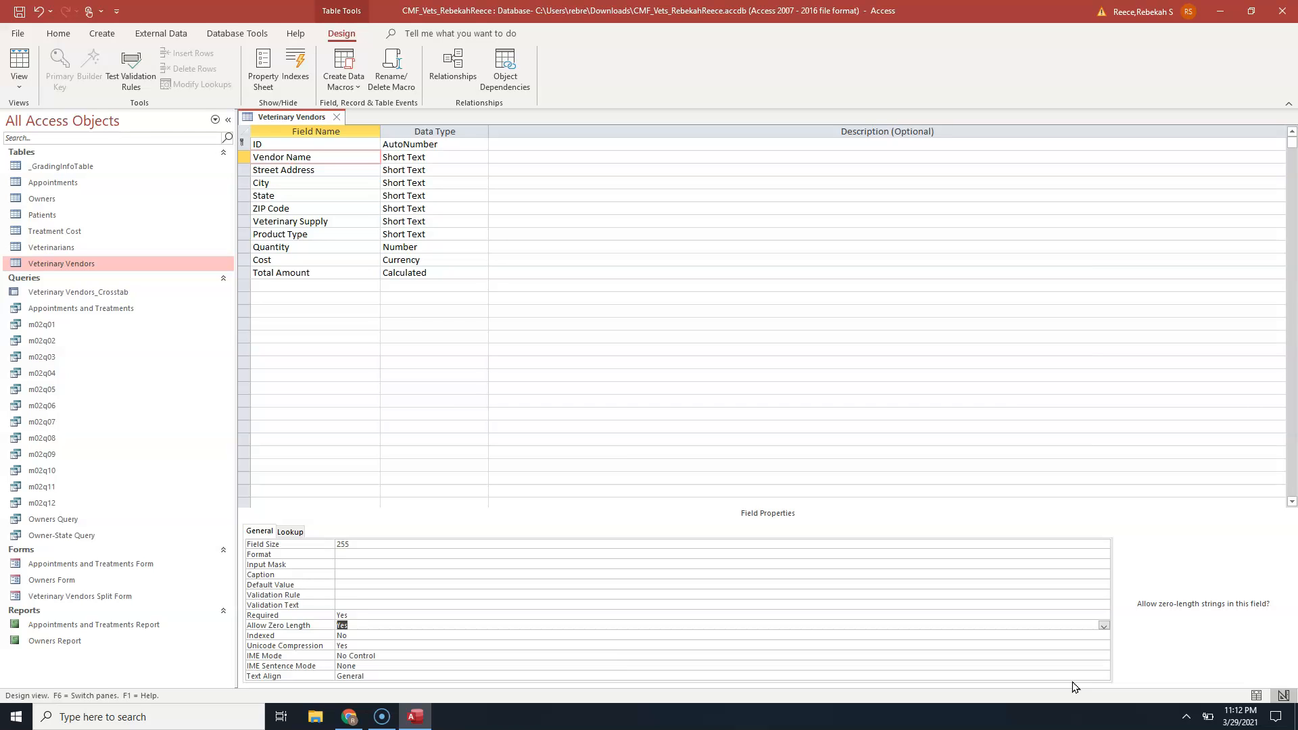
pyautogui.click(1031, 663)
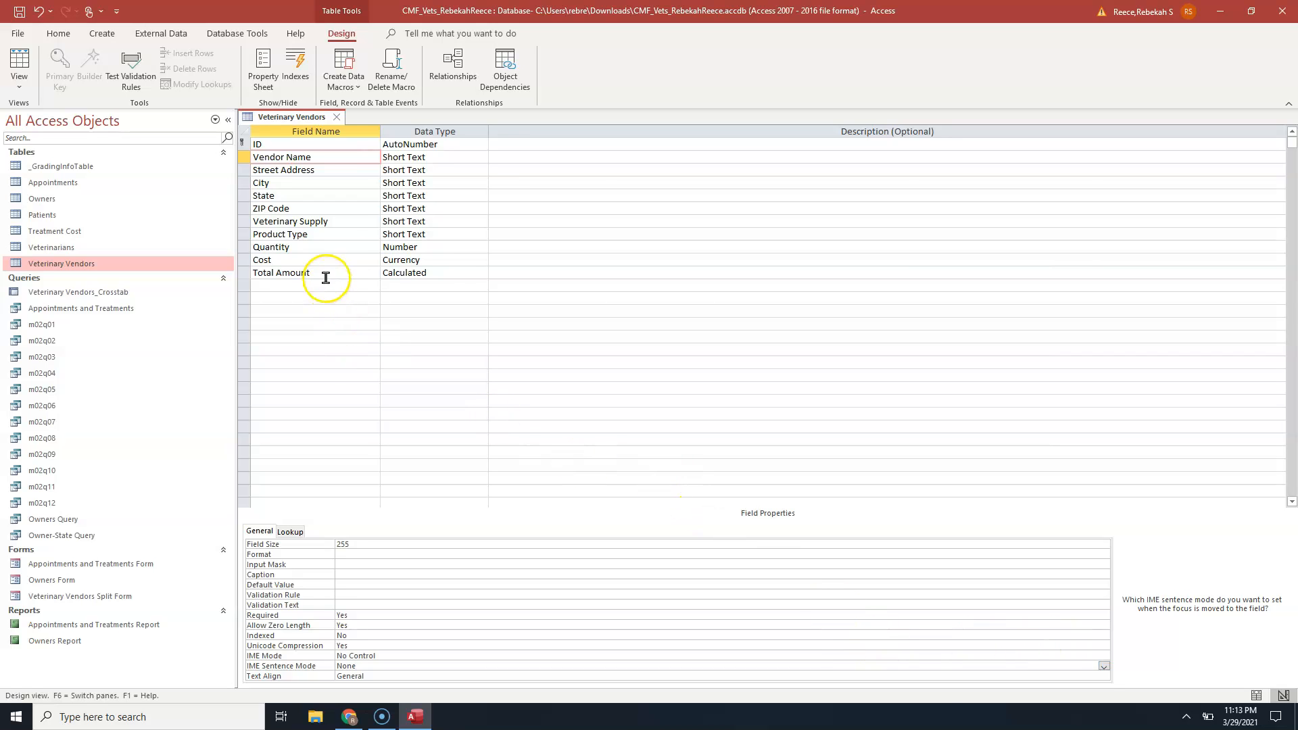
# Give the Quantity field the validation rule >0 And <=1000.
pyautogui.click(324, 251)
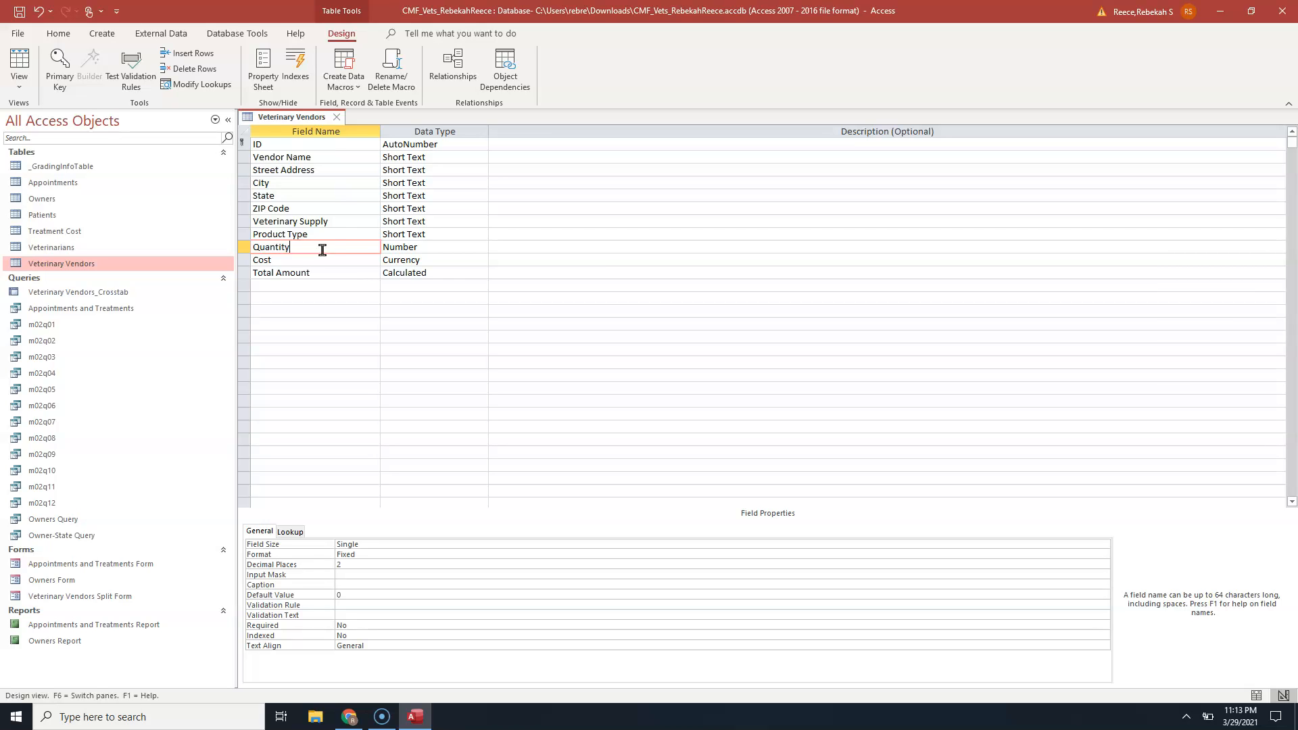
pyautogui.click(319, 250)
pyautogui.click(345, 606)
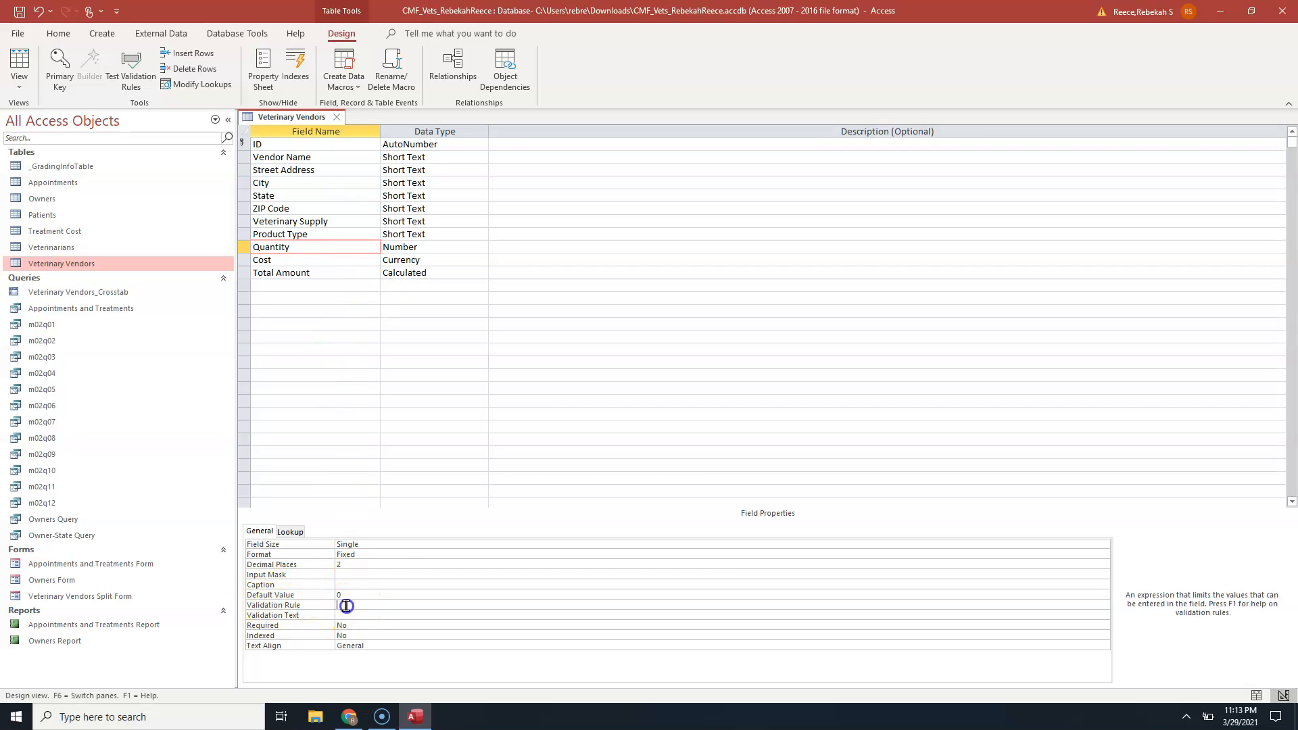
pyautogui.click(360, 606)
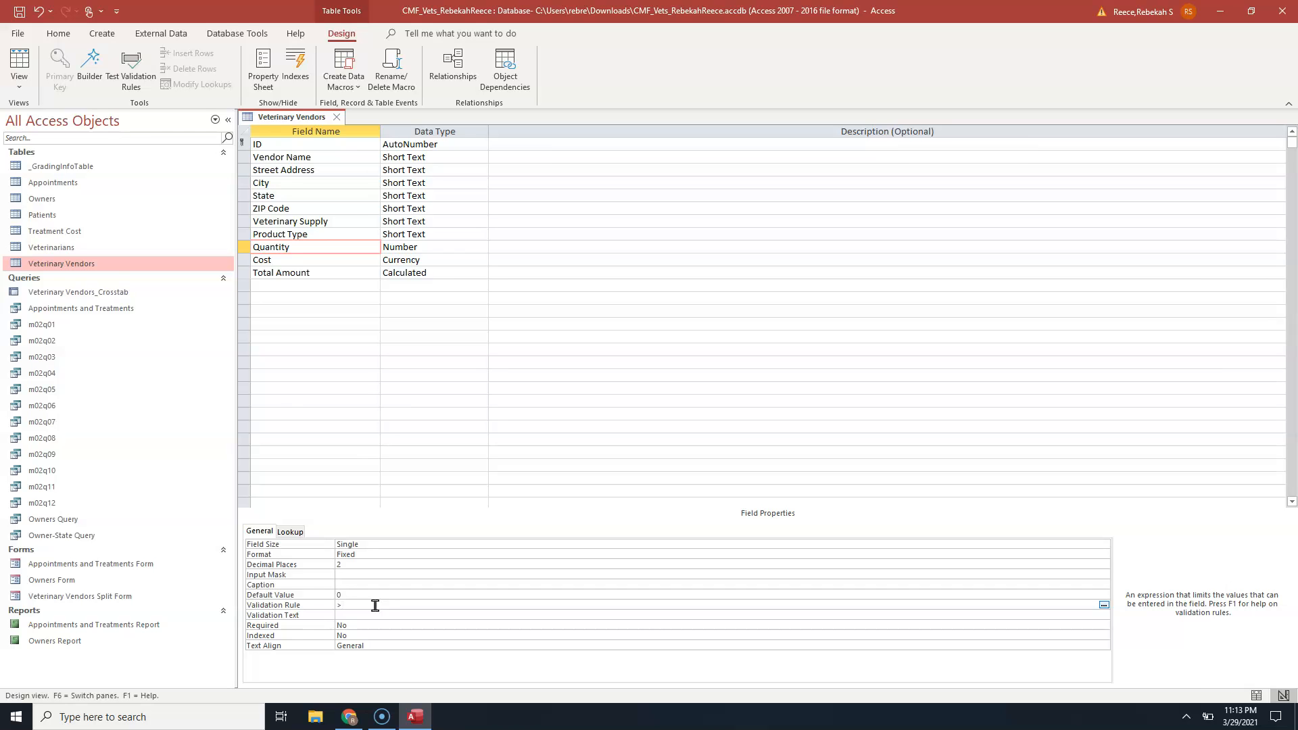
pyautogui.write('>0 and')
pyautogui.write('1000')
# Set the Quantity field's validation text to "Must be greater than 0.00 and at most 1,000.00".
pyautogui.click(351, 616)
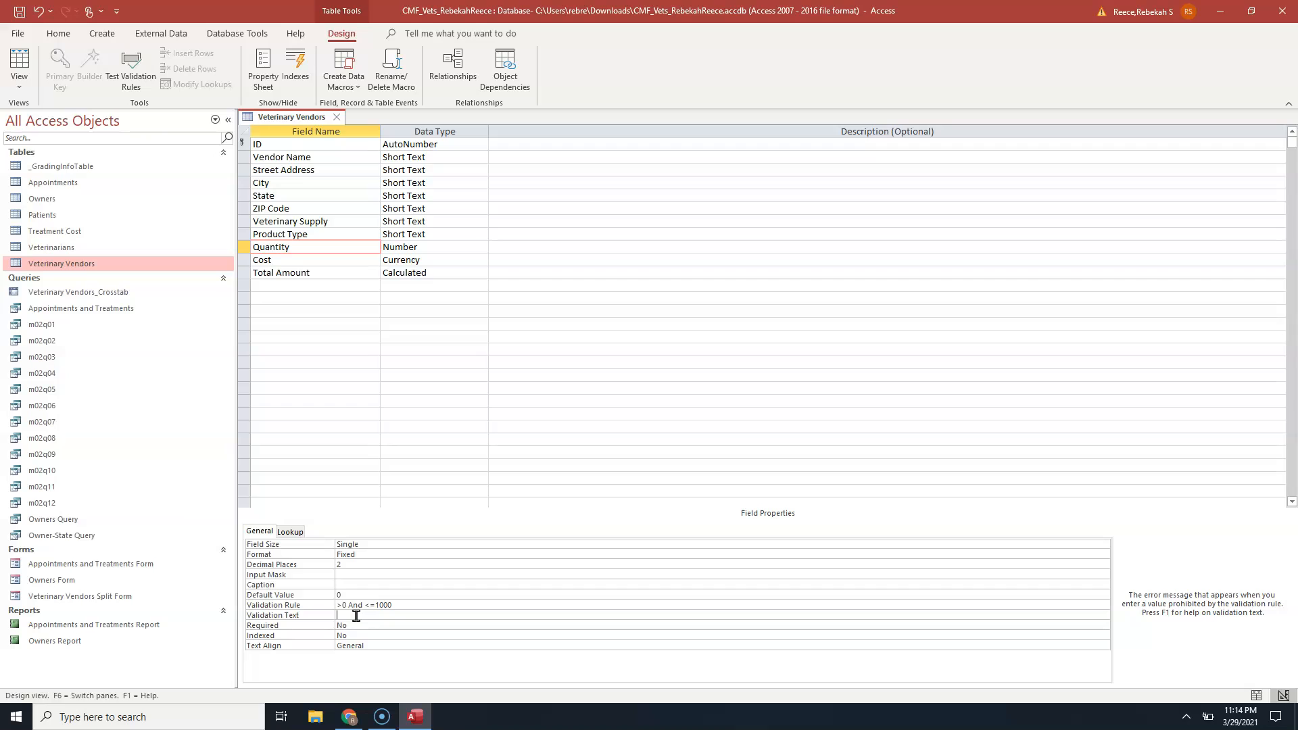
pyautogui.click(363, 602)
pyautogui.write('Must be greater than 0.00 and at most 1,000.00')
pyautogui.click(477, 673)
pyautogui.click(470, 669)
# Set the default value of the Product Type field to ="VAC".
pyautogui.click(334, 236)
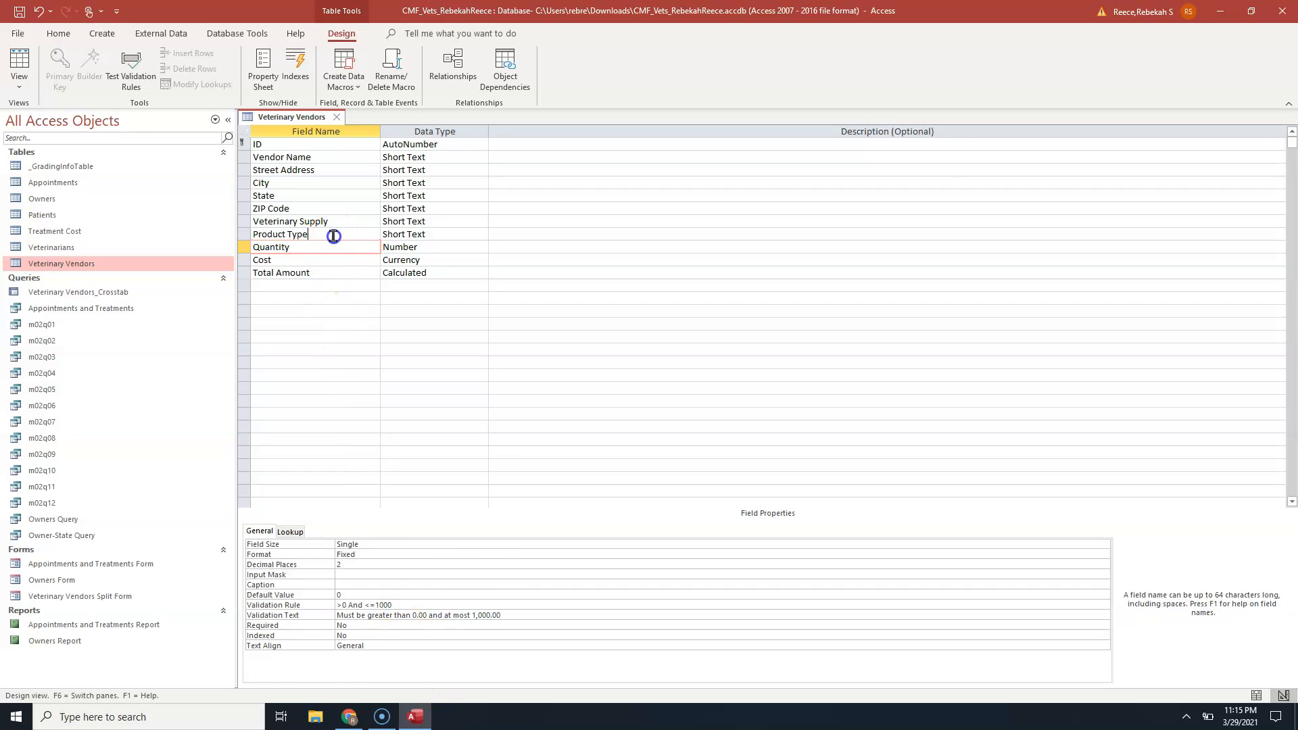
pyautogui.click(314, 619)
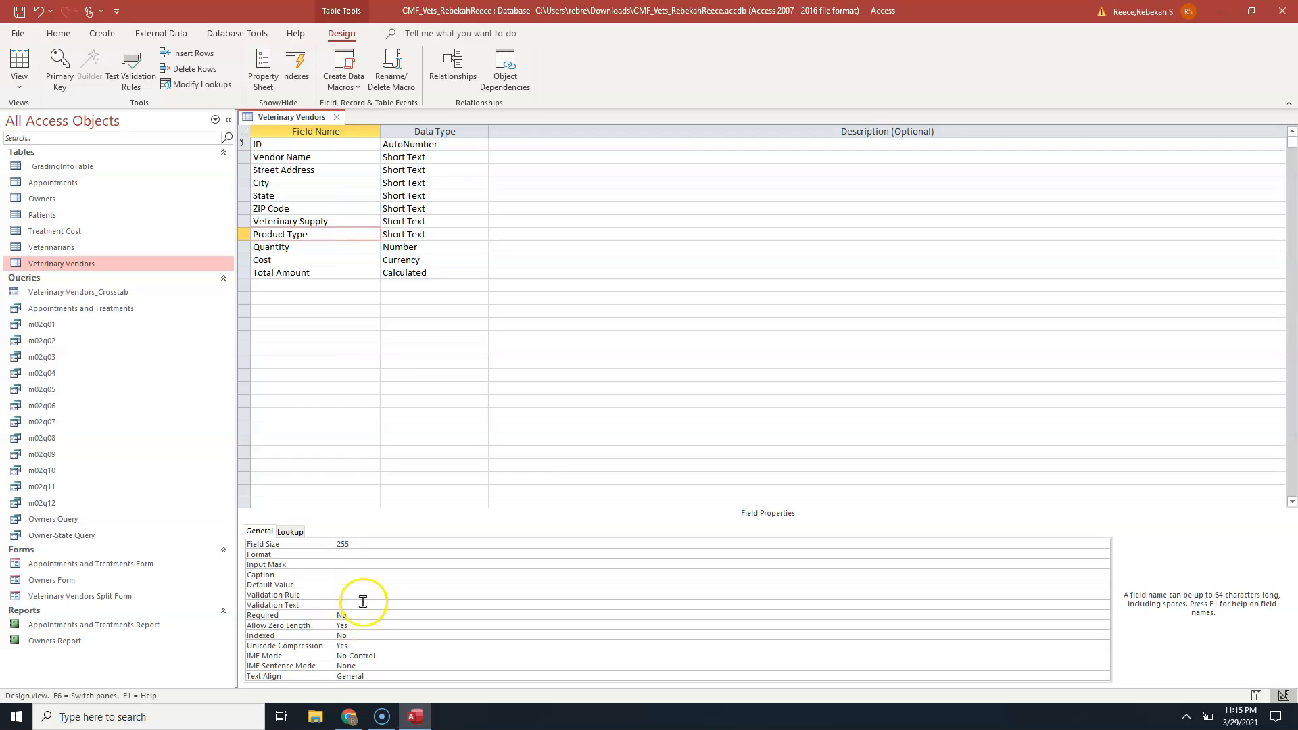
pyautogui.click(340, 585)
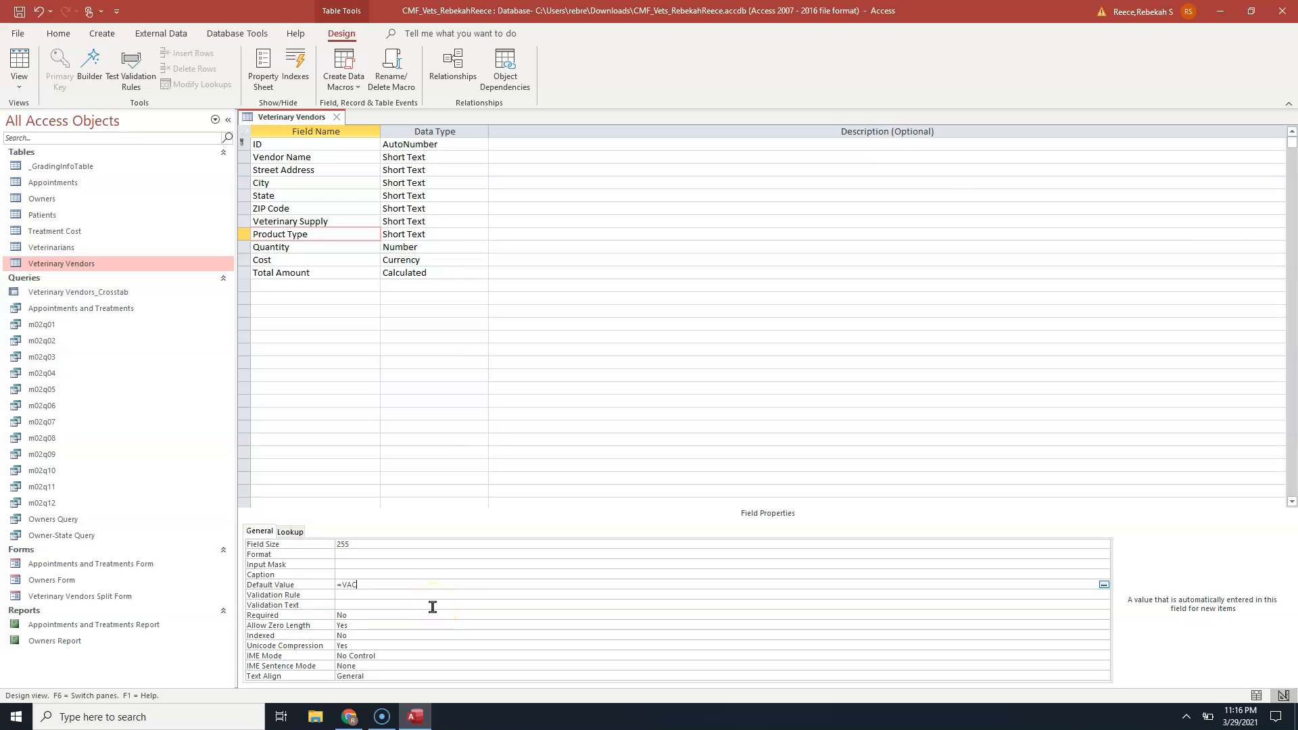
pyautogui.click(453, 575)
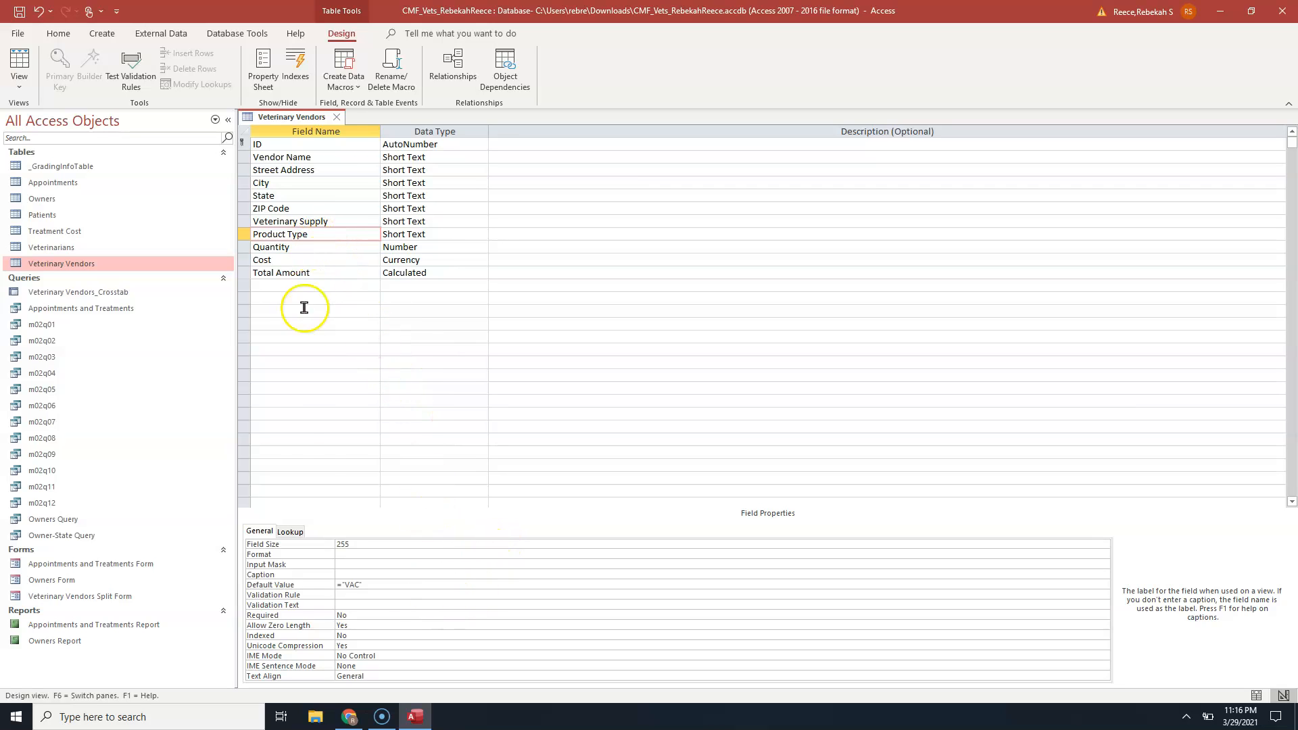
# Give the Product Type field the validation rule ="VAC" Or ="MC" Or ="SUP".
pyautogui.click(382, 597)
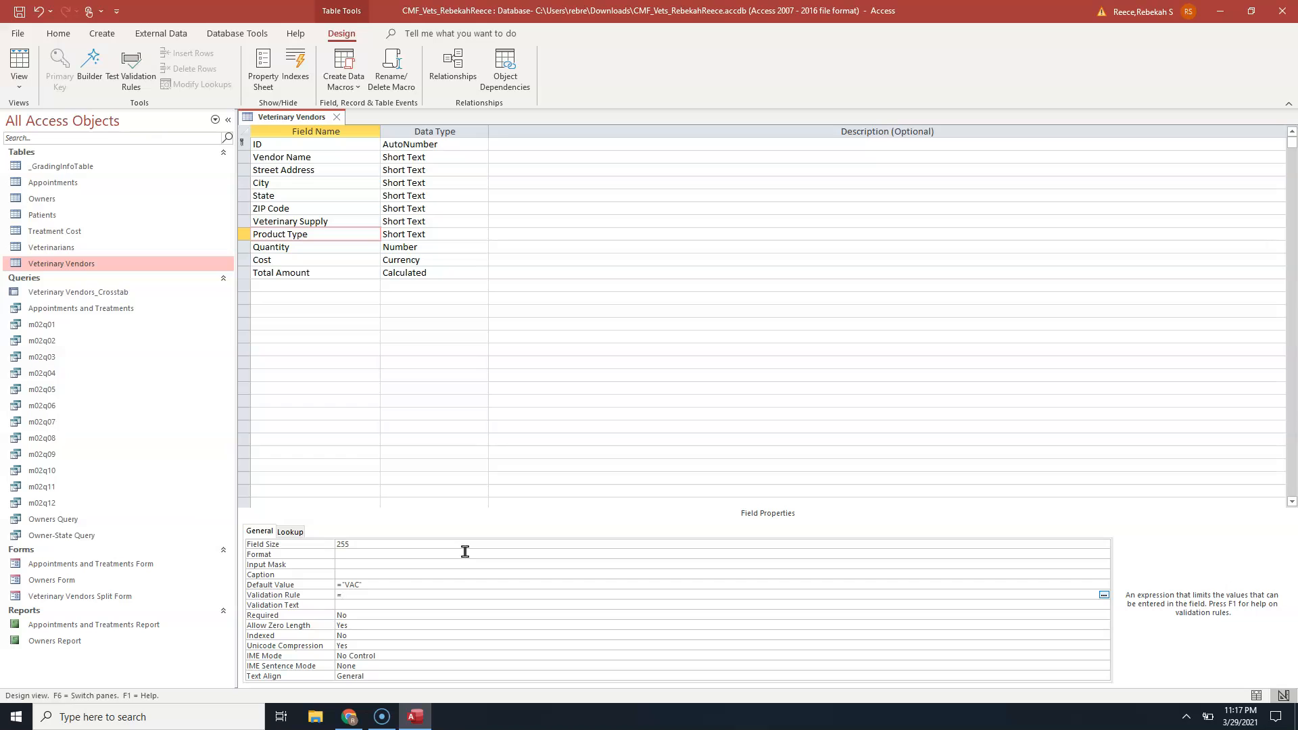
pyautogui.write('BA')
pyautogui.press('BackSpace')
pyautogui.press('BackSpace')
pyautogui.press('BackSpace')
pyautogui.write('VAC or =mc')
pyautogui.press('BackSpace')
pyautogui.press('capslock')
pyautogui.write('MC')
pyautogui.press('capslock')
pyautogui.press('capslock')
pyautogui.write('or =SUP')
# Set the Product Type field's validation text to "Must be VAC, MC, or SUP".
pyautogui.click(415, 605)
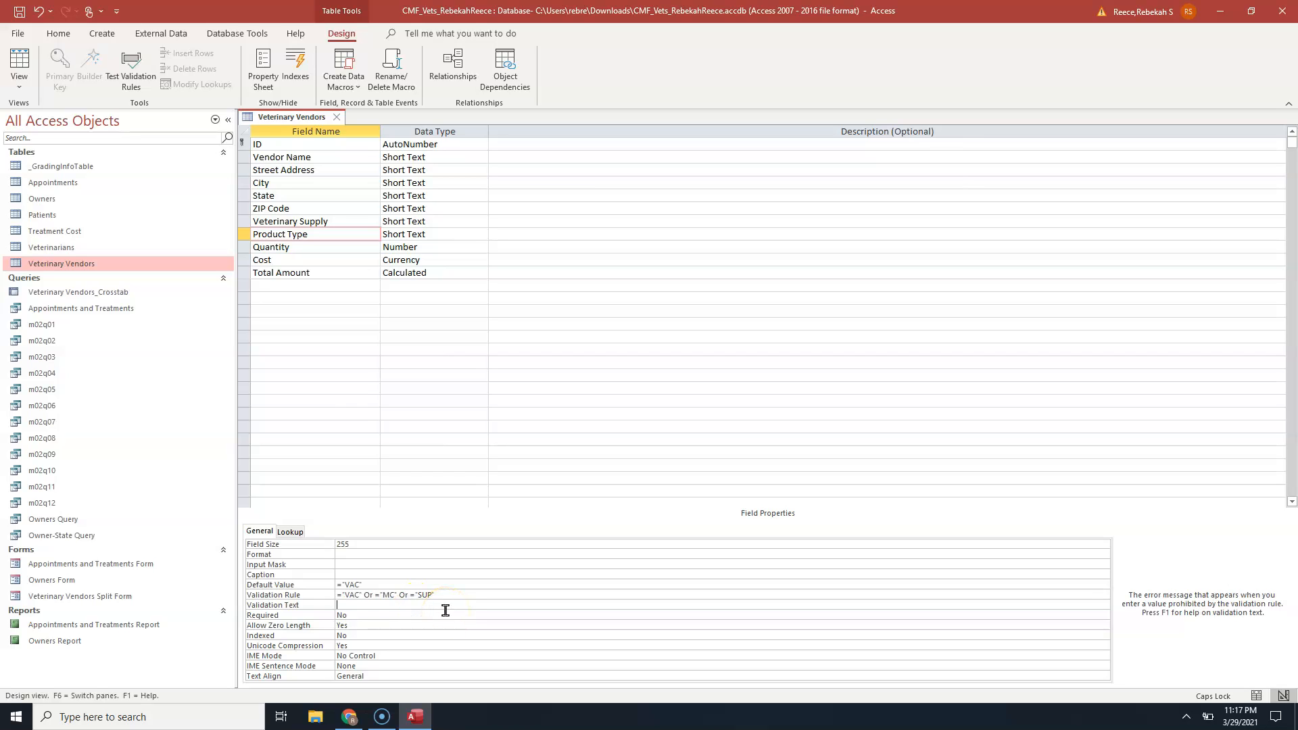
pyautogui.write('mUST')
pyautogui.press('BackSpace')
pyautogui.press('BackSpace')
pyautogui.press('BackSpace')
pyautogui.press('BackSpace')
pyautogui.press('capslock')
pyautogui.write('Must be VAC, MC, or SU')
pyautogui.click(445, 617)
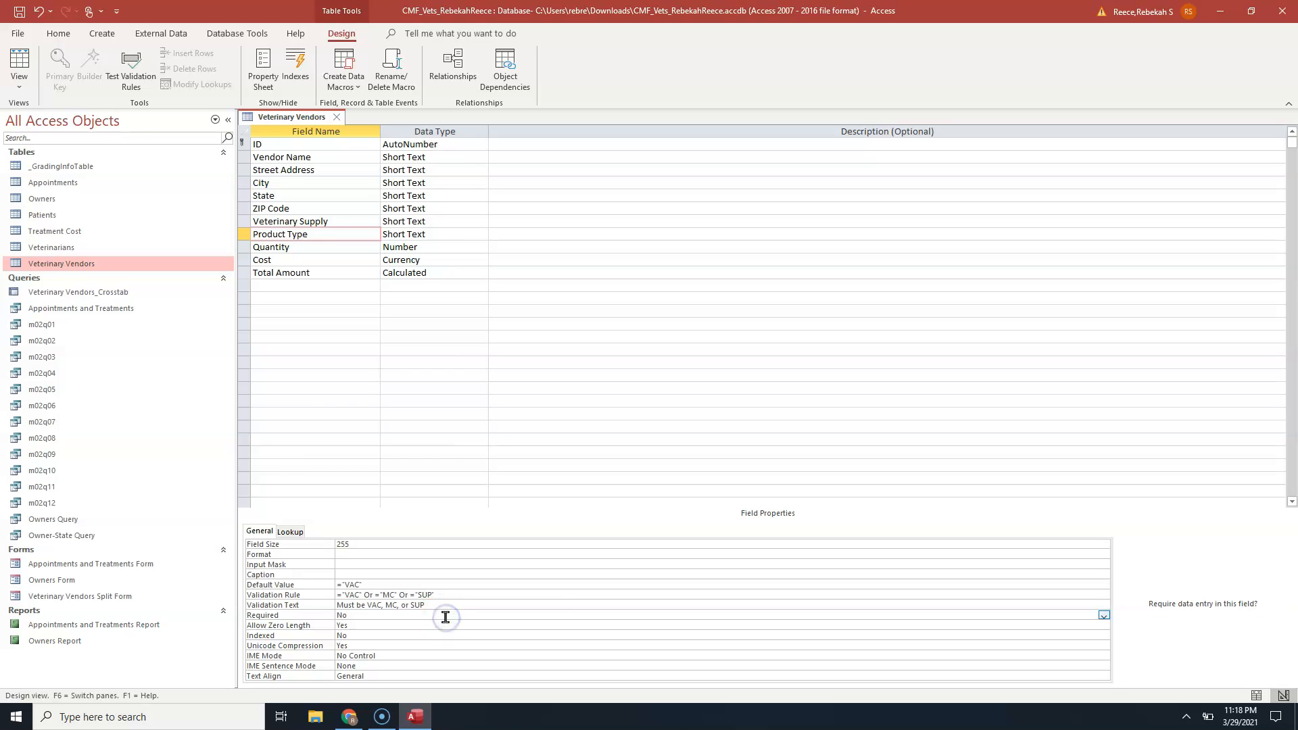
pyautogui.click(452, 656)
# Save the table design, accepting the shorter field size and testing the existing data against the new rules.
pyautogui.click(19, 13)
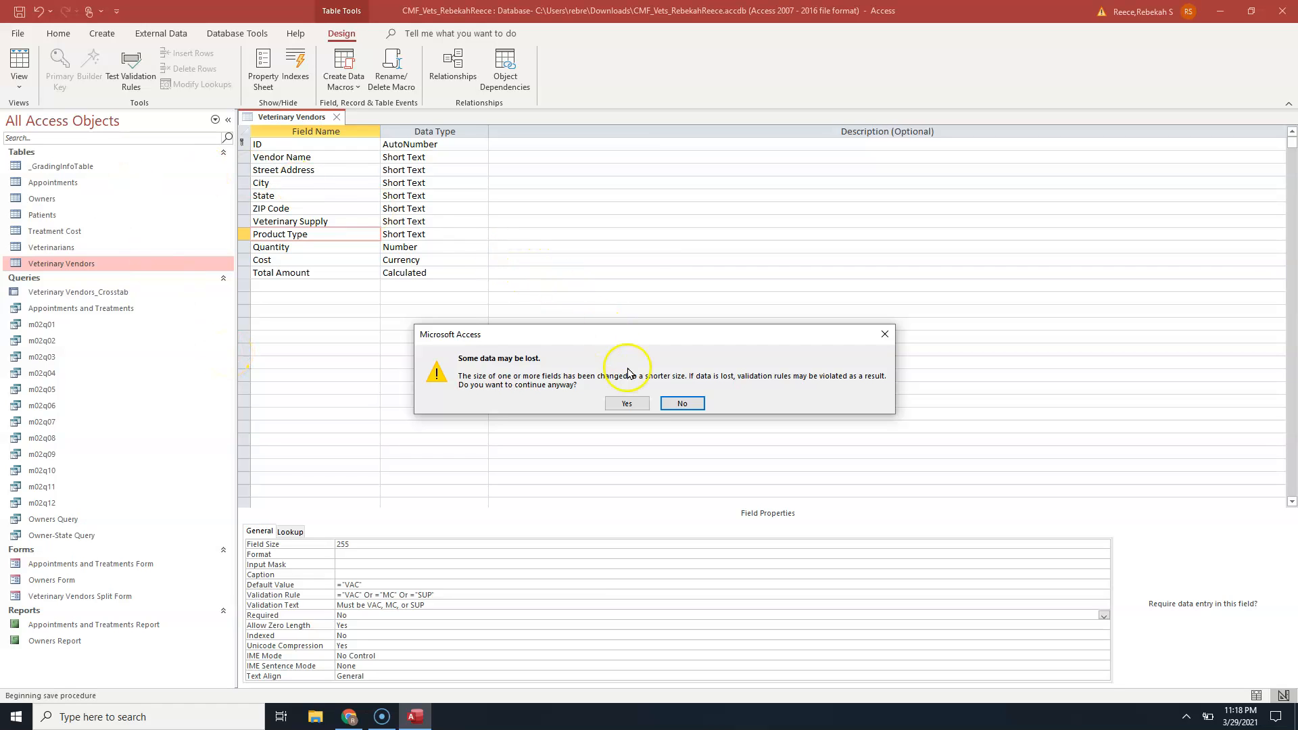
pyautogui.click(628, 404)
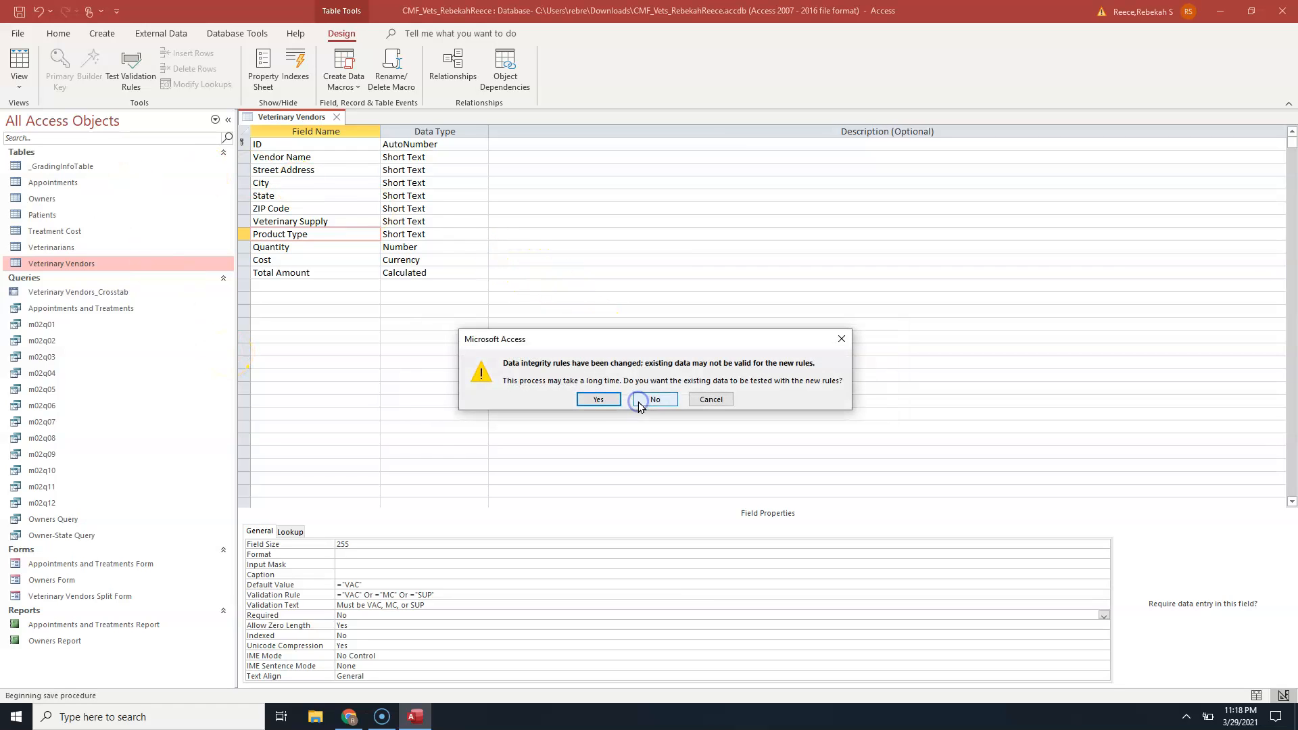
pyautogui.click(598, 400)
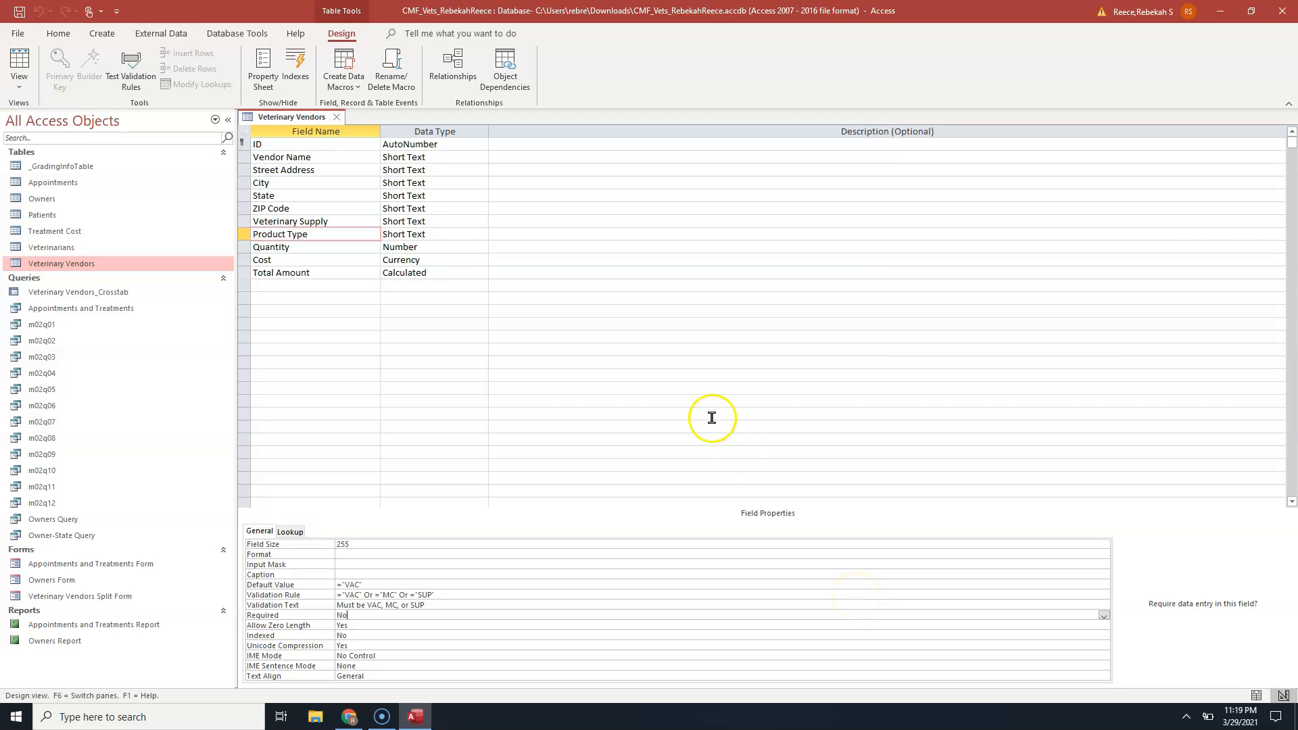
# In Datasheet View, try to add a new record with only the street address jsdkfjlk and no vendor name.
pyautogui.click(17, 58)
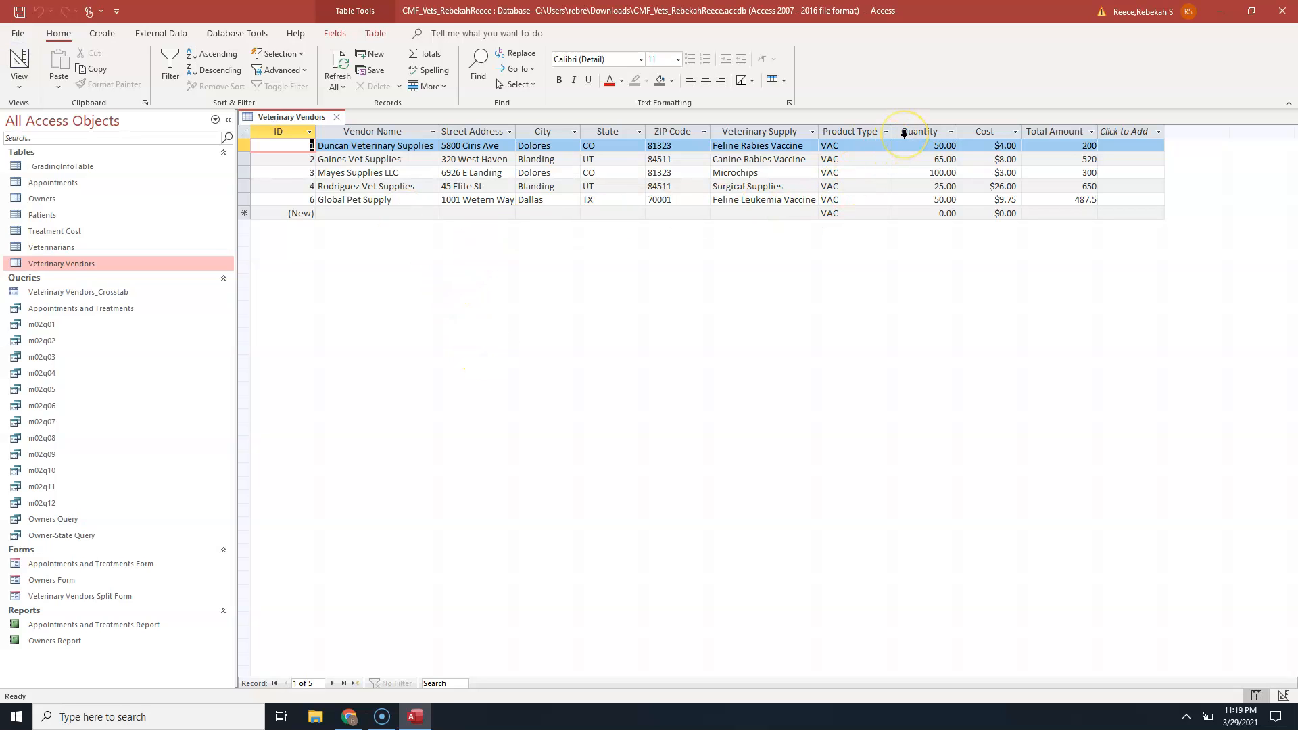
pyautogui.click(372, 212)
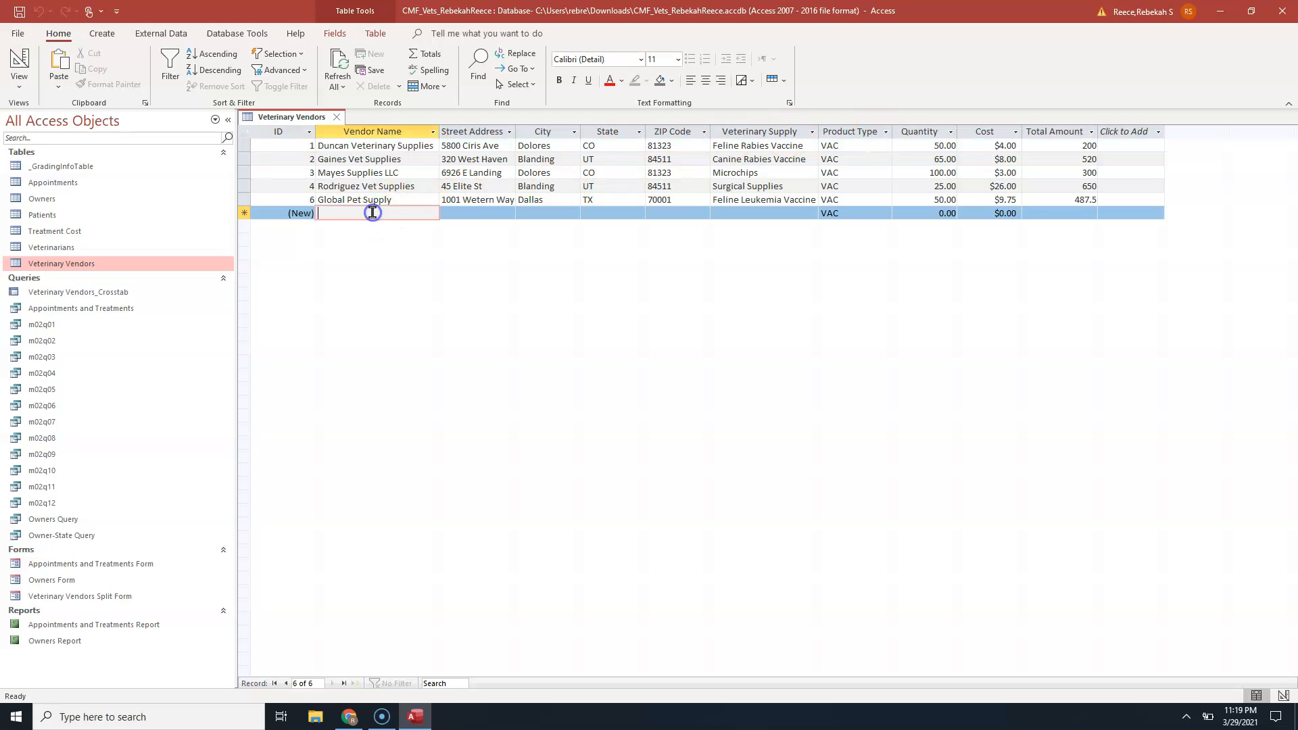
pyautogui.click(493, 212)
pyautogui.write('jsdkfjlk')
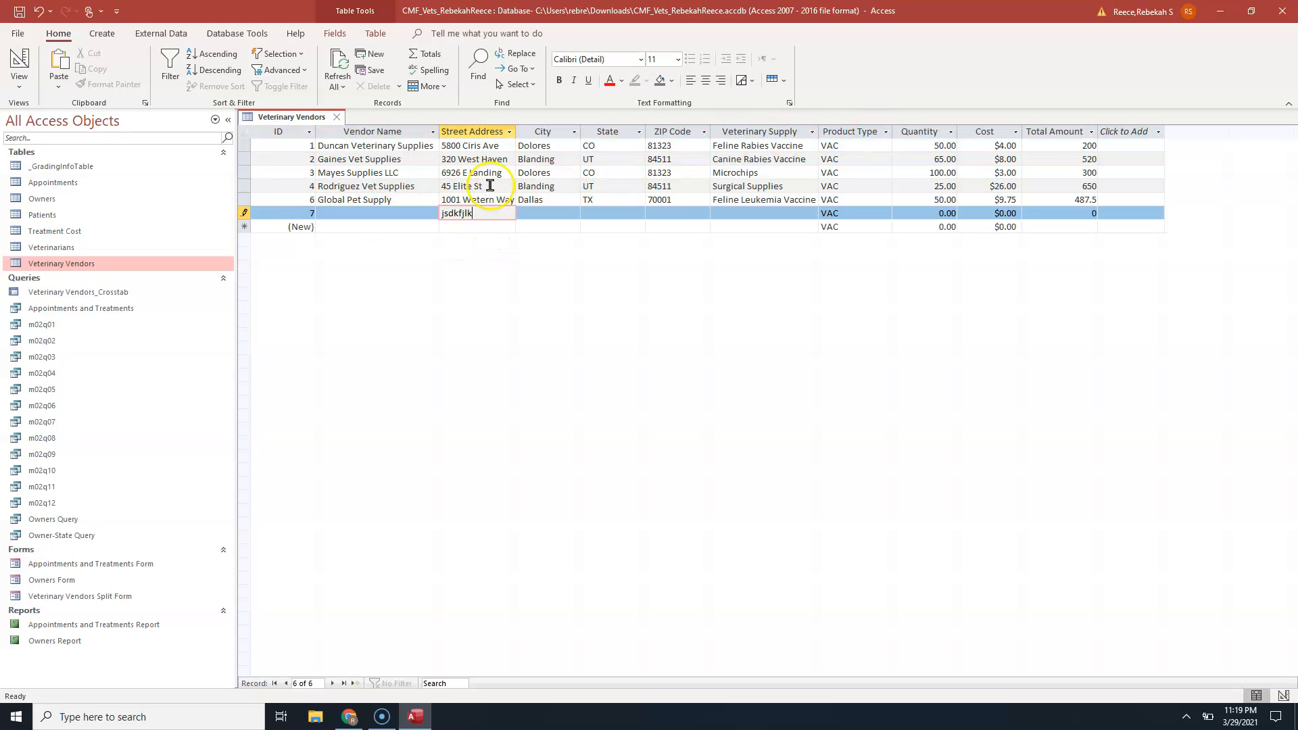
pyautogui.click(492, 186)
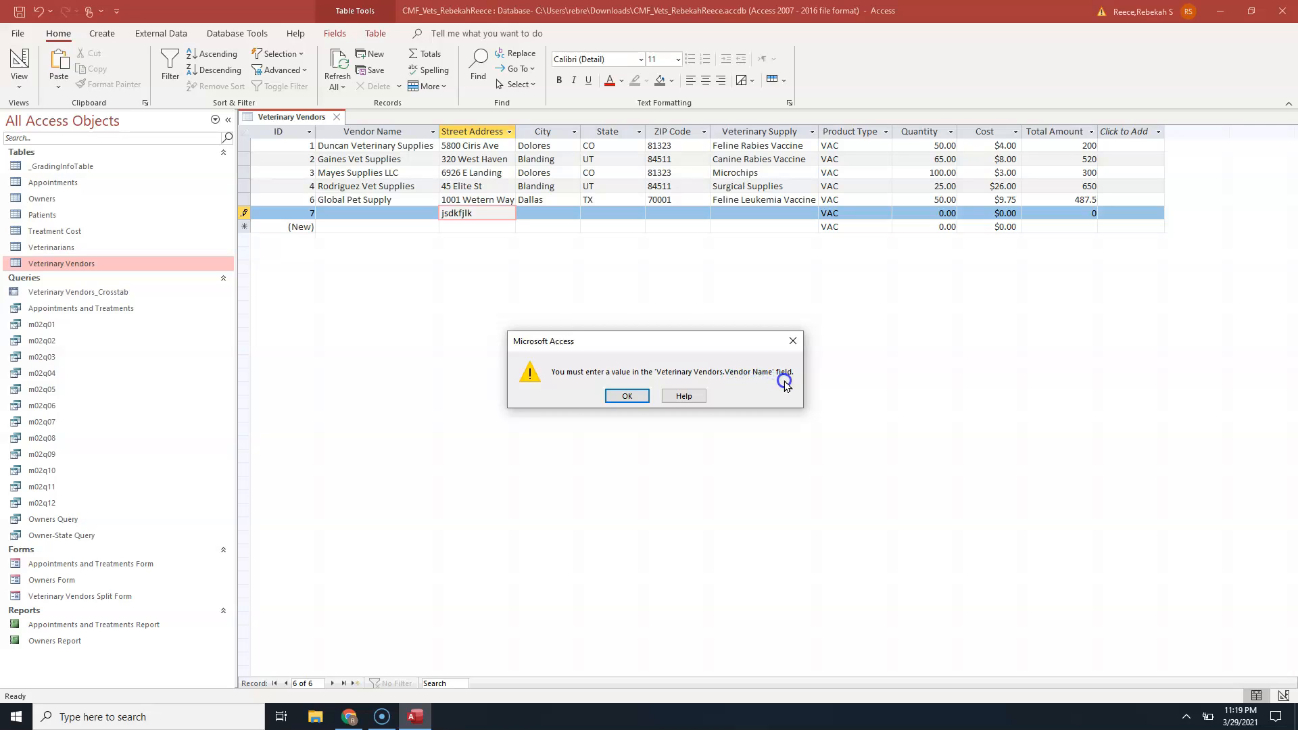
pyautogui.click(374, 213)
pyautogui.click(626, 399)
# Enter the vendor name frfre in the new record and try to save it with the default quantity.
pyautogui.click(374, 212)
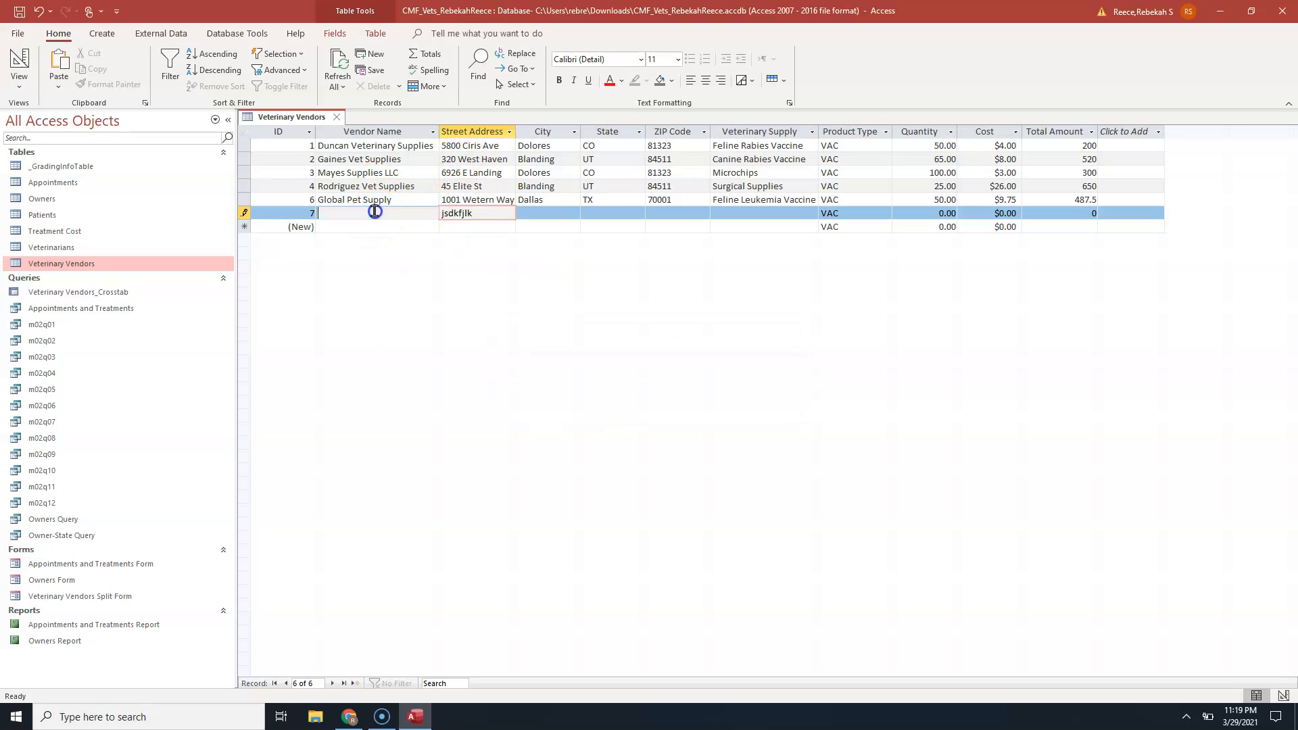
pyautogui.write('frfre')
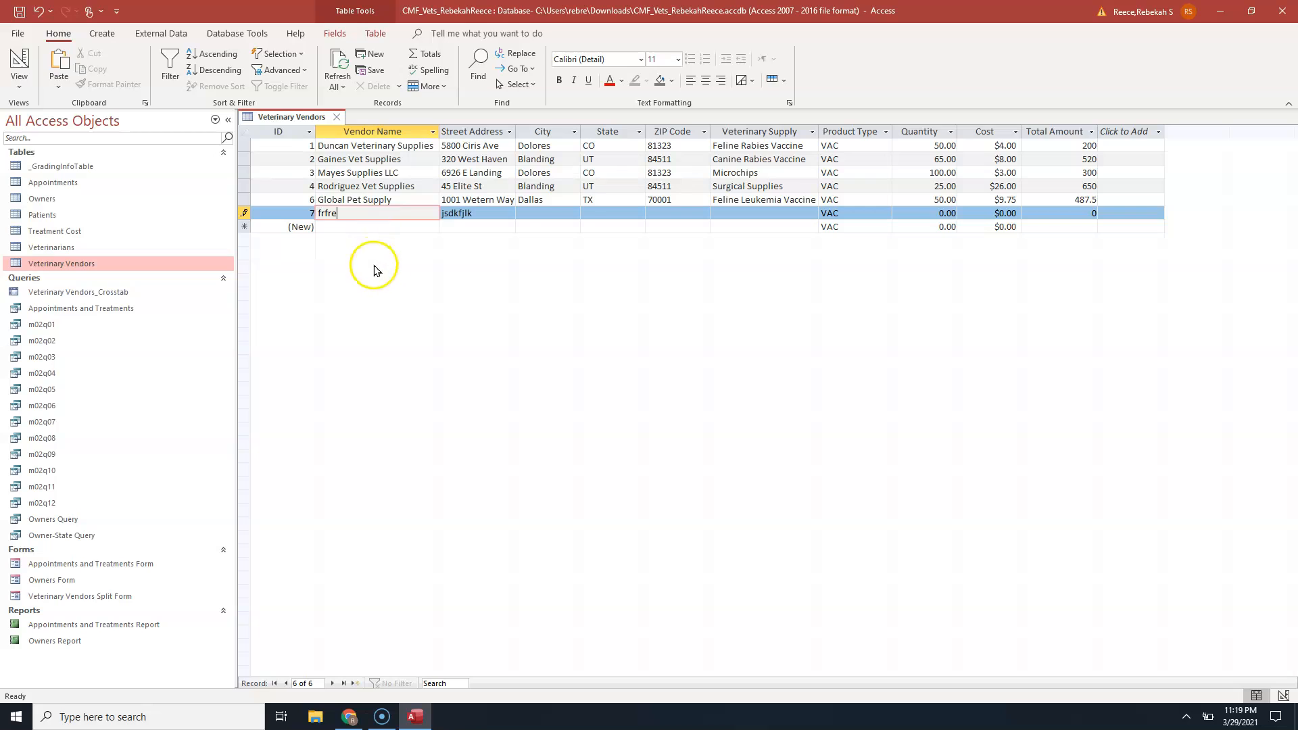
pyautogui.click(546, 213)
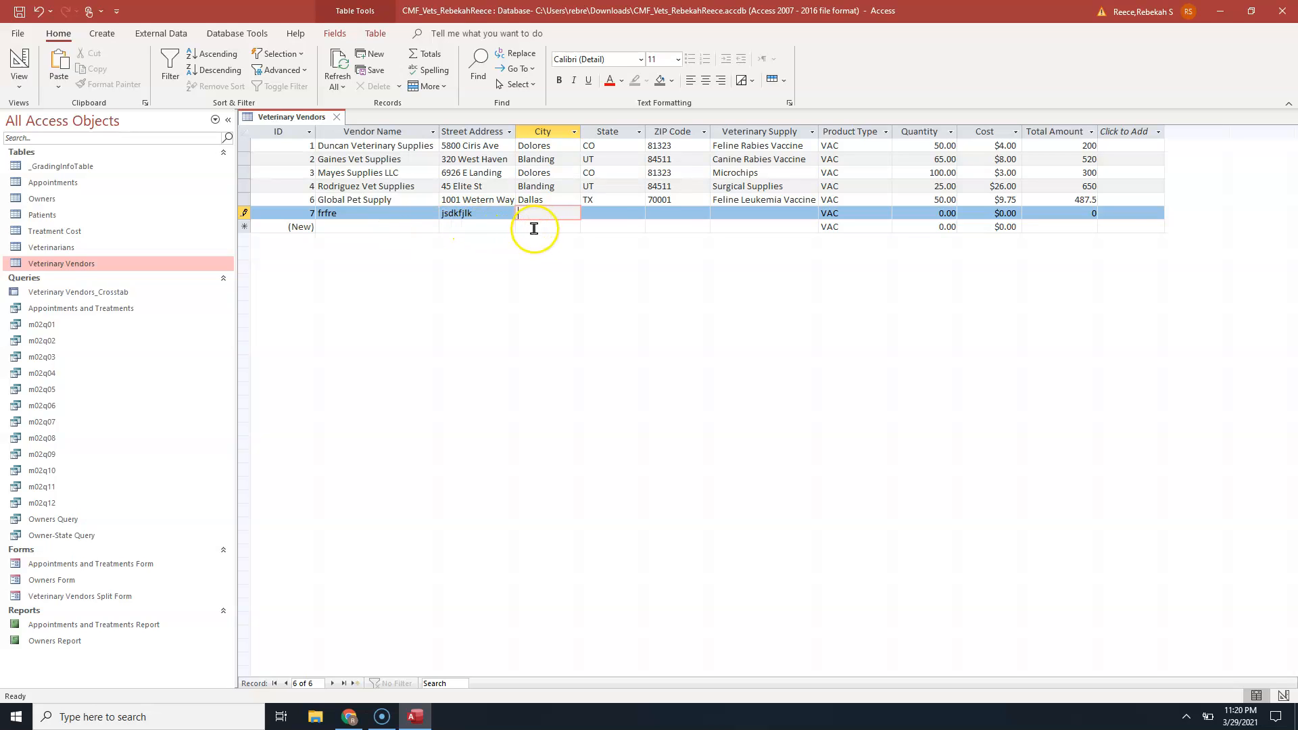
pyautogui.click(245, 213)
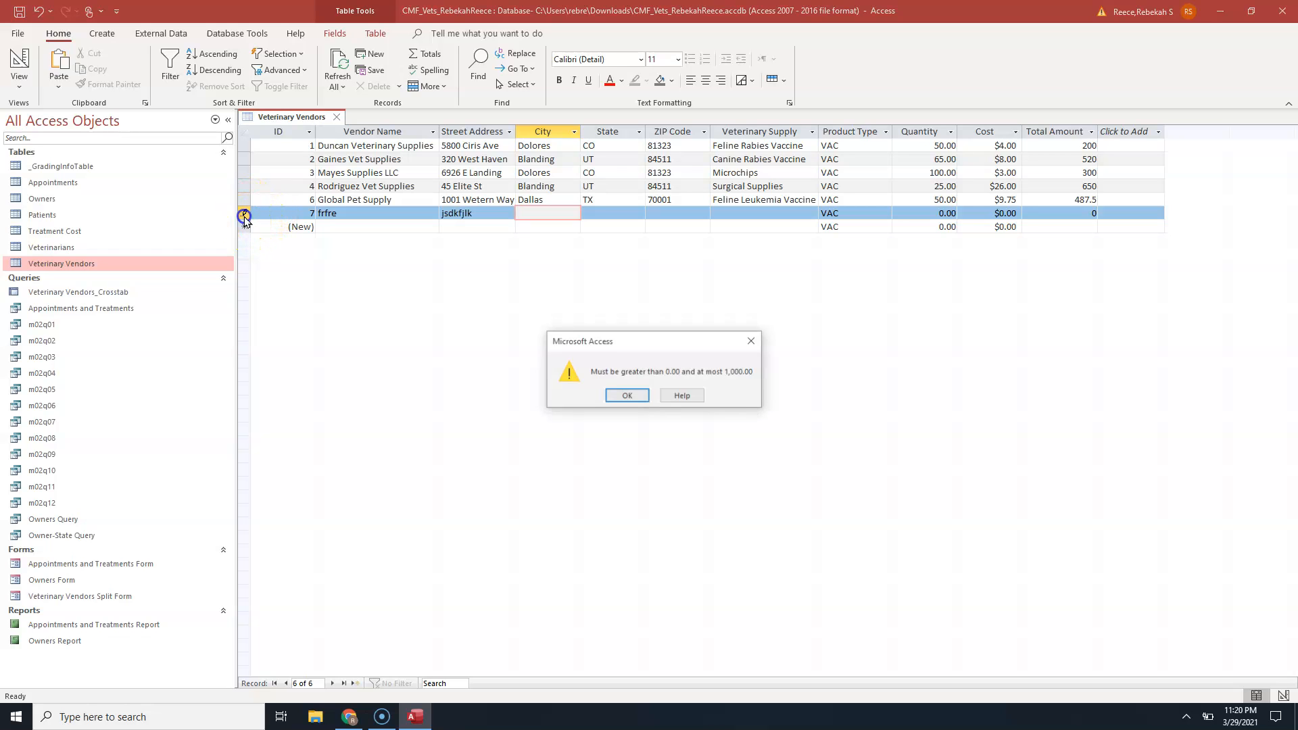
pyautogui.click(625, 396)
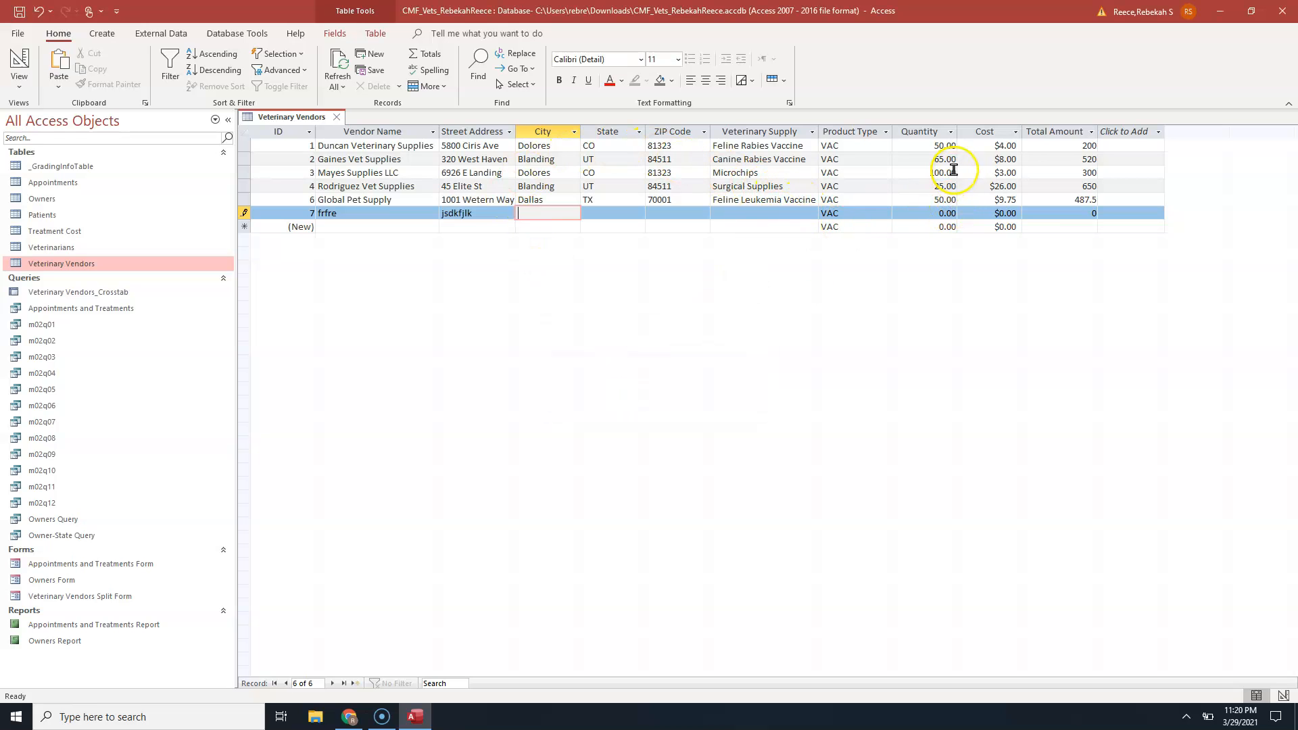
# Set the quantity of the new frfre record to 10 and save the record.
pyautogui.click(934, 212)
pyautogui.write('1')
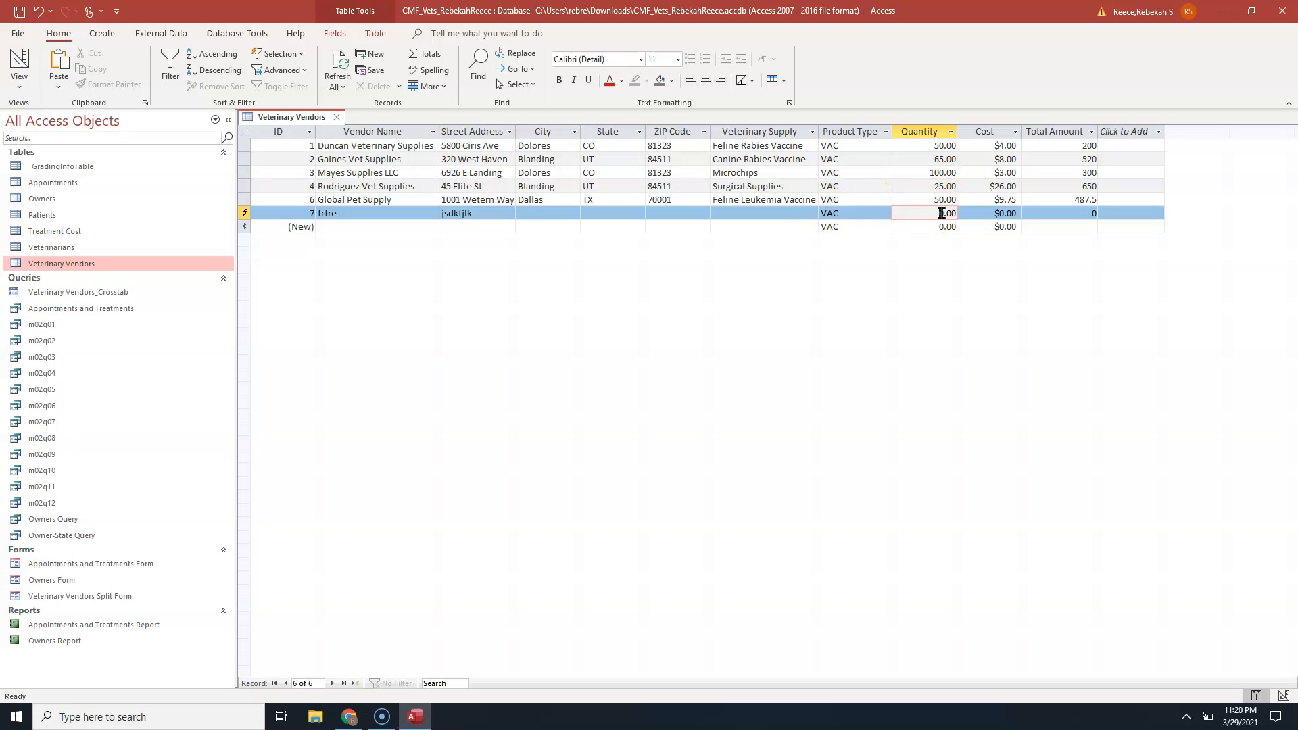
pyautogui.click(1014, 210)
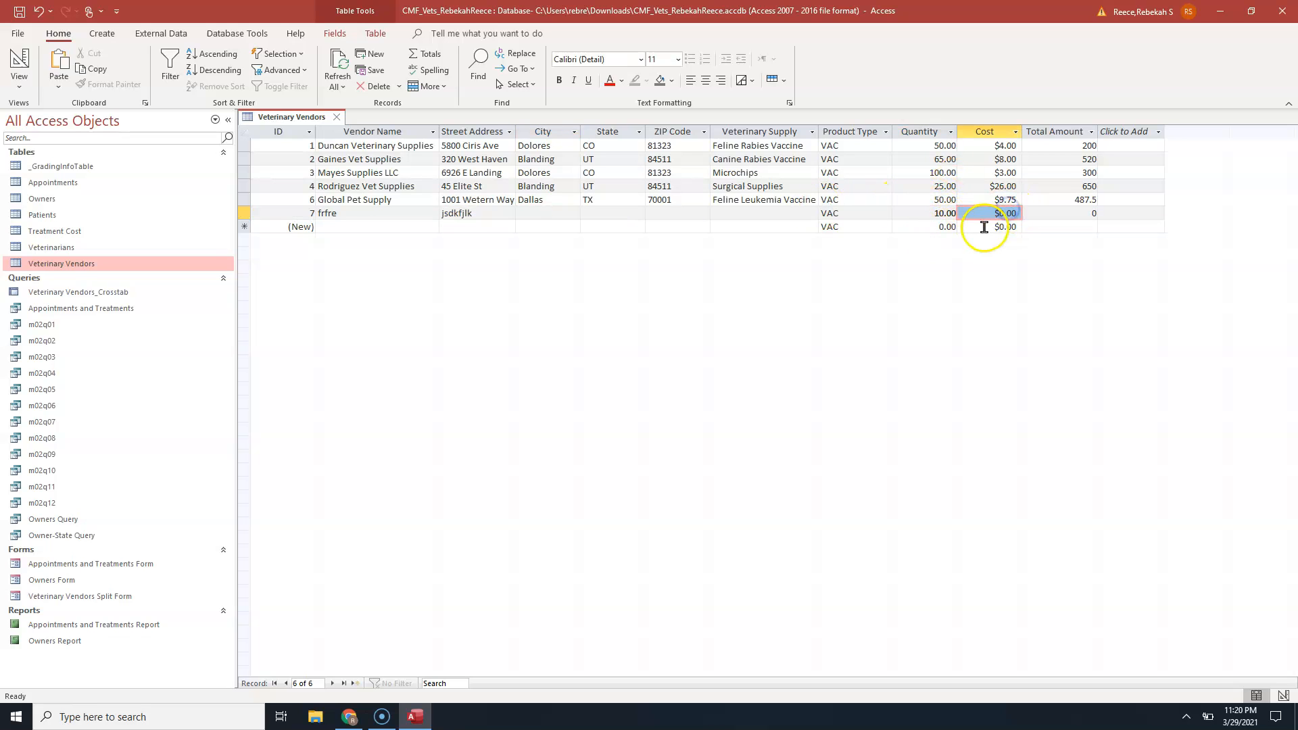
# Set the cost of the frfre record to $6.00 and its product type to SUP.
pyautogui.write('6')
pyautogui.click(860, 200)
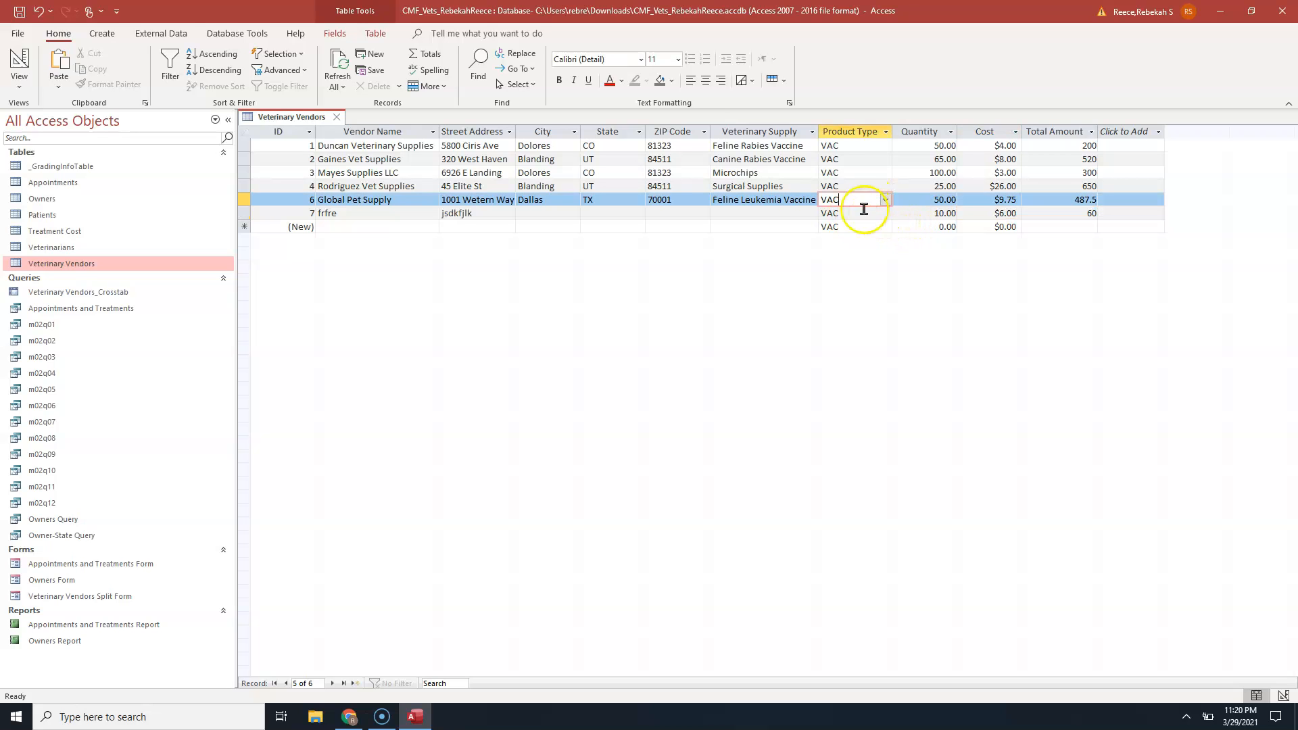
pyautogui.click(860, 213)
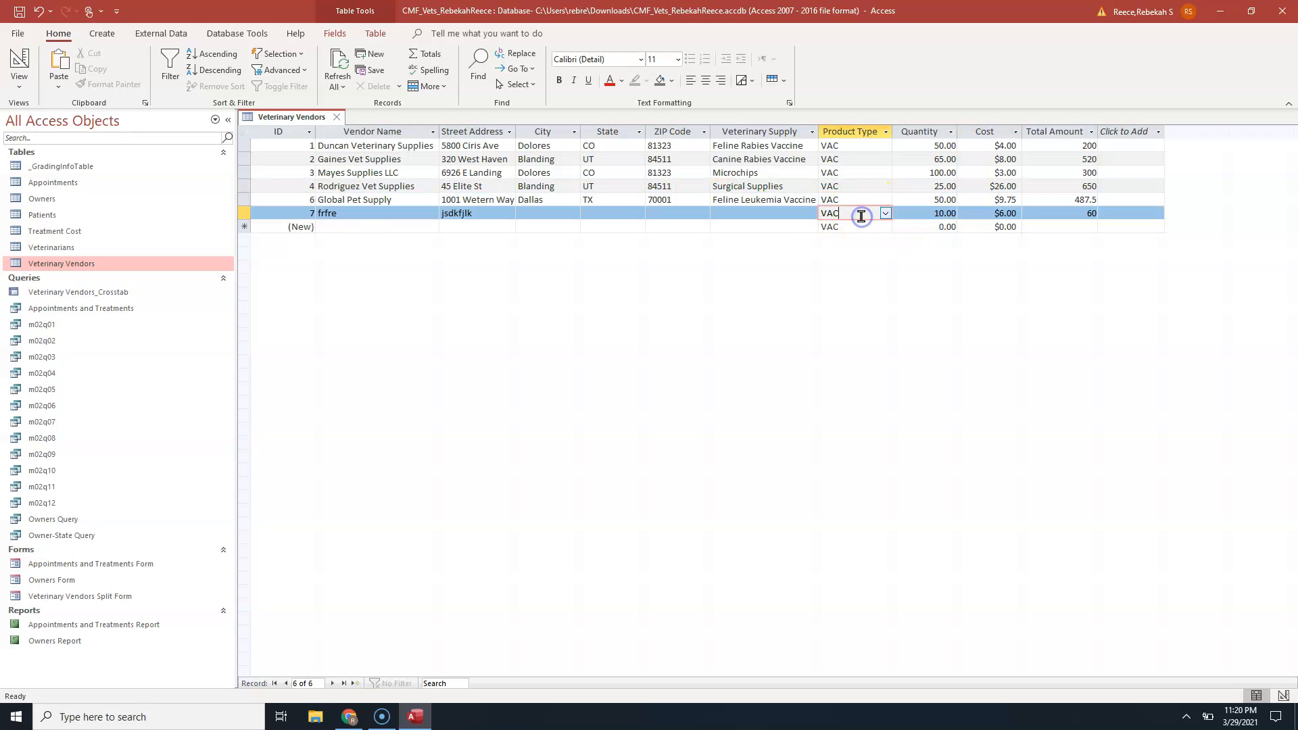
pyautogui.click(885, 214)
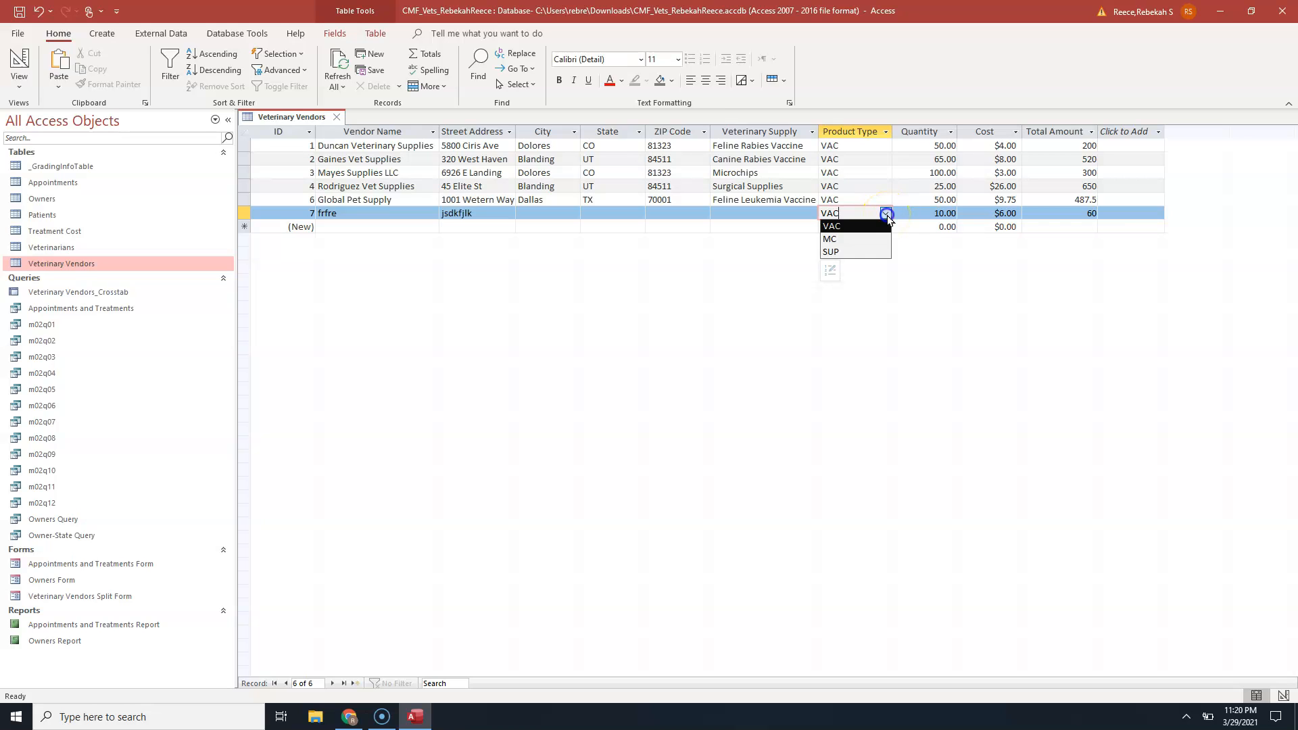
pyautogui.click(860, 252)
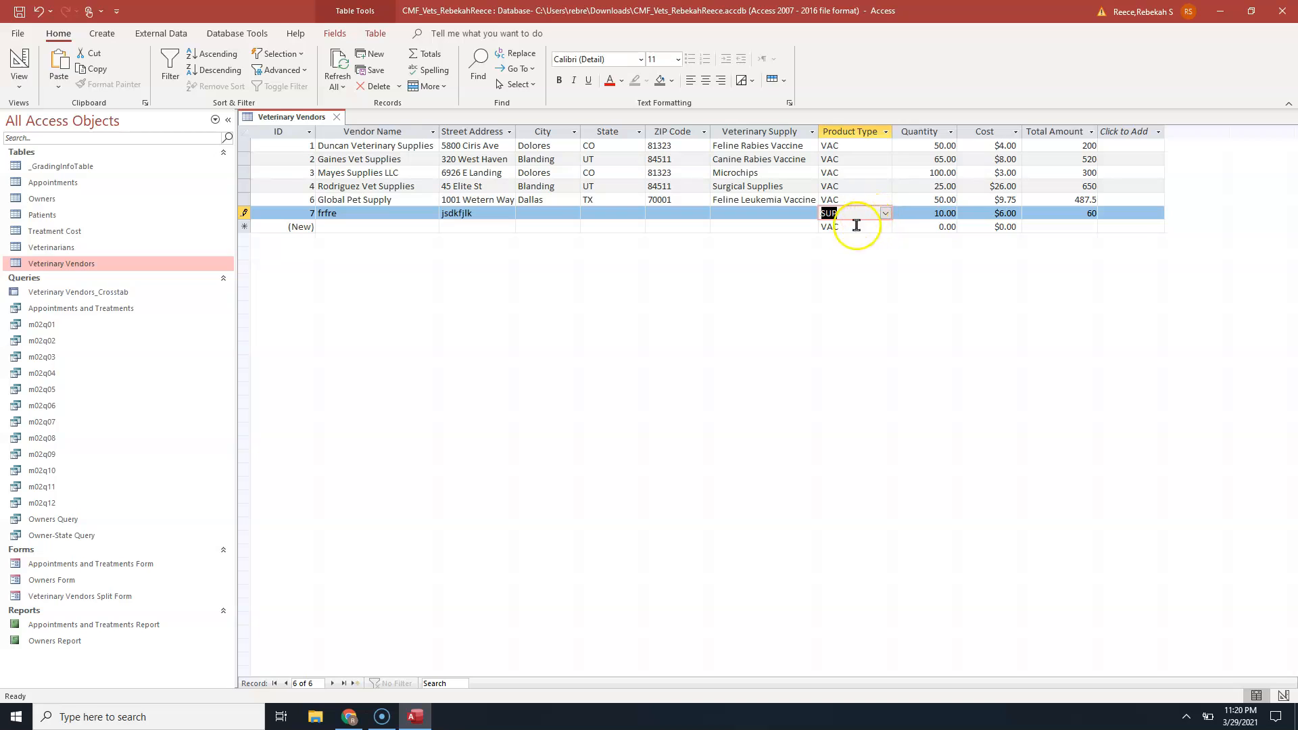
# Try to replace the frfre record's product type with man, a value outside the allowed list, to test the validation rule.
pyautogui.click(528, 212)
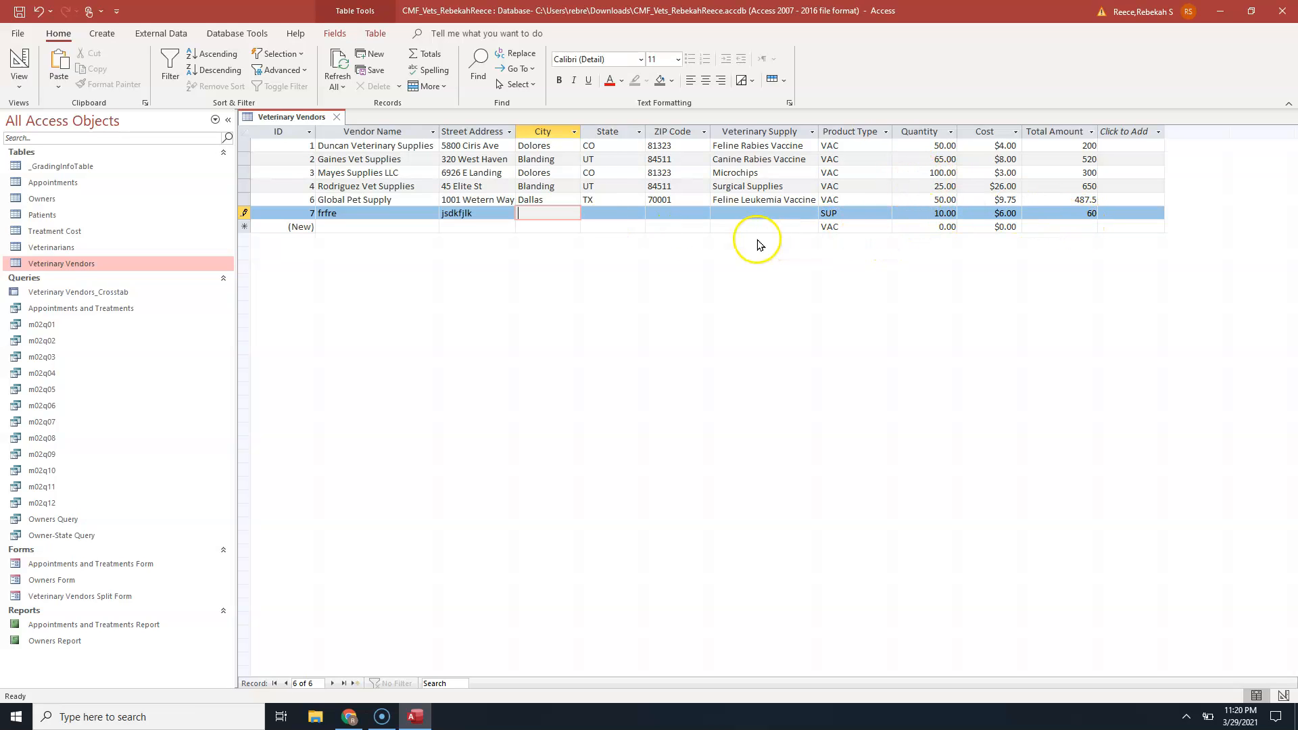
pyautogui.click(854, 213)
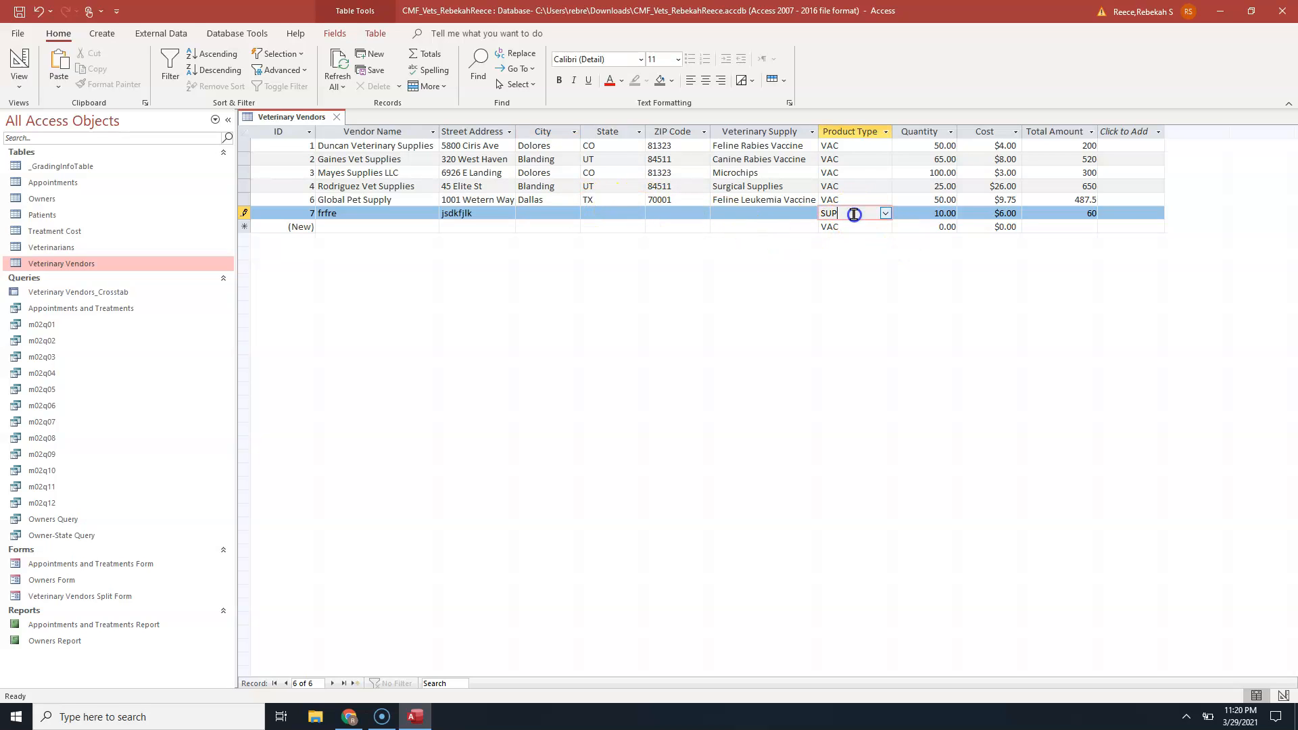
pyautogui.click(885, 214)
pyautogui.click(885, 214)
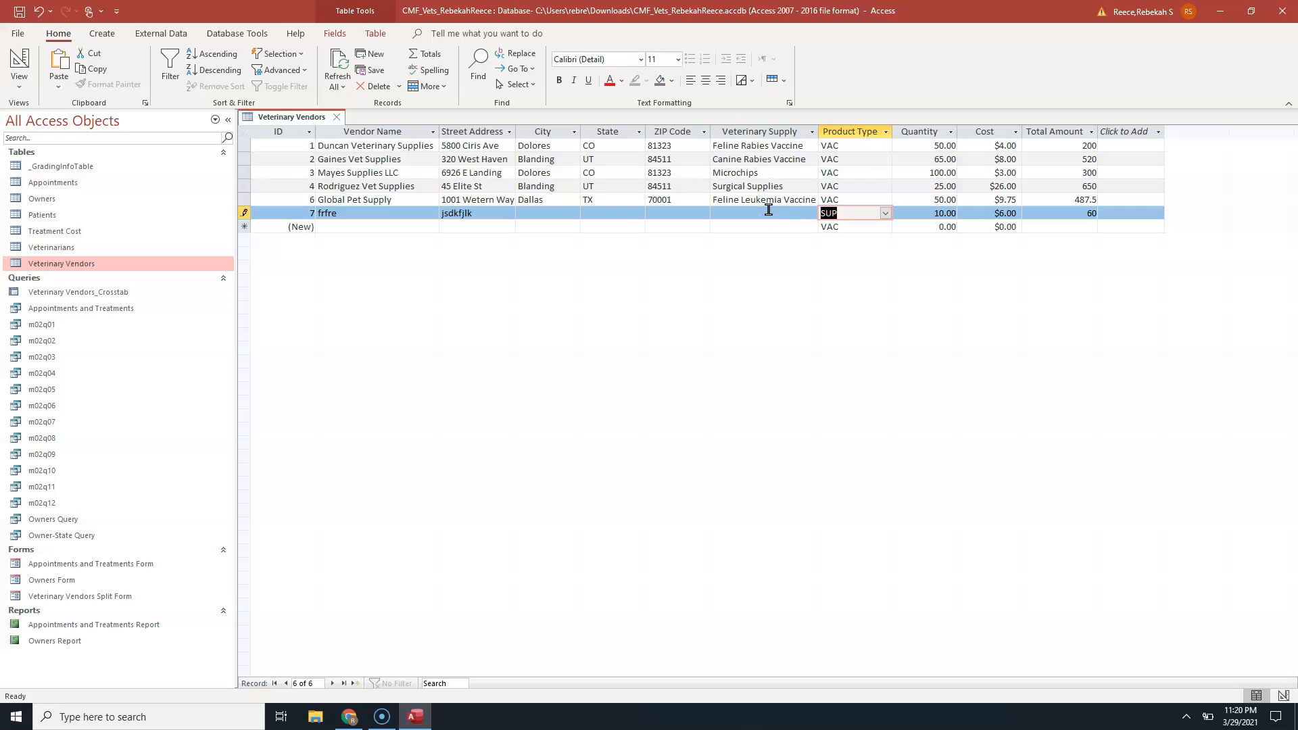
pyautogui.press('BackSpace')
pyautogui.write('man')
pyautogui.press('Tab')
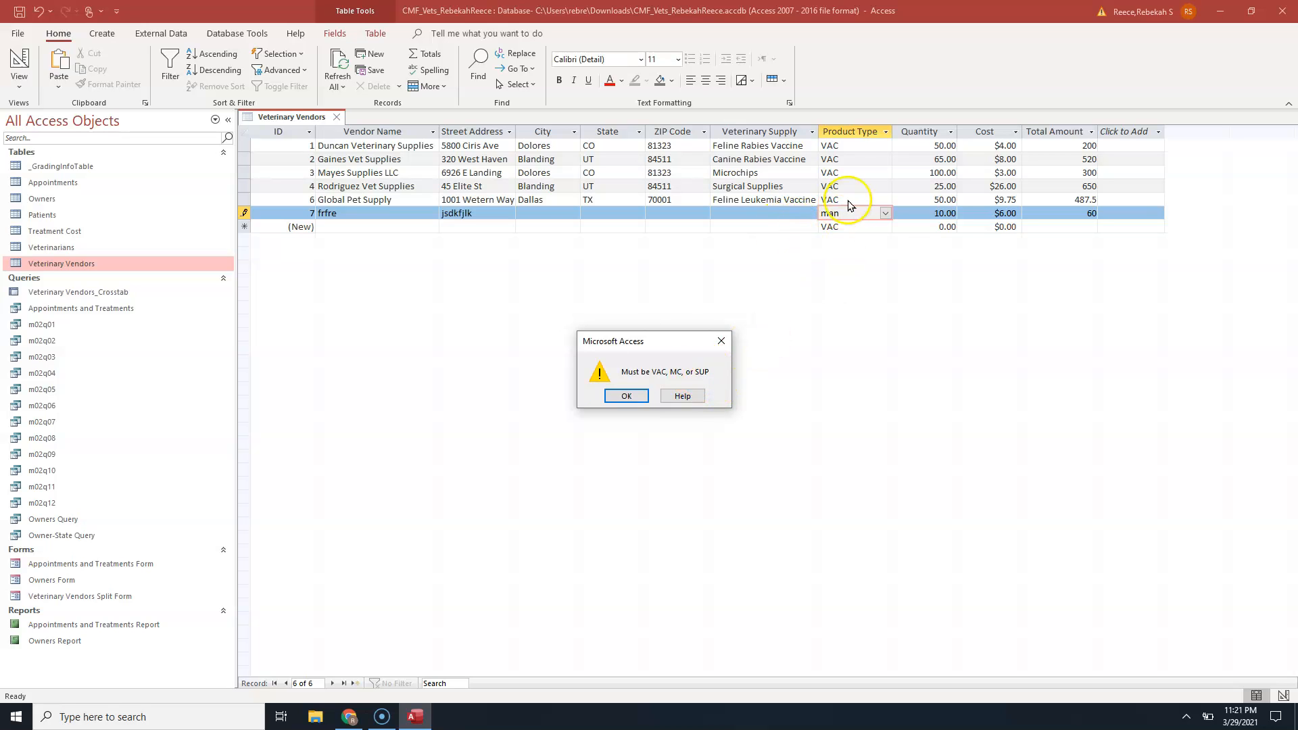
pyautogui.click(618, 396)
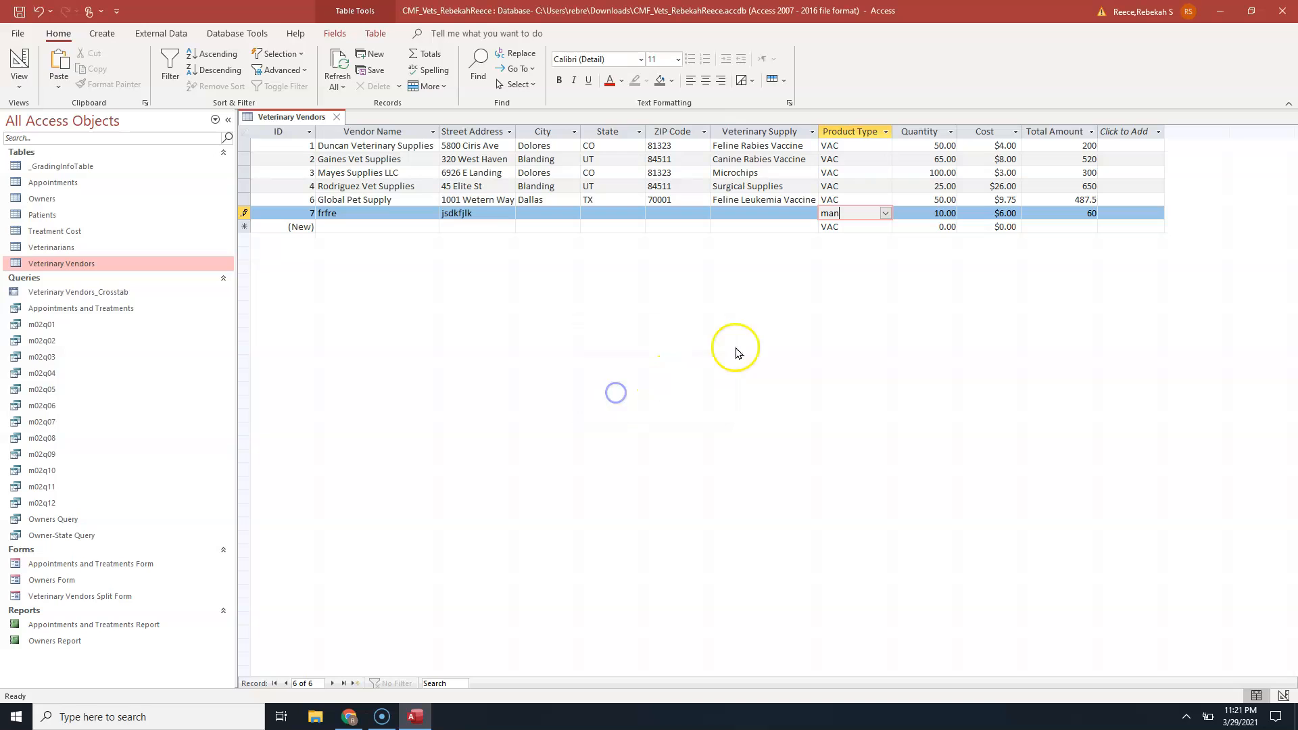
# Set the frfre record's product type to MC and its cost to $10,000.00, and save the record.
pyautogui.click(886, 213)
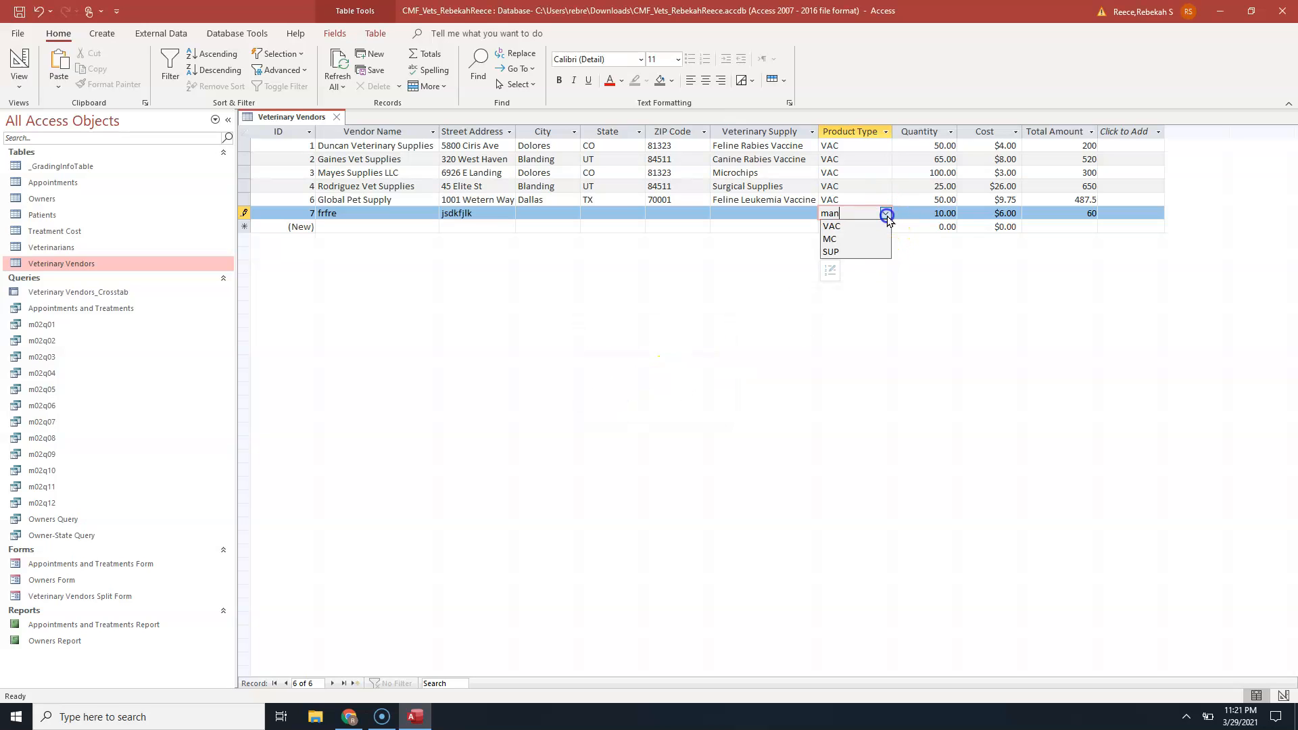
pyautogui.click(836, 227)
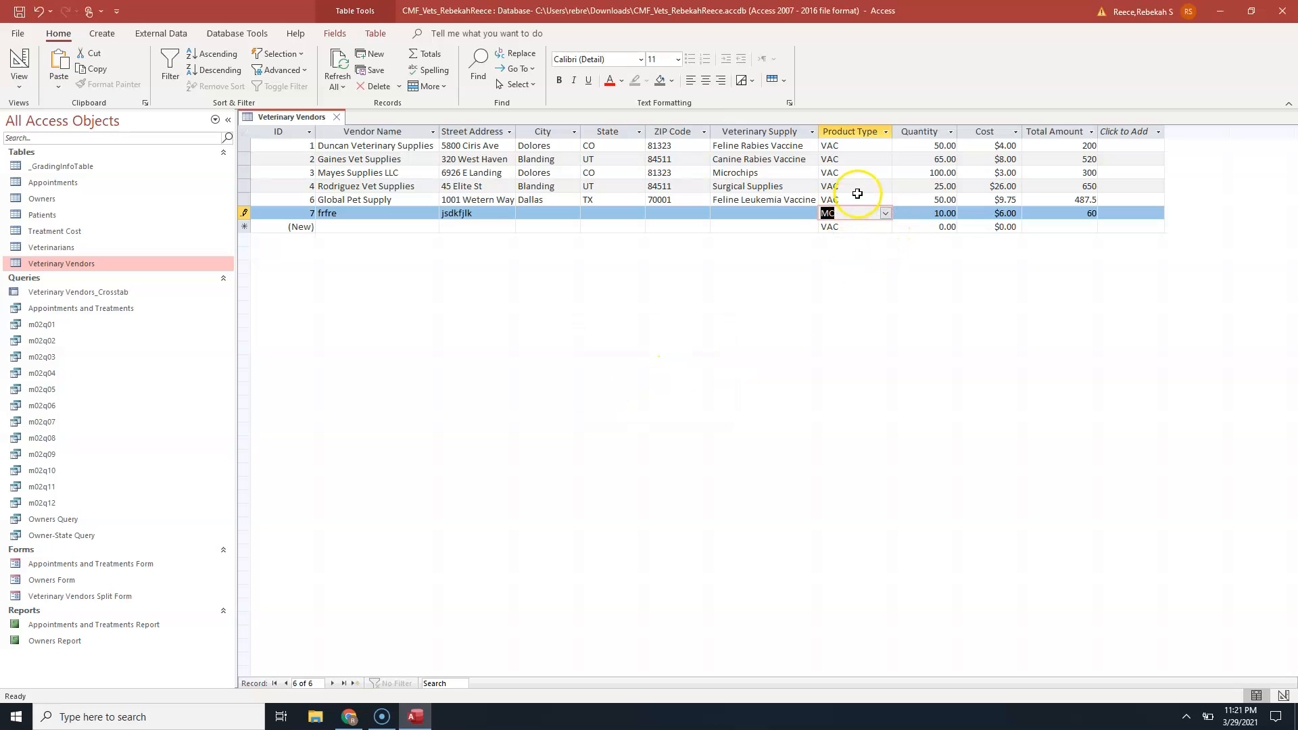
pyautogui.write('MC')
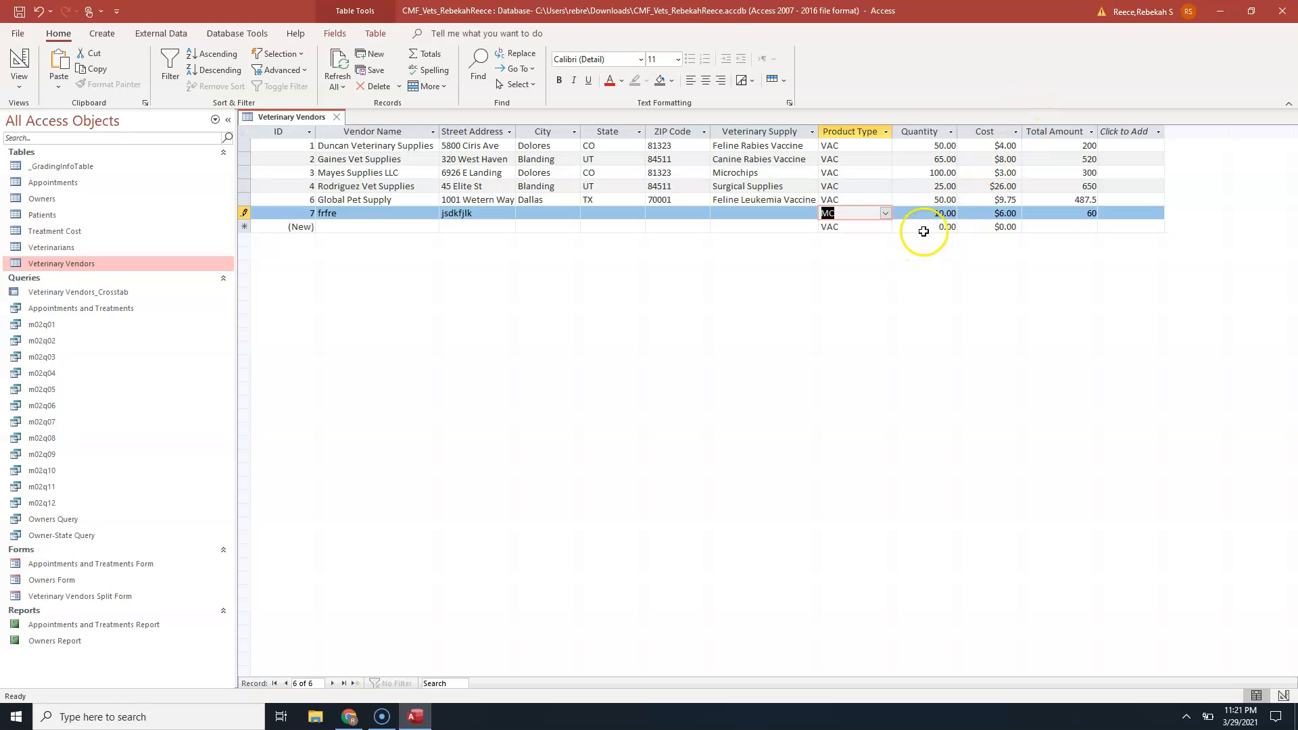
pyautogui.moveTo(950, 213); pyautogui.dragTo(1042, 208)
pyautogui.write('100')
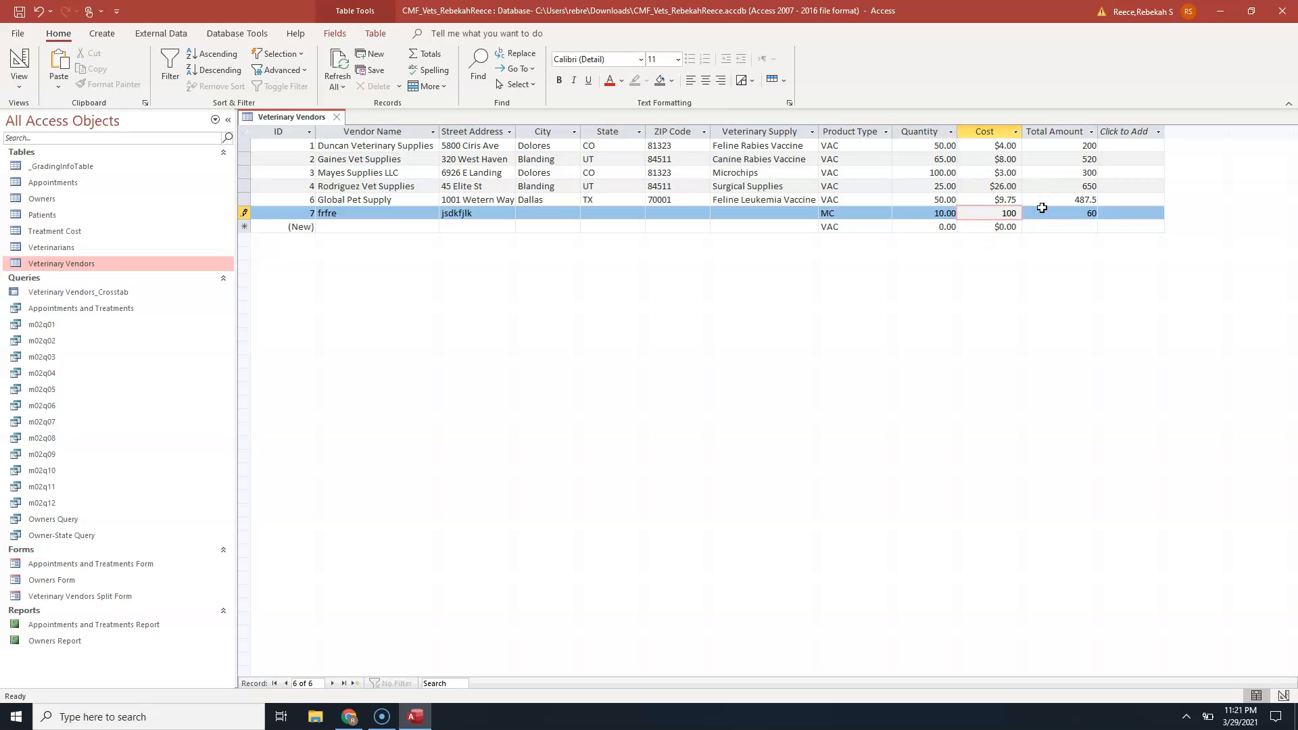
pyautogui.write('00')
pyautogui.press('Tab')
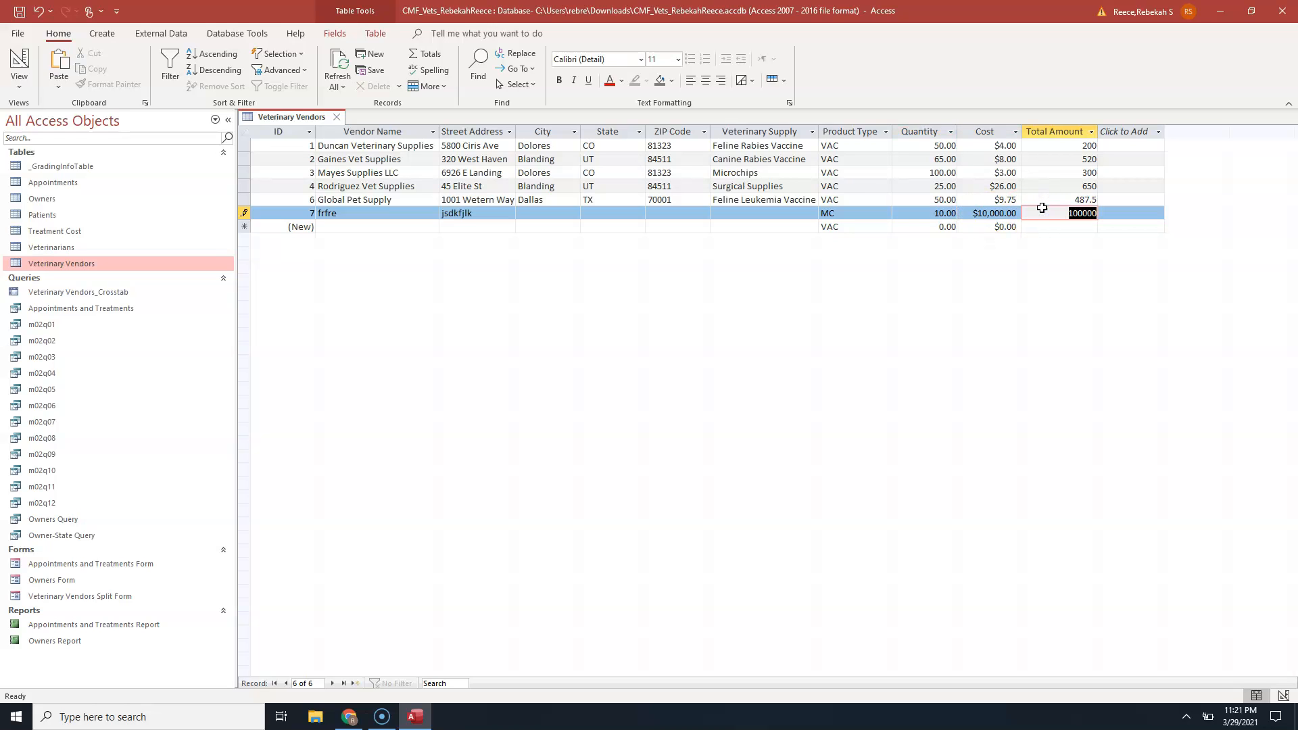
pyautogui.press('Tab')
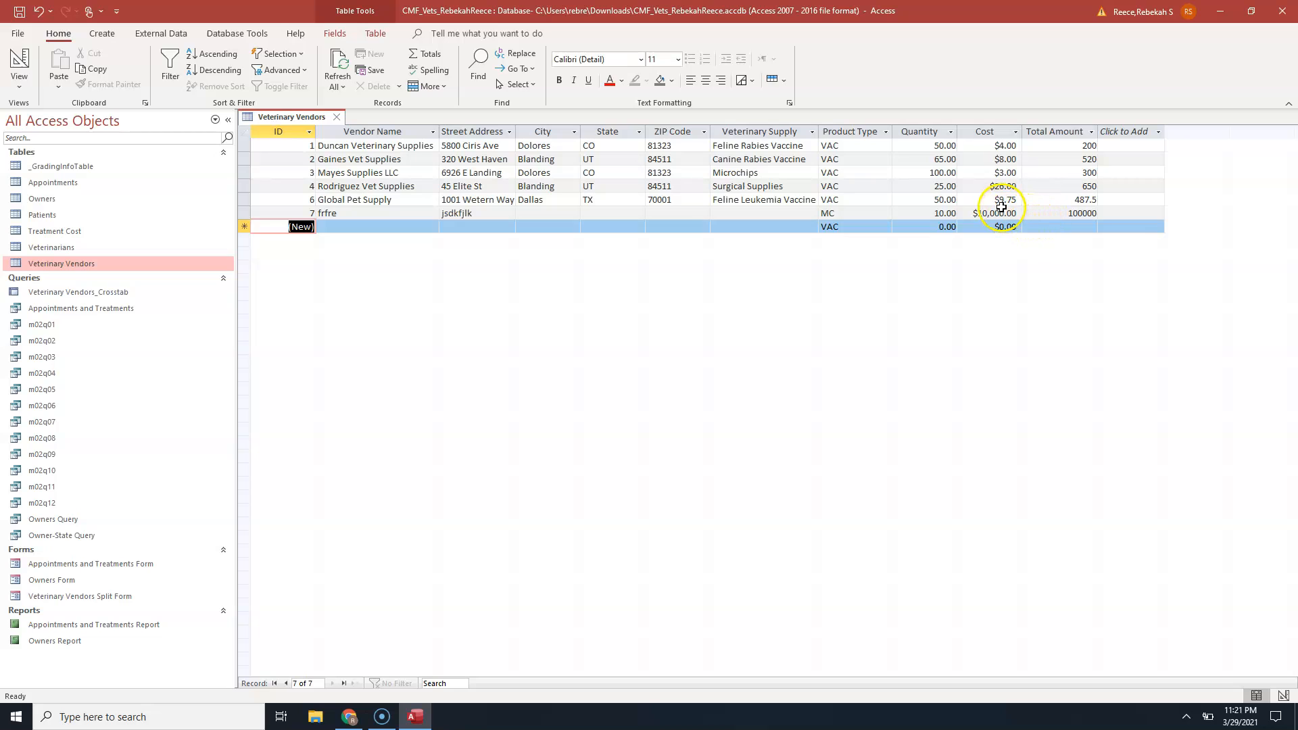
# Try to set the frfre record's quantity to 1000000 to test the quantity limit, then undo the entry.
pyautogui.click(930, 213)
pyautogui.write('1000000')
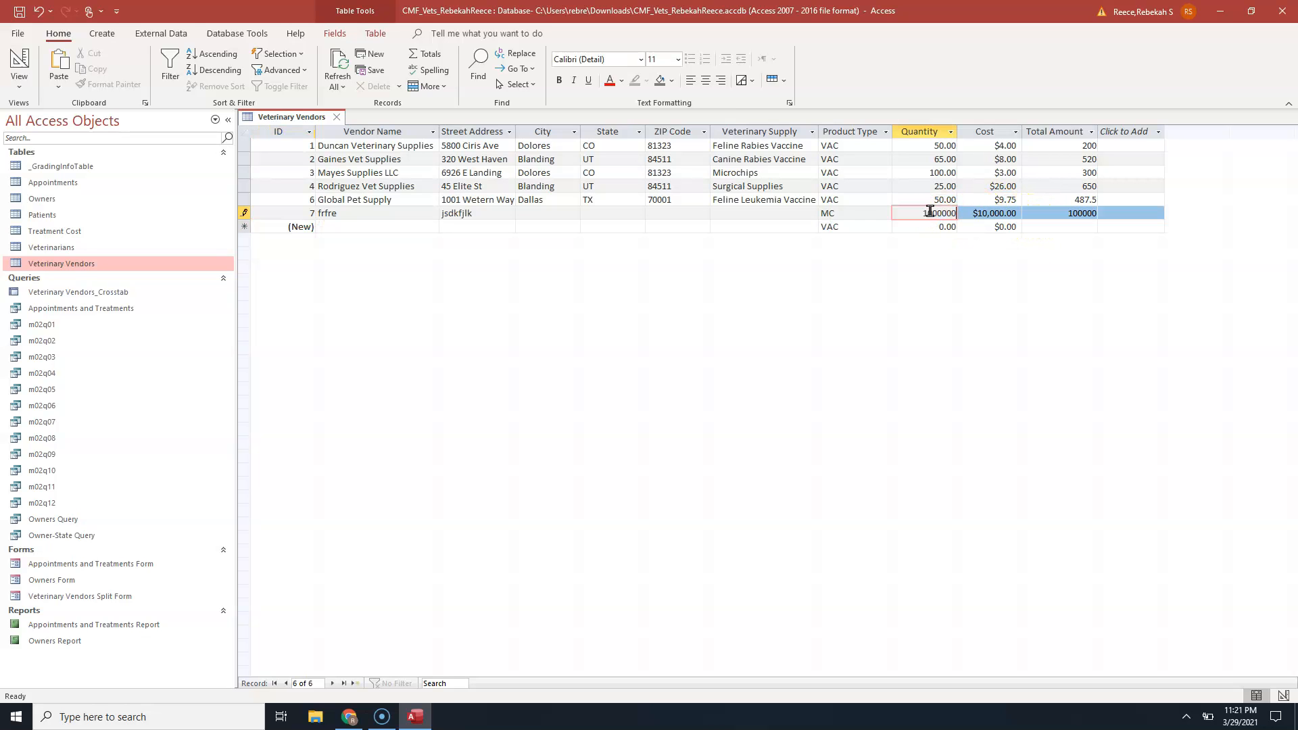
pyautogui.press('Tab')
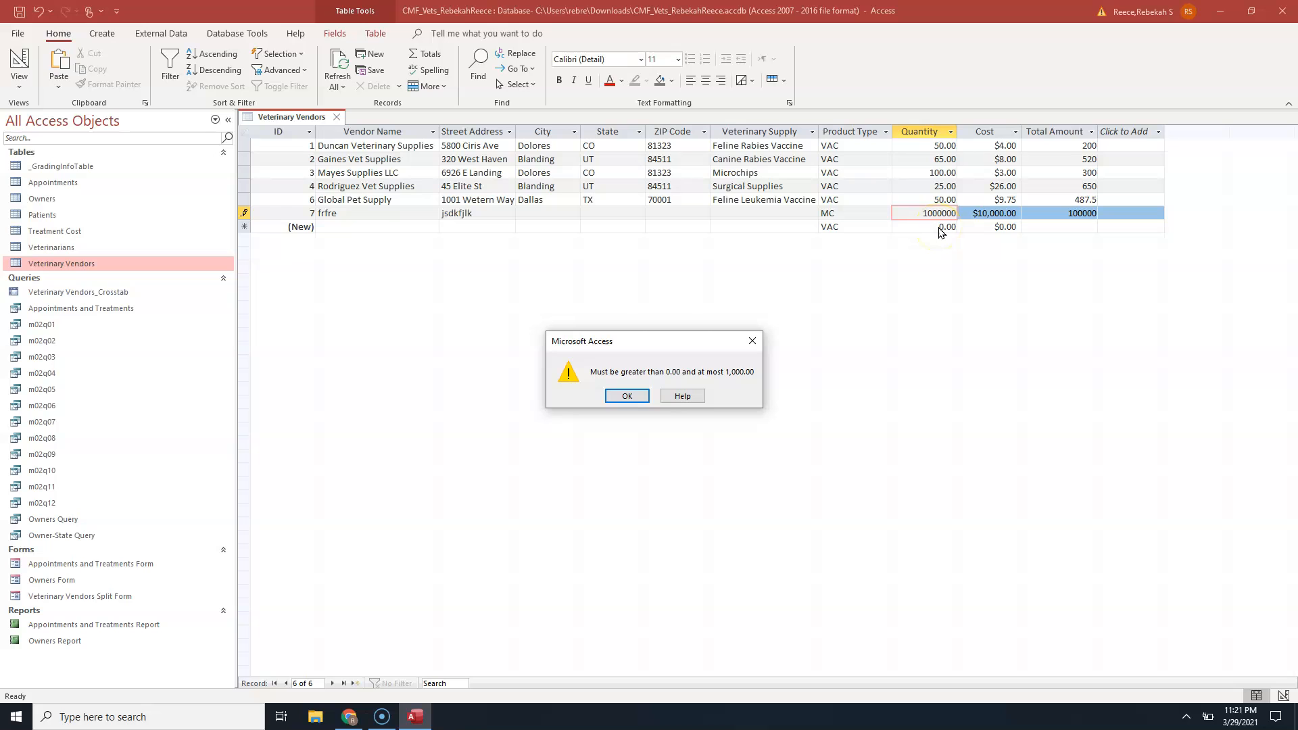
pyautogui.click(614, 396)
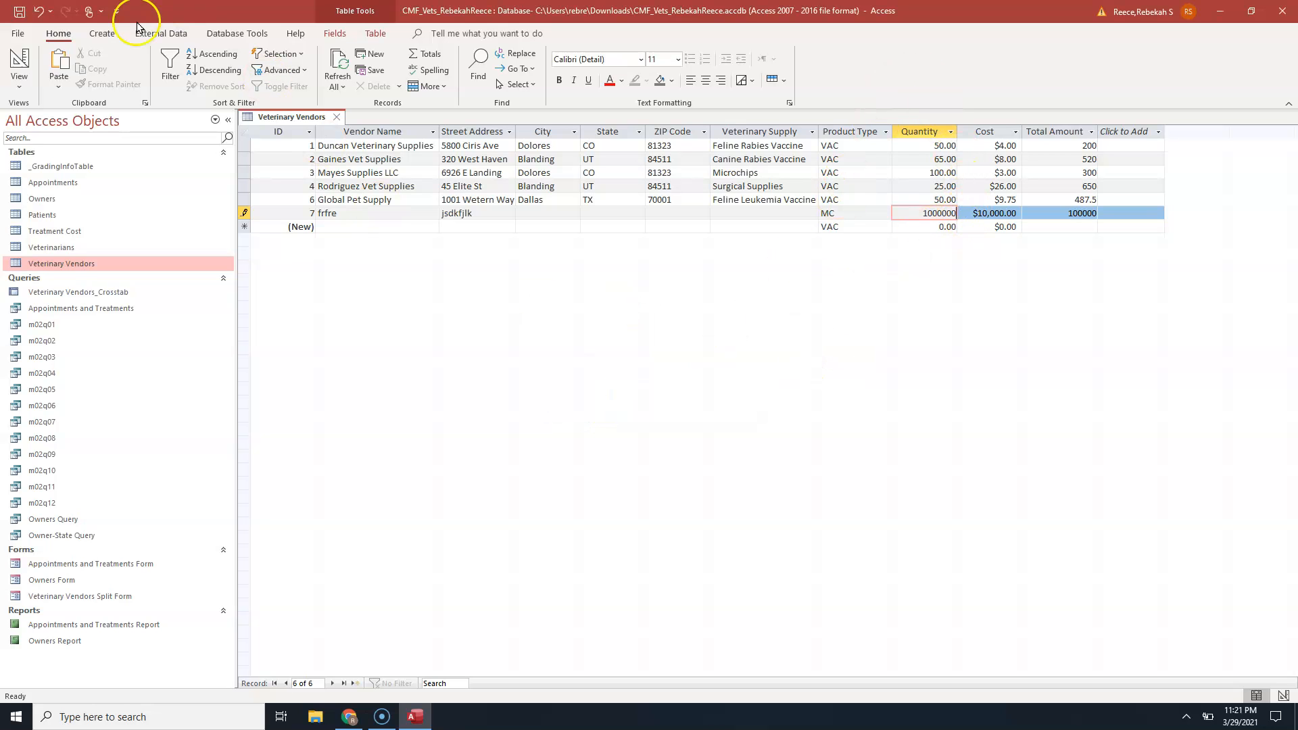
pyautogui.click(38, 12)
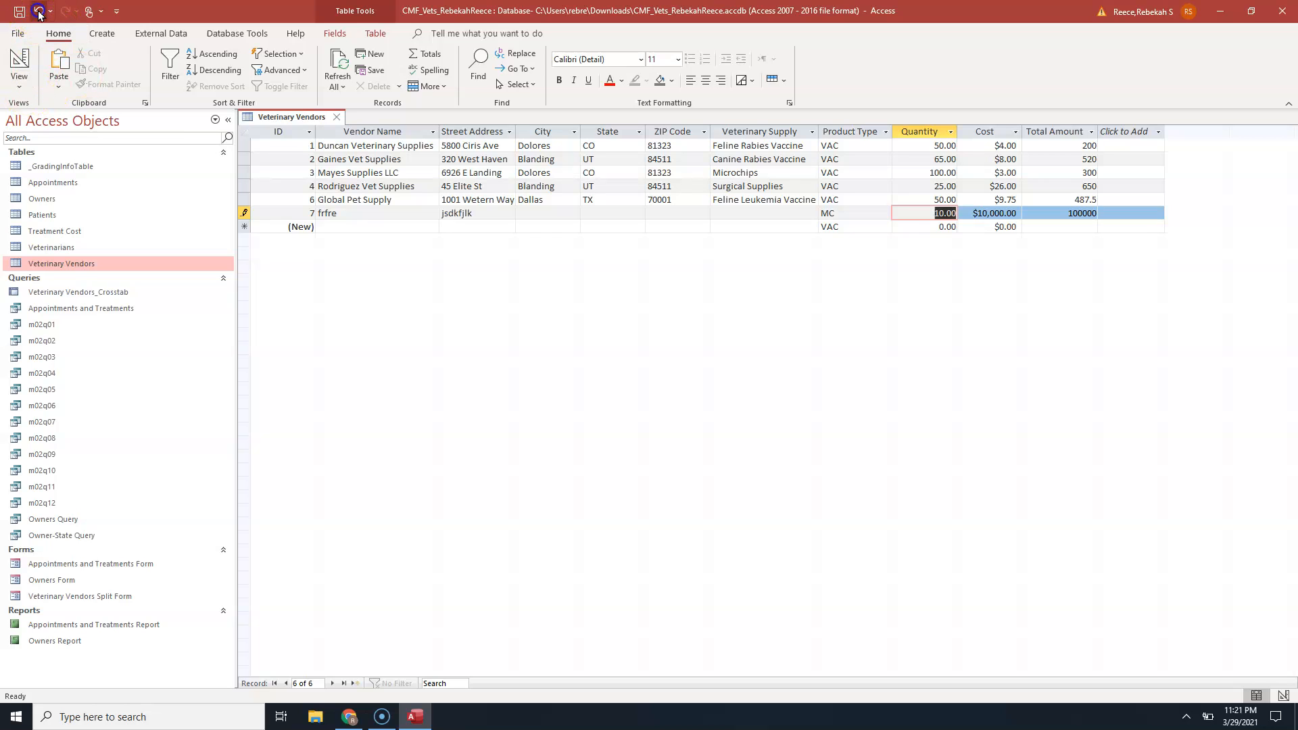
pyautogui.click(39, 12)
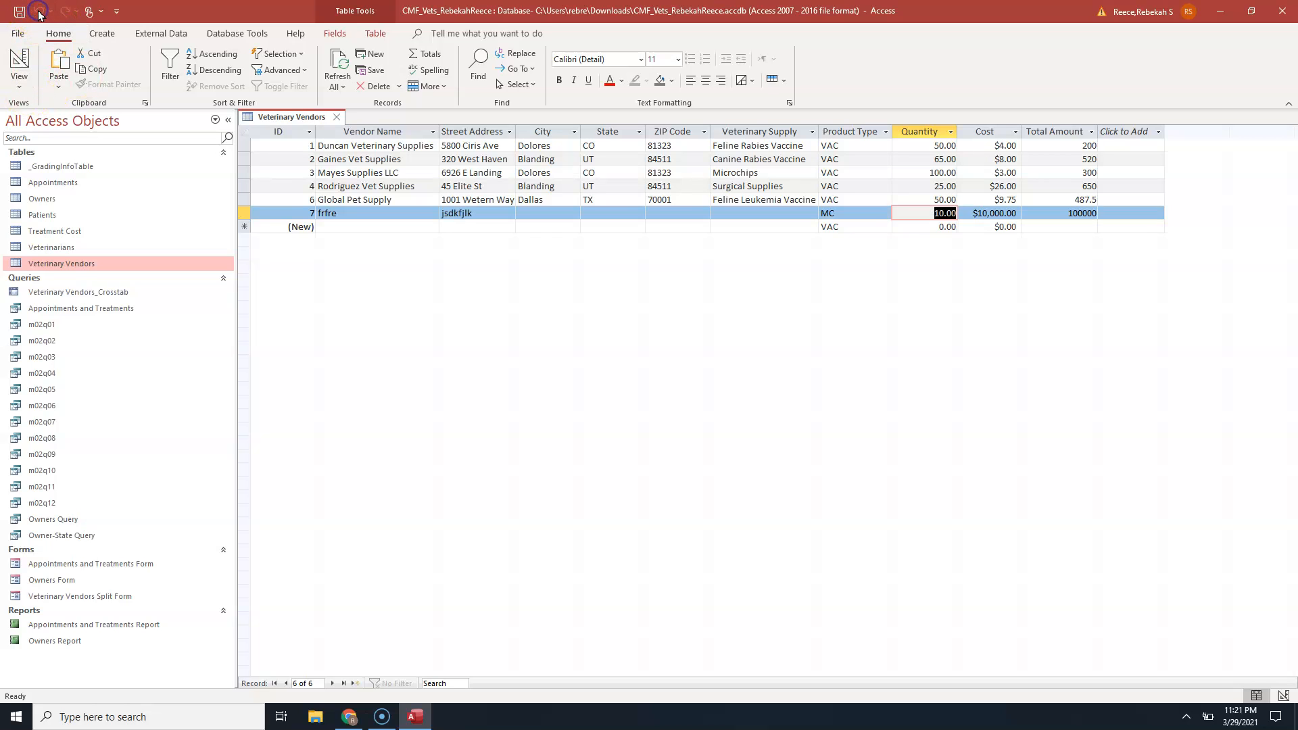
# Delete the test record frfre from the Veterinary Vendors table and confirm the deletion.
pyautogui.click(312, 304)
pyautogui.click(244, 212)
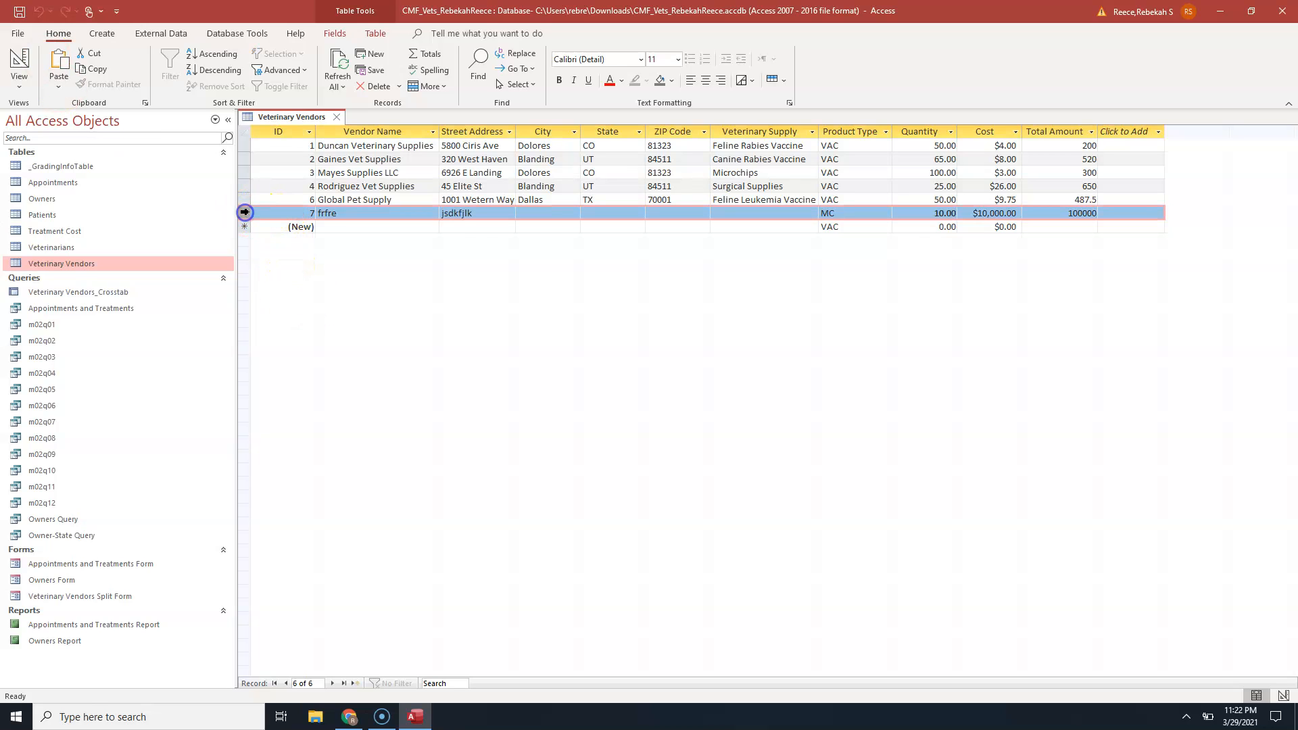
pyautogui.rightClick(242, 214)
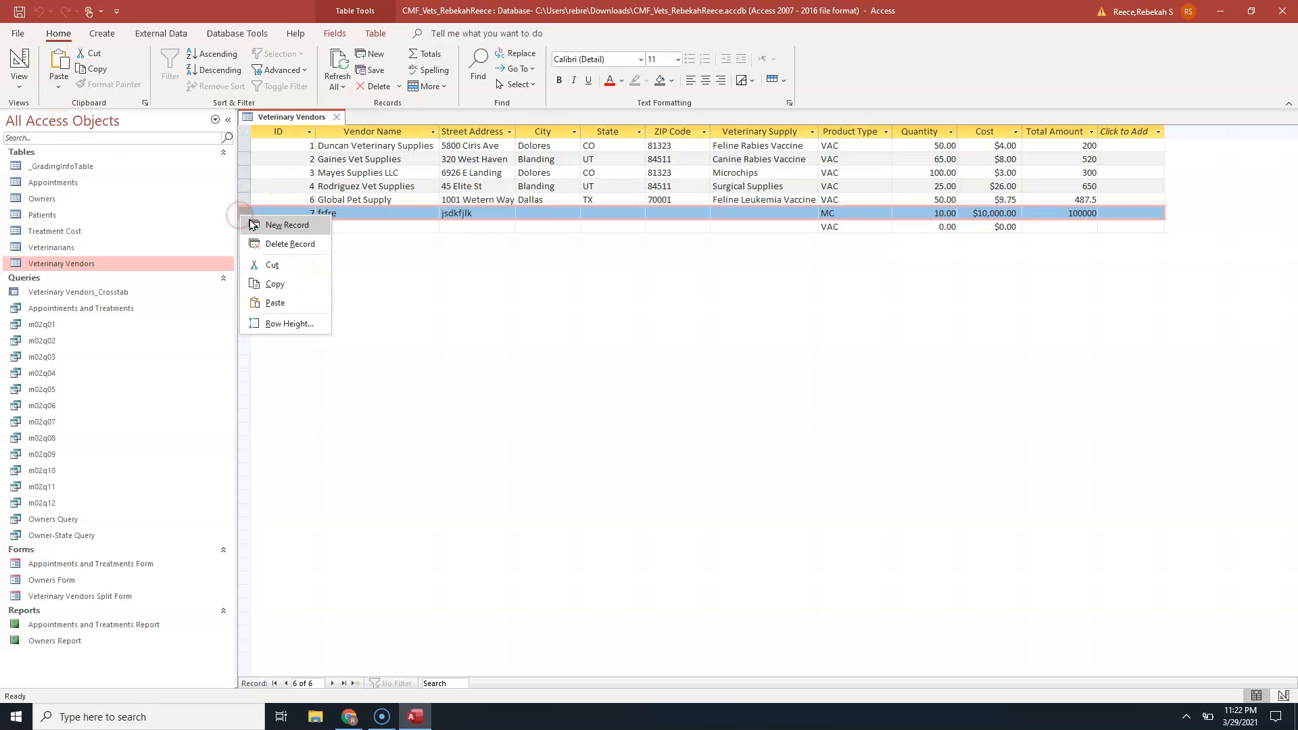
pyautogui.click(289, 290)
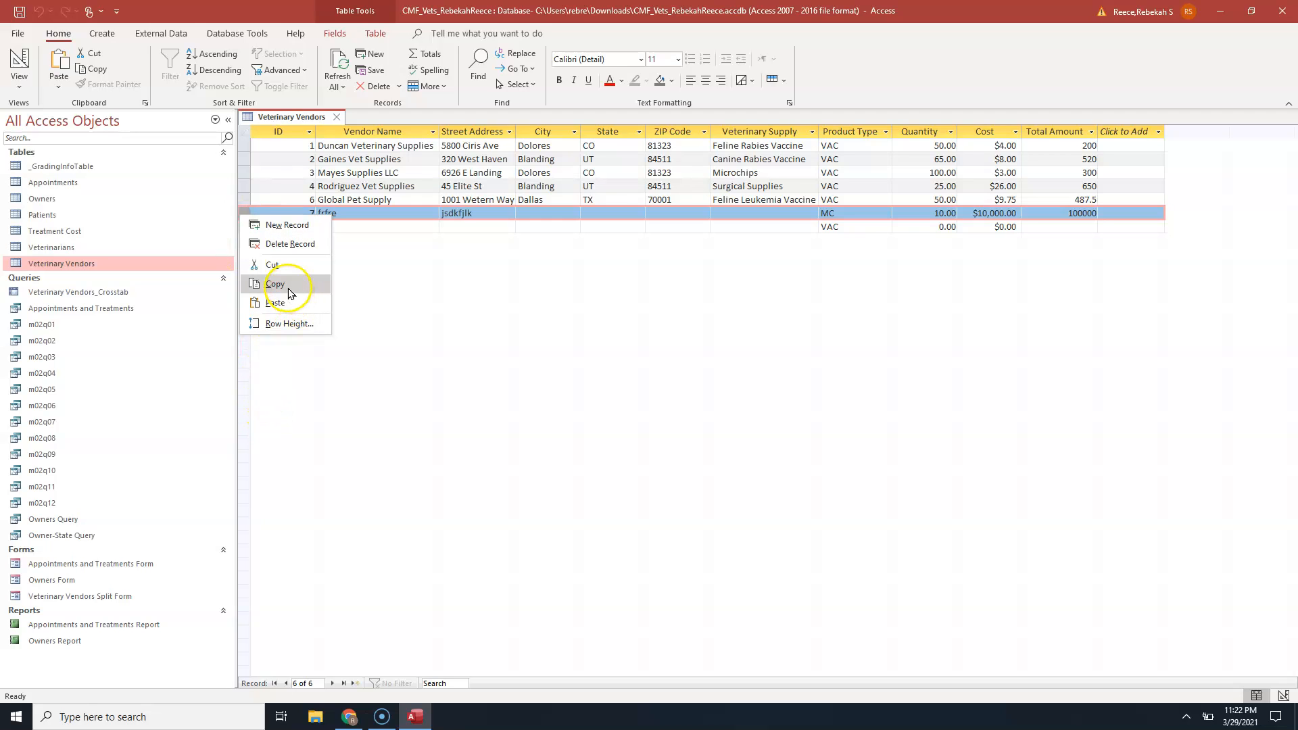
pyautogui.click(289, 244)
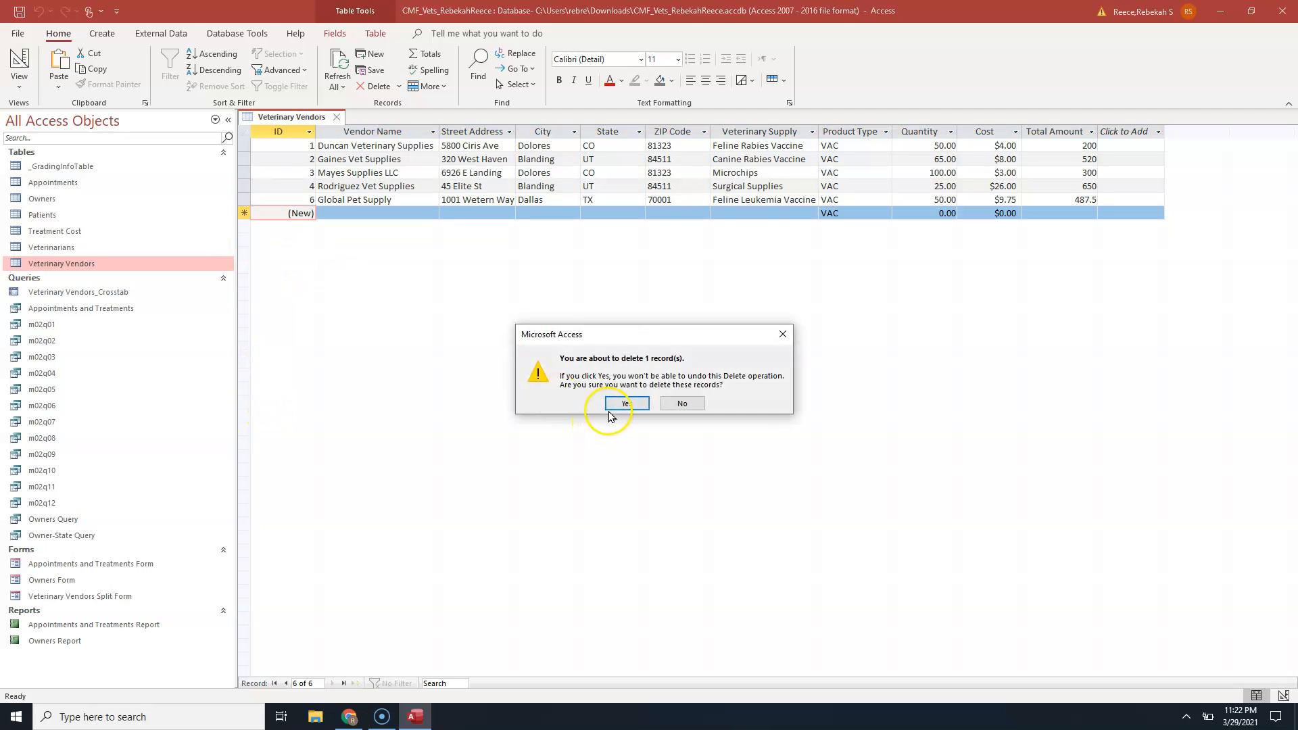
pyautogui.click(618, 404)
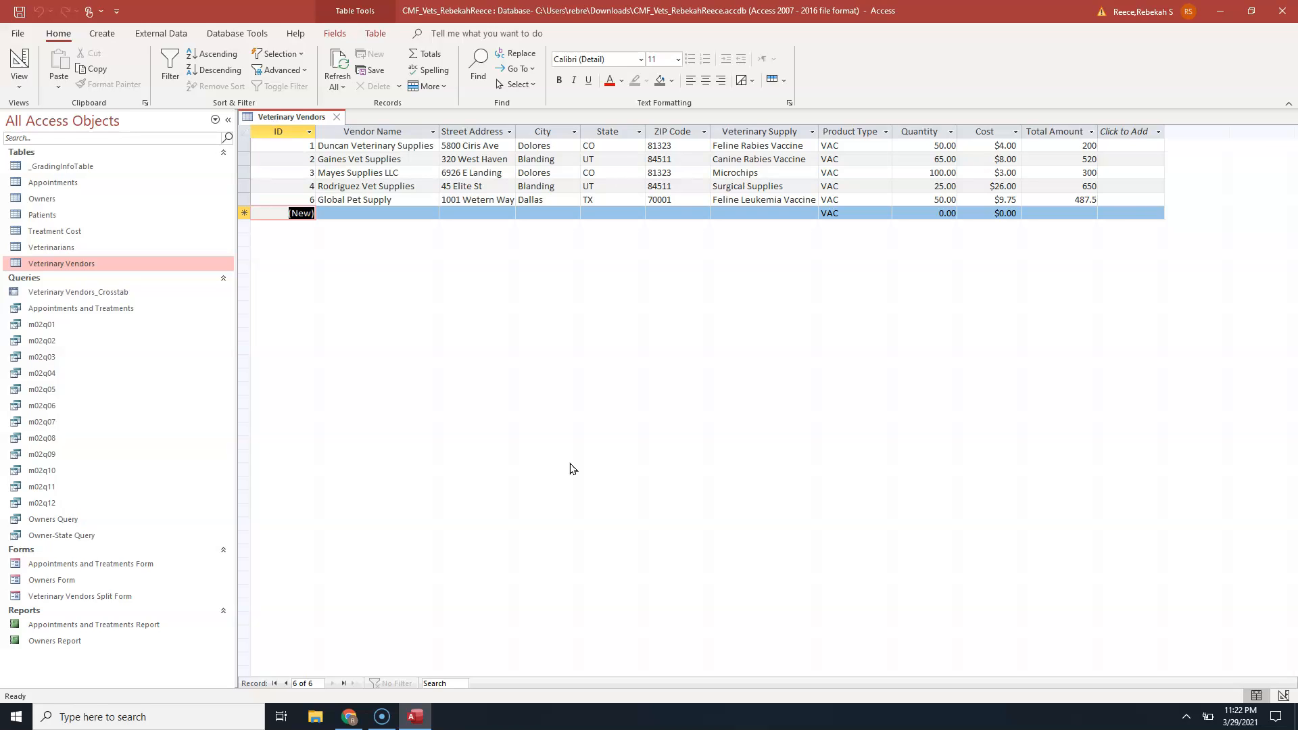
# Widen the Street Address column slightly so the longest address fits.
pyautogui.click(566, 469)
pyautogui.moveTo(515, 136); pyautogui.dragTo(520, 139)
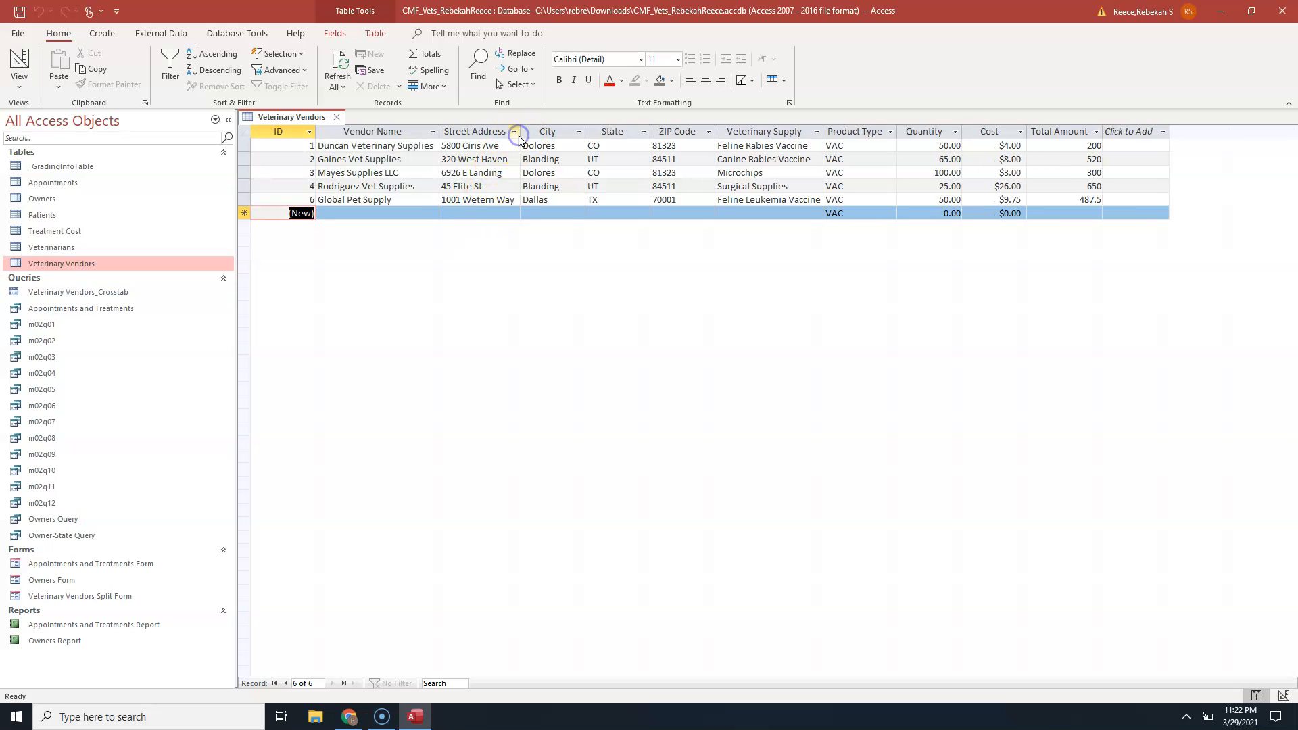
pyautogui.click(499, 173)
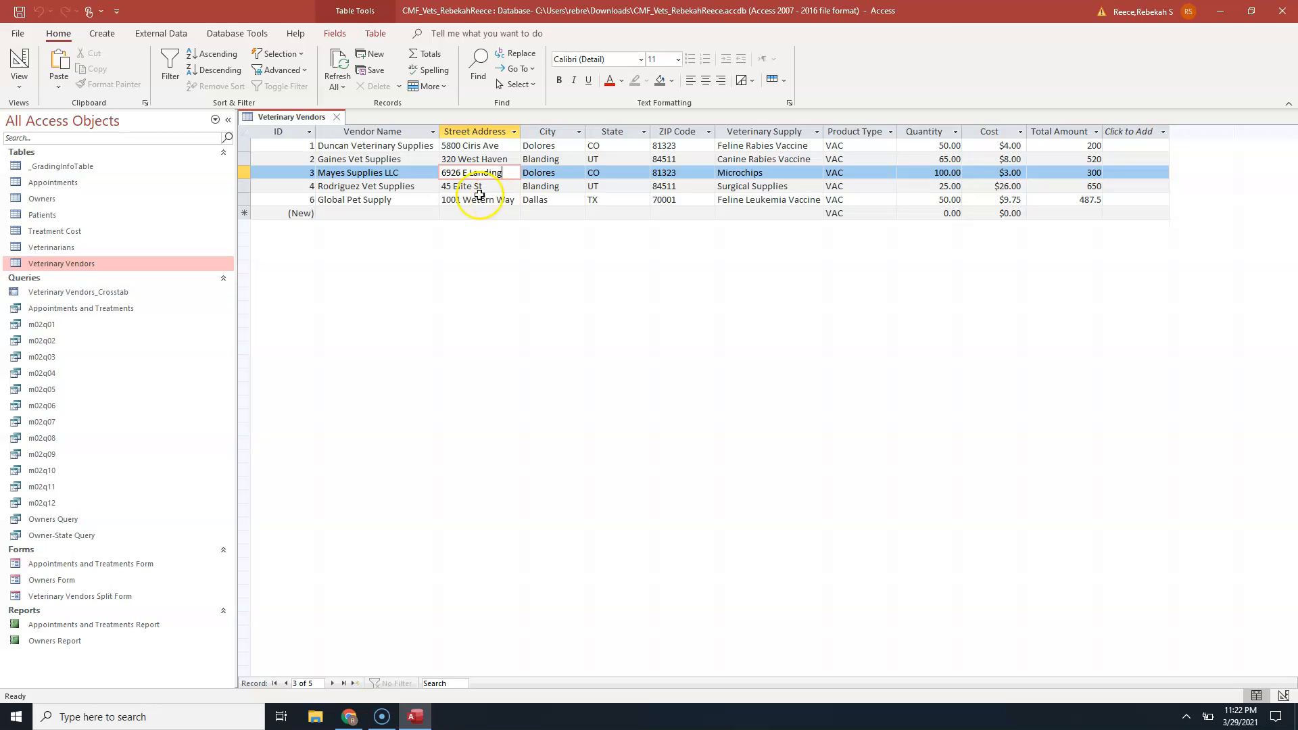
# Append Boulevard to the street address of Gaines Vet Supplies and fit the Street Address column to its contents.
pyautogui.click(413, 160)
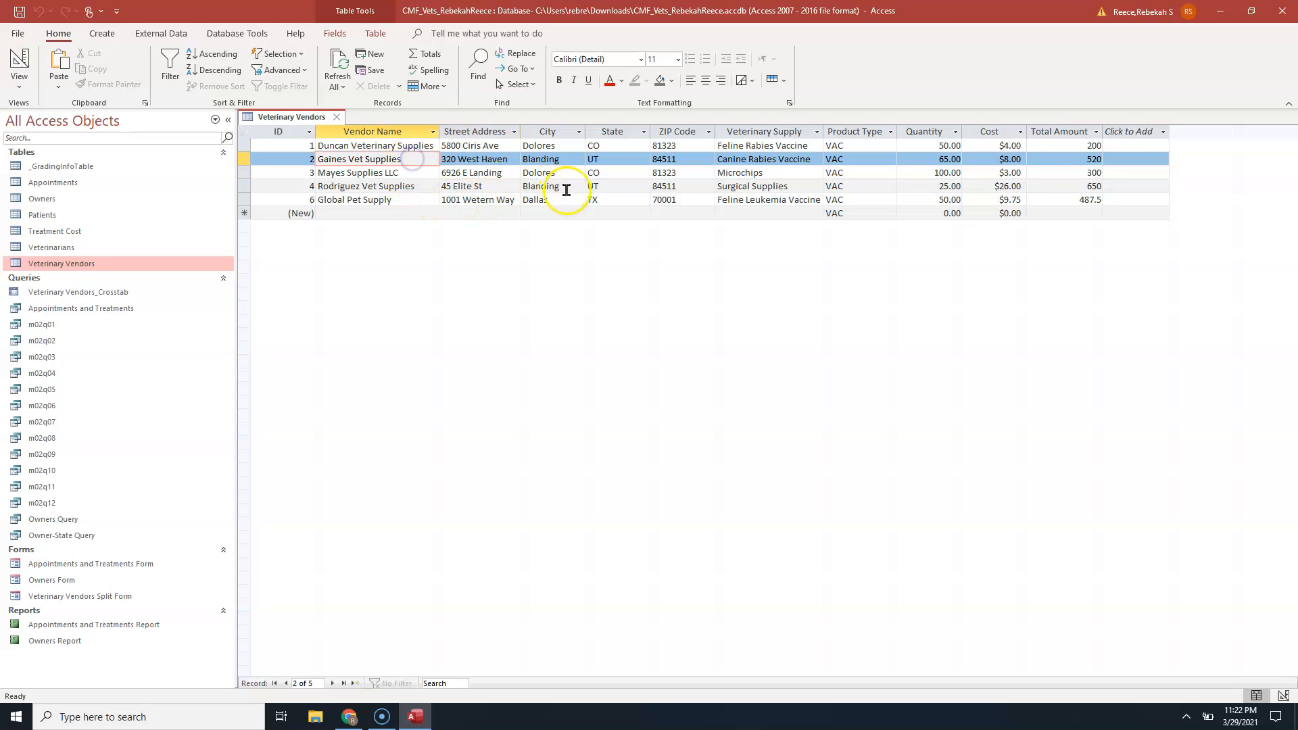
pyautogui.click(516, 159)
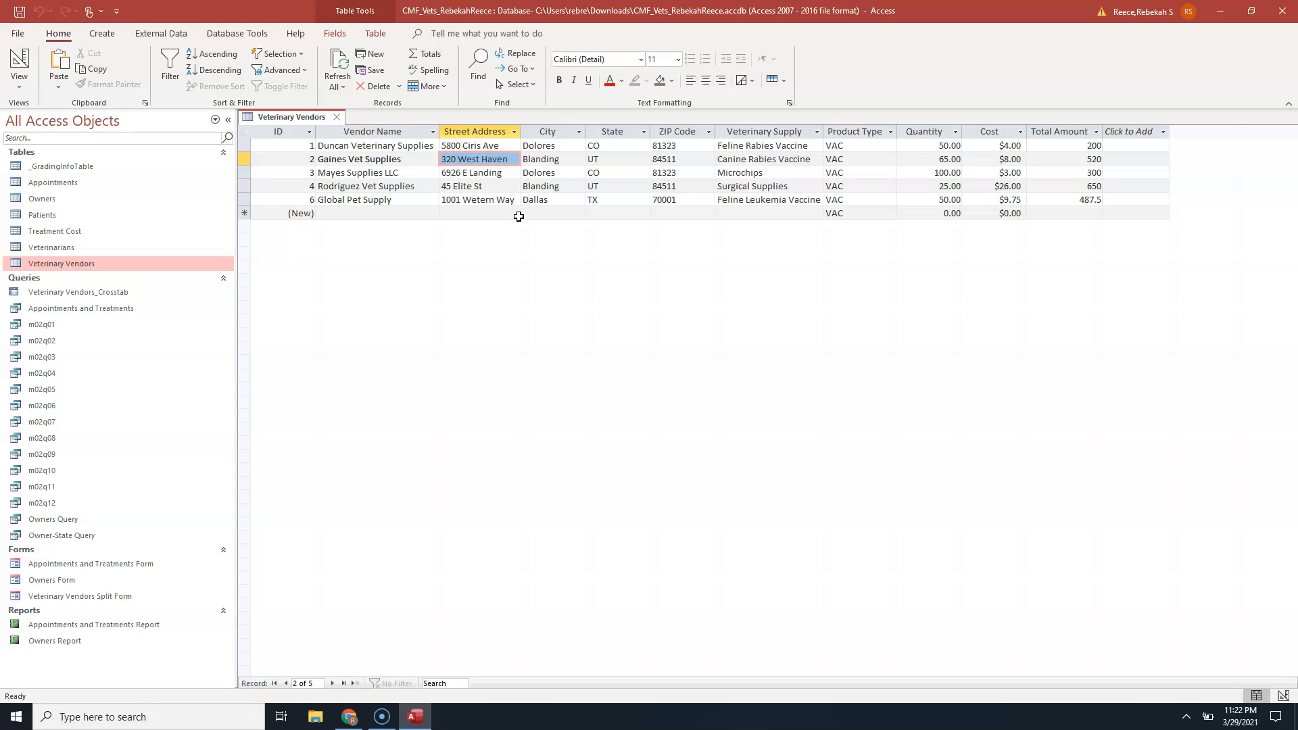
pyautogui.click(514, 160)
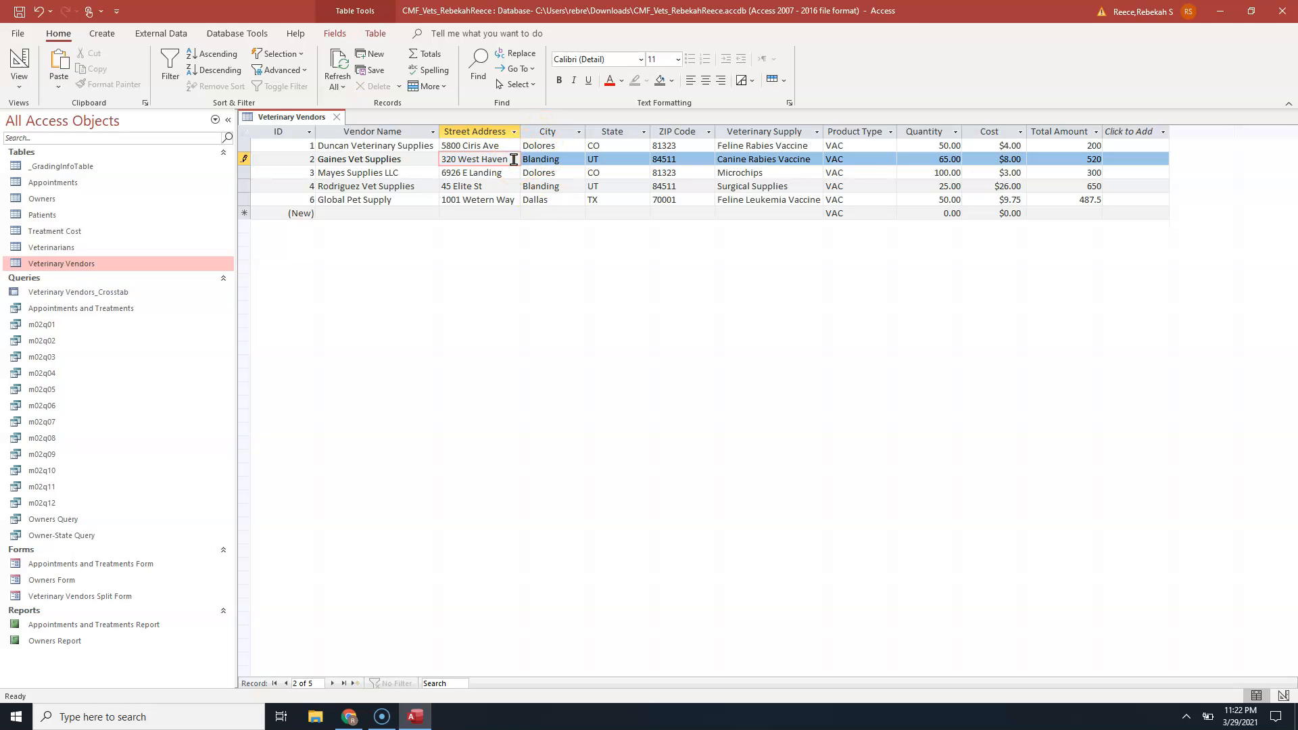
pyautogui.write('Boulevard')
pyautogui.press('Tab')
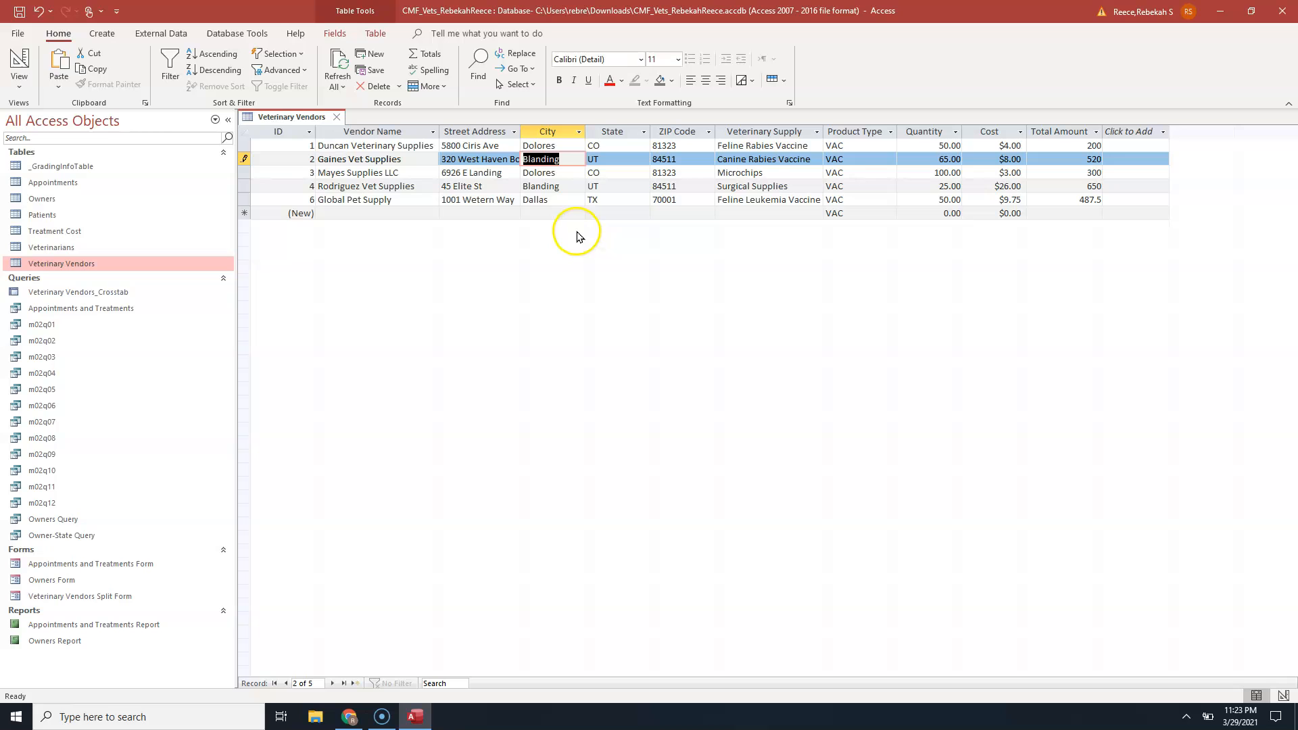
pyautogui.doubleClick(521, 131)
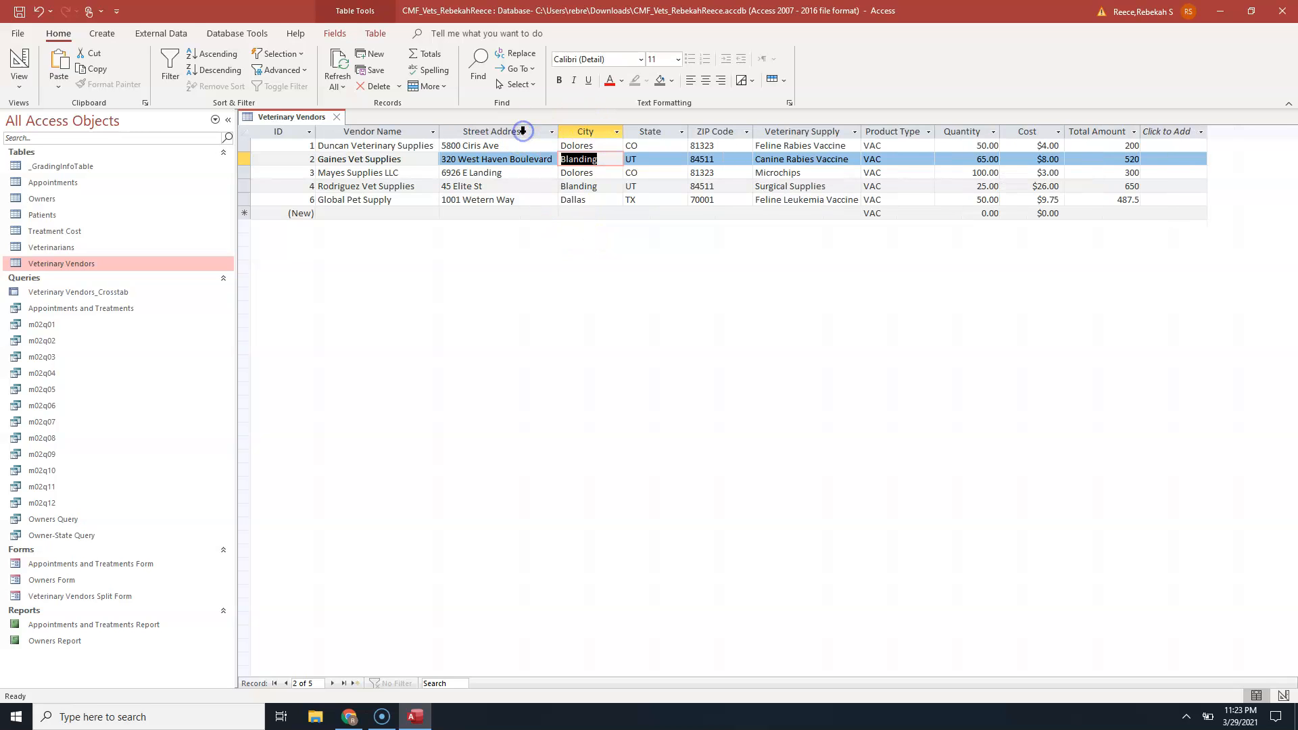
pyautogui.click(538, 186)
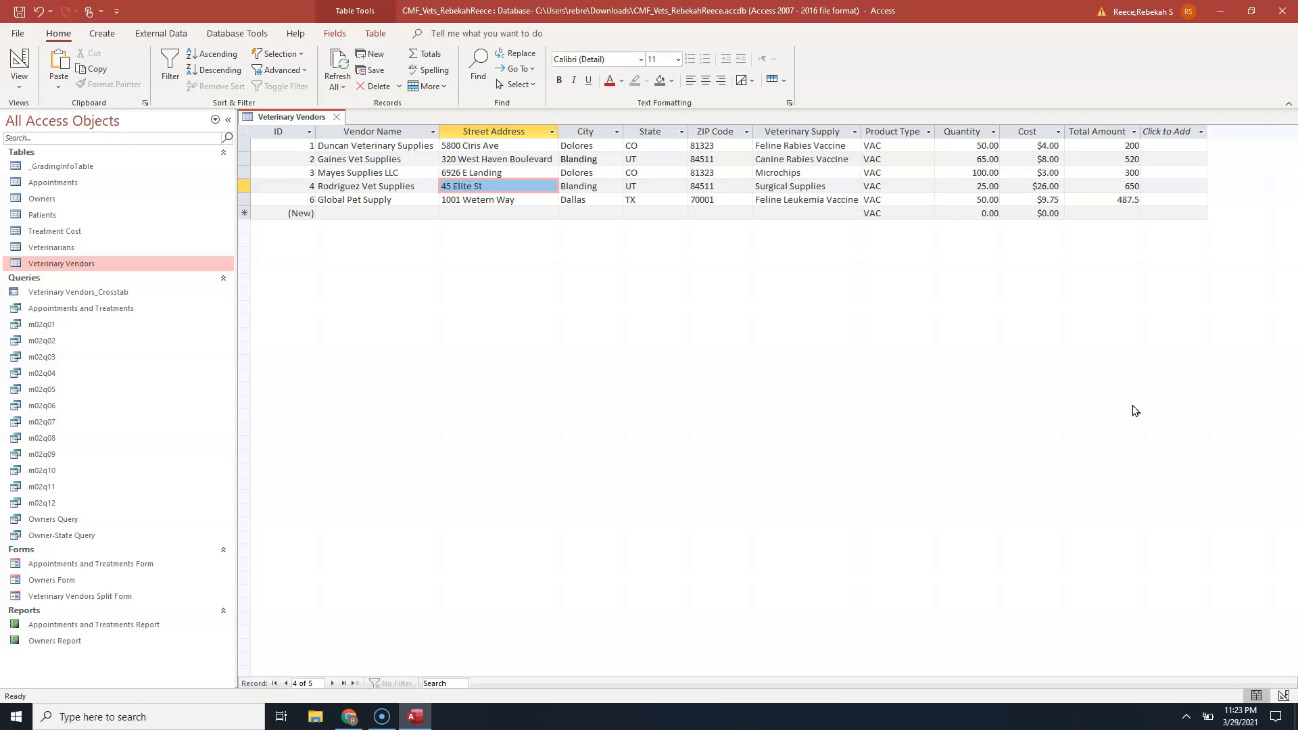
# Show the available product type choices for the Duncan Veterinary Supplies record.
pyautogui.click(916, 146)
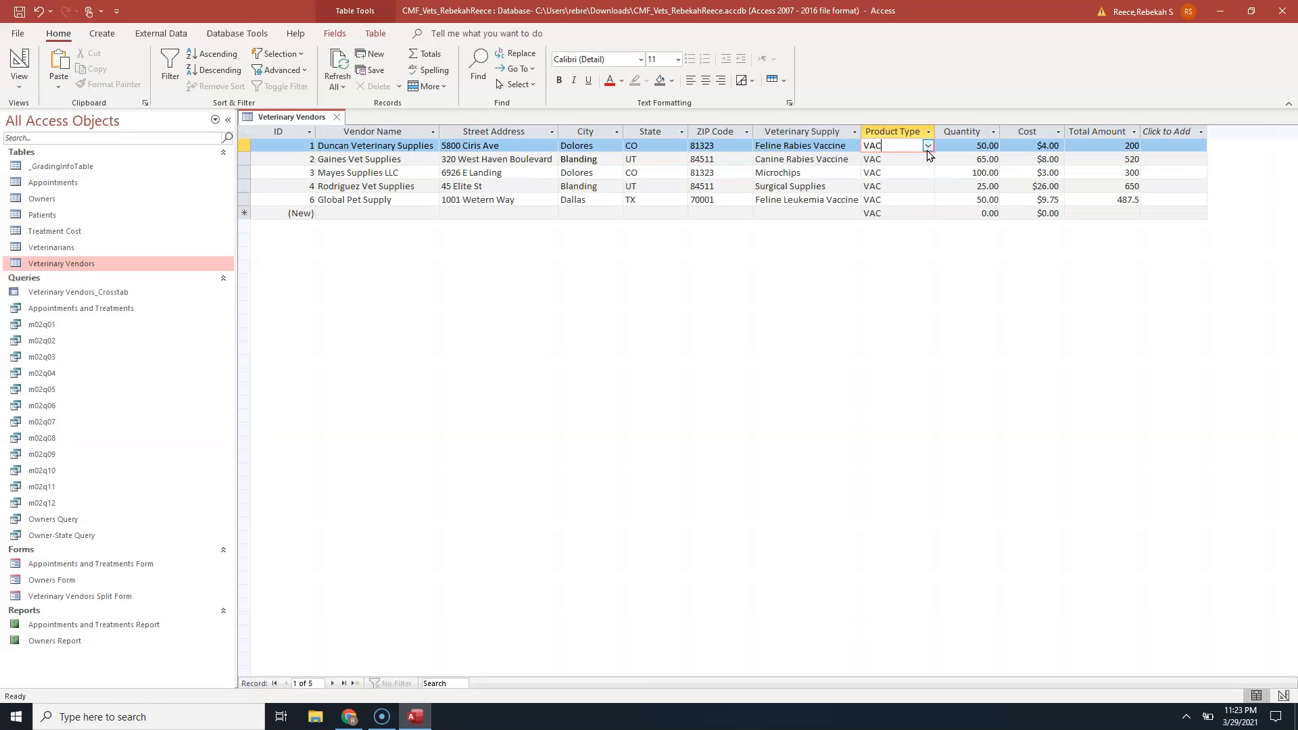
pyautogui.click(939, 159)
pyautogui.click(928, 147)
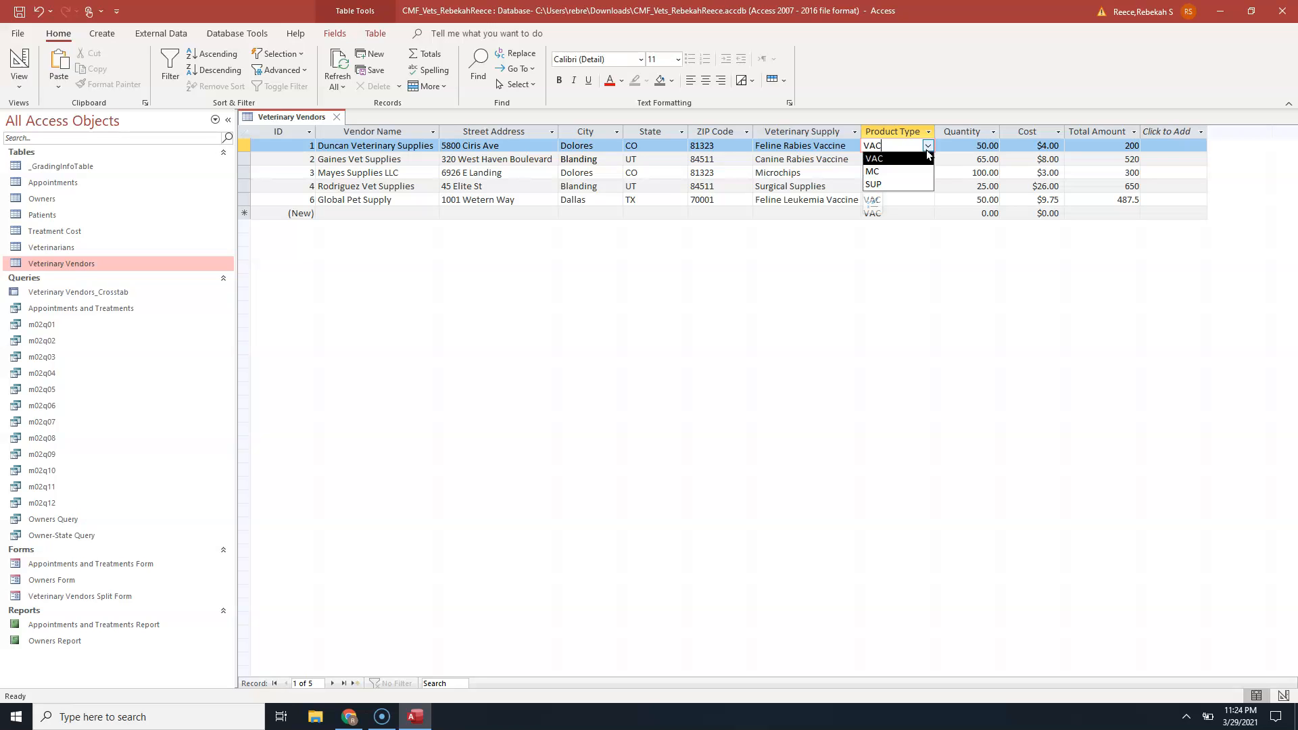
# Set the product type of the Mayes Supplies LLC record to MC.
pyautogui.click(891, 198)
pyautogui.click(896, 173)
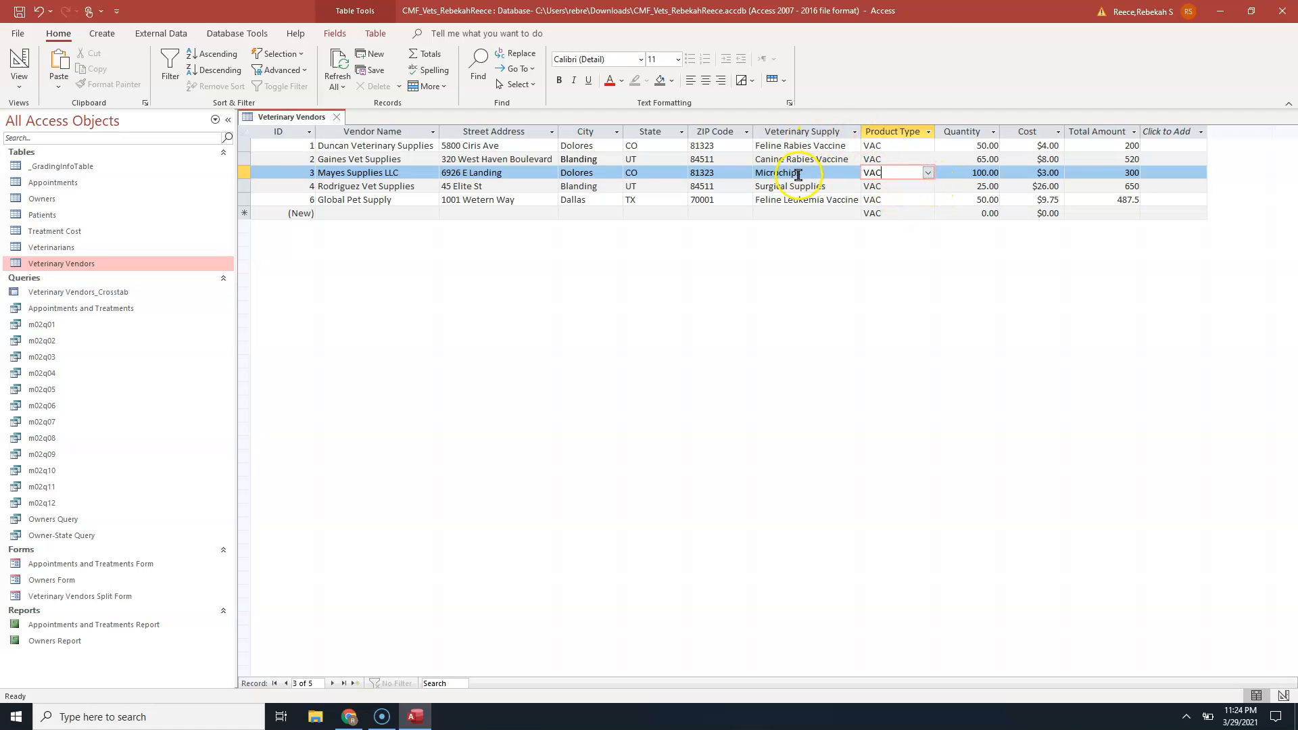
pyautogui.click(929, 173)
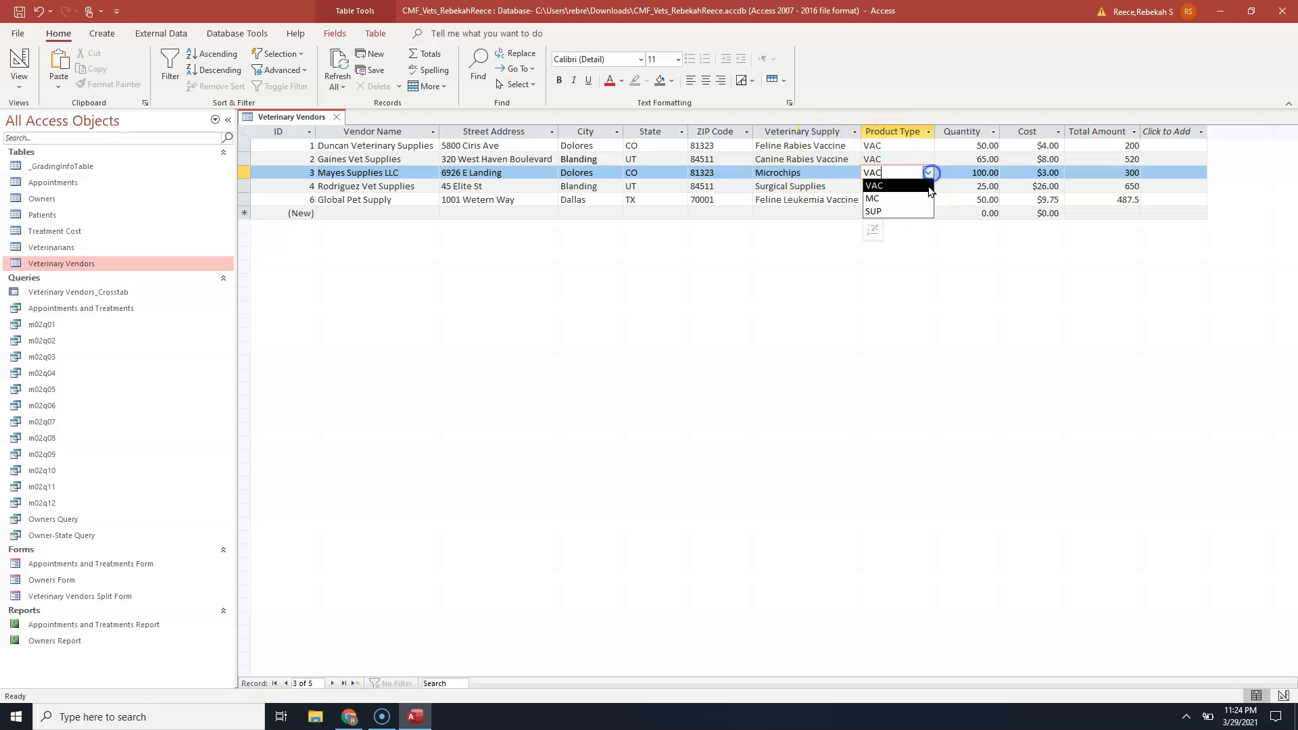
pyautogui.click(895, 199)
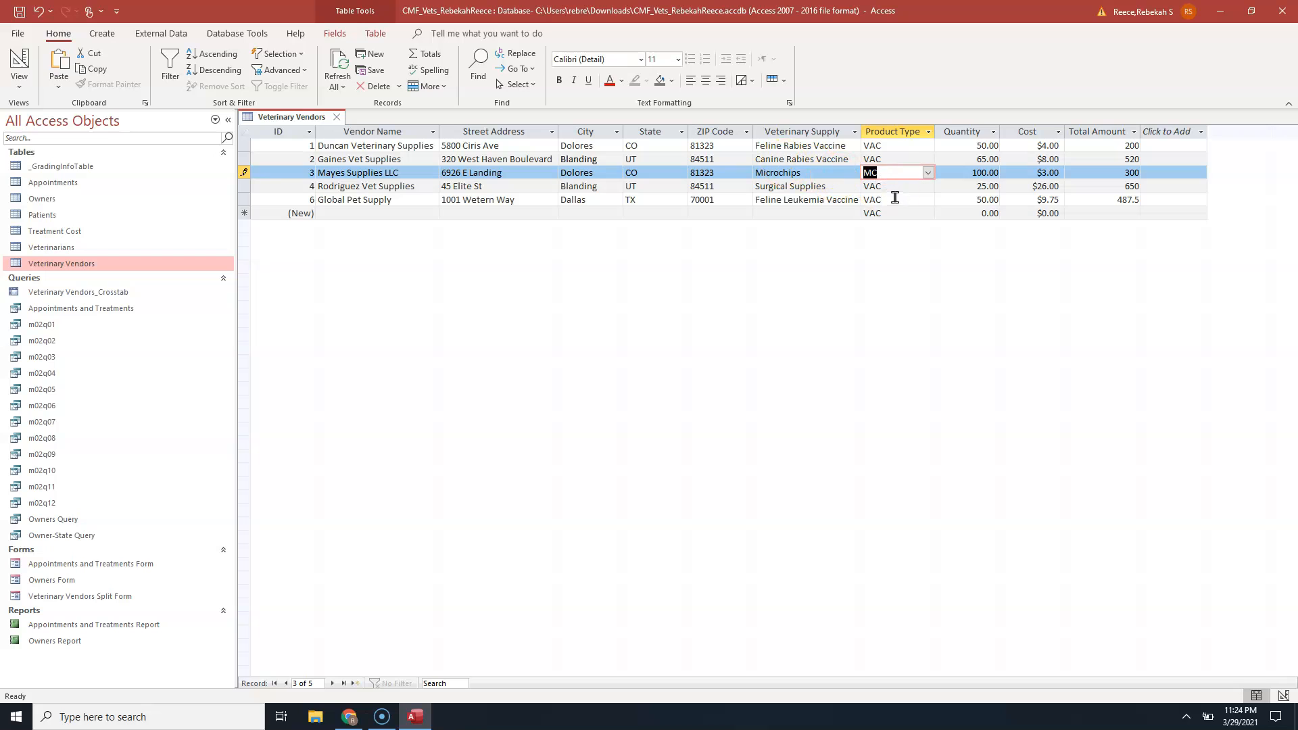
# Set the product type of the Rodriguez Vet Supplies record to MC, and close the table with its layout changes saved.
pyautogui.click(894, 186)
pyautogui.click(938, 195)
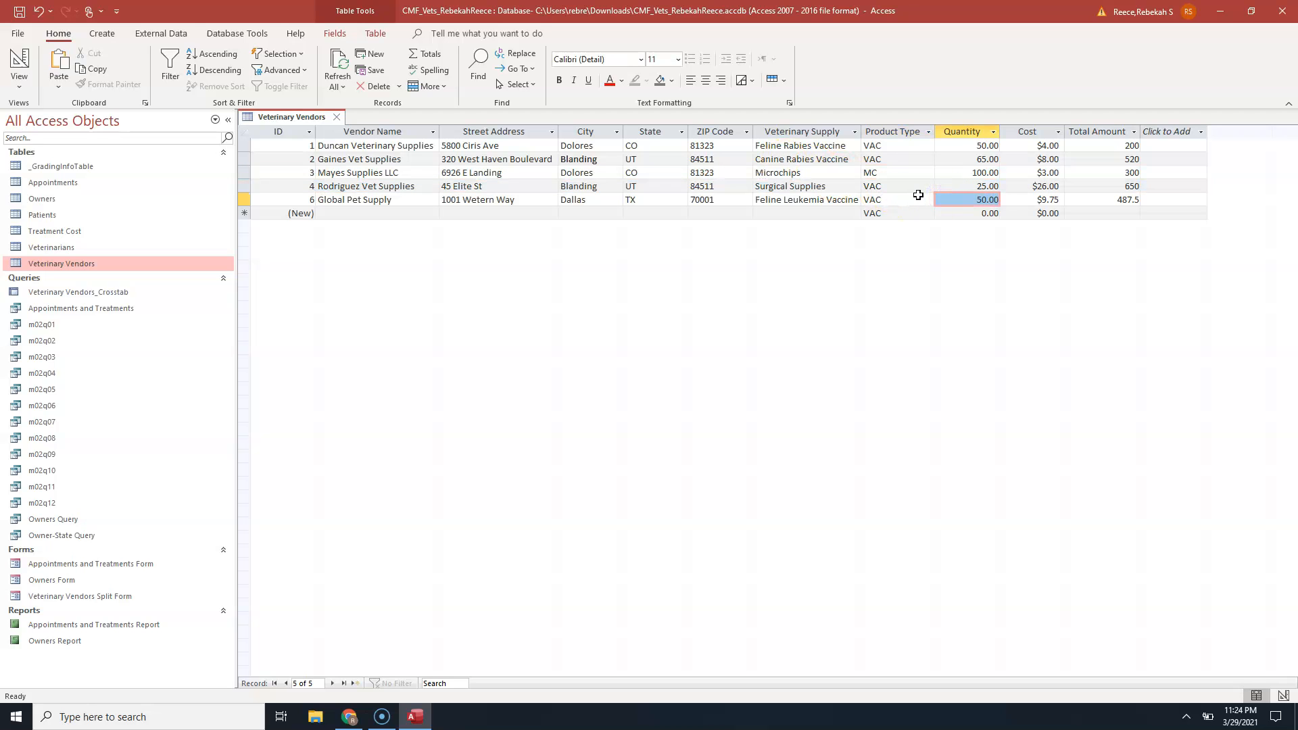
pyautogui.click(901, 187)
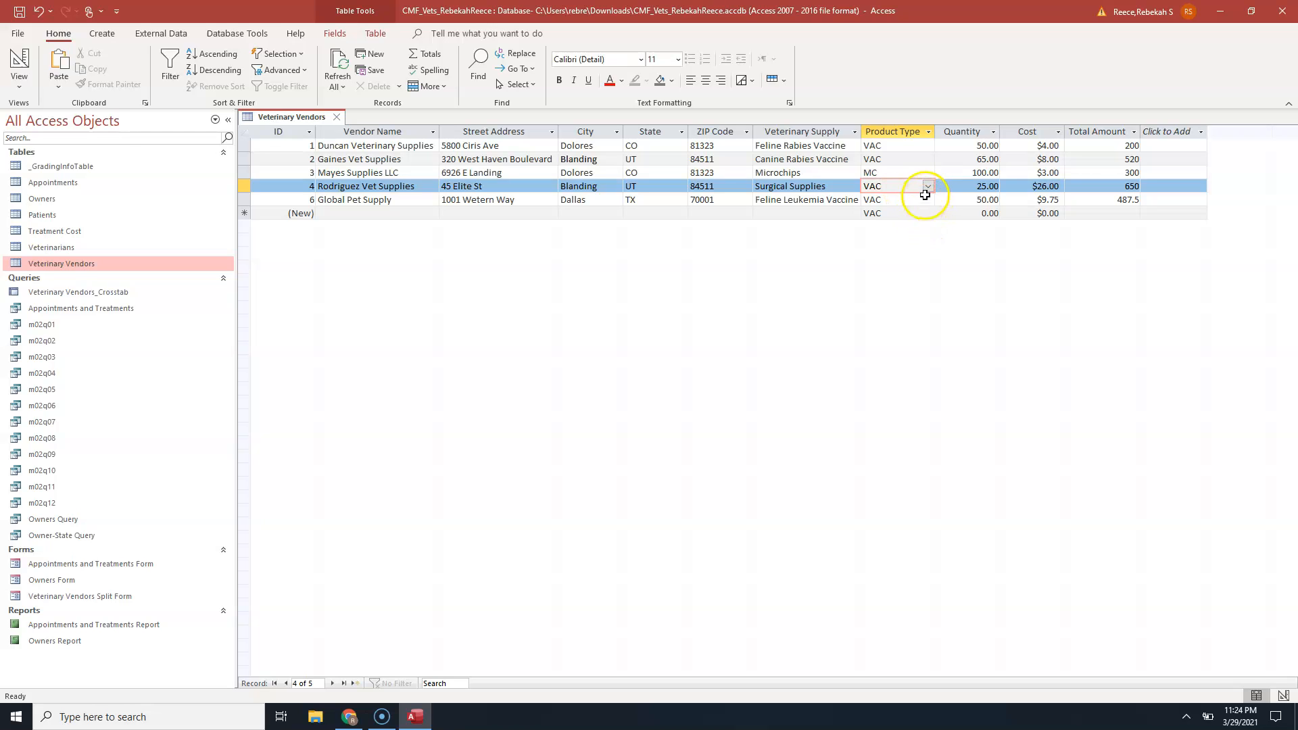
pyautogui.click(926, 189)
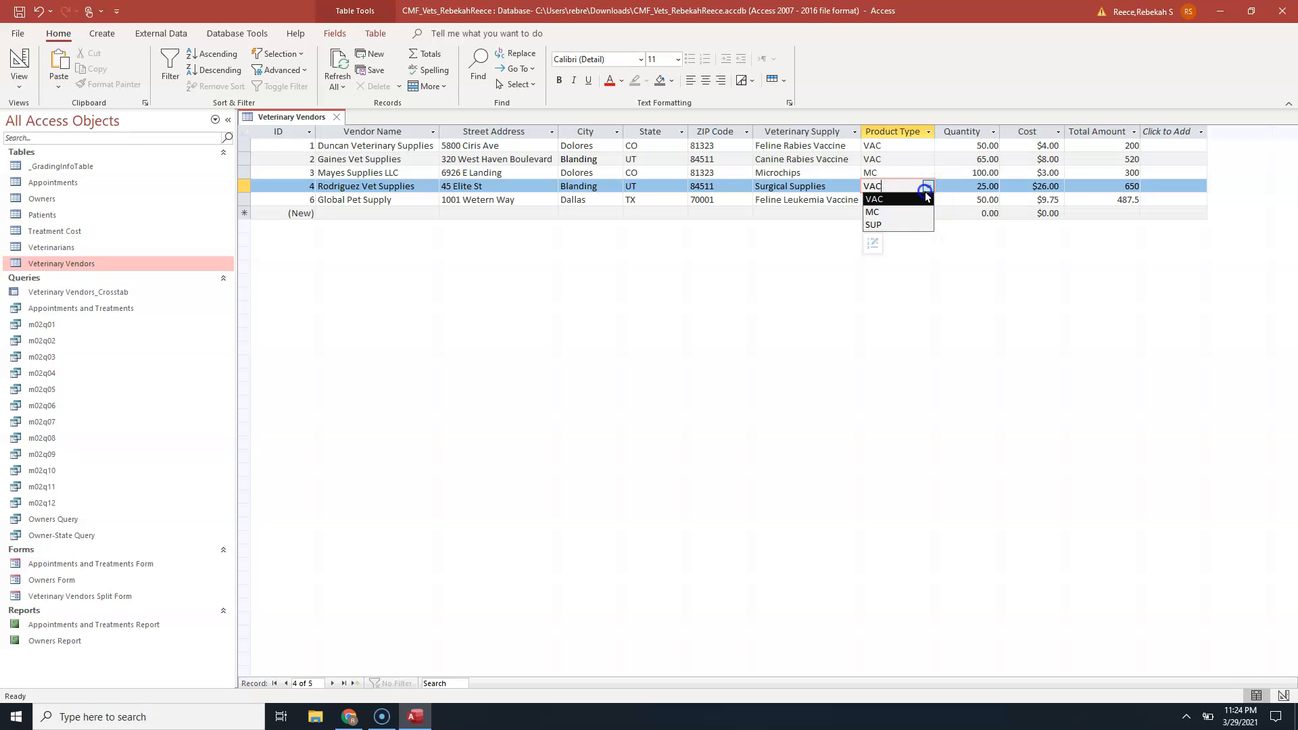
pyautogui.click(879, 211)
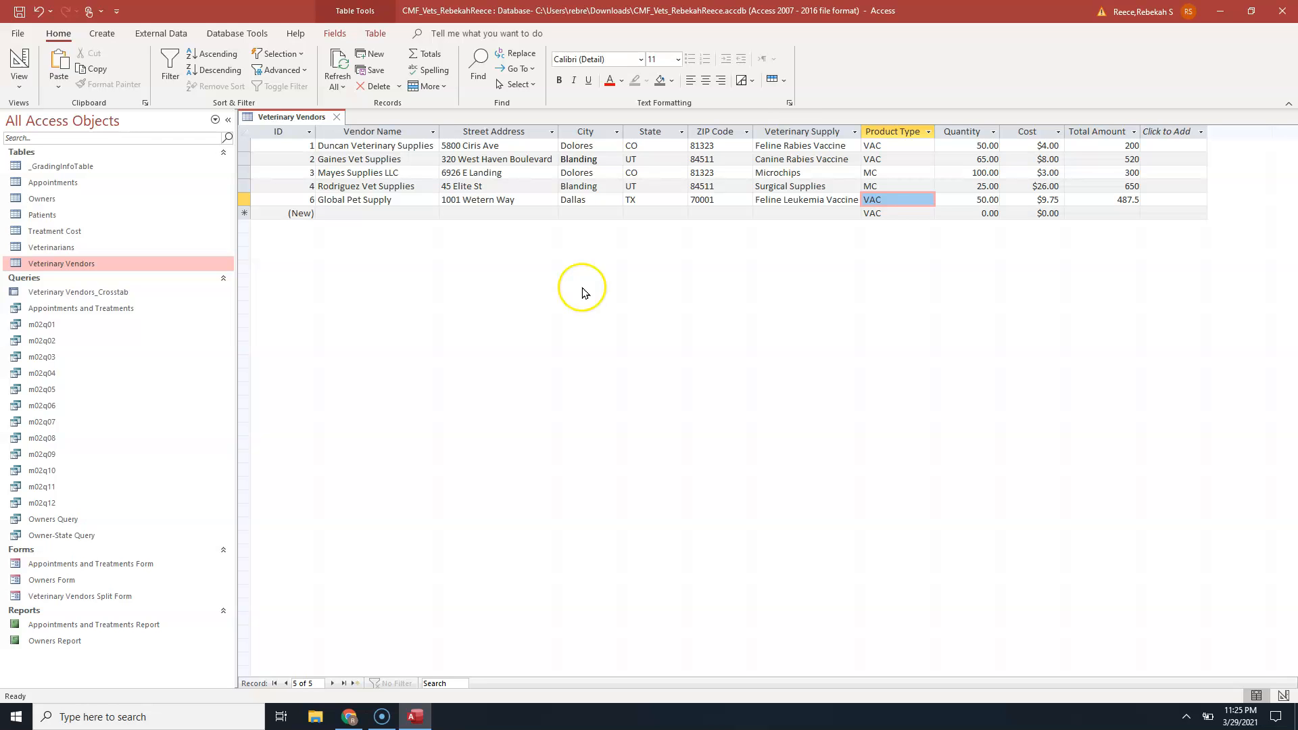
pyautogui.click(337, 117)
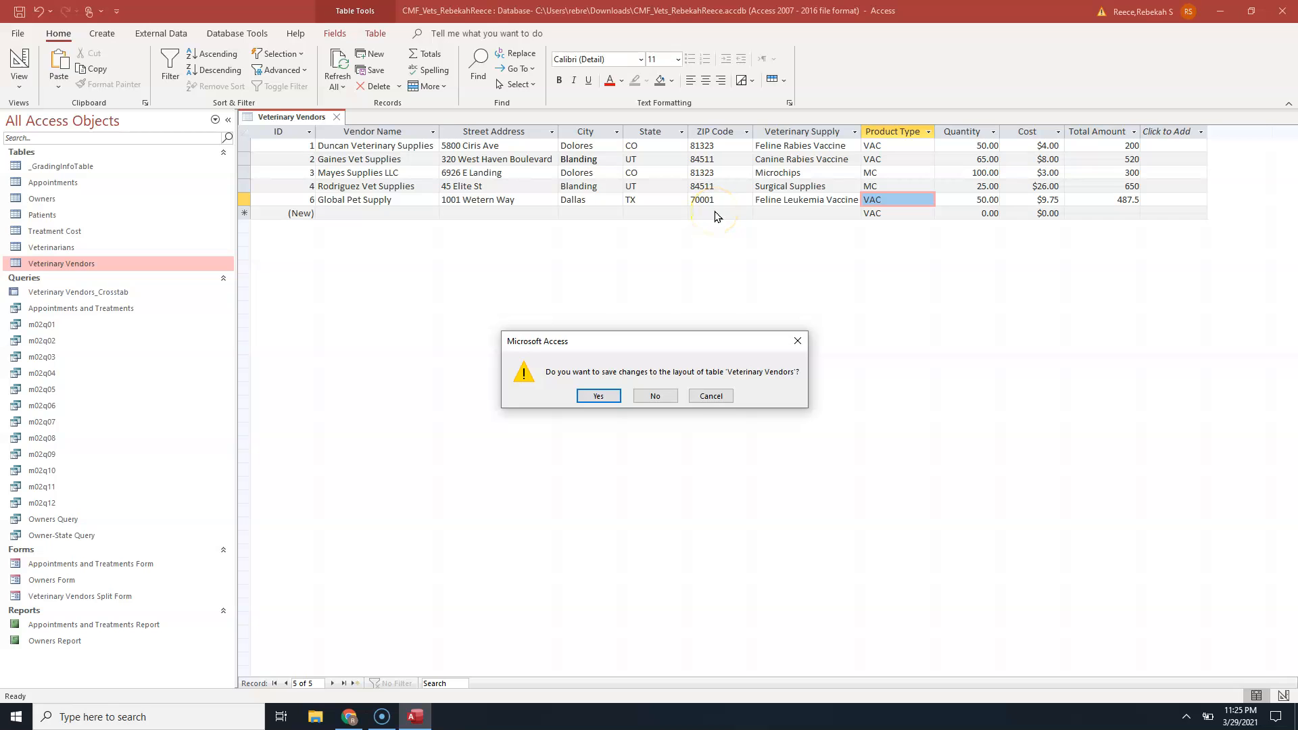
pyautogui.click(610, 394)
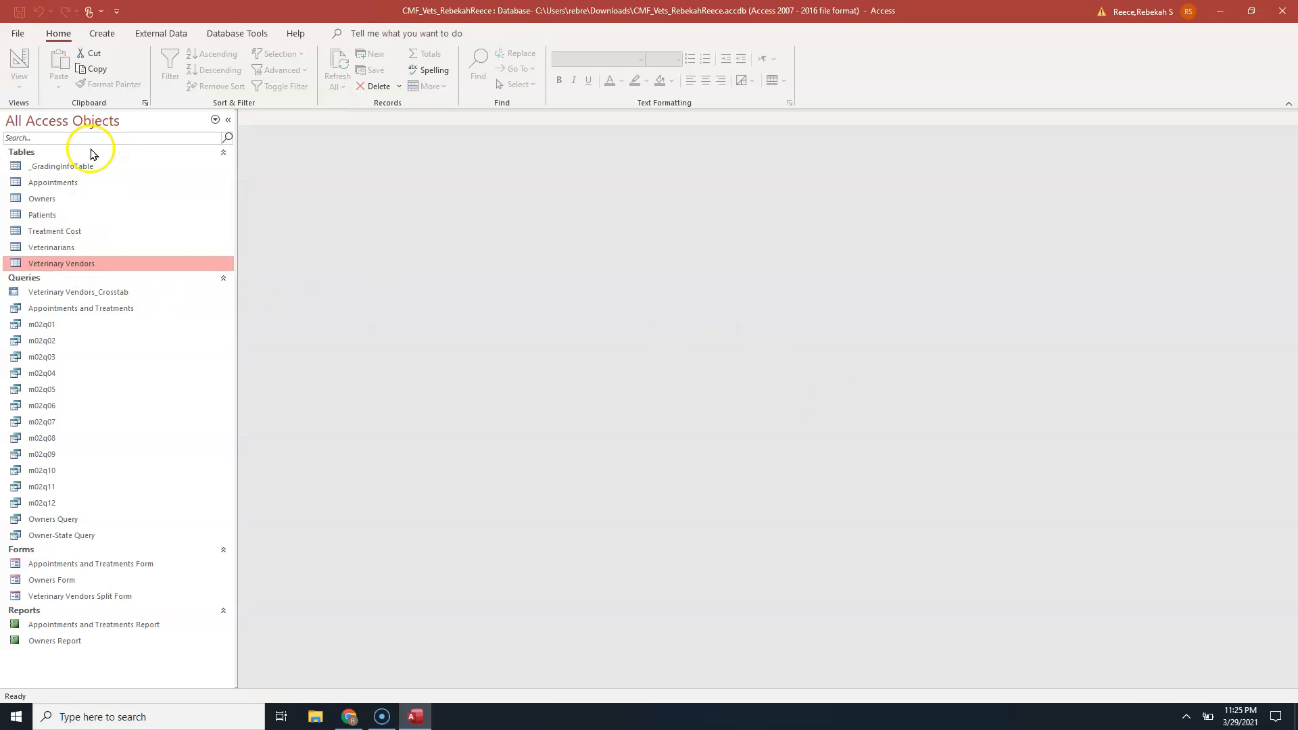
# Open the Appointments table and review its Treatment Number field in Design view before returning to the datasheet.
pyautogui.doubleClick(55, 183)
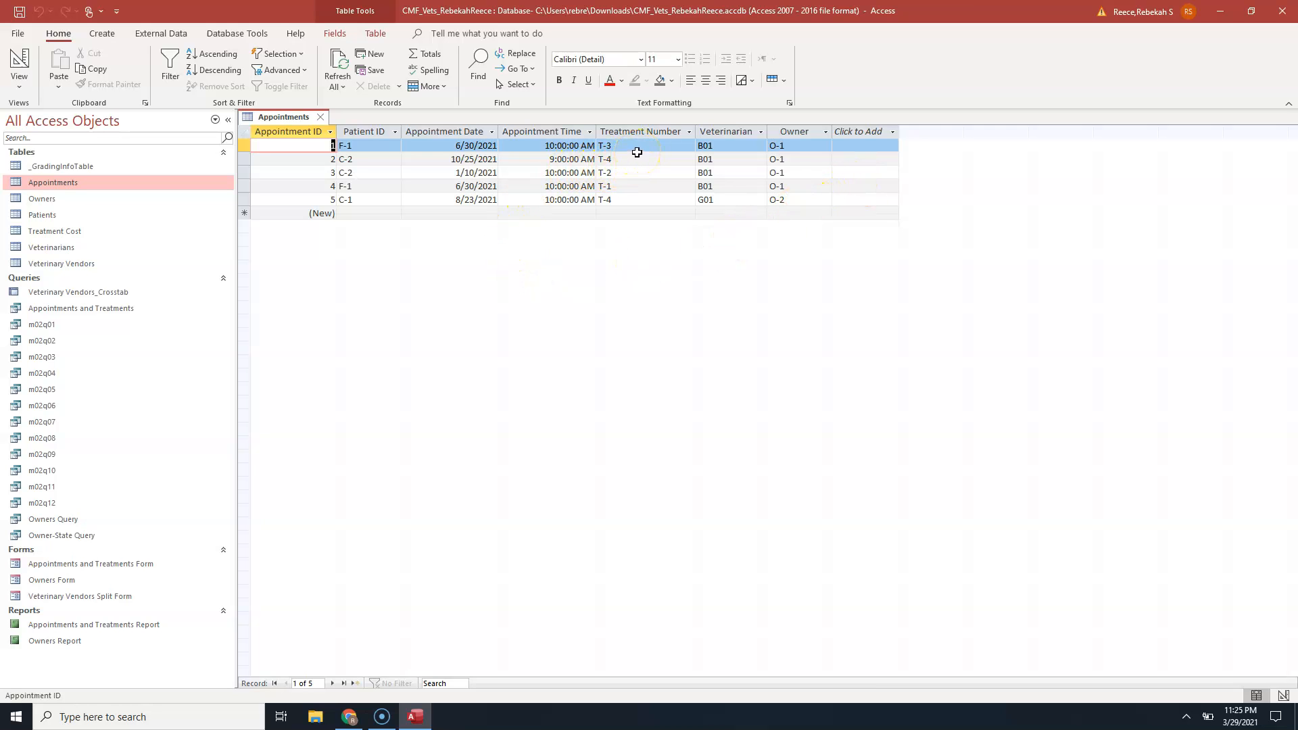
pyautogui.click(26, 61)
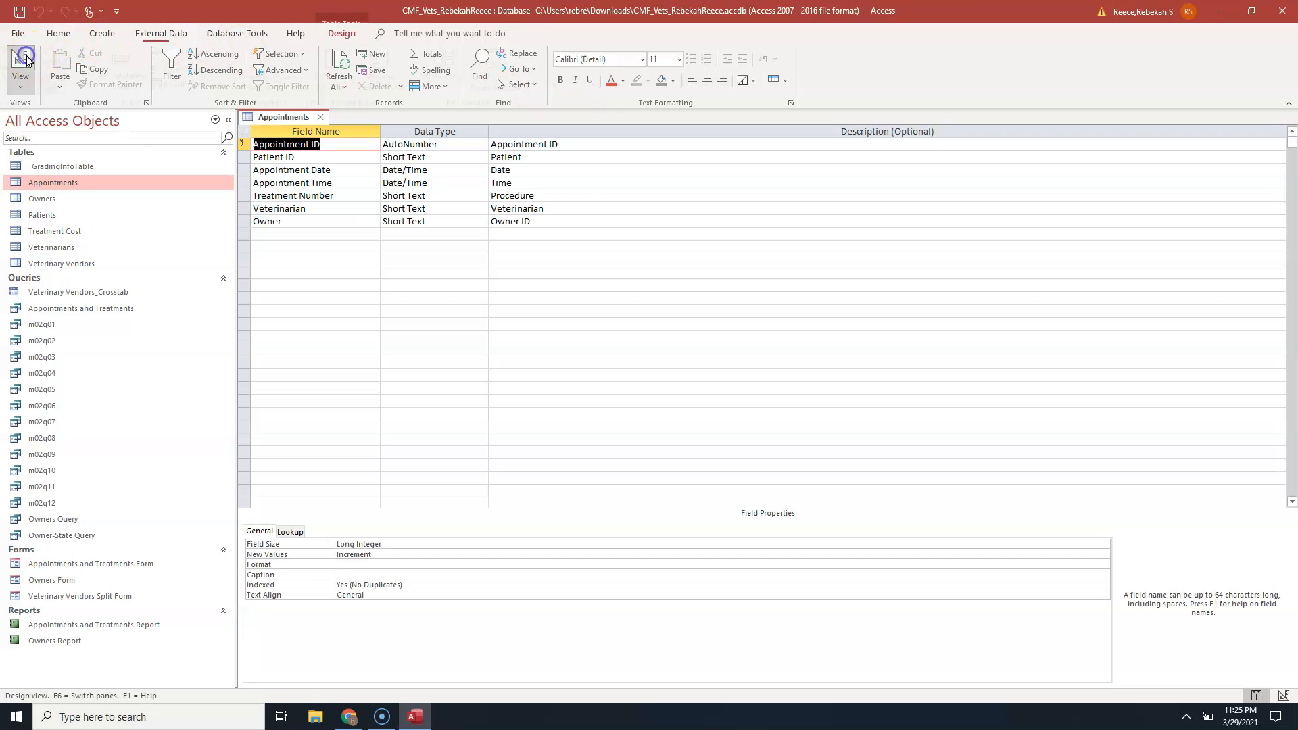
pyautogui.click(360, 197)
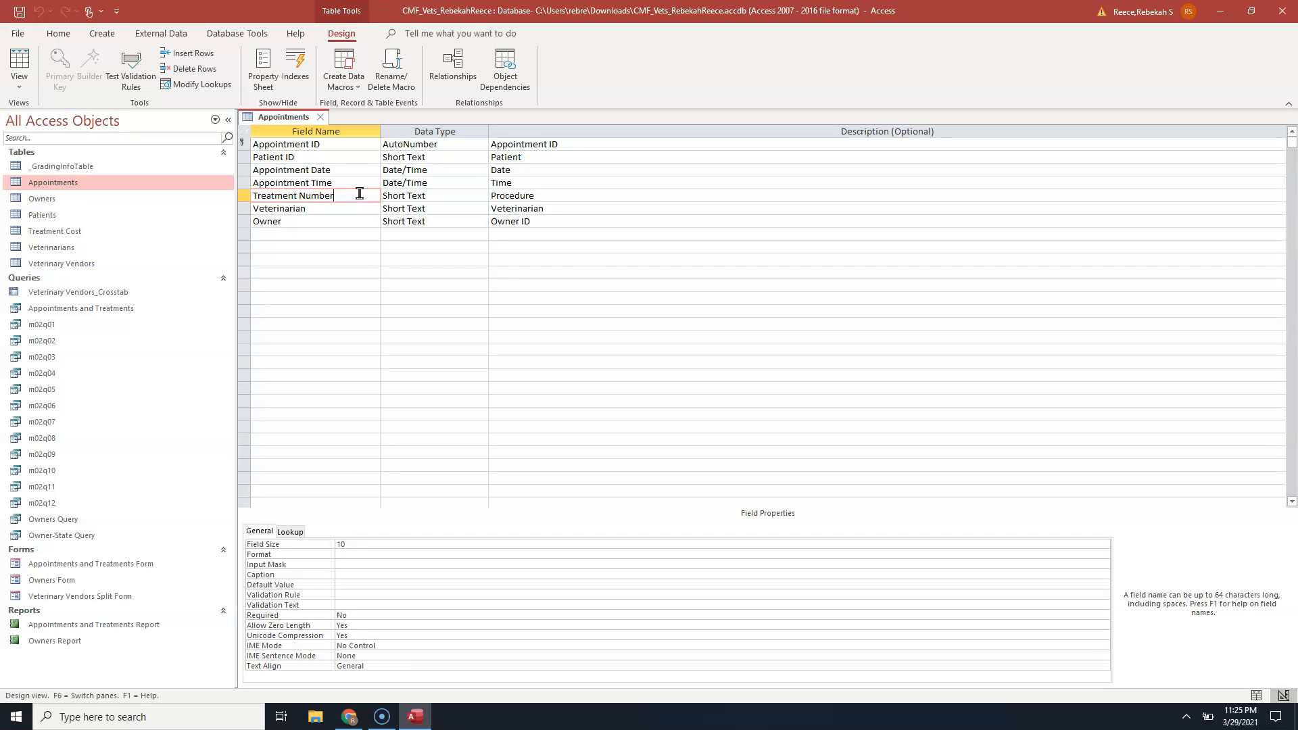
pyautogui.click(343, 229)
pyautogui.click(21, 61)
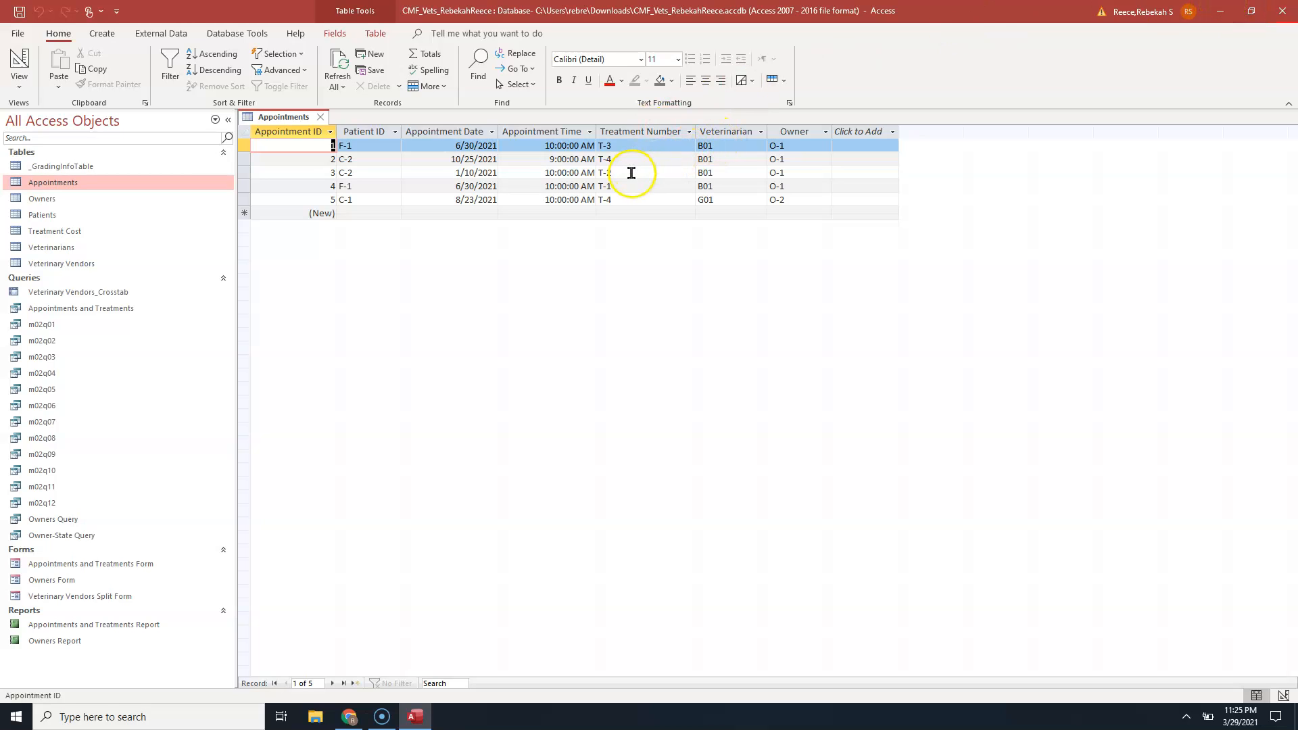
# Add treatment T-10 to the treatment numbers of appointment 1.
pyautogui.click(629, 146)
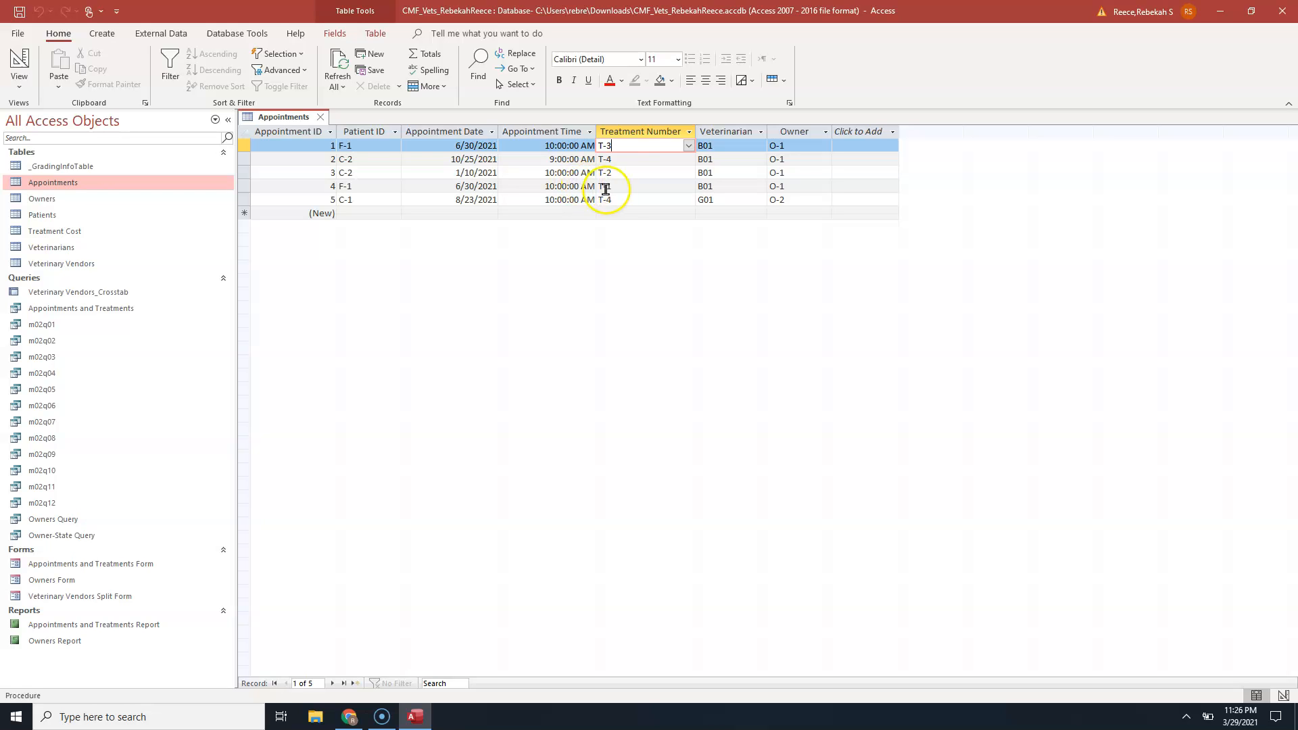
pyautogui.click(688, 146)
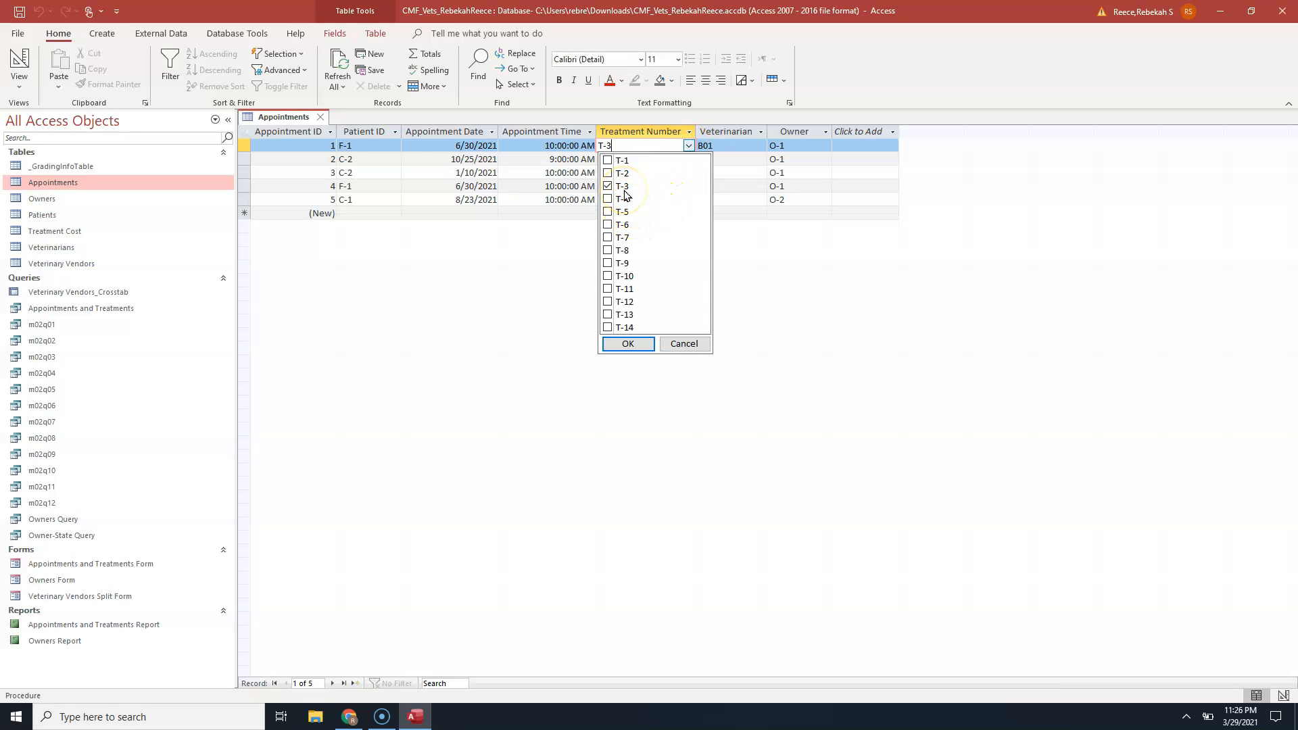
pyautogui.click(608, 276)
pyautogui.click(628, 343)
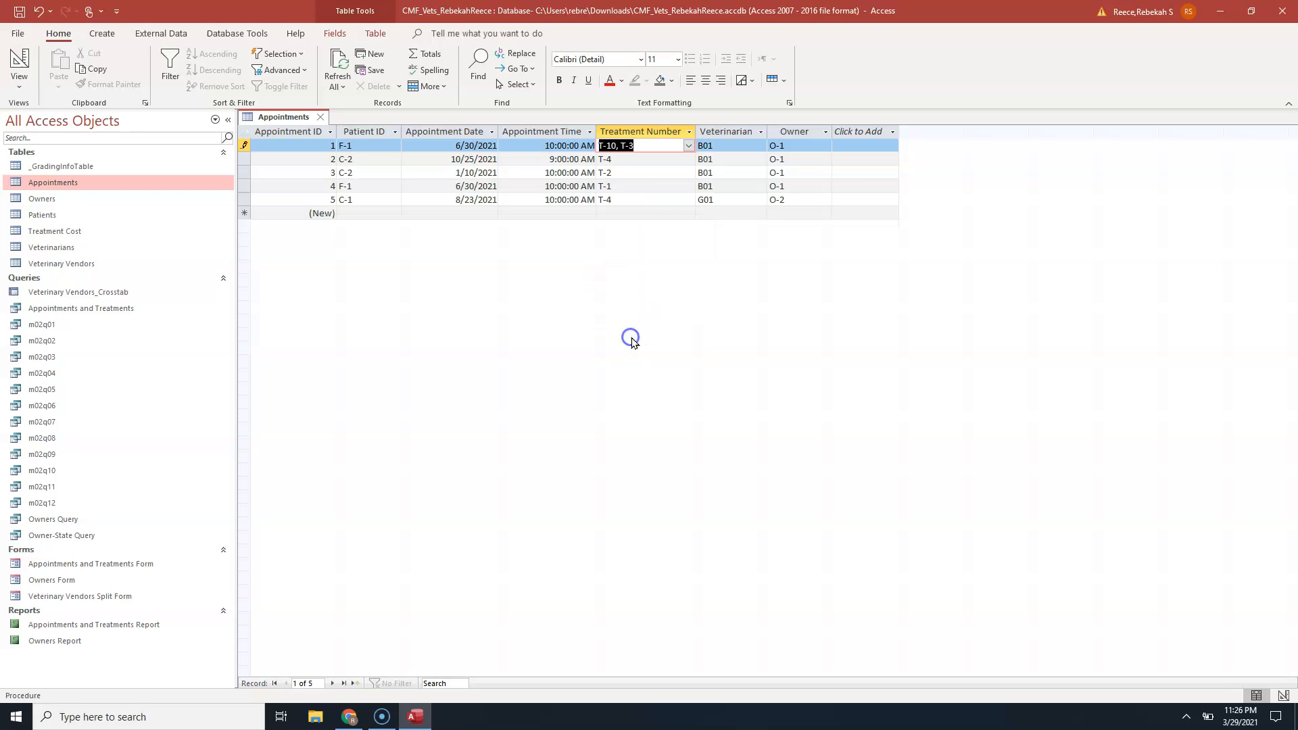
# Add treatments T-7 and T-14 to the treatment numbers of appointment 2.
pyautogui.click(631, 166)
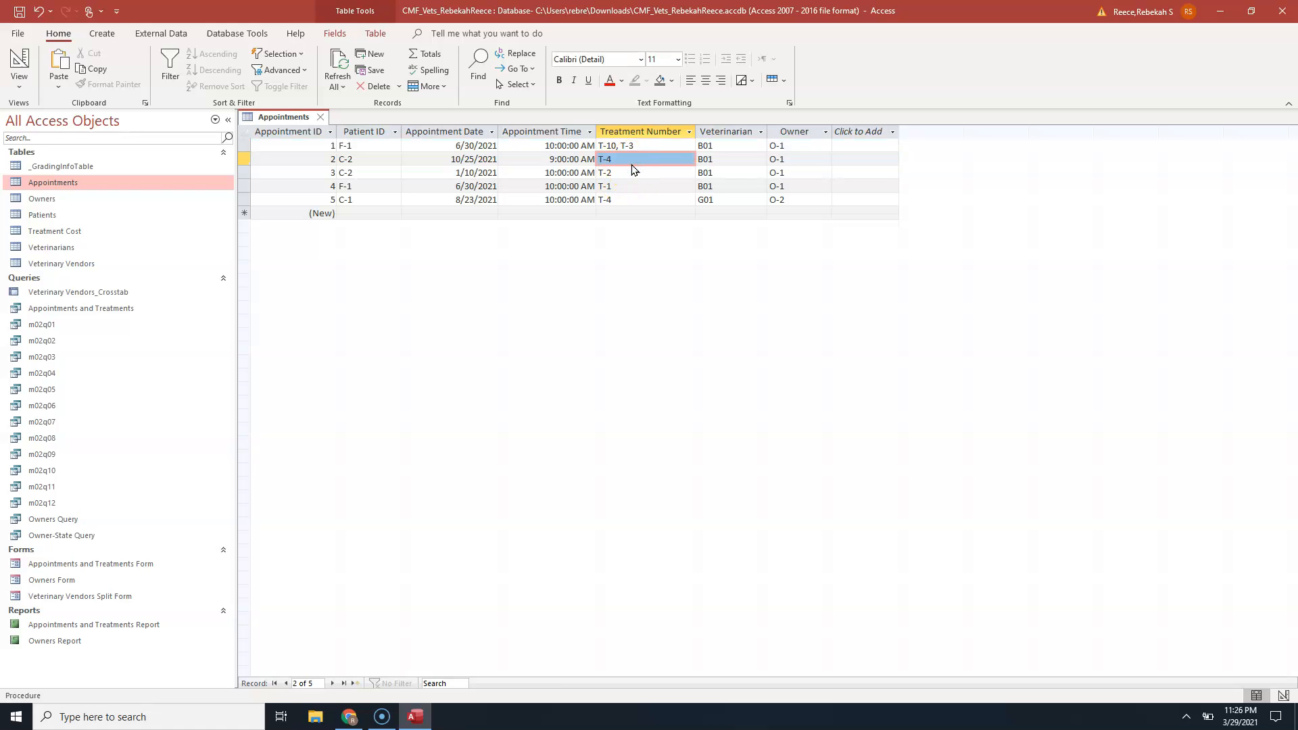
pyautogui.click(688, 159)
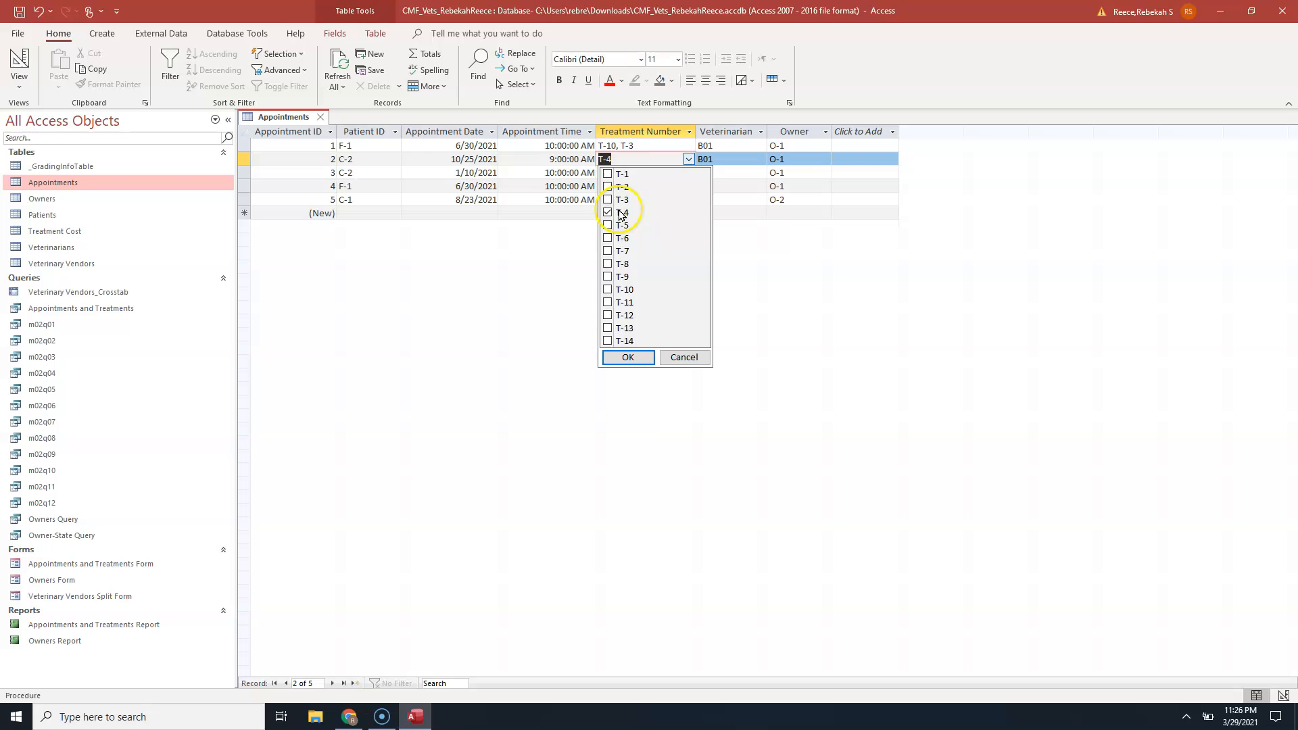
pyautogui.click(608, 251)
pyautogui.click(608, 340)
pyautogui.click(622, 356)
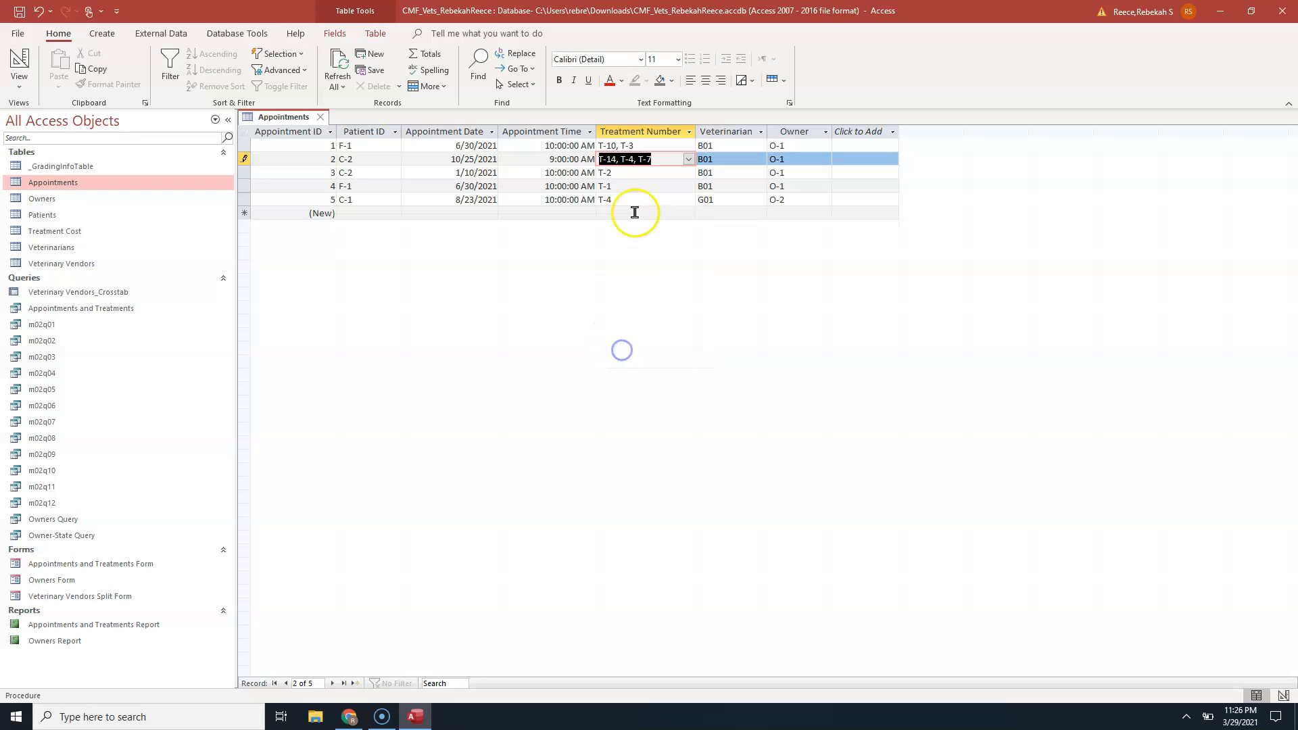
pyautogui.click(621, 177)
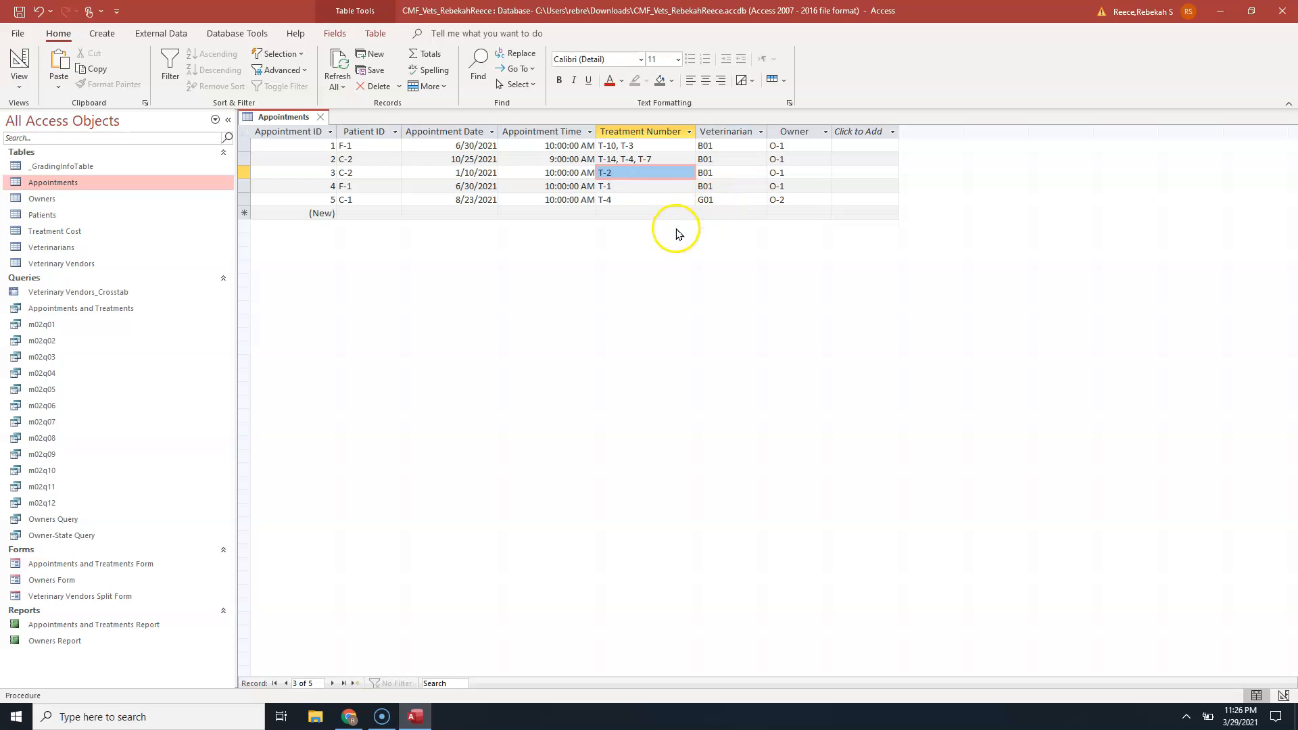
# Try to add treatment T-8 to the treatment numbers of appointment 4.
pyautogui.click(636, 185)
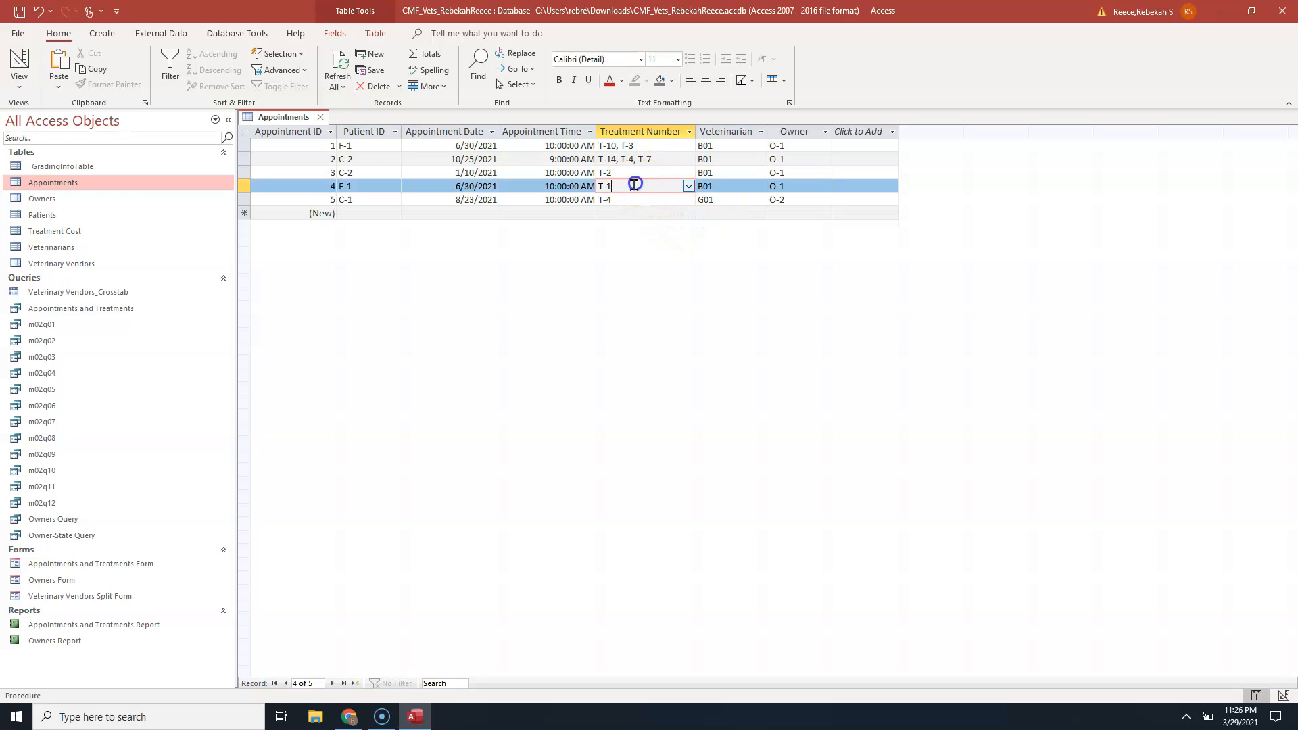
pyautogui.click(688, 187)
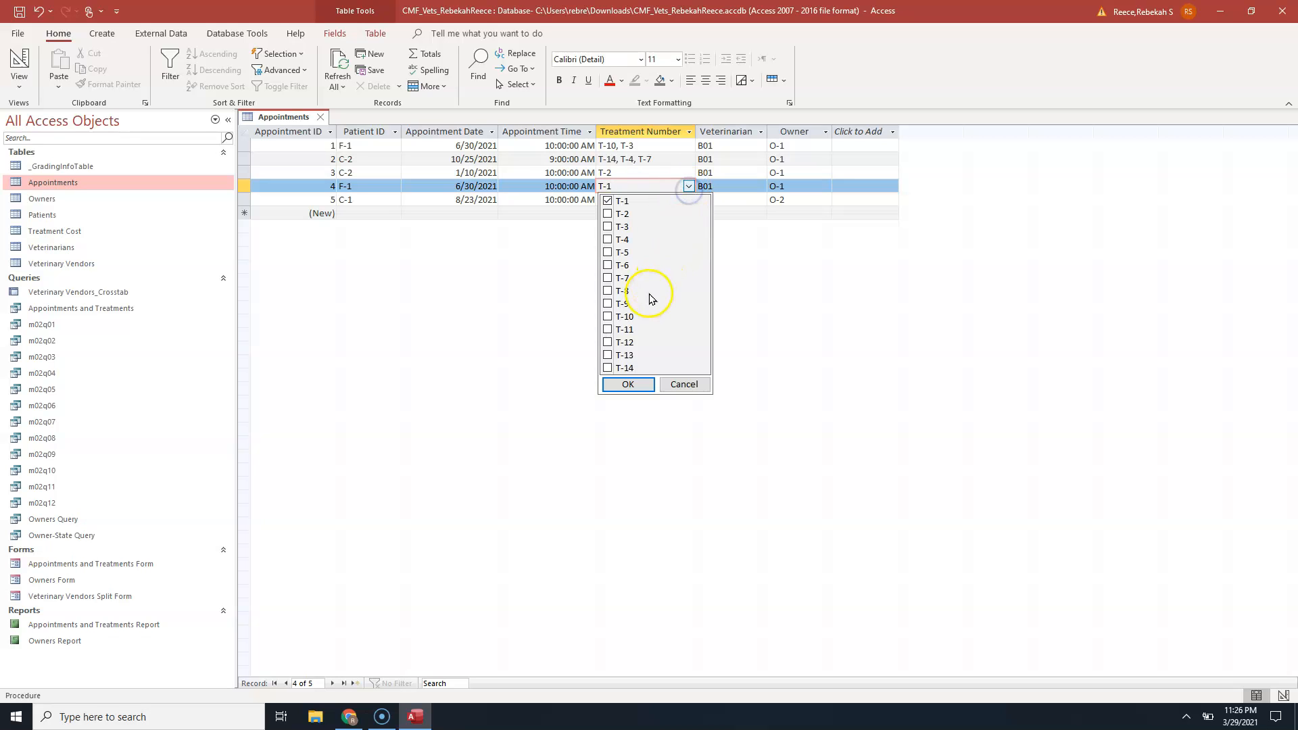
pyautogui.click(615, 291)
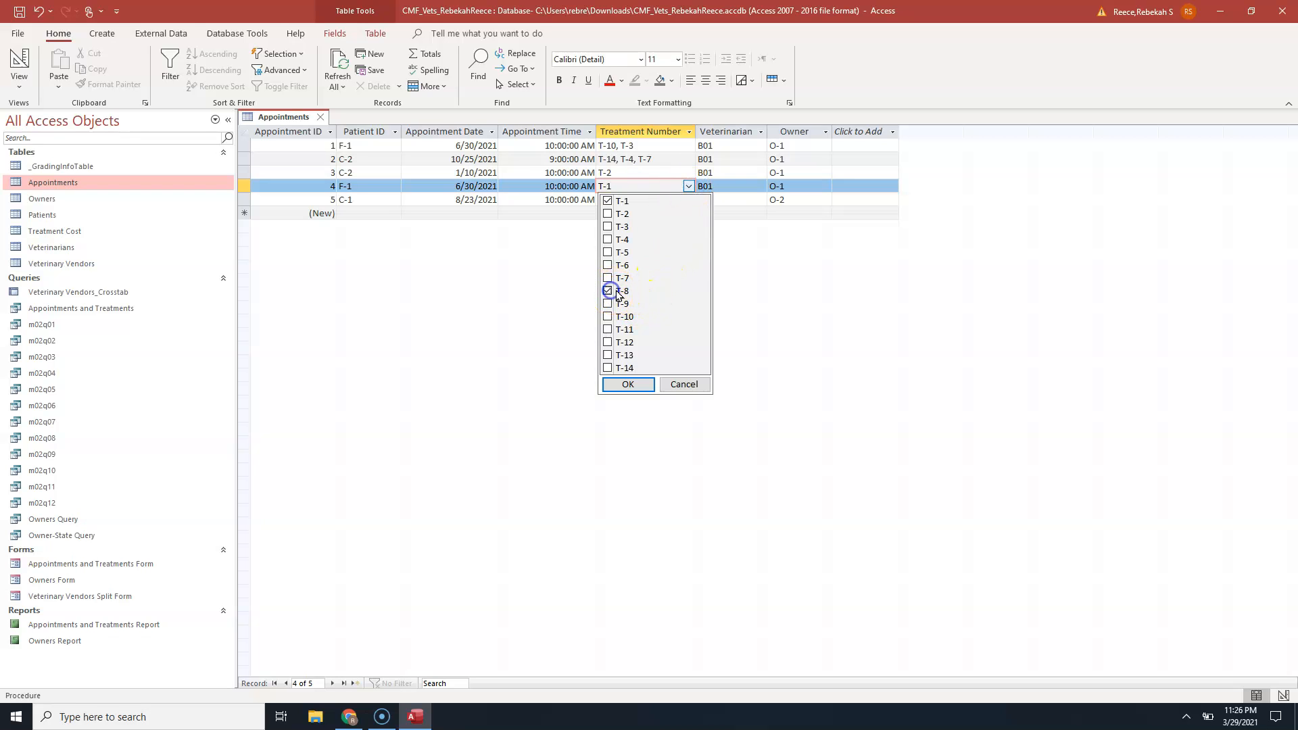
pyautogui.click(688, 187)
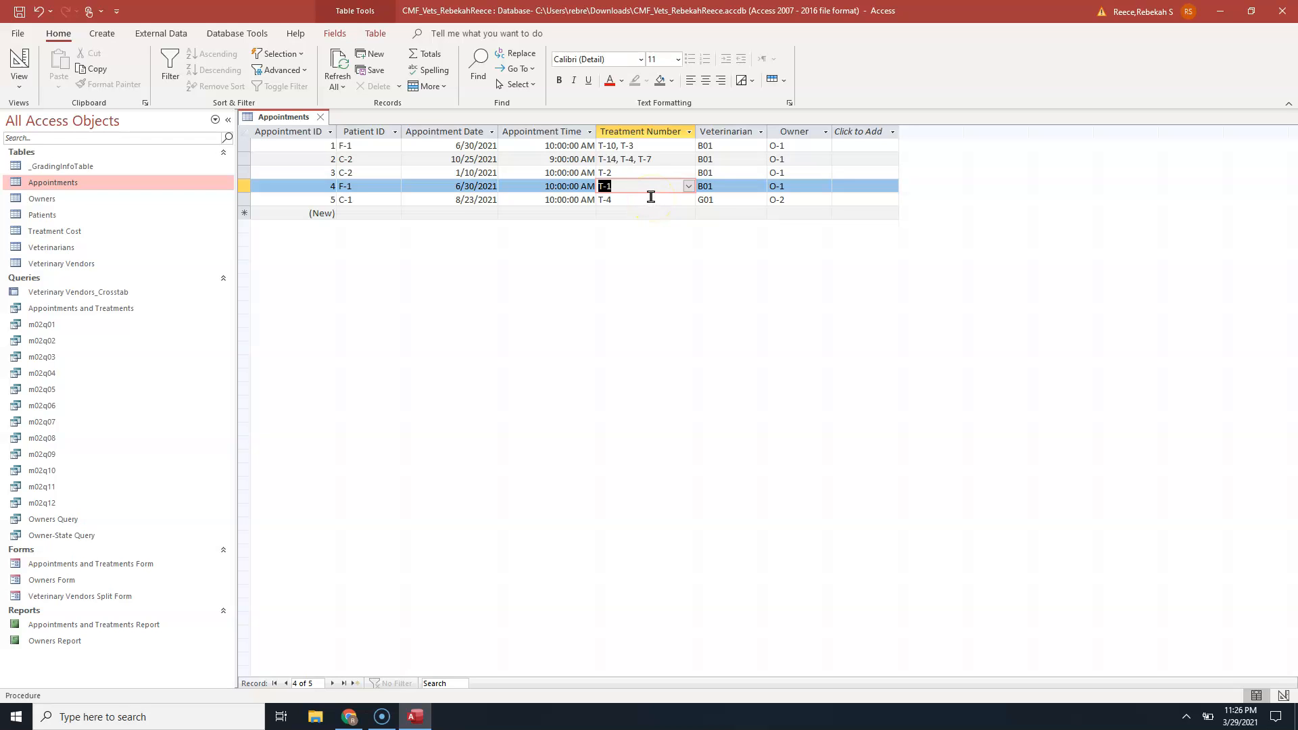
pyautogui.click(670, 213)
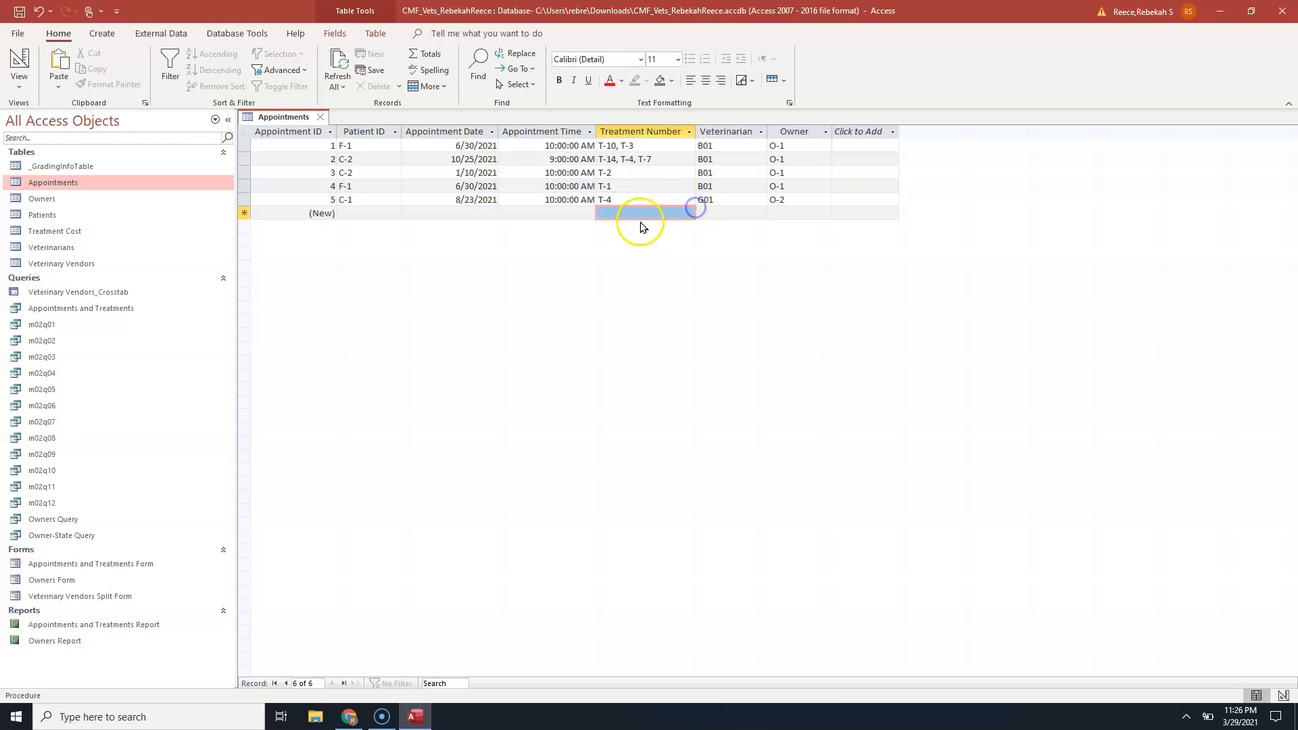
# Add treatment T-7 to the treatment numbers of appointment 5.
pyautogui.click(675, 200)
pyautogui.click(689, 201)
pyautogui.click(607, 291)
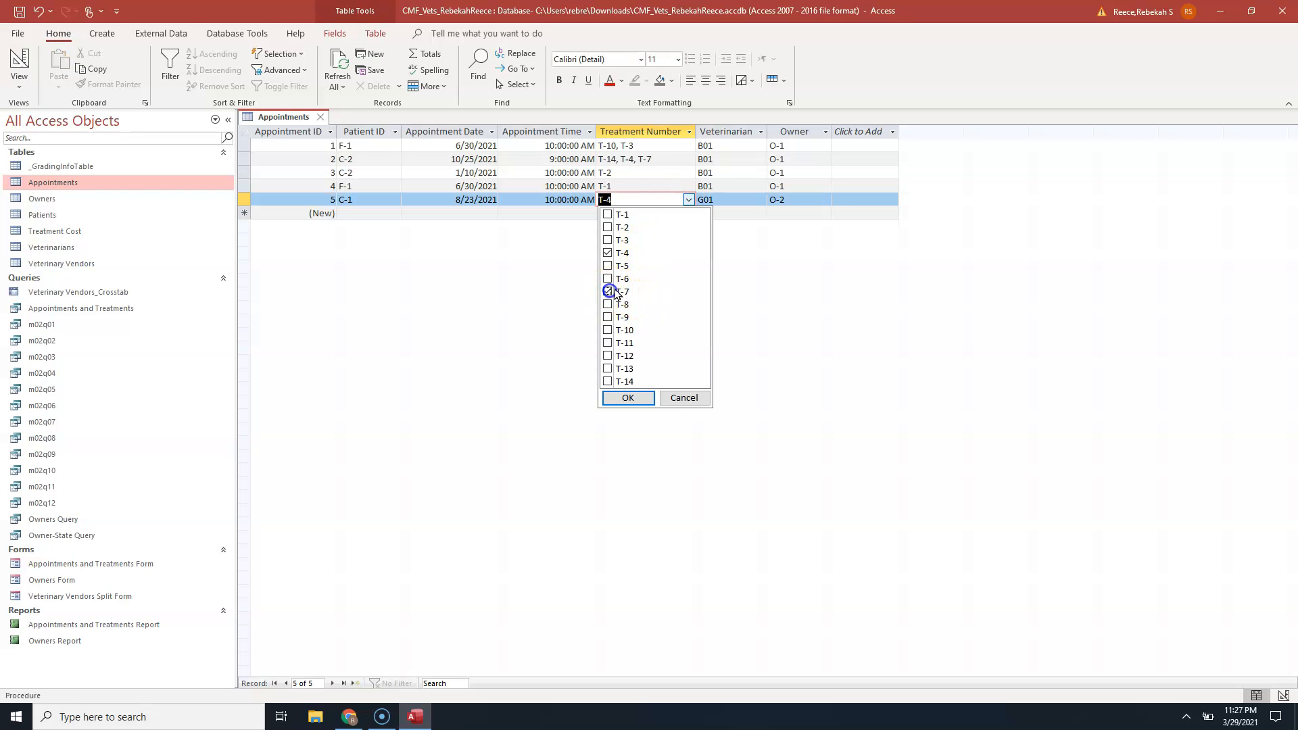
pyautogui.click(628, 397)
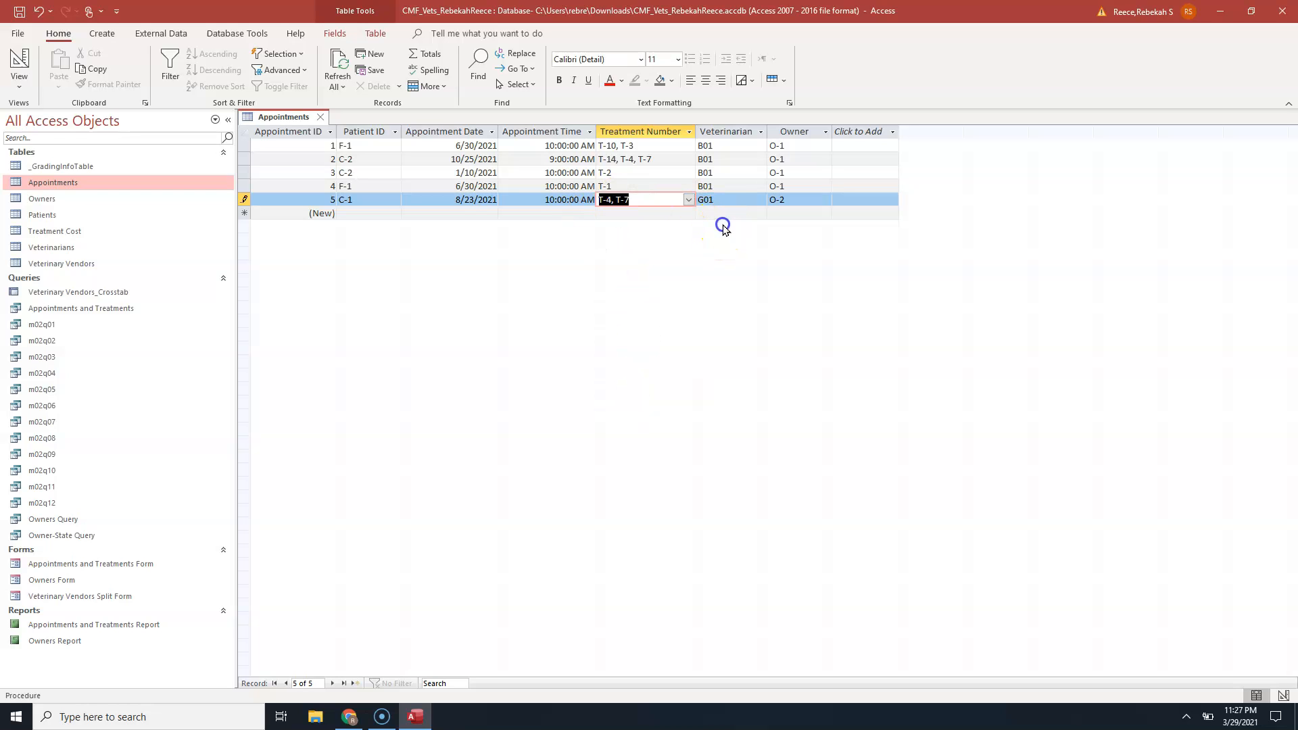
pyautogui.click(709, 262)
pyautogui.click(722, 188)
pyautogui.click(539, 261)
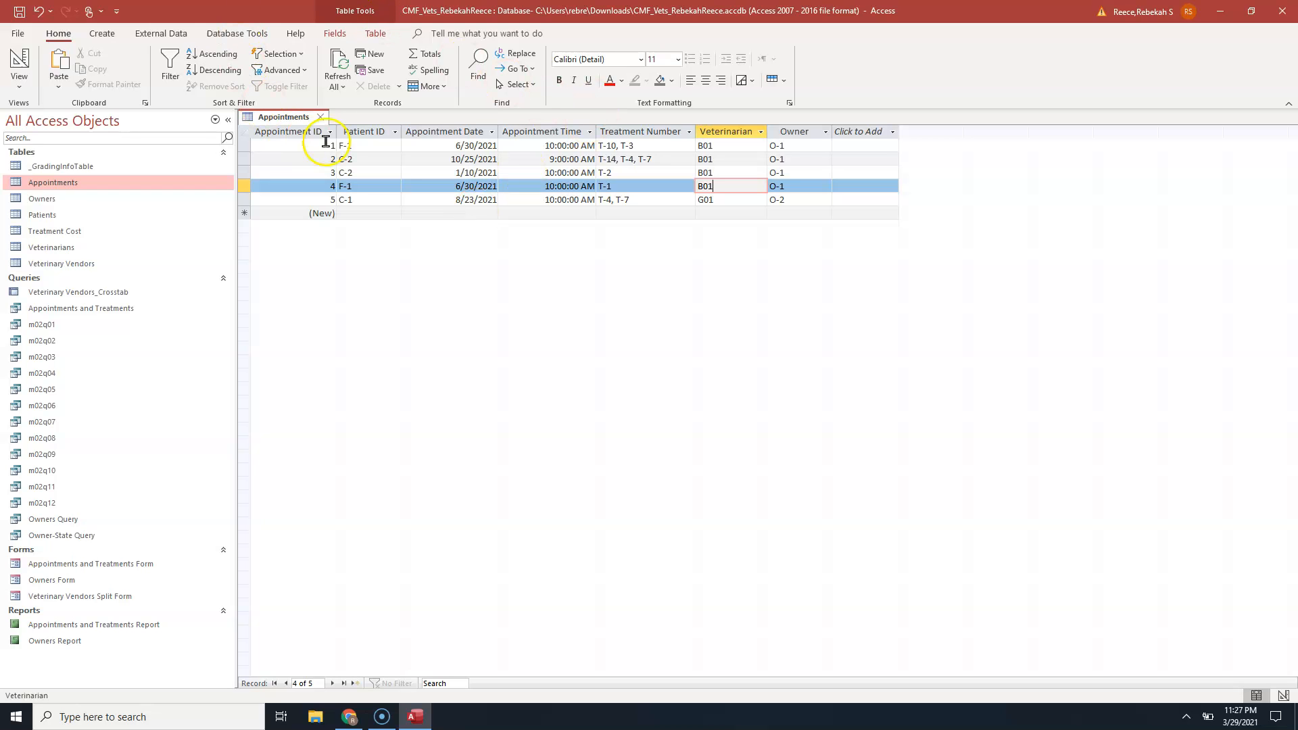
# Switch from the Appointments table to the Veterinary Vendors table and add a Total row to its datasheet.
pyautogui.click(321, 117)
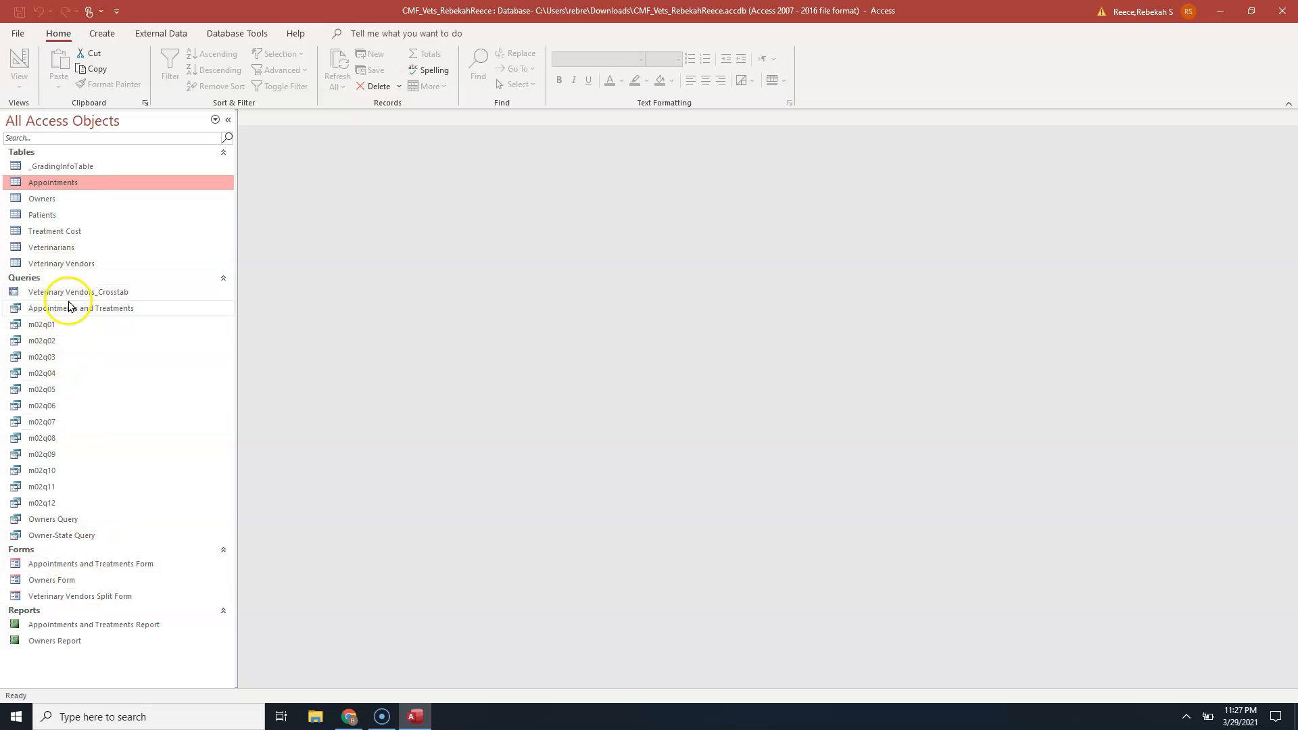
pyautogui.doubleClick(65, 264)
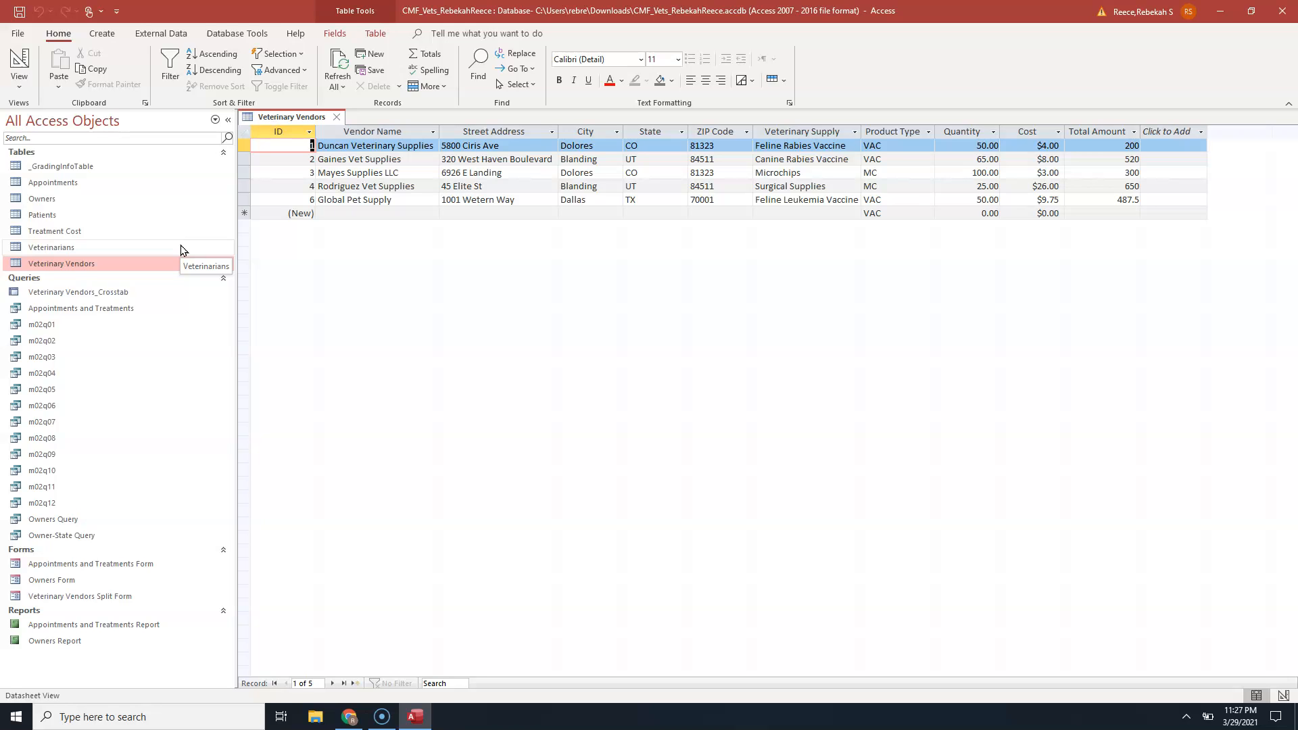
pyautogui.click(417, 57)
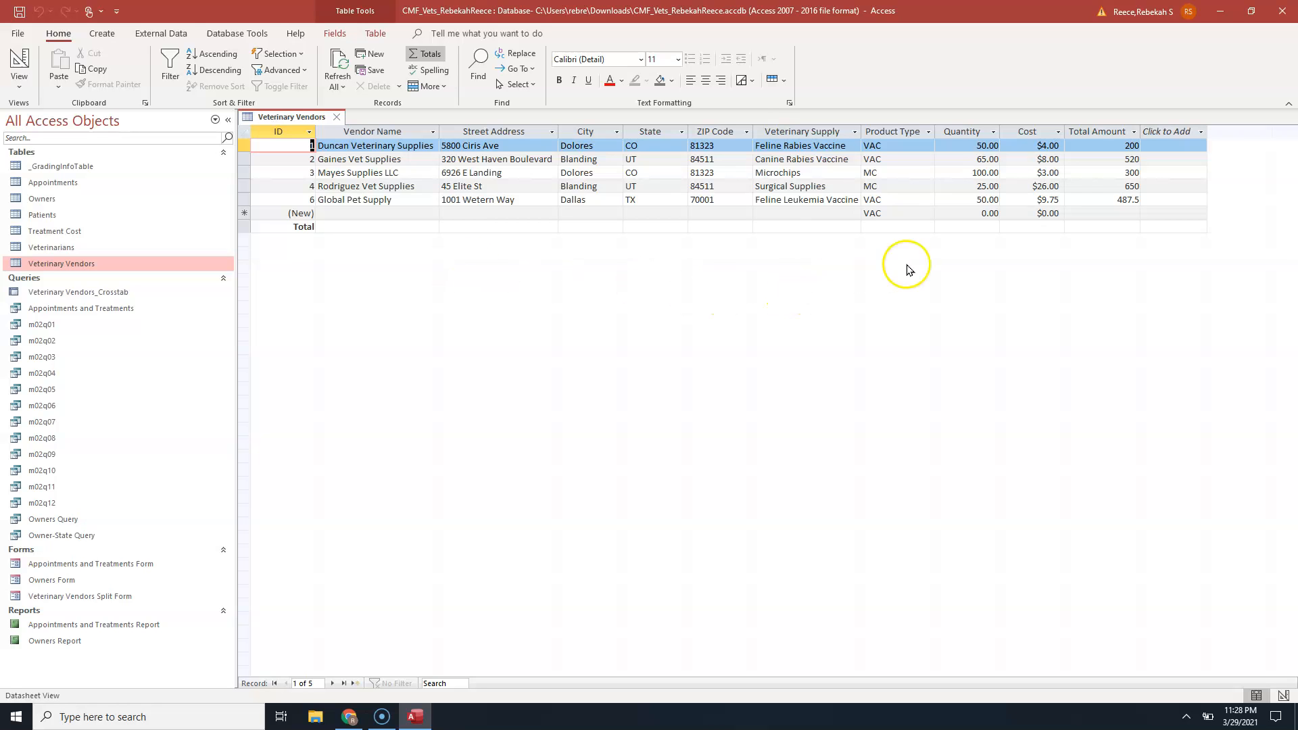
# Examine which total functions are offered for the Vendor Name, Street Address and Quantity columns in the Total row.
pyautogui.click(390, 227)
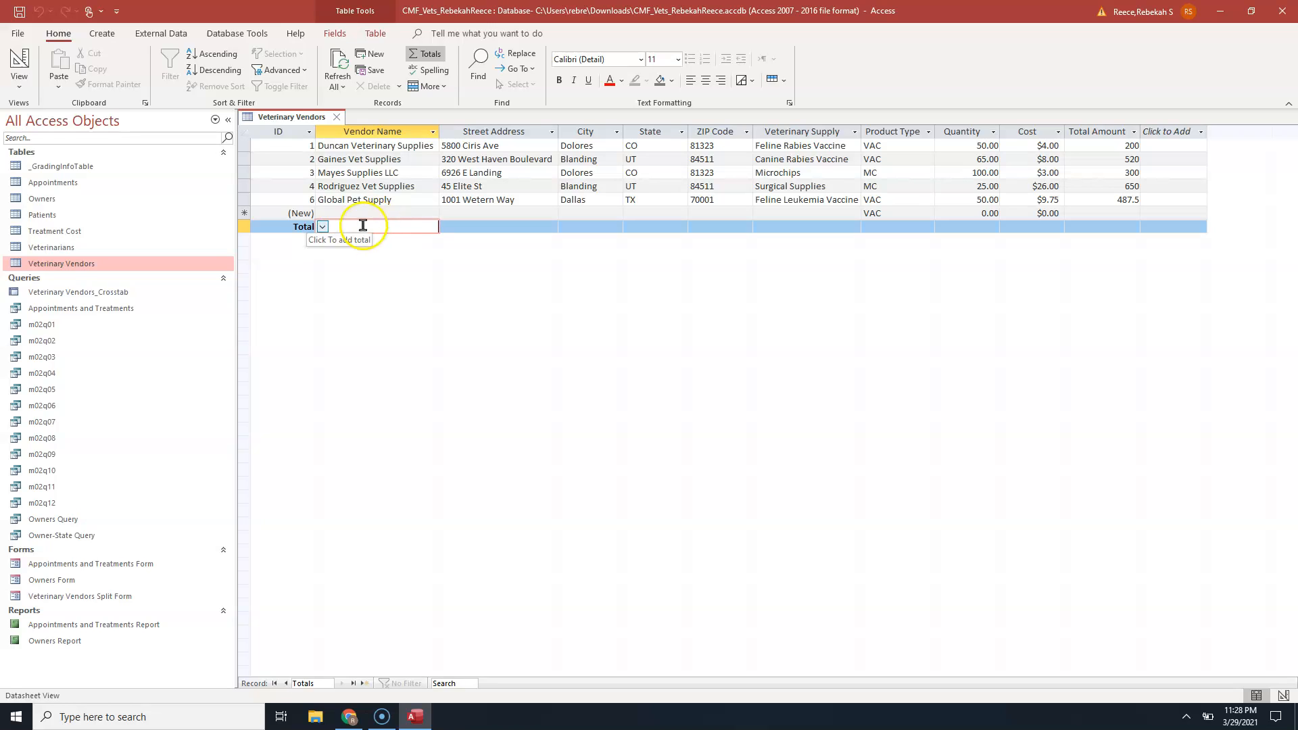
pyautogui.click(324, 227)
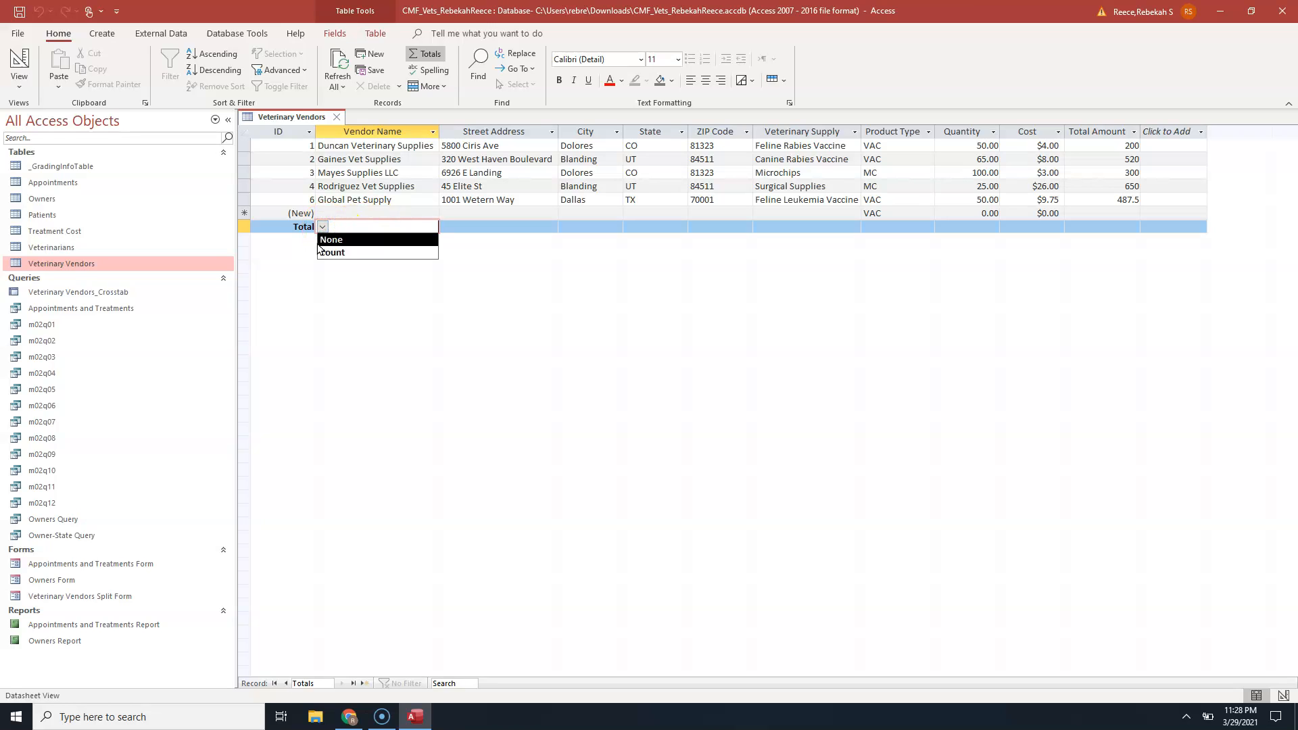
pyautogui.click(473, 227)
pyautogui.click(450, 228)
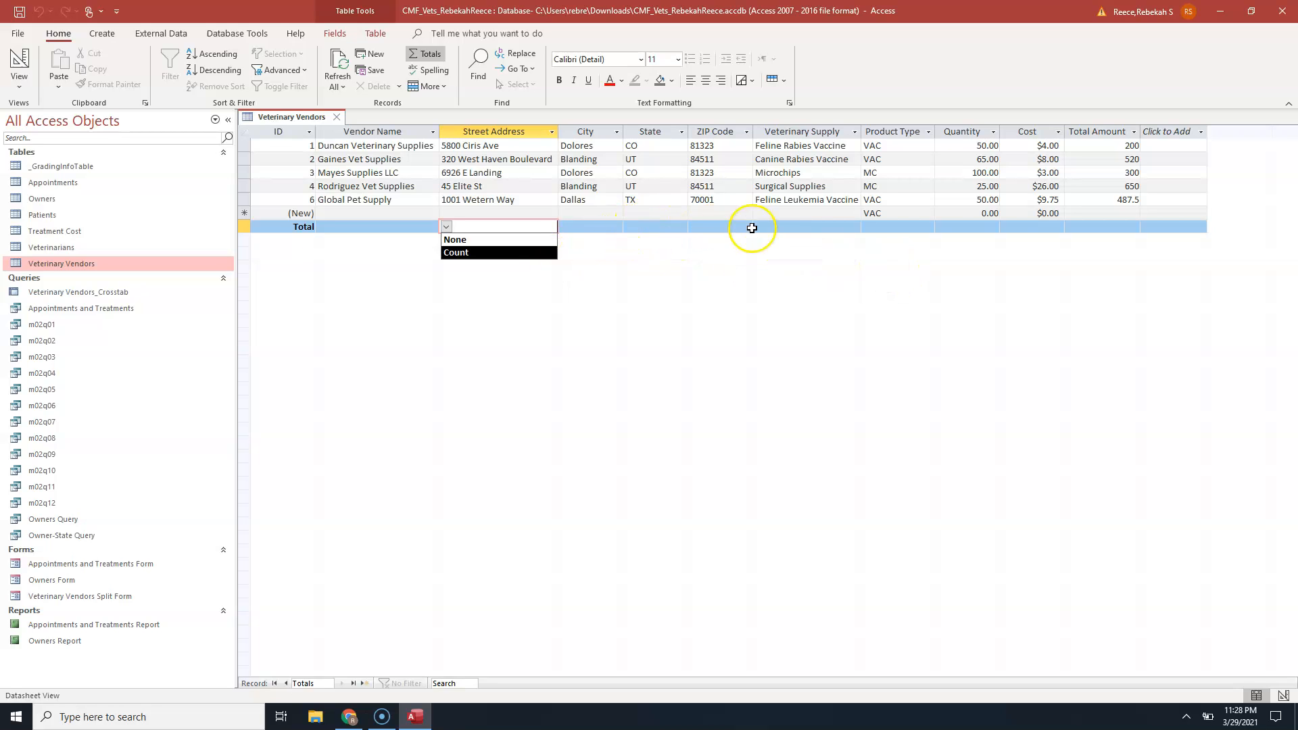
pyautogui.click(976, 228)
pyautogui.click(942, 226)
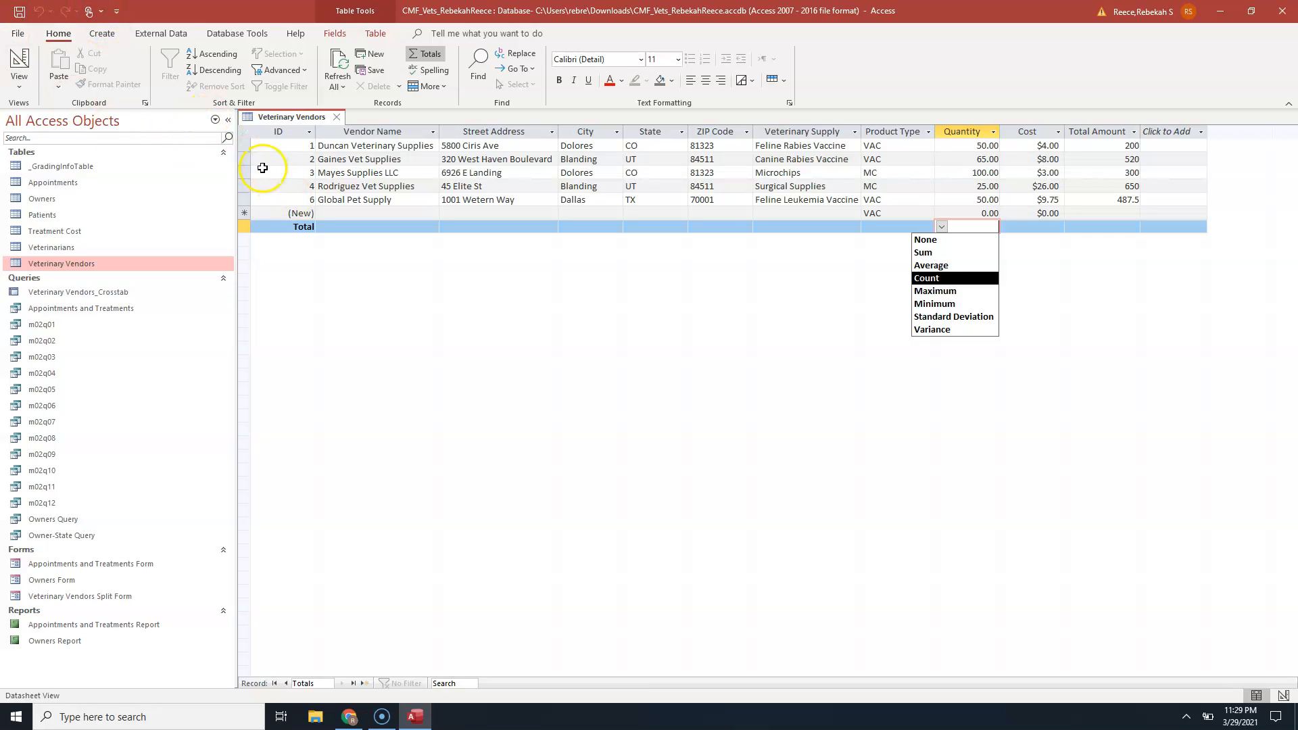
# Select the entire Veterinary Vendors datasheet, try both gridlines, and set it to show only horizontal gridlines.
pyautogui.click(245, 131)
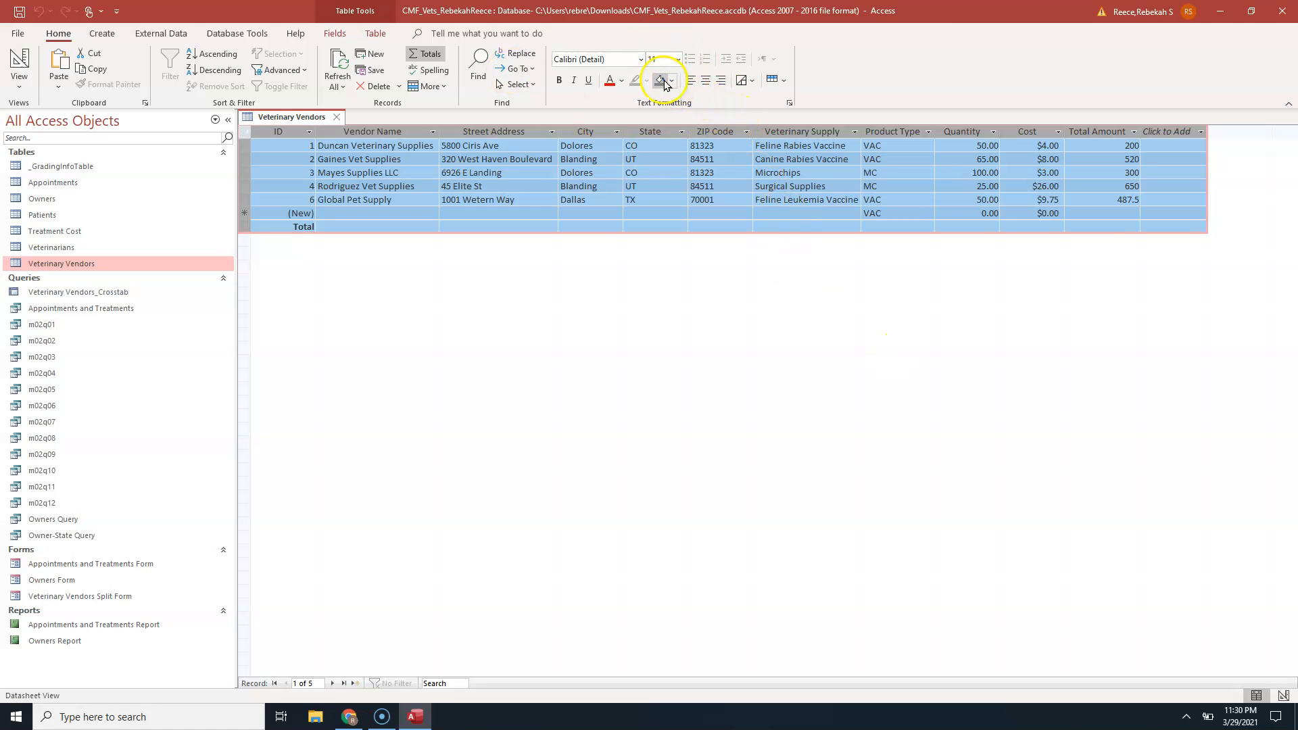
pyautogui.click(754, 82)
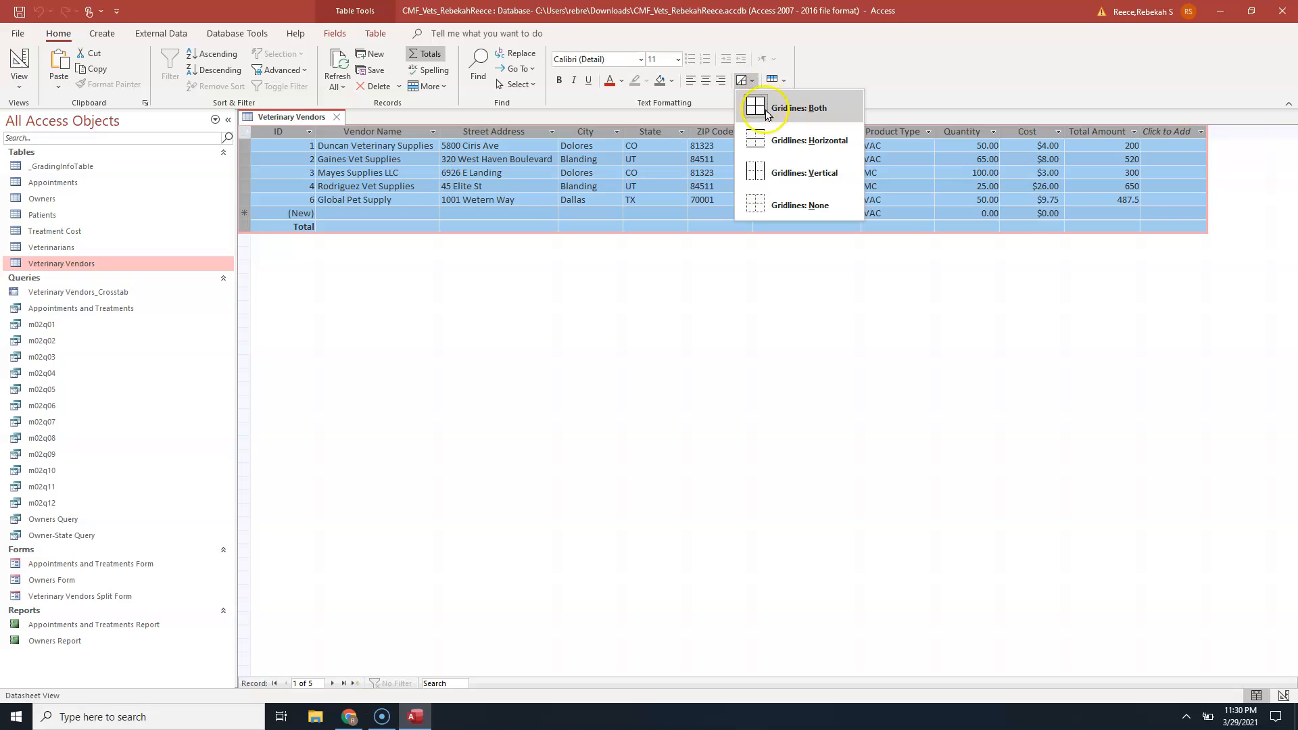
pyautogui.click(769, 109)
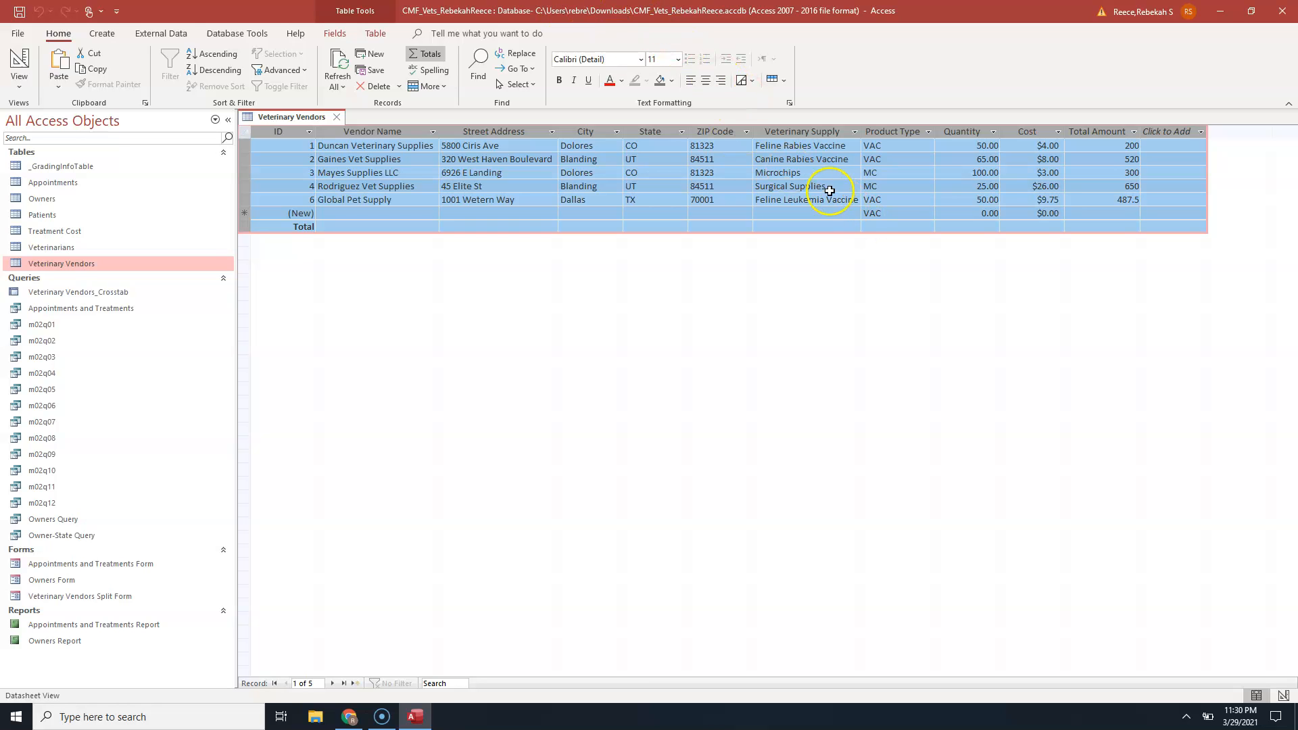
pyautogui.click(753, 80)
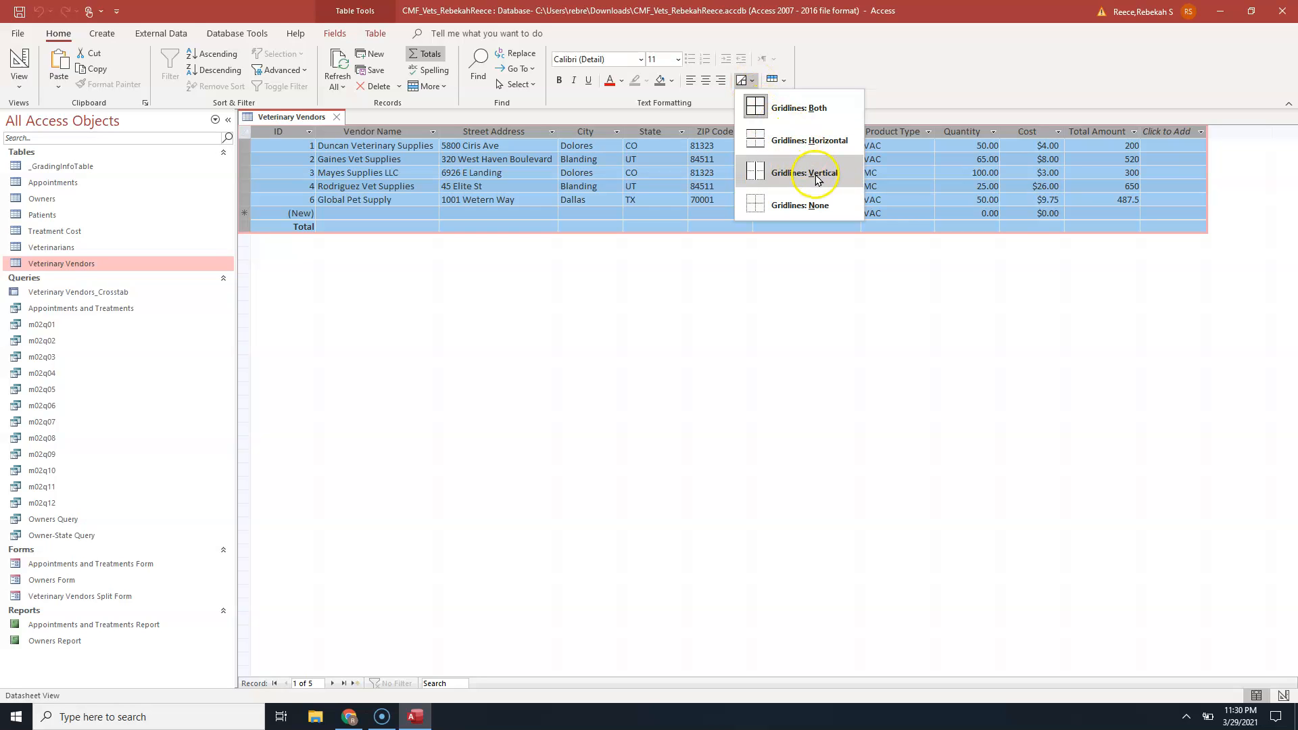
pyautogui.click(795, 134)
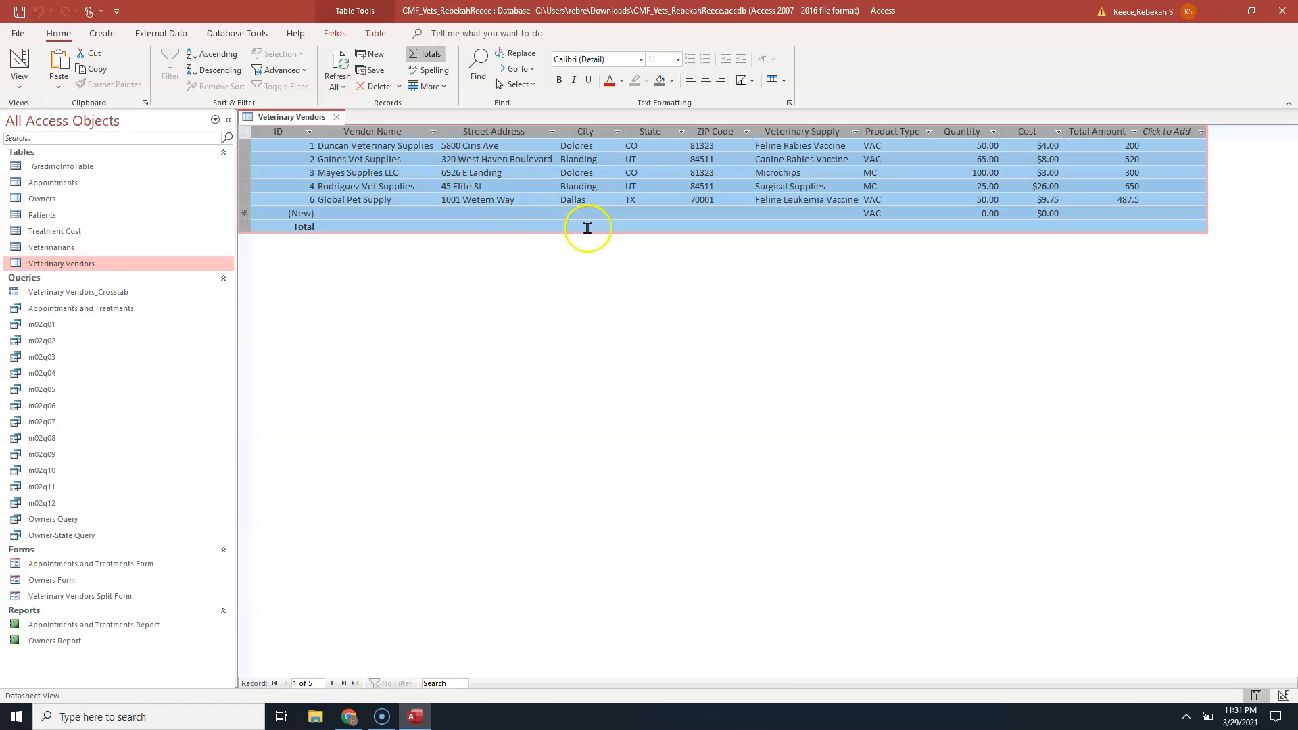
# Try an orange alternate row color on the Veterinary Vendors datasheet and reset it to Automatic.
pyautogui.click(782, 80)
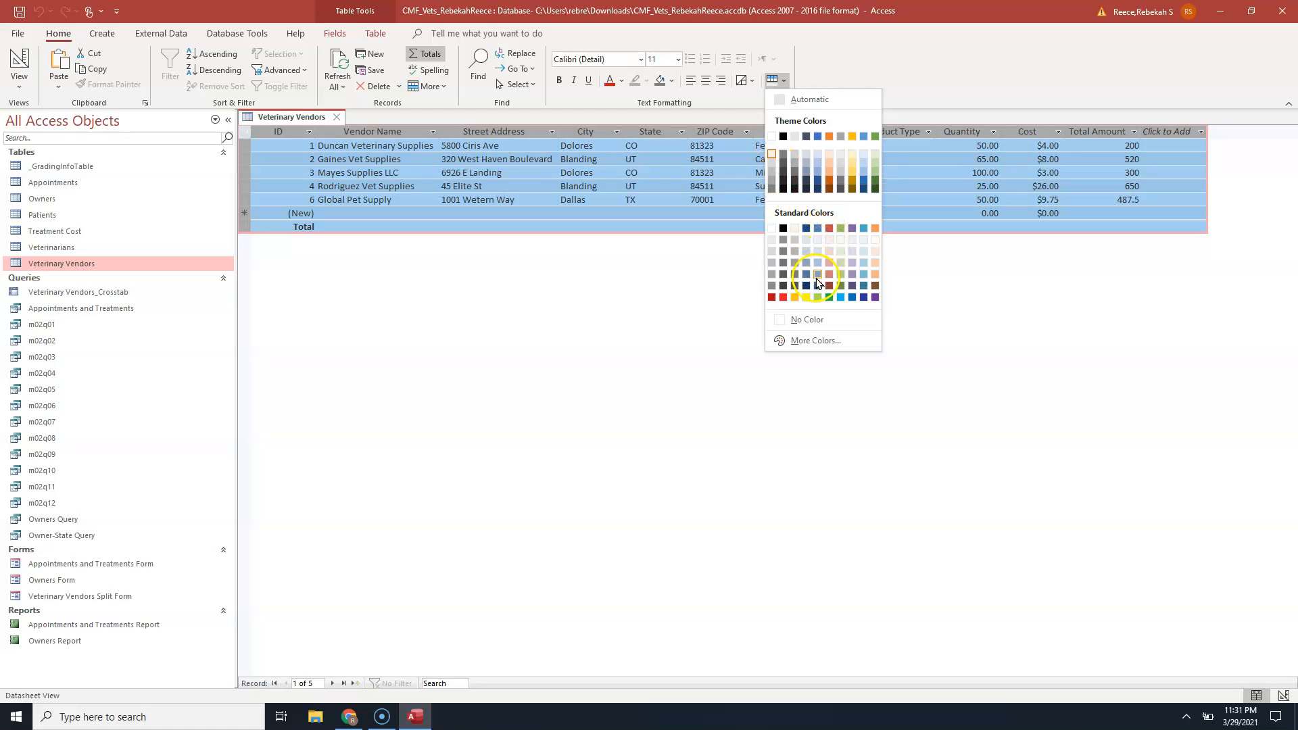
pyautogui.click(832, 177)
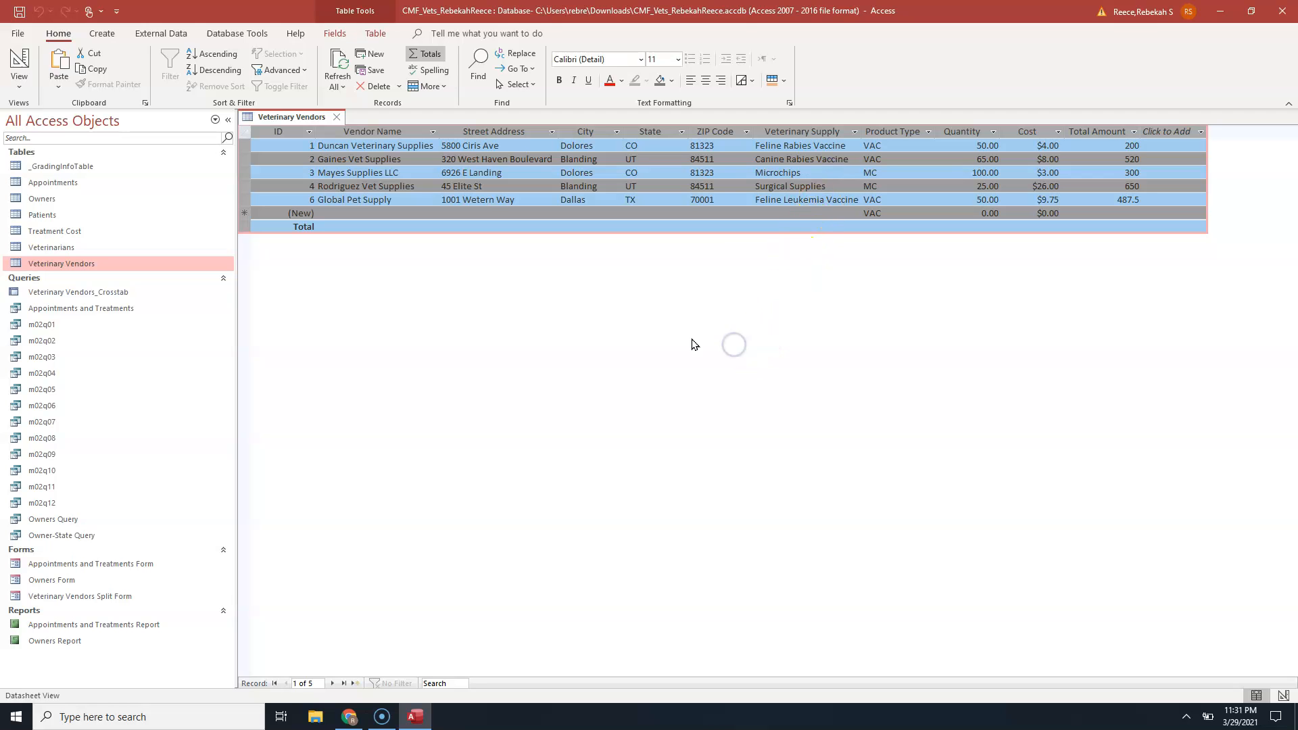
pyautogui.click(327, 170)
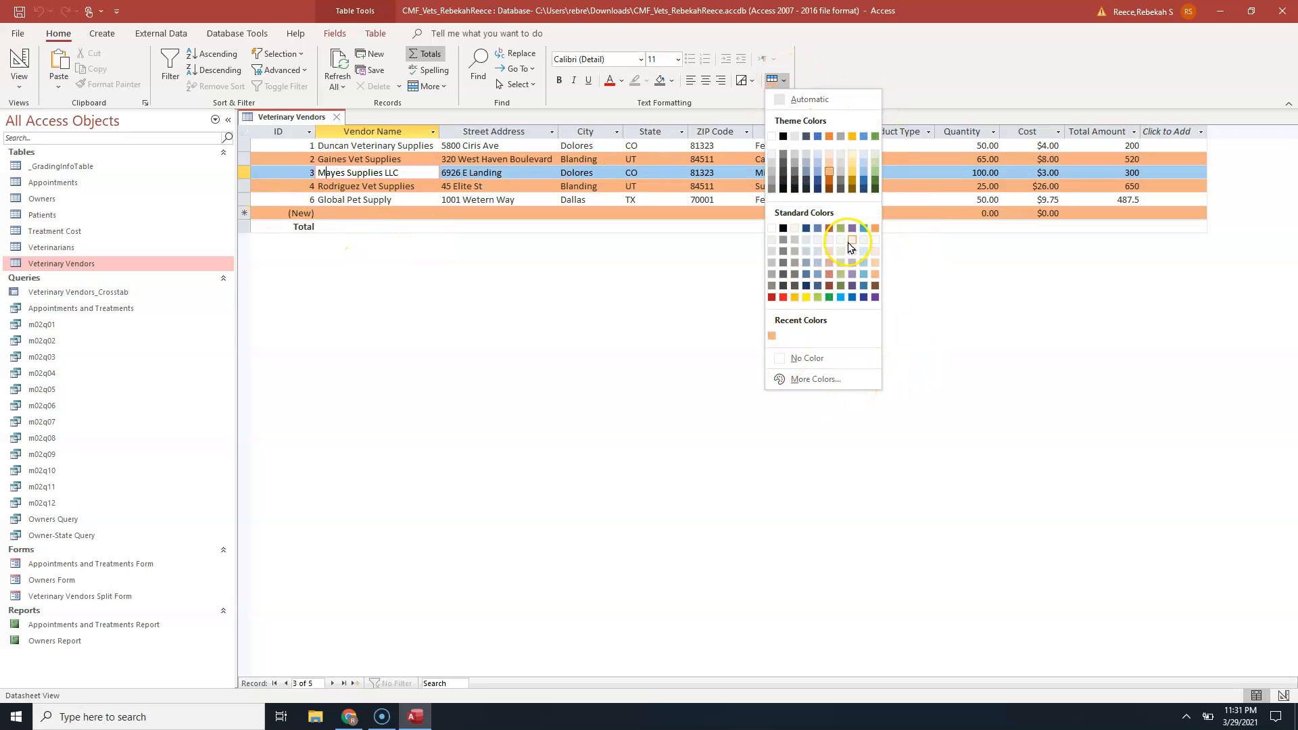
pyautogui.click(807, 100)
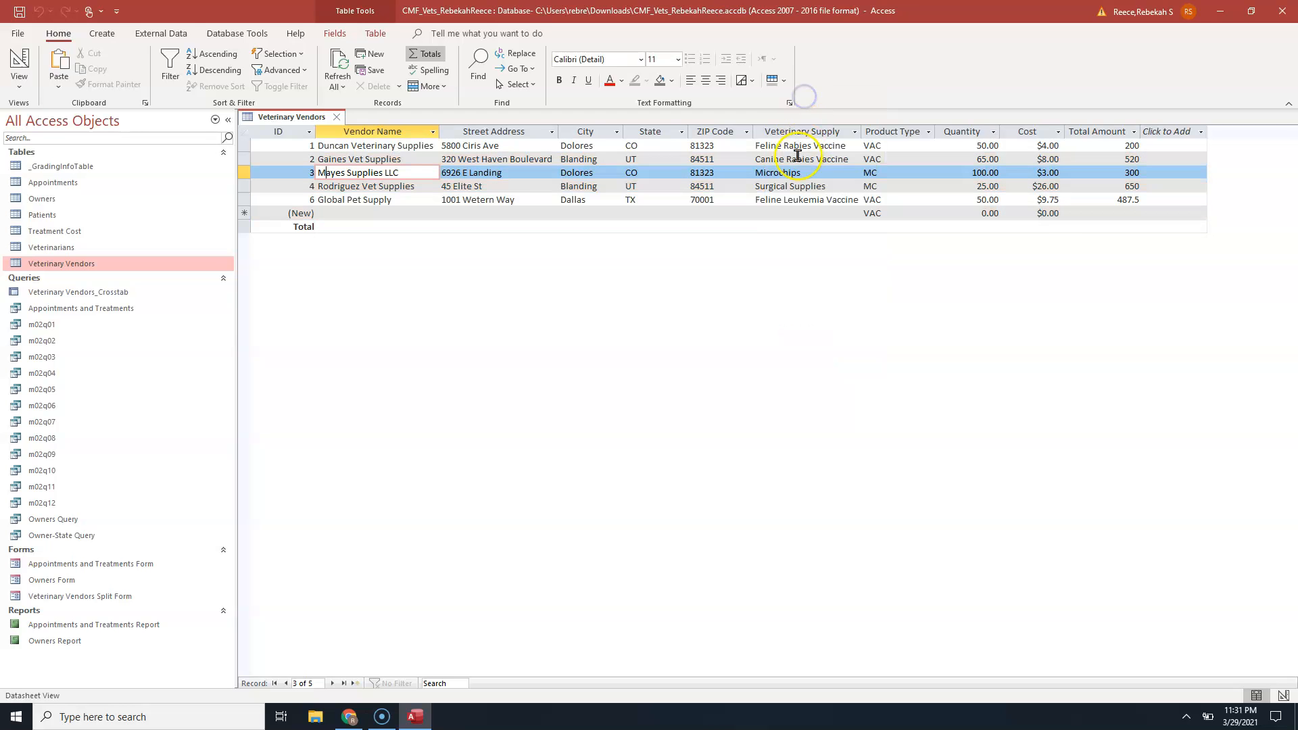
# Set the alternate row color of the Veterinary Vendors datasheet to the theme's medium blue.
pyautogui.click(785, 81)
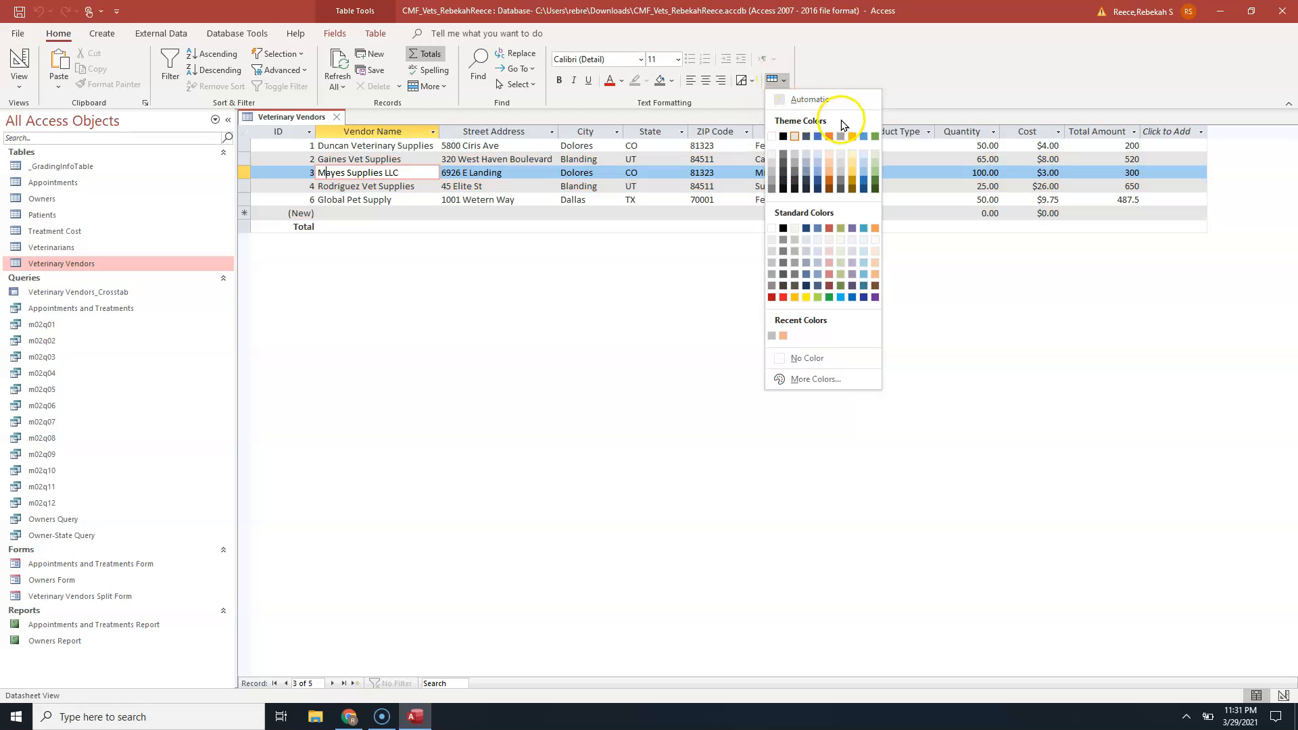
pyautogui.click(818, 136)
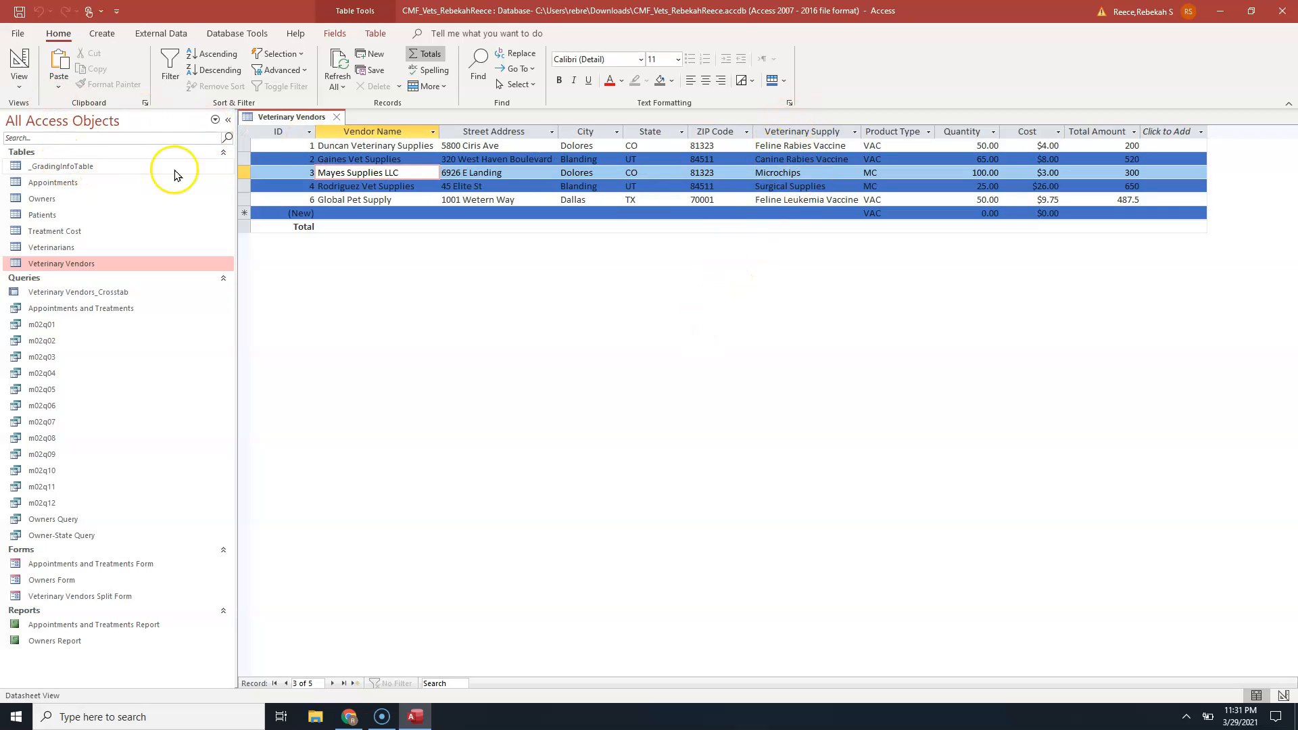
pyautogui.click(281, 148)
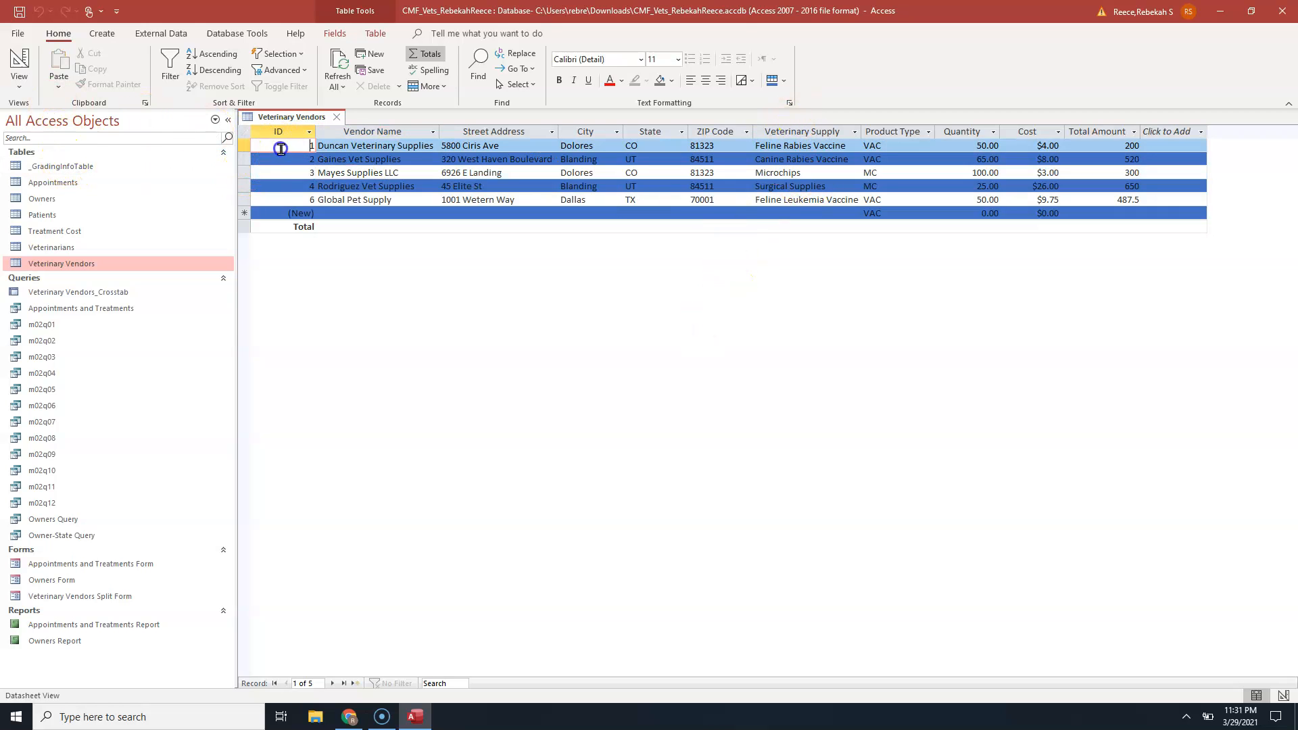
pyautogui.click(357, 172)
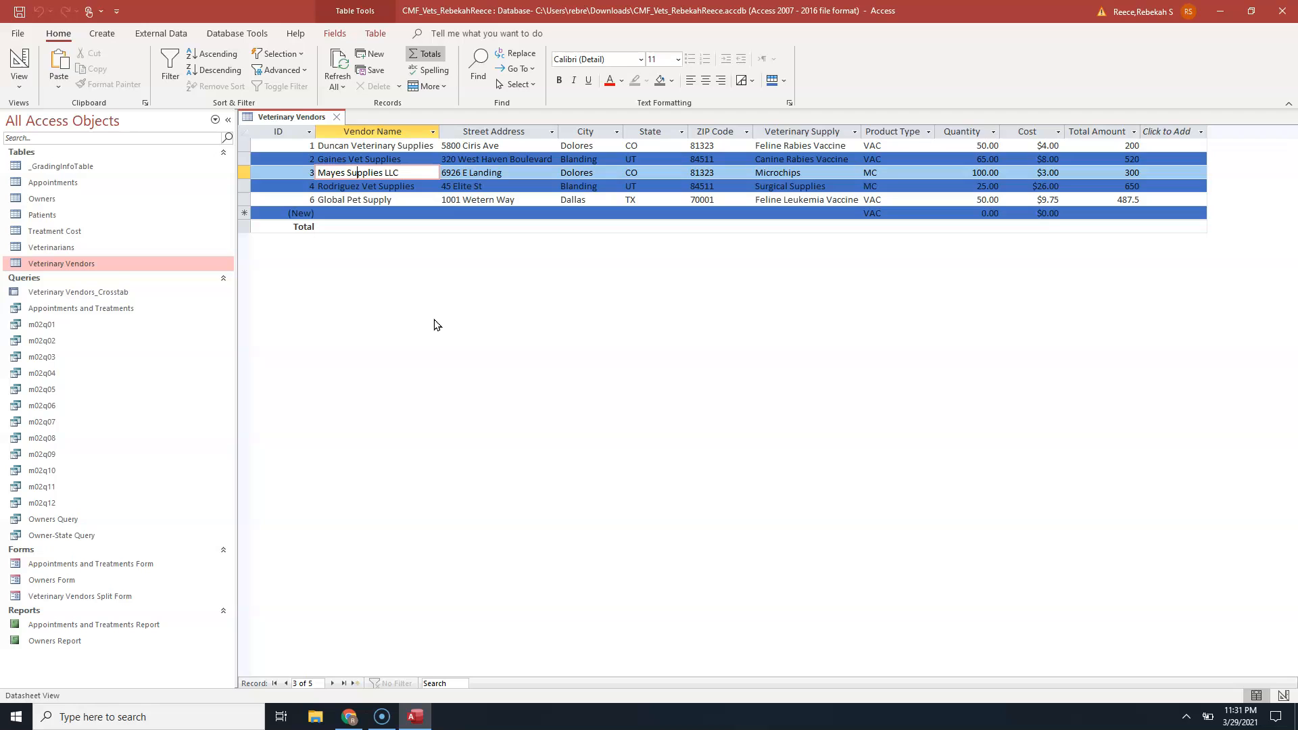
pyautogui.click(783, 81)
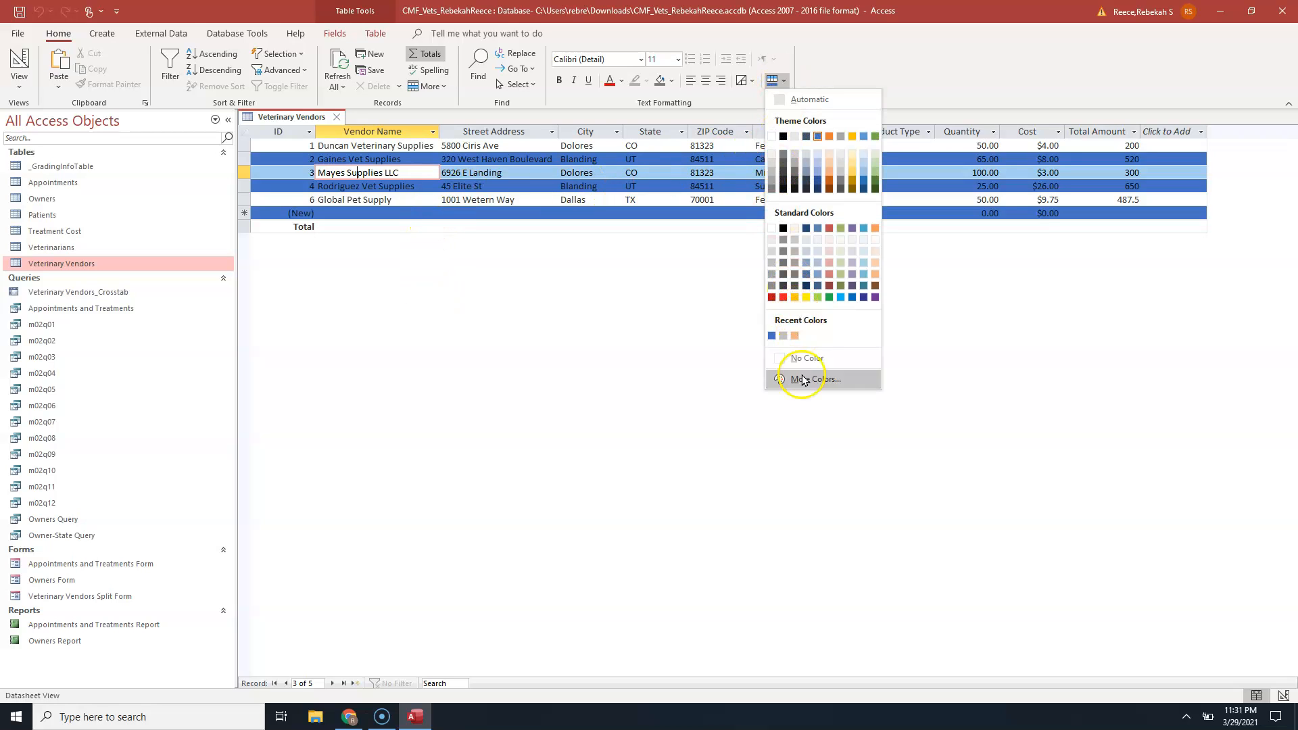
pyautogui.click(710, 352)
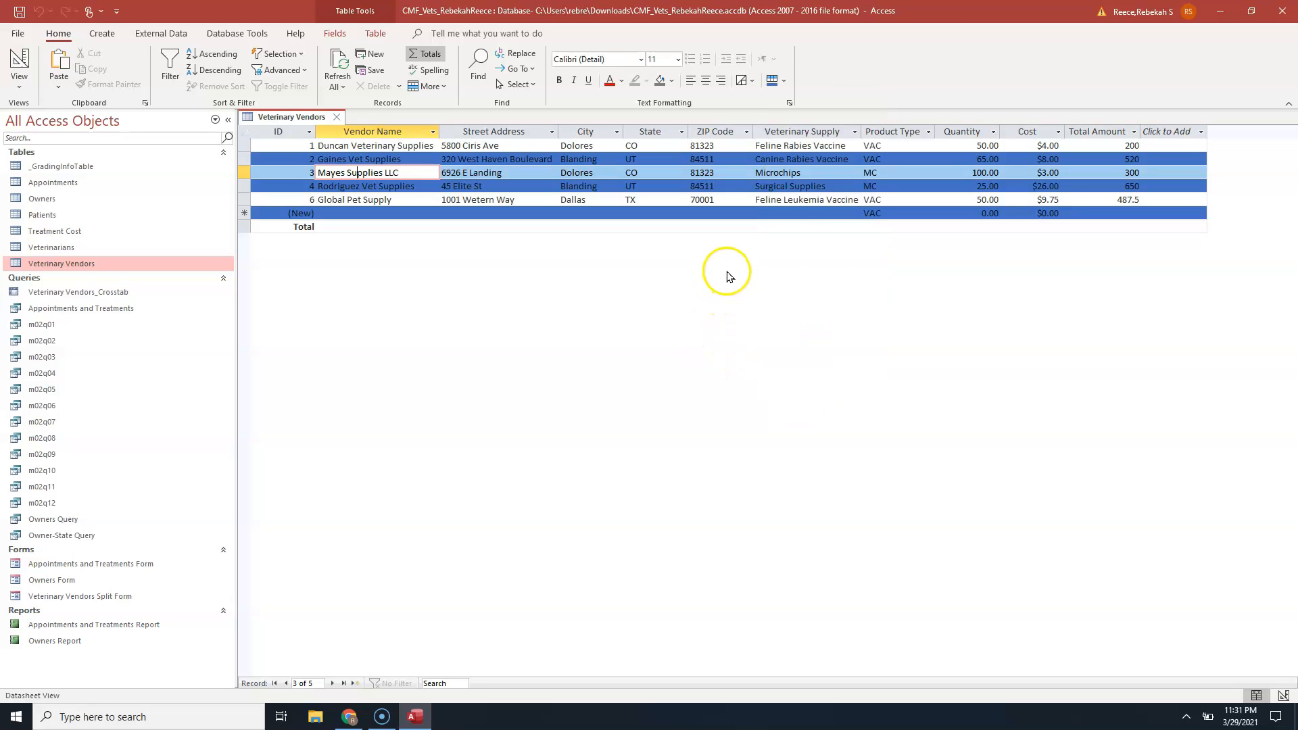
# Set the datasheet's main background color to a dark gray theme color through the Datasheet Formatting options.
pyautogui.click(789, 104)
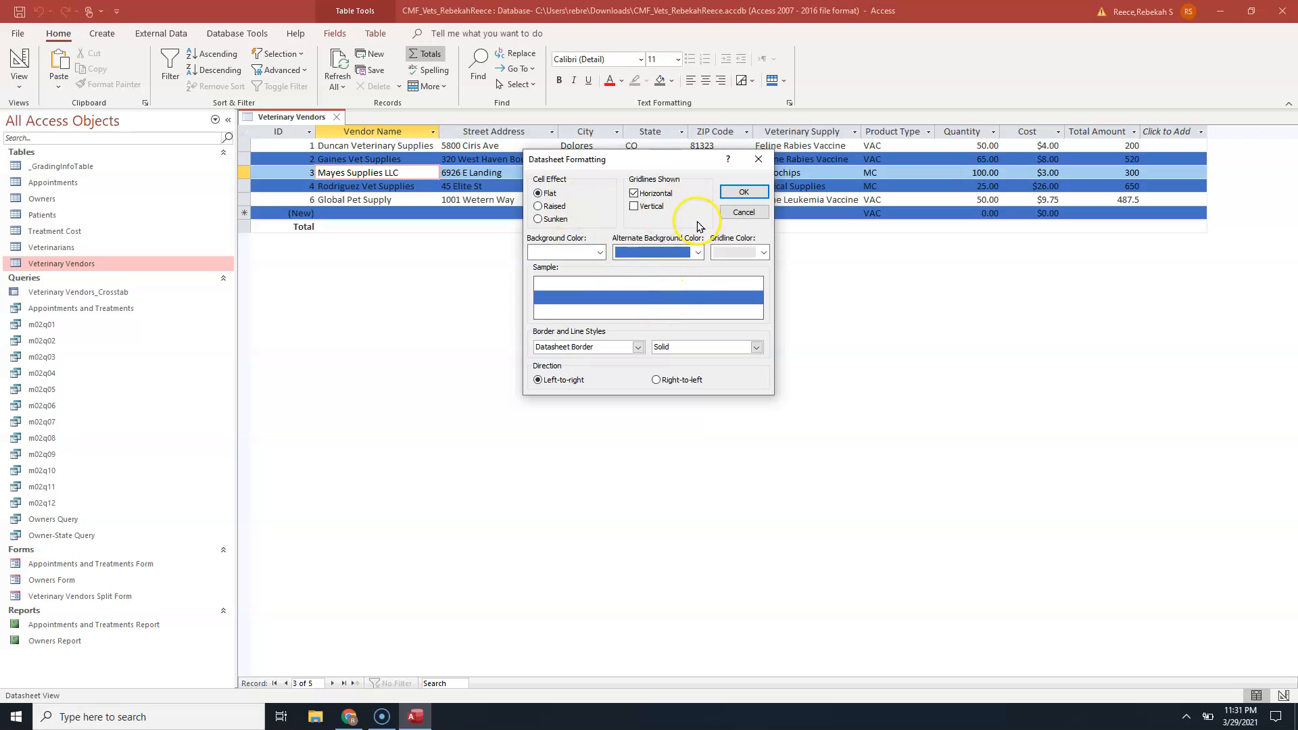
pyautogui.click(600, 253)
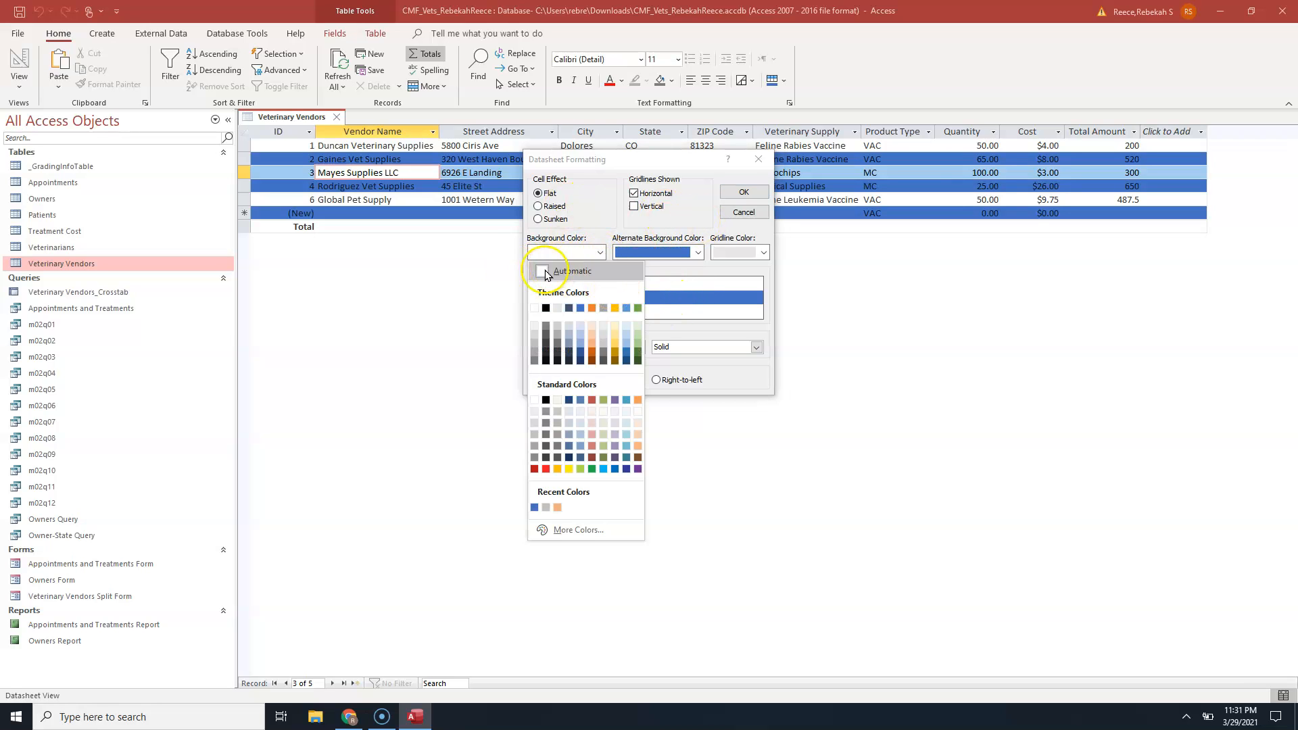
pyautogui.click(568, 360)
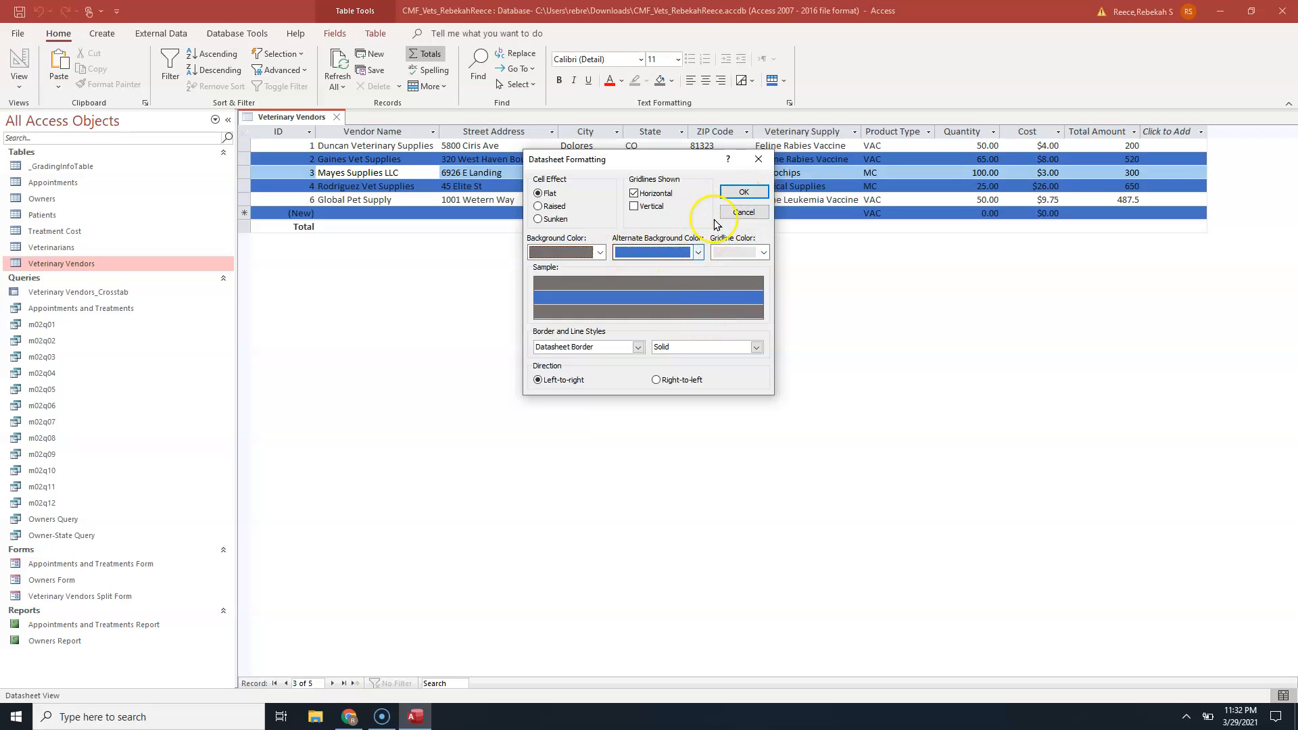
pyautogui.click(743, 192)
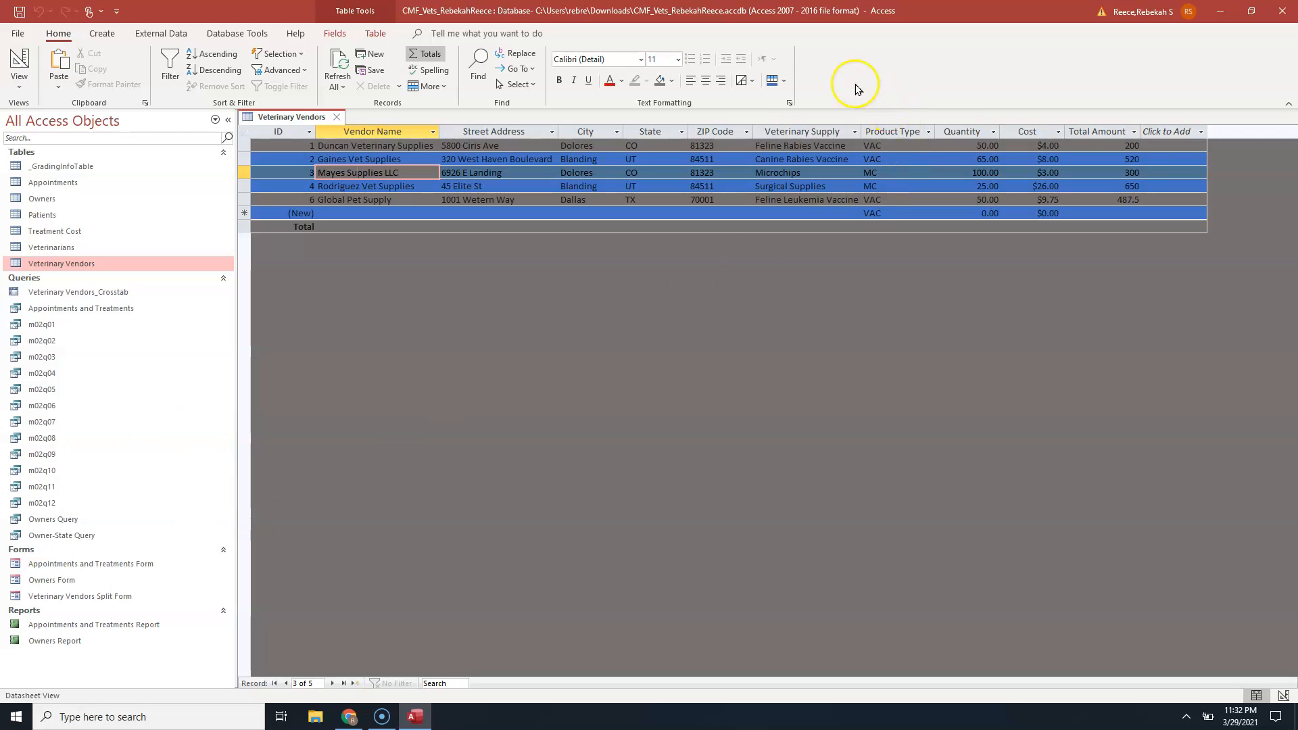
# Format the datasheet text as size 14, Akko Rounded Pro Medium, in red.
pyautogui.click(678, 60)
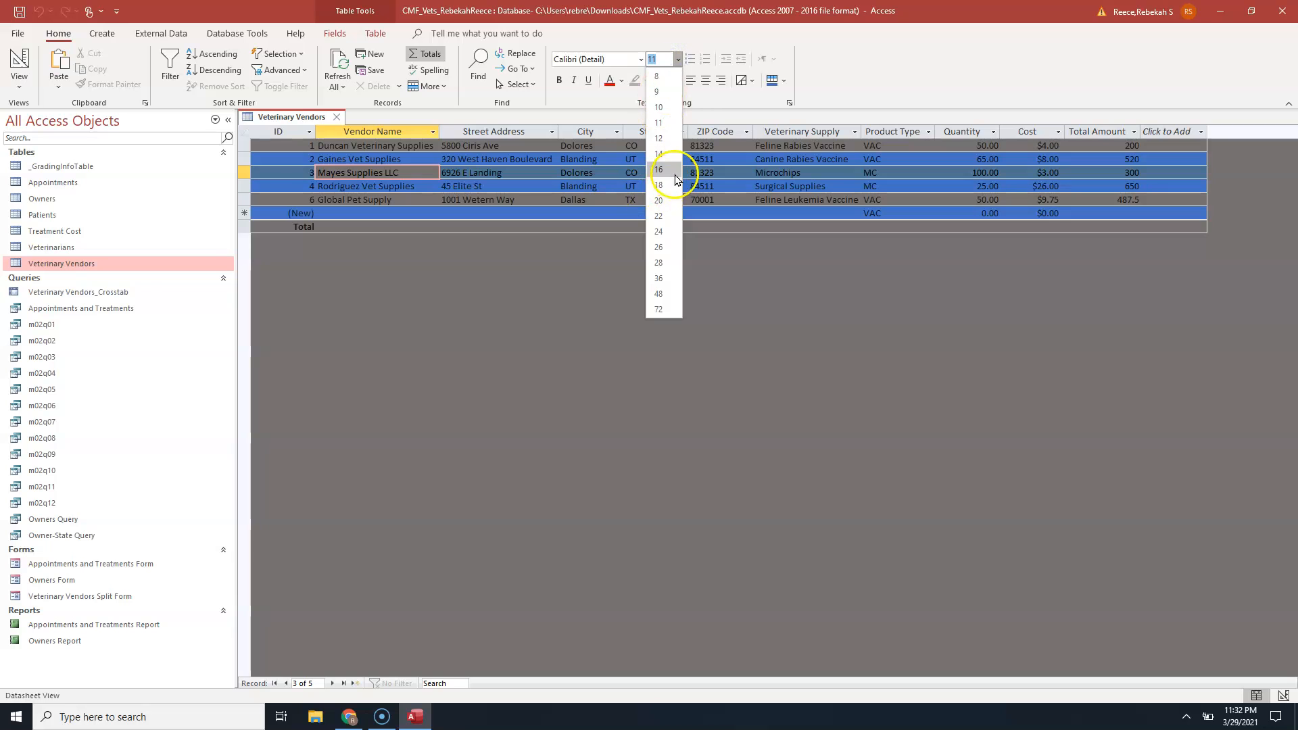
pyautogui.click(660, 155)
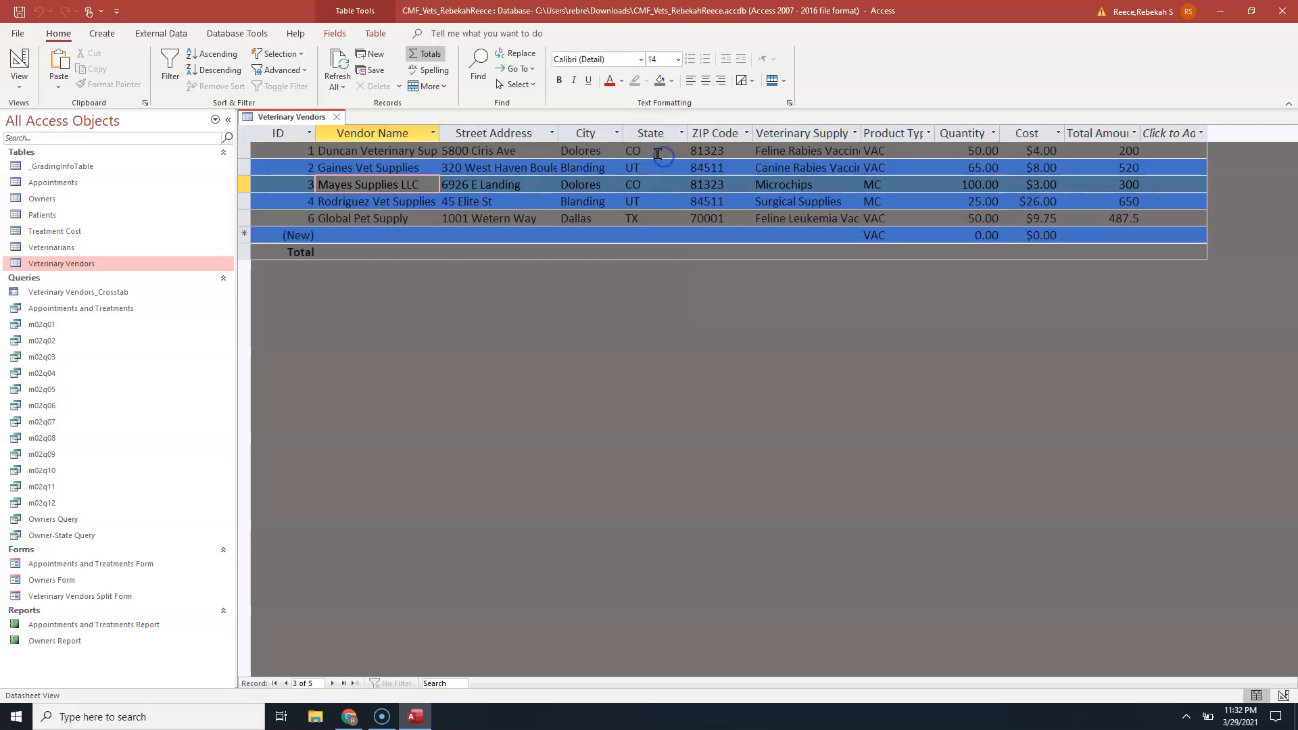
pyautogui.click(641, 60)
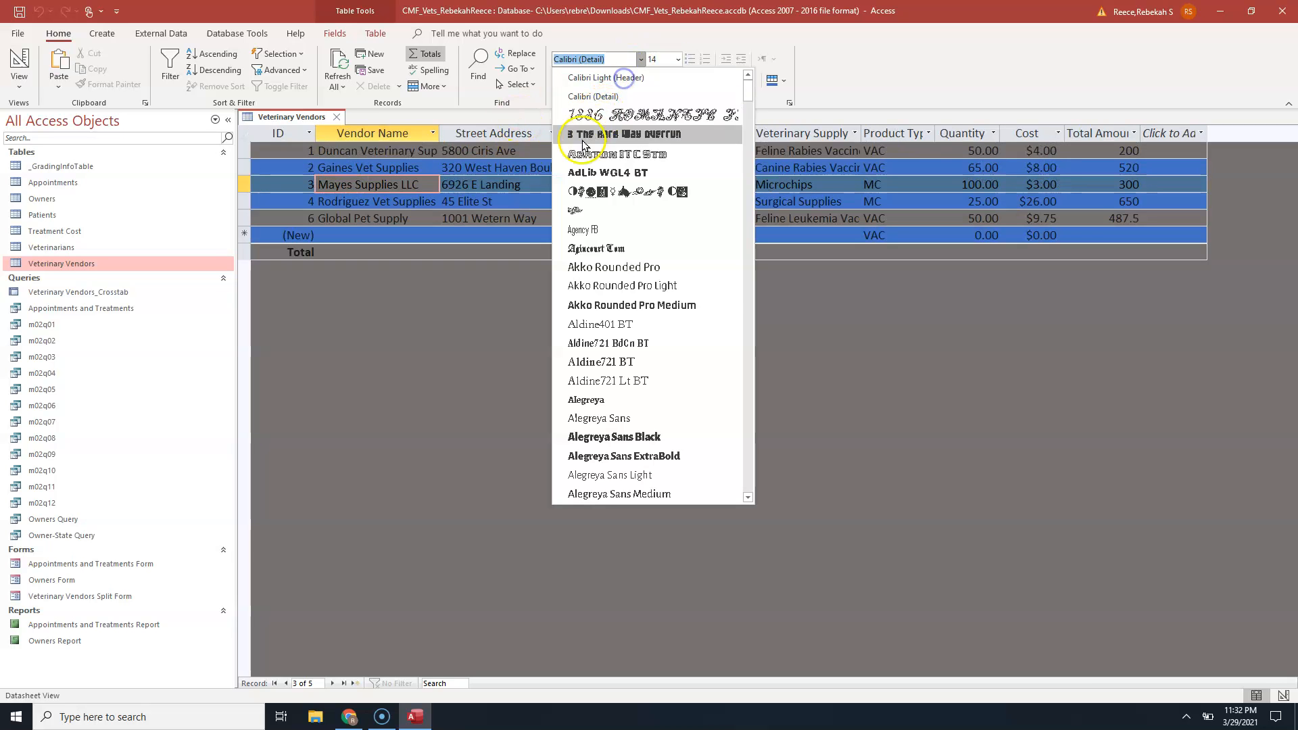
pyautogui.click(586, 307)
pyautogui.click(609, 82)
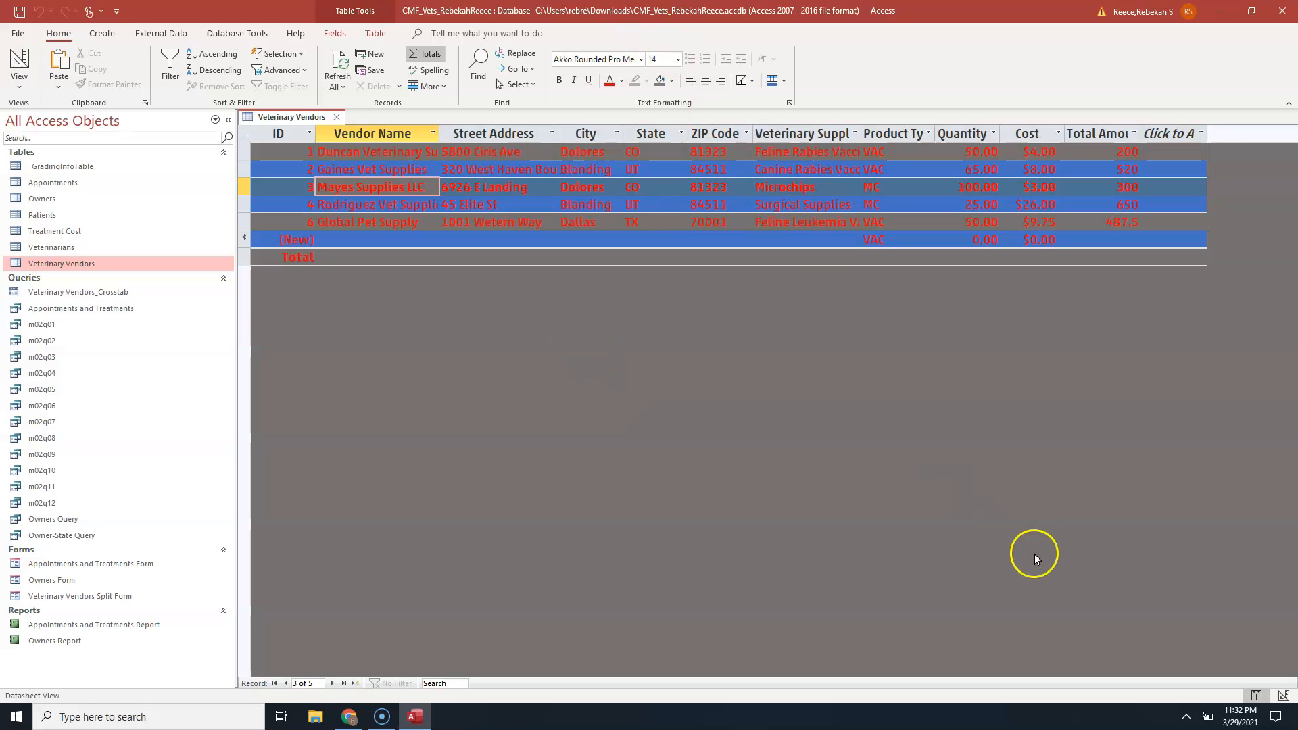
# Review the Datasheet Formatting options and close the Veterinary Vendors table.
pyautogui.click(791, 103)
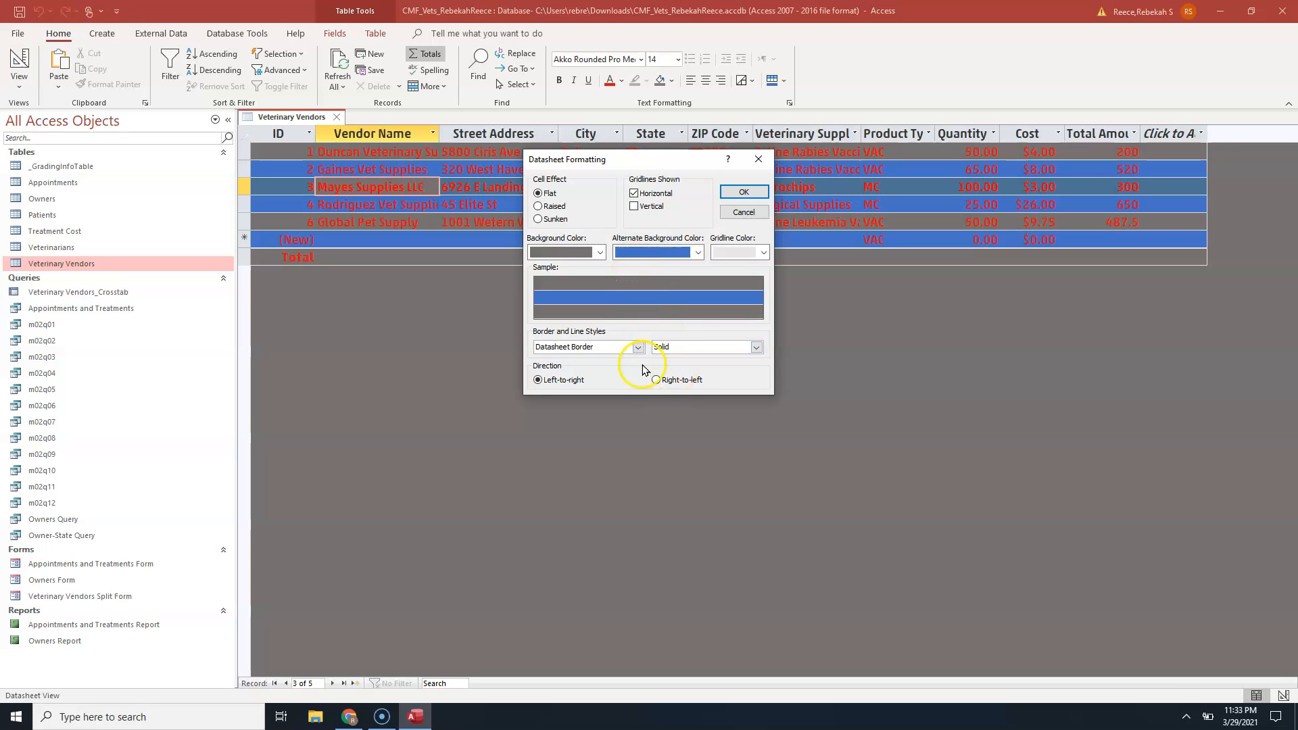
pyautogui.click(730, 196)
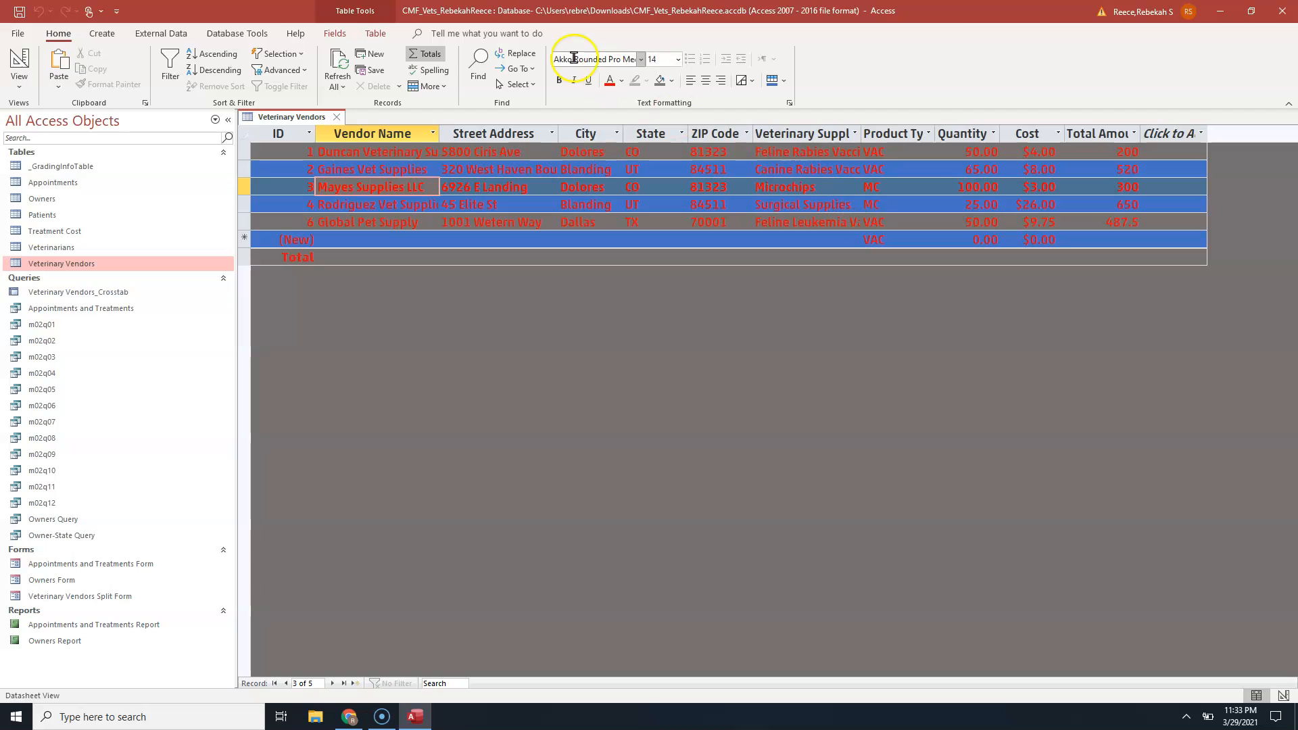
pyautogui.click(337, 116)
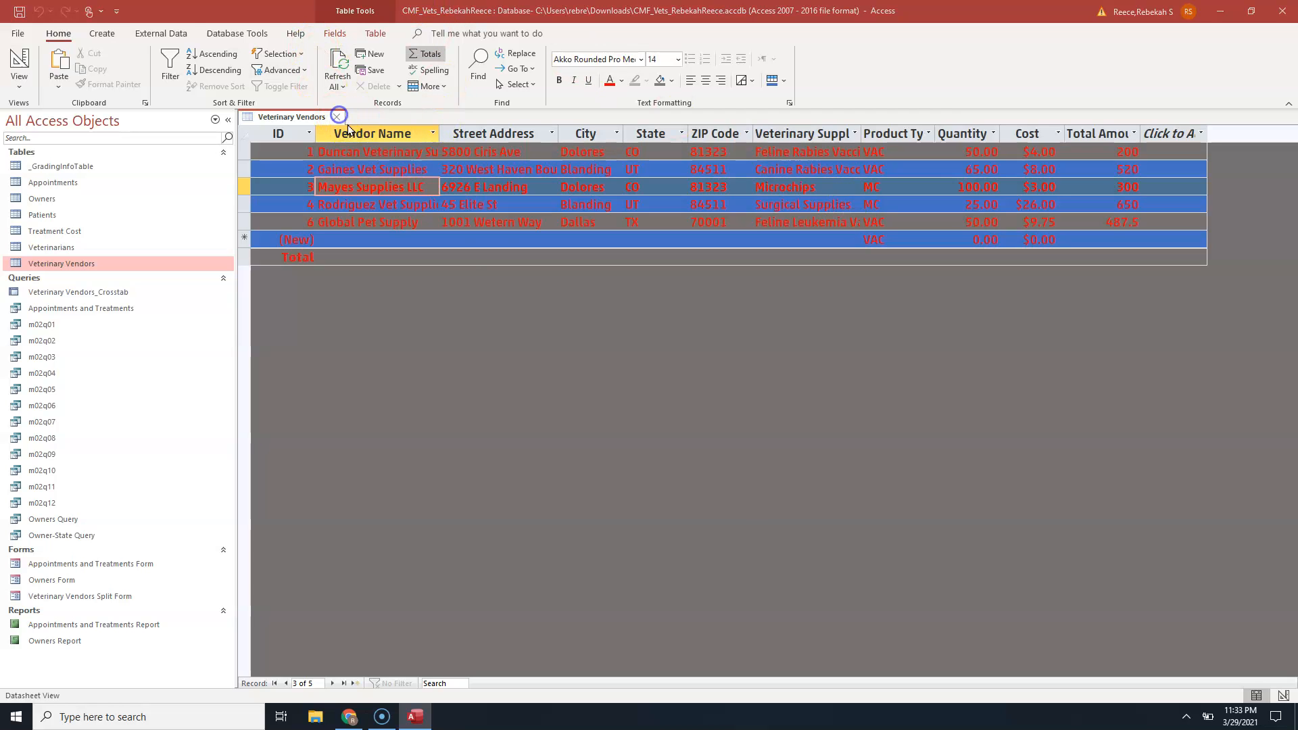
pyautogui.click(664, 393)
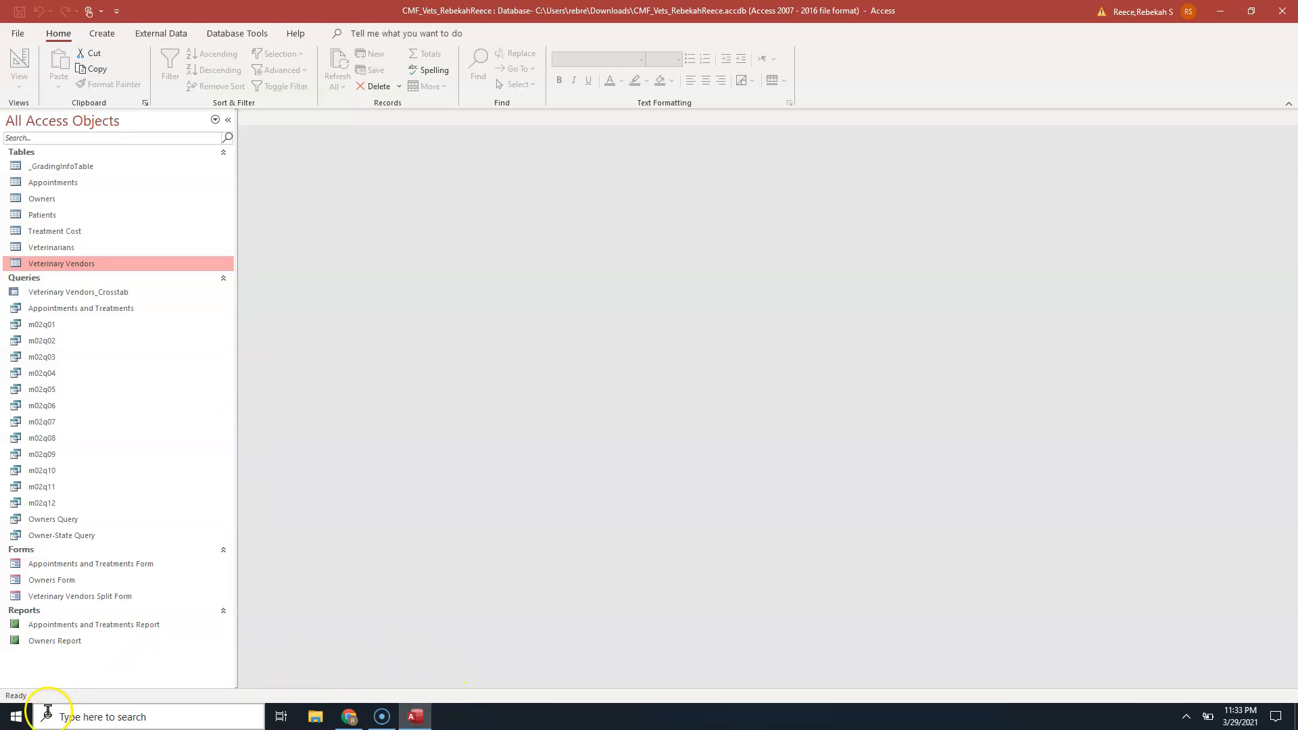
pyautogui.click(26, 698)
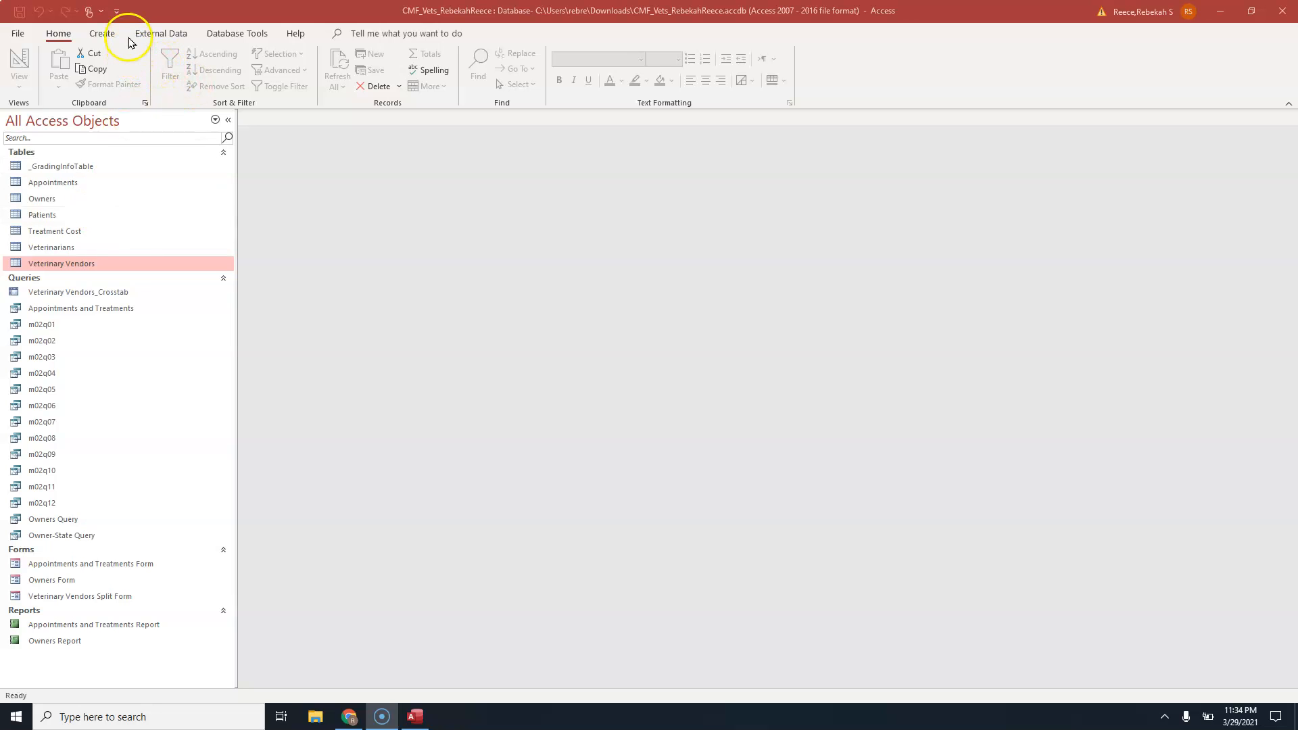
# Create a new query in Design view, add the Appointments table, and enlarge its field list to show all fields.
pyautogui.click(104, 37)
pyautogui.click(105, 35)
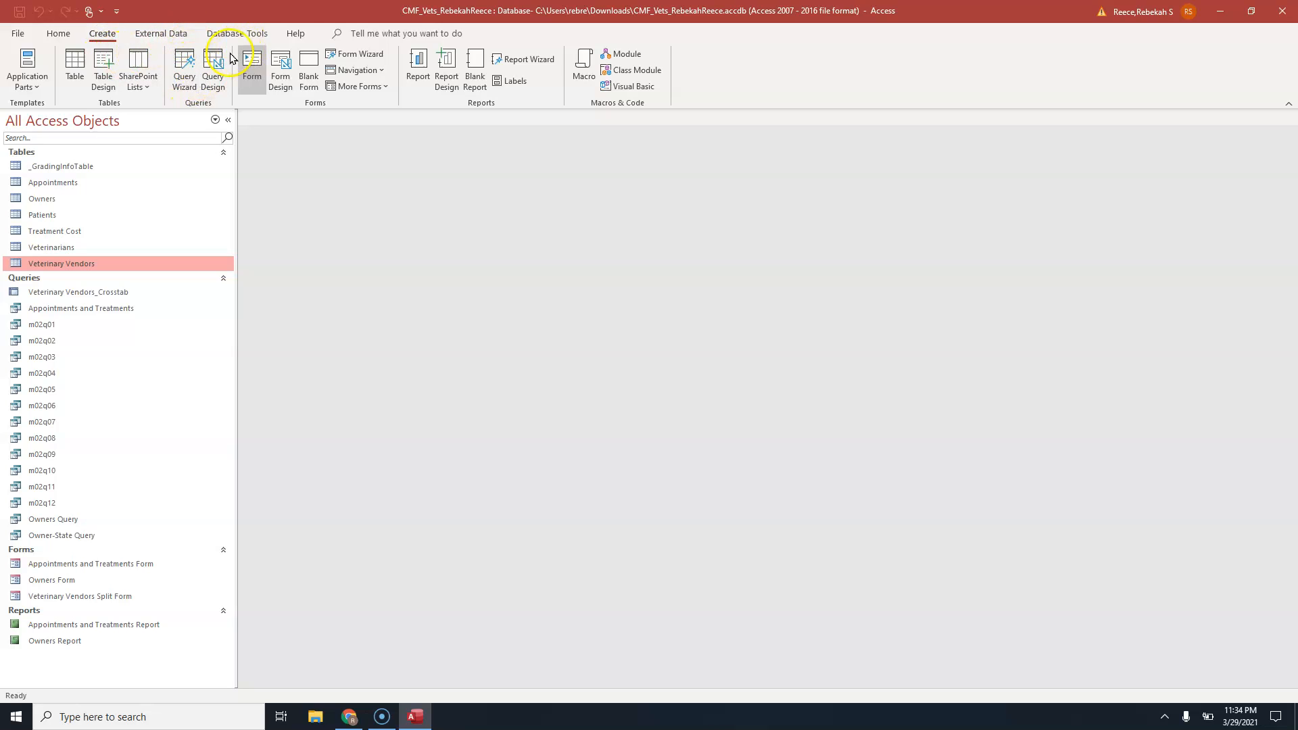
pyautogui.click(213, 64)
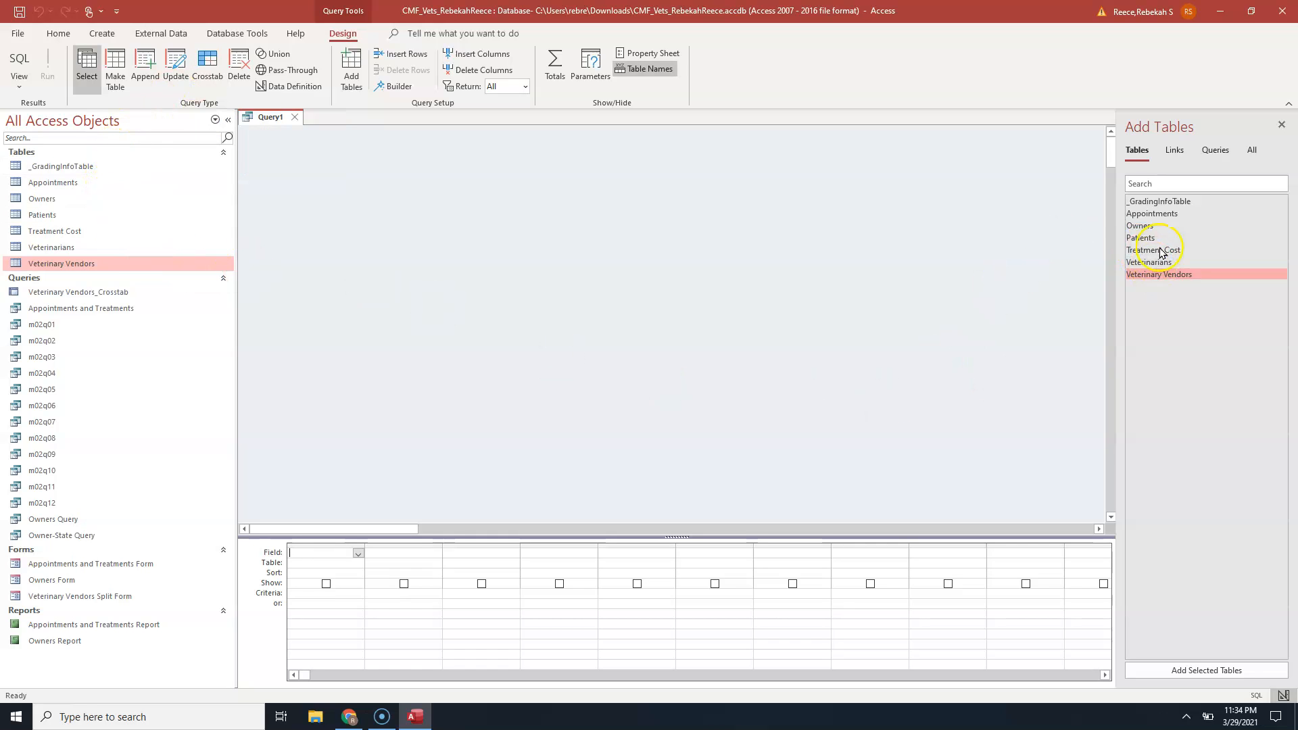
pyautogui.doubleClick(1171, 218)
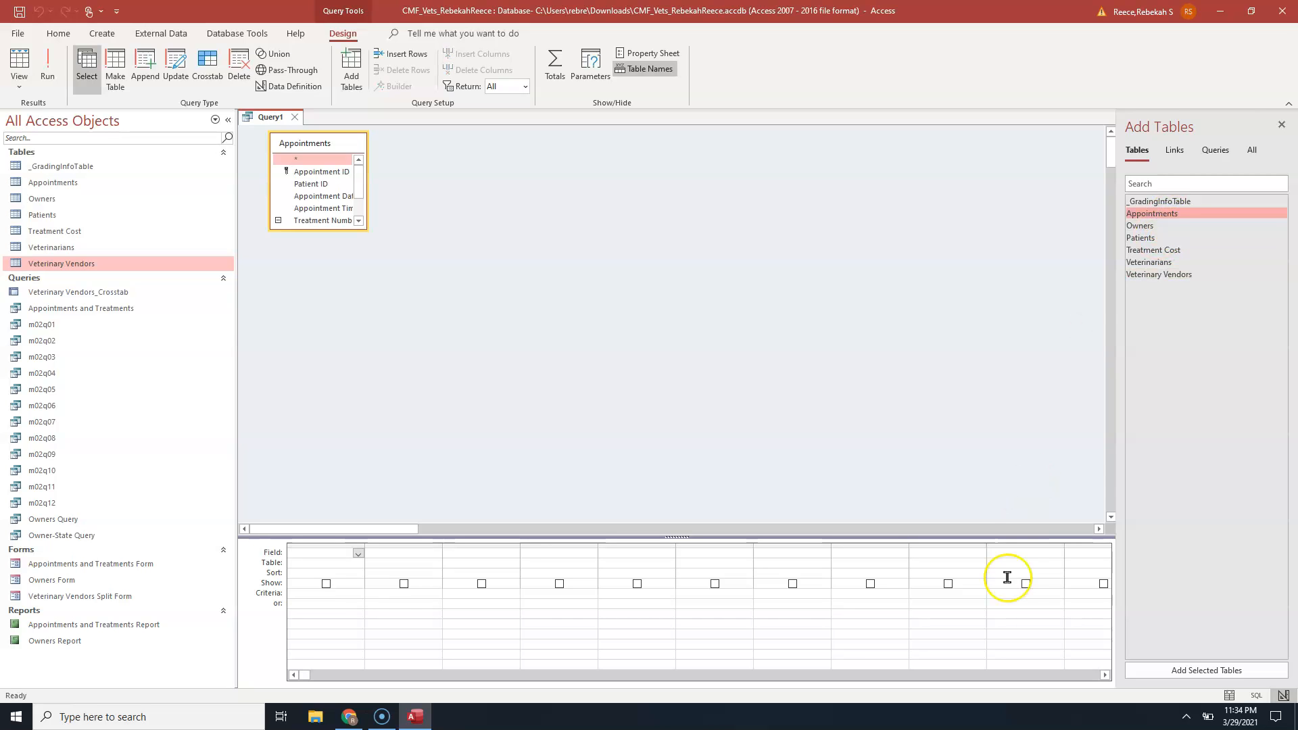
pyautogui.click(1281, 124)
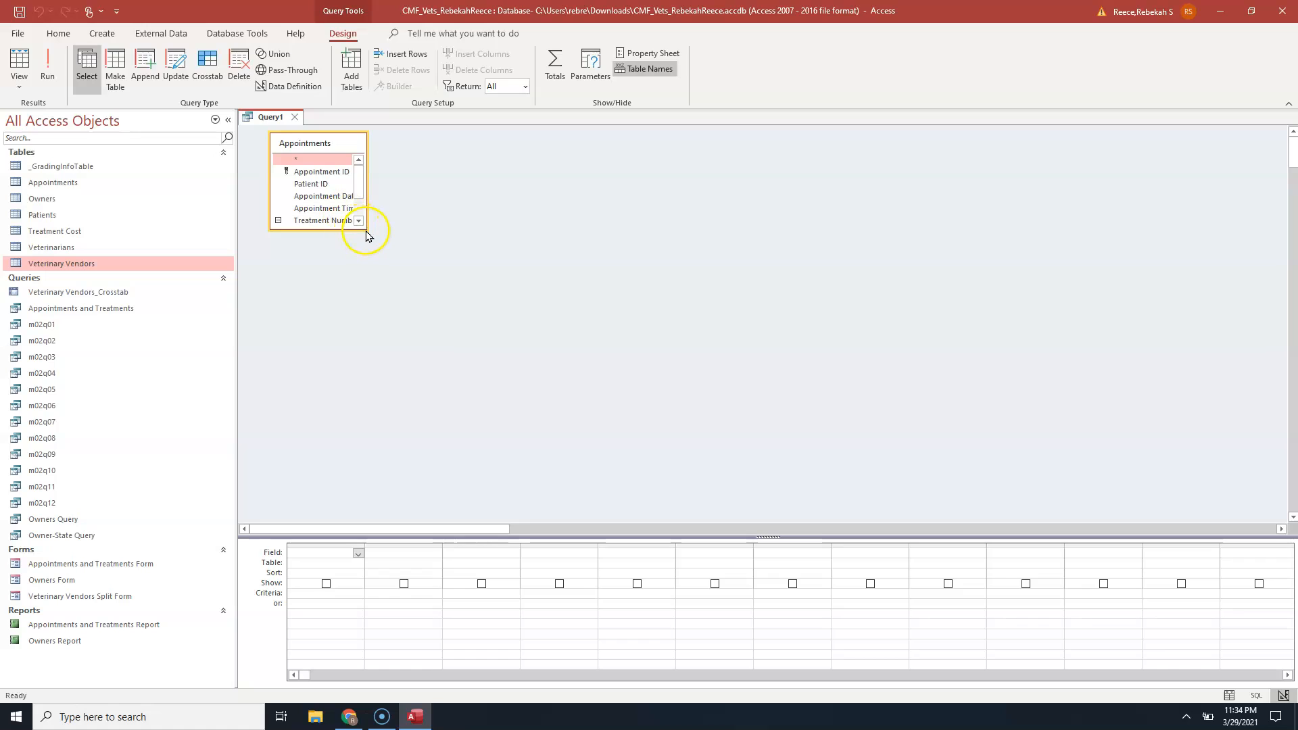
pyautogui.moveTo(366, 229); pyautogui.dragTo(456, 326)
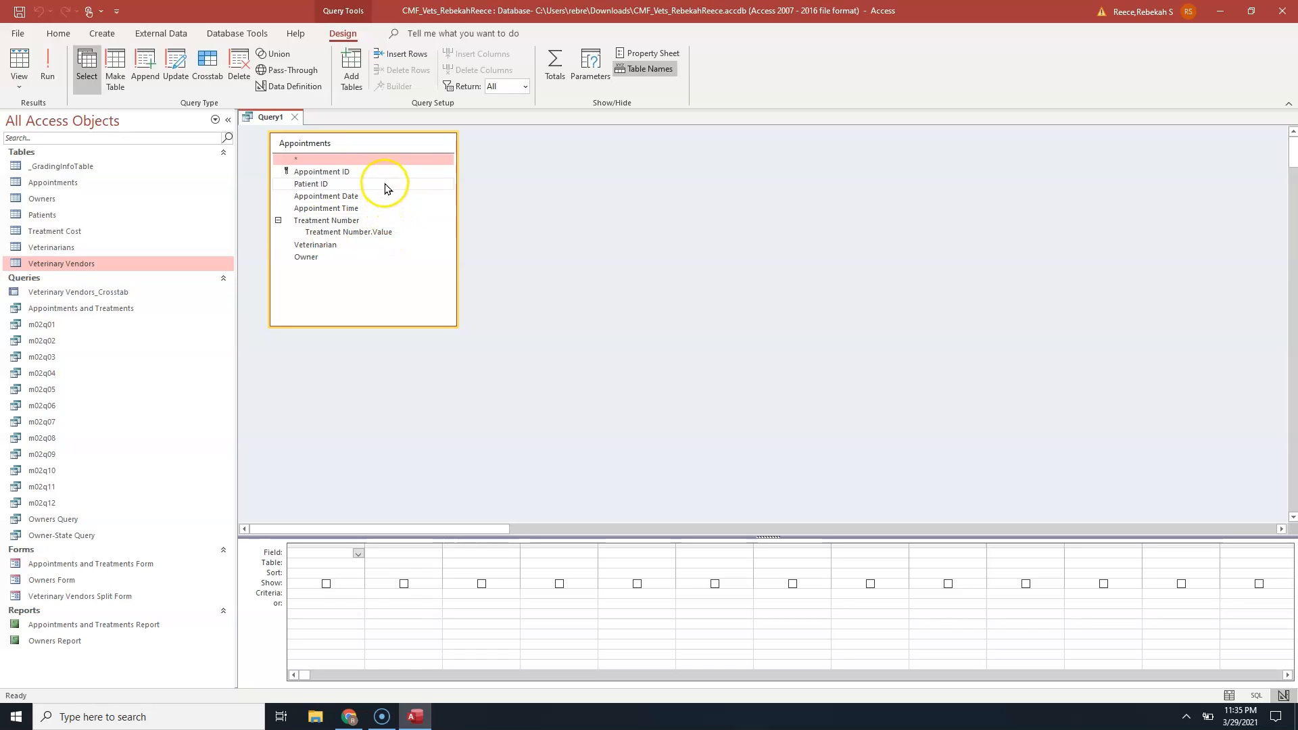
# Add Appointment ID, Patient ID, Appointment Date, and Treatment Number from the Appointments table to the query and run it.
pyautogui.doubleClick(322, 171)
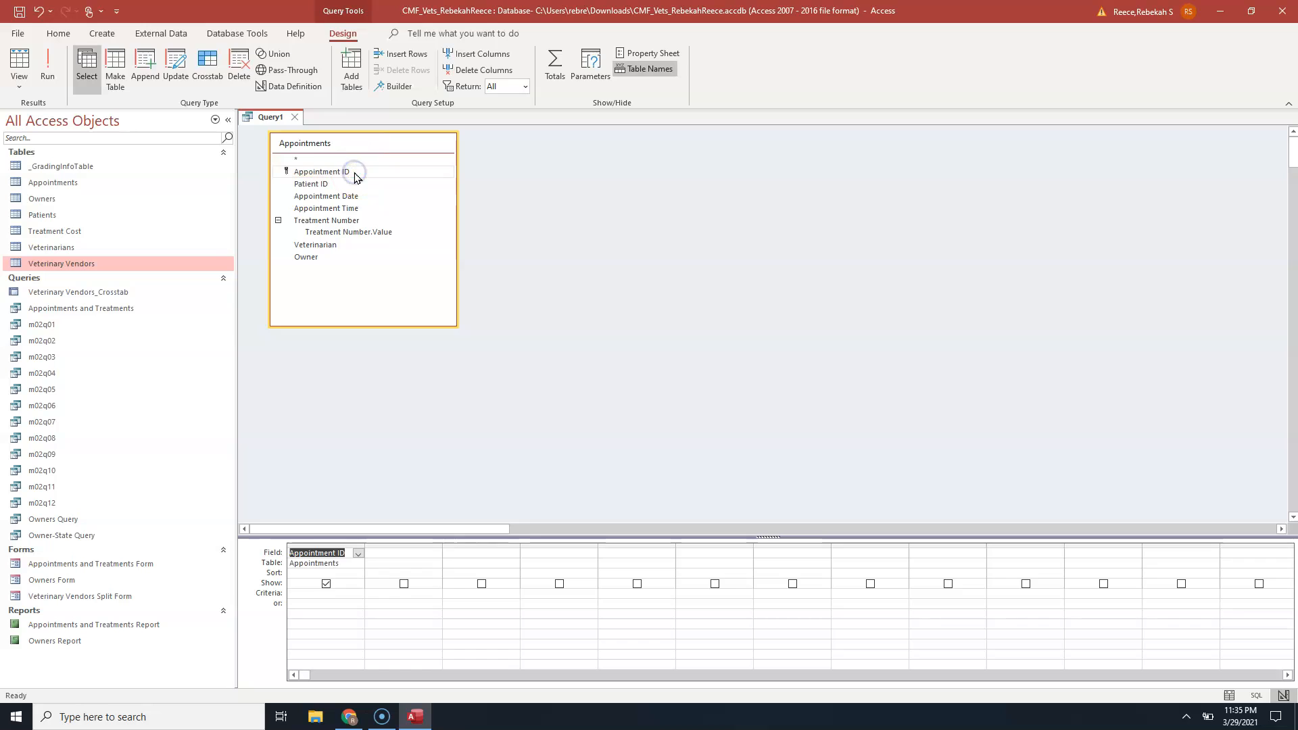
pyautogui.doubleClick(320, 185)
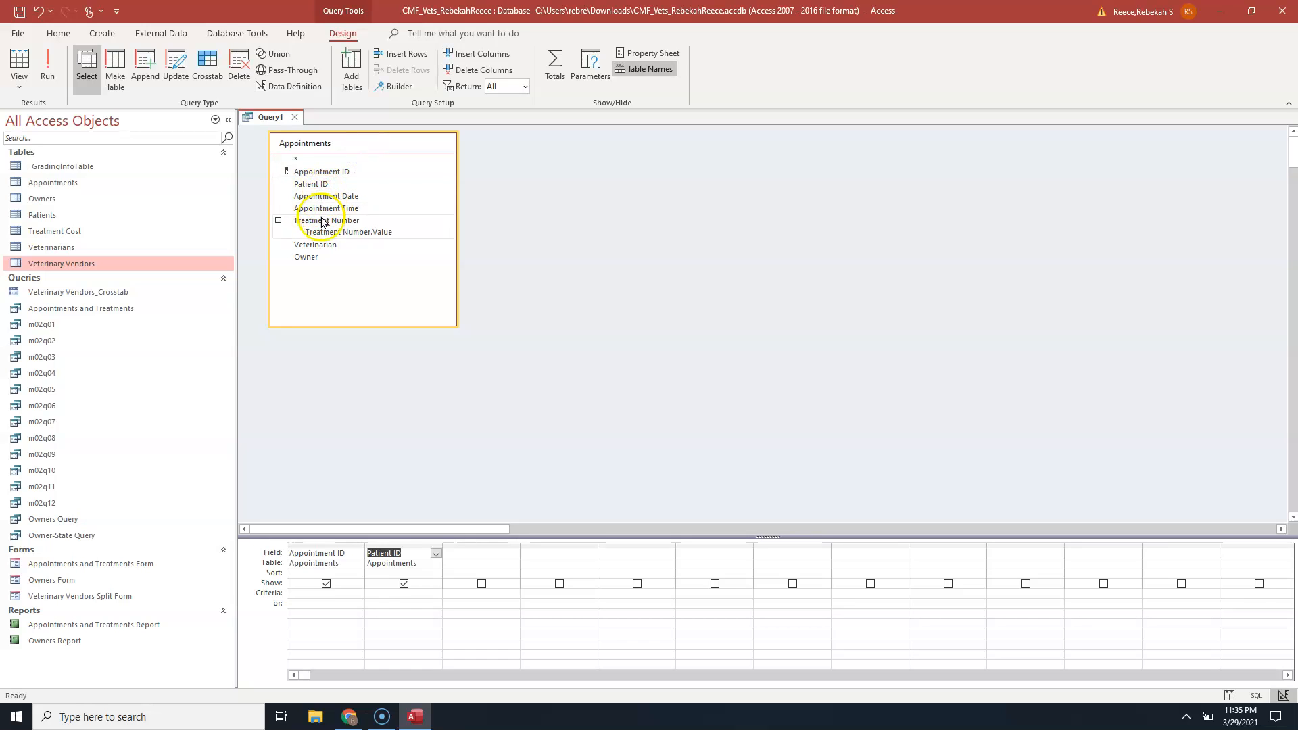
pyautogui.doubleClick(345, 197)
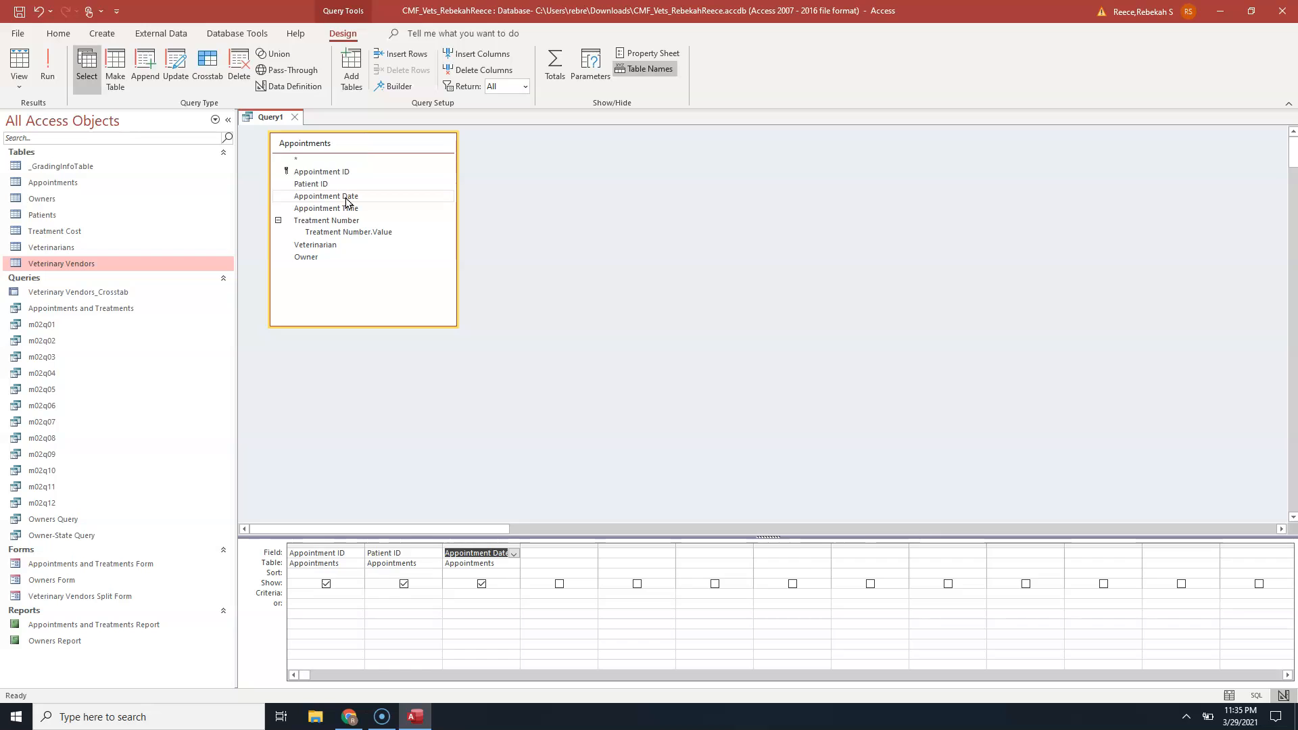
pyautogui.doubleClick(326, 222)
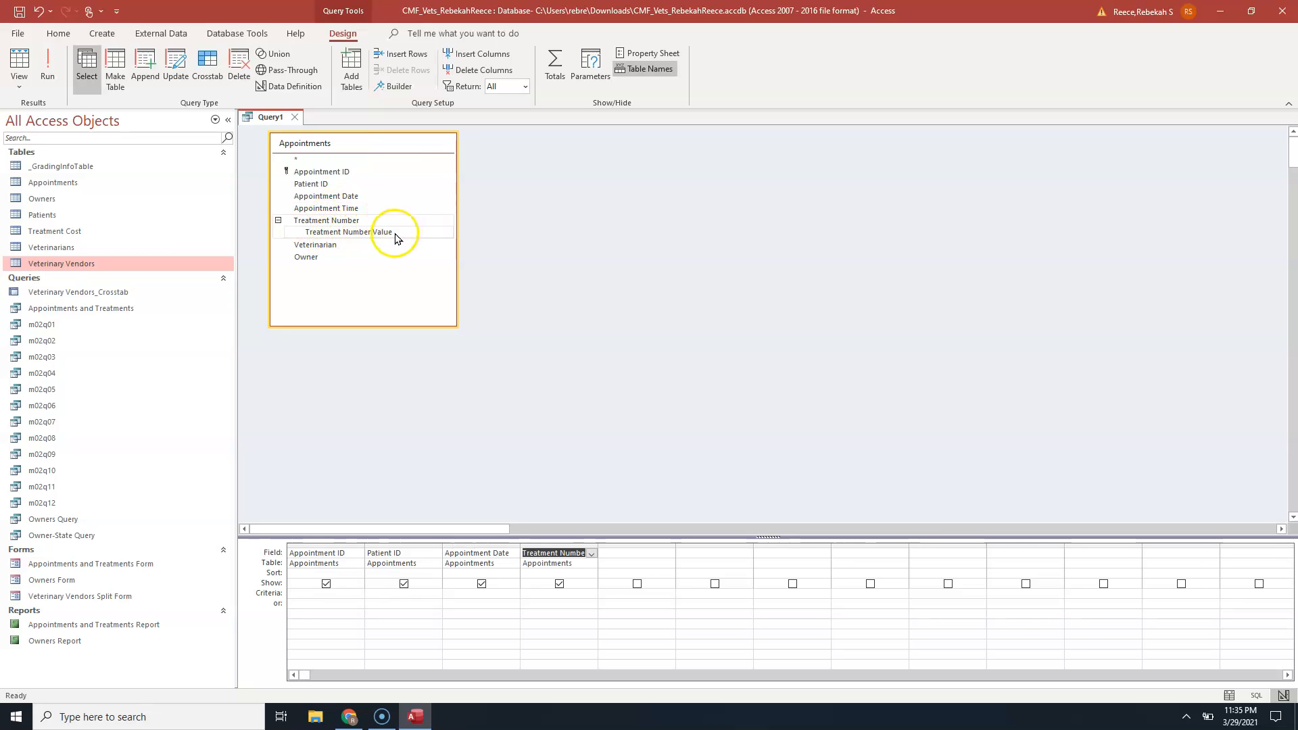
pyautogui.click(406, 201)
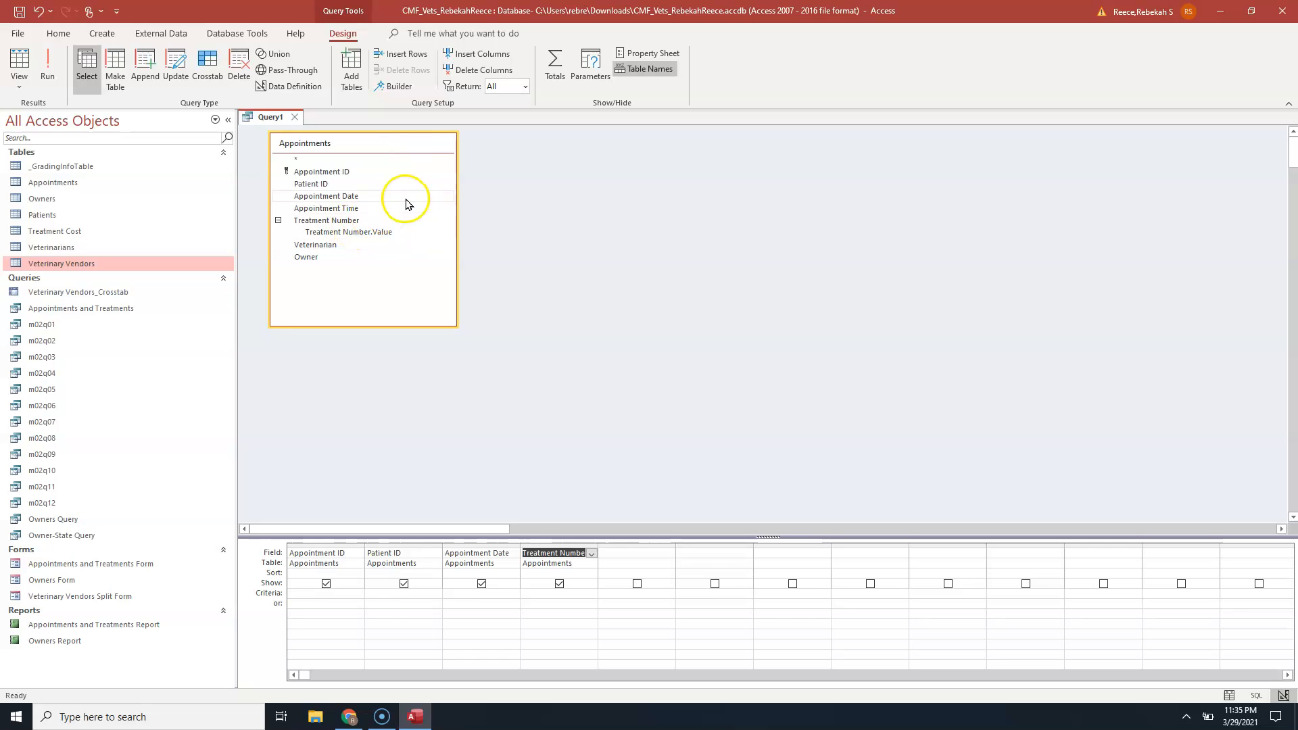
pyautogui.click(48, 67)
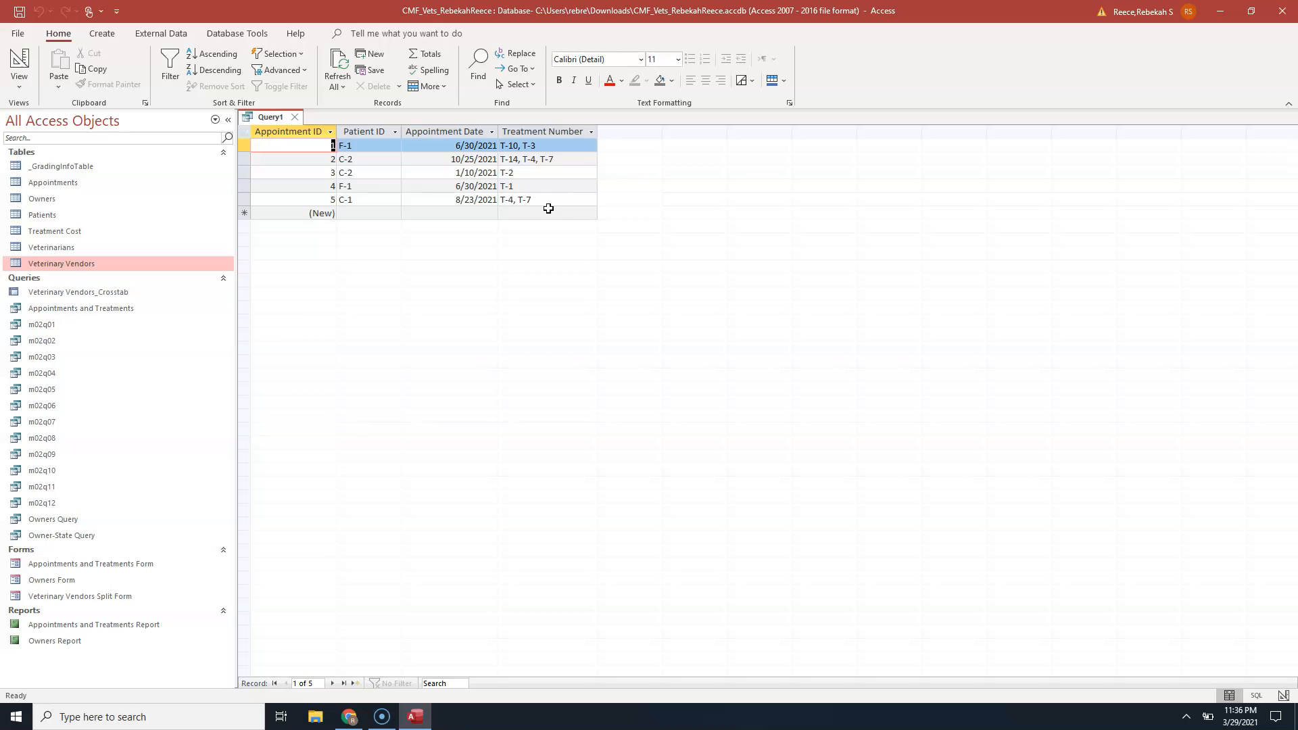
# Examine the Treatment Number values listed for each appointment in the query results.
pyautogui.click(552, 211)
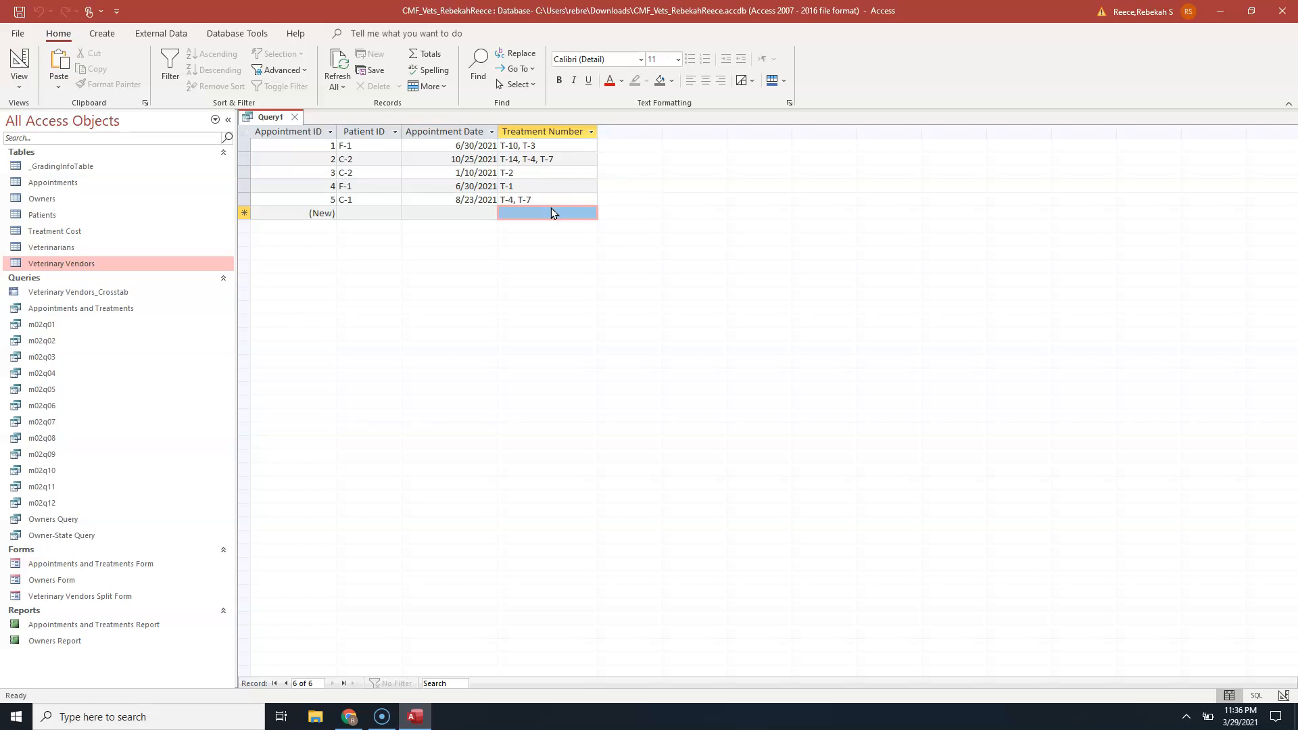
pyautogui.click(570, 144)
pyautogui.click(564, 159)
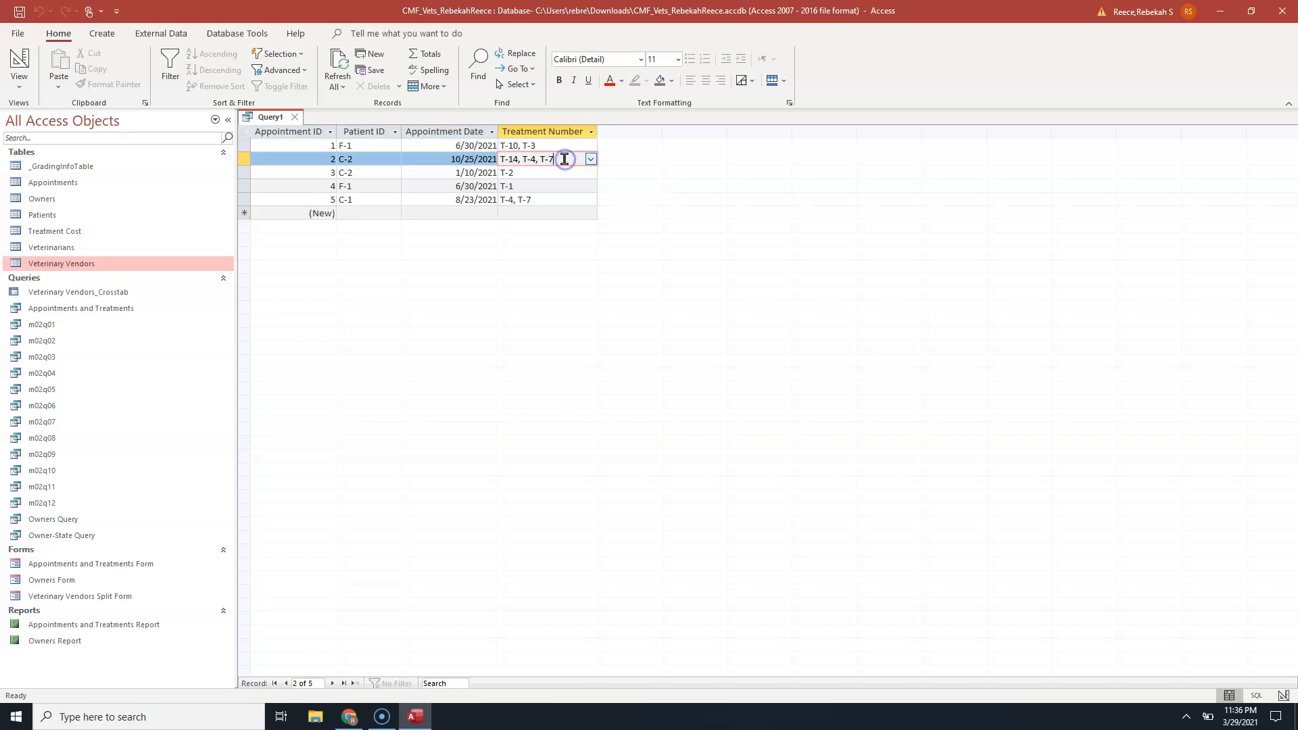
pyautogui.click(551, 175)
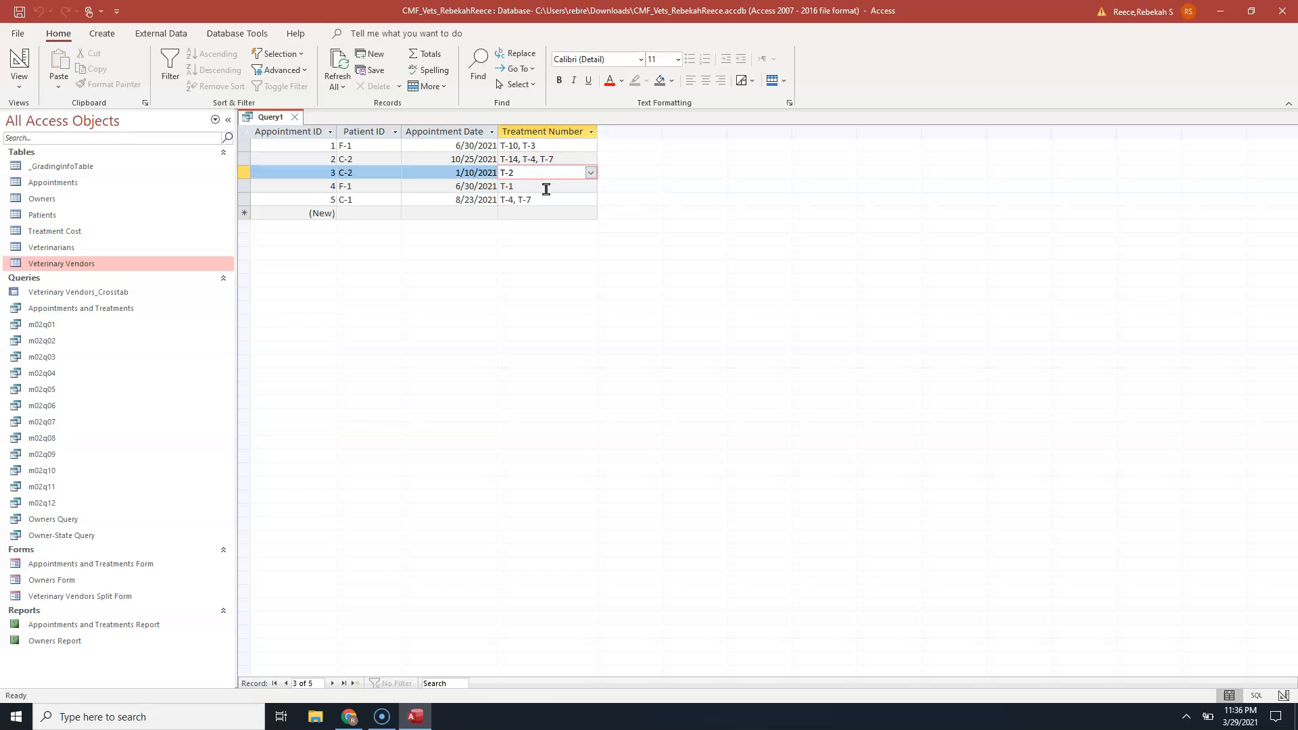
pyautogui.click(547, 186)
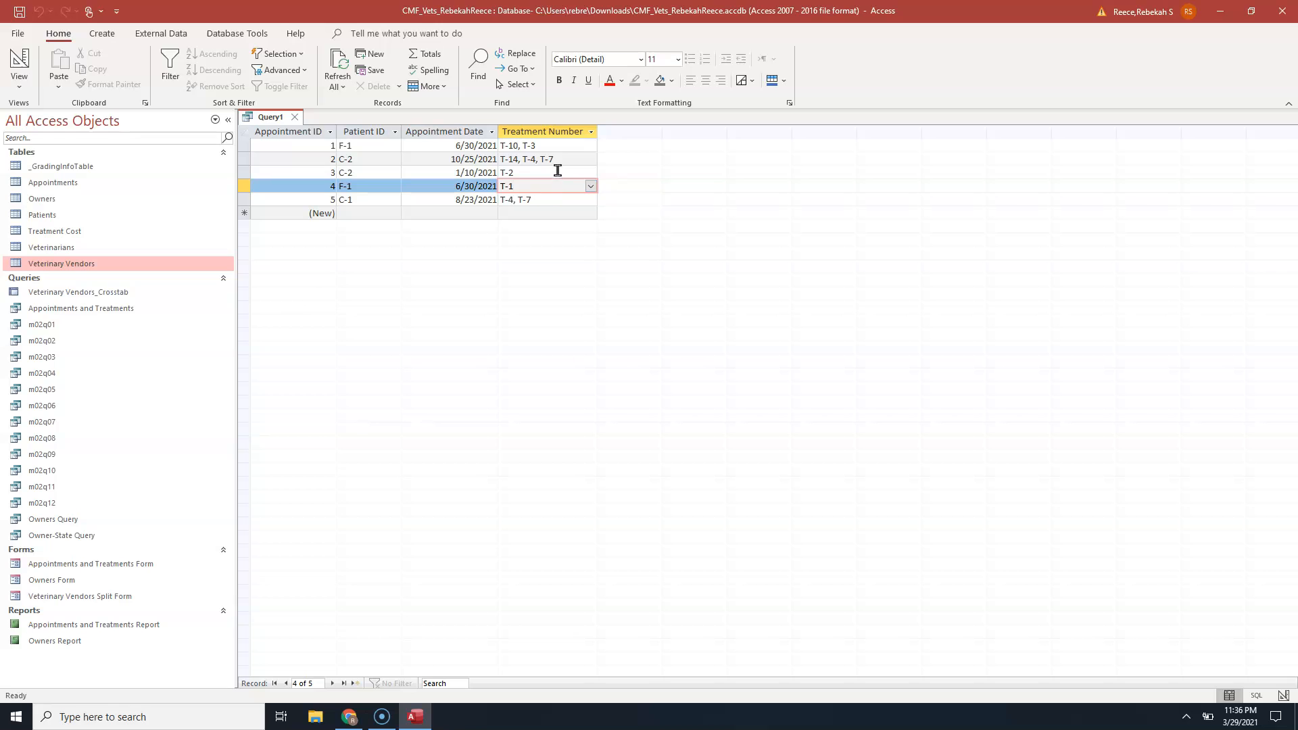
pyautogui.click(558, 172)
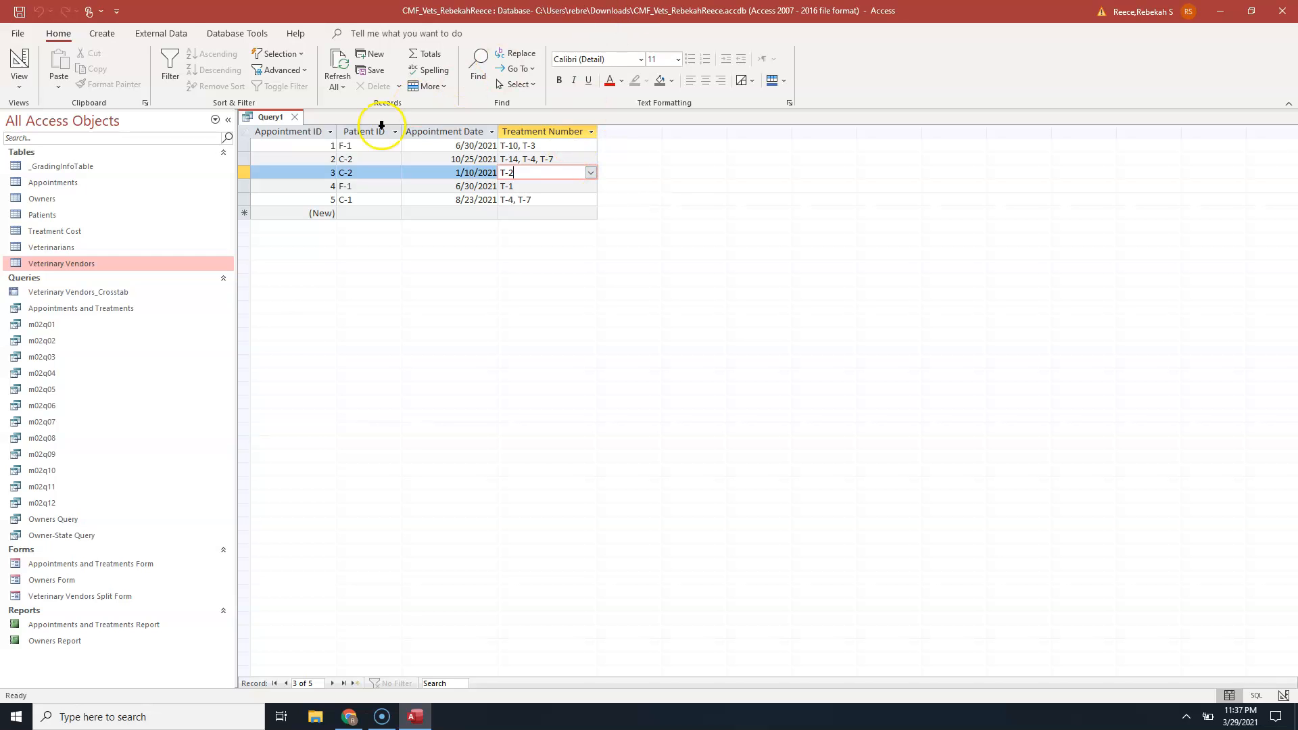
# Return to Design view, replace the Treatment Number column with Treatment Number.Value, and run the query.
pyautogui.click(24, 58)
pyautogui.click(25, 58)
pyautogui.click(24, 58)
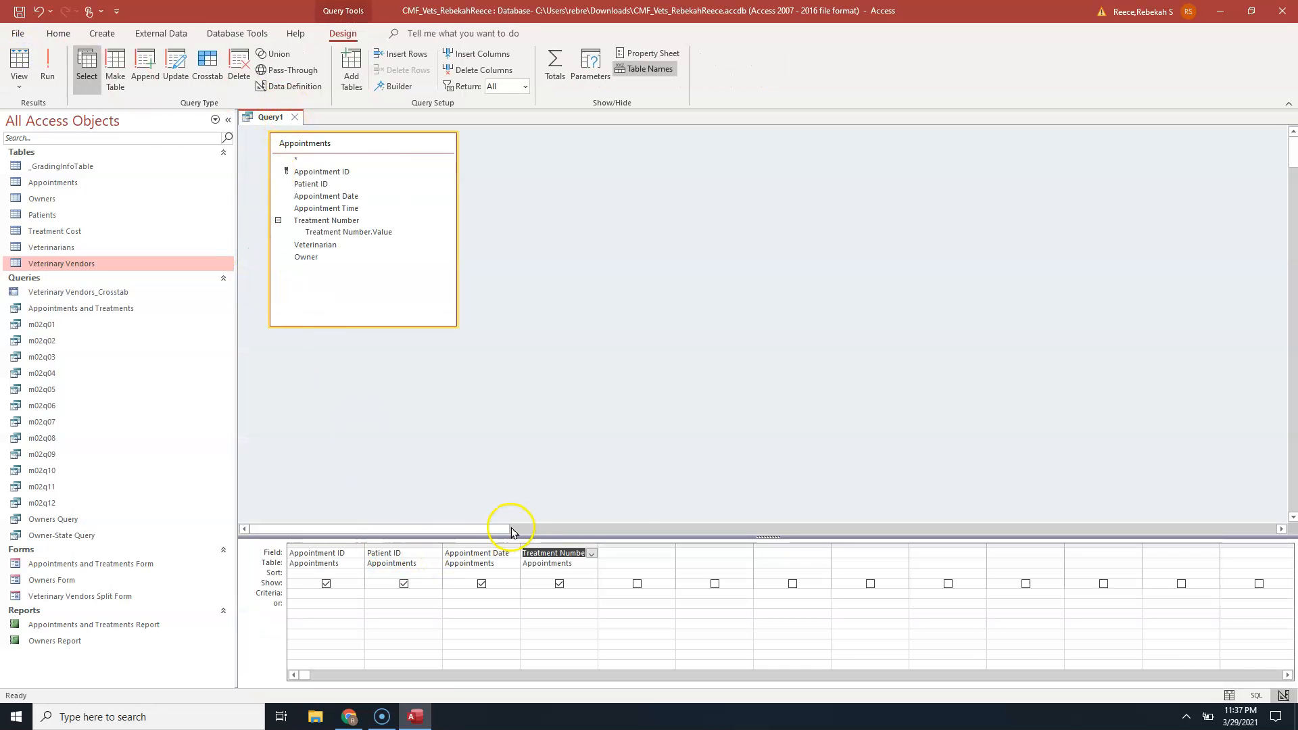
pyautogui.click(592, 554)
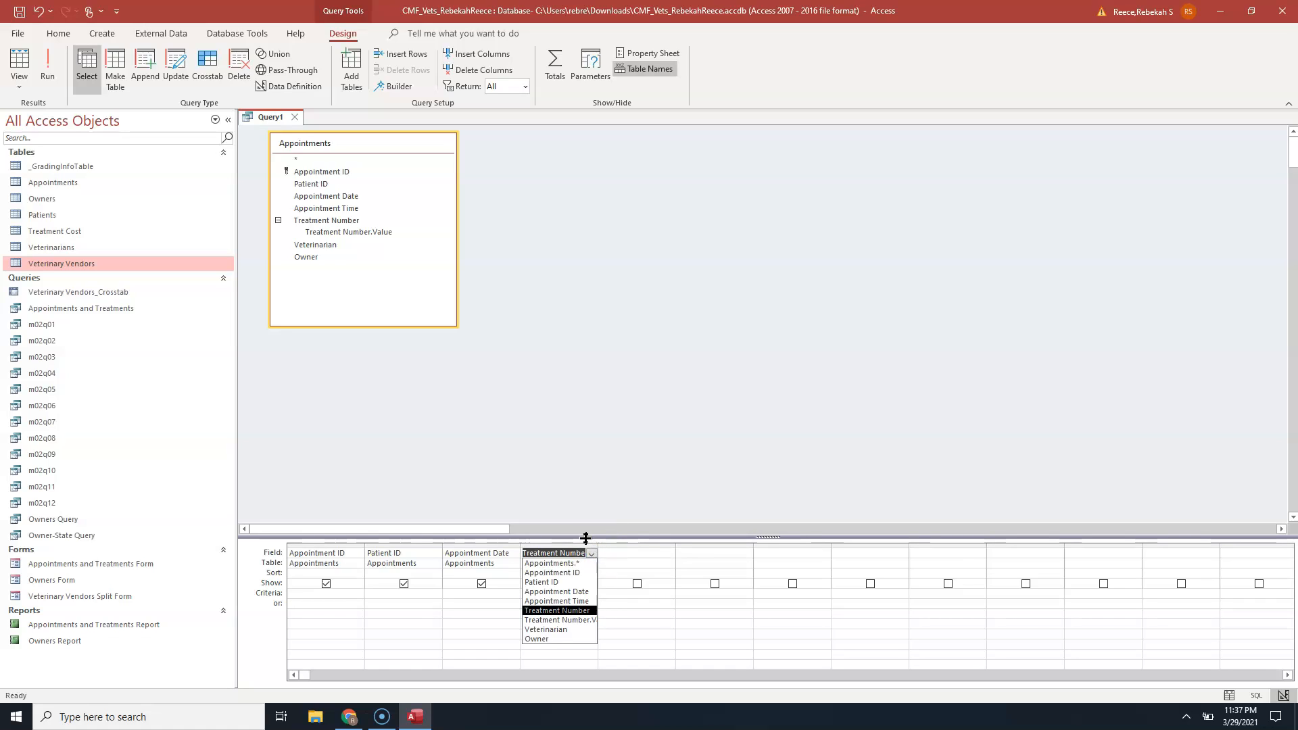
pyautogui.click(580, 547)
pyautogui.click(573, 545)
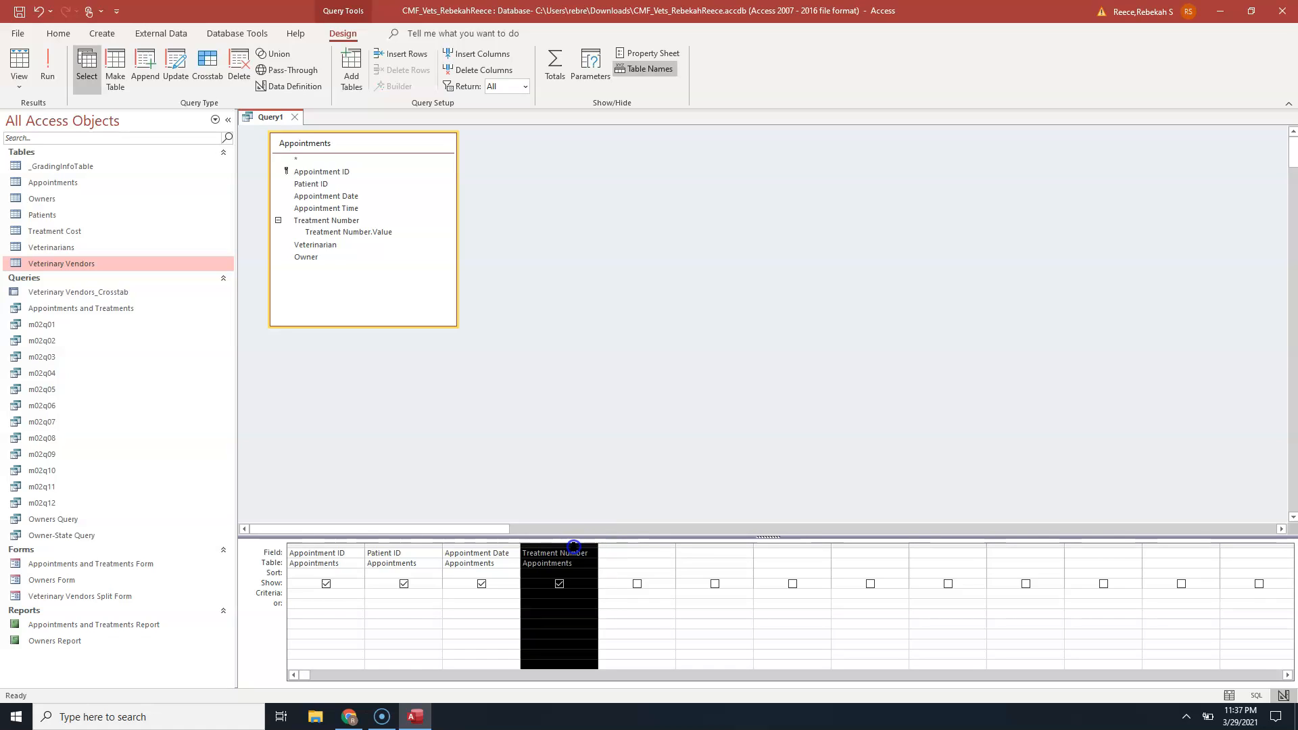
pyautogui.press('Delete')
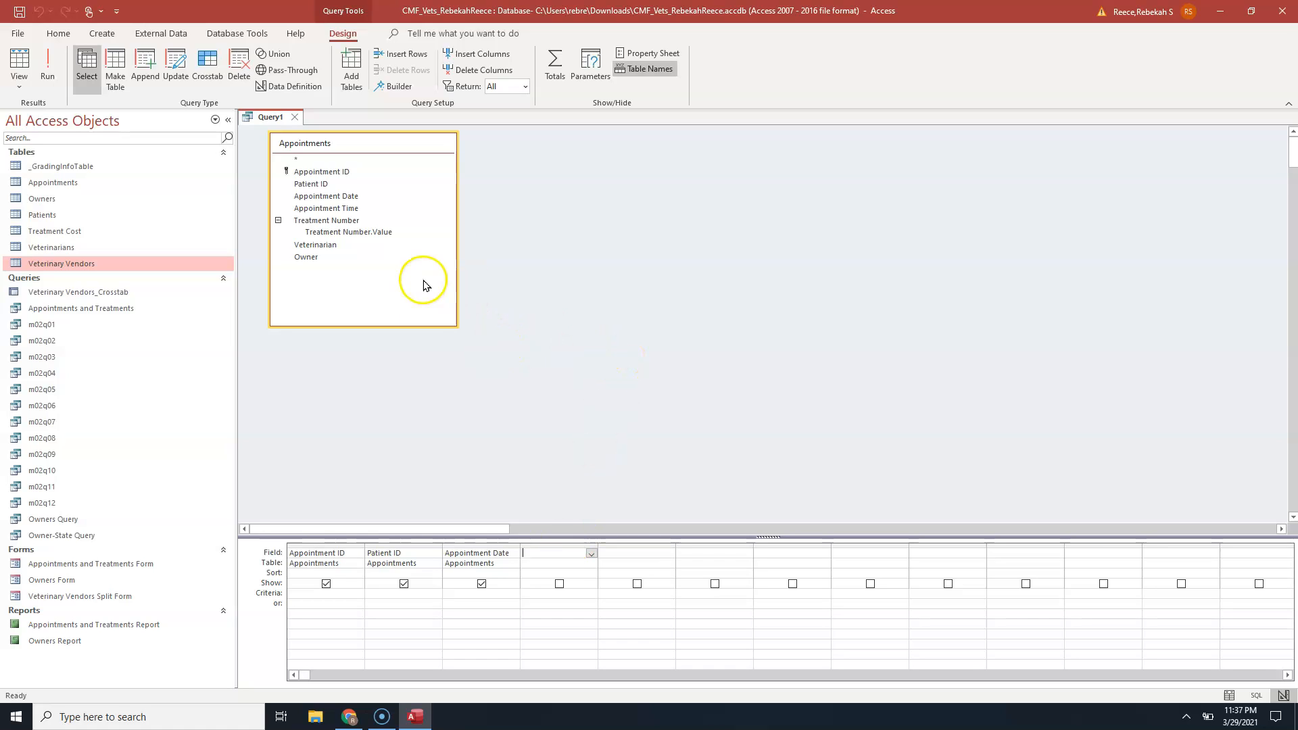
pyautogui.click(394, 233)
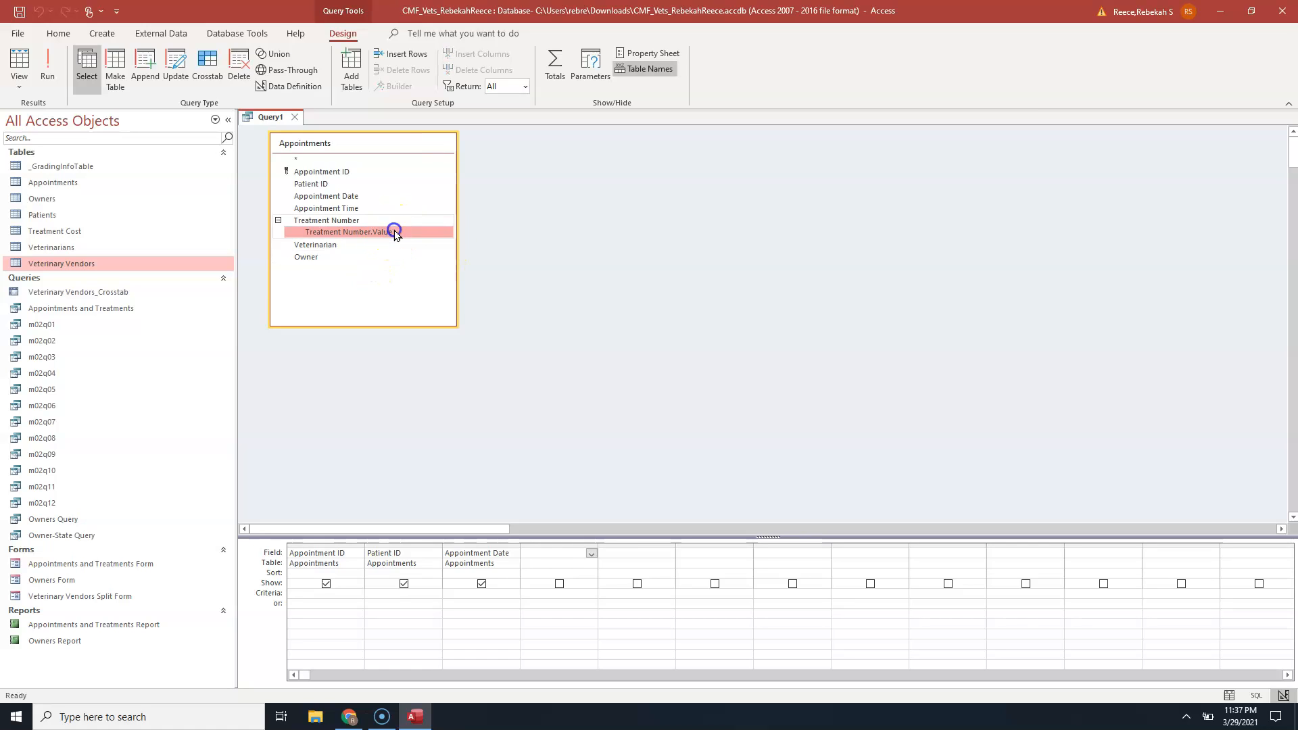
pyautogui.doubleClick(395, 232)
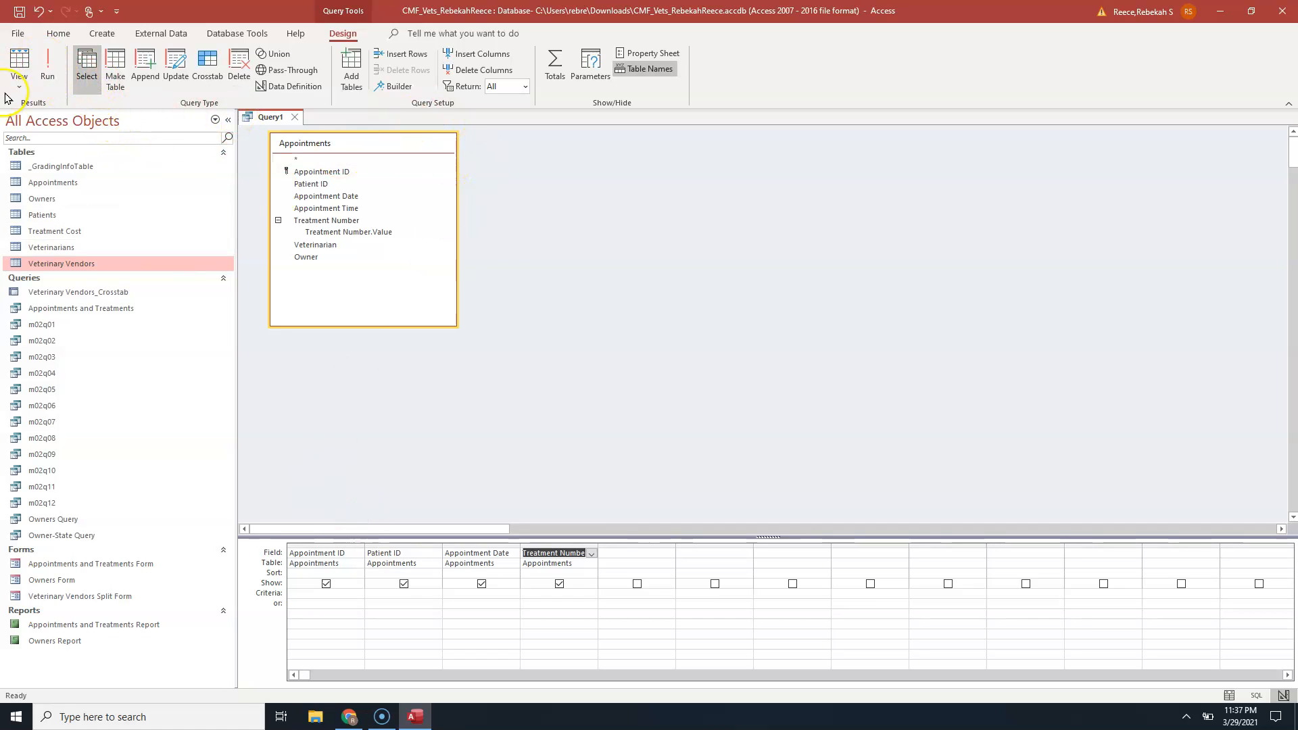
pyautogui.click(46, 71)
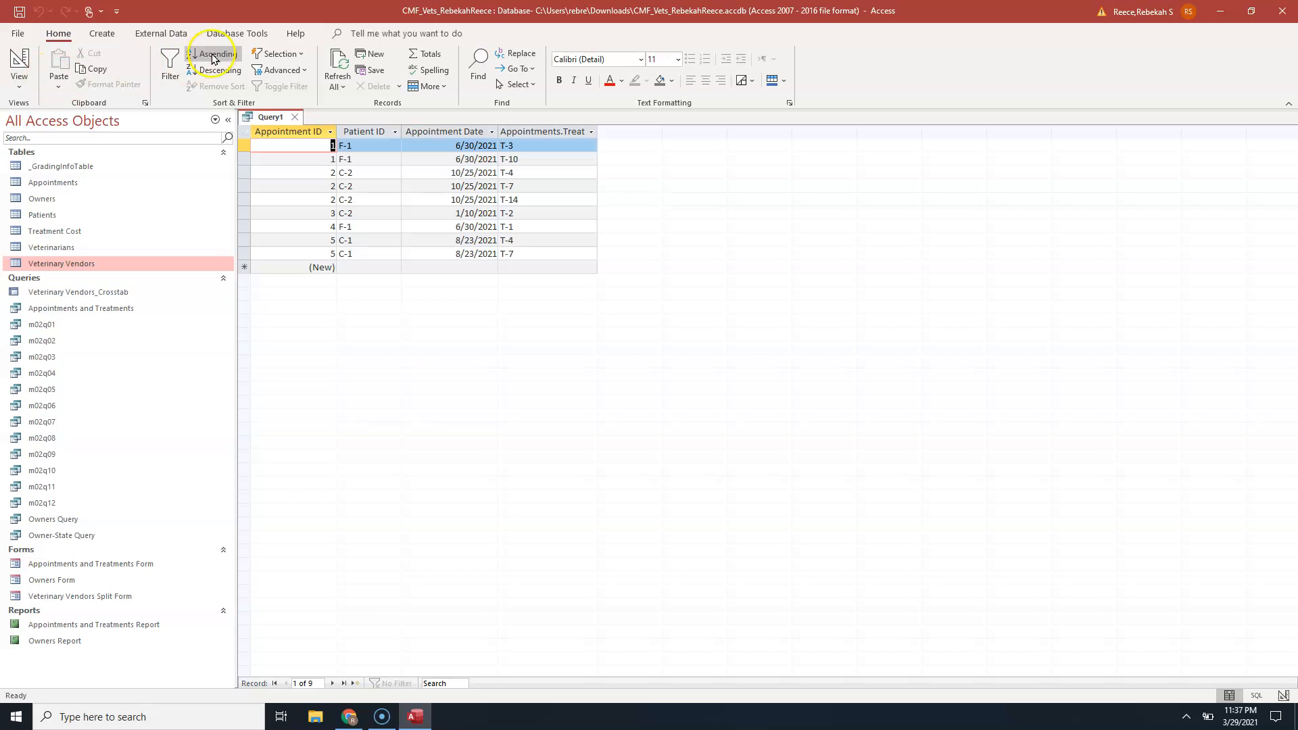
# Examine the two result rows for appointment 1 and the Appointment Date column.
pyautogui.click(244, 149)
pyautogui.moveTo(244, 149); pyautogui.dragTo(238, 157)
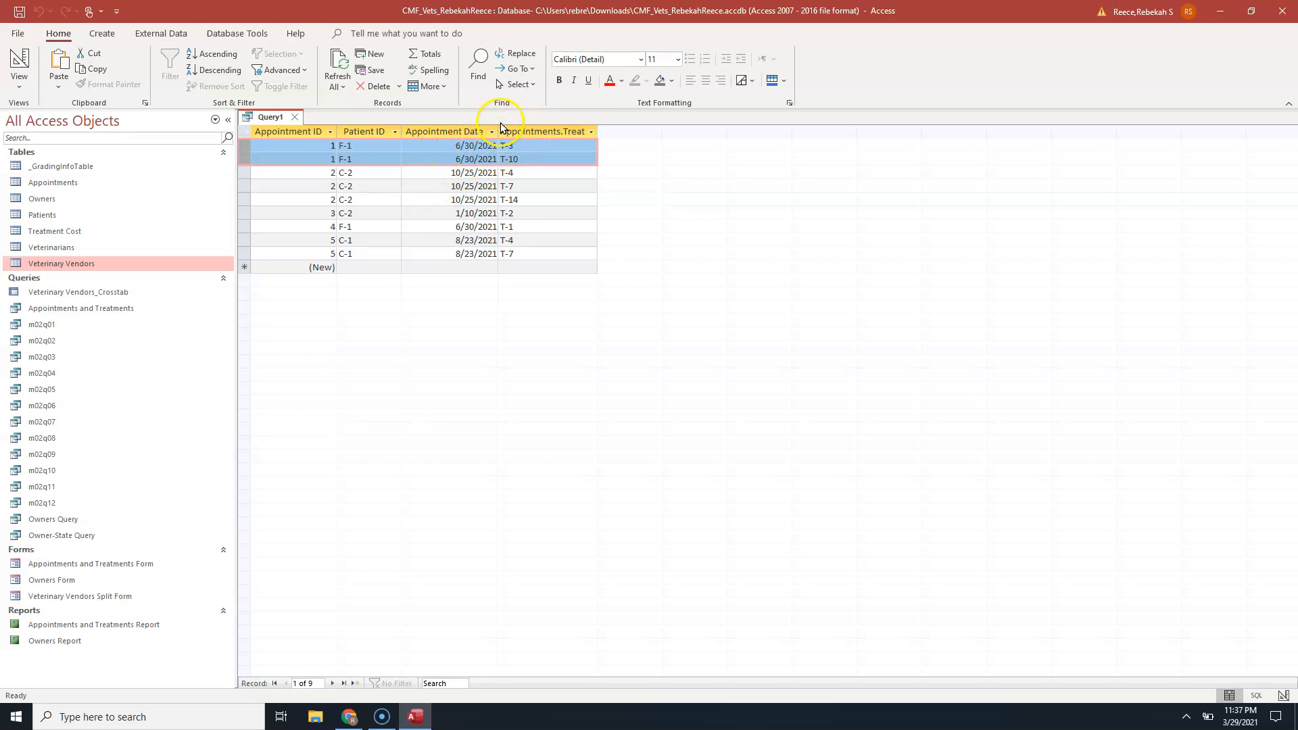
pyautogui.click(473, 131)
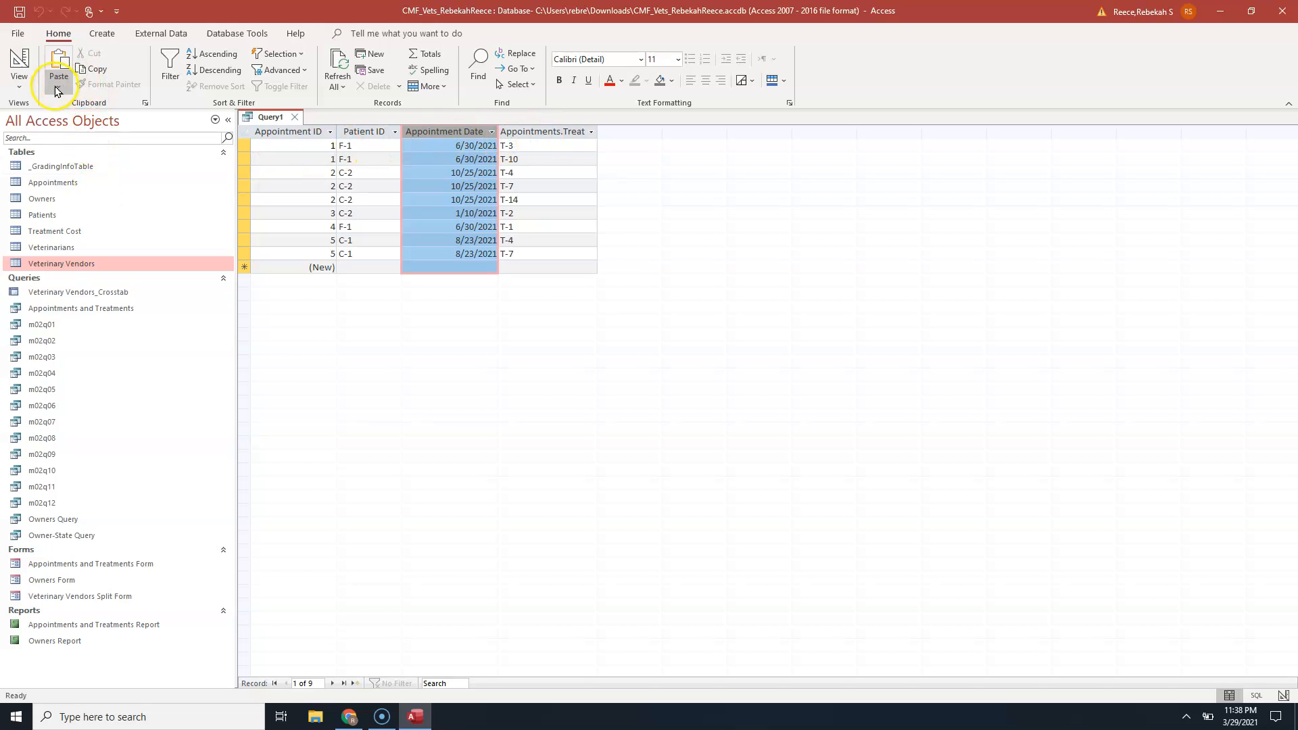
# Try to run the query with Treatment Number.Value hidden from the results and sorted in ascending order.
pyautogui.click(24, 54)
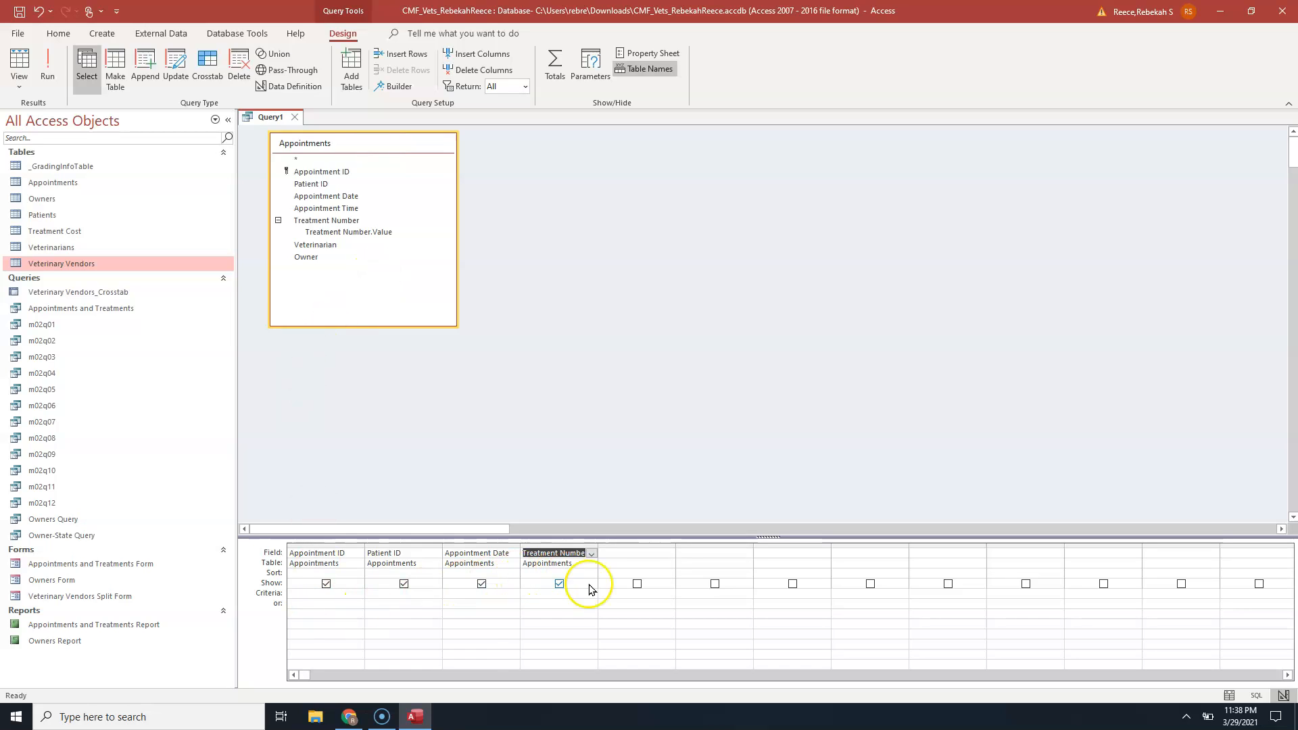
pyautogui.click(561, 584)
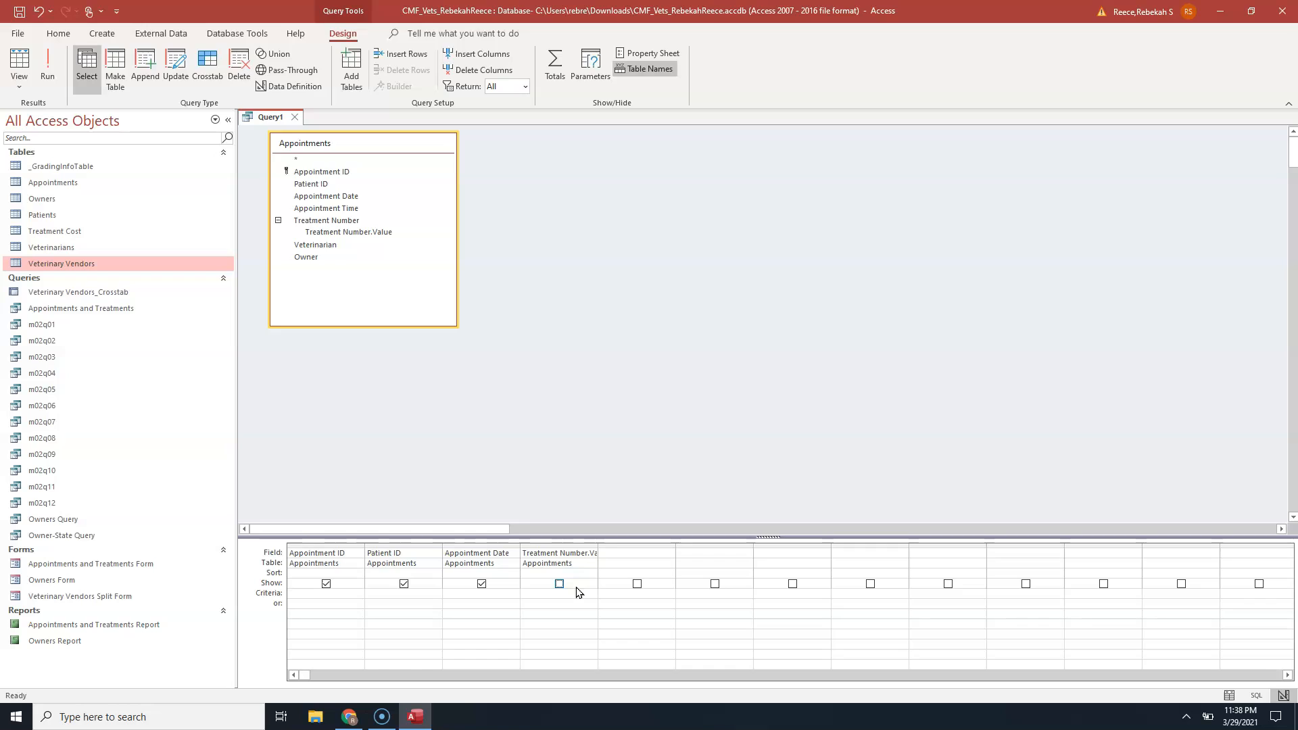
pyautogui.click(592, 574)
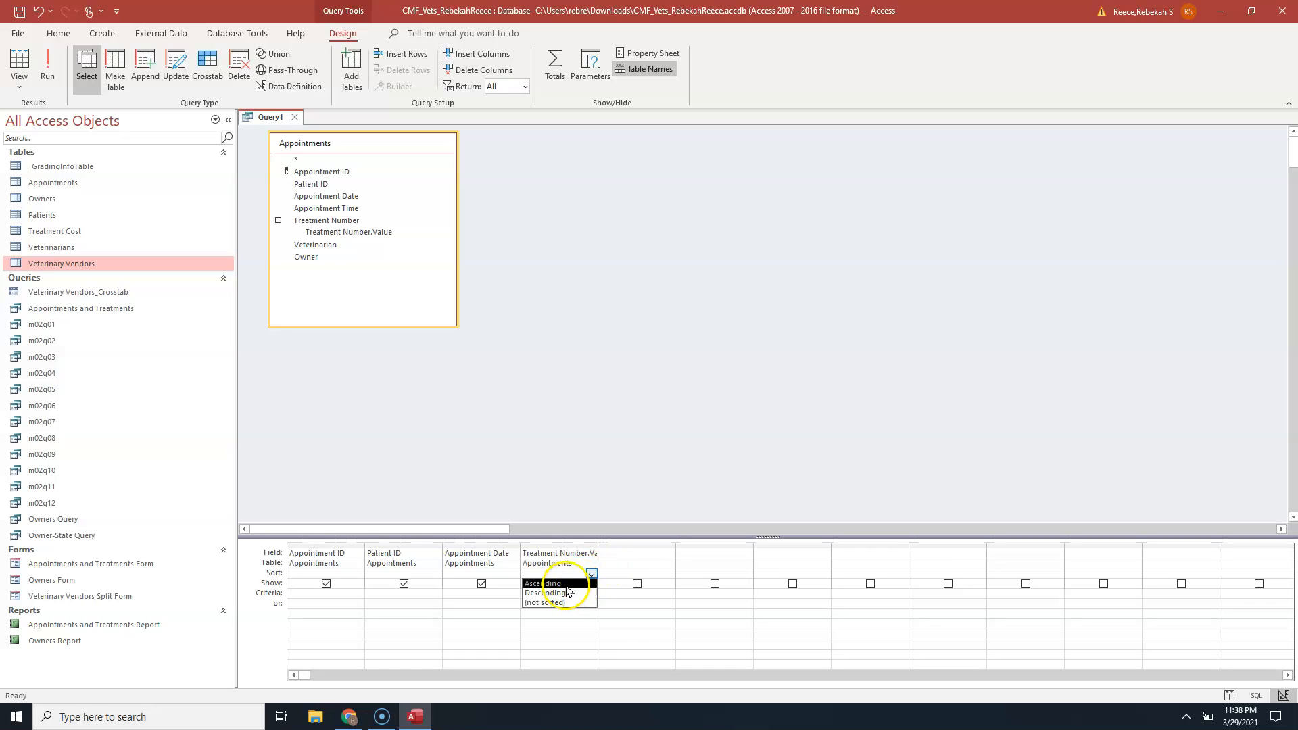
pyautogui.click(568, 584)
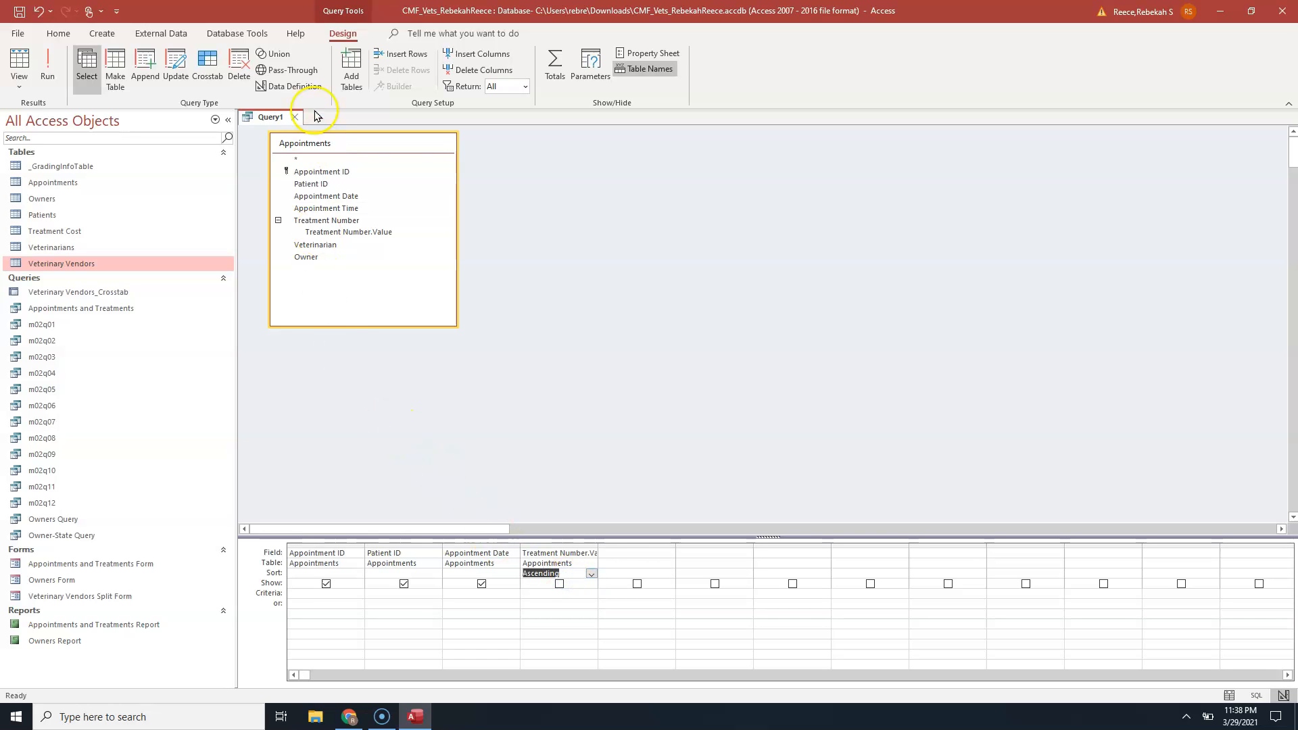
pyautogui.click(50, 66)
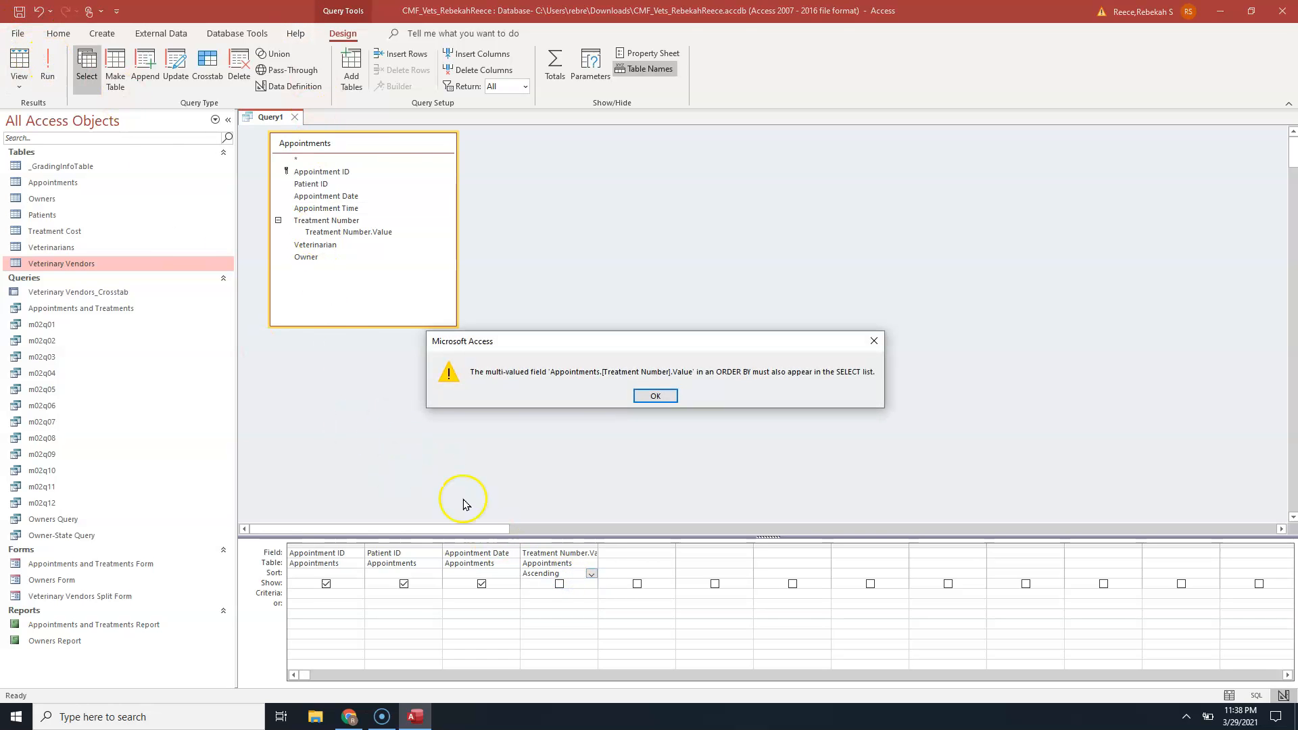
pyautogui.click(656, 396)
# Show the Treatment Number.Value field in the results again and rerun the query.
pyautogui.click(465, 608)
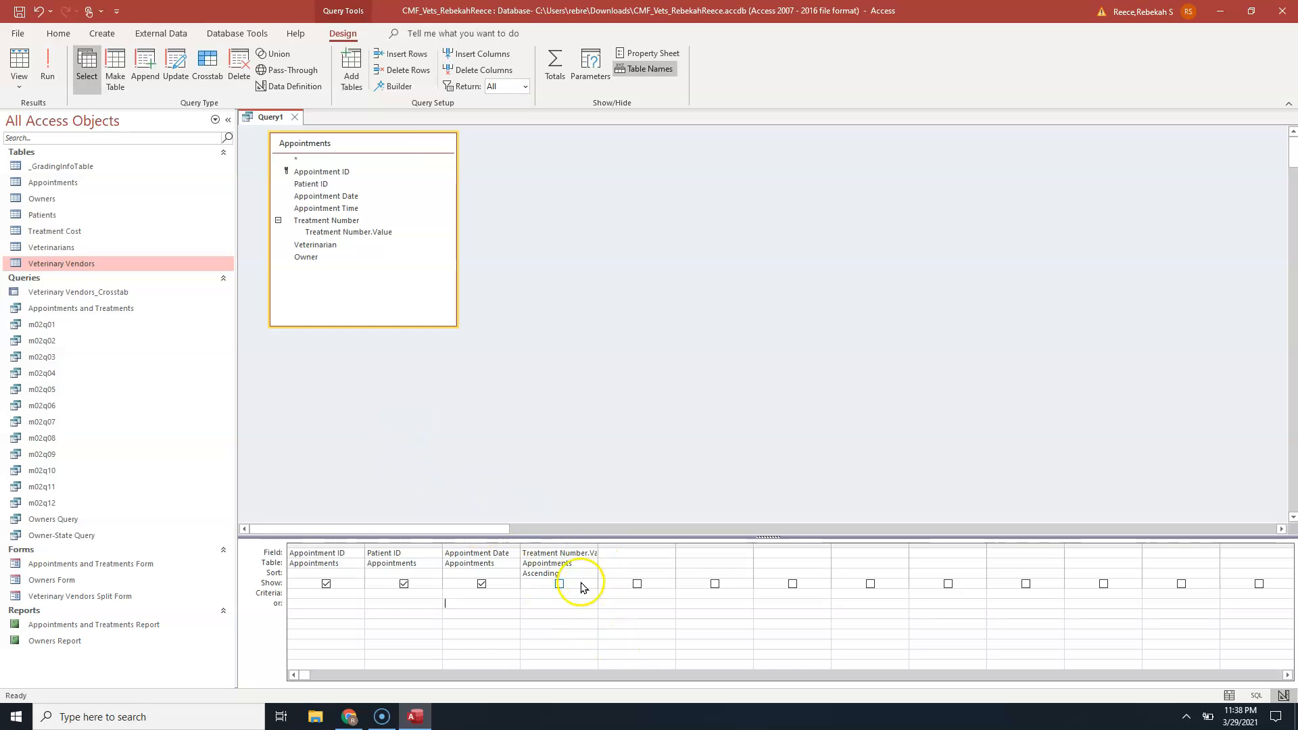
pyautogui.click(560, 583)
pyautogui.click(50, 54)
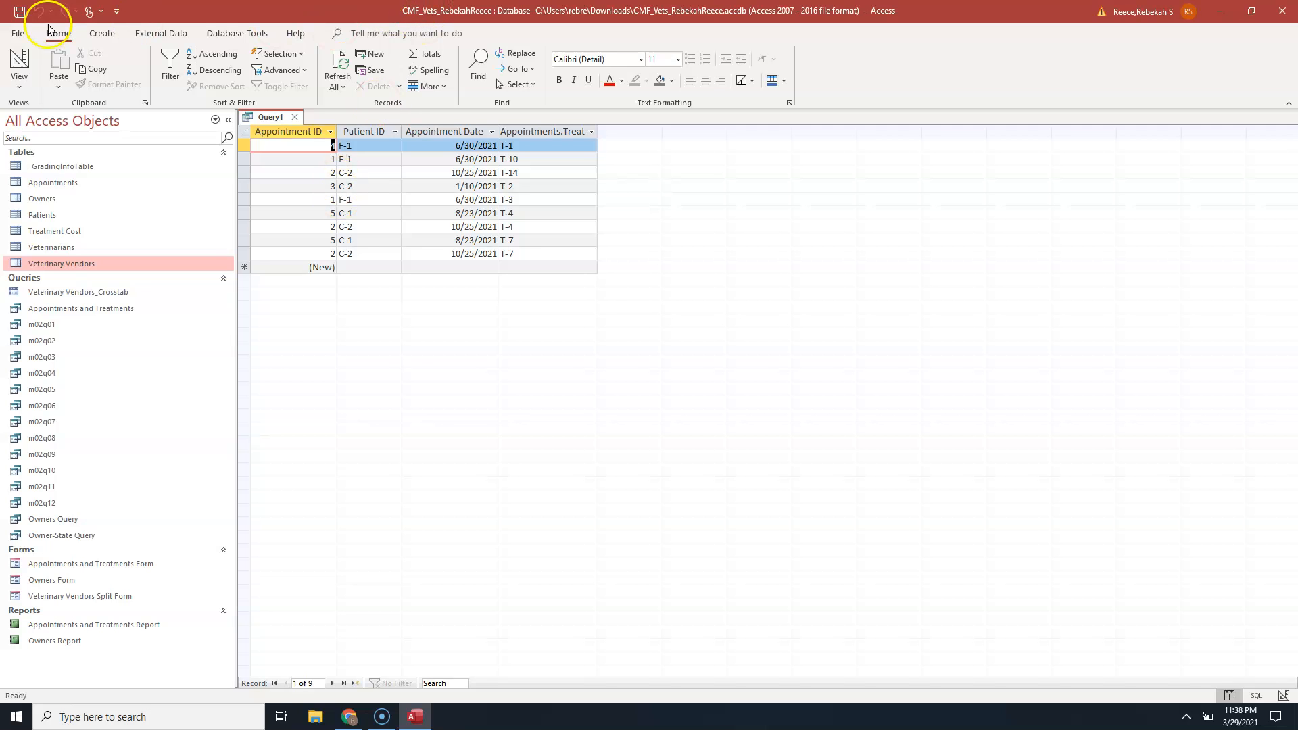
# Remove the sort from the Treatment Number.Value column, change its field to Treatment Number, and run the query.
pyautogui.click(19, 62)
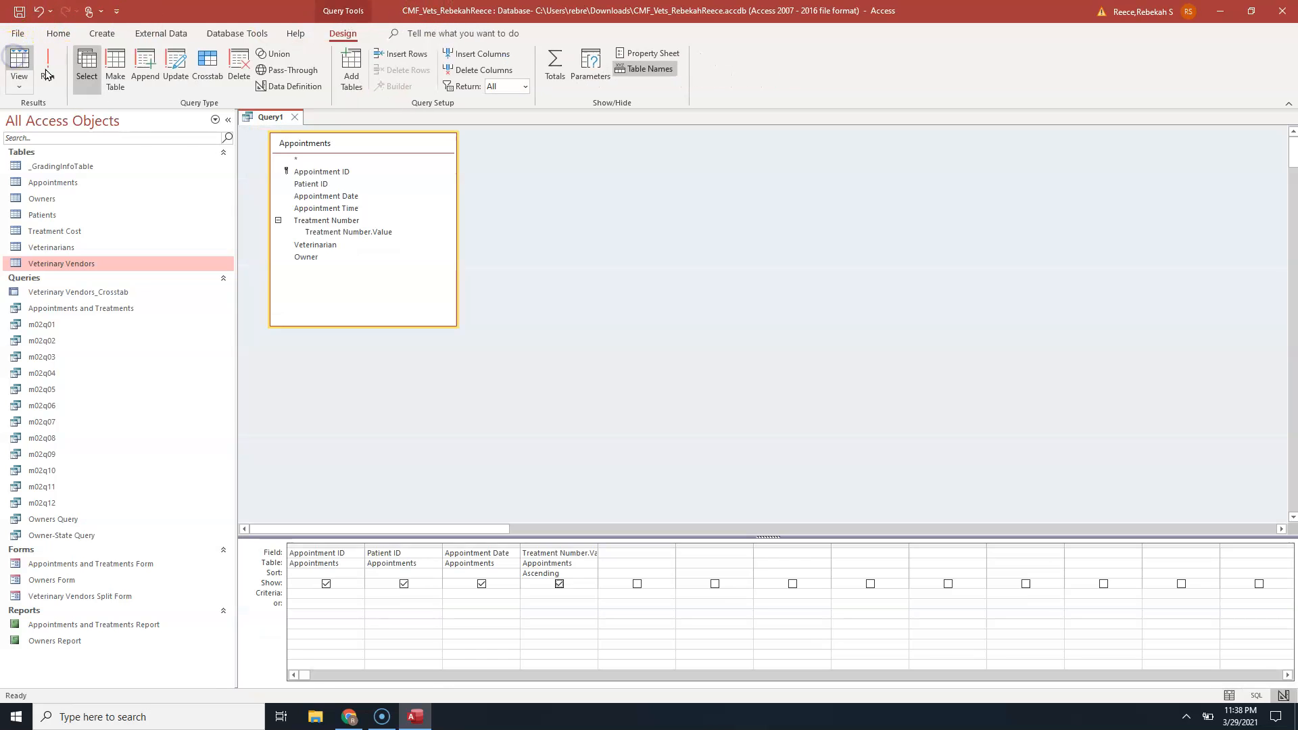
pyautogui.click(564, 574)
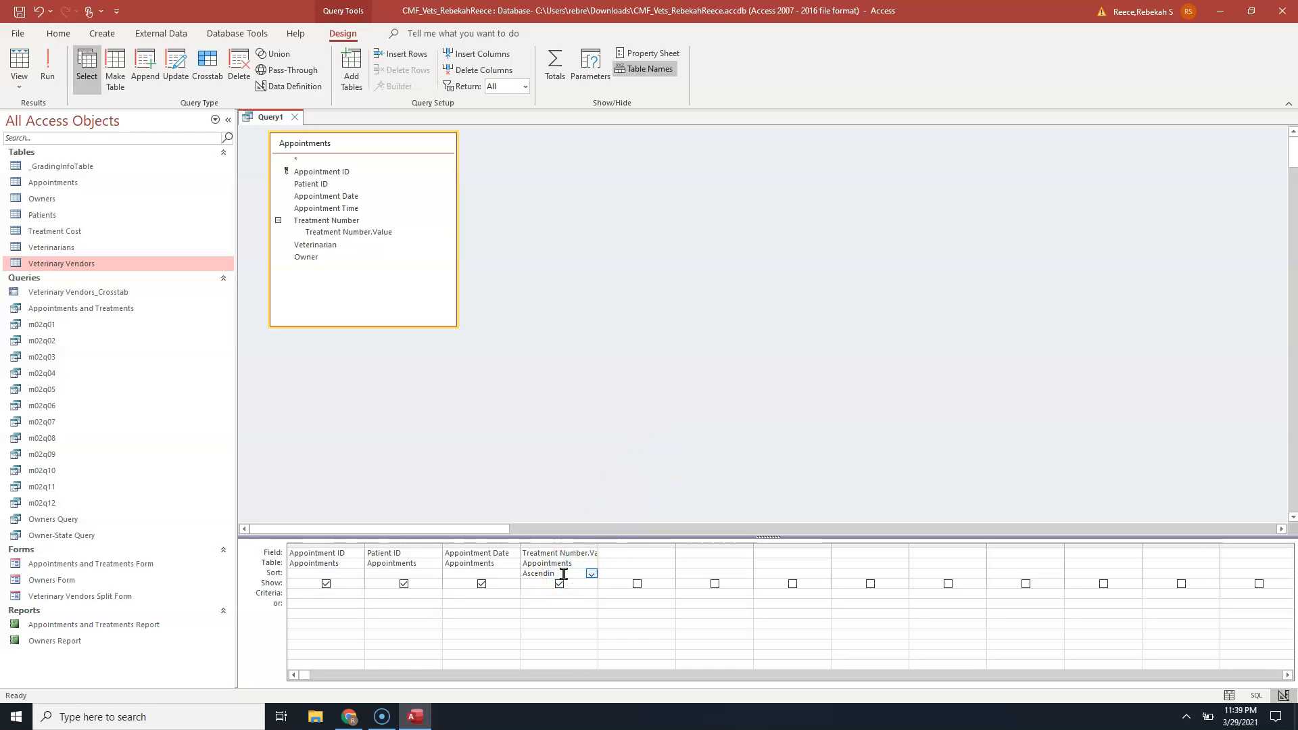
pyautogui.click(591, 574)
pyautogui.click(564, 604)
pyautogui.click(586, 550)
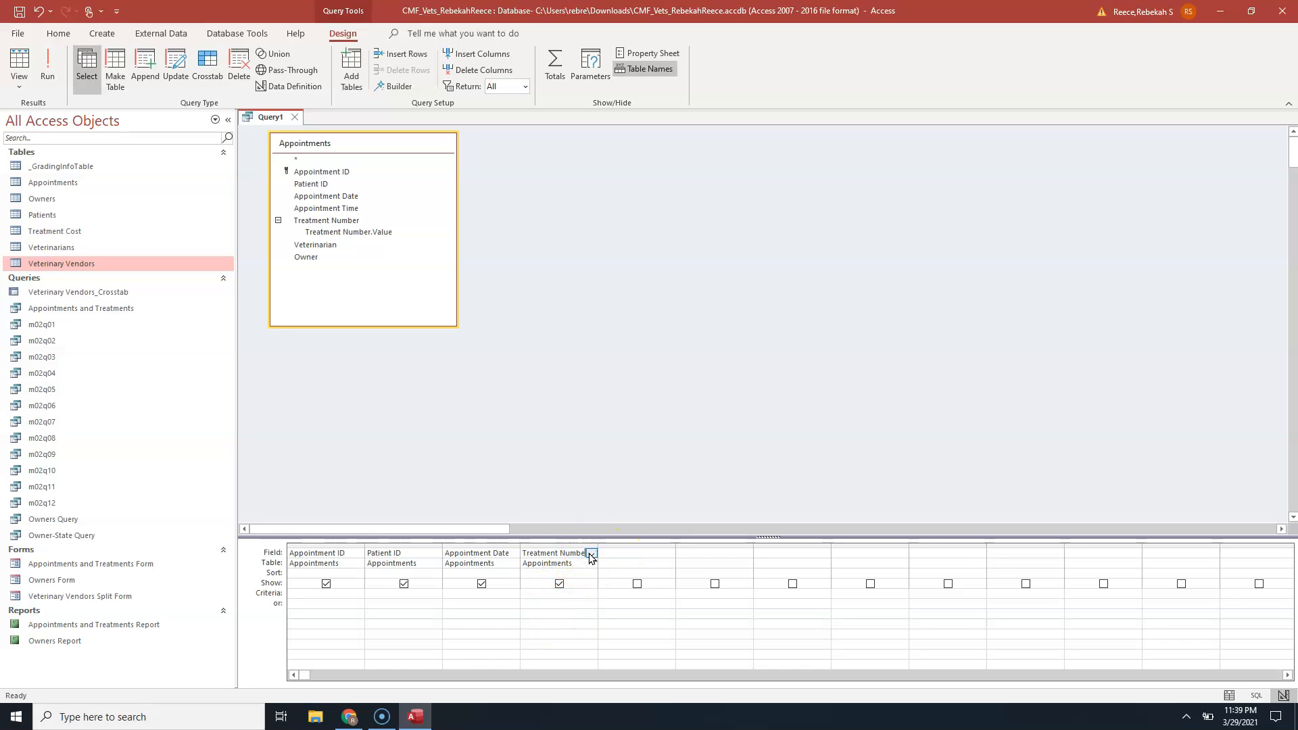
pyautogui.click(591, 553)
pyautogui.click(557, 611)
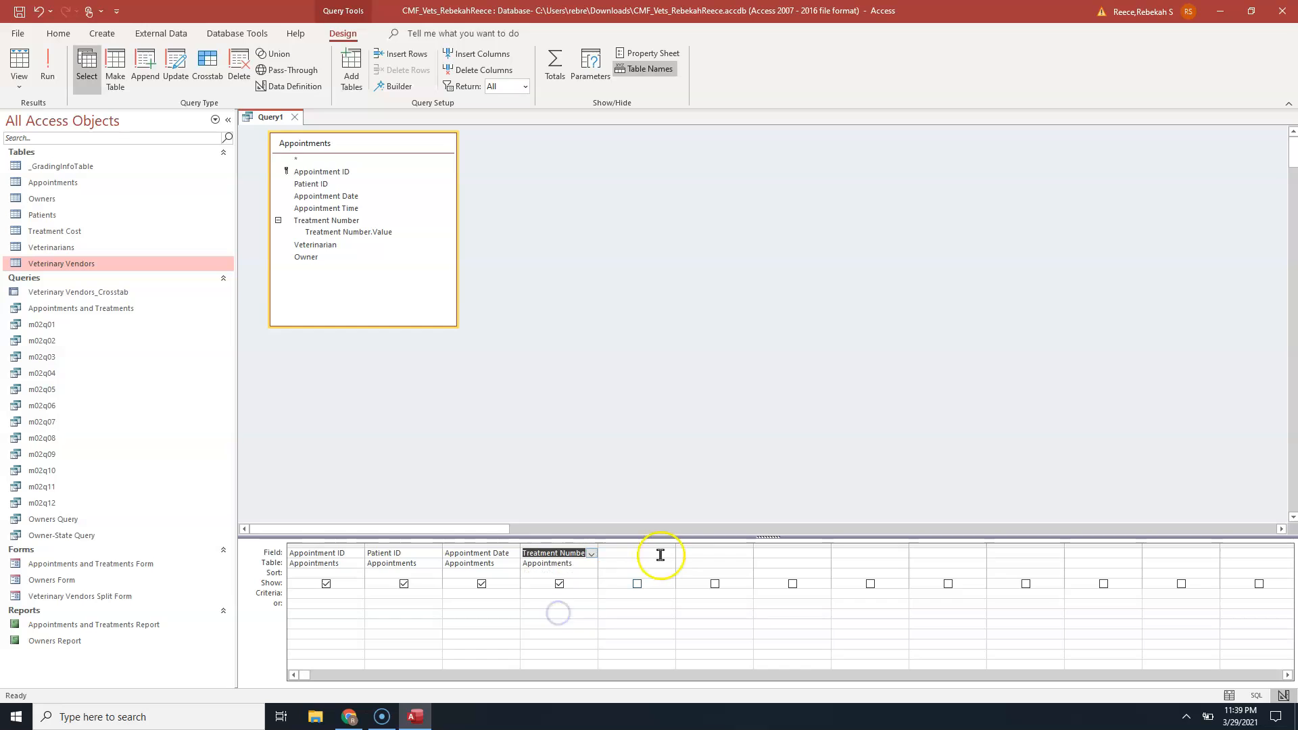
pyautogui.click(47, 64)
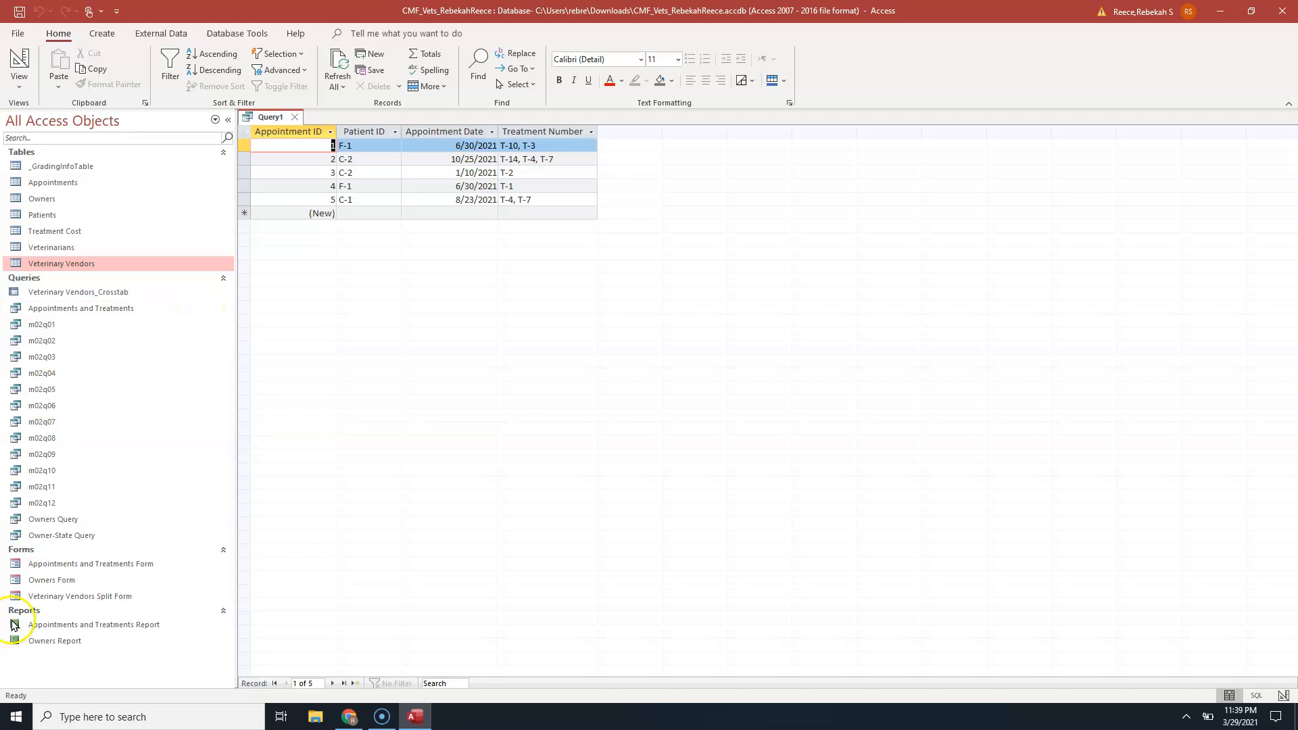
# Save the current query object under the name m03q01.
pyautogui.click(18, 33)
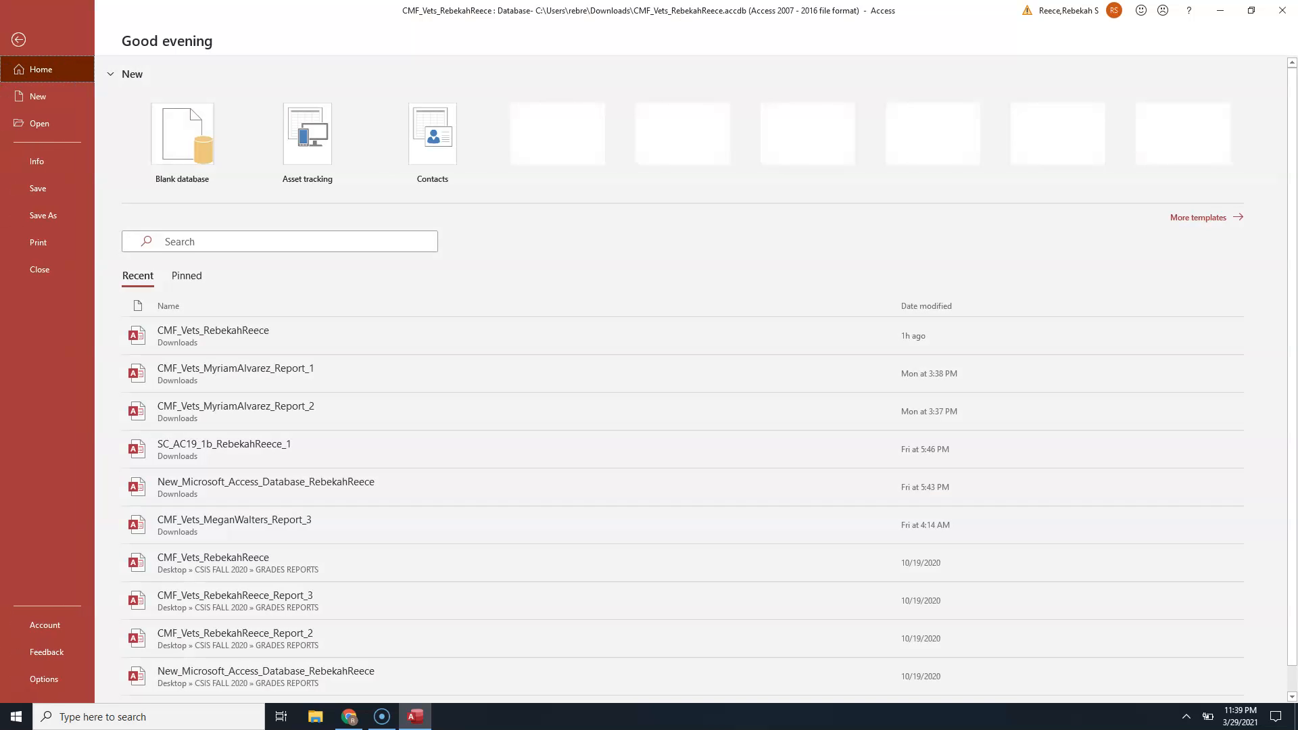
pyautogui.click(71, 216)
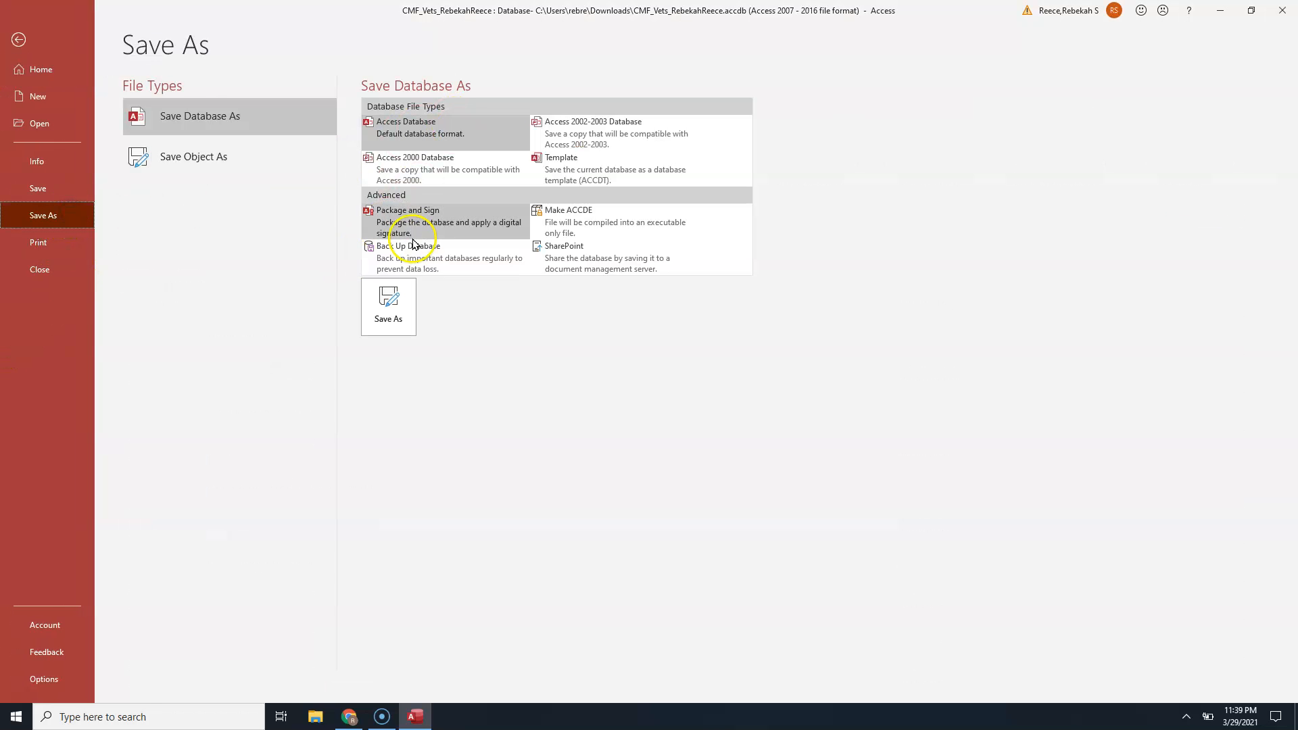
pyautogui.click(458, 186)
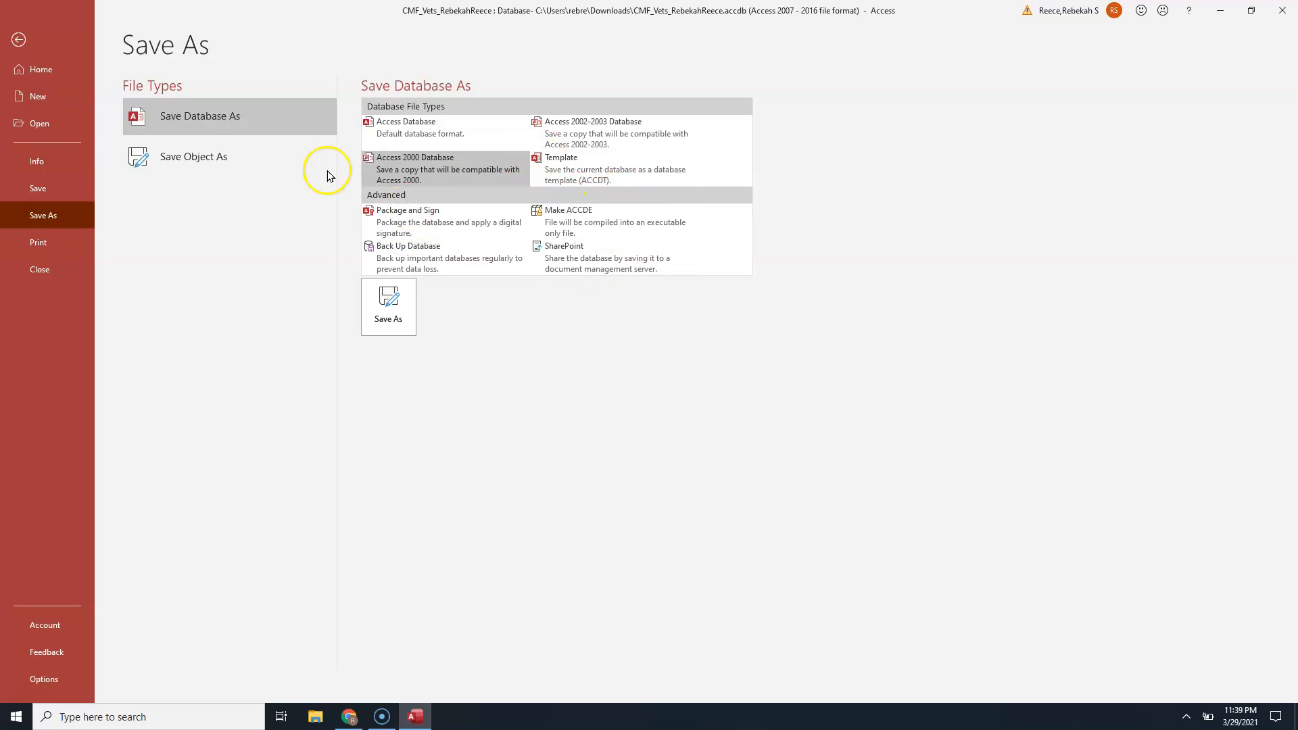
pyautogui.click(255, 144)
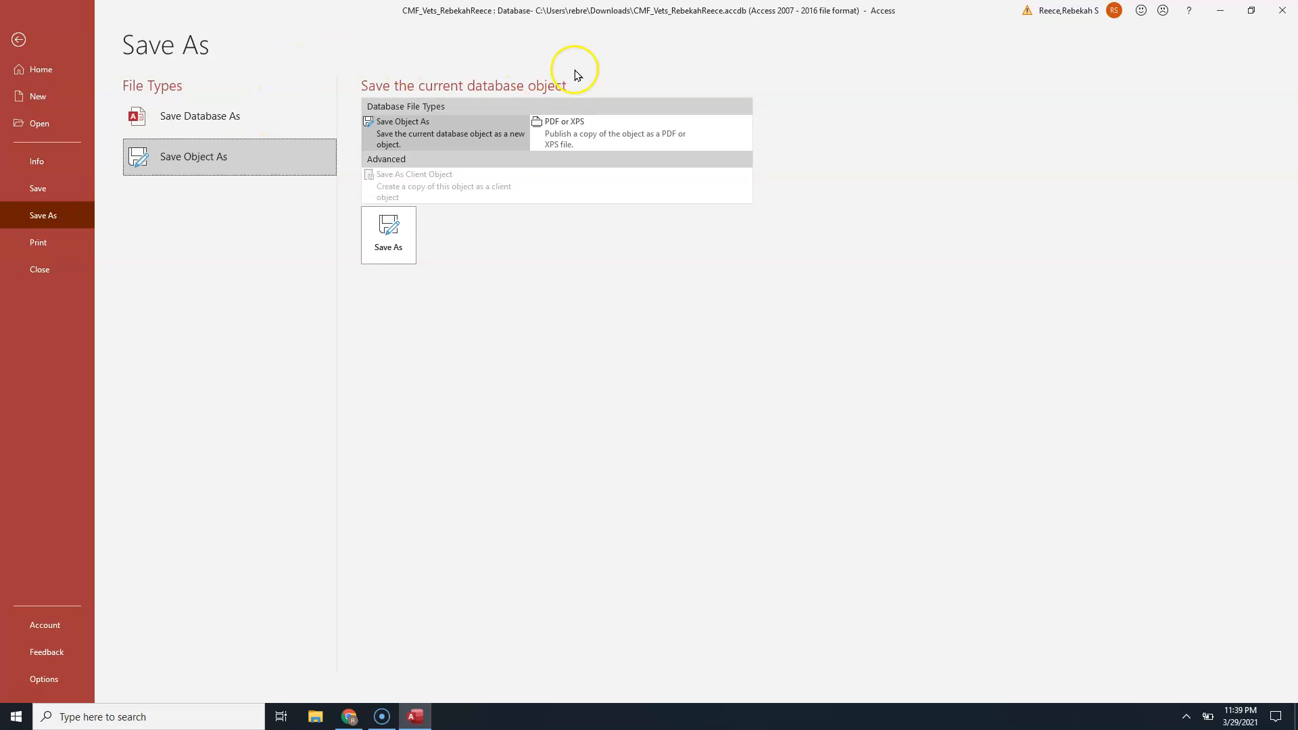
pyautogui.click(387, 227)
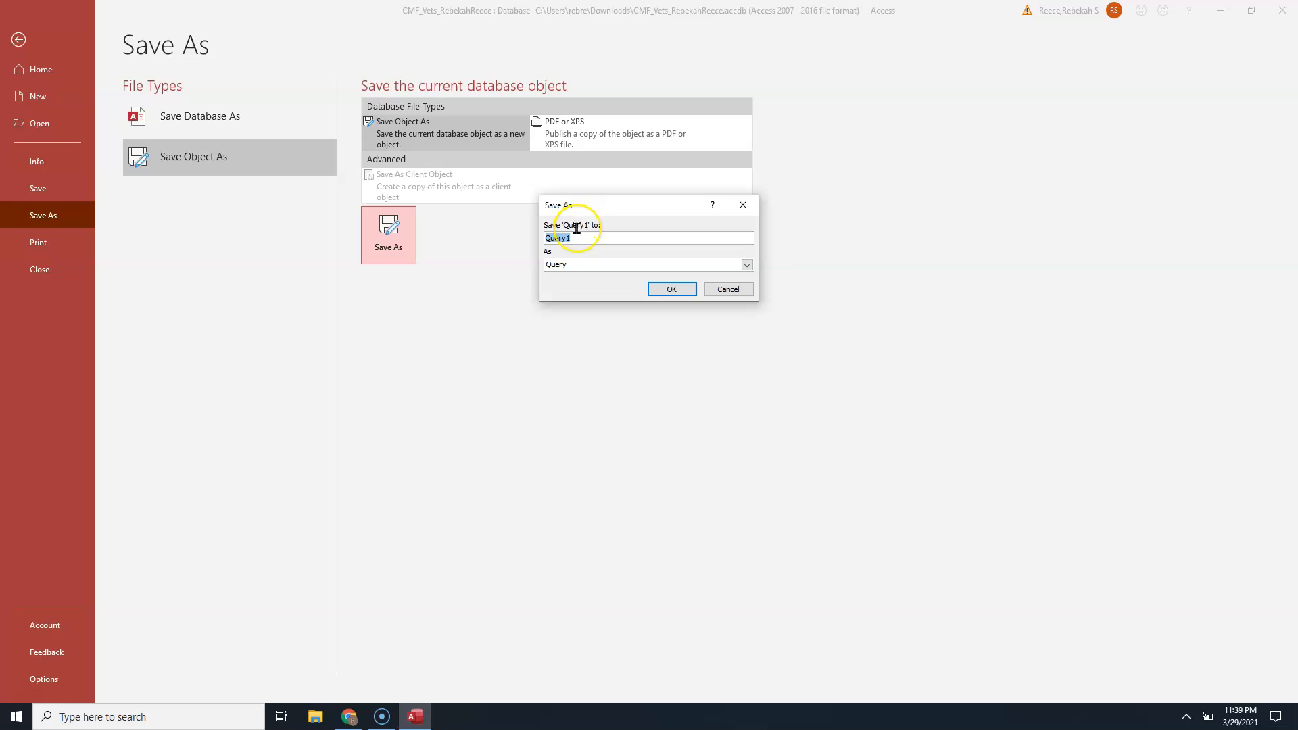
pyautogui.write('m03q01')
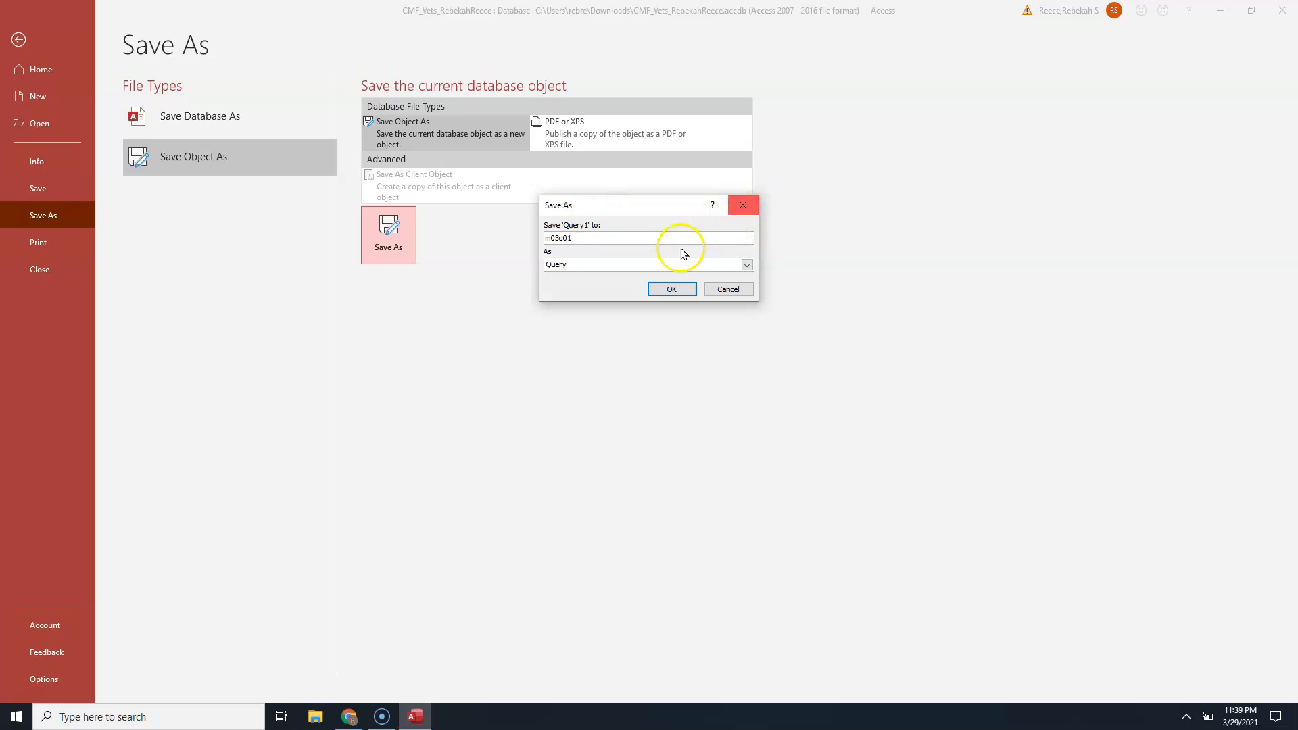
pyautogui.click(665, 291)
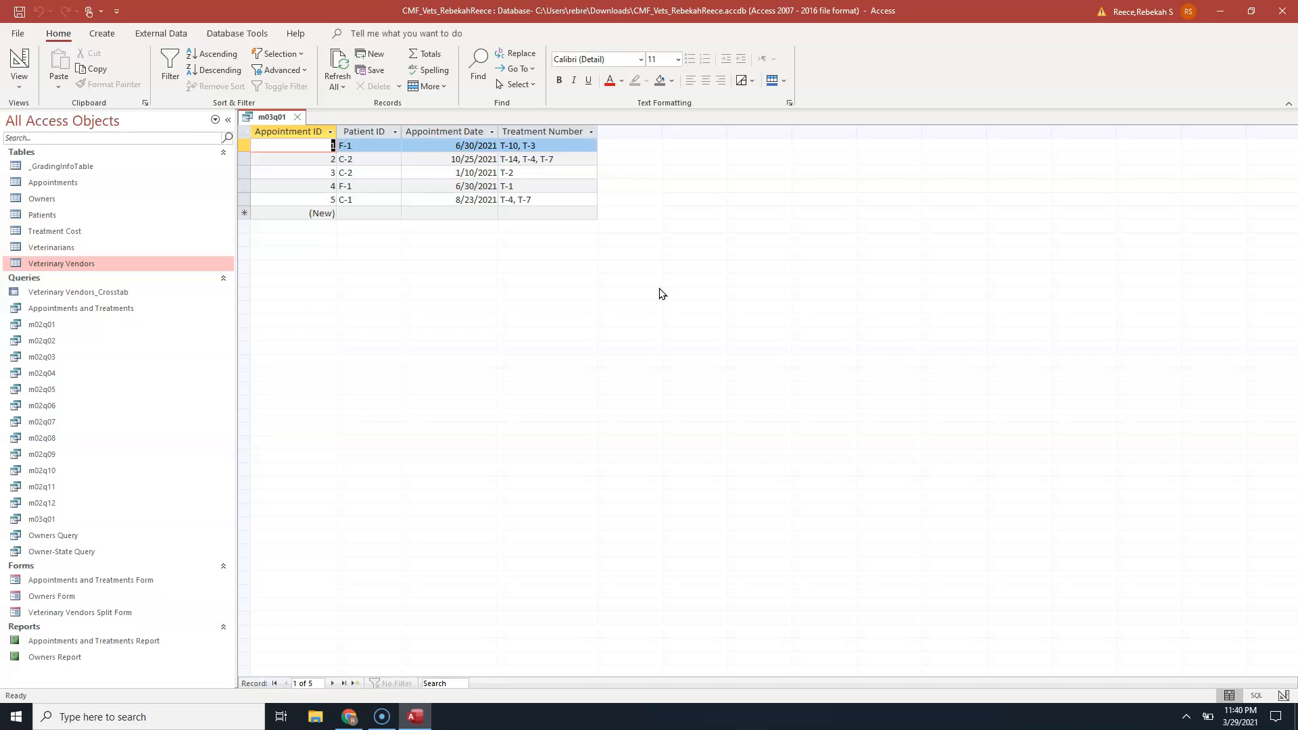
# In the query design, change the Treatment Number column's field to Treatment Number.Value and run the query.
pyautogui.click(16, 65)
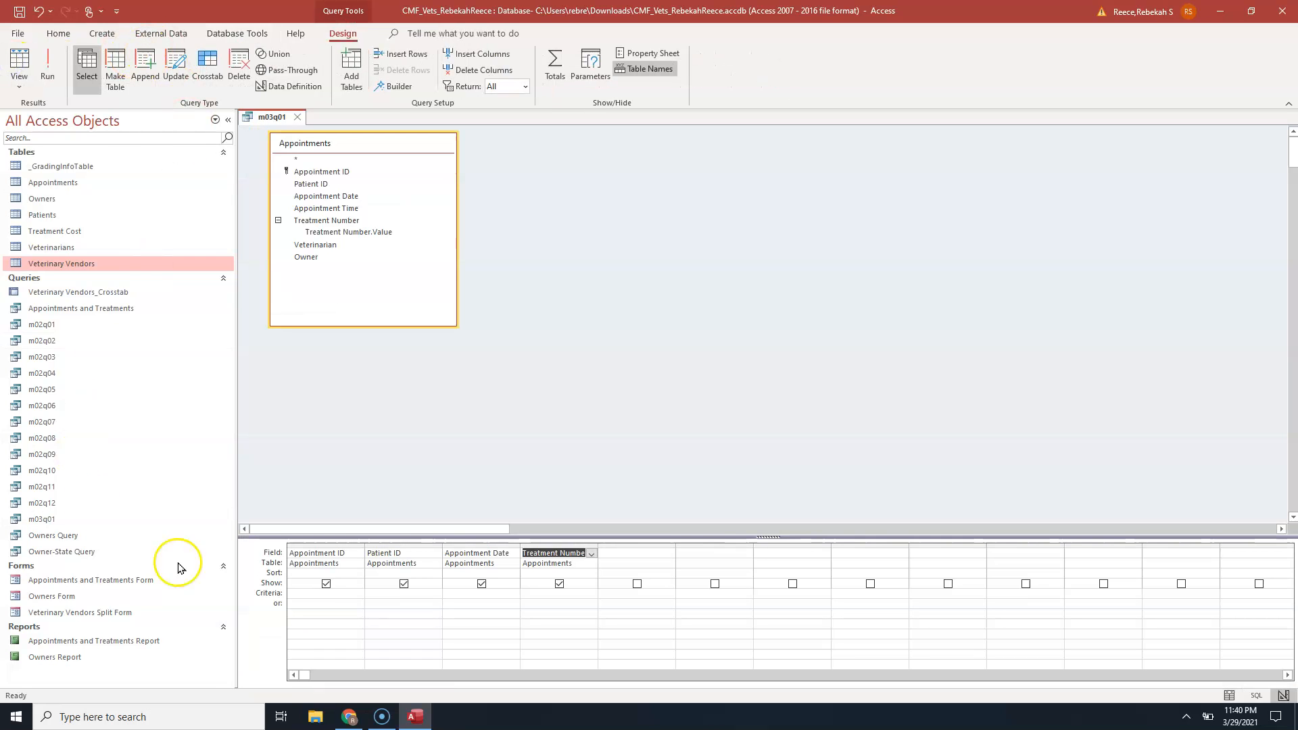
pyautogui.click(592, 553)
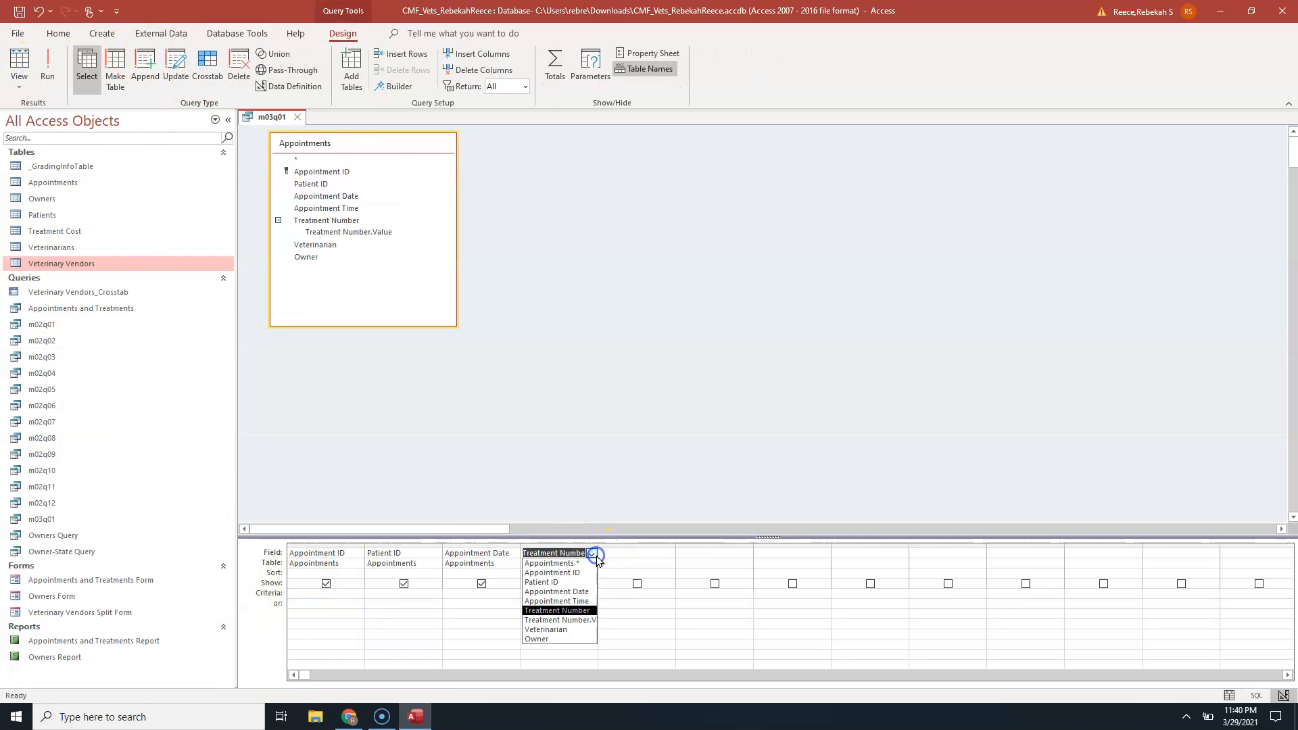
pyautogui.click(554, 619)
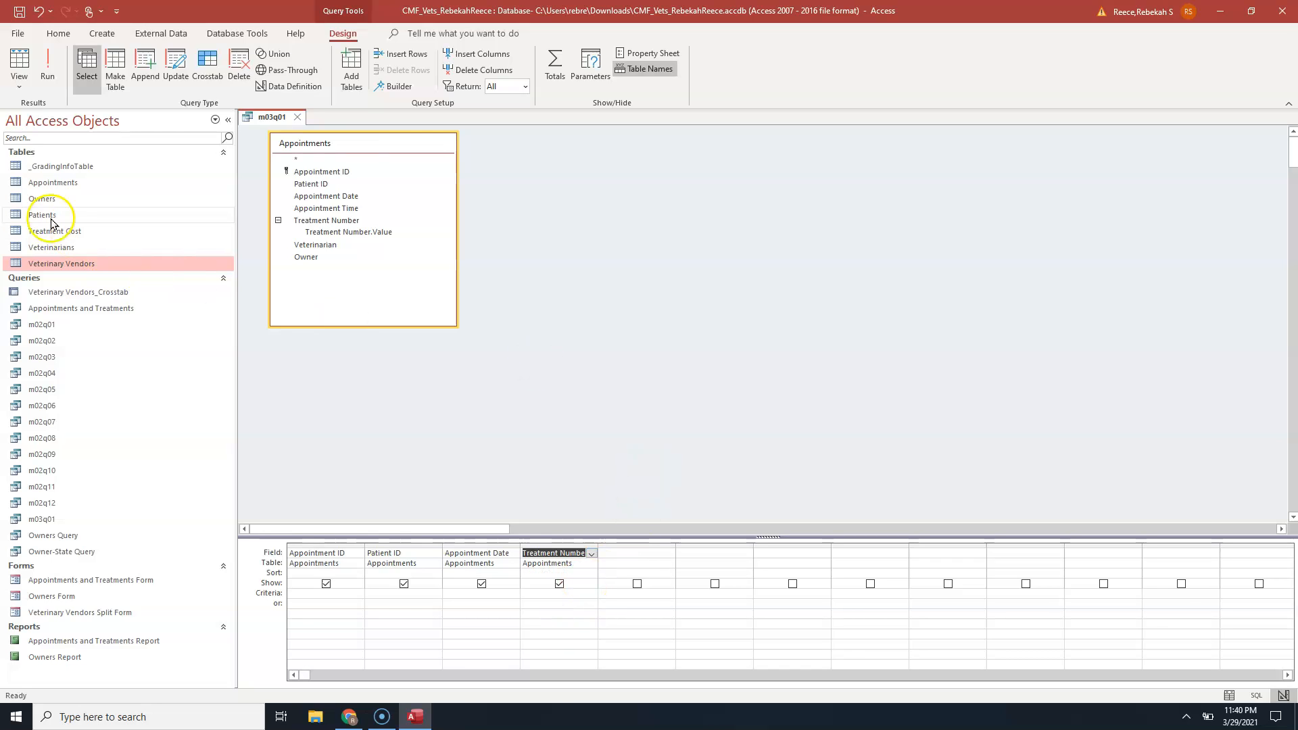
pyautogui.click(58, 52)
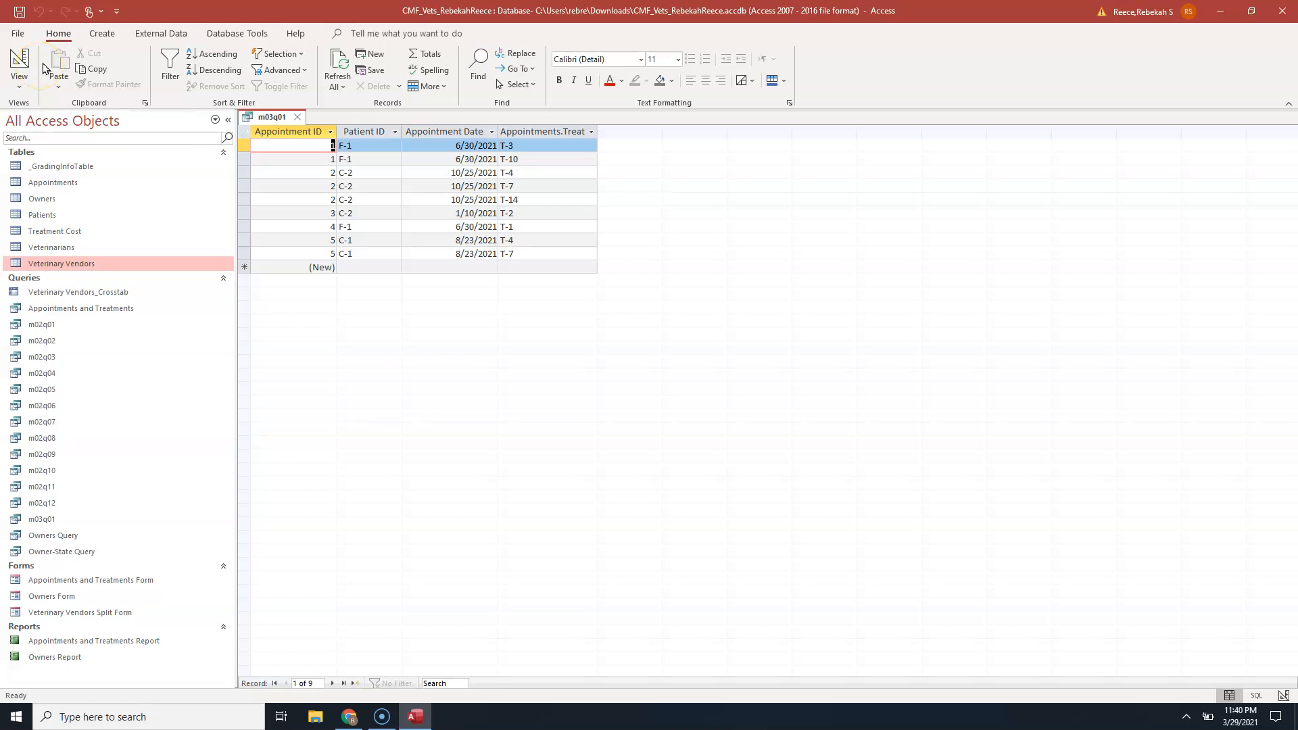
# Save the modified query as a new query object named m03q02 and close it.
pyautogui.click(21, 12)
pyautogui.click(30, 34)
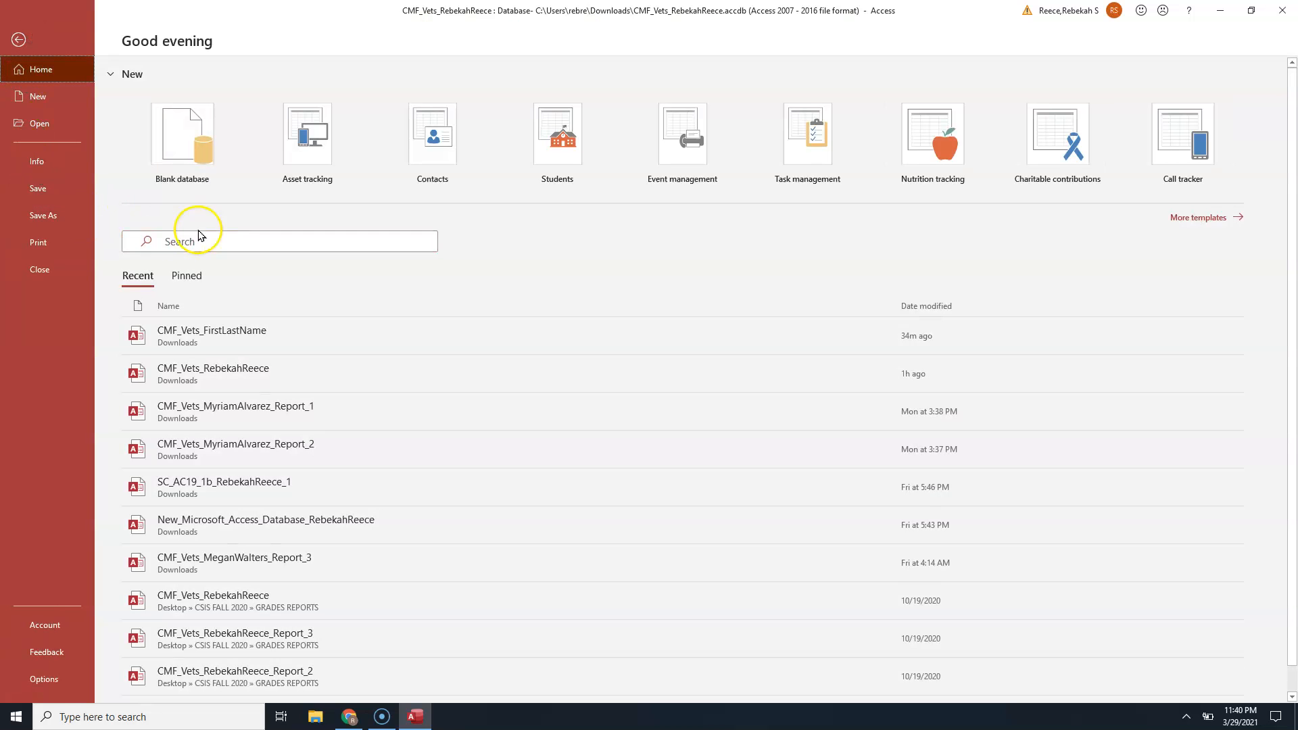
pyautogui.click(57, 215)
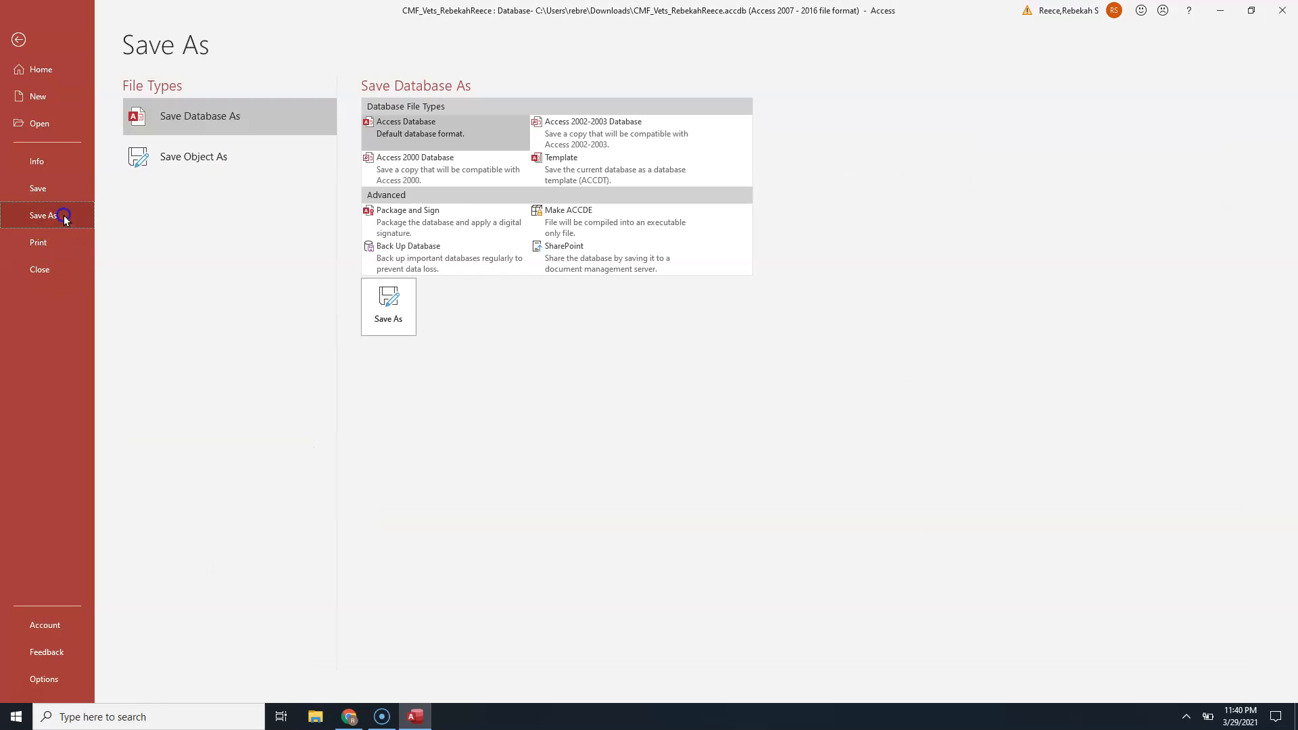
pyautogui.click(240, 166)
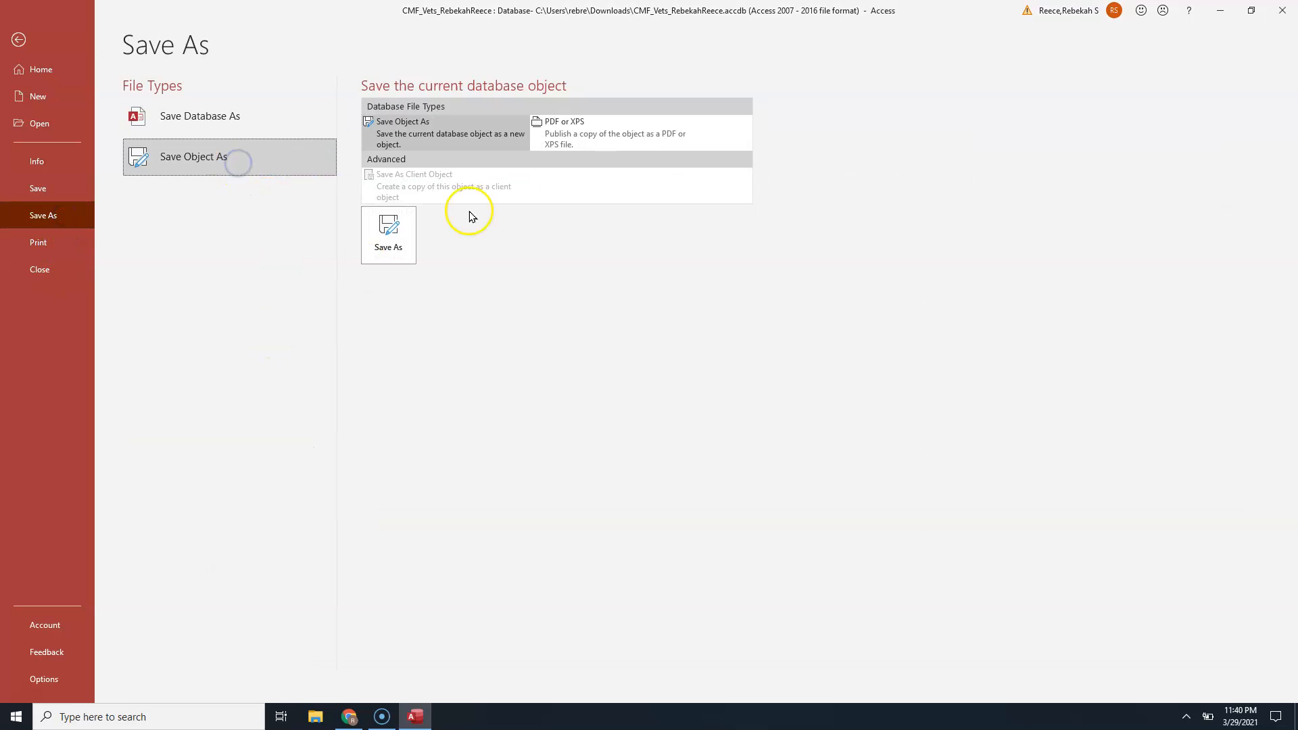
pyautogui.click(388, 232)
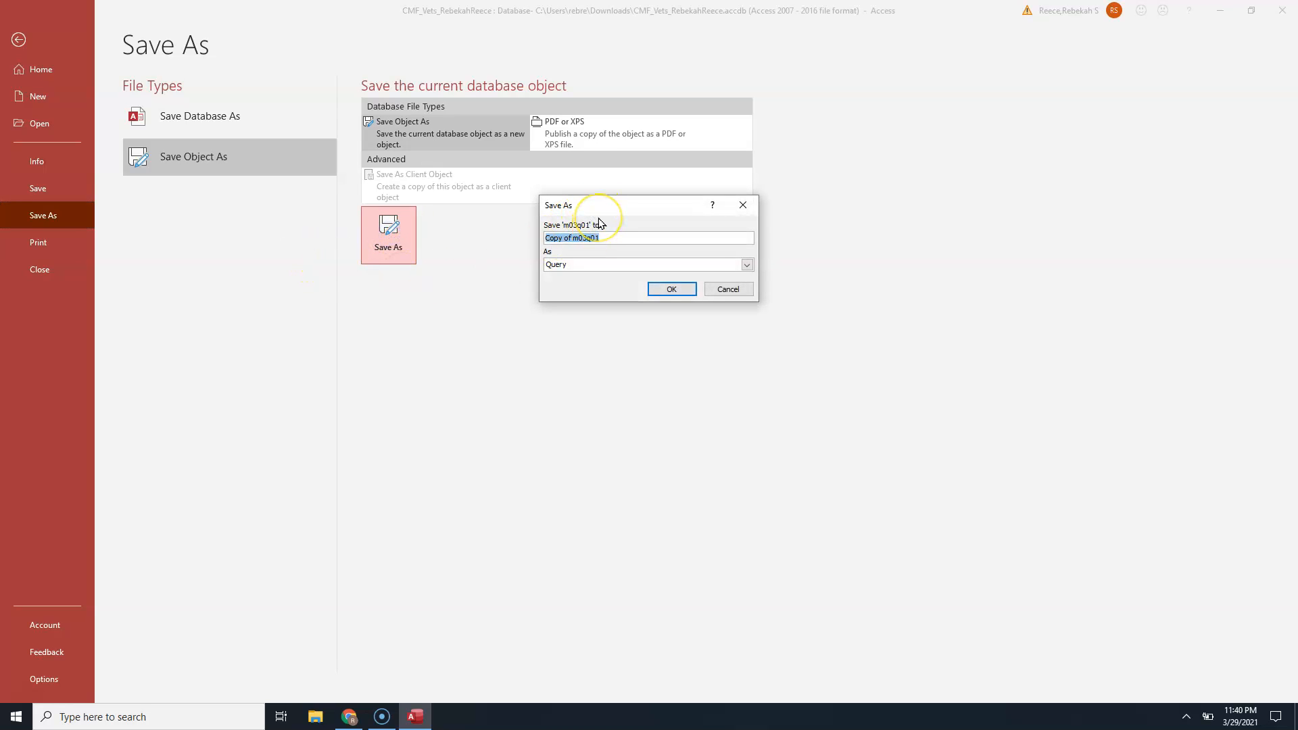
pyautogui.write('m03')
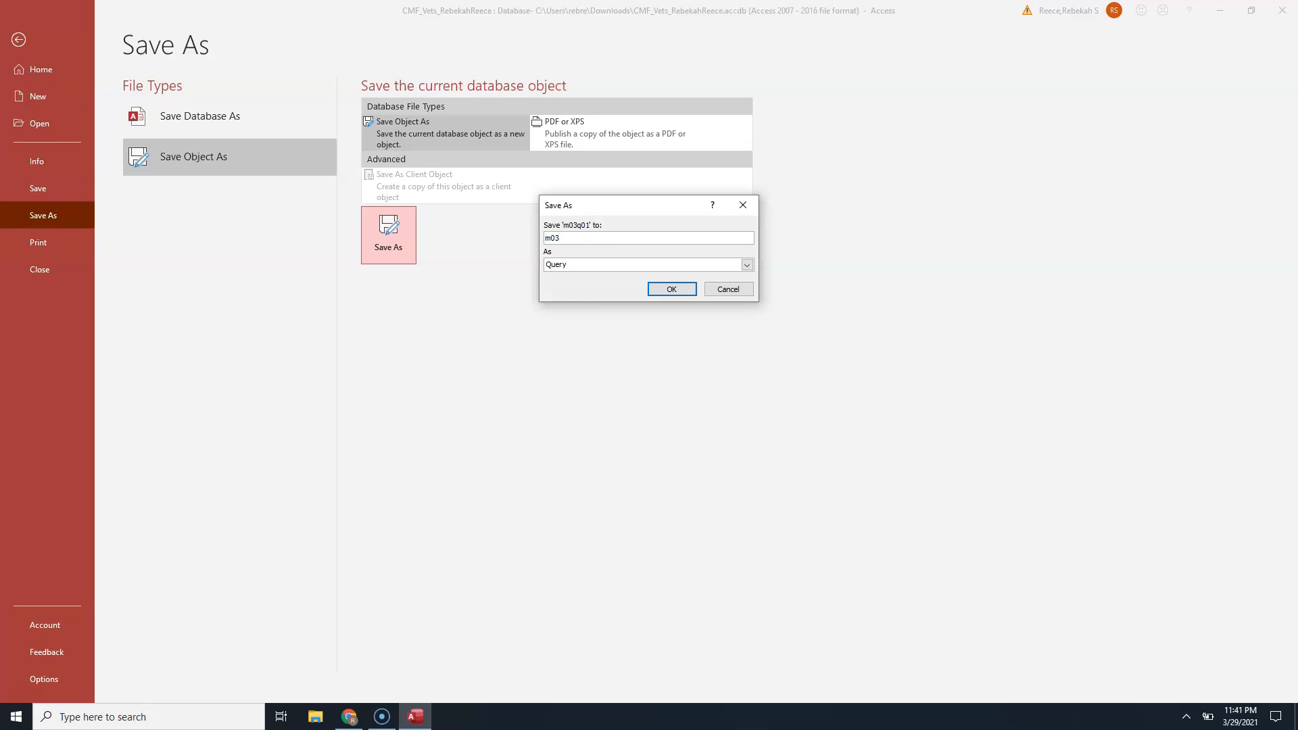
pyautogui.write('q02')
pyautogui.click(667, 288)
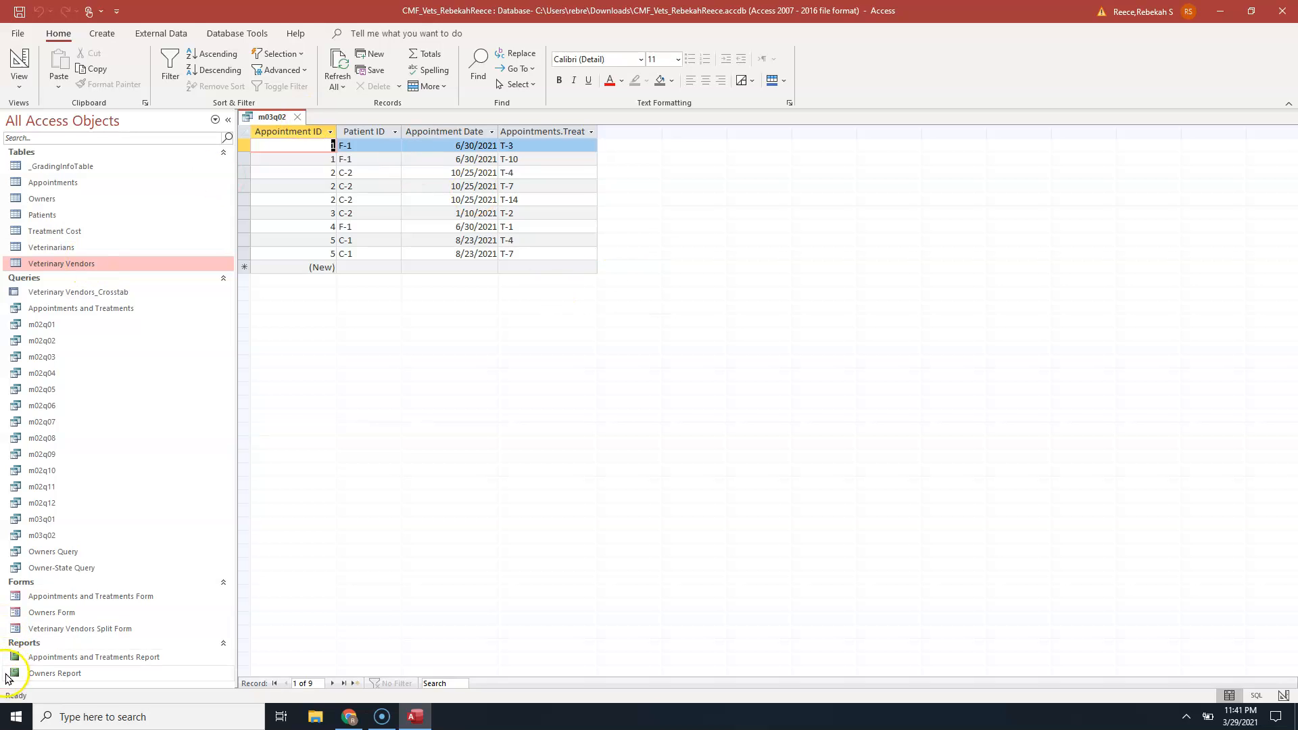
pyautogui.click(27, 695)
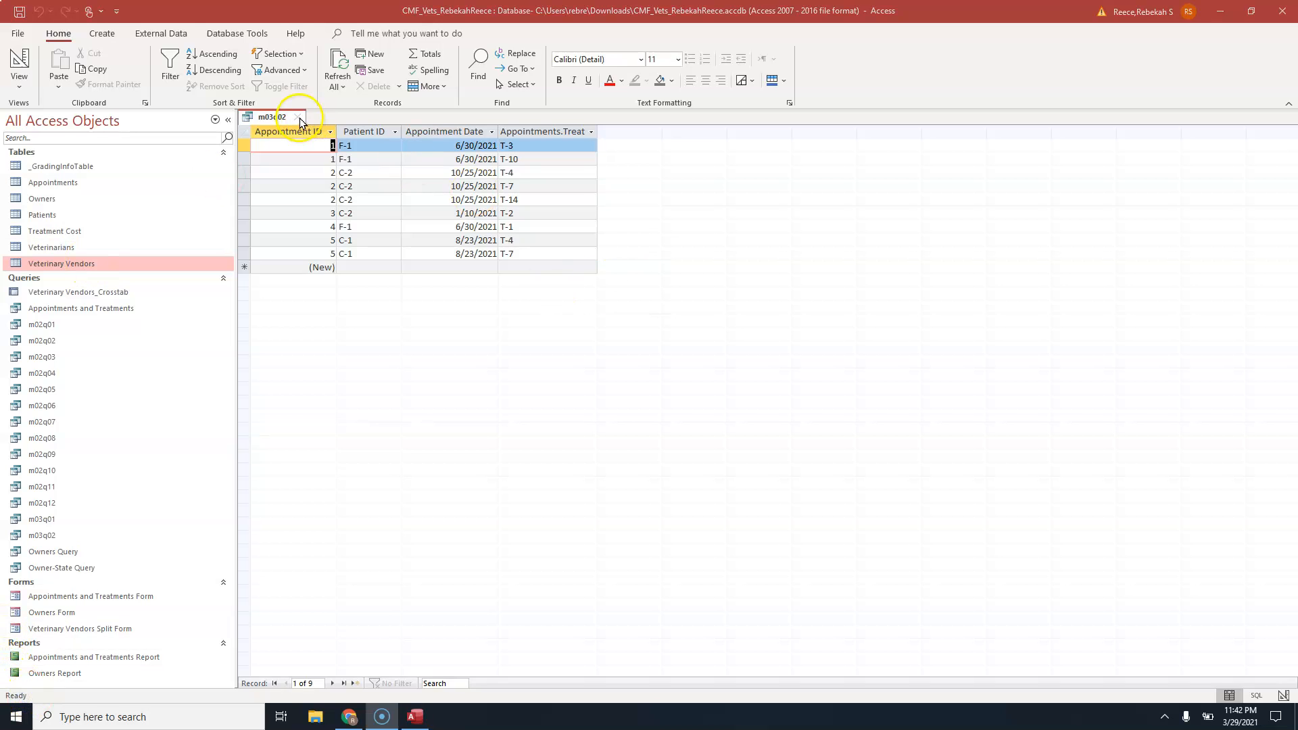
pyautogui.click(299, 117)
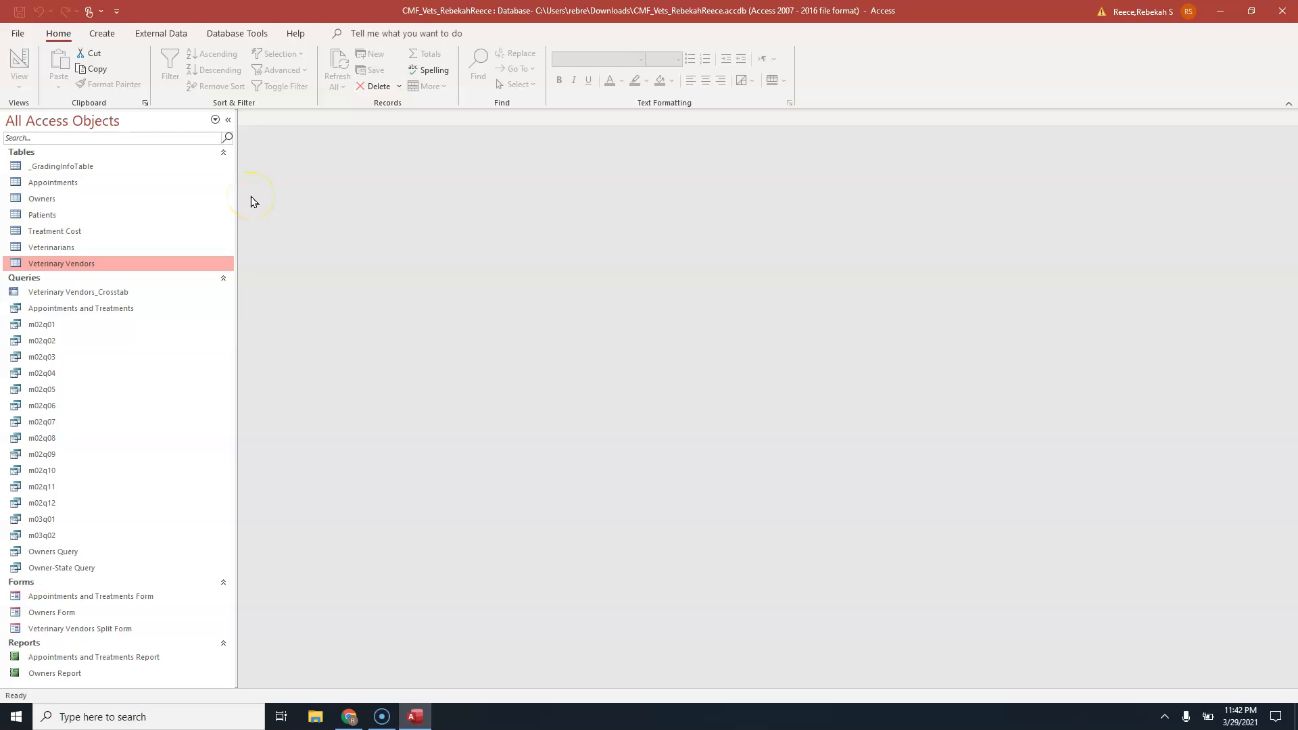
# Open the database's Relationships window and add the Owners and Patients tables to the layout.
pyautogui.click(224, 35)
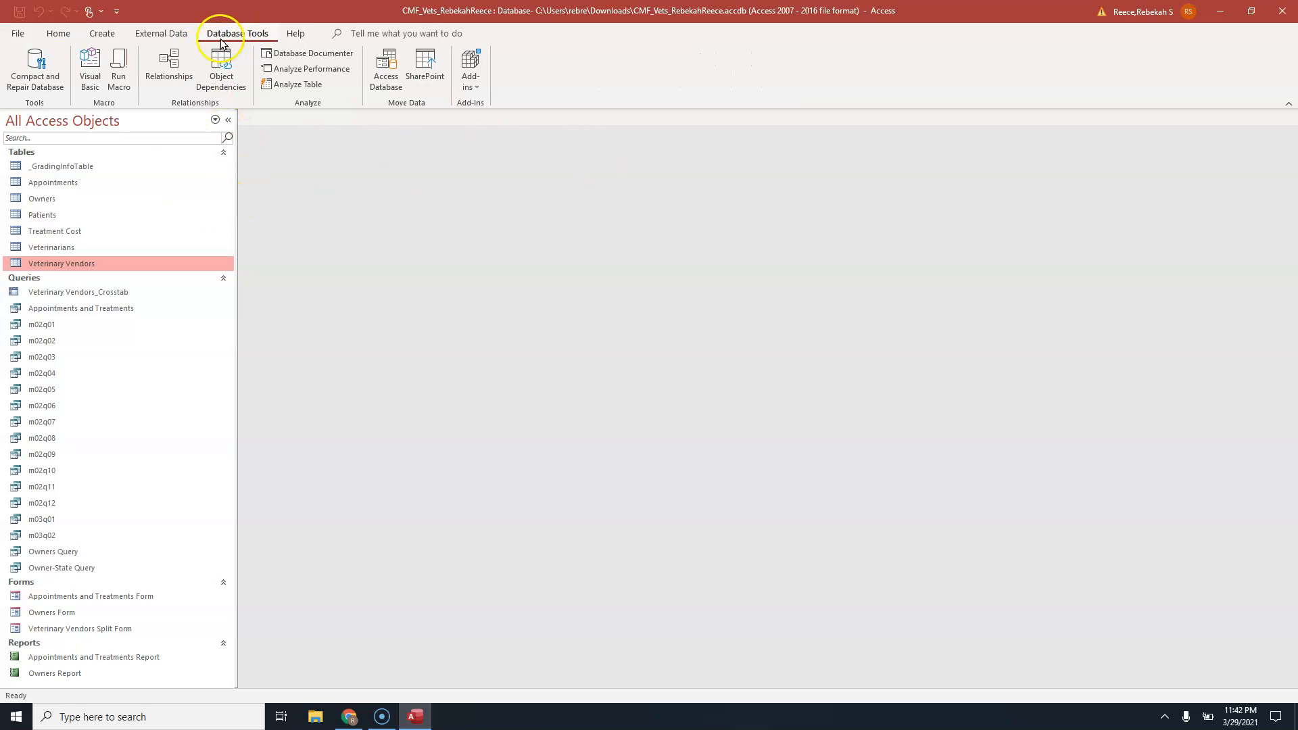
pyautogui.click(161, 77)
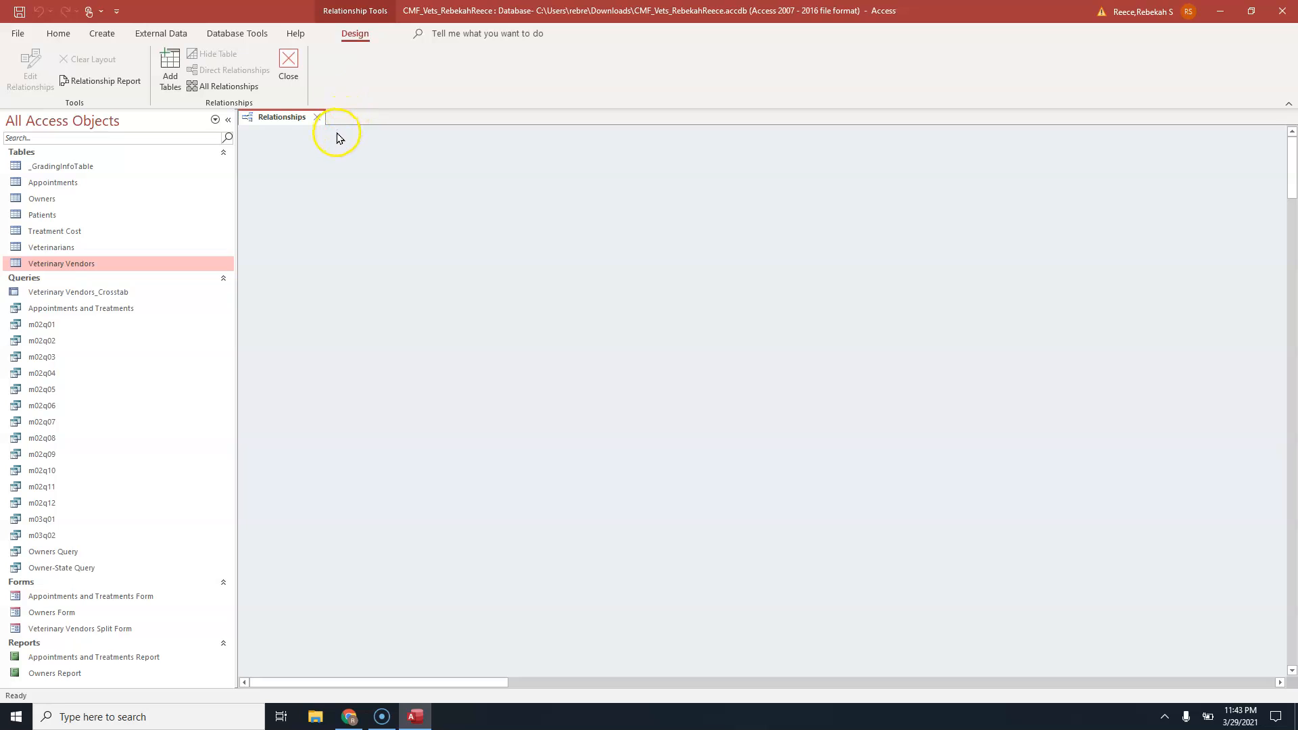
pyautogui.click(177, 62)
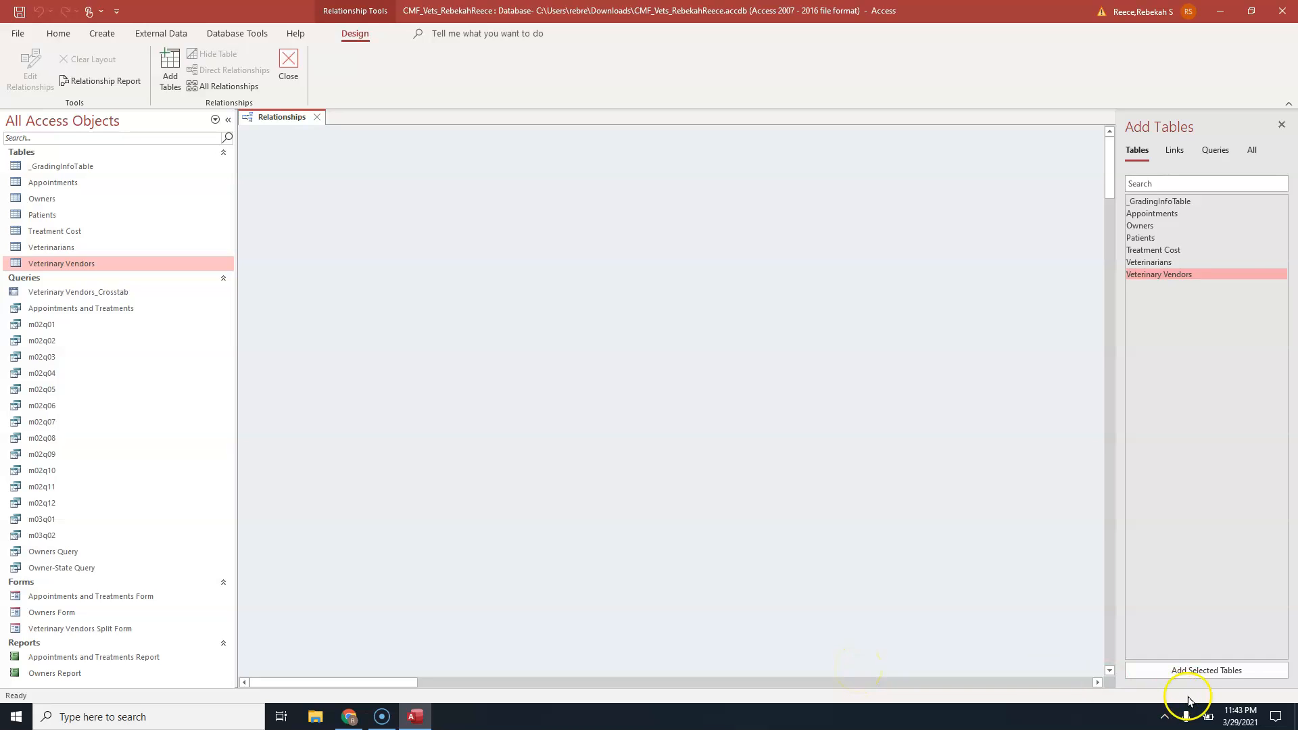
pyautogui.doubleClick(1142, 227)
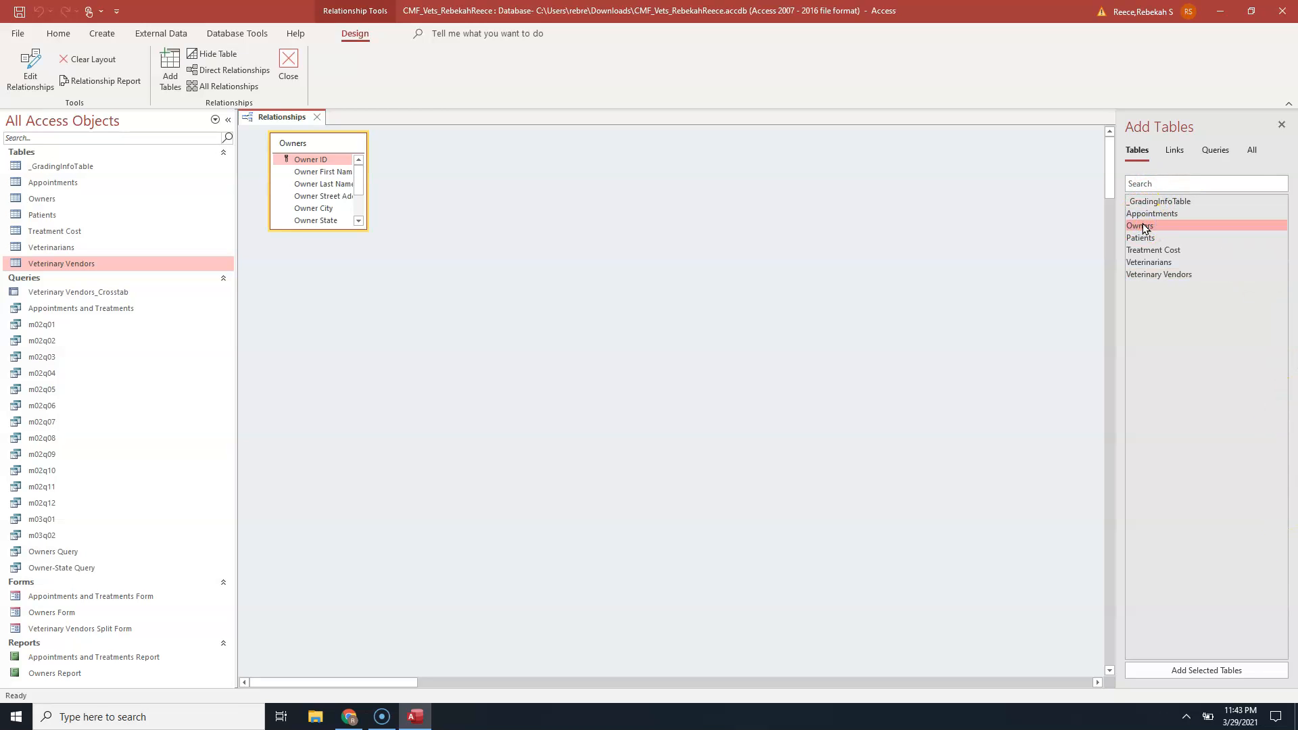
pyautogui.doubleClick(1143, 240)
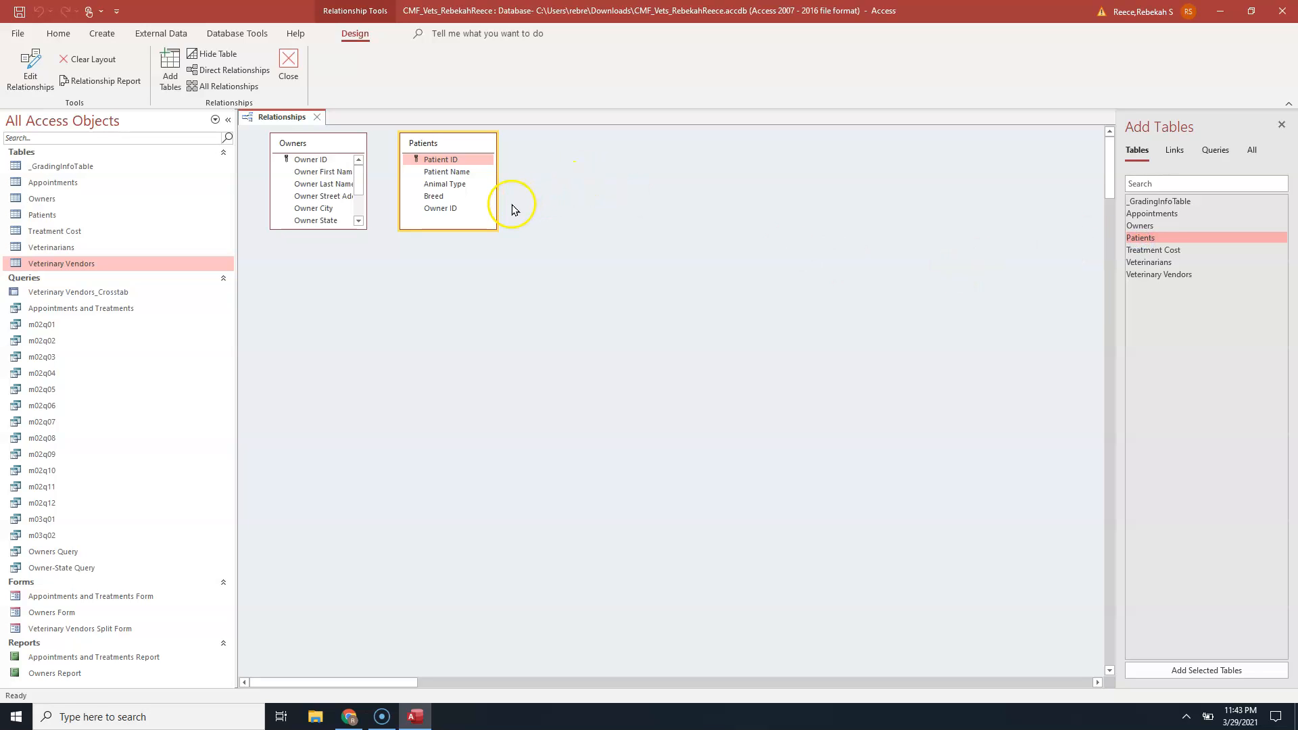
# Enlarge the Patients and Owners field lists so that all their fields fit without scrolling.
pyautogui.moveTo(495, 228); pyautogui.dragTo(509, 336)
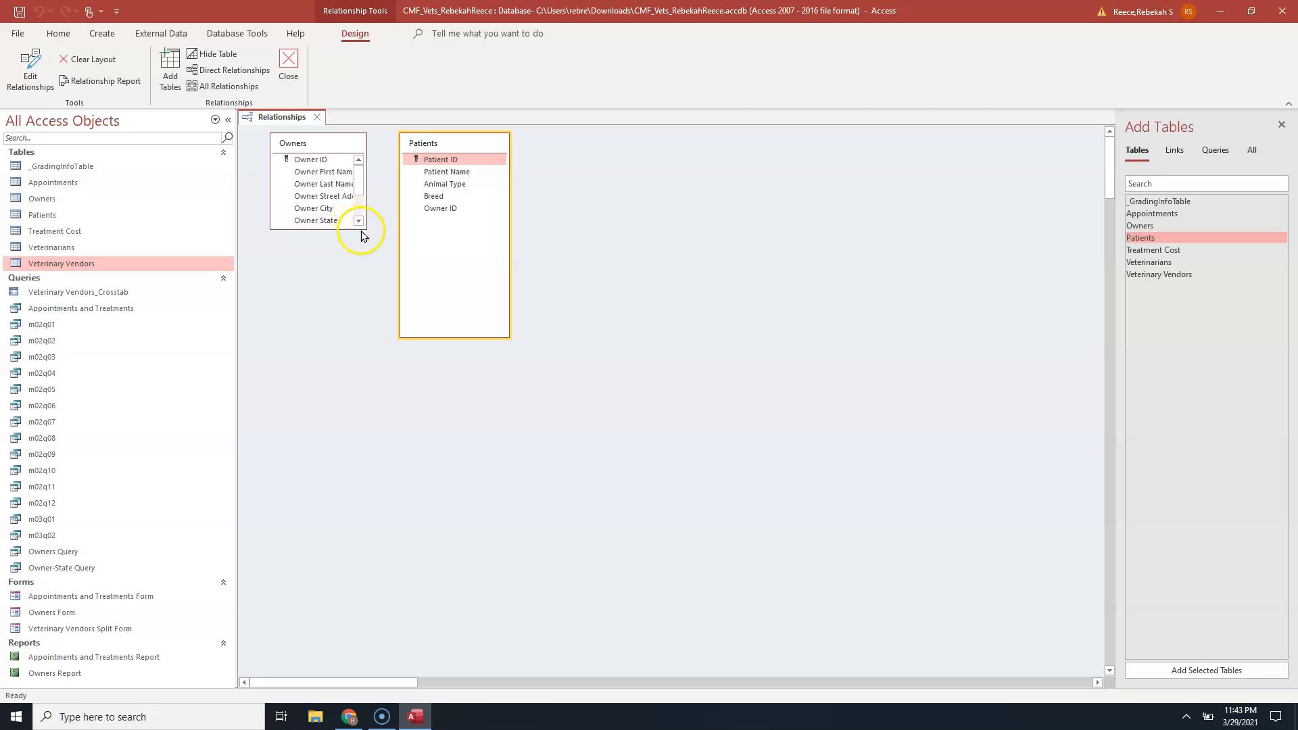
pyautogui.moveTo(356, 229); pyautogui.dragTo(314, 309)
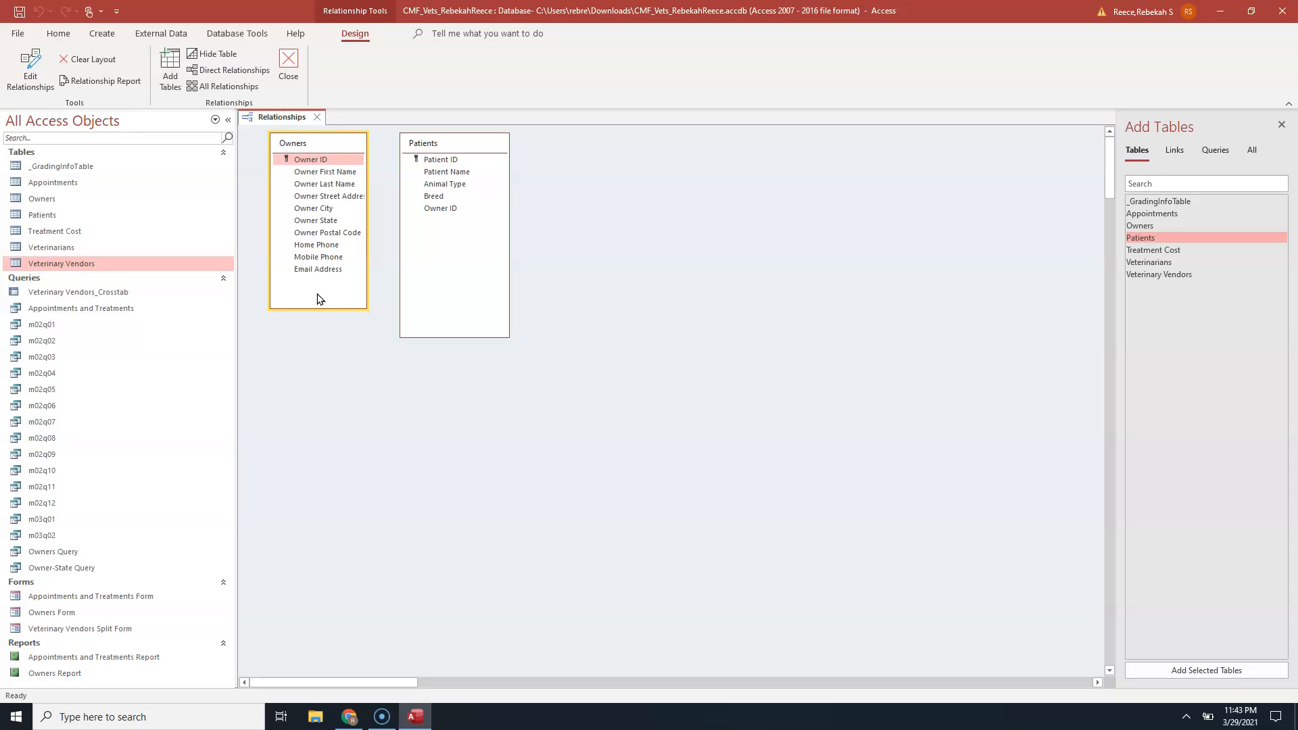
pyautogui.click(325, 280)
# Relate Owner ID in Owners to Owner ID in Patients, enforcing referential integrity and cascading updates to related fields.
pyautogui.moveTo(311, 160); pyautogui.dragTo(448, 214)
pyautogui.moveTo(448, 214); pyautogui.dragTo(447, 212)
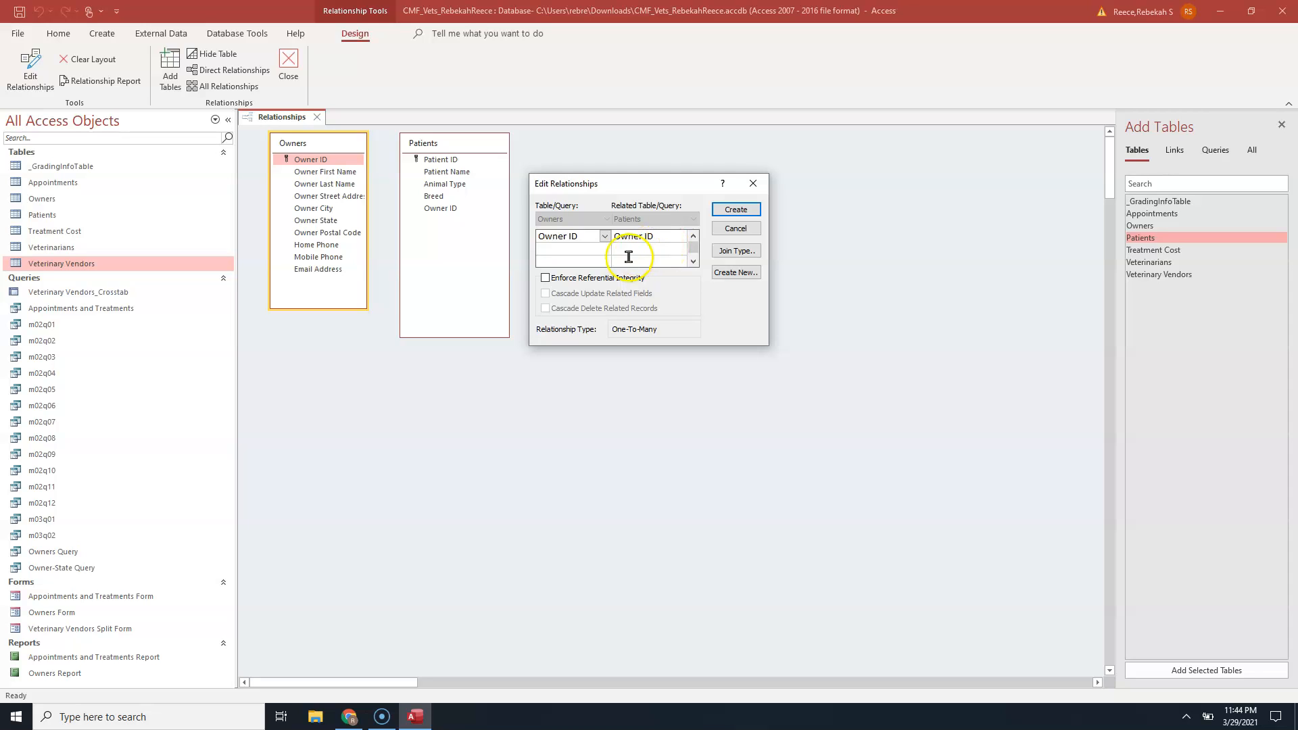
pyautogui.click(547, 279)
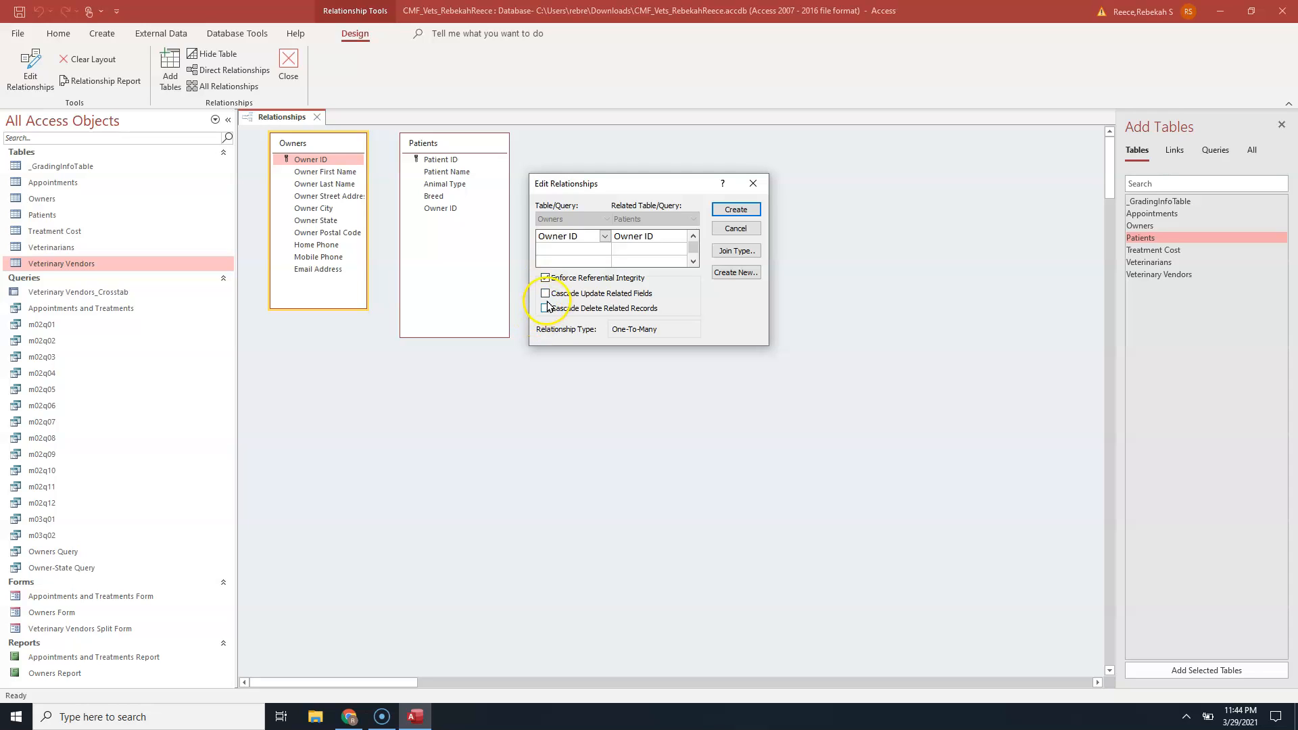
pyautogui.click(546, 295)
pyautogui.click(752, 211)
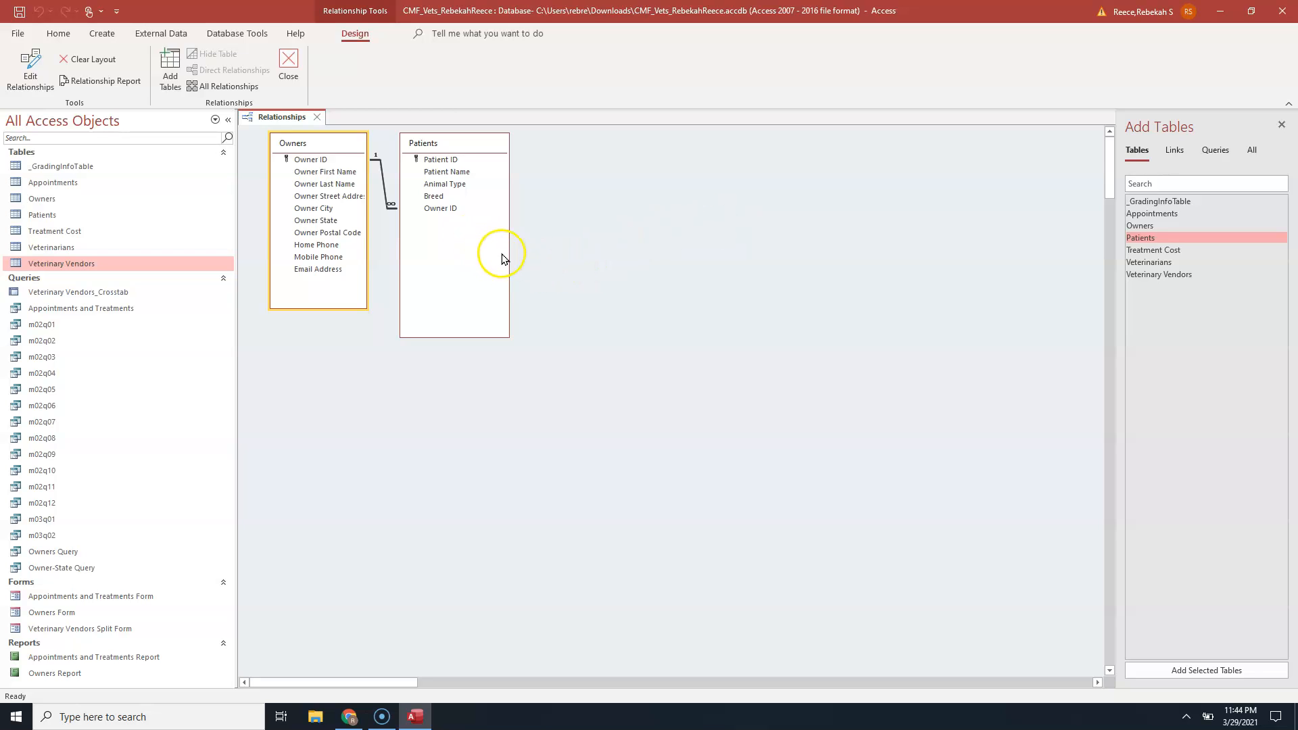
# Move the Patients field list away from Owners, then close the Relationships window and save its layout changes.
pyautogui.click(487, 147)
pyautogui.moveTo(487, 148); pyautogui.dragTo(620, 210)
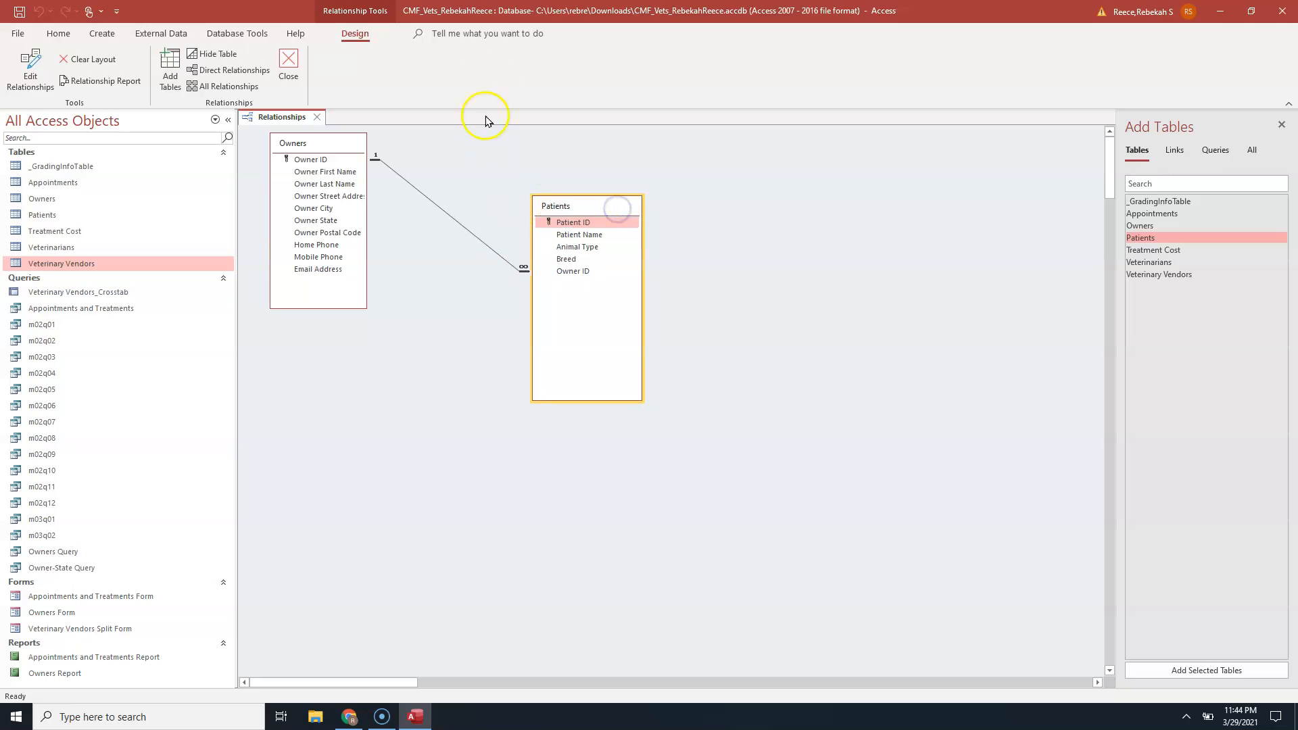
pyautogui.click(405, 162)
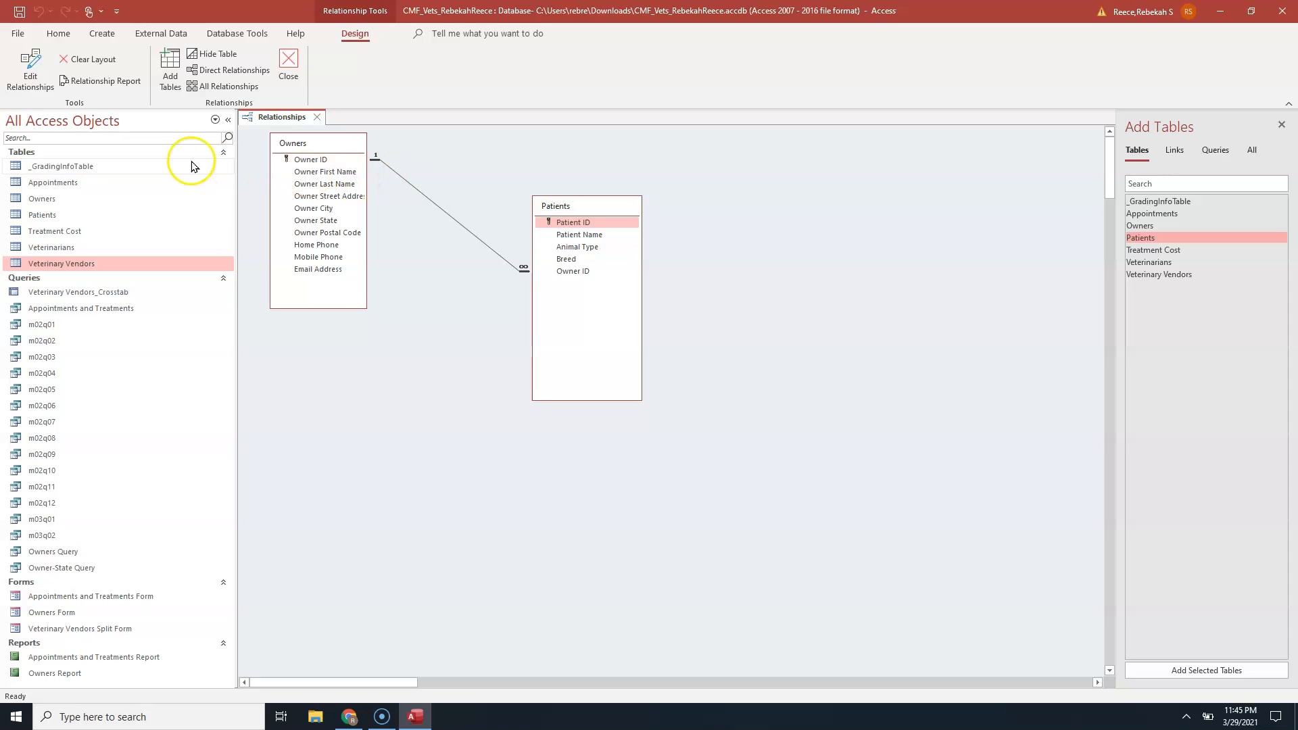
pyautogui.click(317, 117)
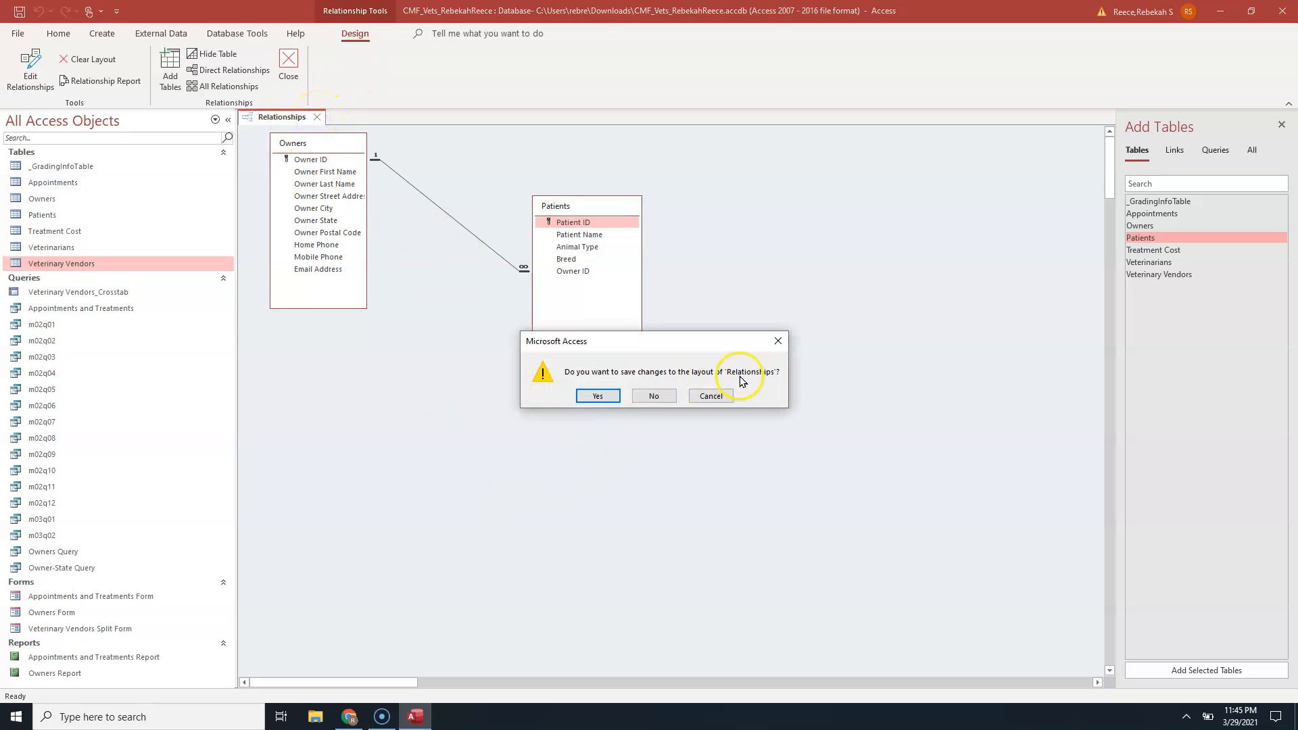
pyautogui.click(617, 404)
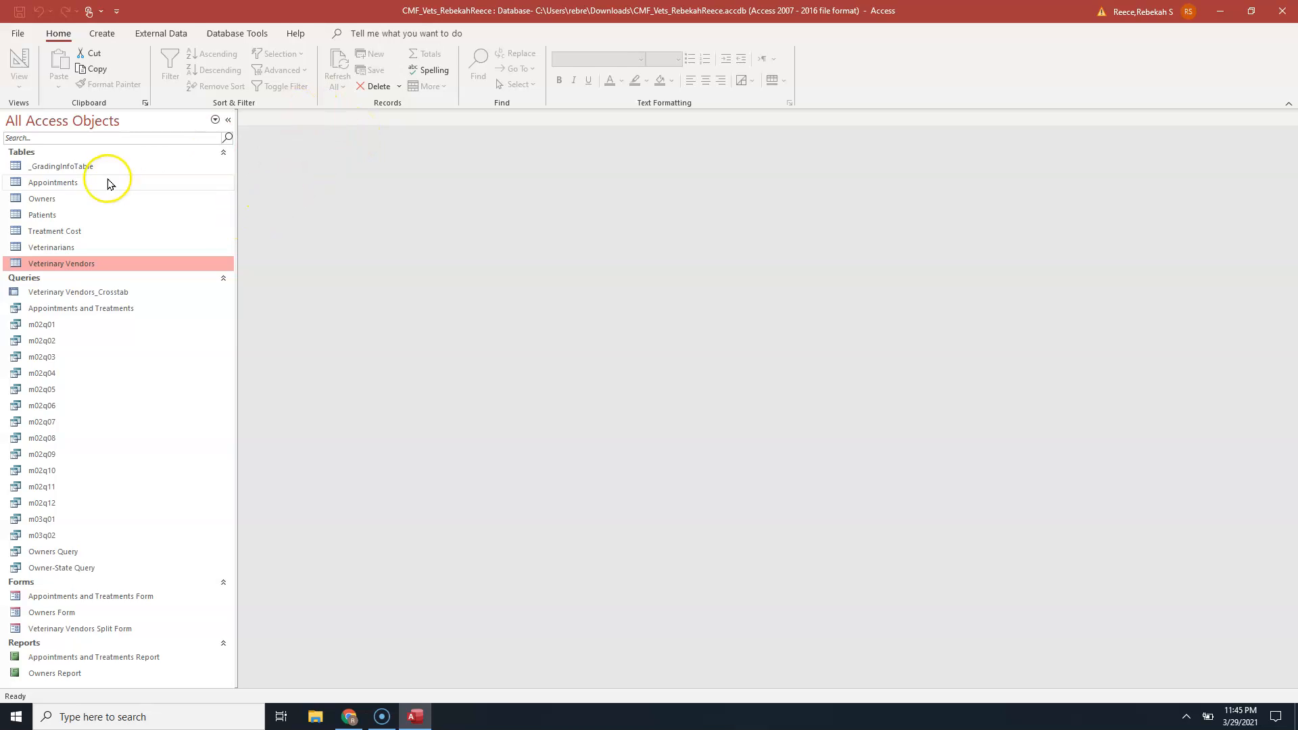
# Open the Owners table and expand the second owner's record to view the related patients.
pyautogui.doubleClick(68, 197)
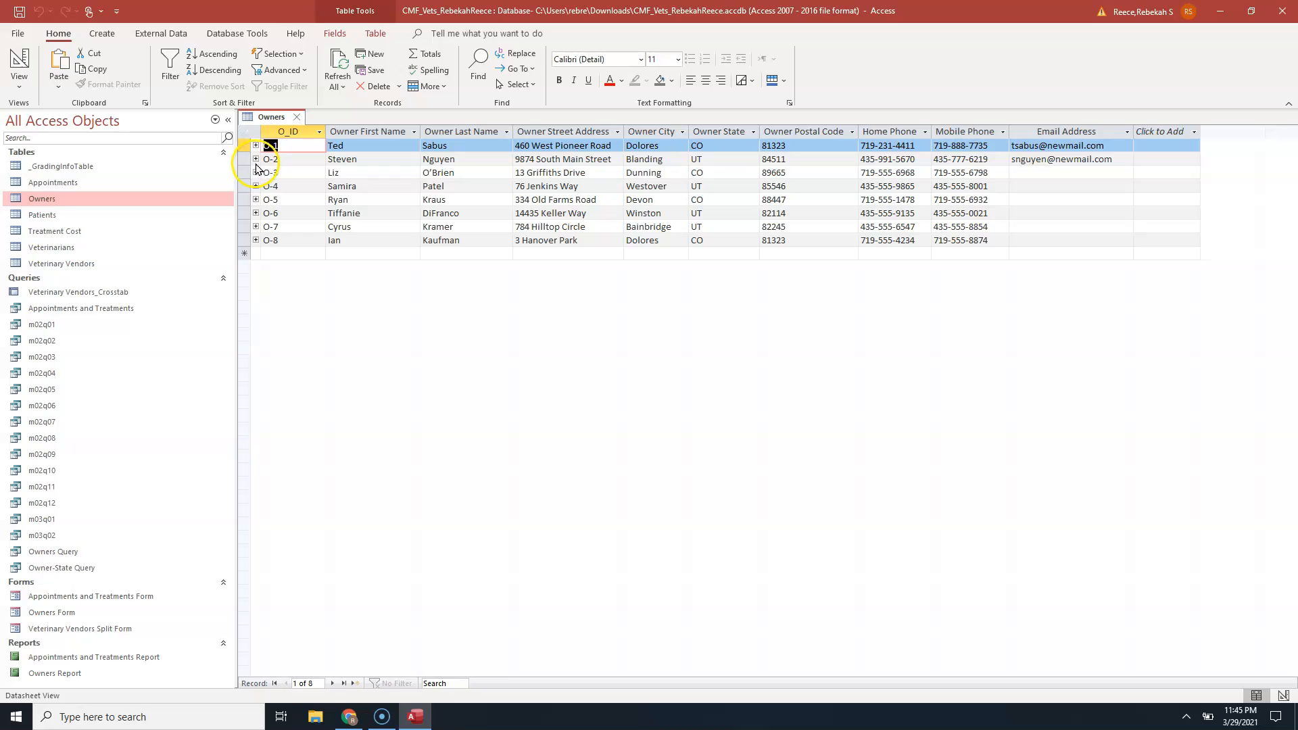
pyautogui.click(255, 160)
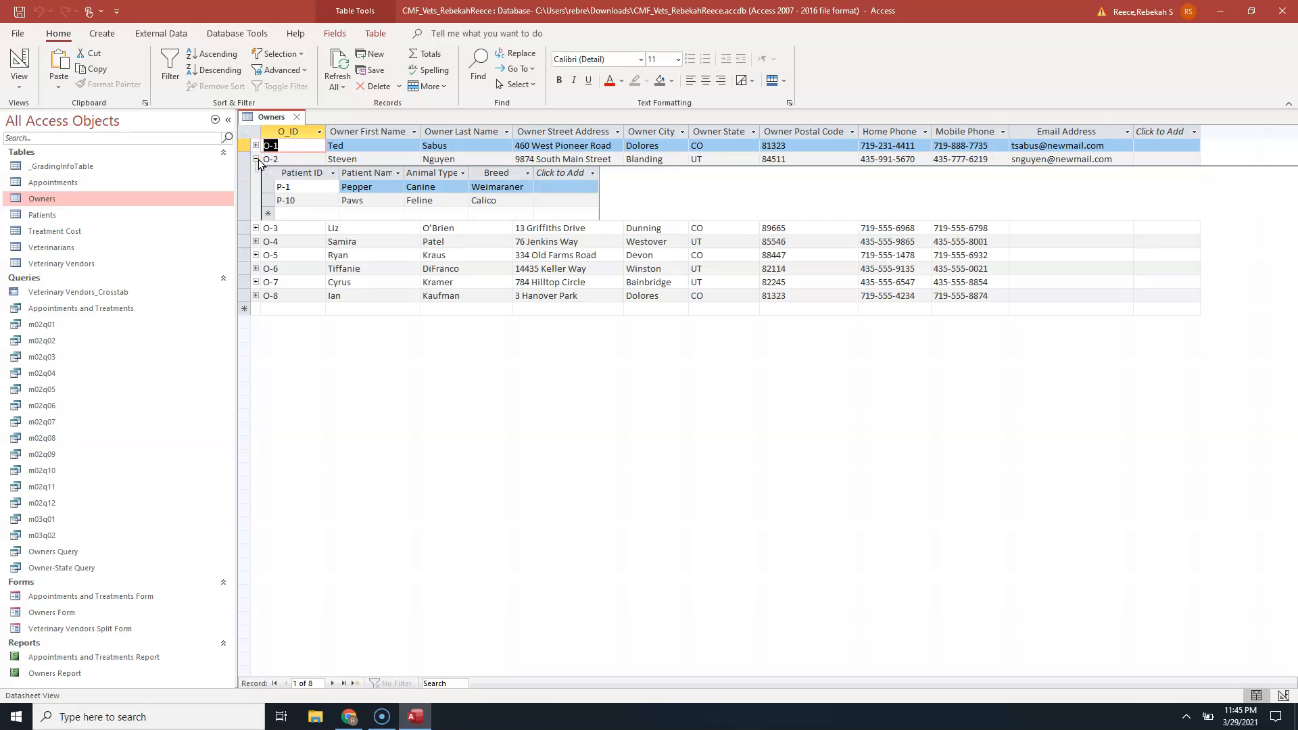
# Collapse the second owner's record and review the related patients of the third, sixth and seventh owners by expanding their records.
pyautogui.click(255, 160)
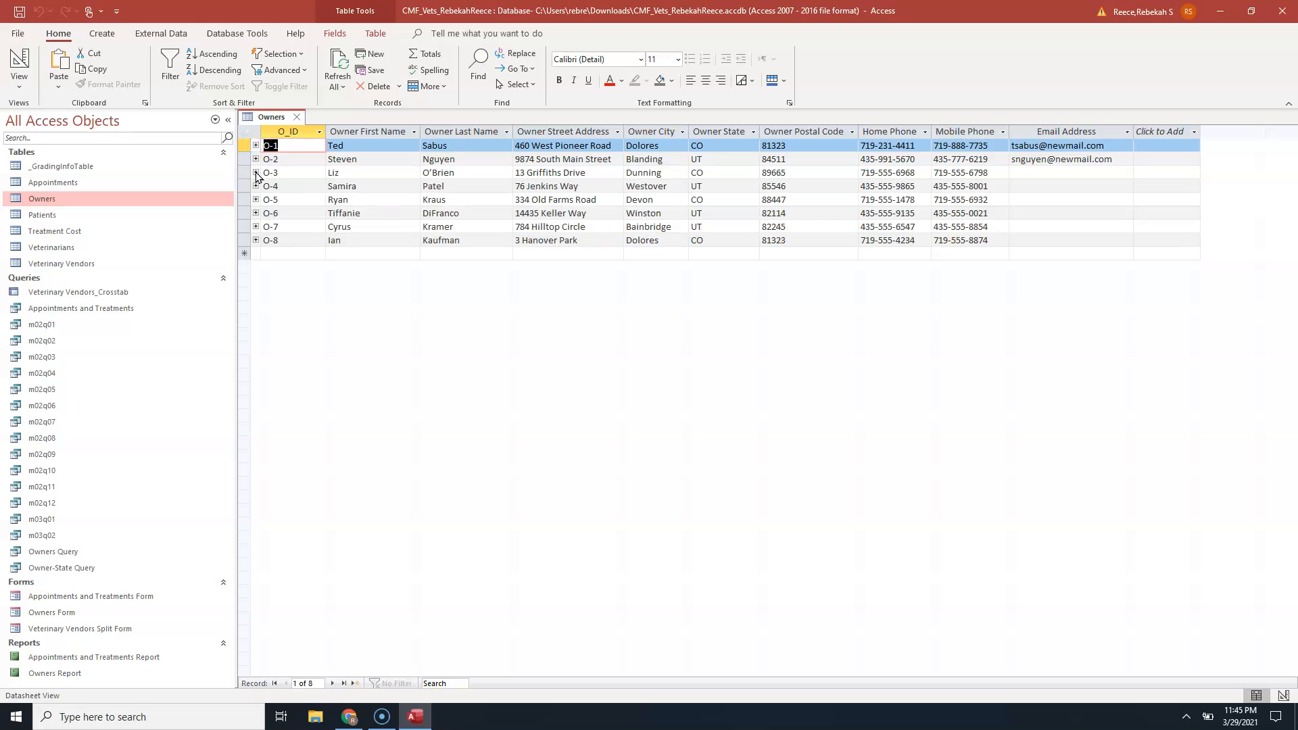
pyautogui.click(256, 173)
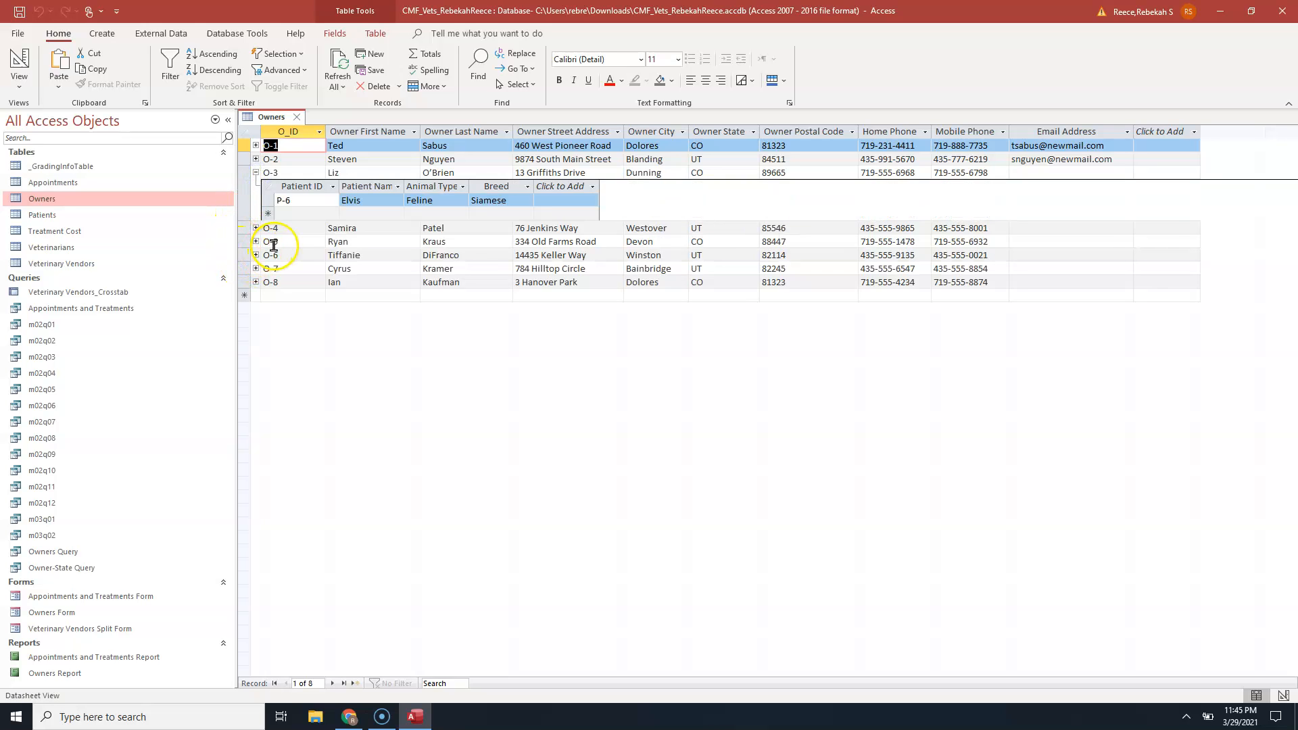
pyautogui.click(244, 255)
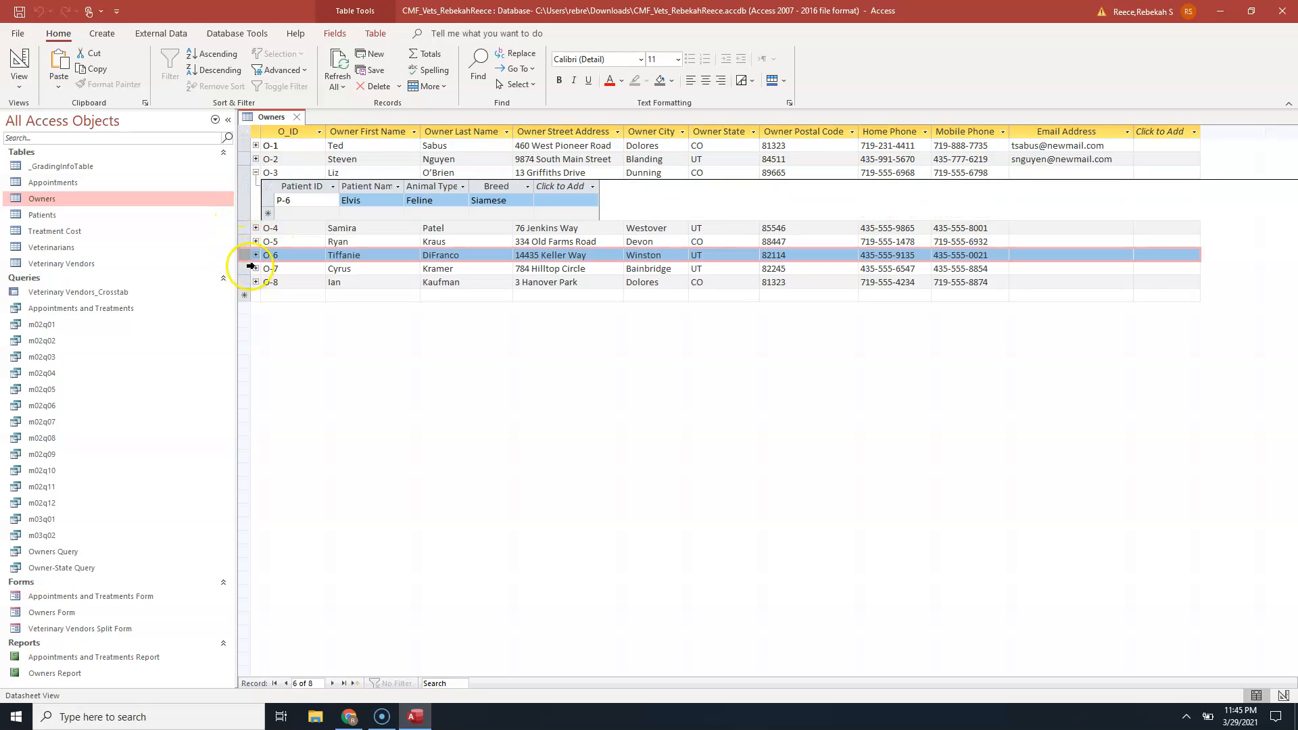
pyautogui.click(255, 255)
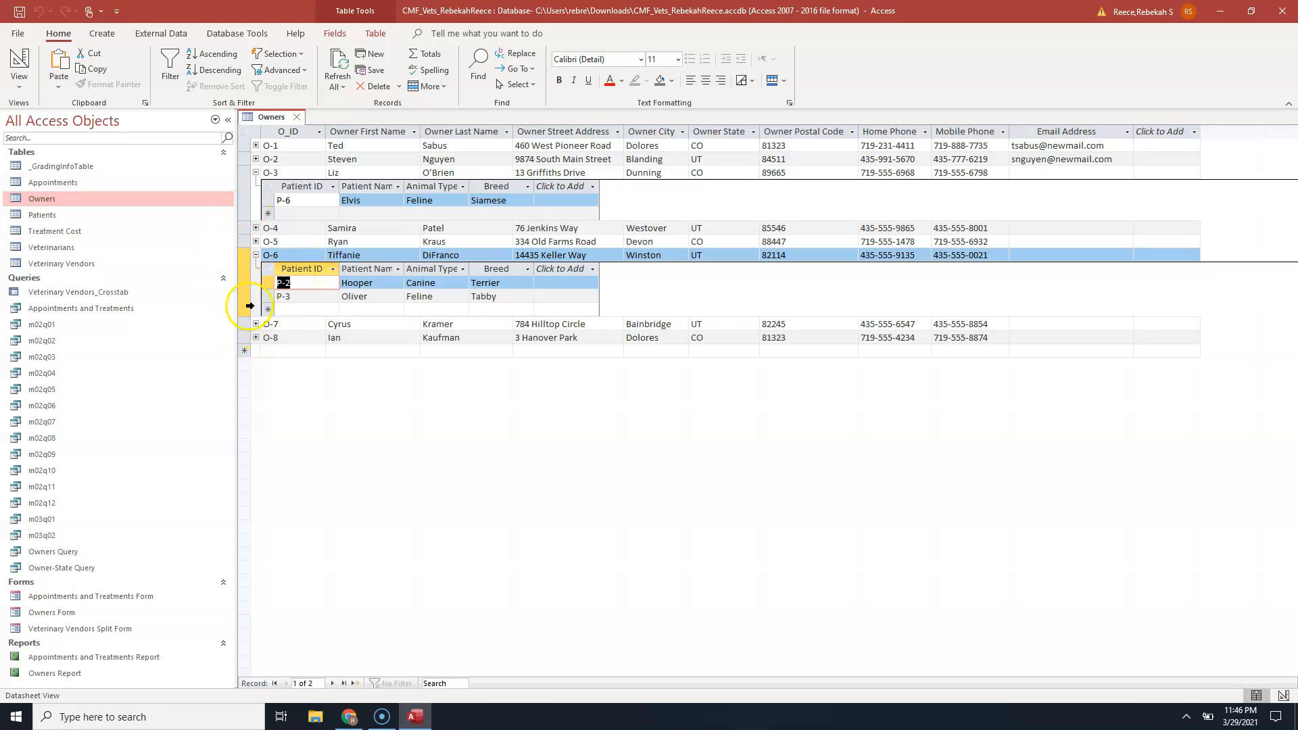
pyautogui.click(256, 254)
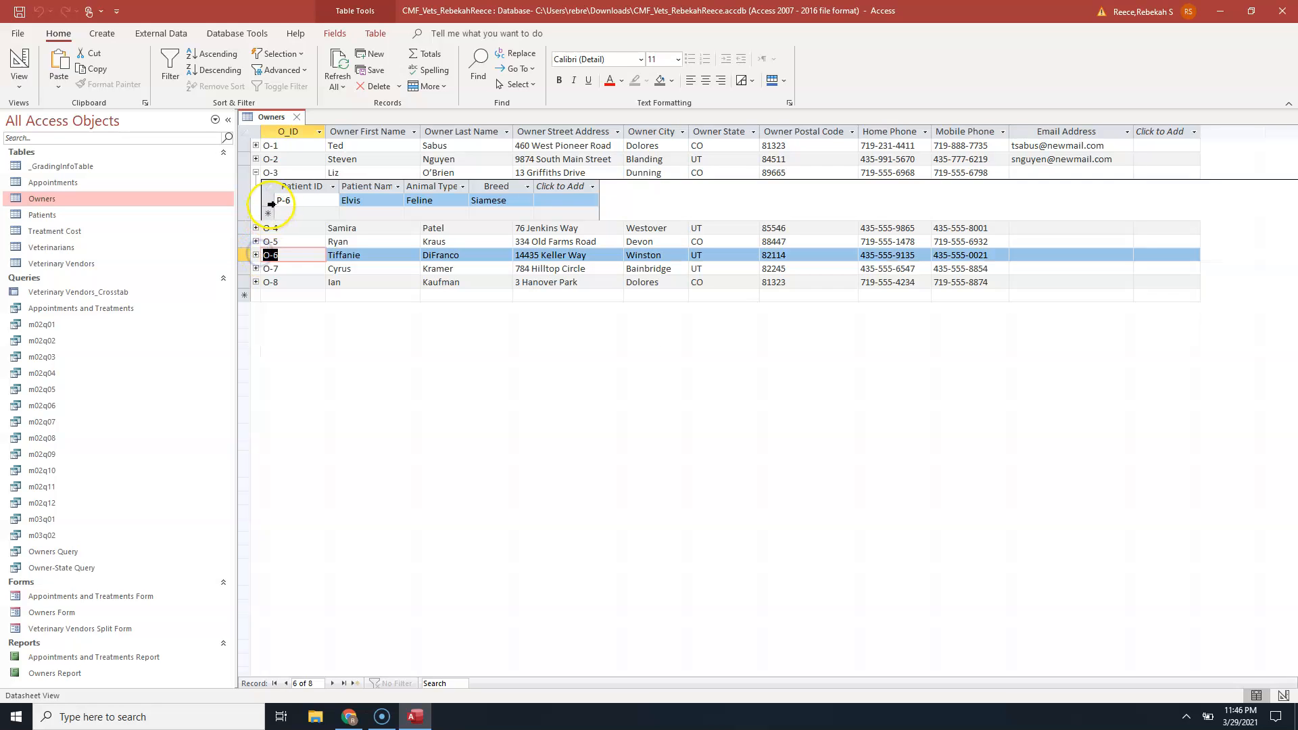
pyautogui.click(256, 173)
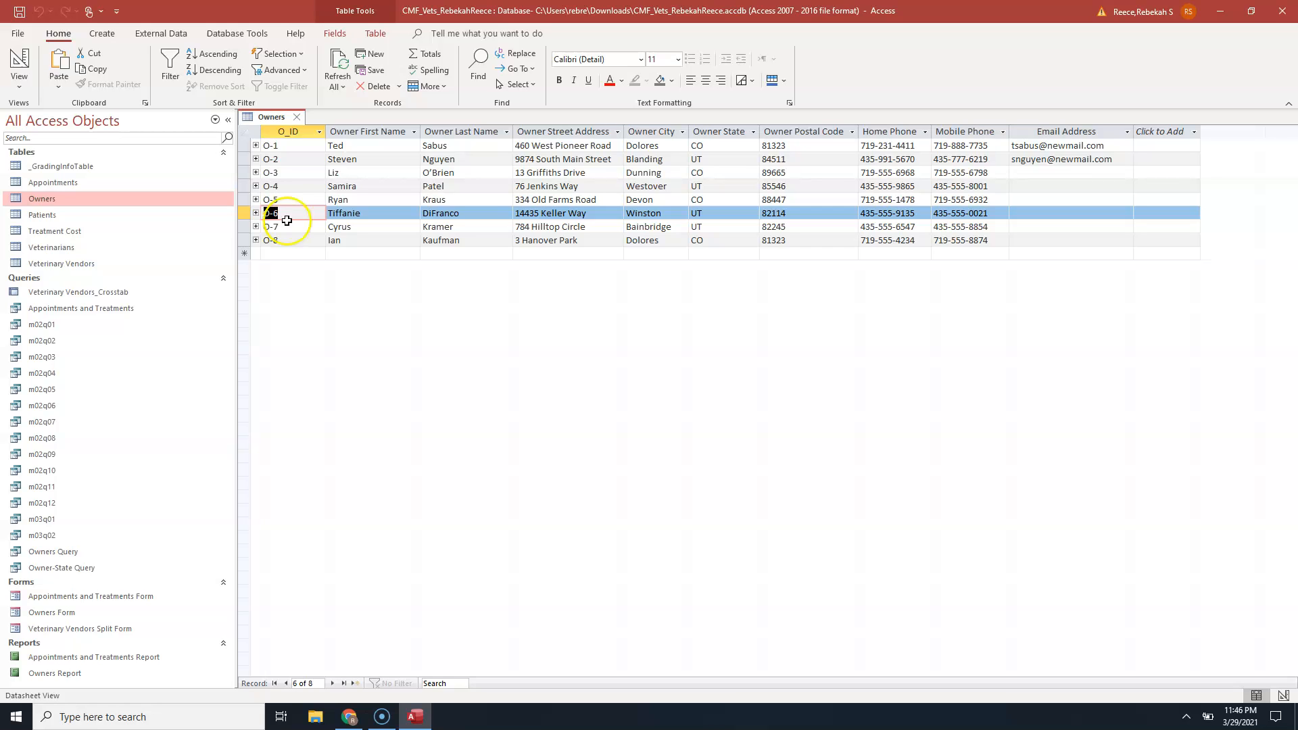
pyautogui.click(257, 227)
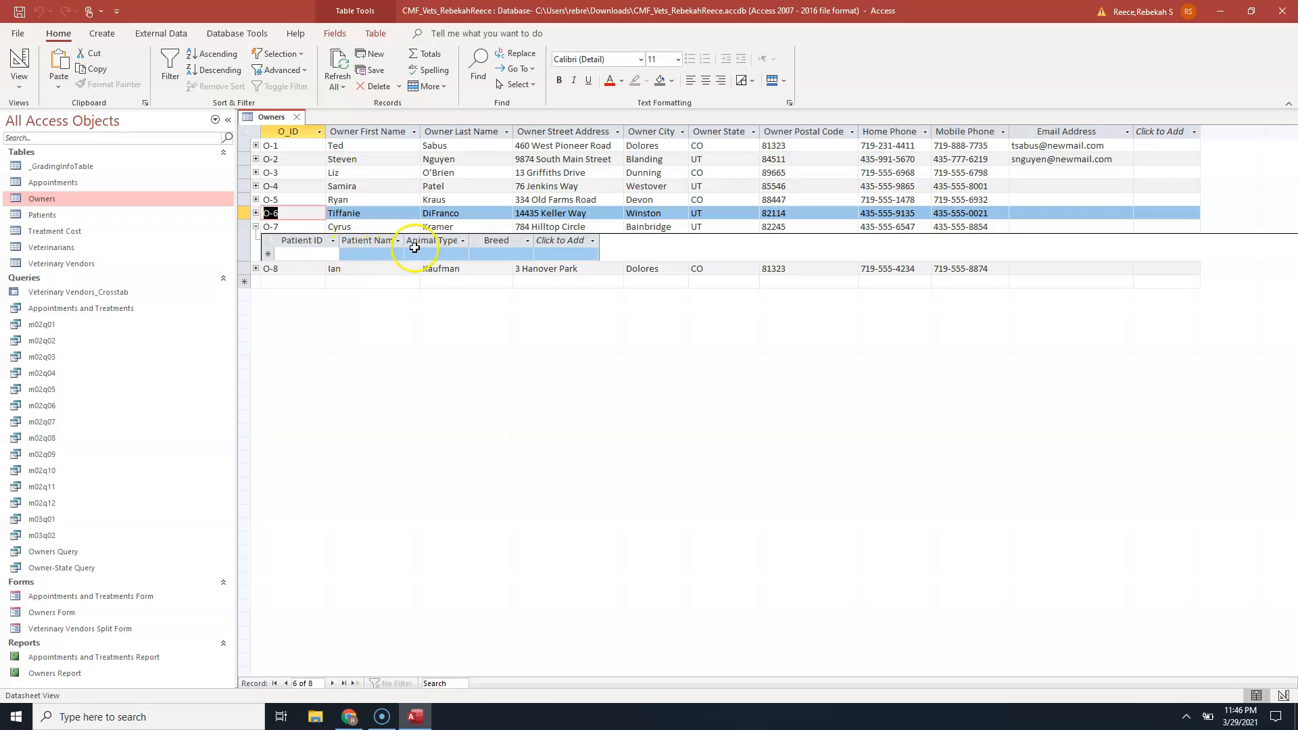
pyautogui.click(311, 250)
pyautogui.click(317, 212)
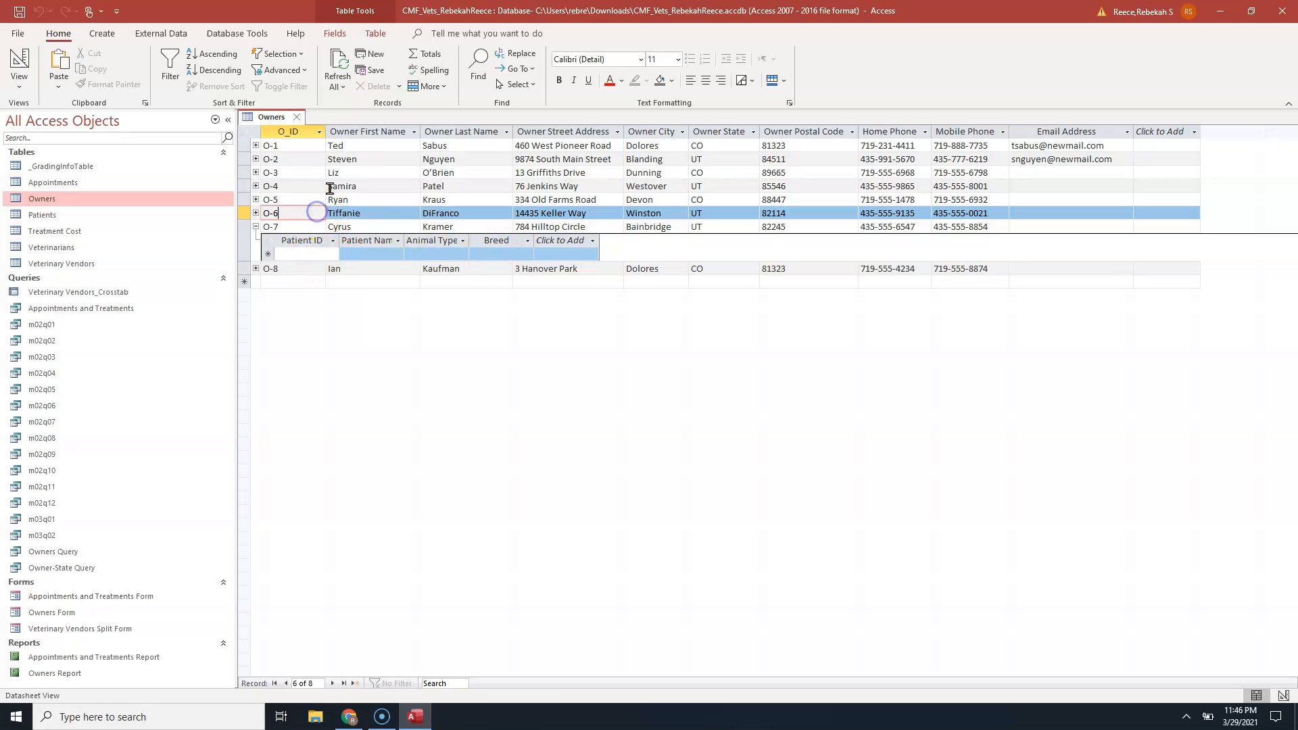
pyautogui.click(332, 185)
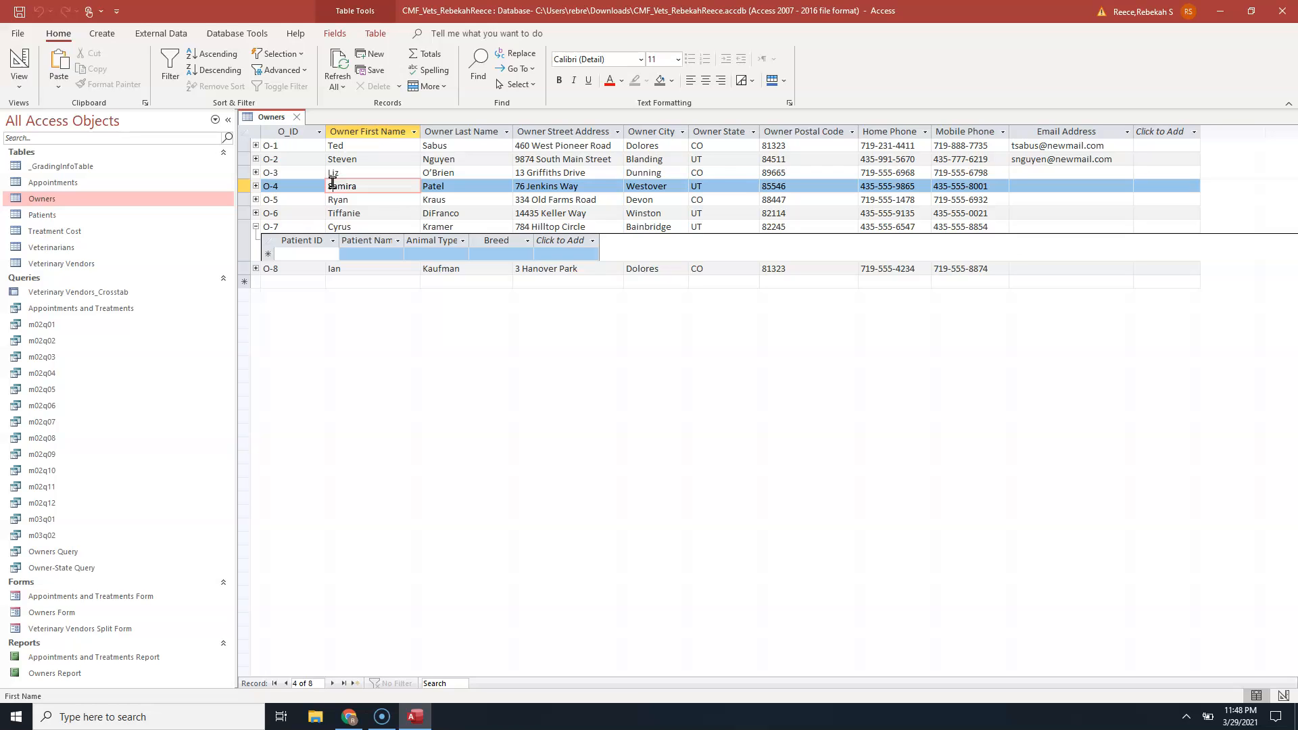
pyautogui.click(415, 133)
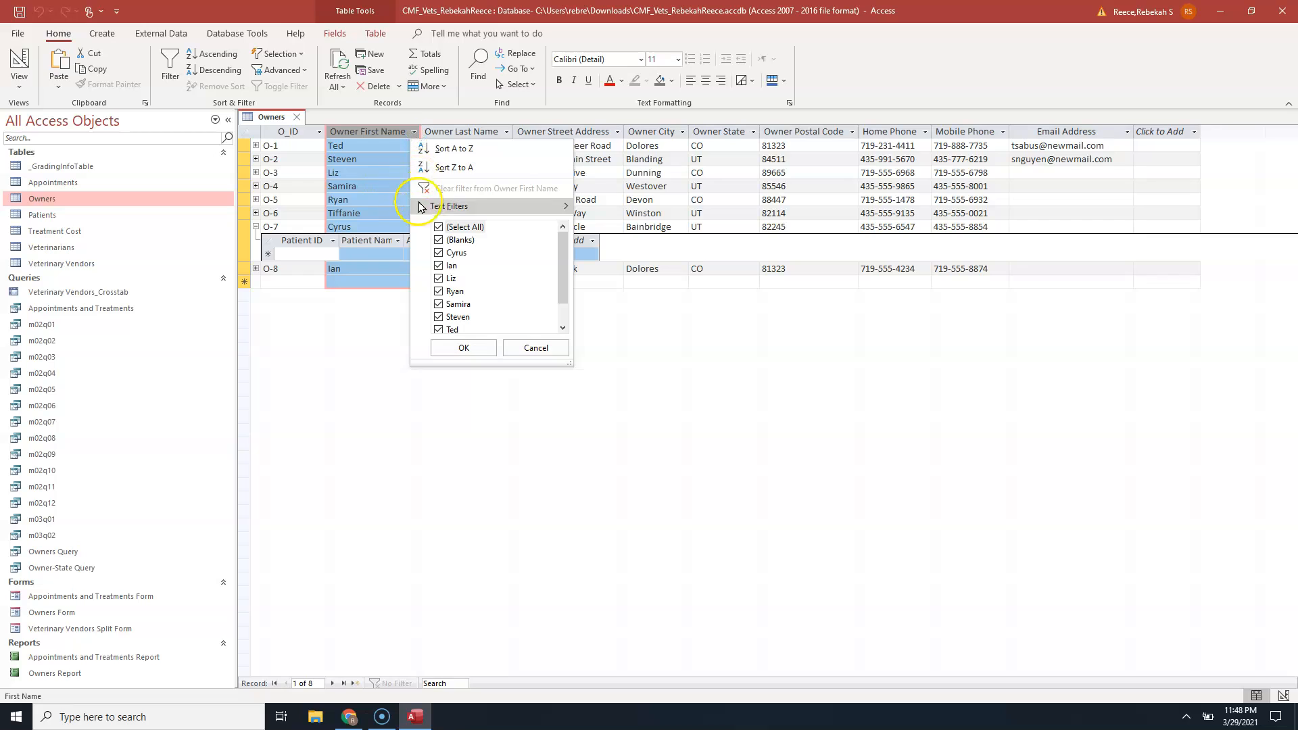
pyautogui.click(229, 374)
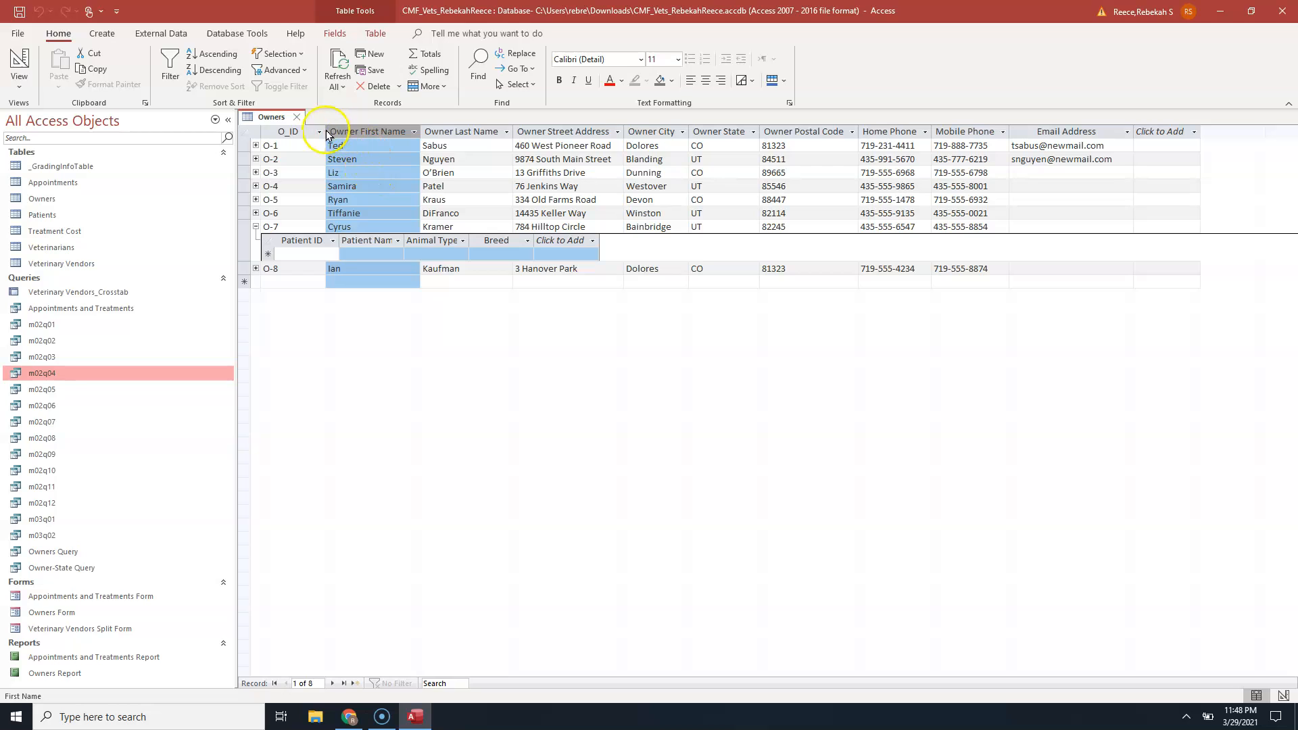
# Close the Owners table, then compact and repair the database.
pyautogui.click(297, 117)
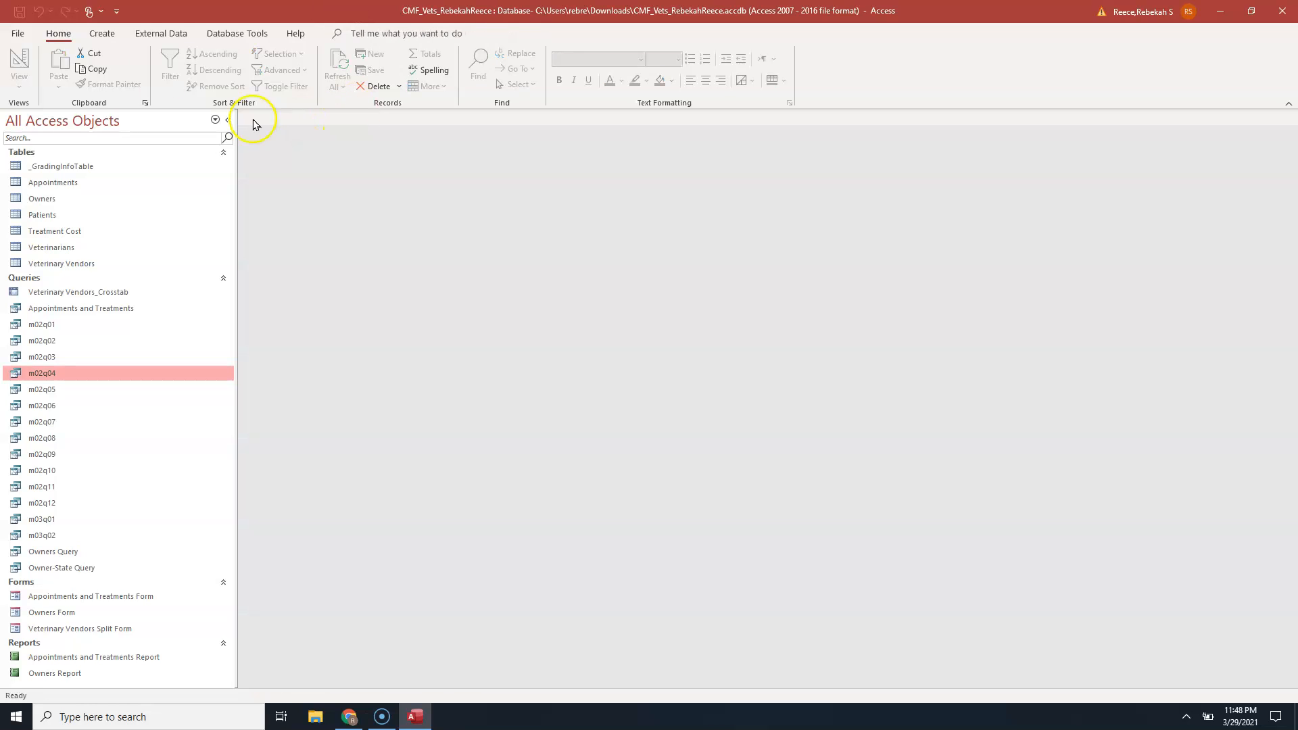
pyautogui.click(25, 34)
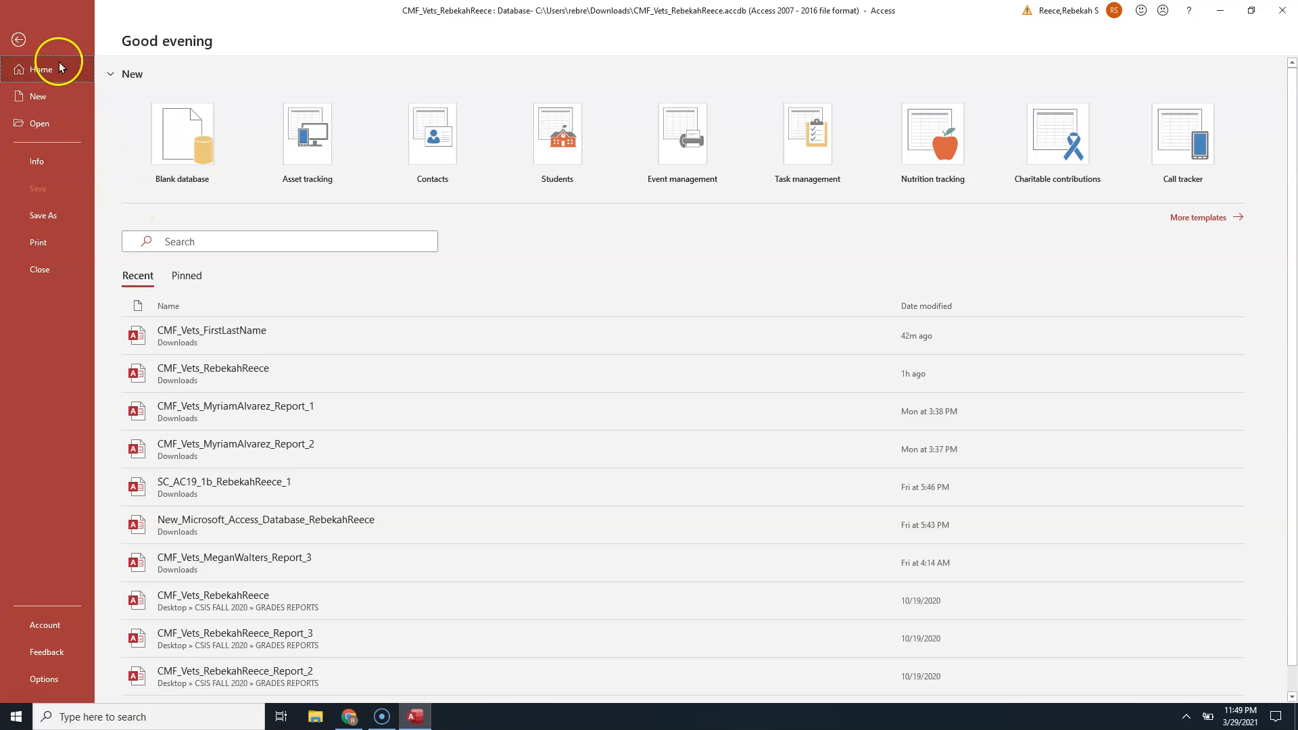
pyautogui.click(18, 39)
pyautogui.click(18, 34)
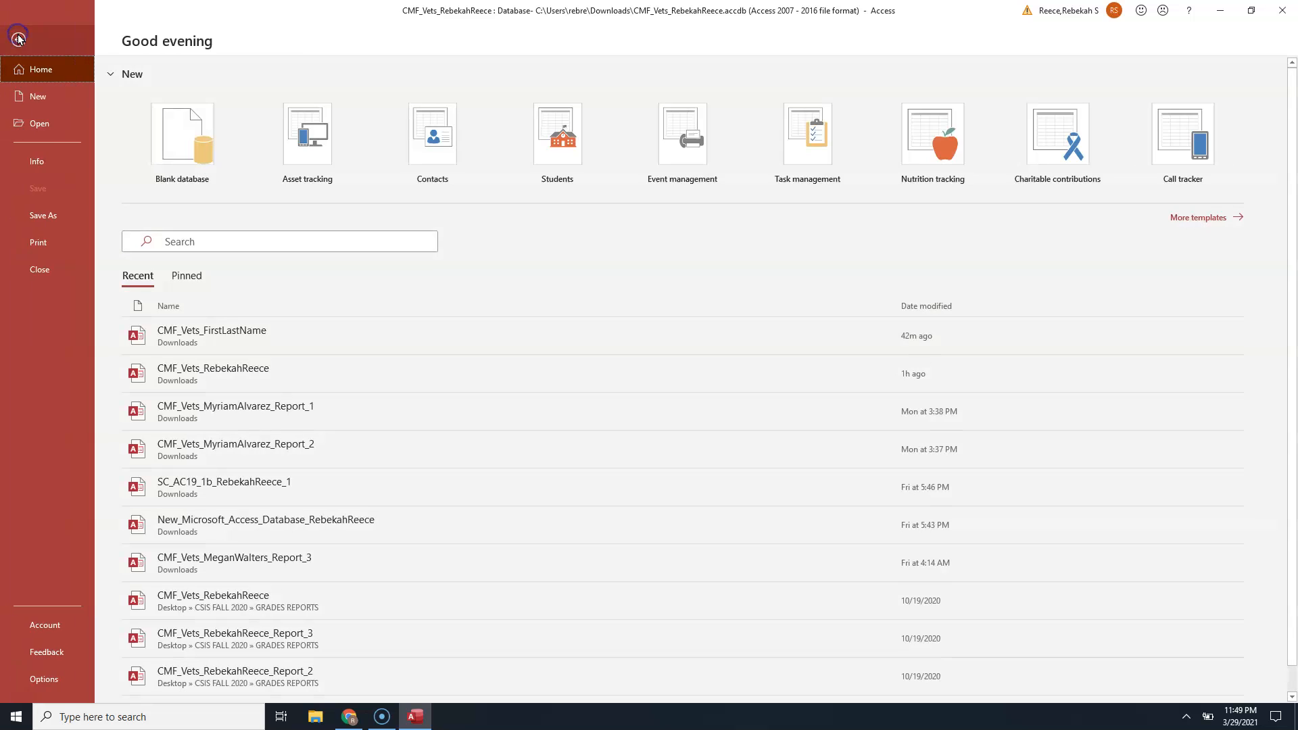
pyautogui.click(46, 100)
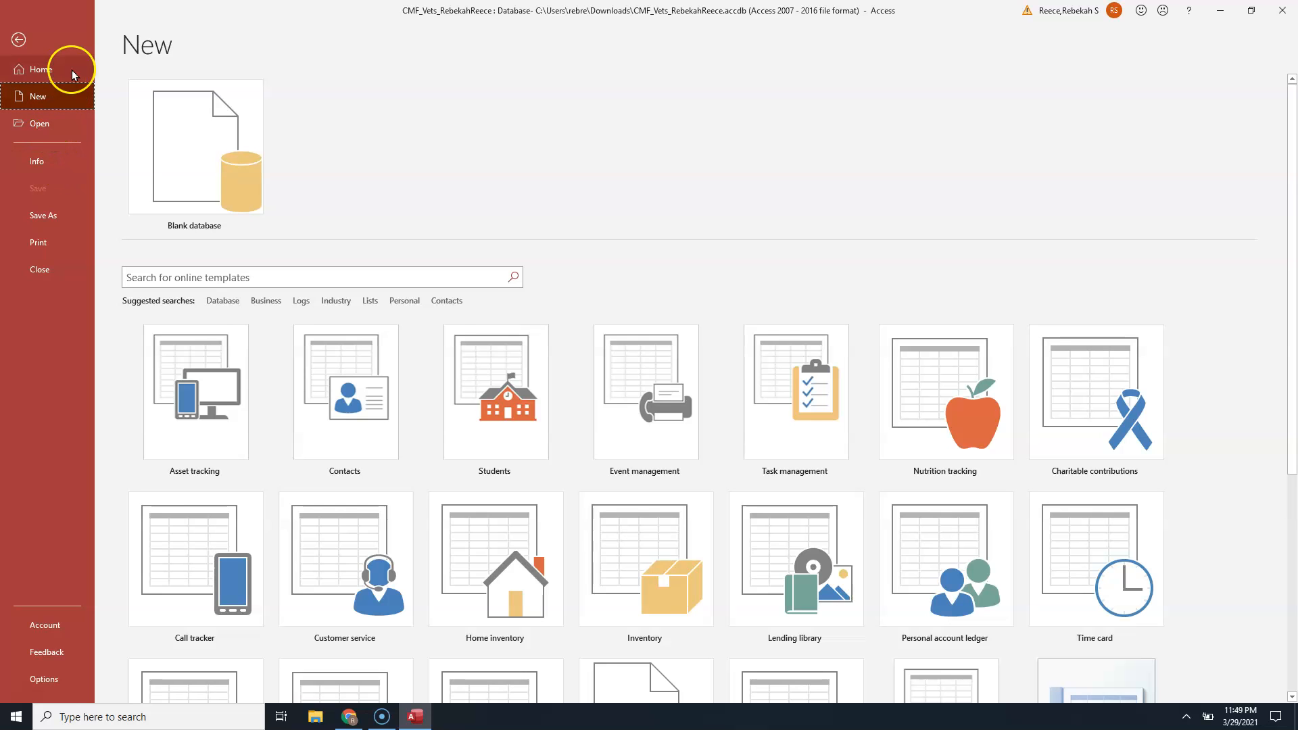
pyautogui.click(39, 69)
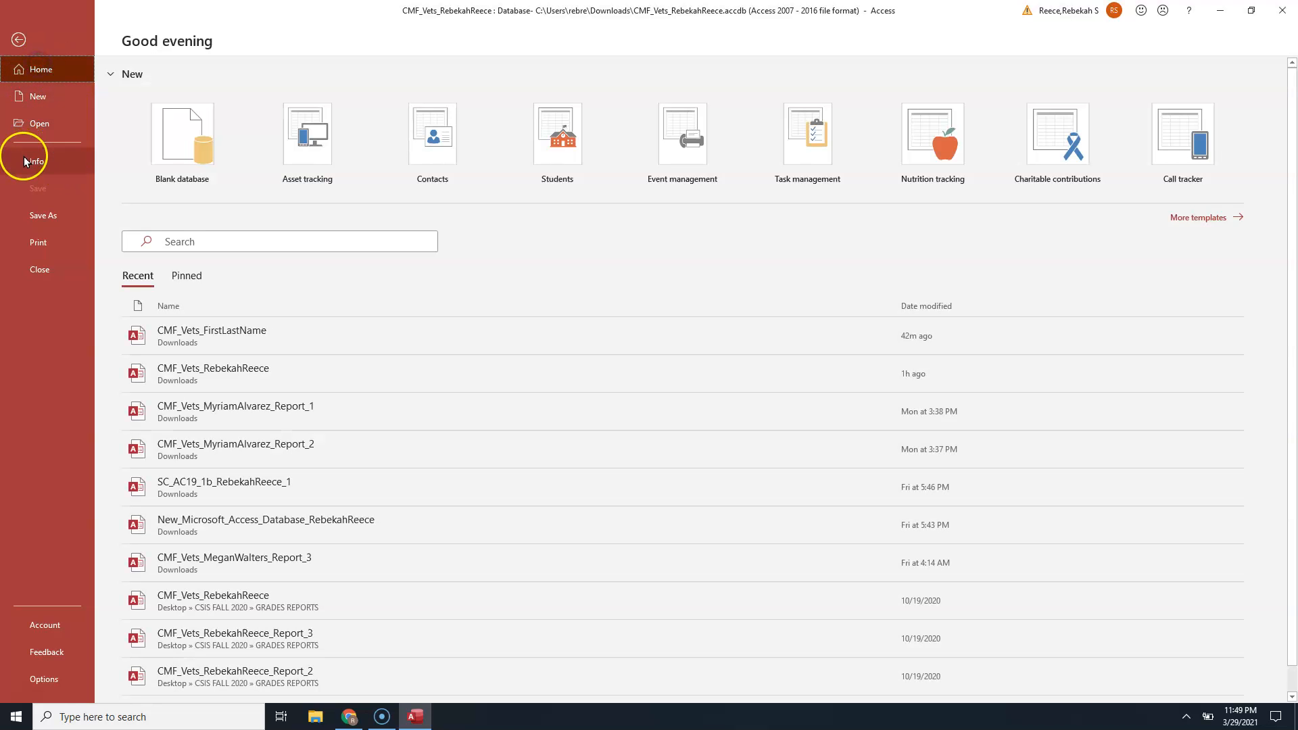
pyautogui.click(29, 156)
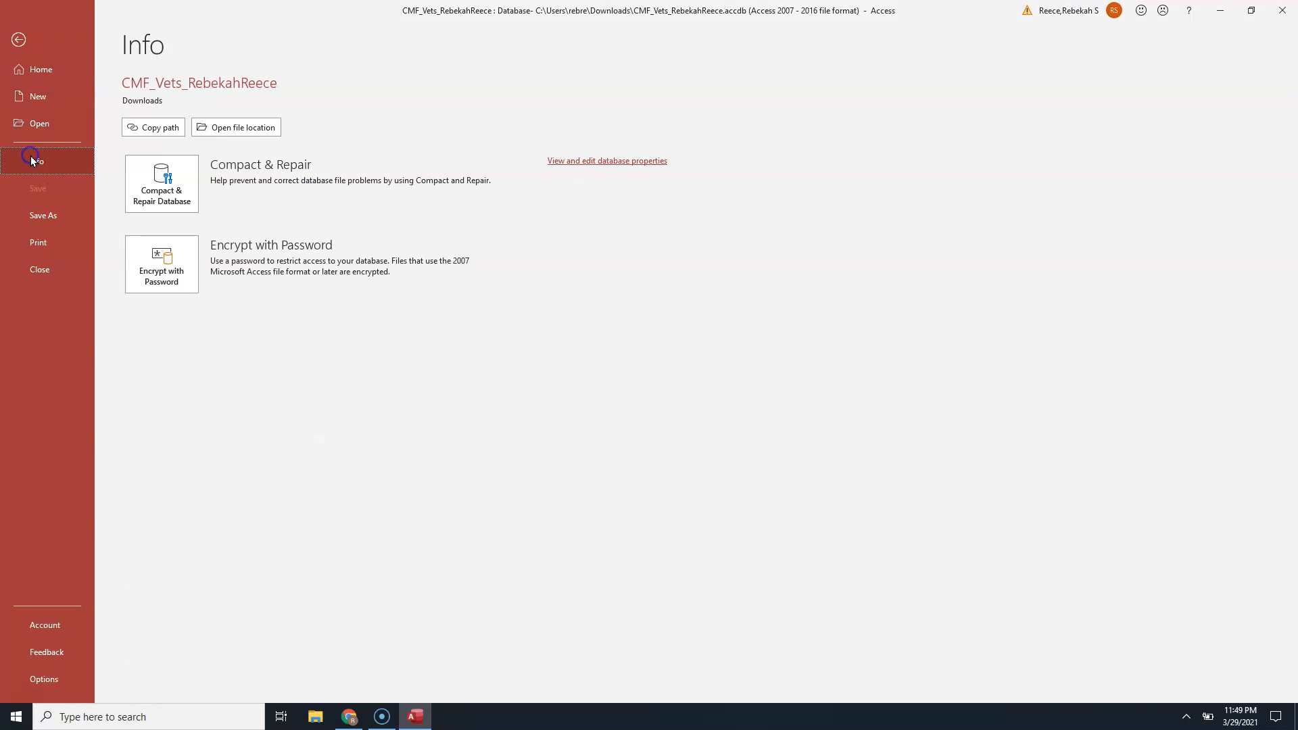
pyautogui.click(170, 183)
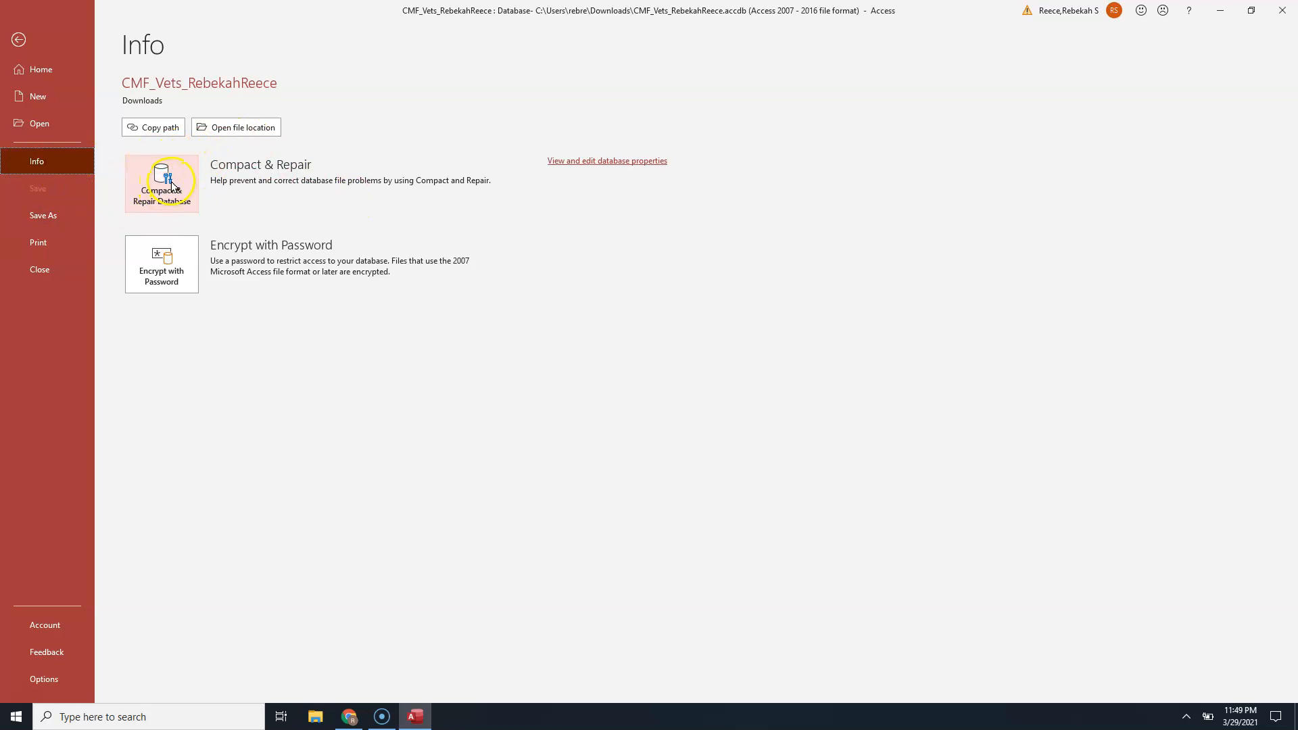